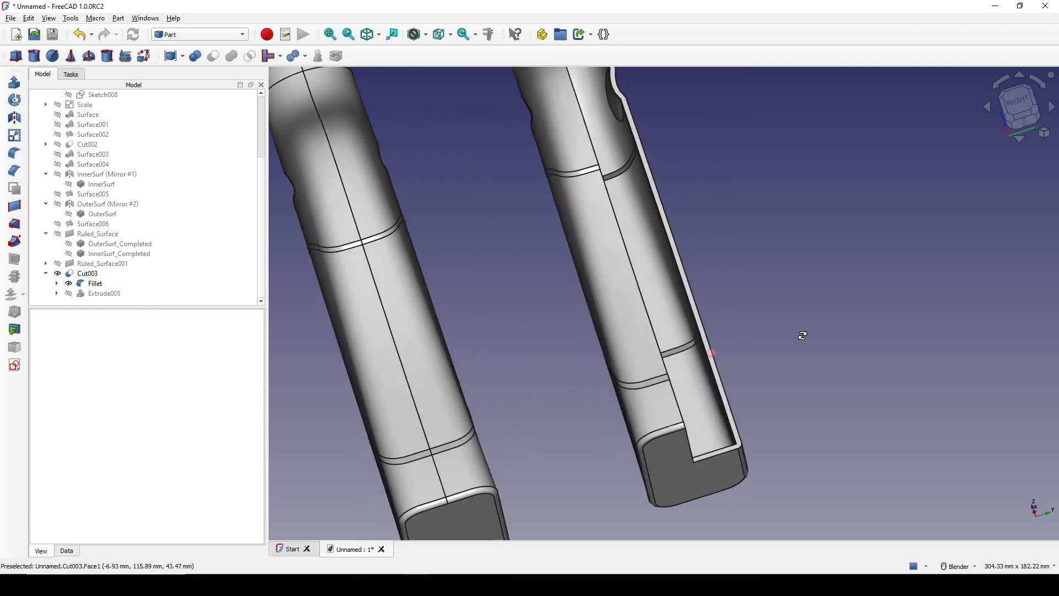
Step: Examine the finished hollow handle model, inspecting its sectioned wall, inner surfaces and lower end
scroll(665, 267, "up", 5)
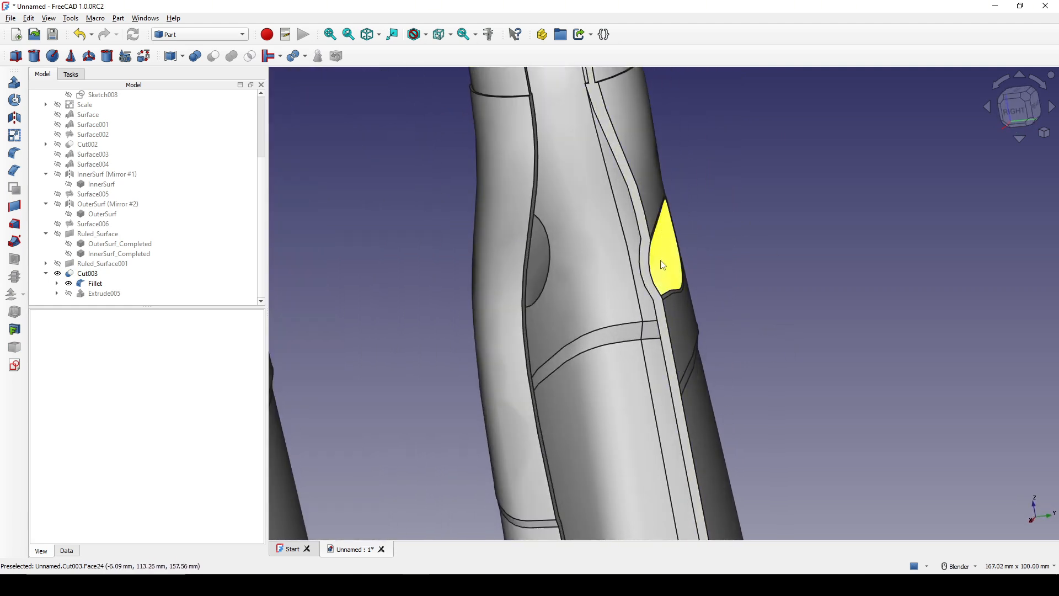
scroll(659, 289, "up", 2)
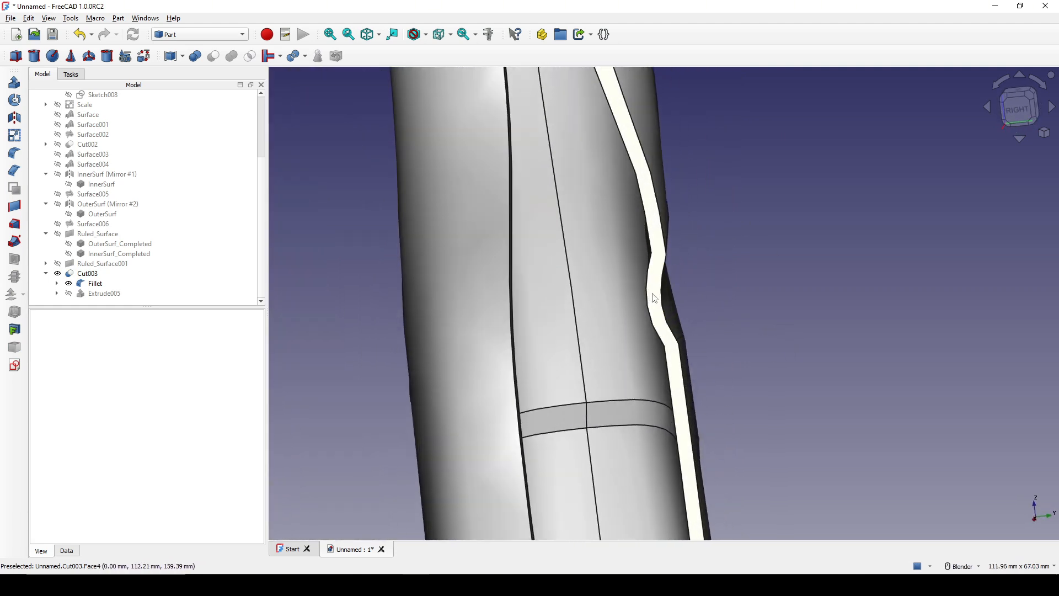
left_click(653, 295)
scroll(665, 312, "down", 4)
middle_click_drag(678, 336, 480, 324, "shift")
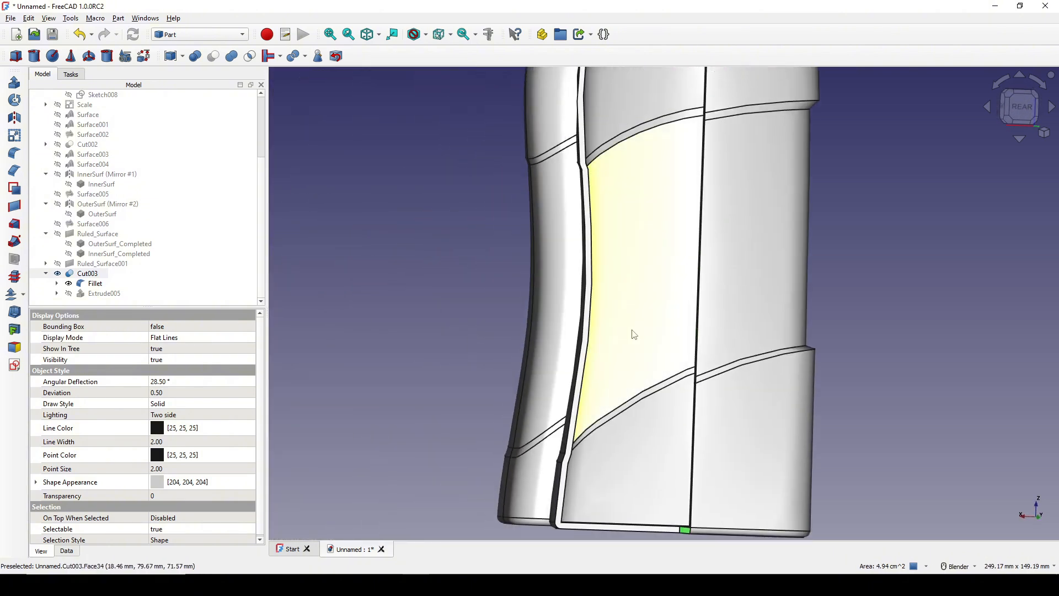
middle_click_drag(628, 388, 627, 251, "shift")
scroll(630, 250, "up", 2)
middle_click_drag(665, 312, 745, 267)
scroll(705, 271, "down", 4)
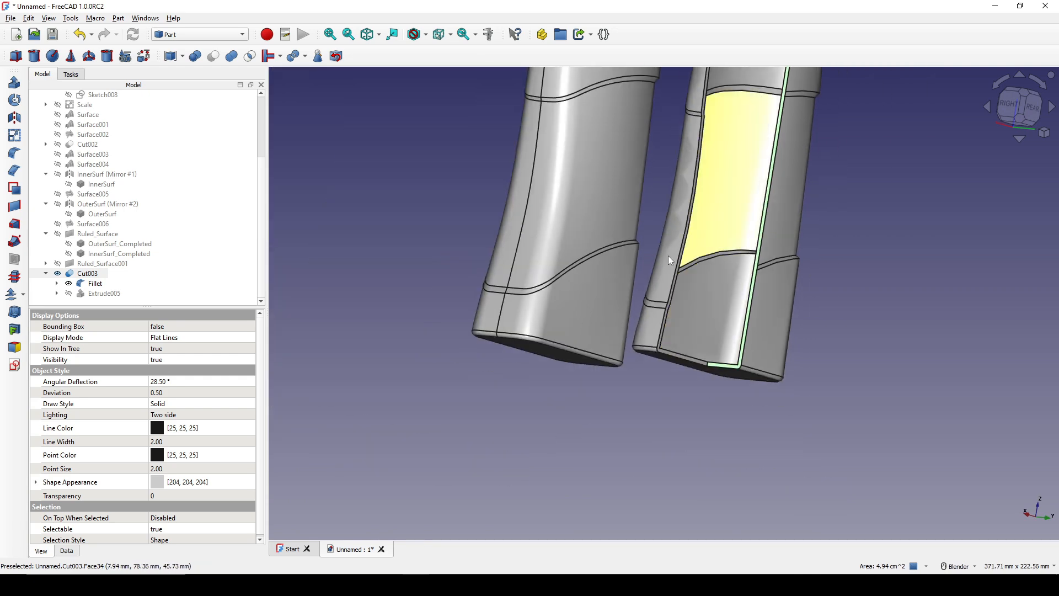
middle_click_drag(669, 260, 678, 338)
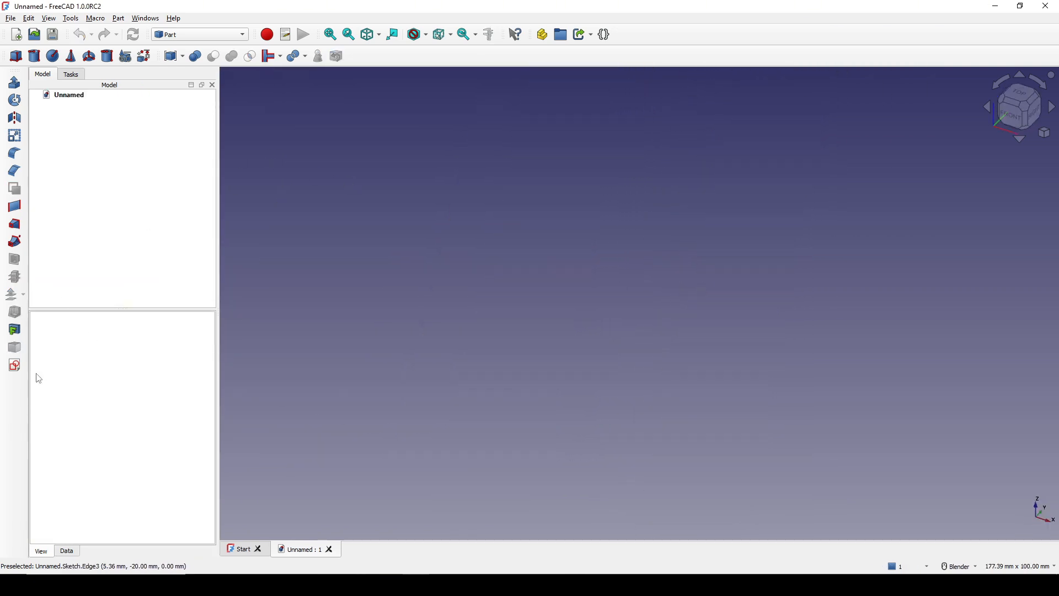
Step: Create a sketch on the XY plane and draw a rounded rectangle about 41 mm high around the origin
left_click(14, 366)
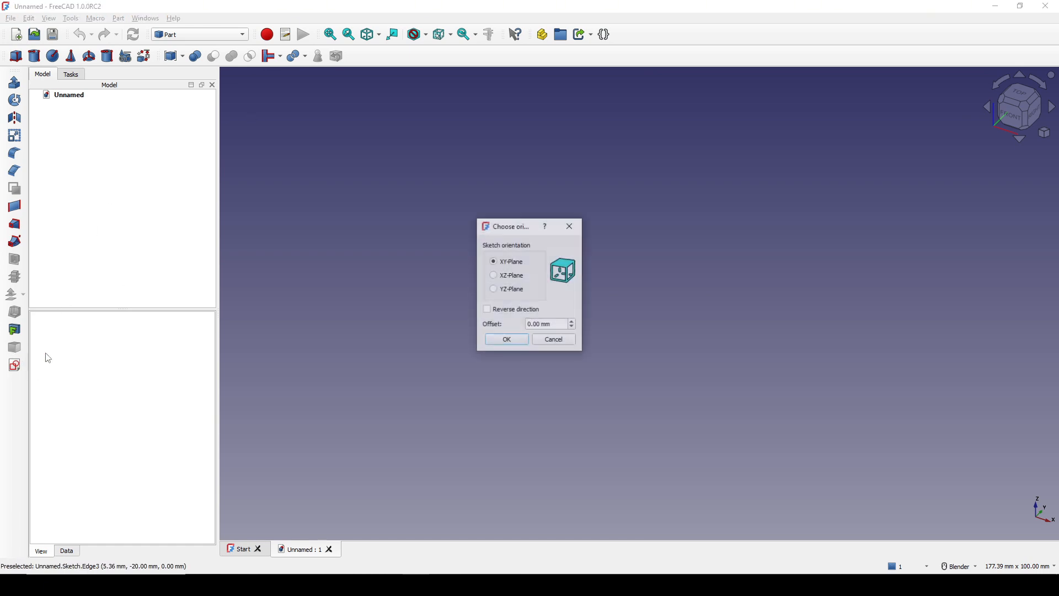
left_click(543, 338)
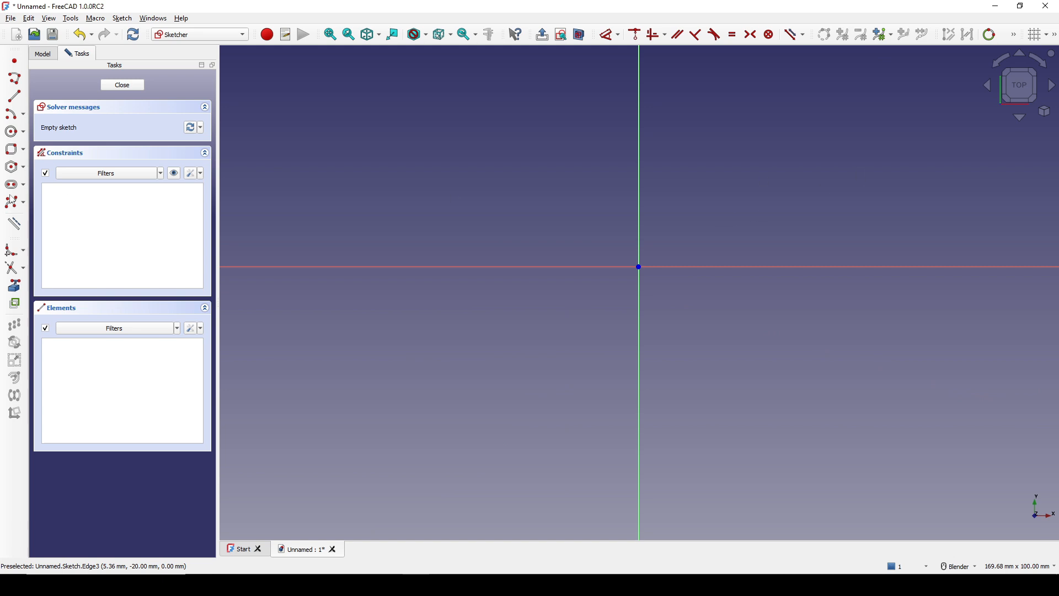
left_click(24, 156)
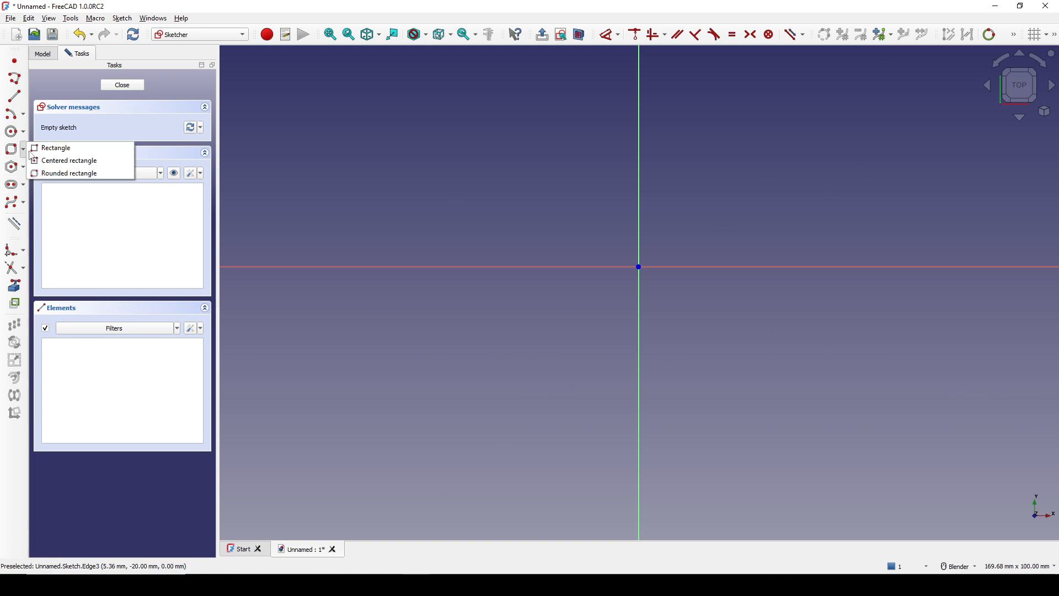
left_click(41, 171)
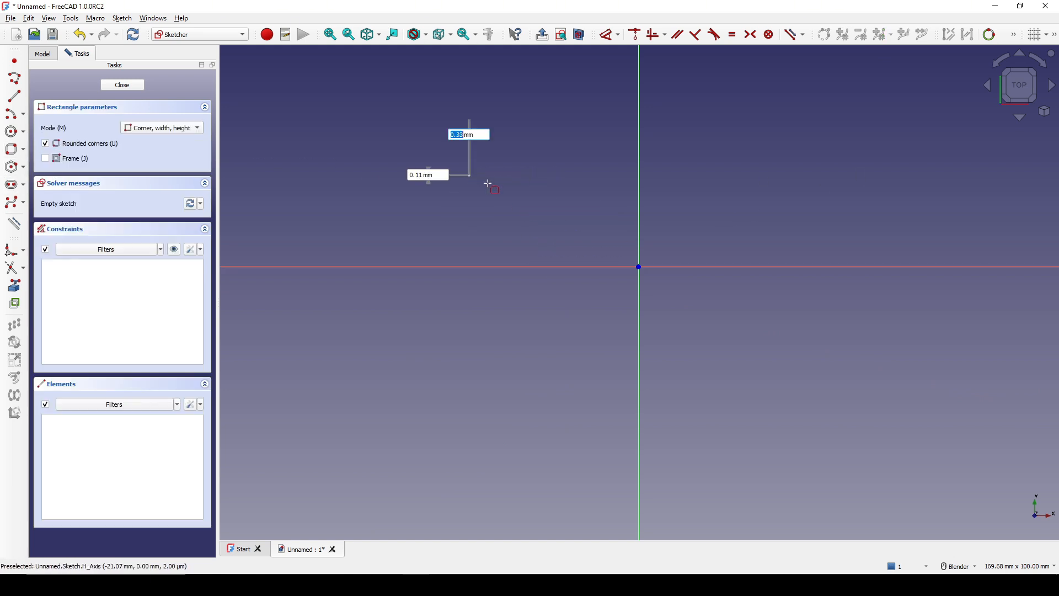
left_click(469, 174)
left_click(811, 377)
left_click(799, 339)
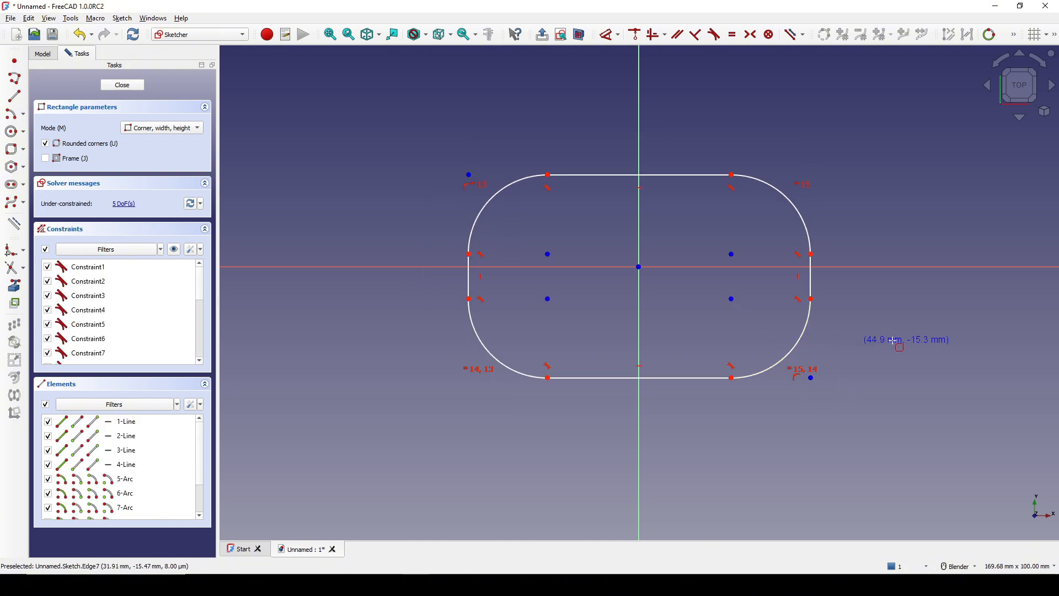
right_click(885, 338)
middle_click_drag(809, 293, 782, 272, "shift")
middle_click_drag(555, 228, 524, 229, "shift")
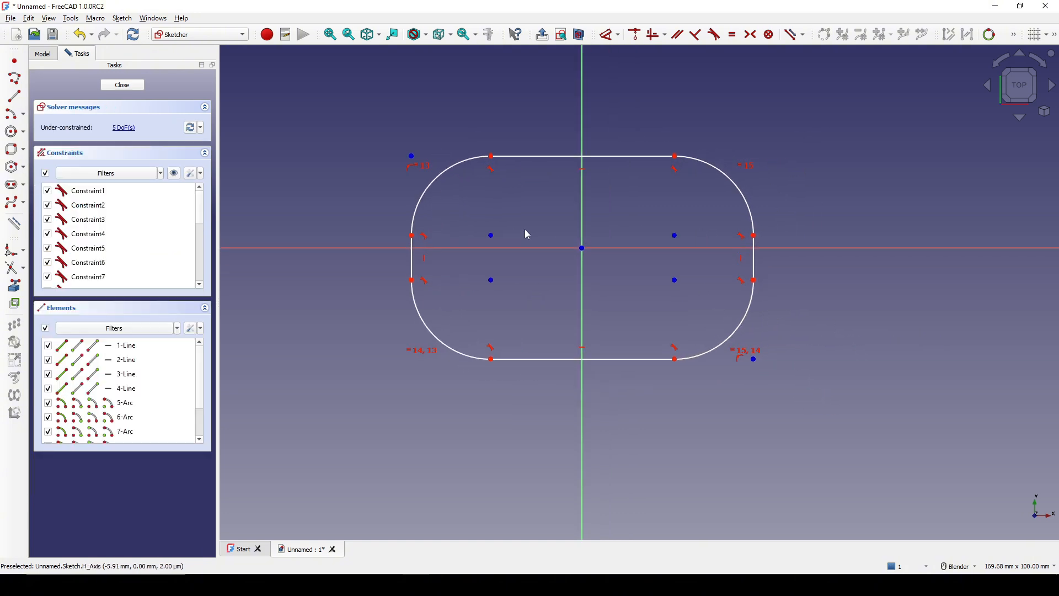
Step: Constrain the rounded rectangle's overall height to 40 mm
left_click(493, 159)
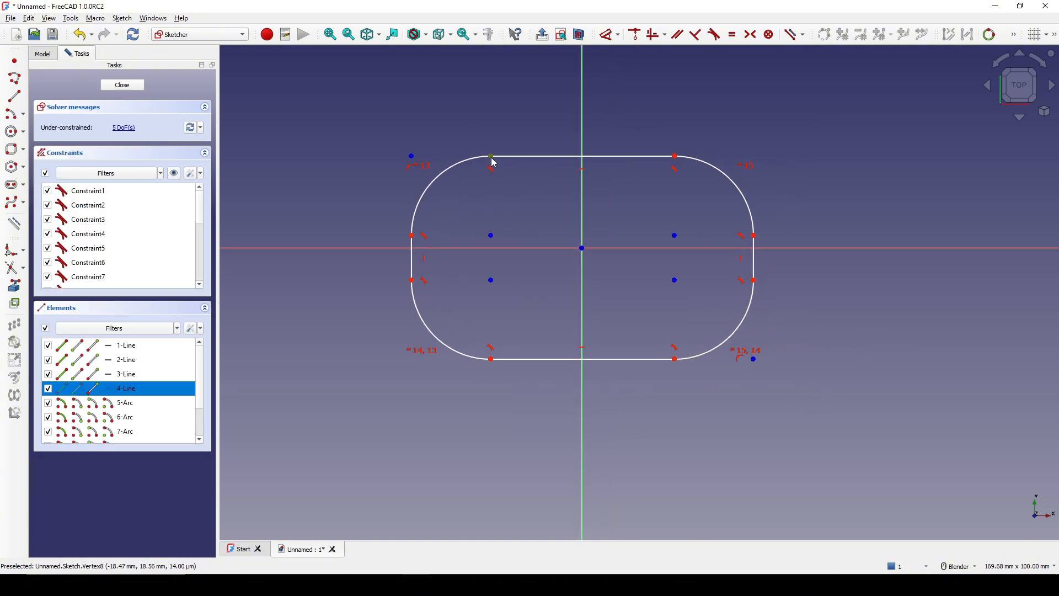
left_click(491, 359)
key("d")
left_click(829, 272)
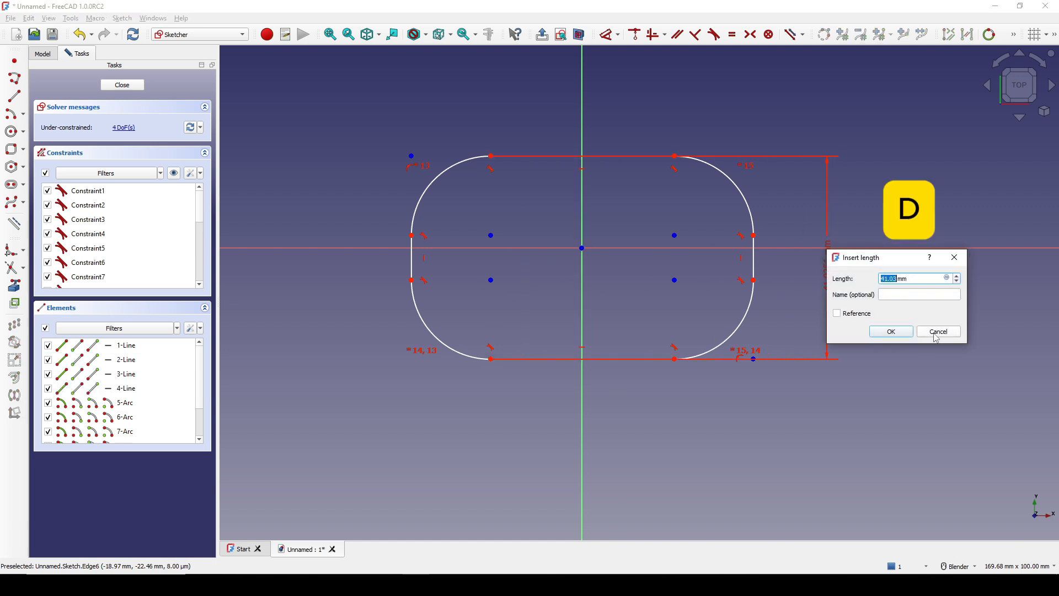
key("Return")
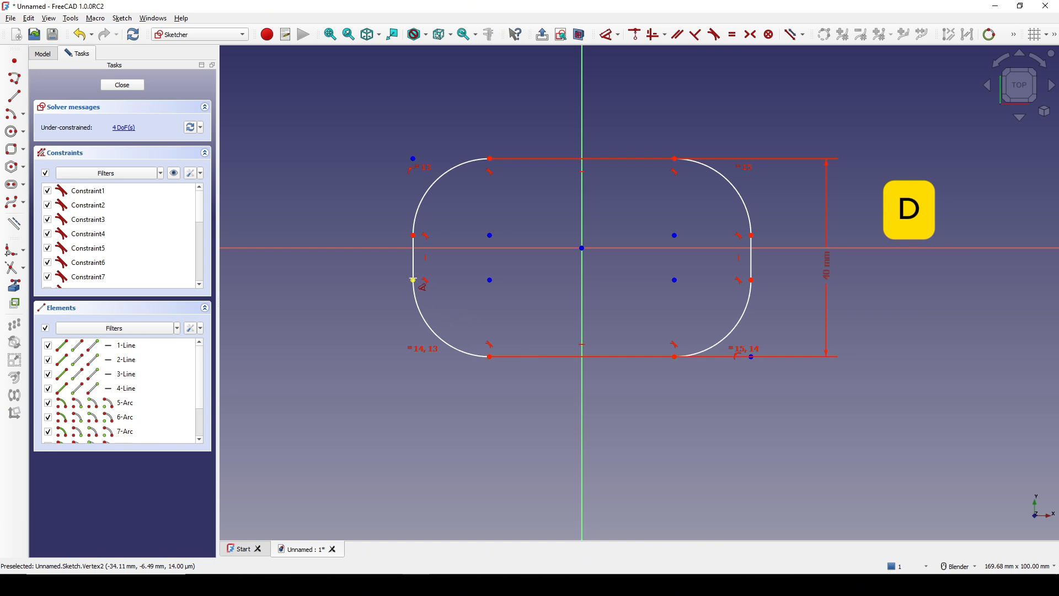
Step: Constrain the rounded rectangle's overall width to 80 mm between its two vertical sides
left_click(413, 281)
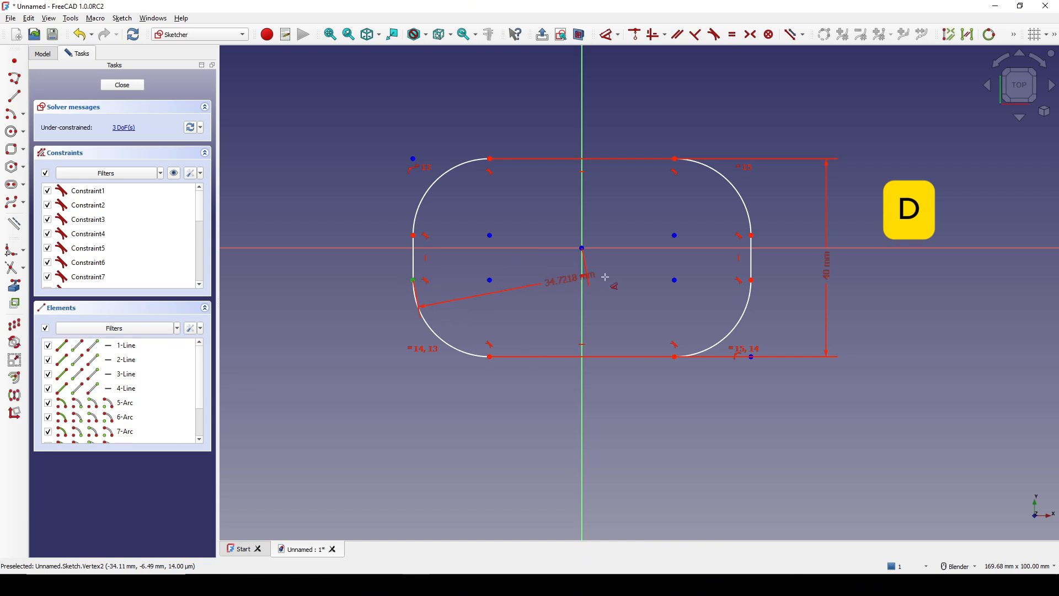
left_click(751, 280)
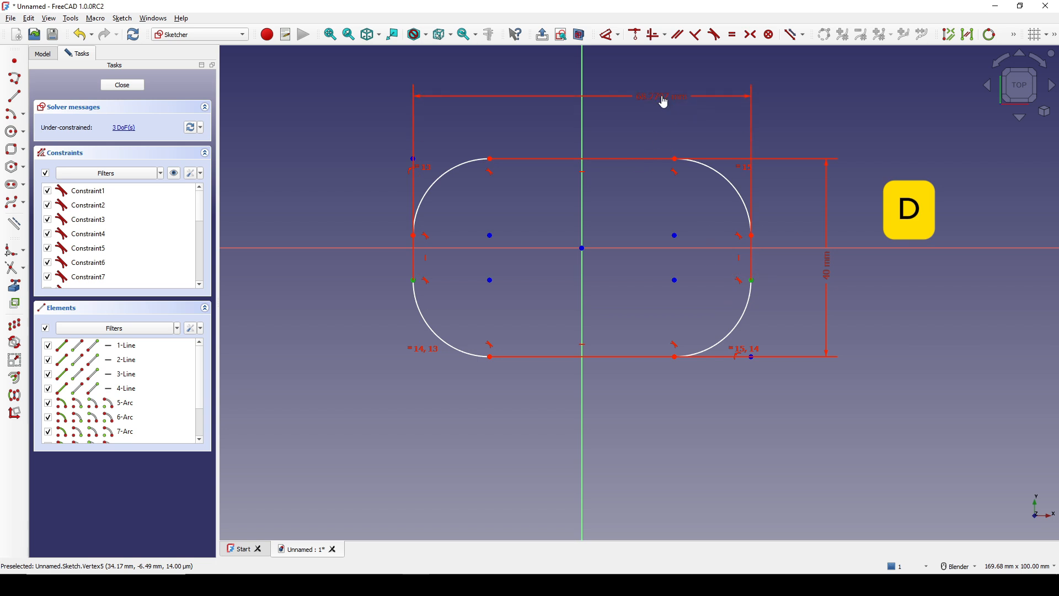
left_click(664, 98)
type("80")
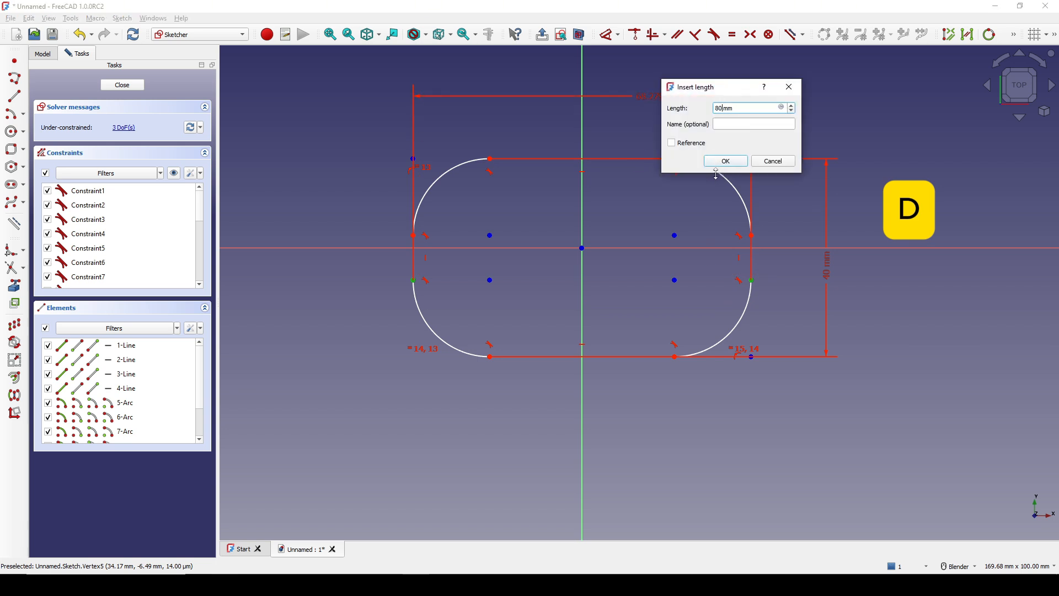
key("Return")
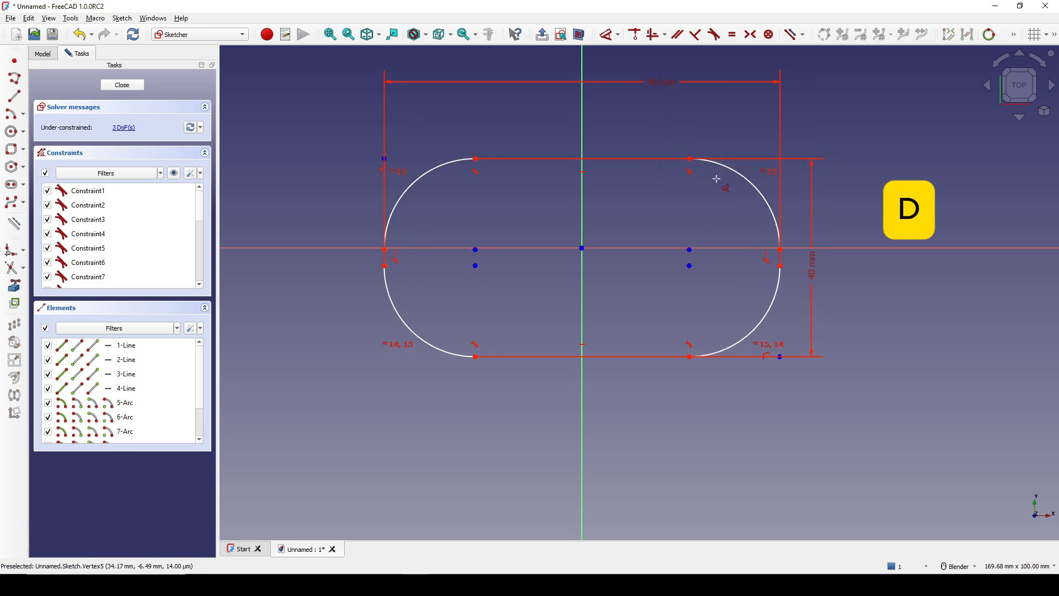
Step: Constrain the radius of the rectangle's upper-left corner arc to 10 mm
left_click(414, 182)
left_click(289, 107)
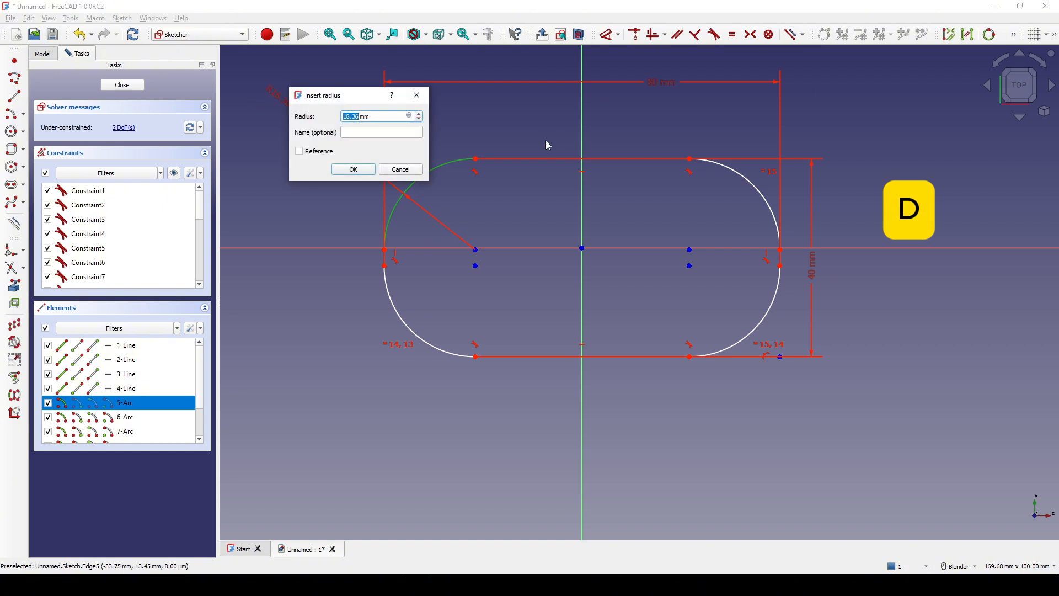
key("Return")
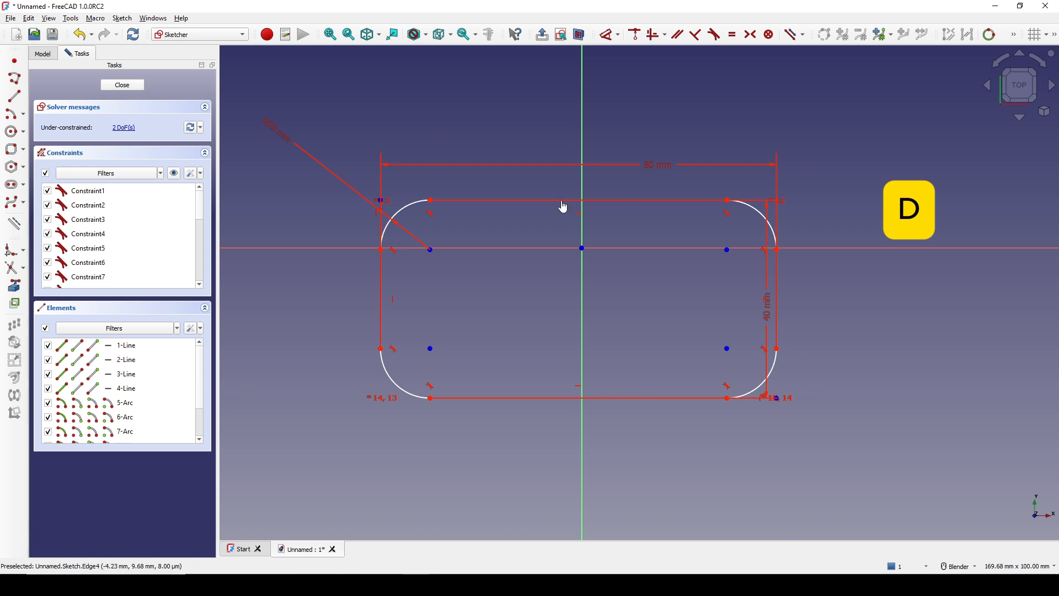
Step: Center the rounded rectangle by making two diagonally opposite corner arc centers symmetric about the origin
left_click_drag(565, 202, 581, 136)
middle_click_drag(521, 199, 513, 200, "shift")
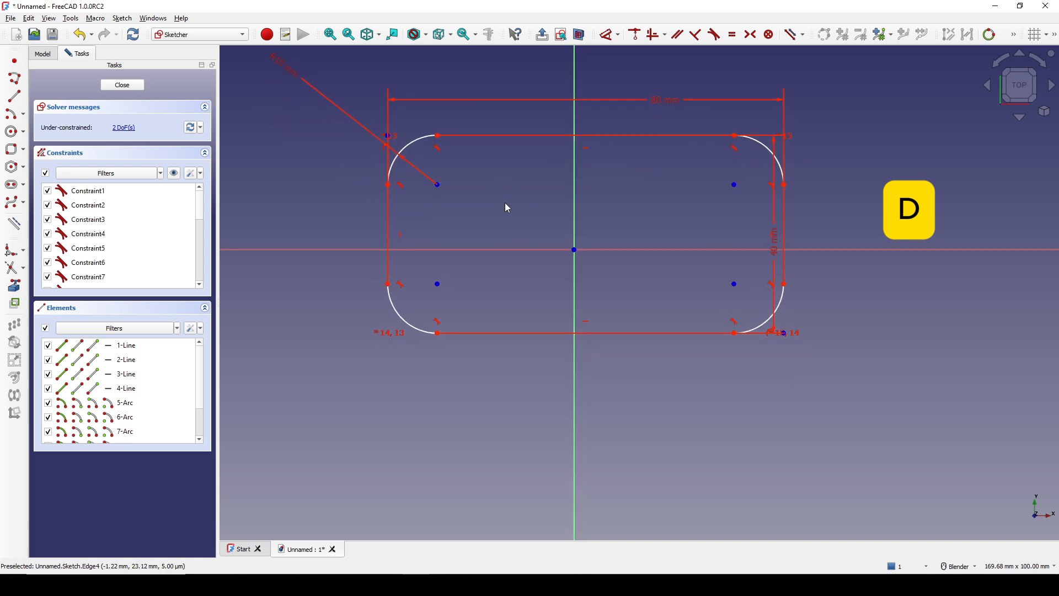
left_click(438, 185)
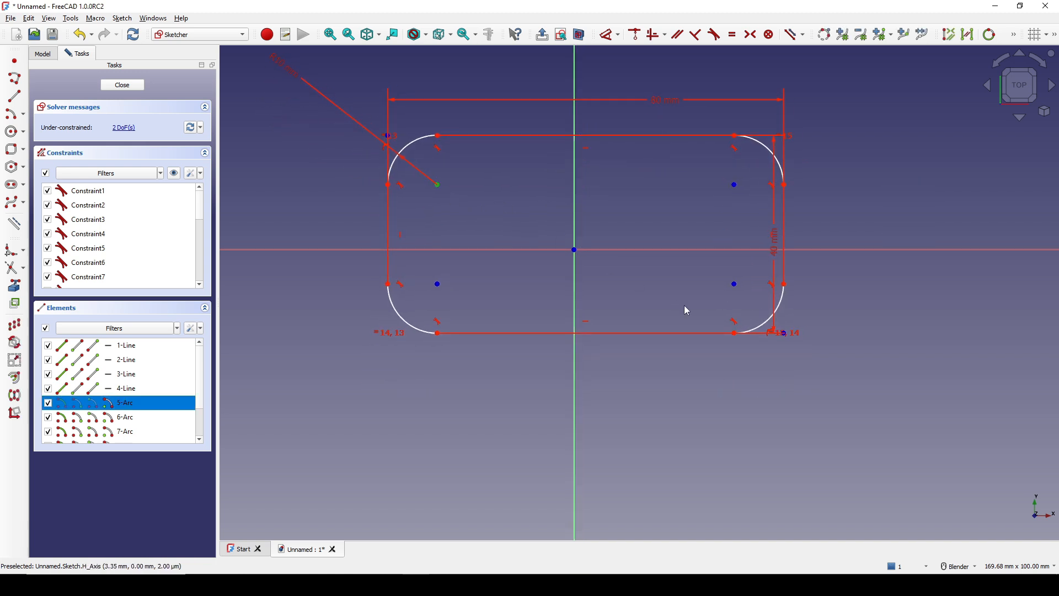
left_click(736, 284)
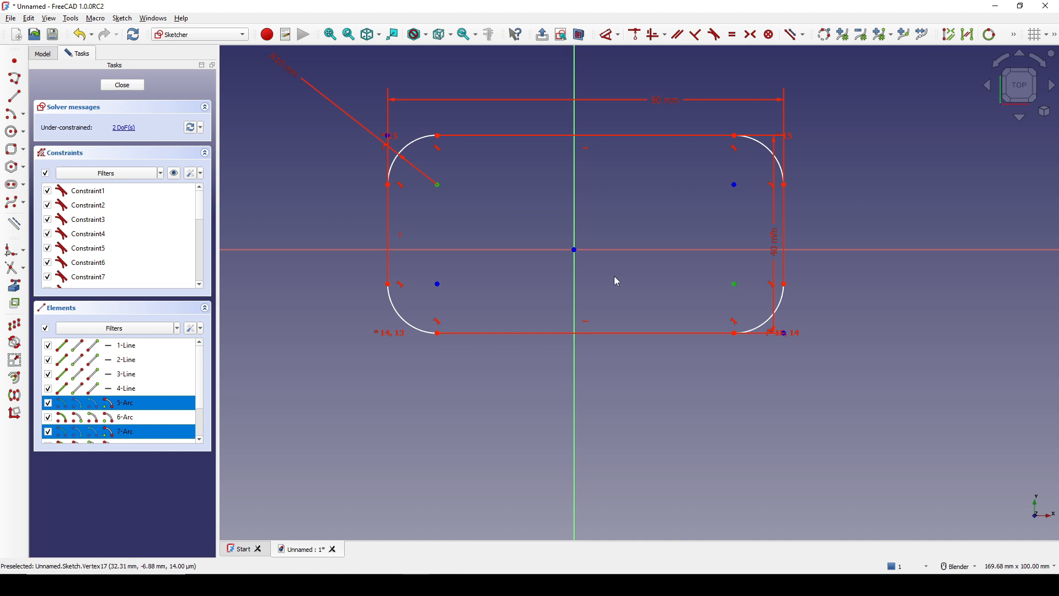
left_click(575, 252)
key("s")
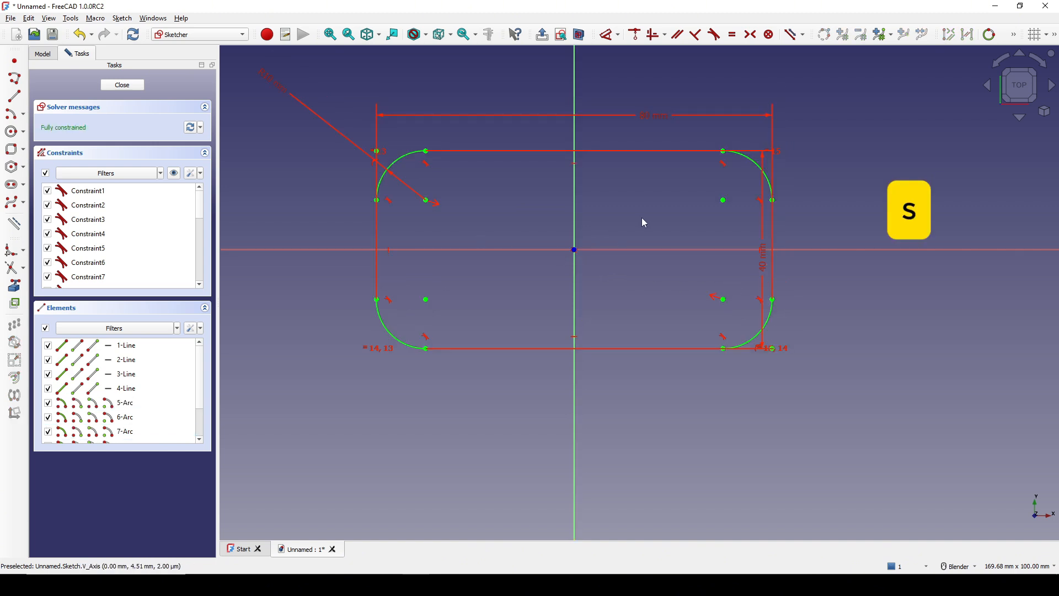
middle_click_drag(632, 215, 629, 219, "shift")
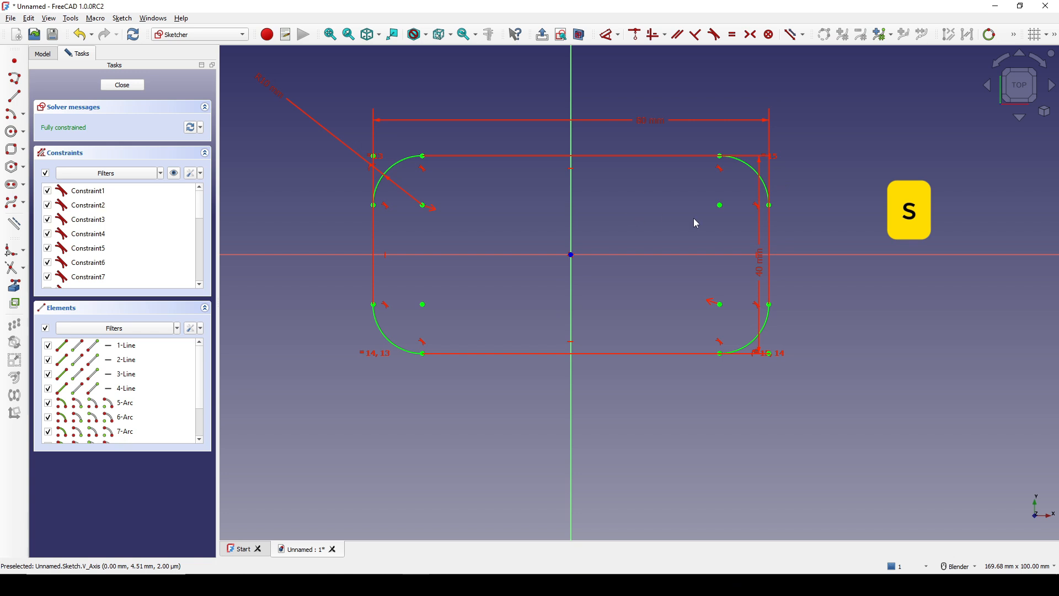
middle_click_drag(557, 185, 557, 187, "shift")
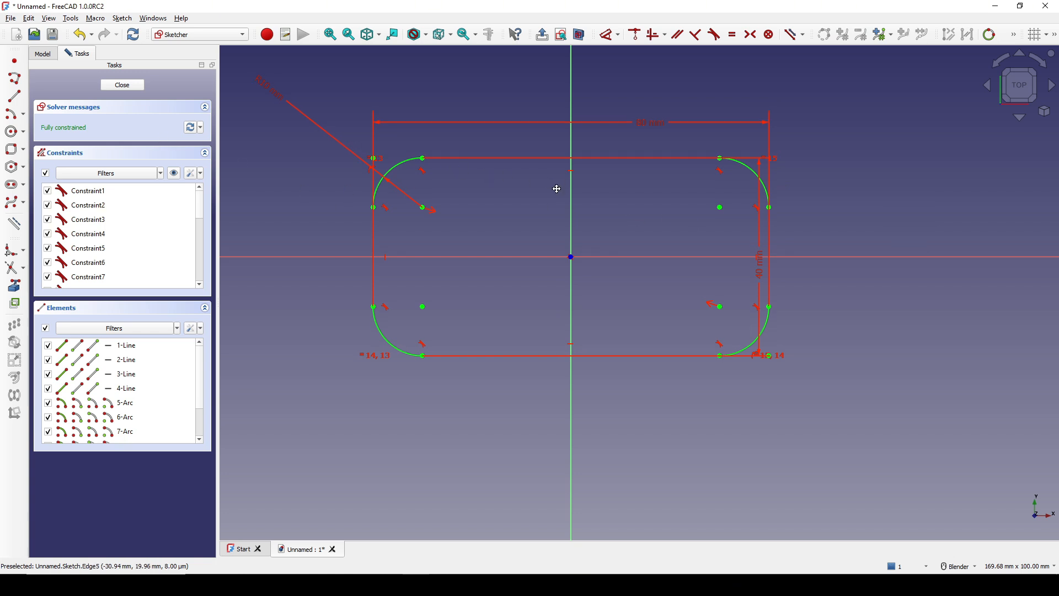
Step: Close the sketch and rename it Profile1
left_click(133, 88)
scroll(649, 245, "down", 1)
middle_click_drag(661, 234, 643, 250, "shift")
left_click(726, 224)
middle_click_drag(726, 224, 724, 202)
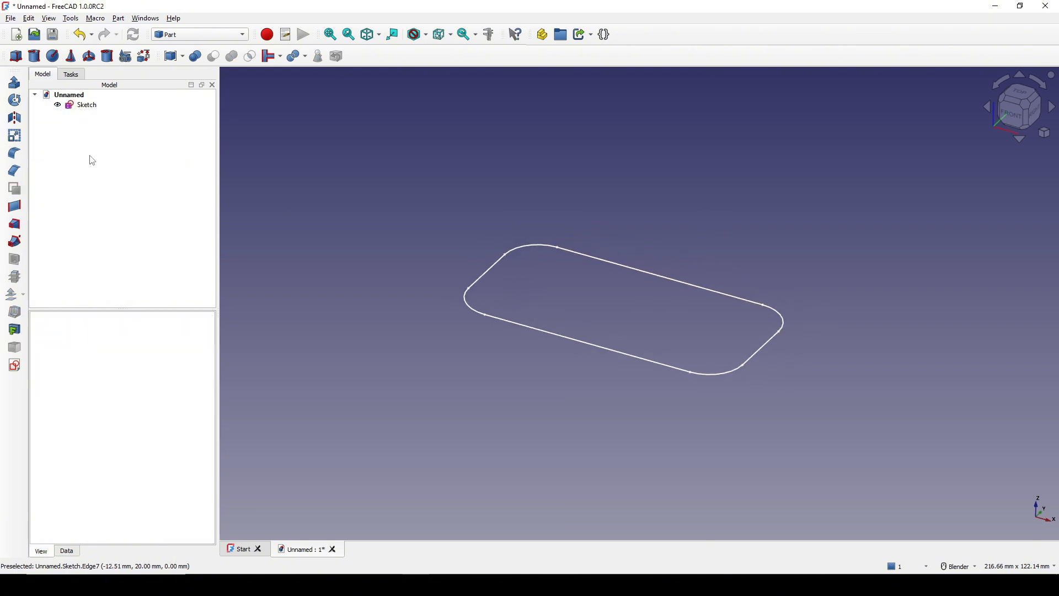
right_click(72, 105)
left_click(134, 437)
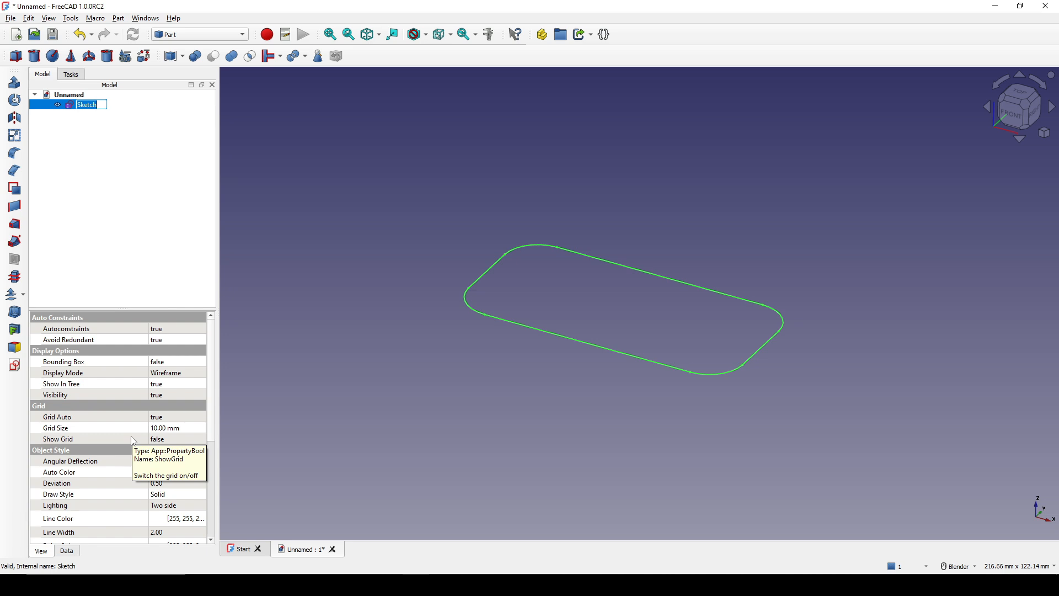
type("Profile1")
key("Return")
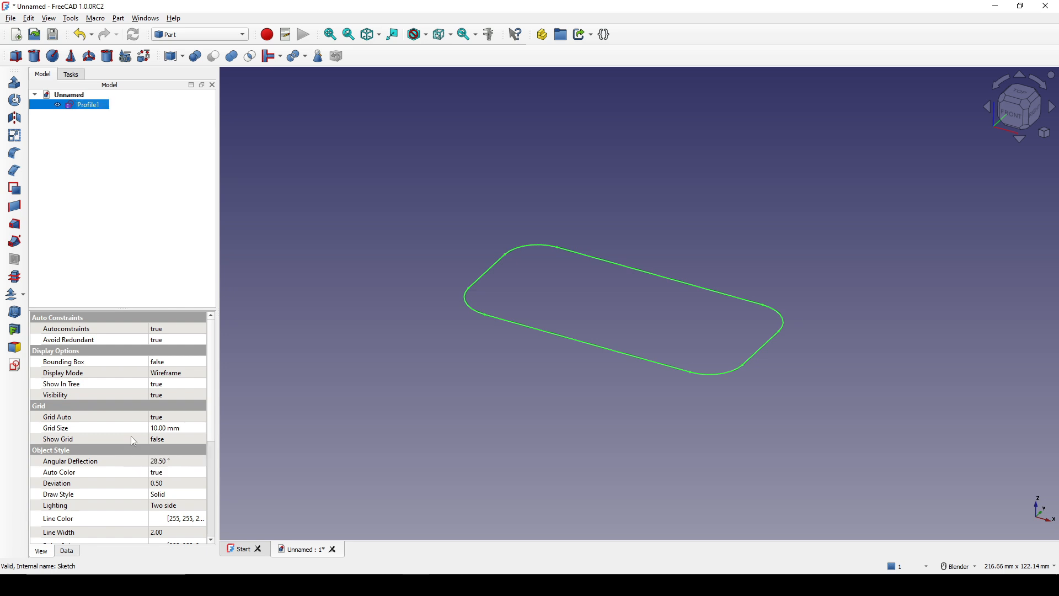
left_click(648, 181)
middle_click_drag(648, 183, 624, 194, "shift")
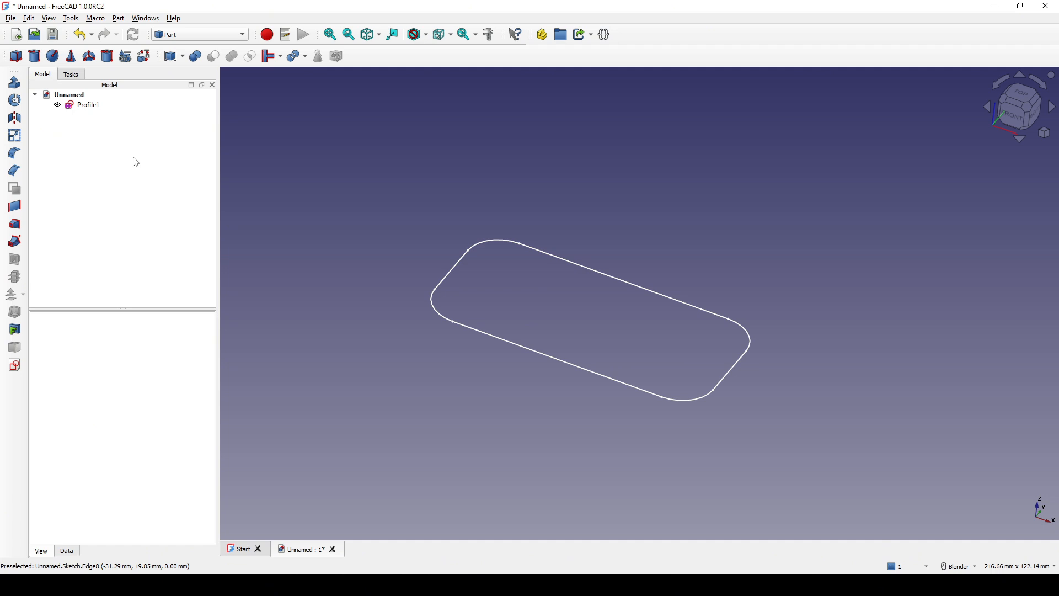
Step: Show the axis cross in the 3D view and check the profile's orientation against it
left_click(48, 18)
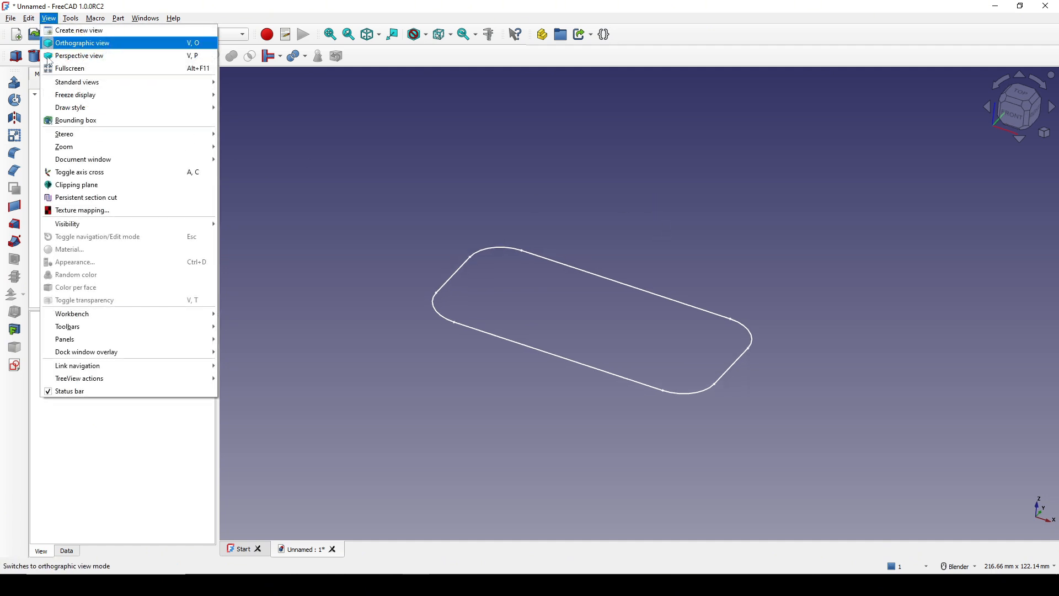
left_click(124, 178)
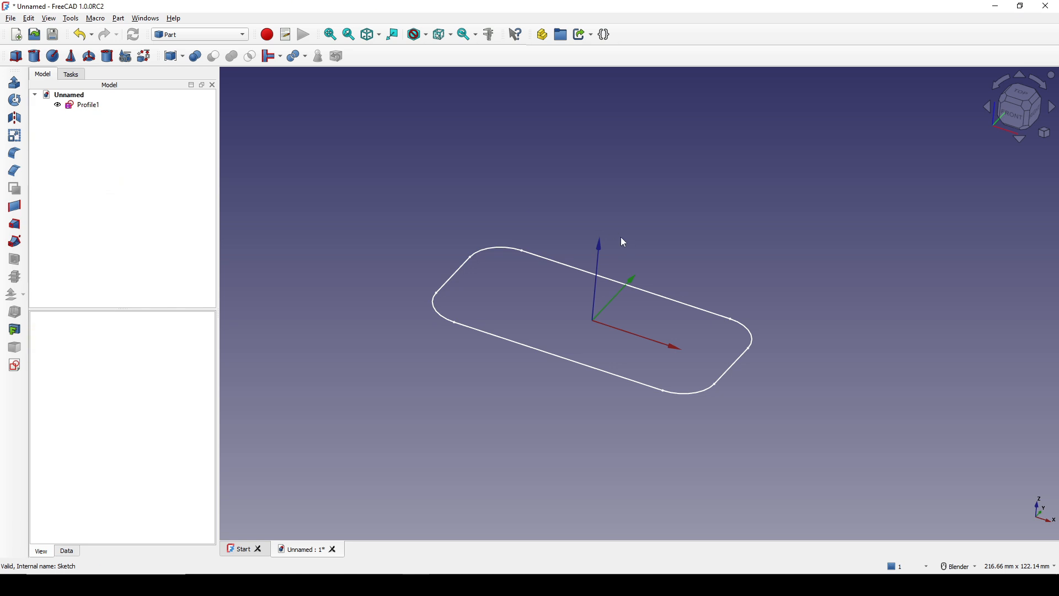
middle_click_drag(620, 236, 622, 209)
mouse_move(610, 255)
middle_mouse_down()
mouse_move(631, 258)
mouse_move(622, 264)
middle_mouse_up()
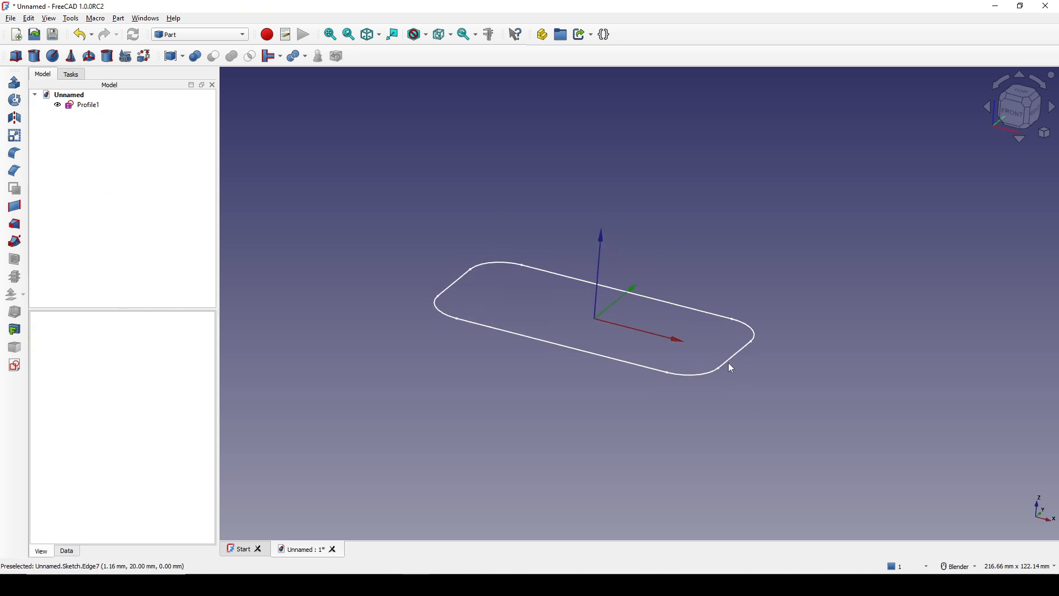
scroll(728, 363, "down", 3)
middle_click_drag(710, 278, 691, 347, "shift")
scroll(709, 336, "down", 1)
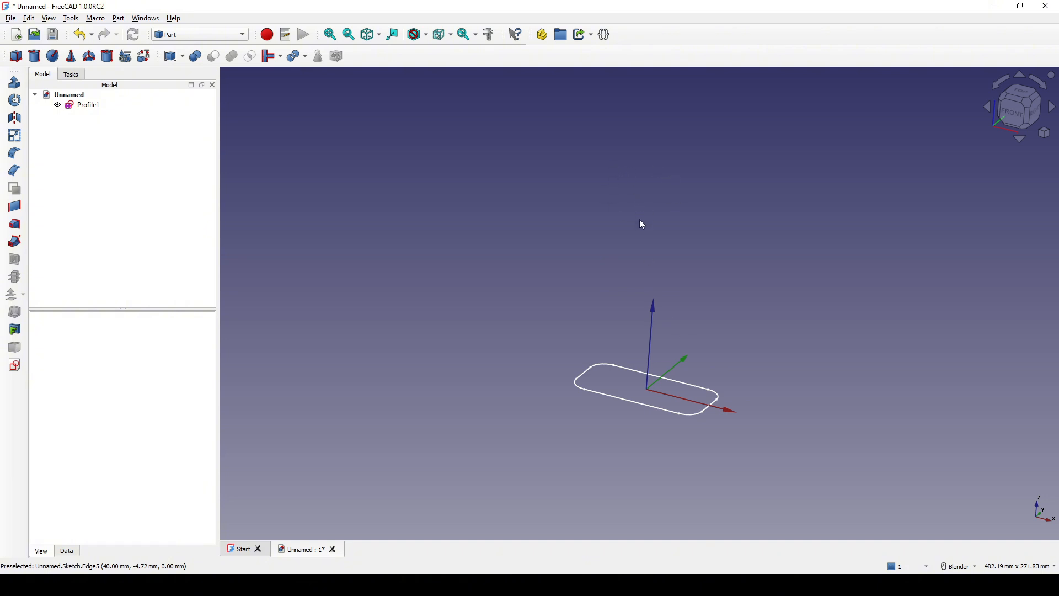
middle_click_drag(654, 208, 722, 304)
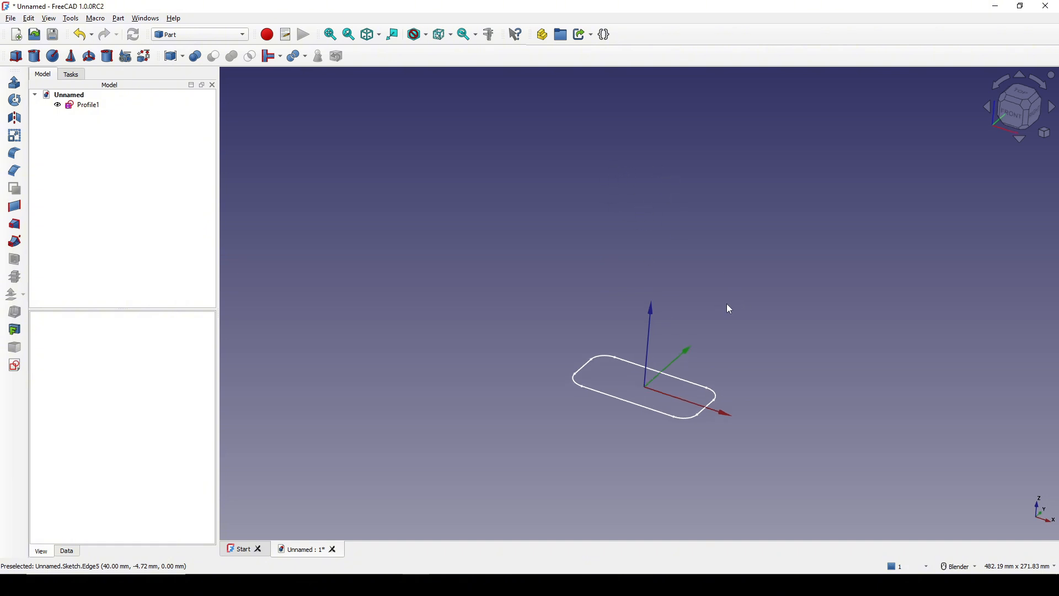
Step: Create a new sketch on the XY plane with a 200 mm offset
middle_click_drag(693, 232, 737, 337)
left_click(17, 365)
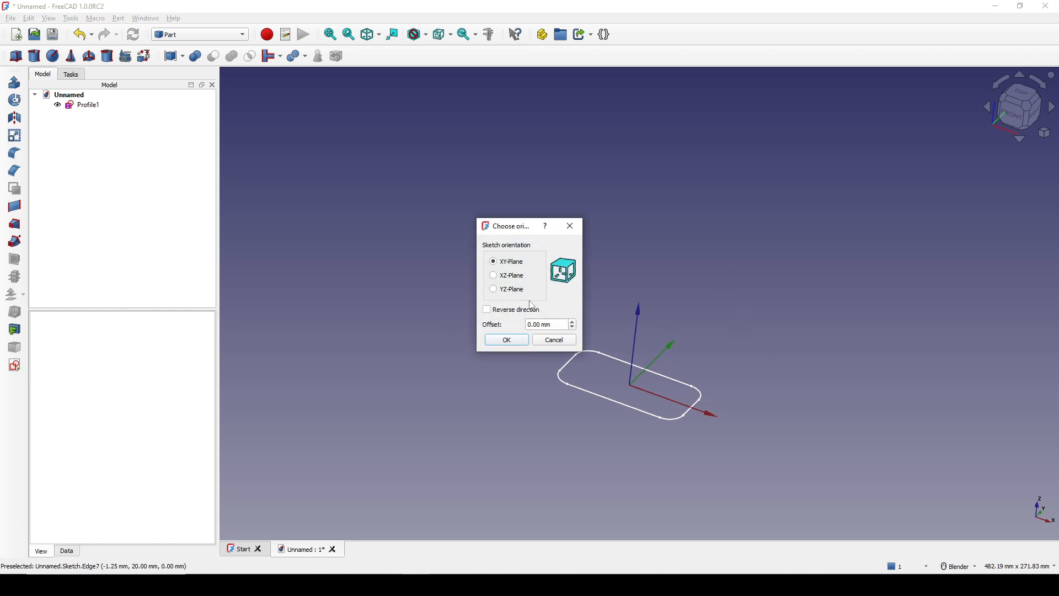
triple_click(558, 325)
type("200")
left_click(507, 340)
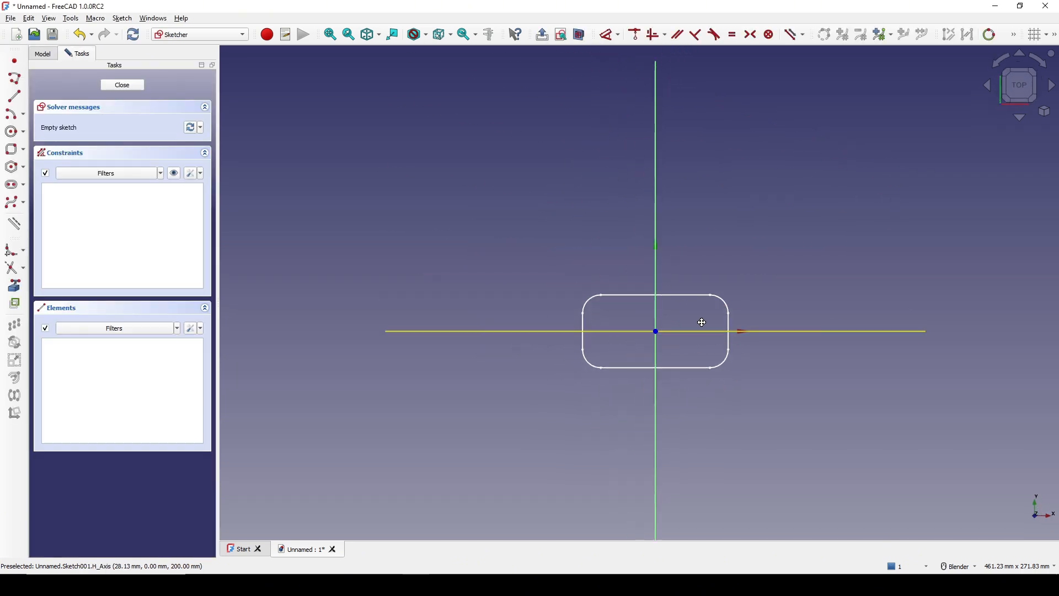
Step: Draw a circle about 23 mm in diameter, centered on the horizontal axis to the negative-X side of the origin
middle_click_drag(683, 236, 688, 233, "shift")
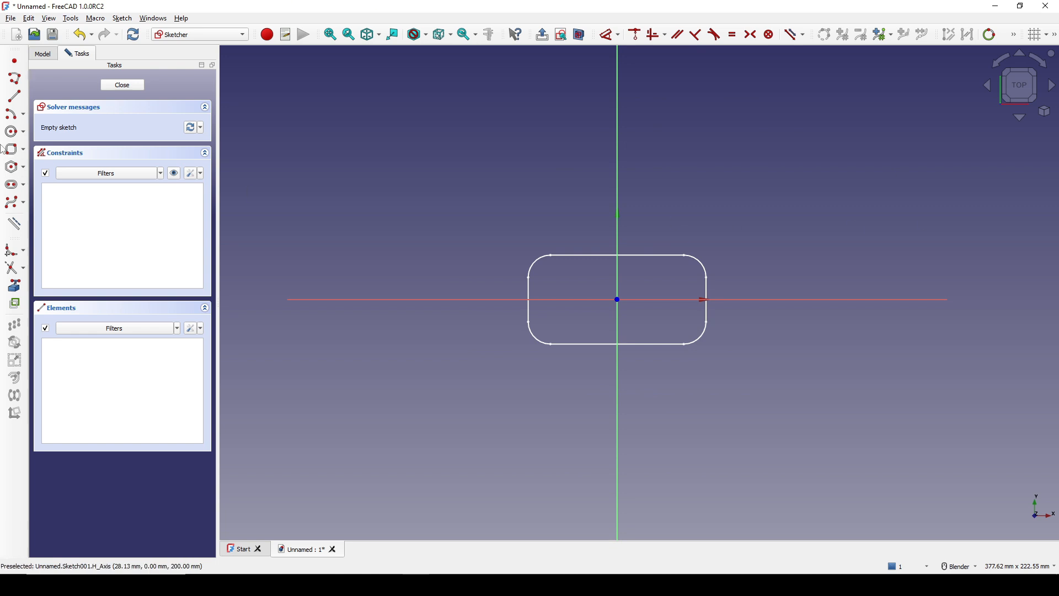
left_click(13, 131)
scroll(658, 242, "up", 2)
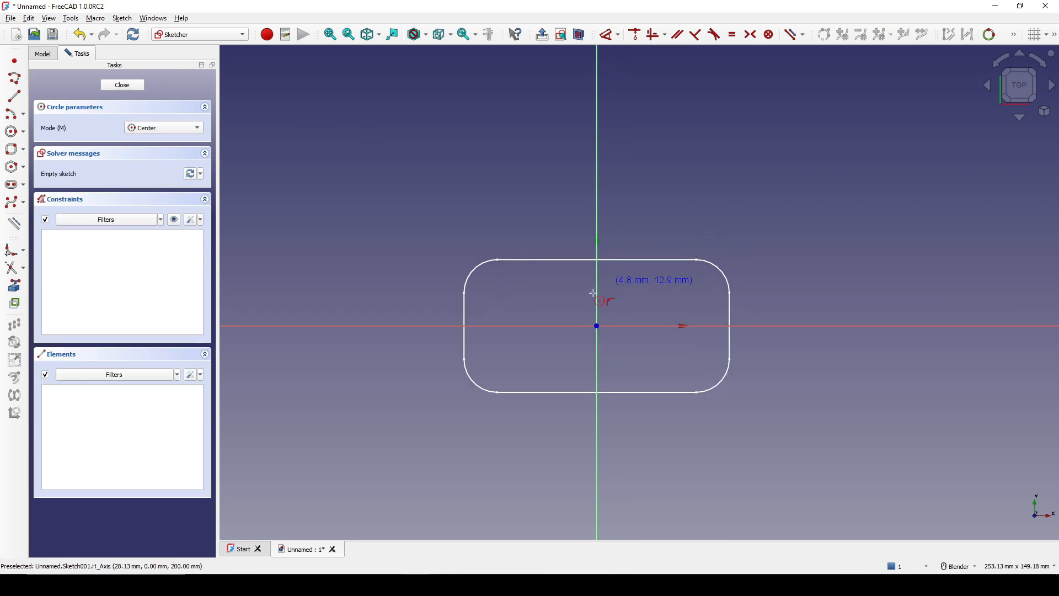
left_click(539, 325)
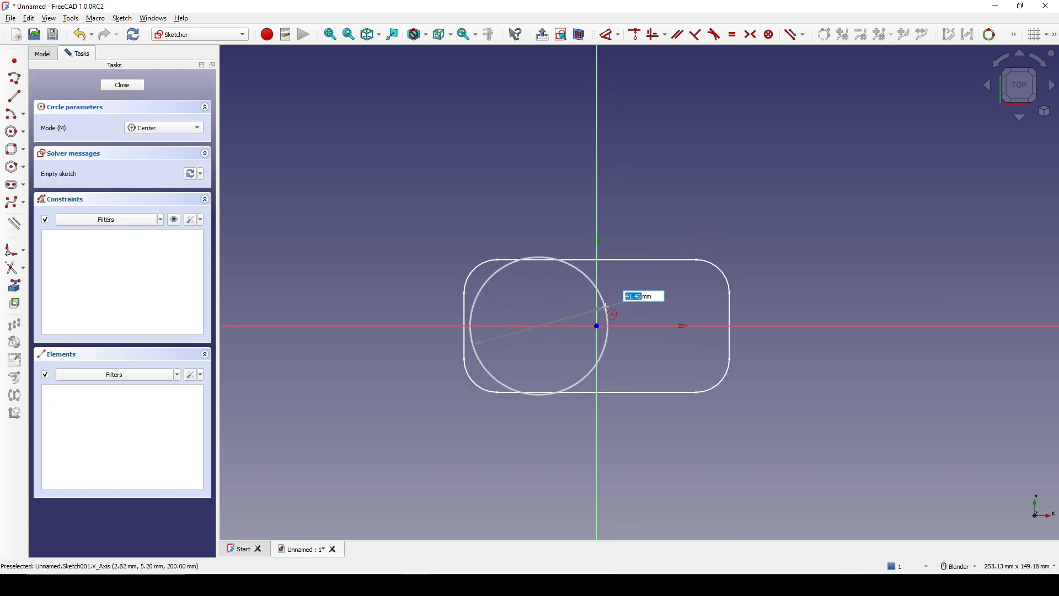
left_click(570, 302)
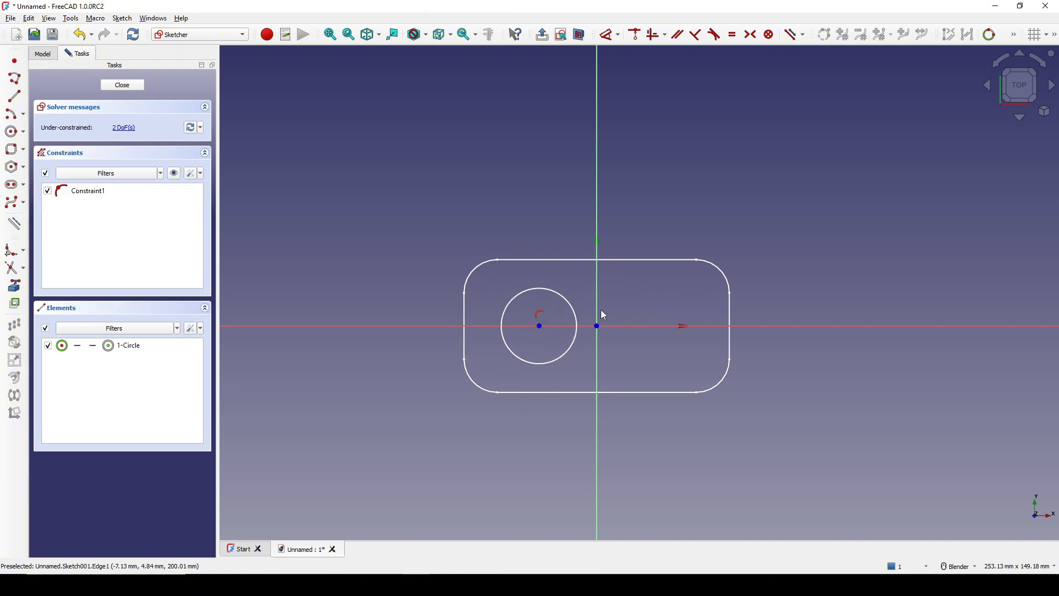
scroll(604, 315, "up", 2)
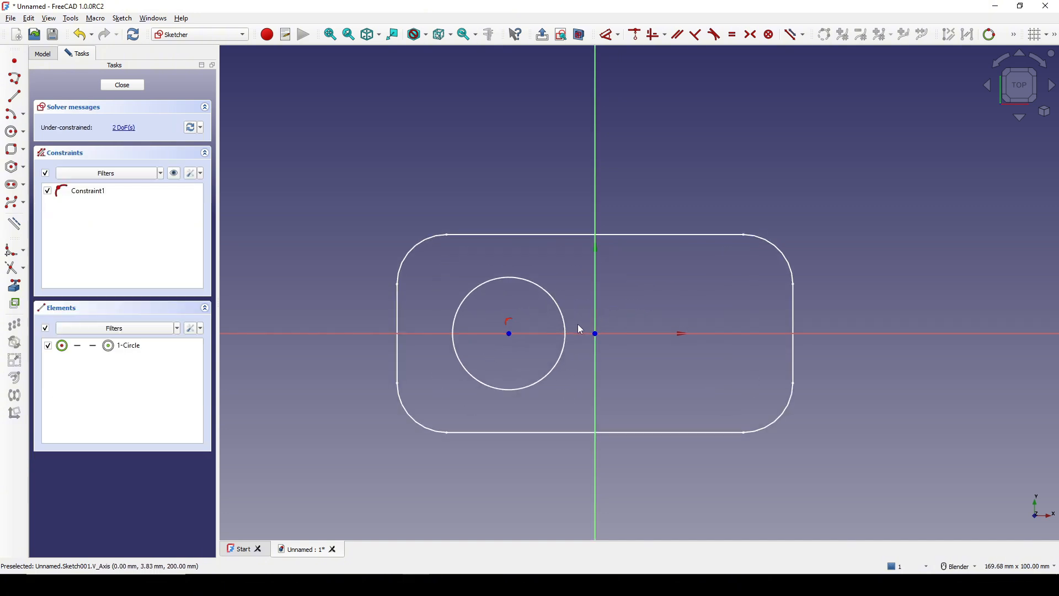
Step: Constrain the circle's diameter to 37 mm and shift the circle along the horizontal axis toward the origin
left_click(555, 366)
key("d")
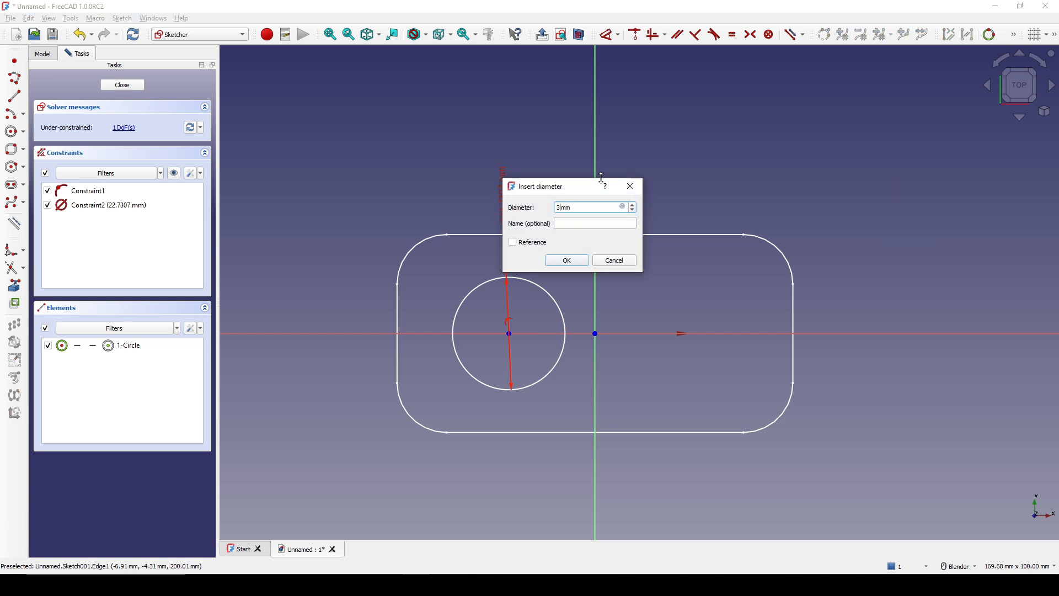
key("Return")
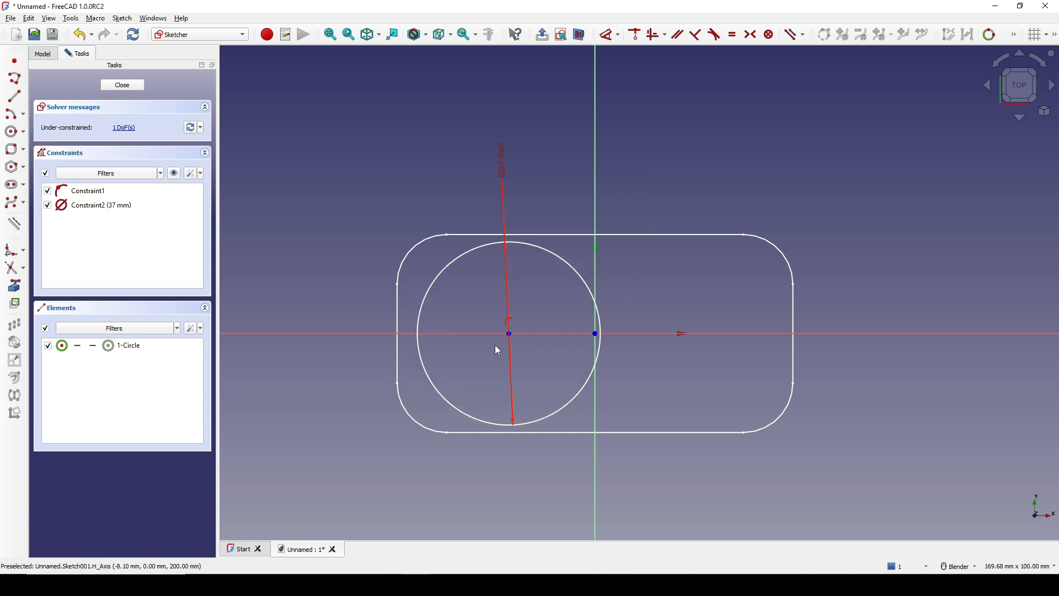
left_click_drag(509, 335, 538, 342)
scroll(617, 322, "up", 1)
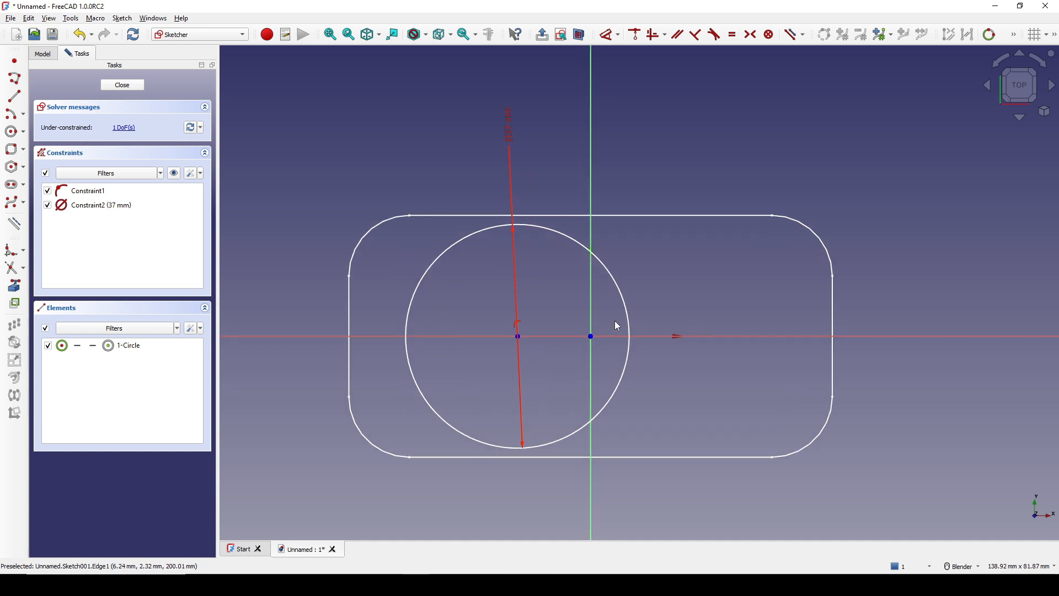
Step: Place a point on the circle's lower-right edge and constrain it coincident with the horizontal axis
left_click(15, 62)
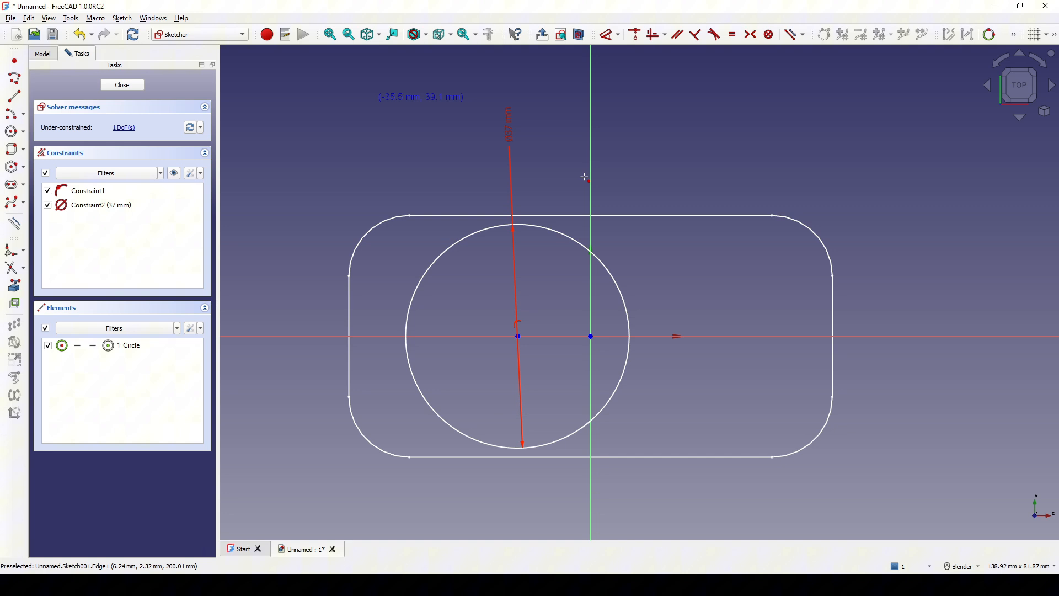
left_click(623, 373)
right_click(656, 381)
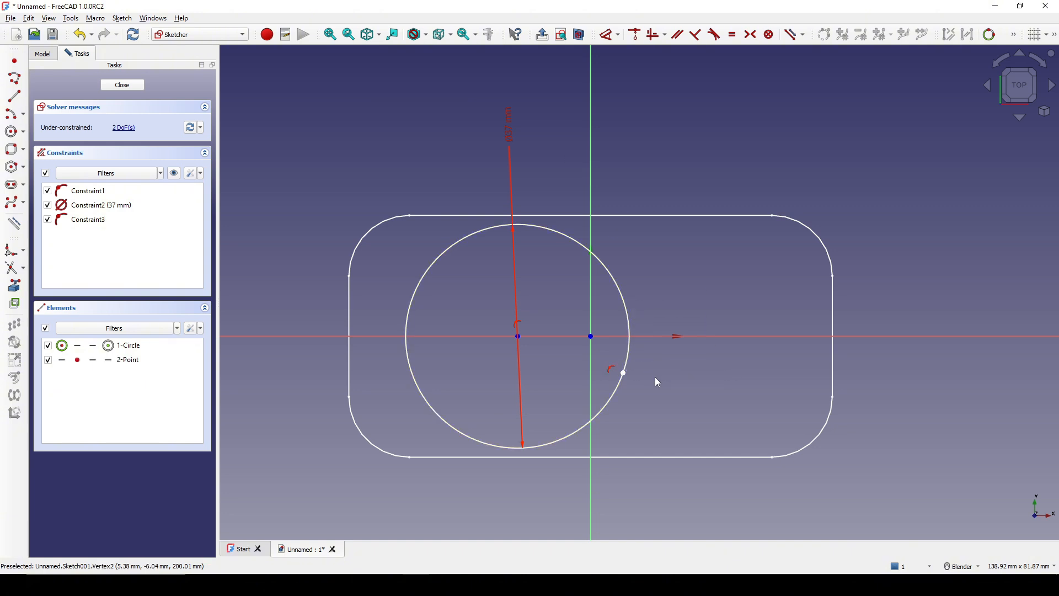
left_click(624, 373)
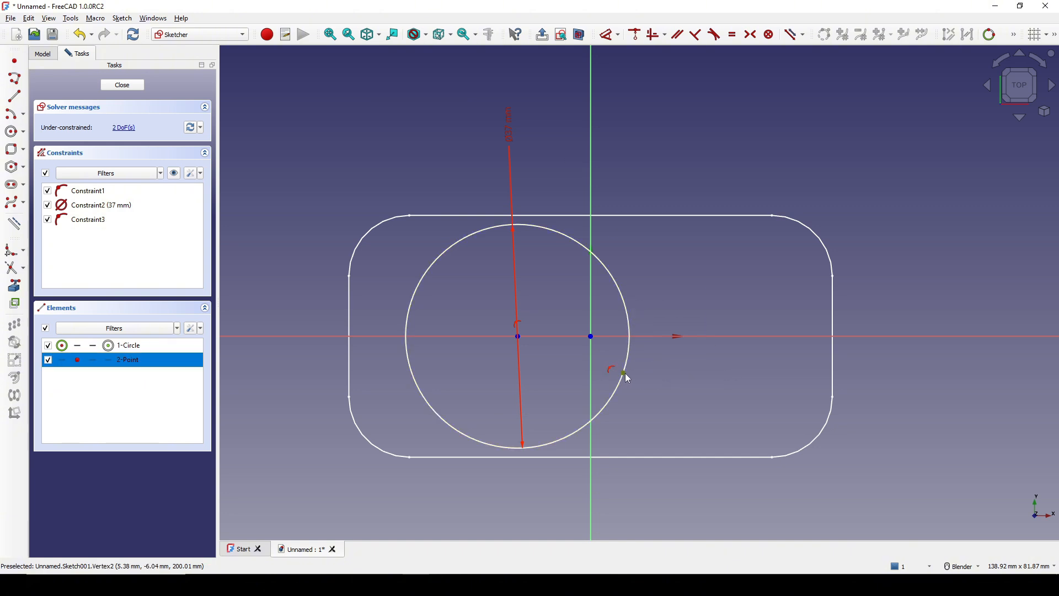
left_click(687, 337)
key("c")
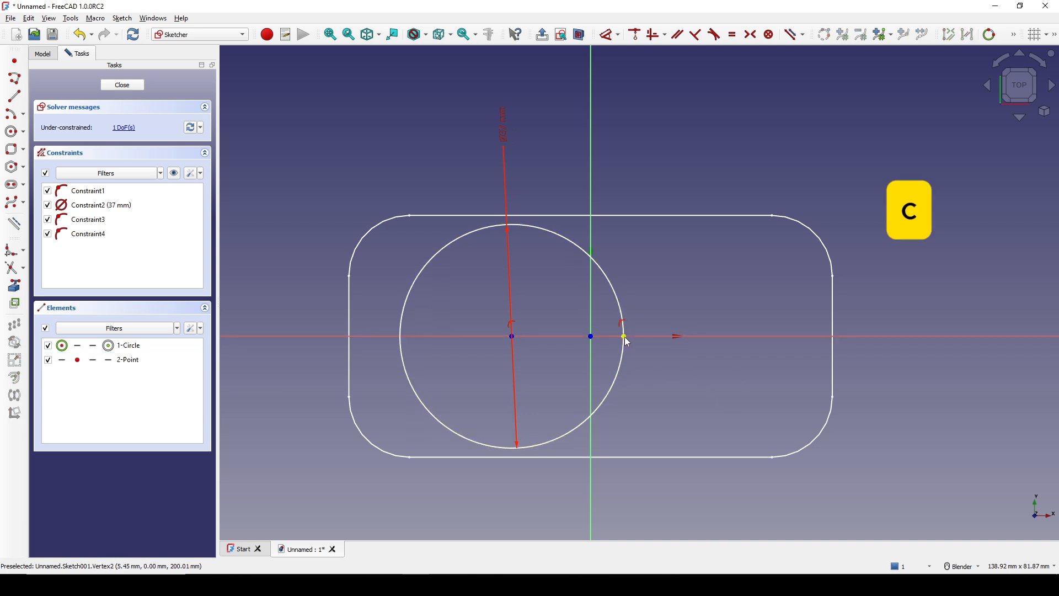
Step: Convert the point on the circle into construction geometry
left_click(625, 337)
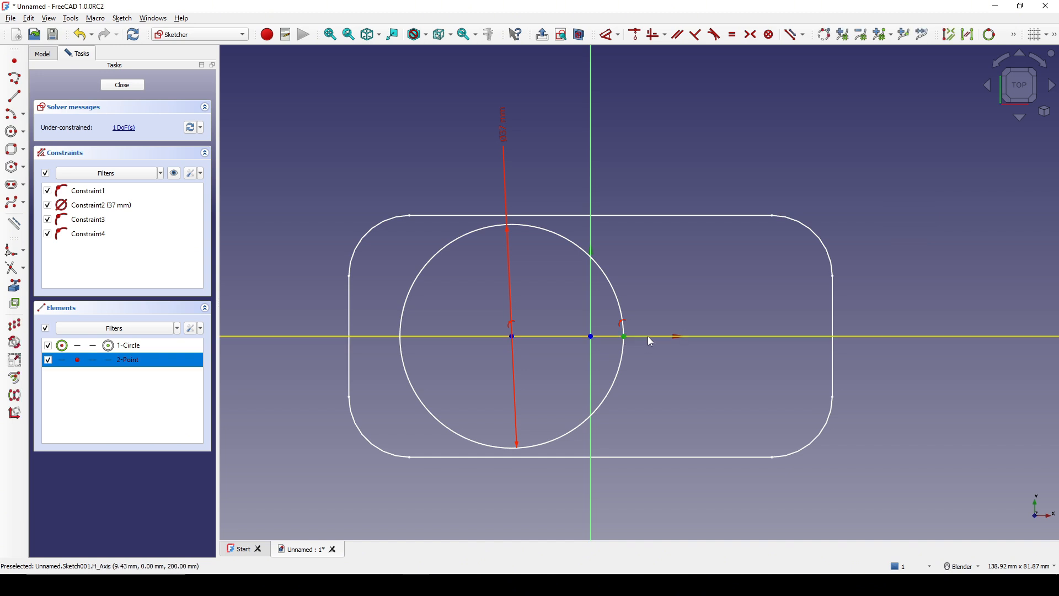
key("g")
key("n")
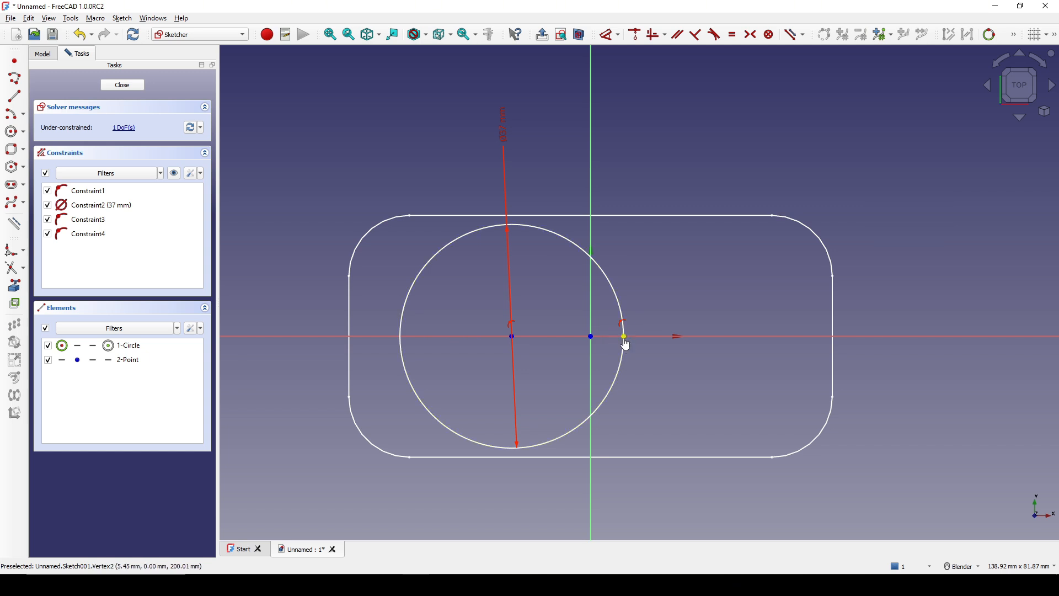
Step: Constrain the horizontal distance from the origin to the construction point to 6 mm and move the dimension clear of the circle
left_click(625, 337)
key("l")
double_click(611, 367)
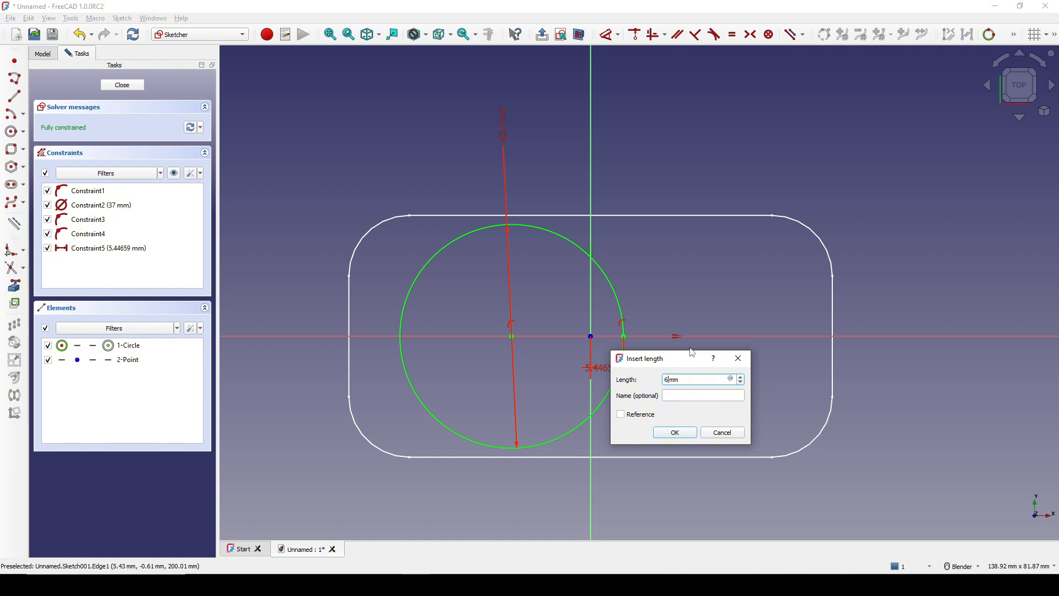
type("6")
key("Return")
left_click_drag(621, 372, 715, 366)
Step: Close the circle sketch and rename it Profile2
left_click(123, 85)
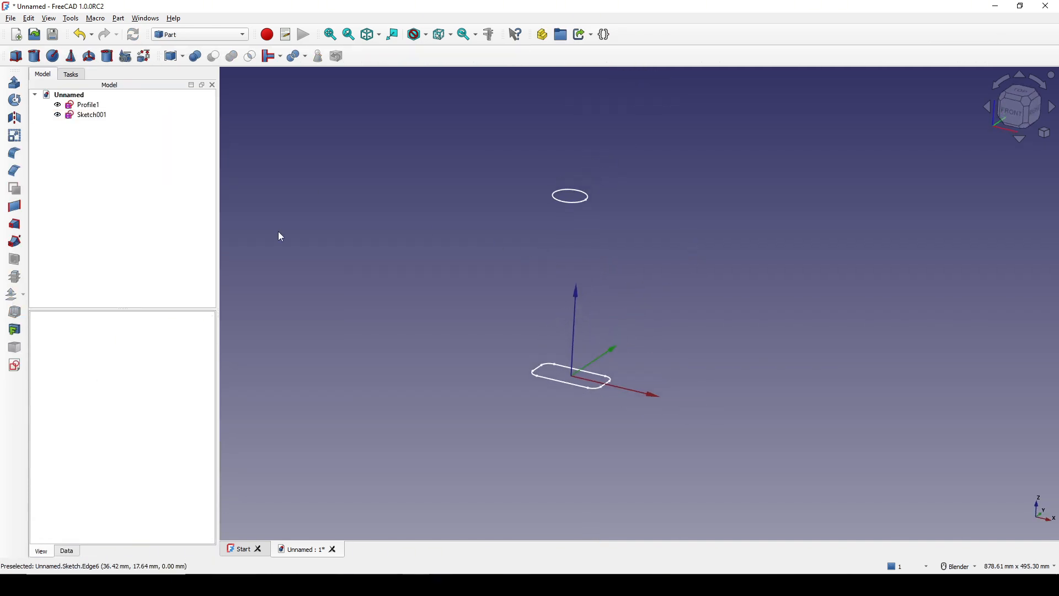
left_click(89, 115)
right_click(88, 115)
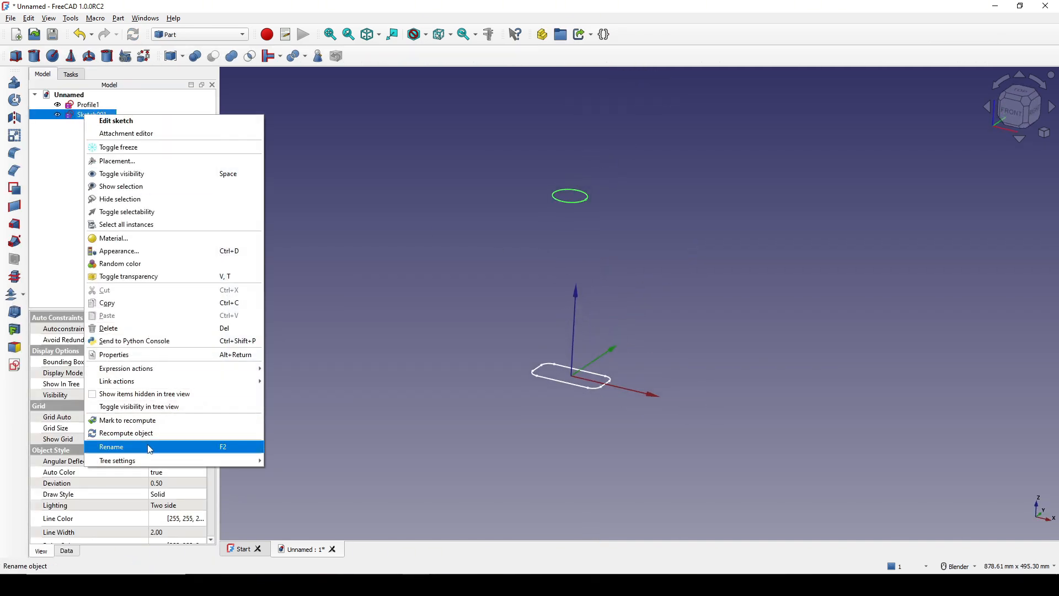
left_click(149, 445)
type("Pro")
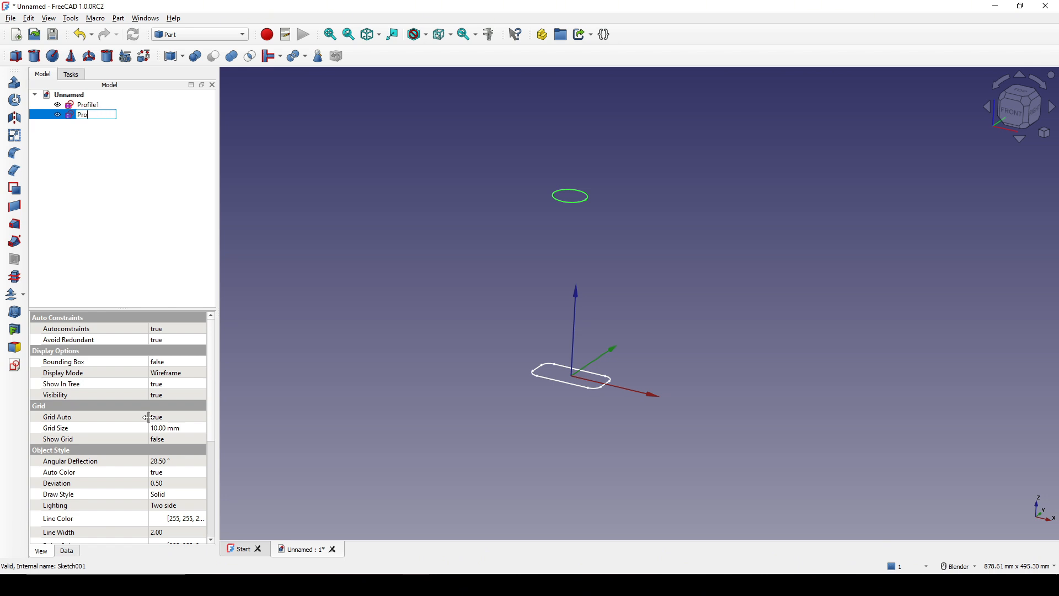
type("file2")
key("Return")
left_click(793, 243)
Step: Create a new sketch on the XZ plane with no offset
scroll(661, 269, "up", 3)
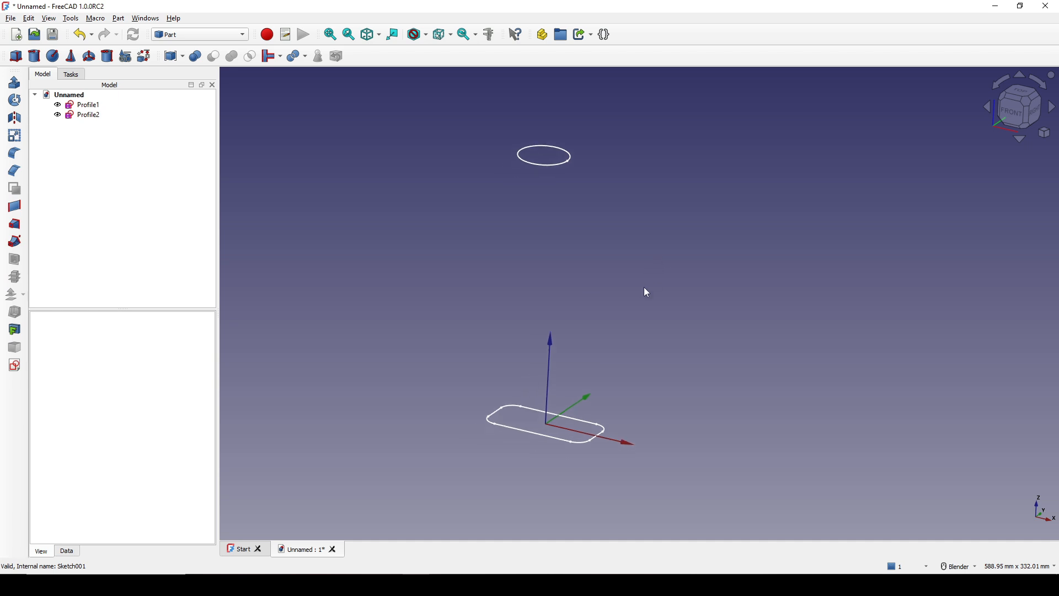
scroll(644, 288, "down", 2)
middle_click_drag(636, 298, 770, 315)
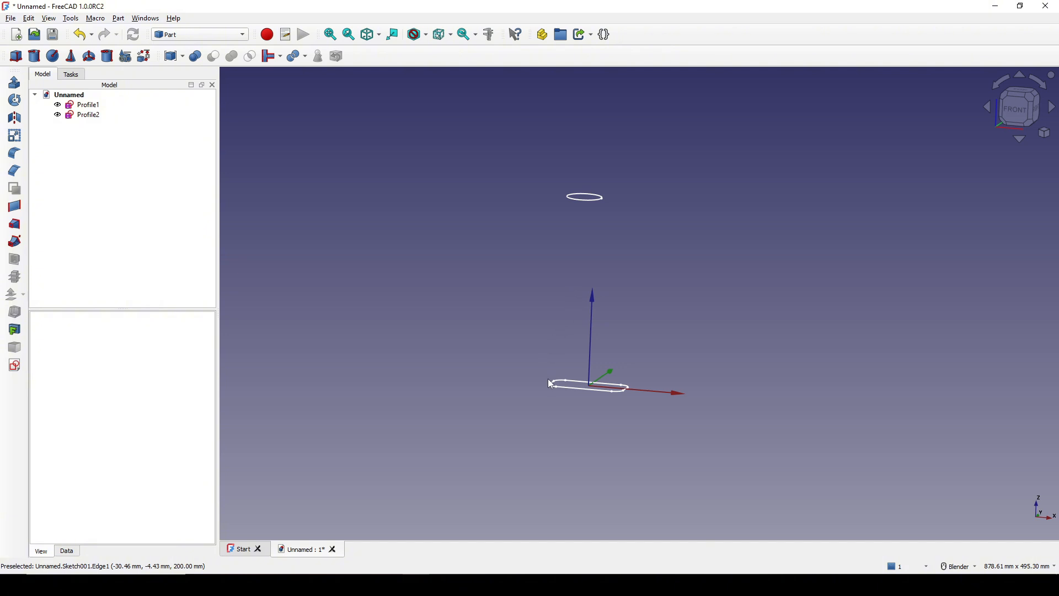
middle_click_drag(622, 331, 716, 331)
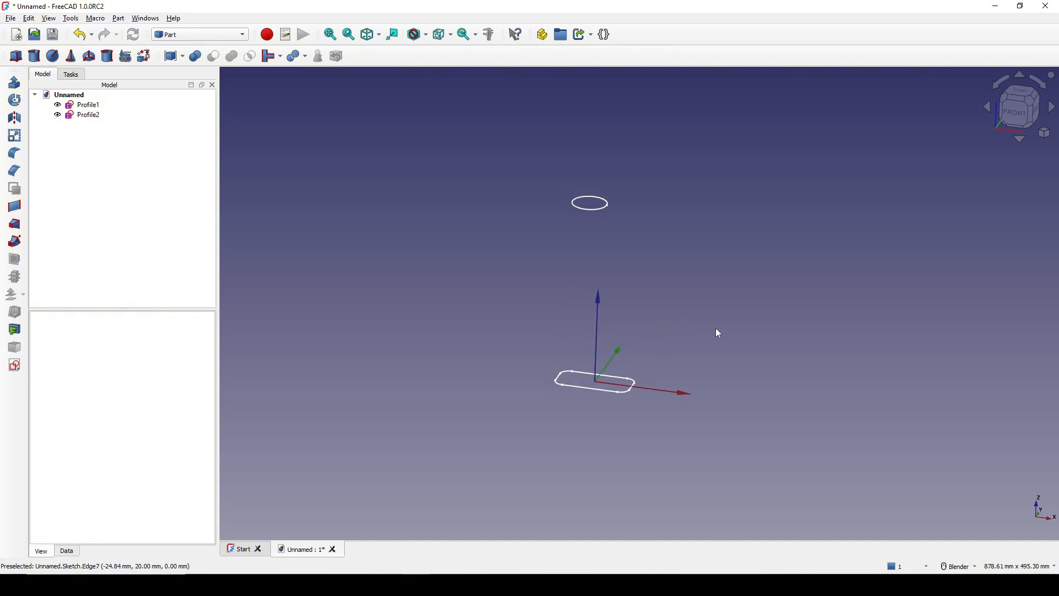
left_click(15, 366)
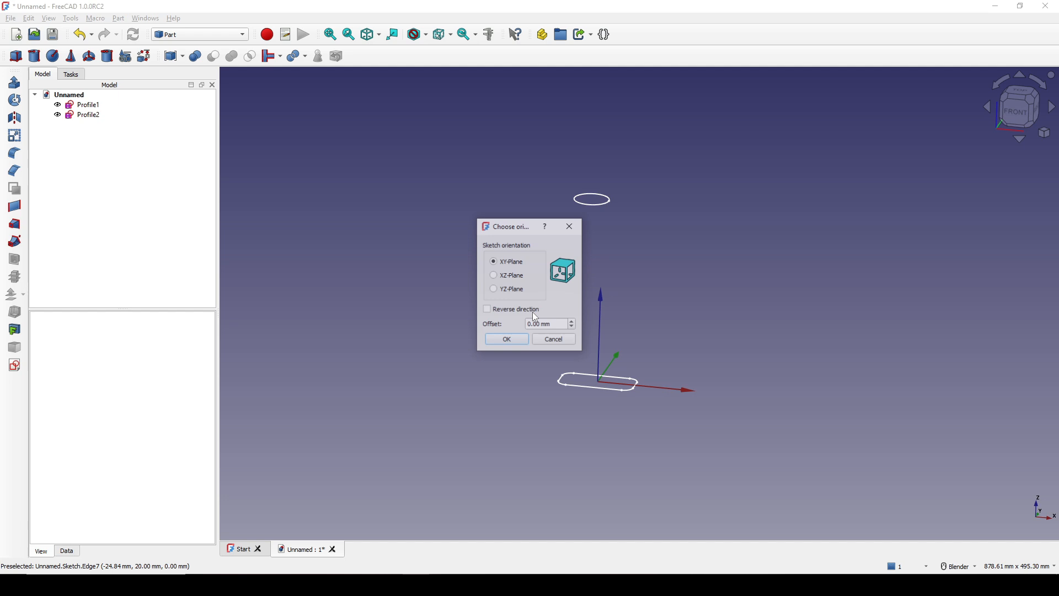
left_click(508, 275)
left_click(507, 341)
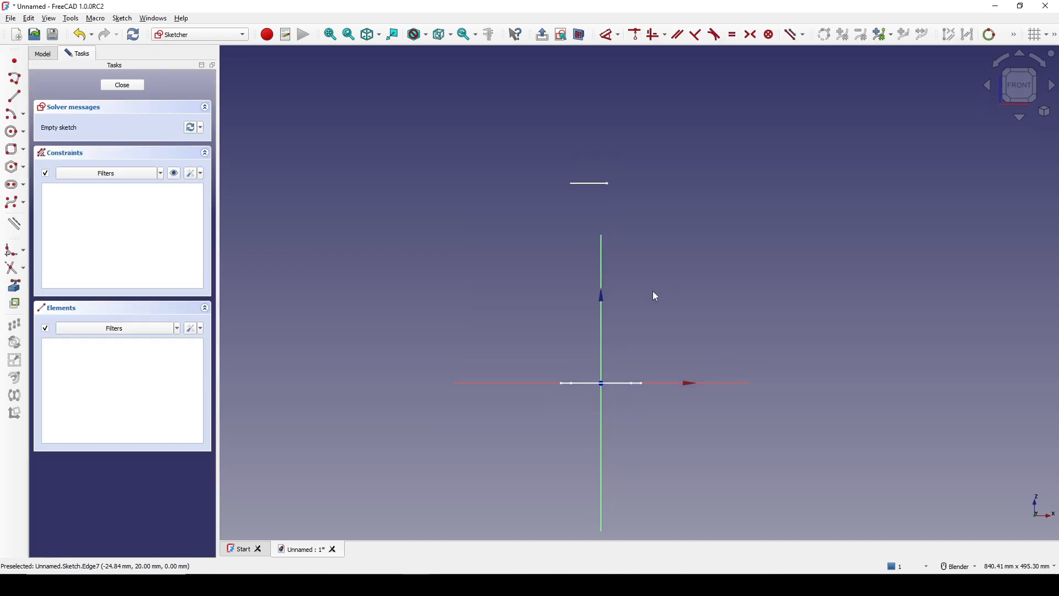
Step: Project both ends of Profile1 and the Profile2 circle into the sketch as external geometry
left_click(14, 286)
scroll(565, 361, "up", 2)
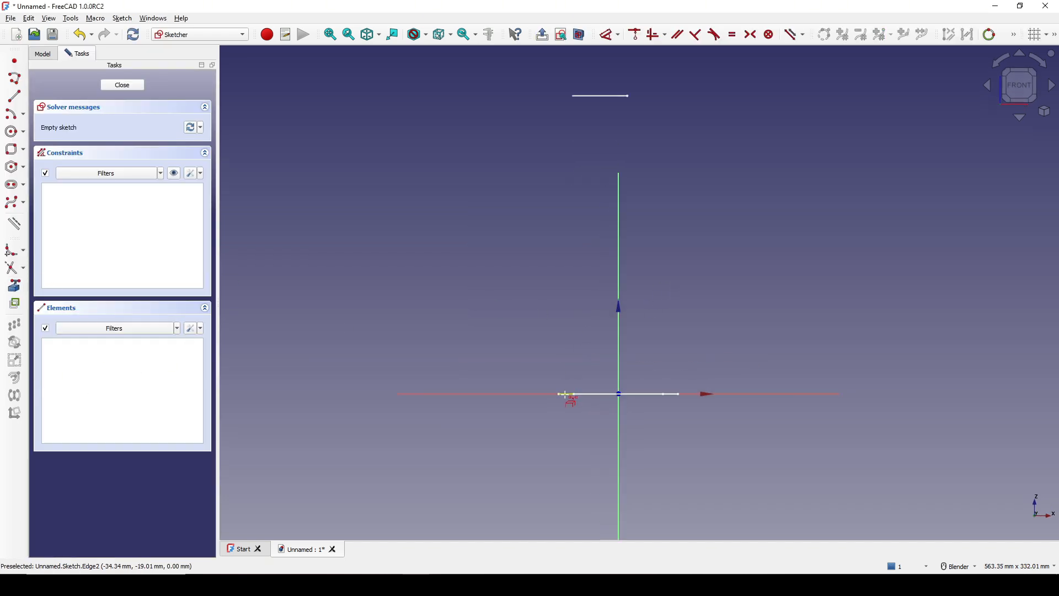
left_click(566, 394)
left_click(676, 394)
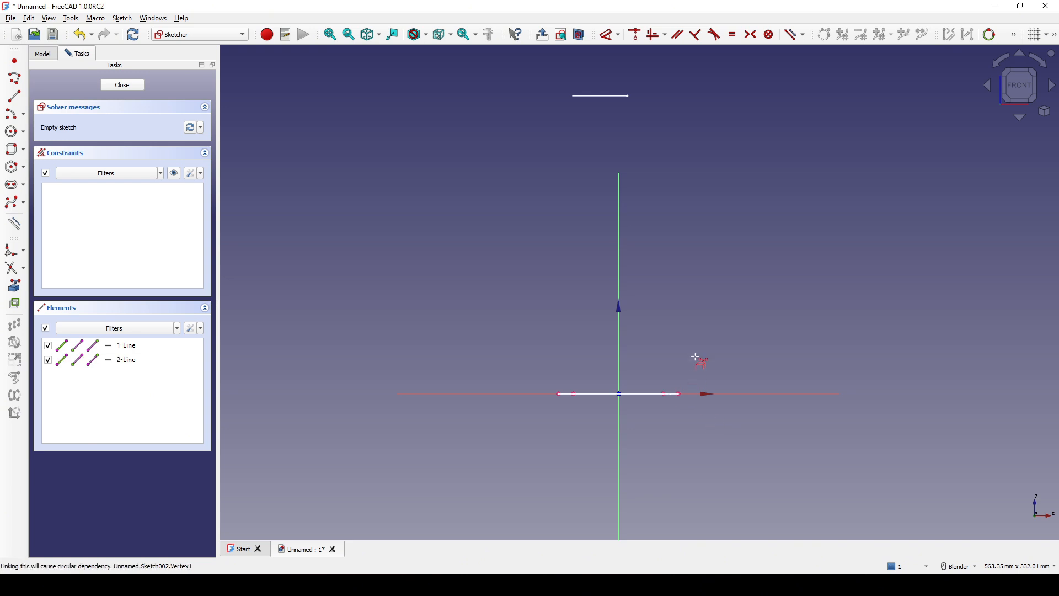
left_click(566, 128)
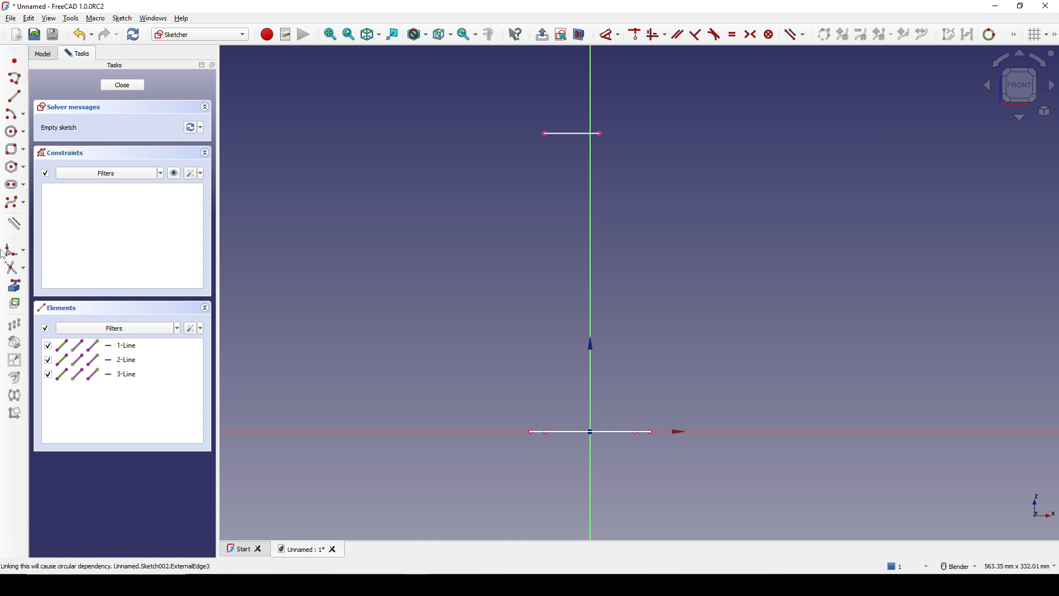
Step: Draw a degree 3 B-spline with five control points from Profile1's left end up to Profile2's left end, curving inward near the circle
left_click(12, 202)
scroll(623, 401, "up", 1)
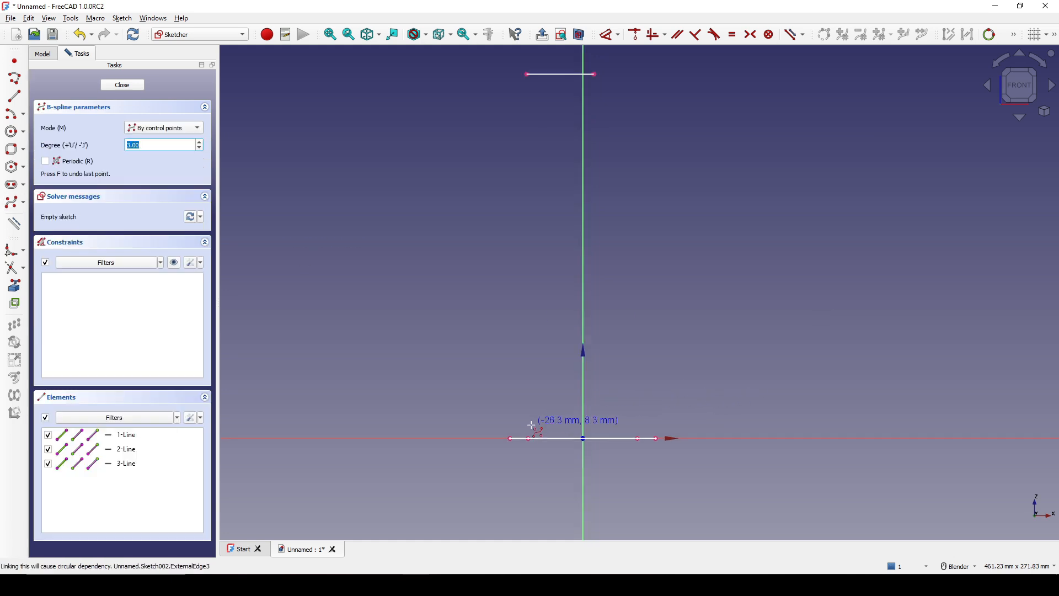
middle_click_drag(608, 341, 592, 379, "shift")
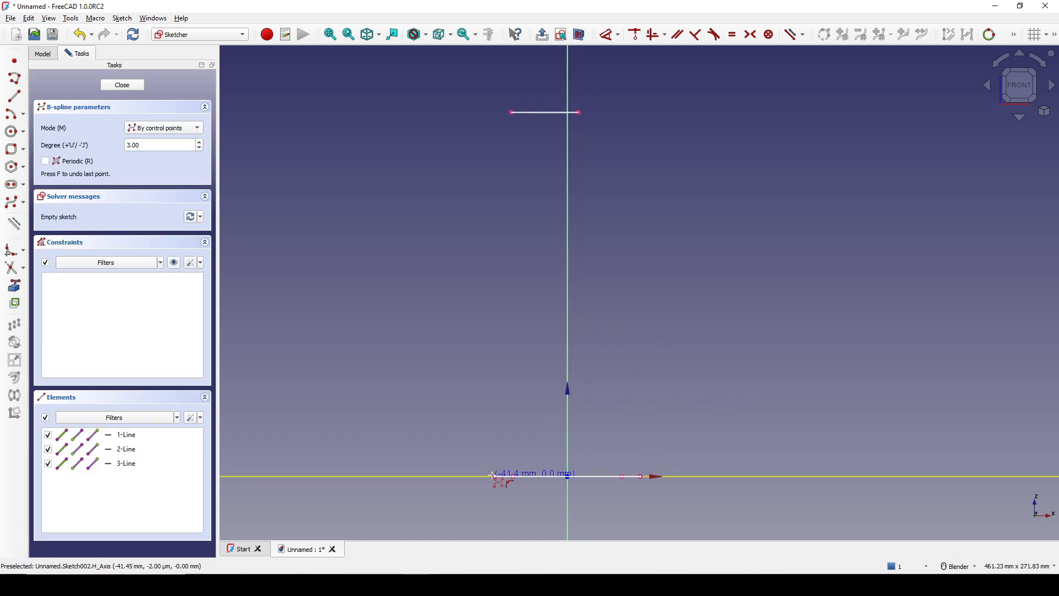
left_click(495, 476)
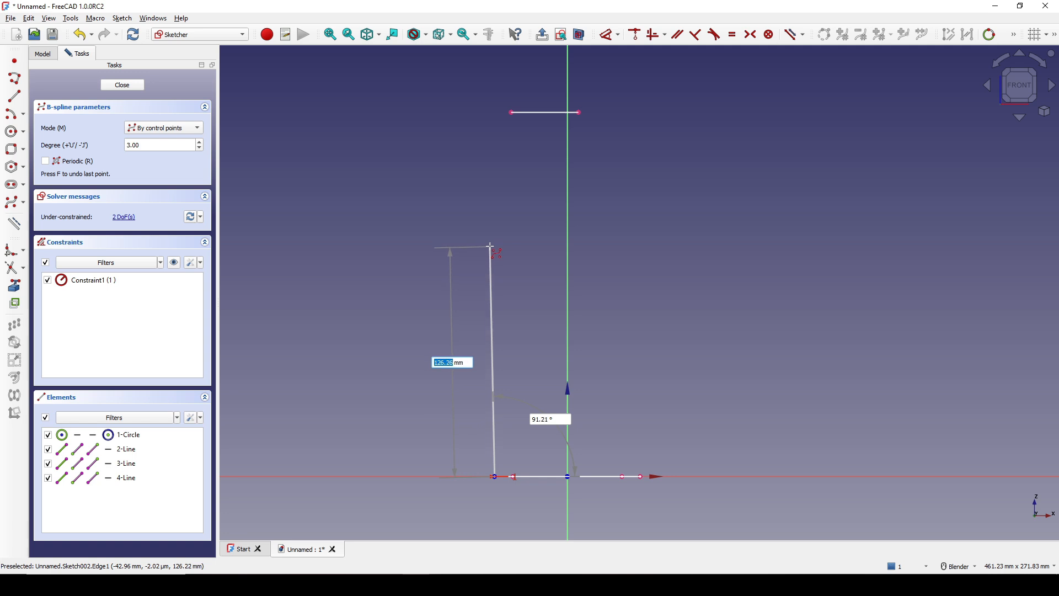
left_click(494, 246)
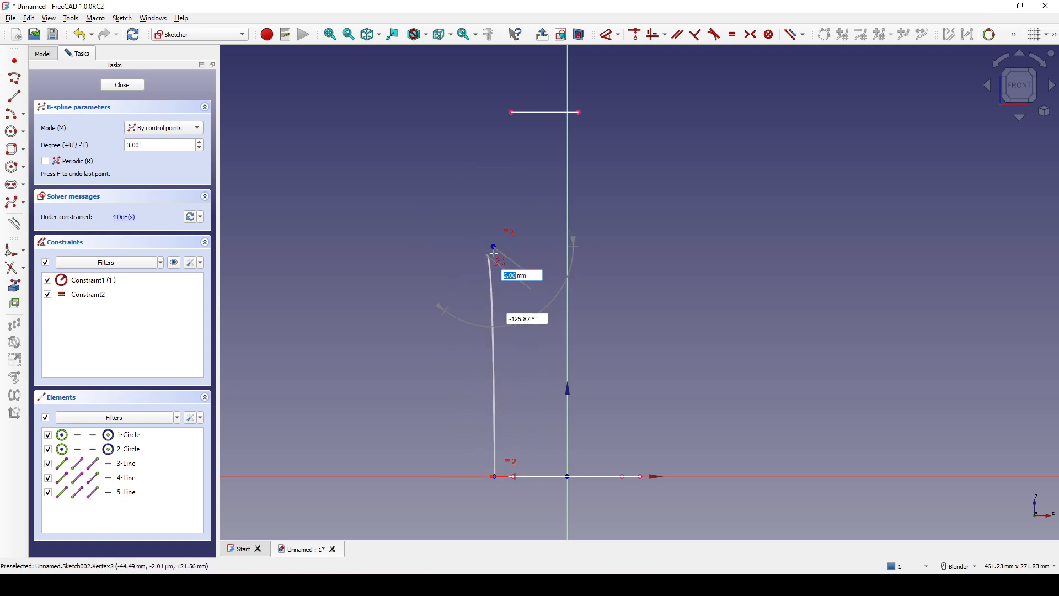
left_click(495, 180)
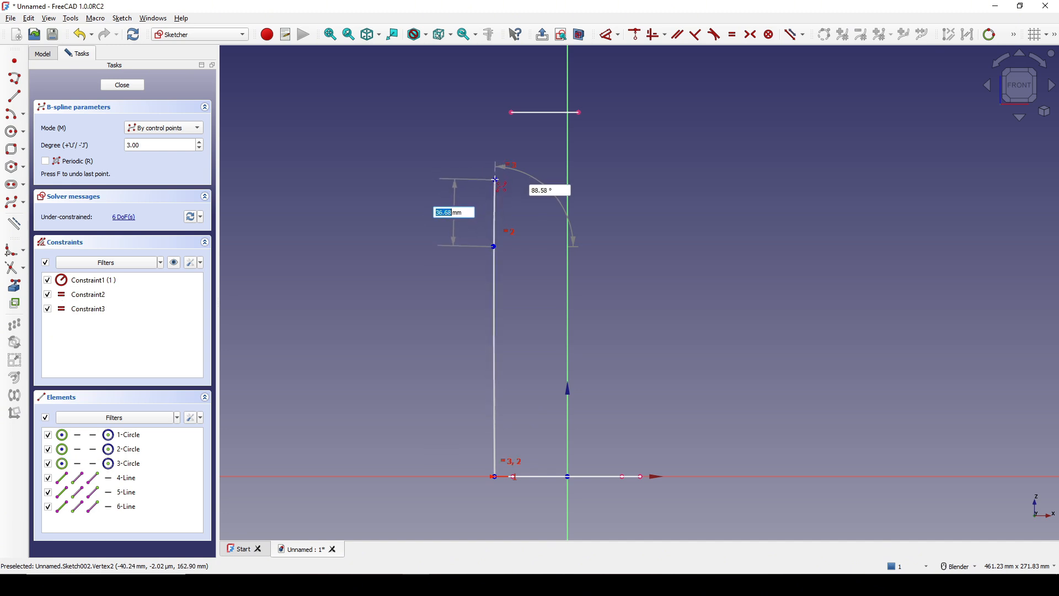
left_click(512, 146)
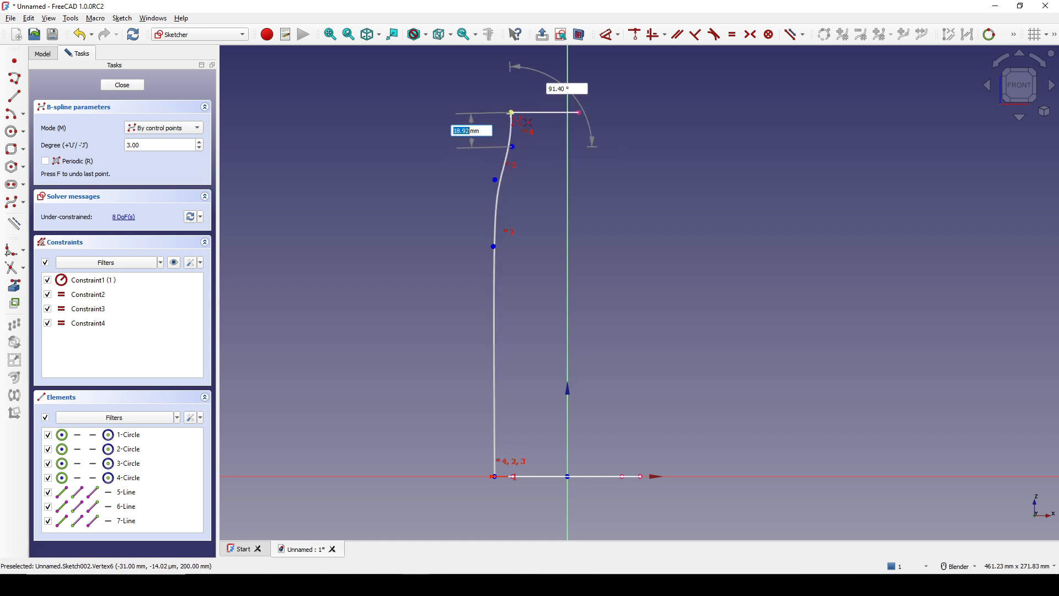
left_click(511, 112)
right_click(594, 165)
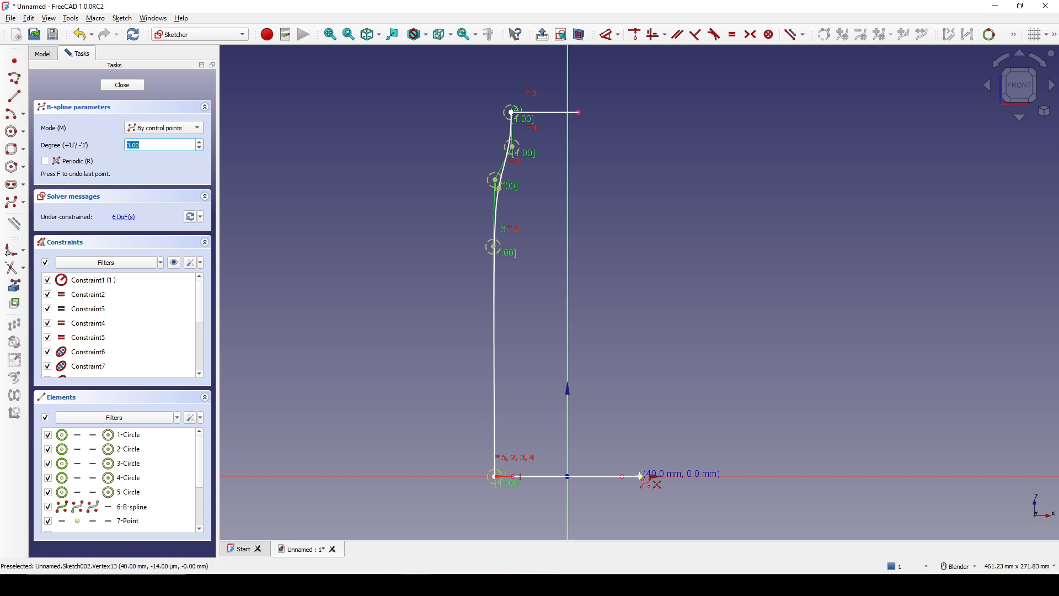
Step: Draw a degree 3 B-spline with seven control points in an S-shape from Profile1's right end up to Profile2's right end
left_click(640, 476)
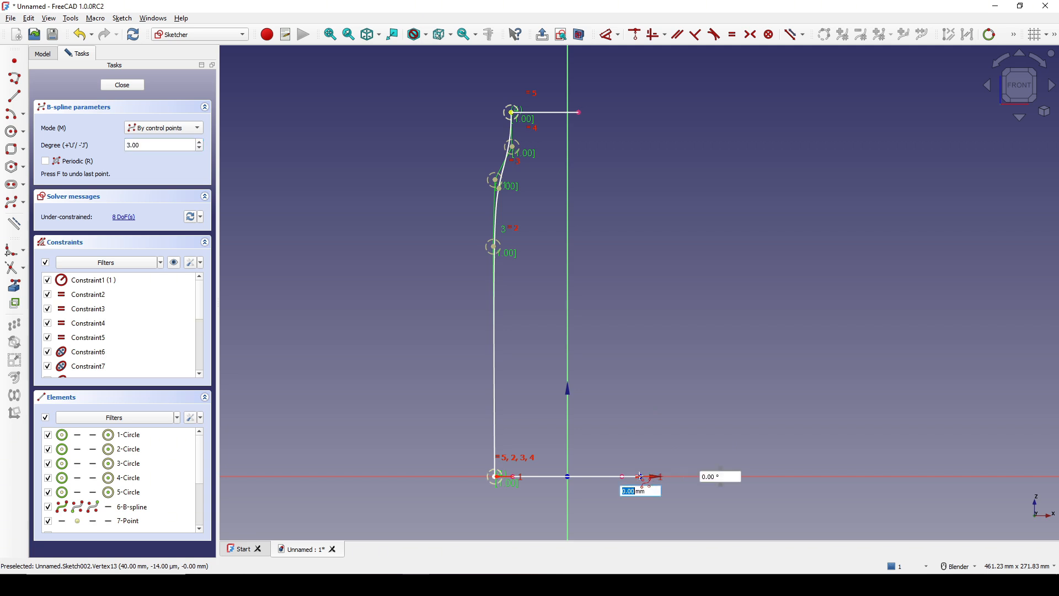
left_click(640, 444)
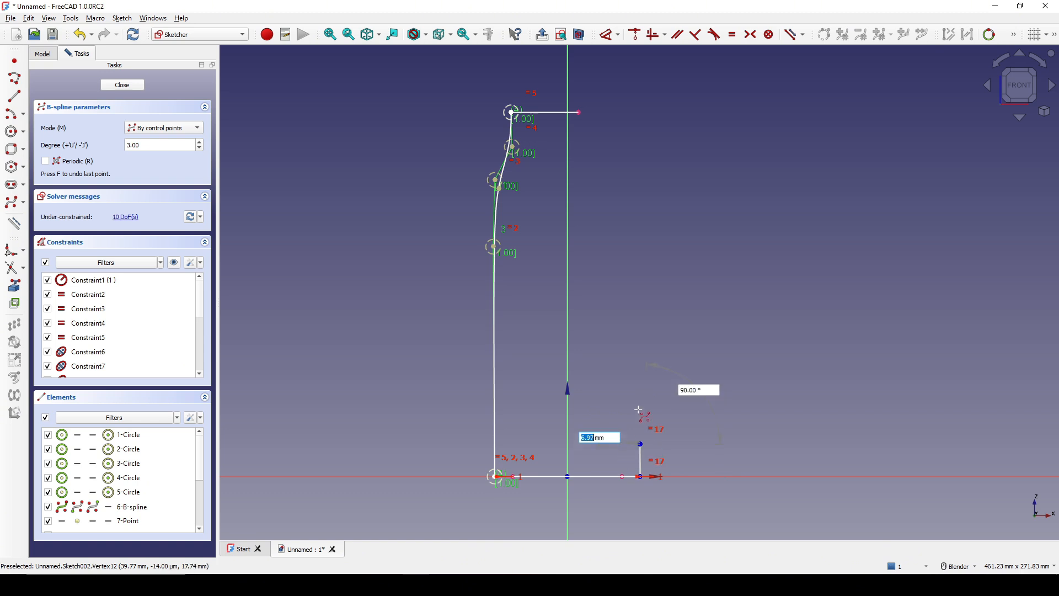
left_click(623, 358)
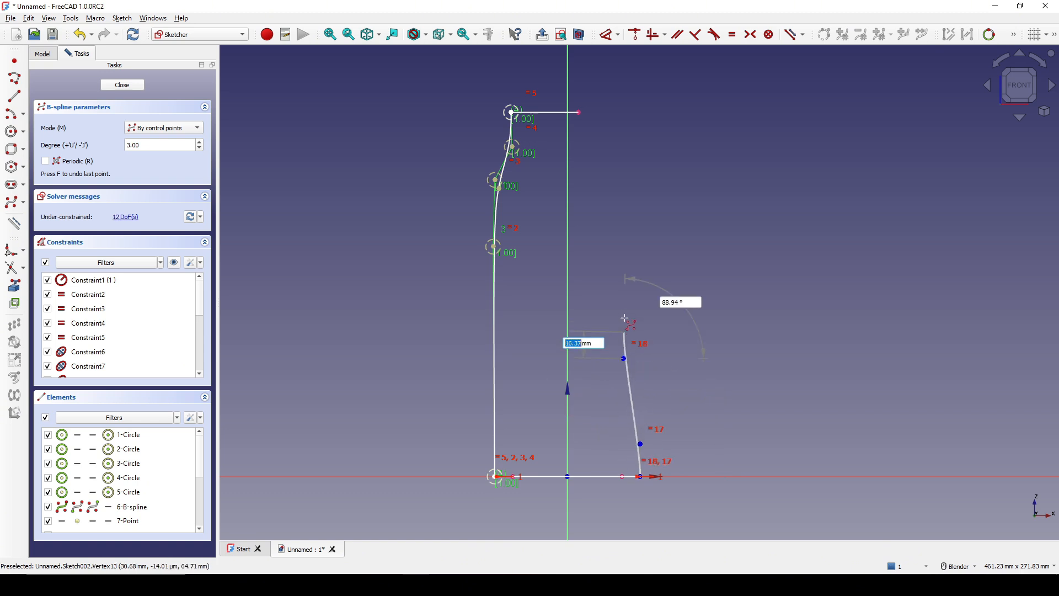
left_click(655, 247)
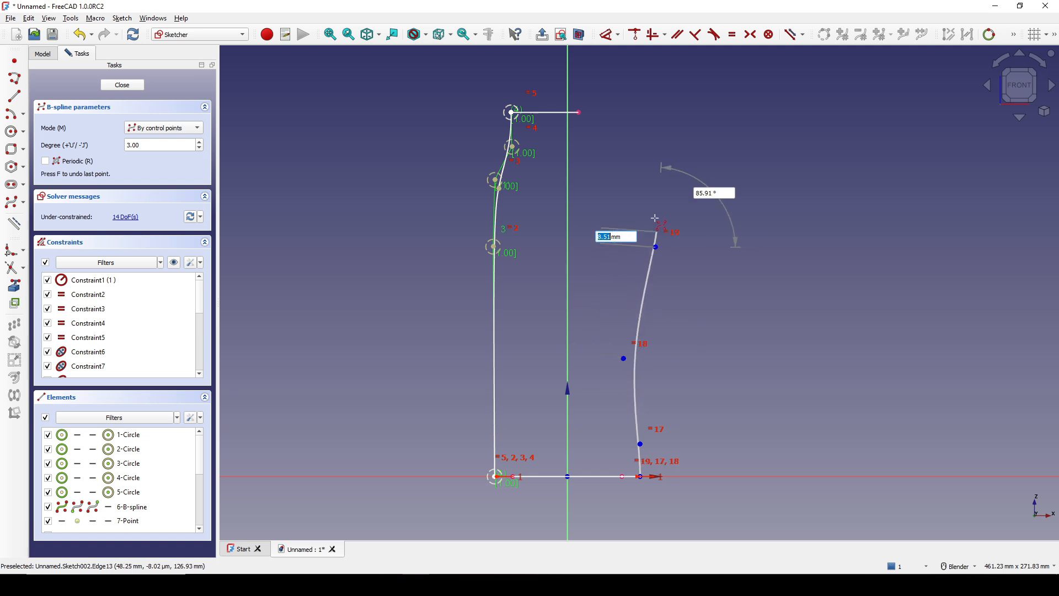
left_click(640, 169)
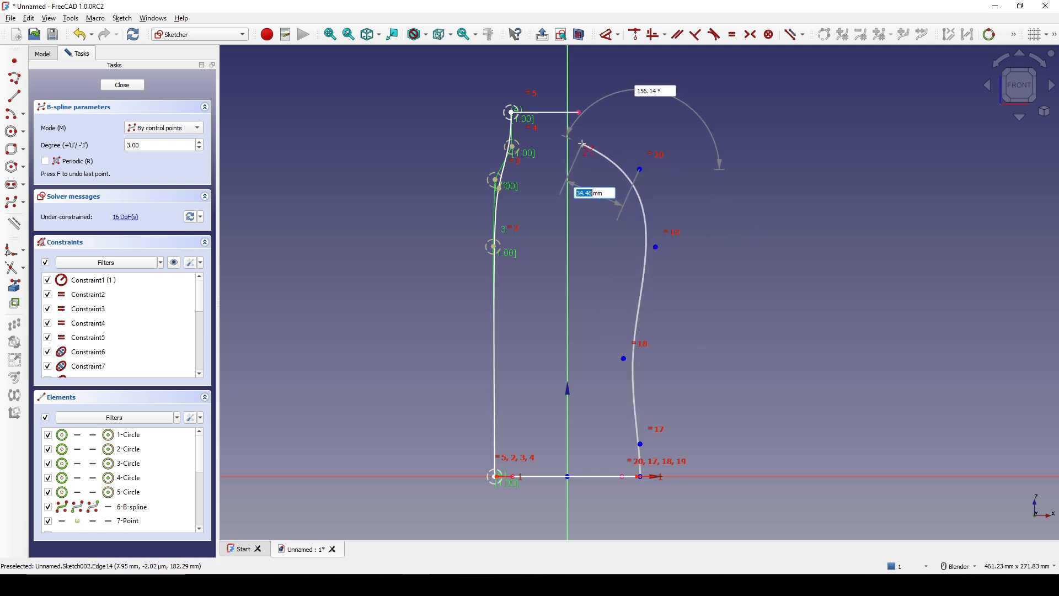
left_click(580, 144)
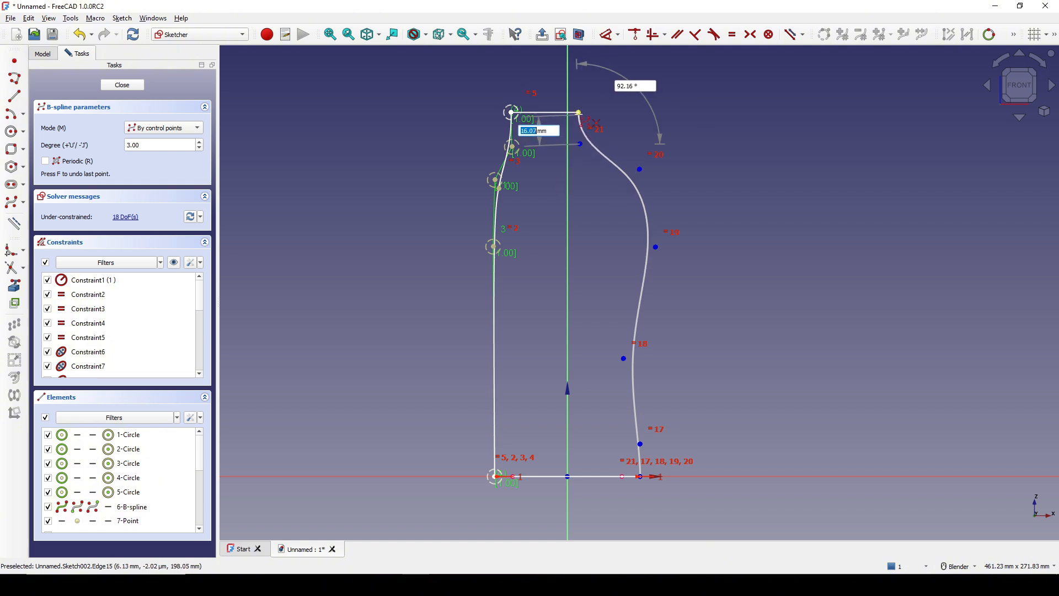
left_click(579, 114)
right_click(621, 111)
middle_click_drag(679, 176, 730, 219, "shift")
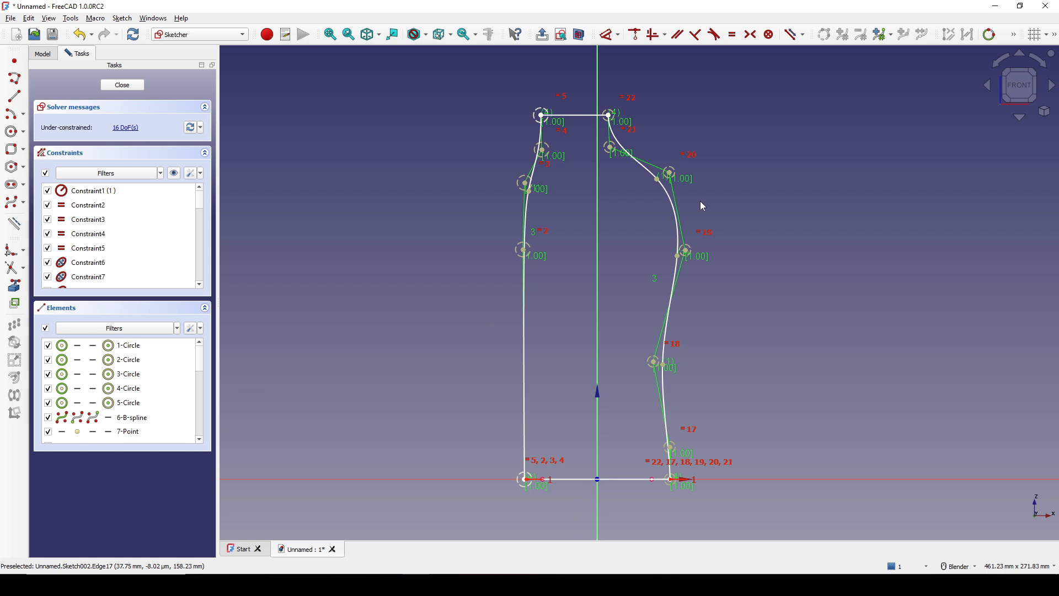
Step: Constrain the lowest two control points of each B-spline to be vertically aligned
left_click(525, 252)
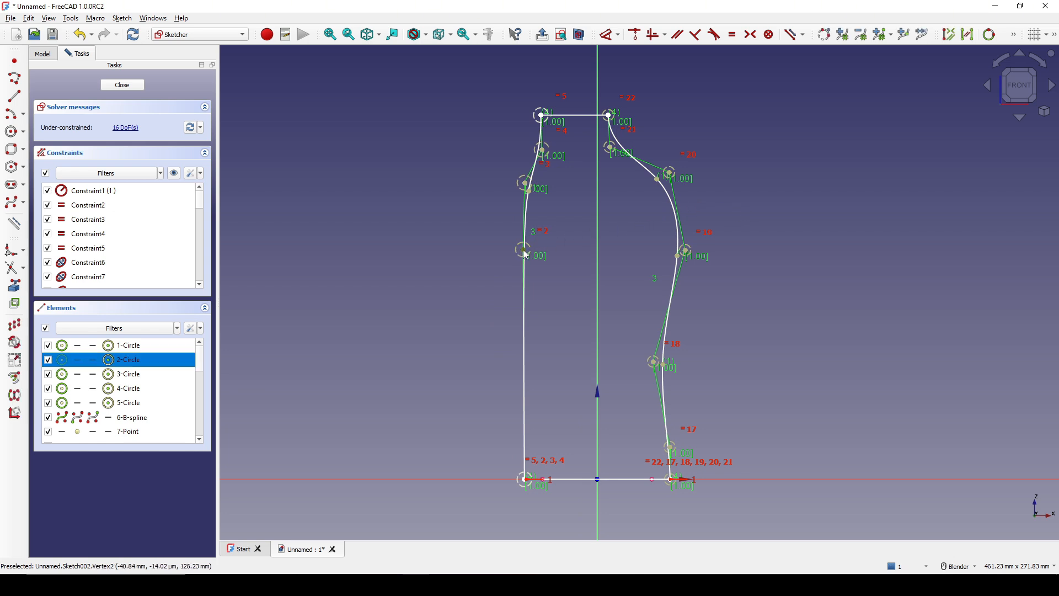
left_click(527, 482)
key("v")
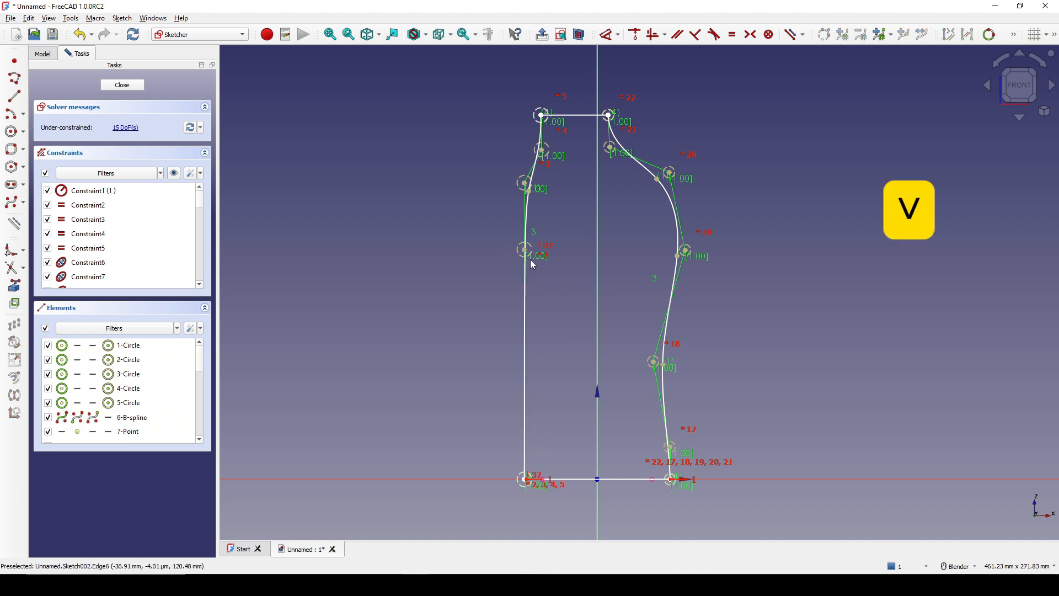
scroll(690, 477, "up", 1)
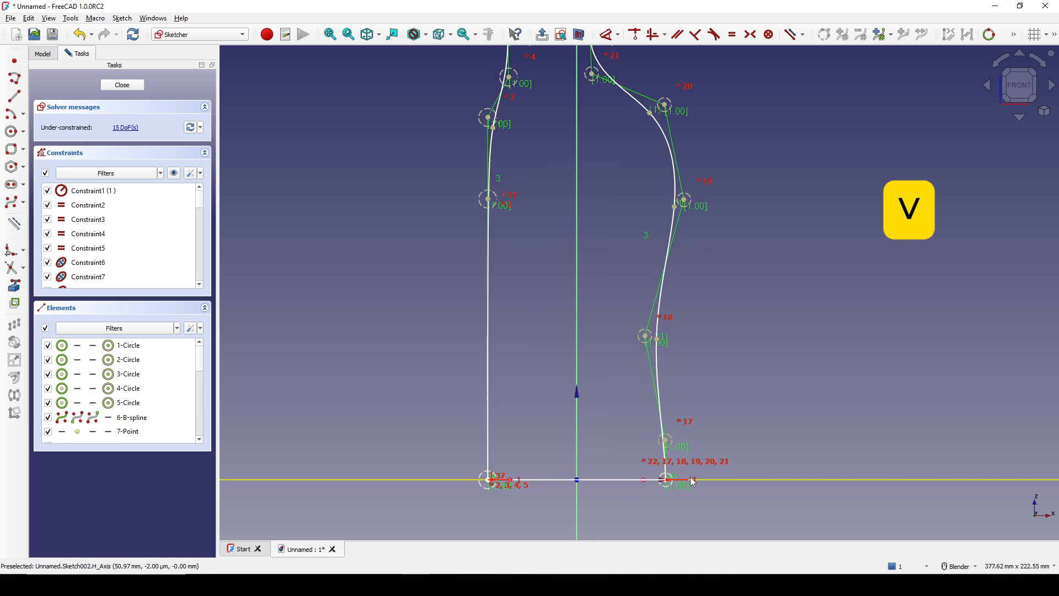
left_click(666, 443)
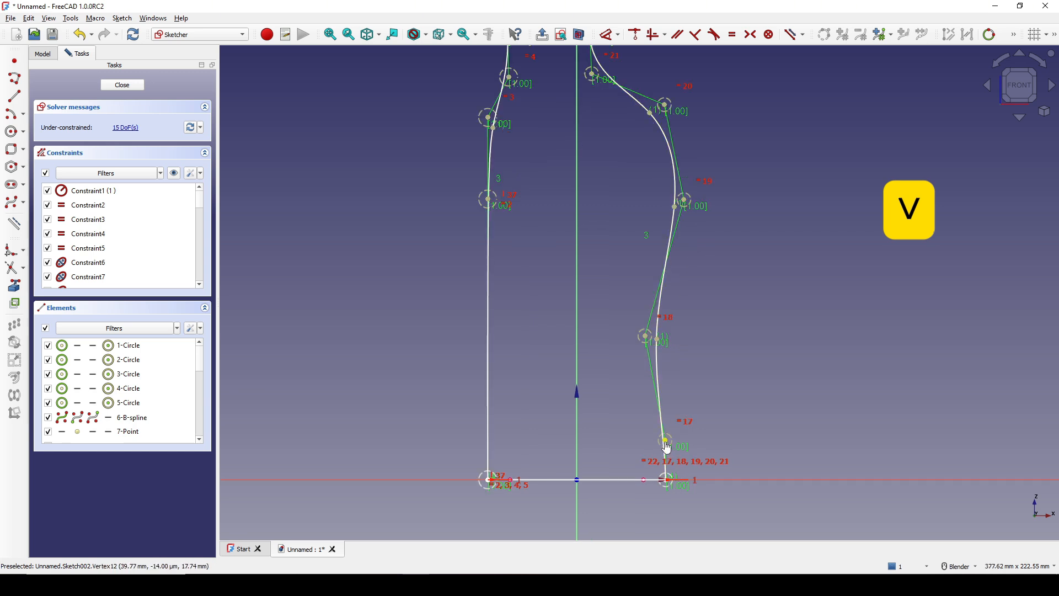
left_click(671, 483)
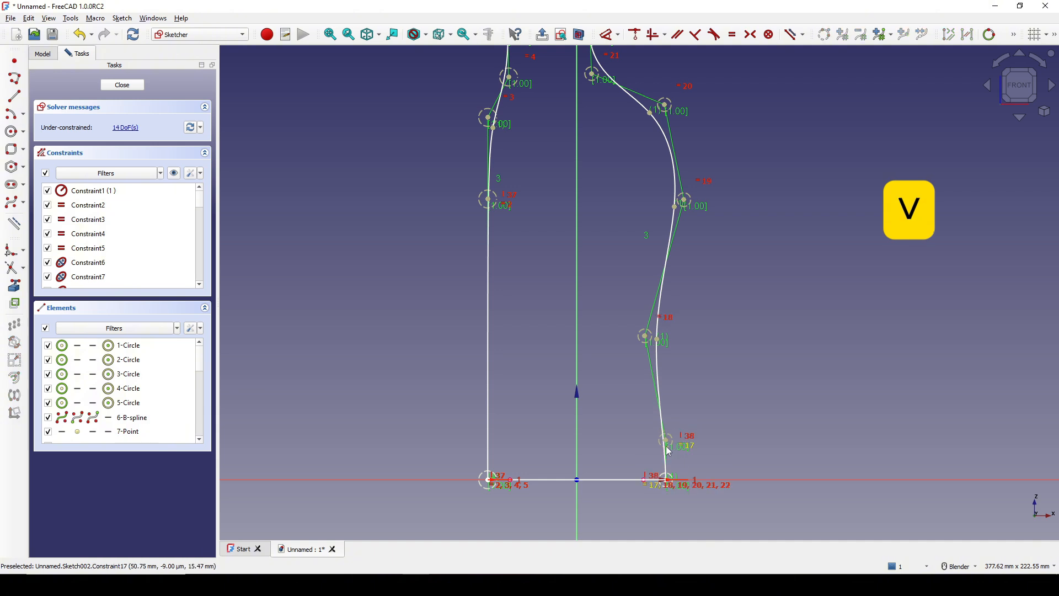
Step: Constrain the uppermost two control points of each B-spline to be vertically aligned
middle_click_drag(665, 230, 662, 287, "shift")
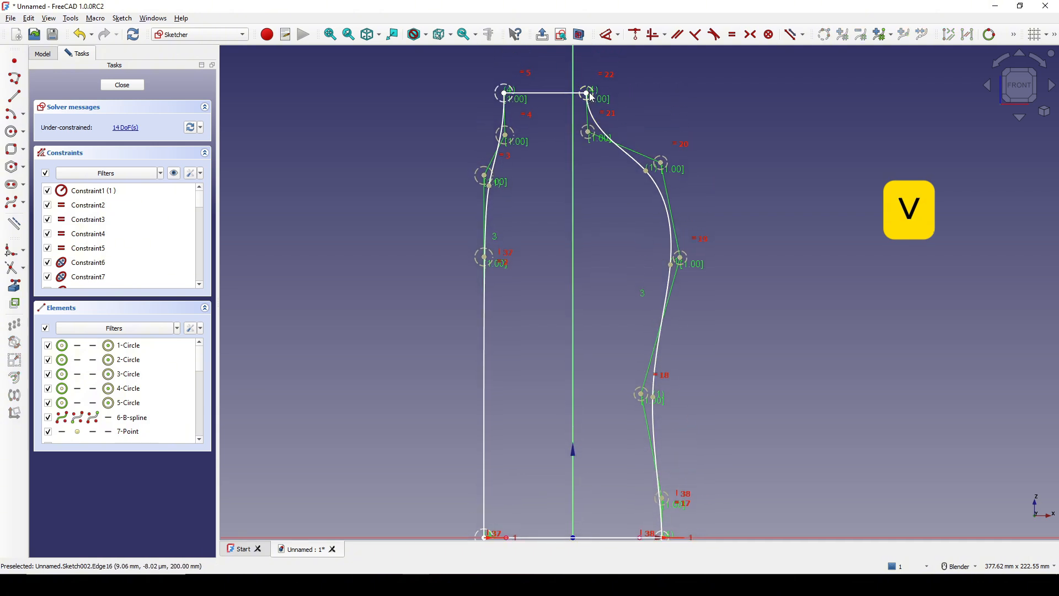
left_click(586, 95)
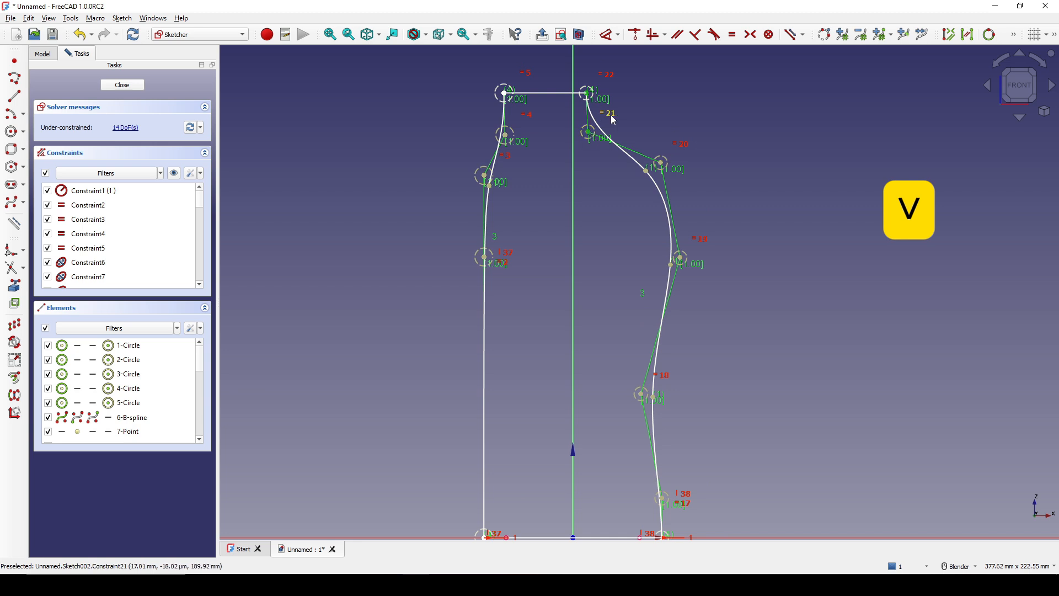
key("v")
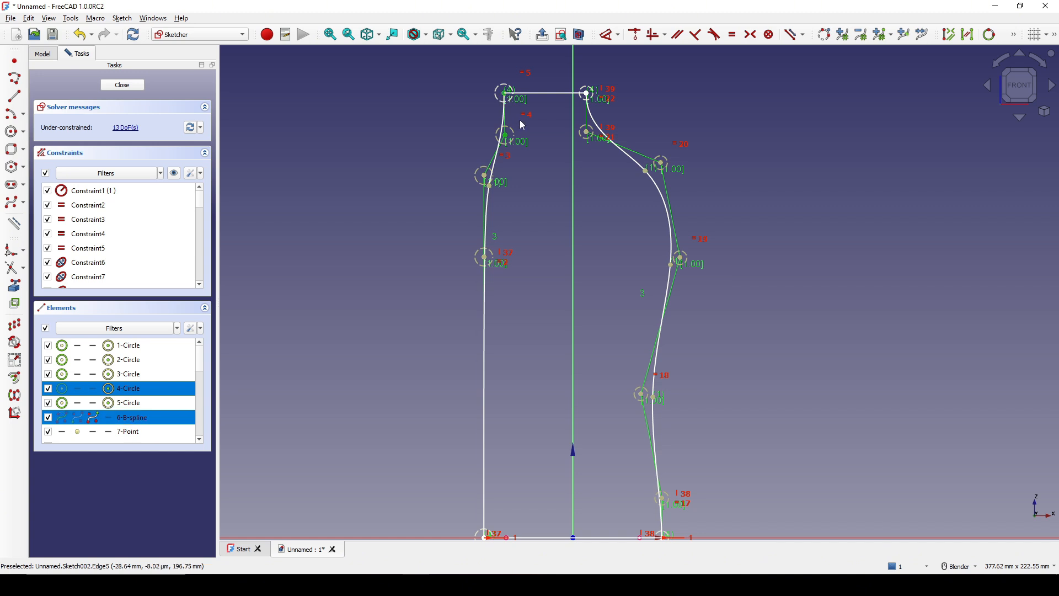
key("v")
Step: Dimension the left B-spline's second control point from the bottom at a height of 130 mm above the horizontal axis
scroll(585, 163, "down", 2)
middle_click_drag(594, 166, 583, 146, "shift")
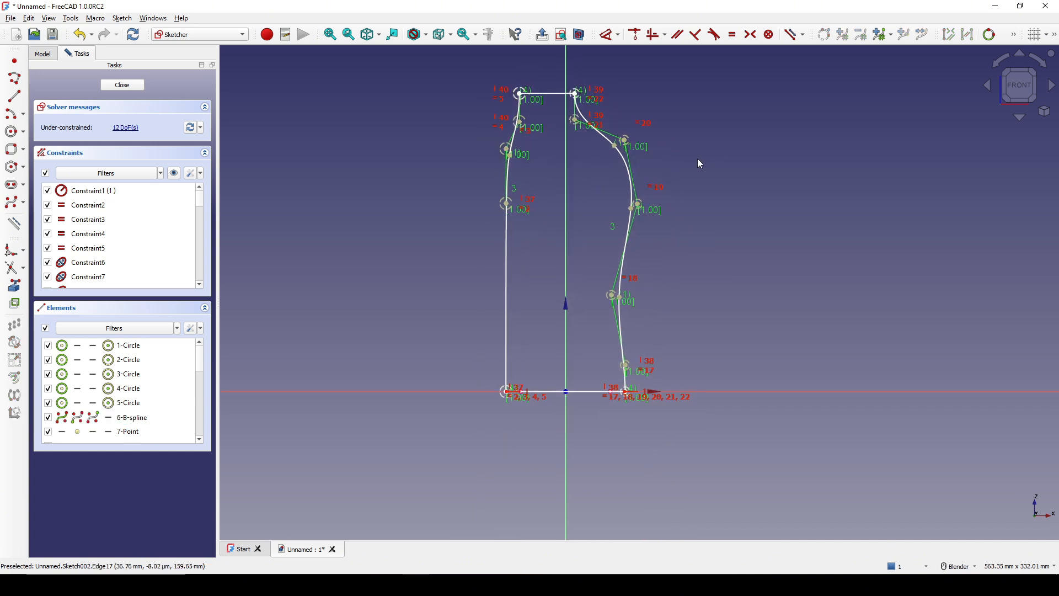
middle_click_drag(670, 171, 673, 202, "shift")
scroll(662, 197, "up", 1)
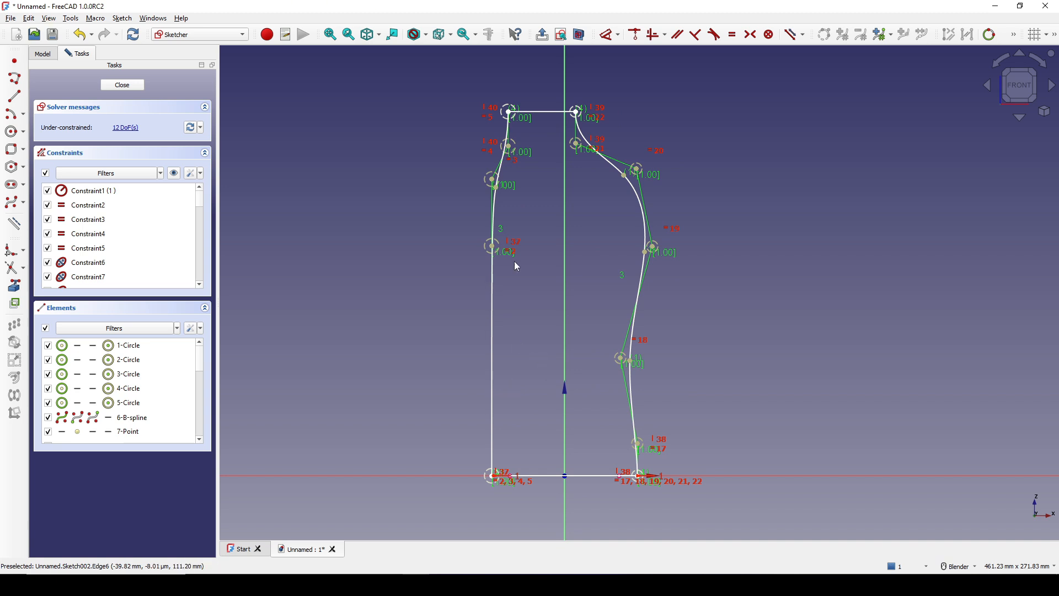
left_click(492, 246)
key("d")
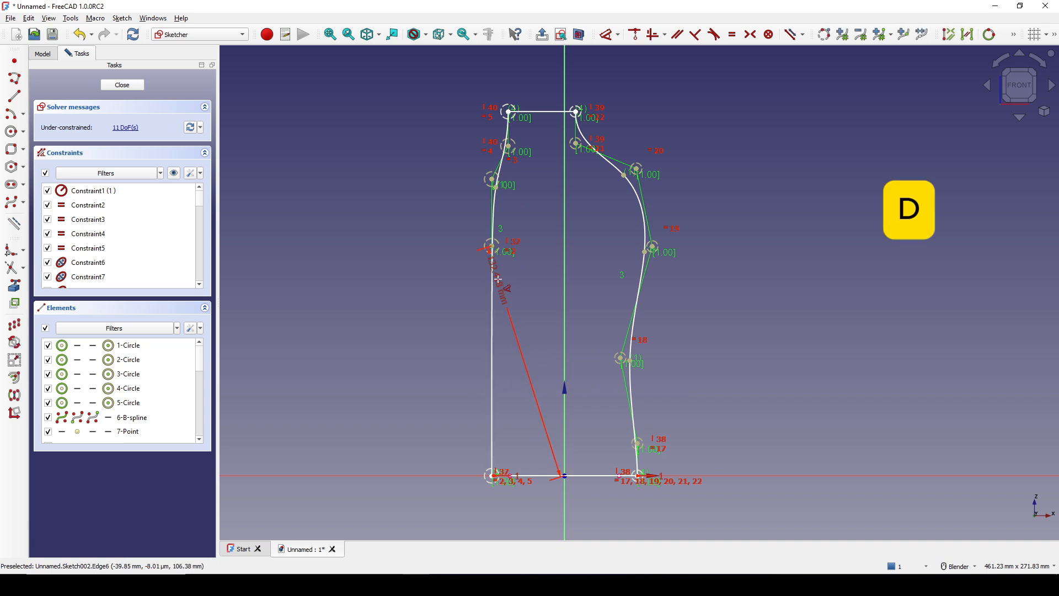
left_click(403, 287)
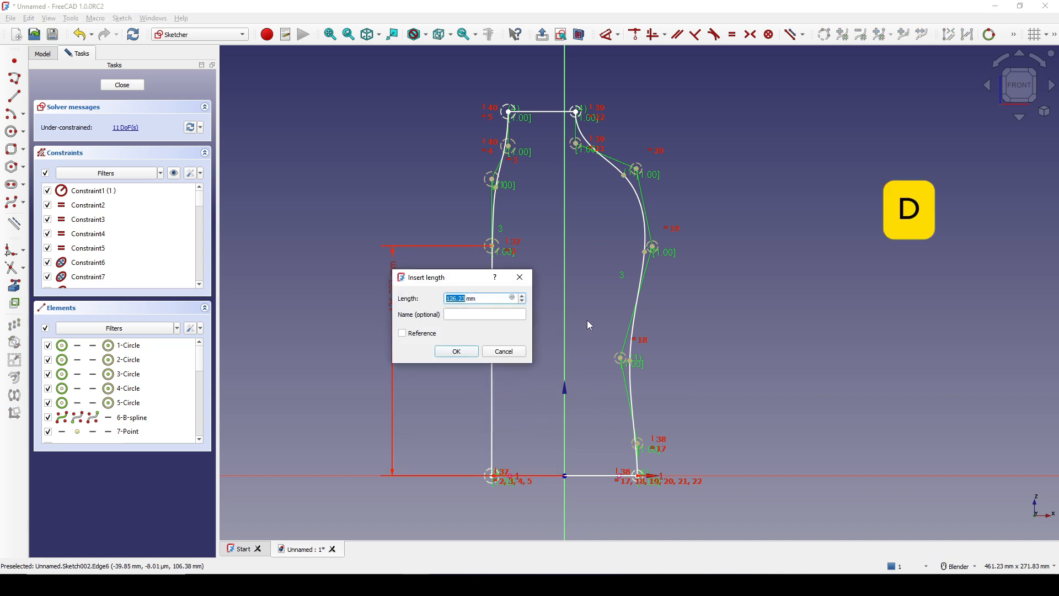
type("130")
key("Return")
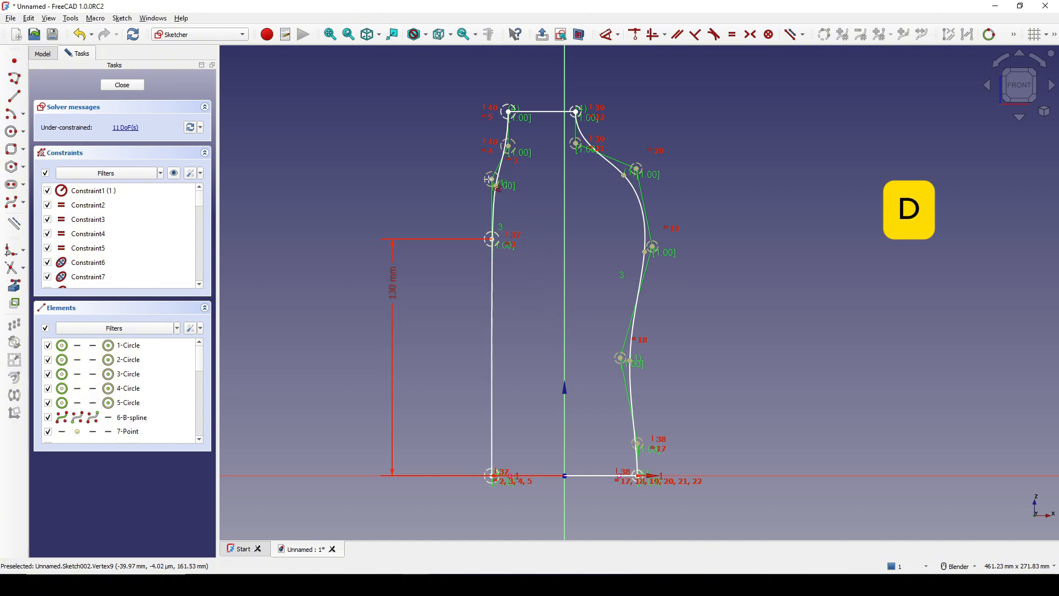
Step: Dimension the left B-spline's third control point at a height of 162 mm above the horizontal axis
left_click(491, 179)
left_click(299, 232)
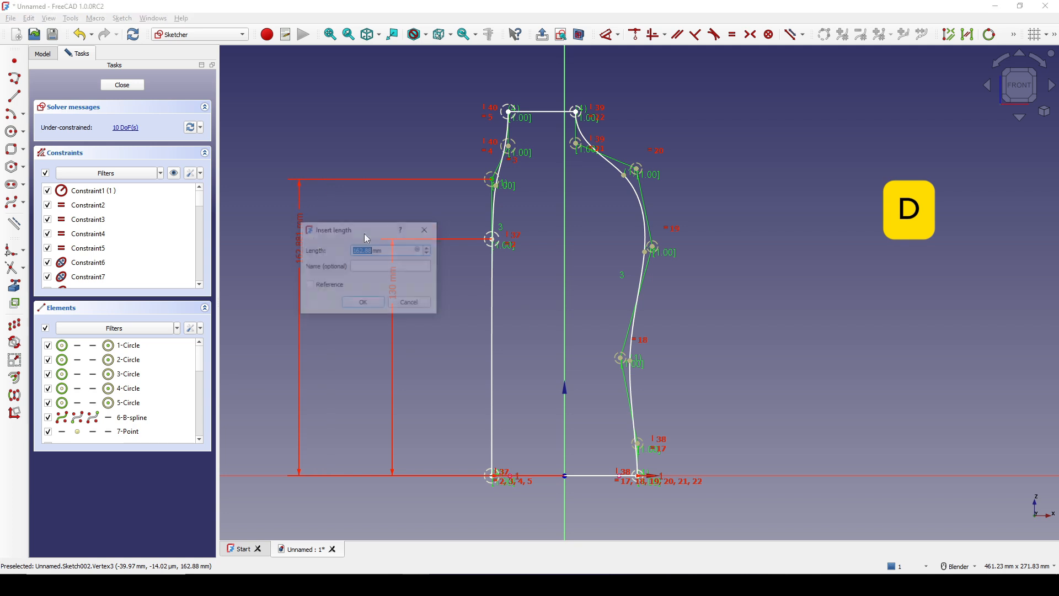
type("1")
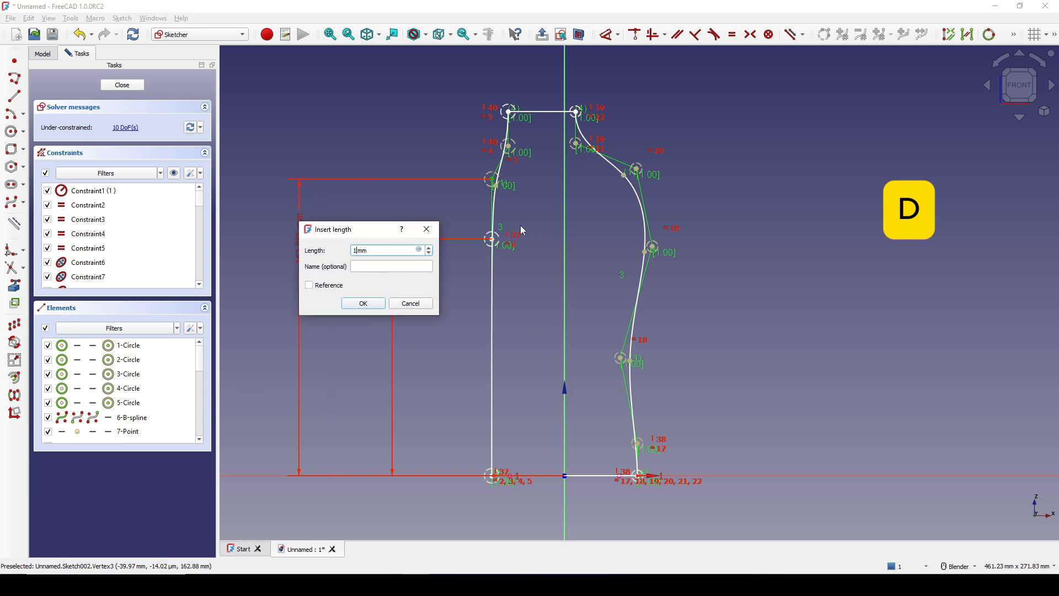
type("30")
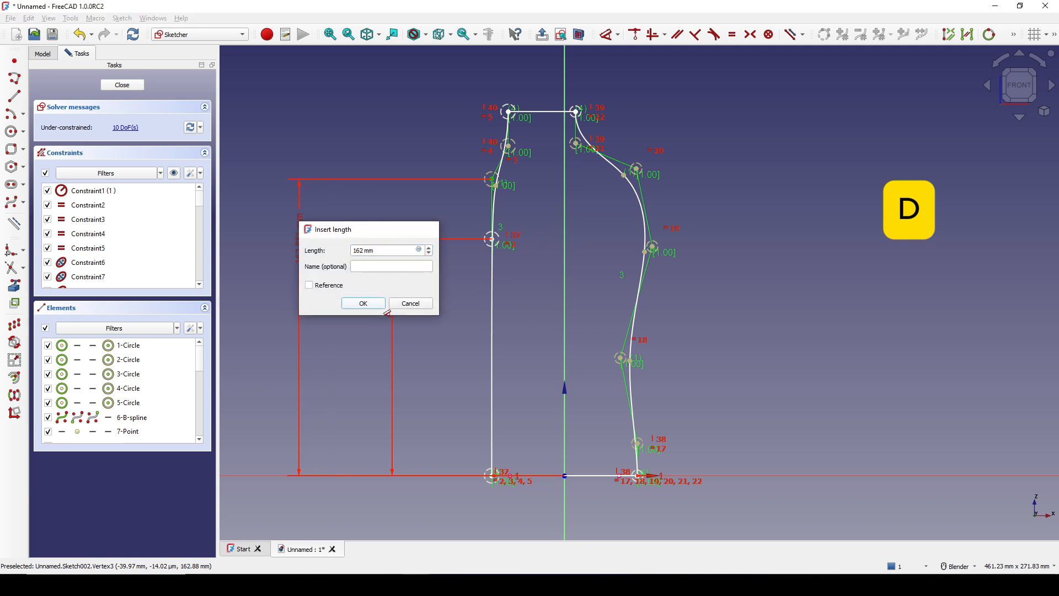
left_click(364, 303)
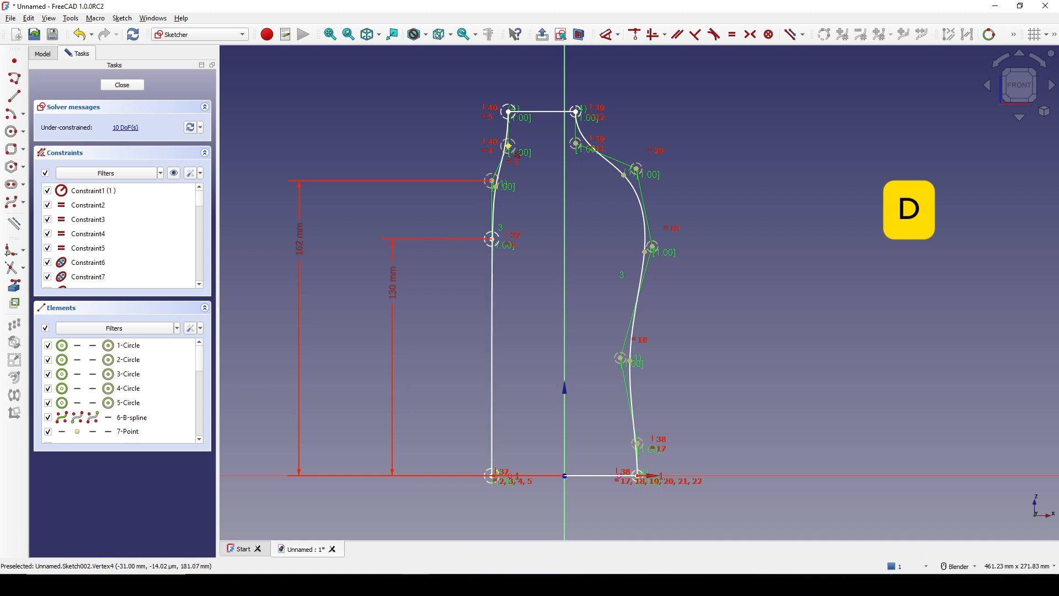
Step: Dimension the left B-spline's fourth control point at a height of 180 mm above the horizontal axis
left_click(508, 146)
scroll(459, 167, "down", 2)
left_click(311, 191)
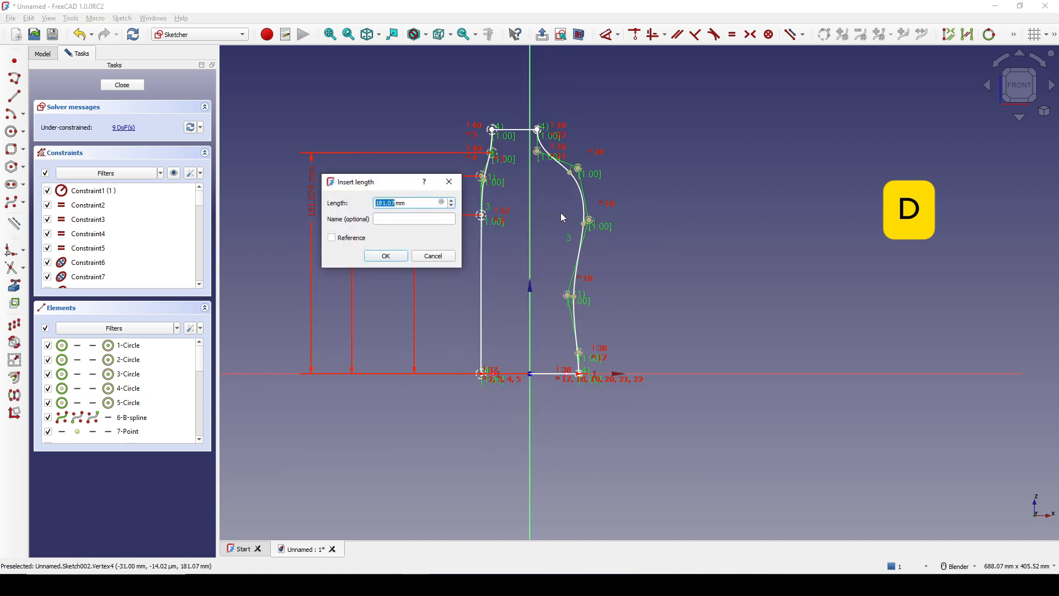
type("180")
key("Return")
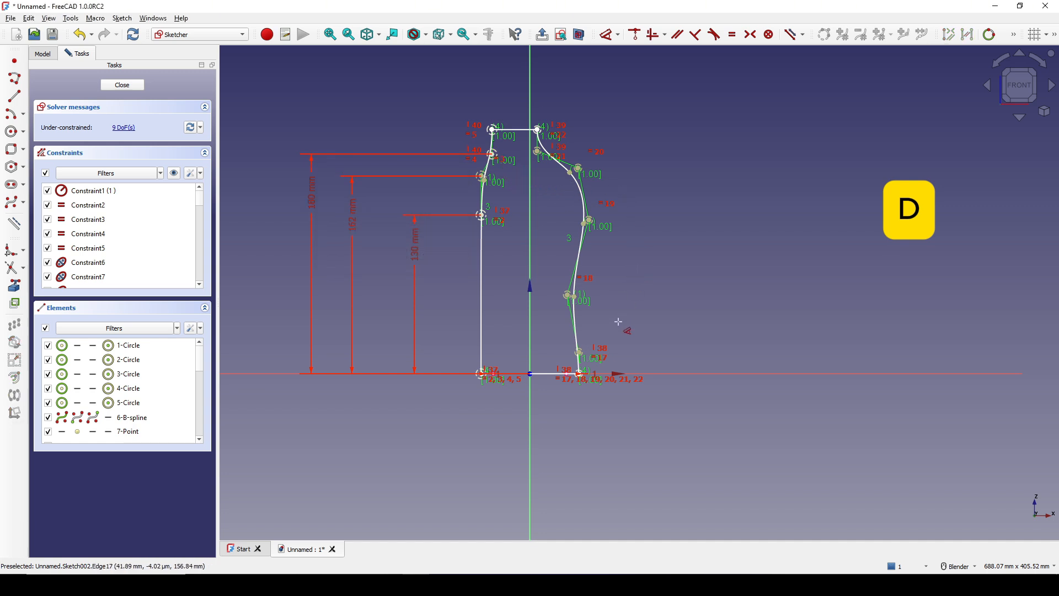
Step: Dimension the right B-spline's third control point from the bottom at a horizontal distance of 30 mm from the vertical axis
scroll(609, 361, "up", 2)
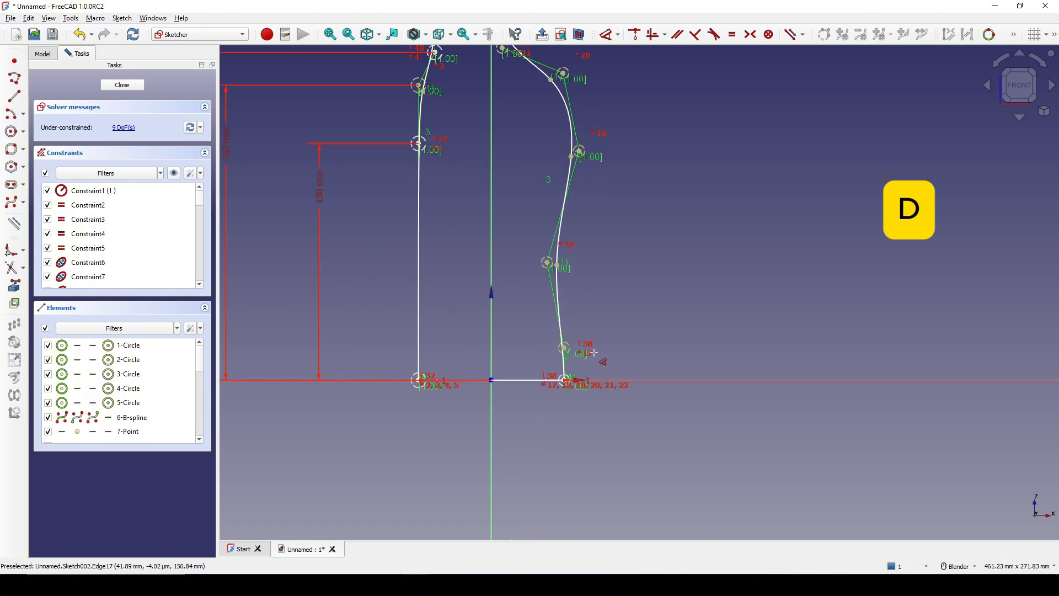
left_click(554, 267)
left_click(521, 234)
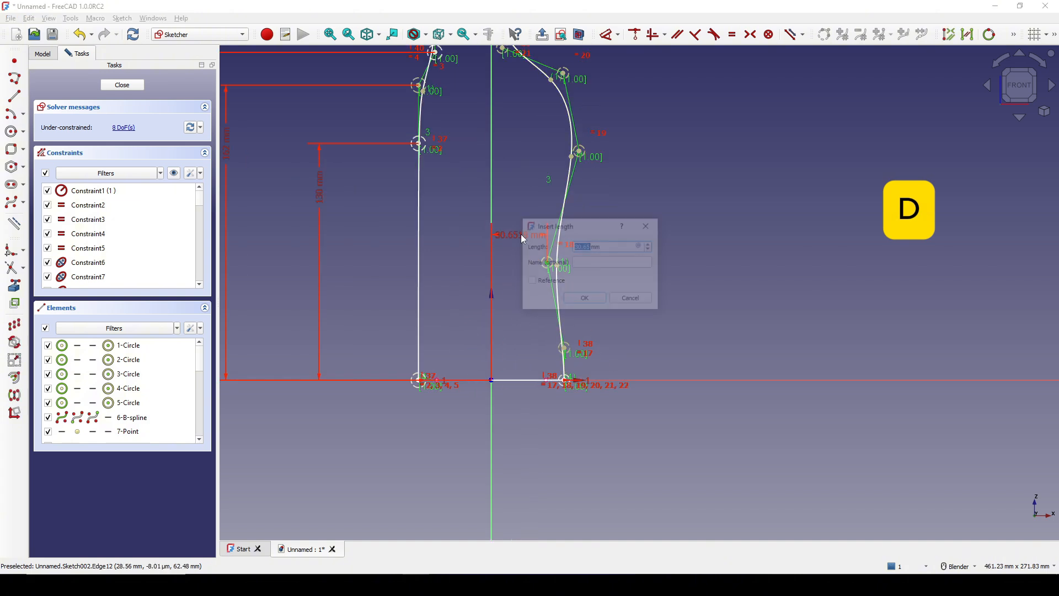
type("30")
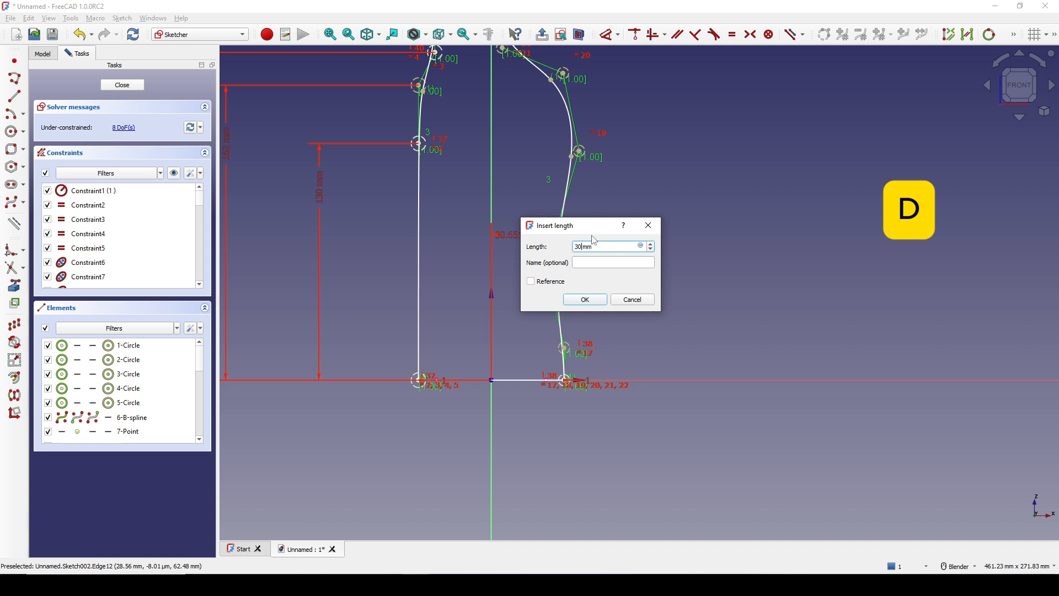
key("Return")
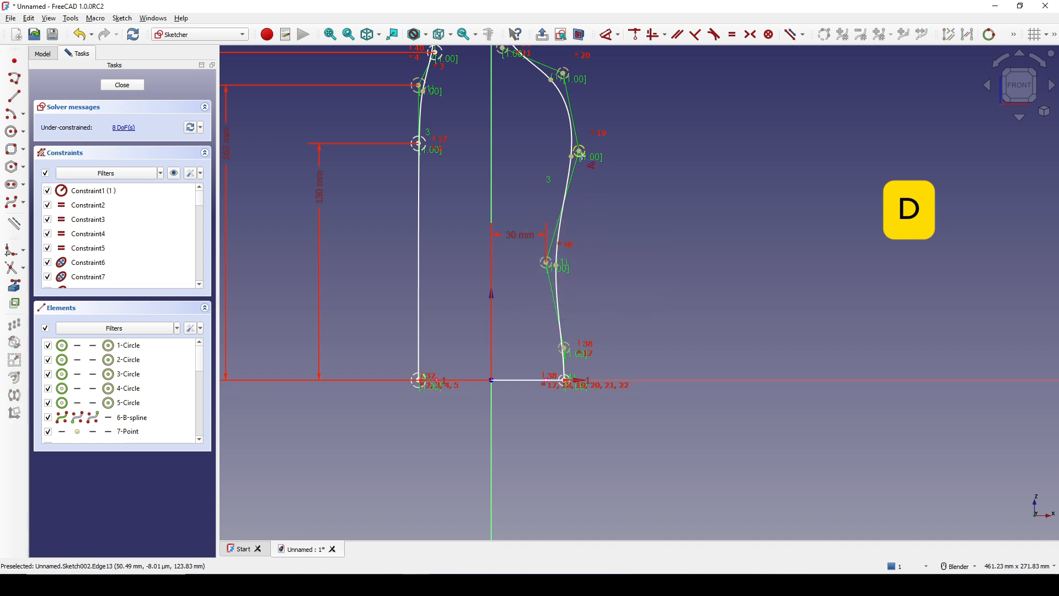
Step: Dimension the right B-spline's fourth control point from the bottom at a horizontal distance of 38 mm from the vertical axis
left_click(578, 152)
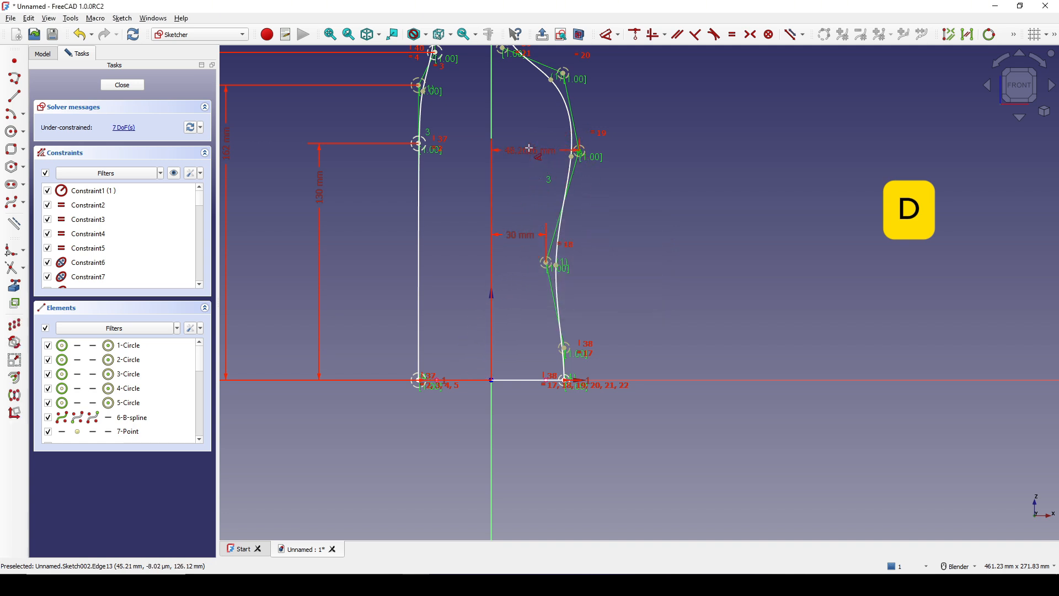
left_click(534, 144)
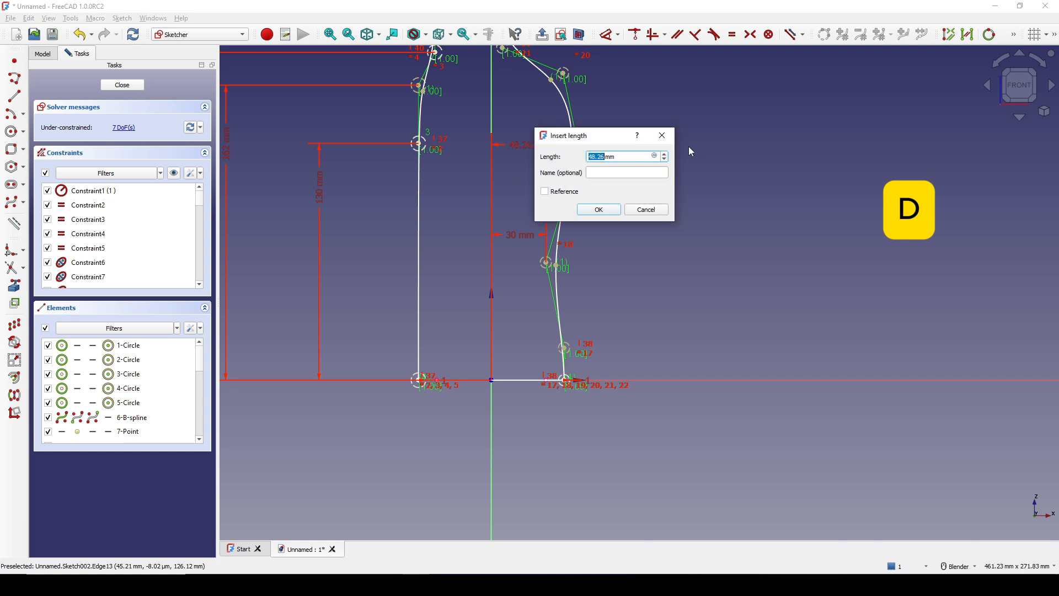
type("3")
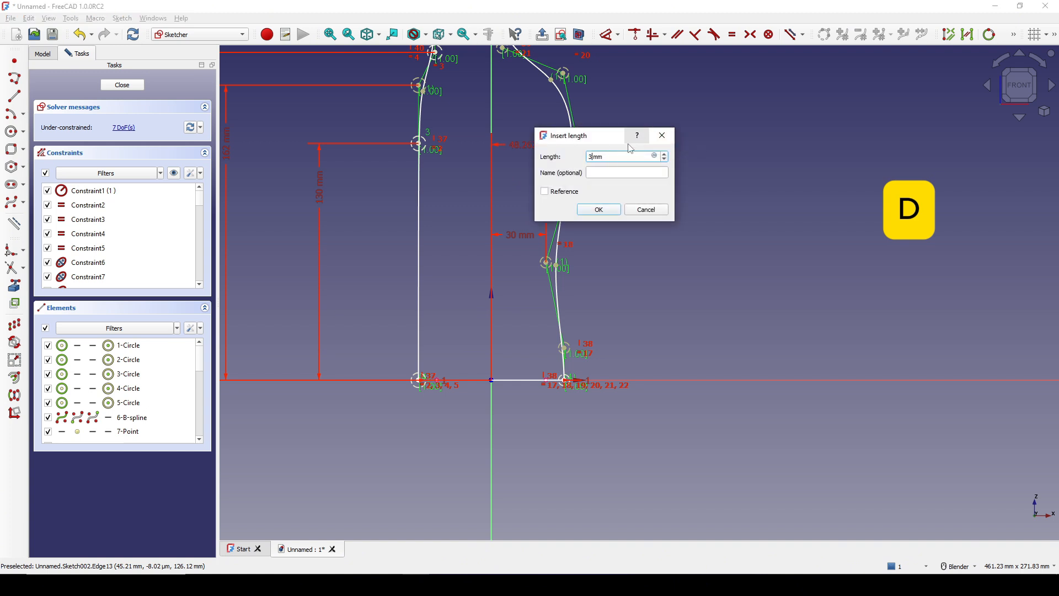
type("8")
key("Return")
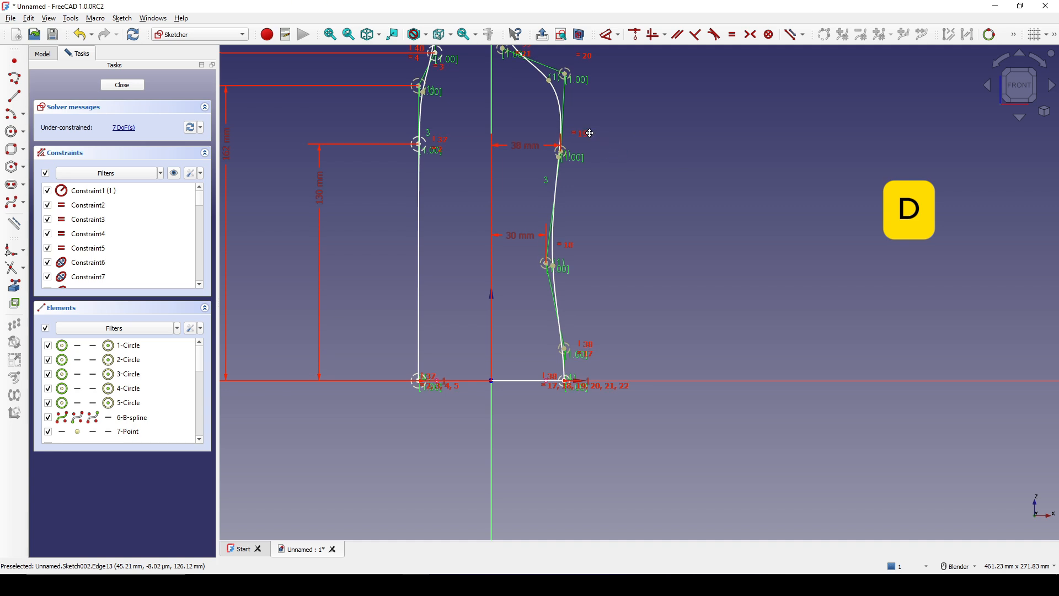
middle_click_drag(588, 132, 625, 205, "shift")
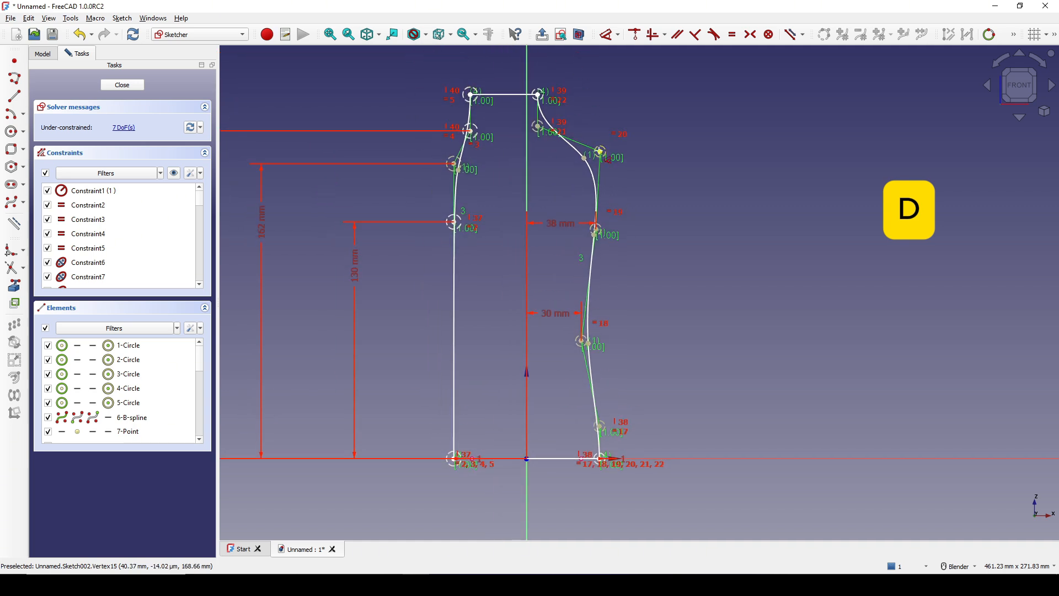
Step: Dimension the right B-spline's fifth control point from the bottom at a horizontal distance of 39 mm from the vertical axis
left_click(600, 151)
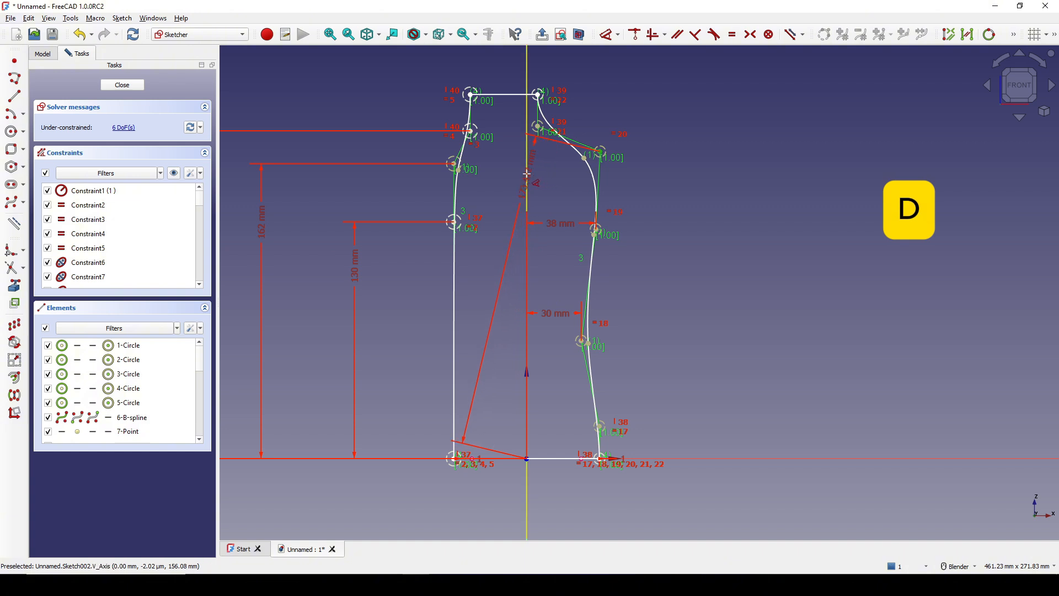
left_click(564, 178)
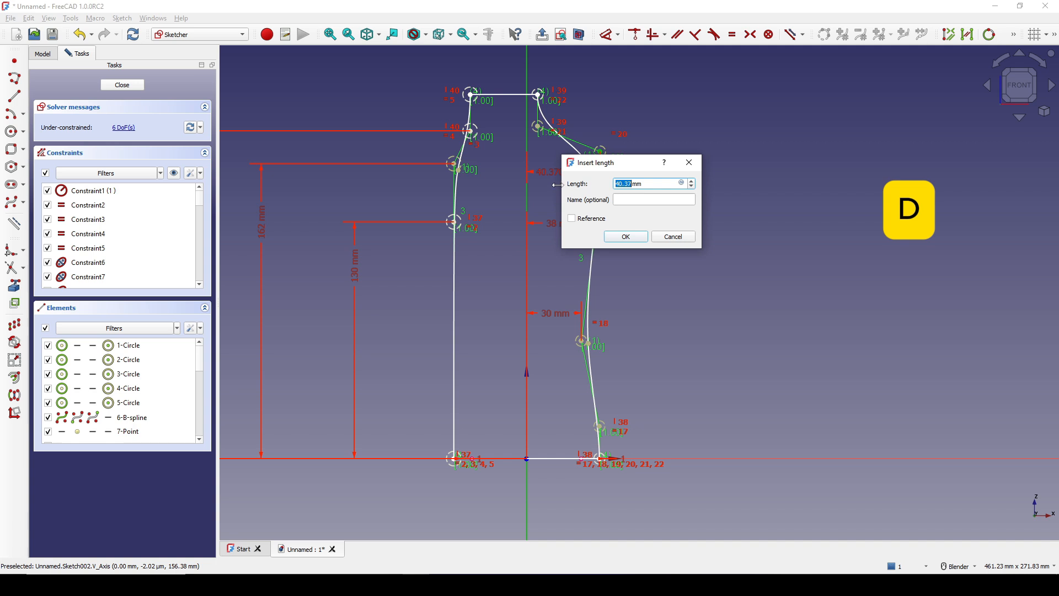
type("3")
key("Return")
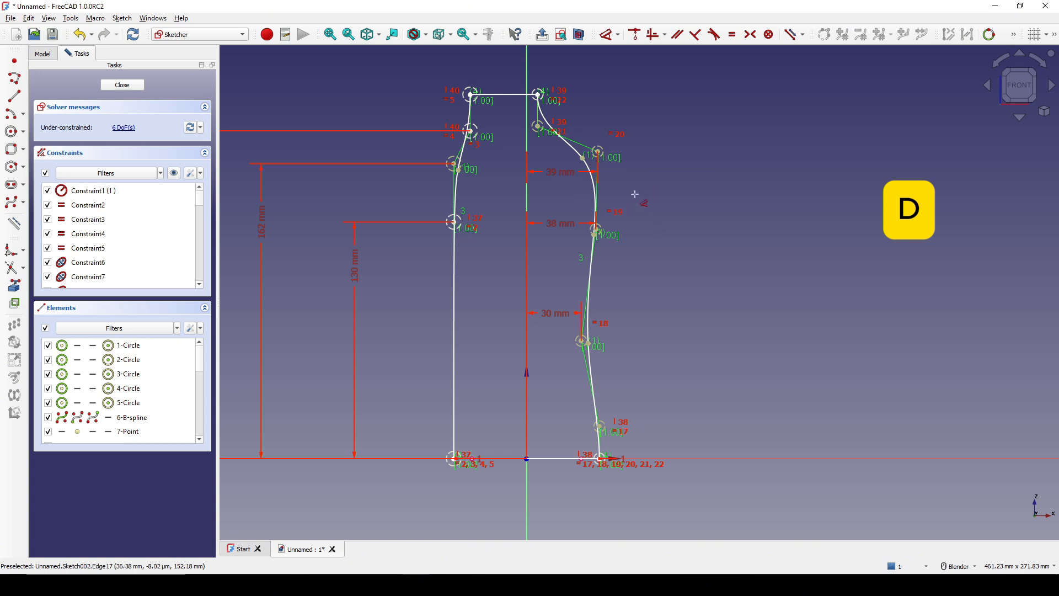
Step: Dimension the right B-spline's fifth control point from the bottom at a height of 170 mm above the horizontal axis
left_click(597, 151)
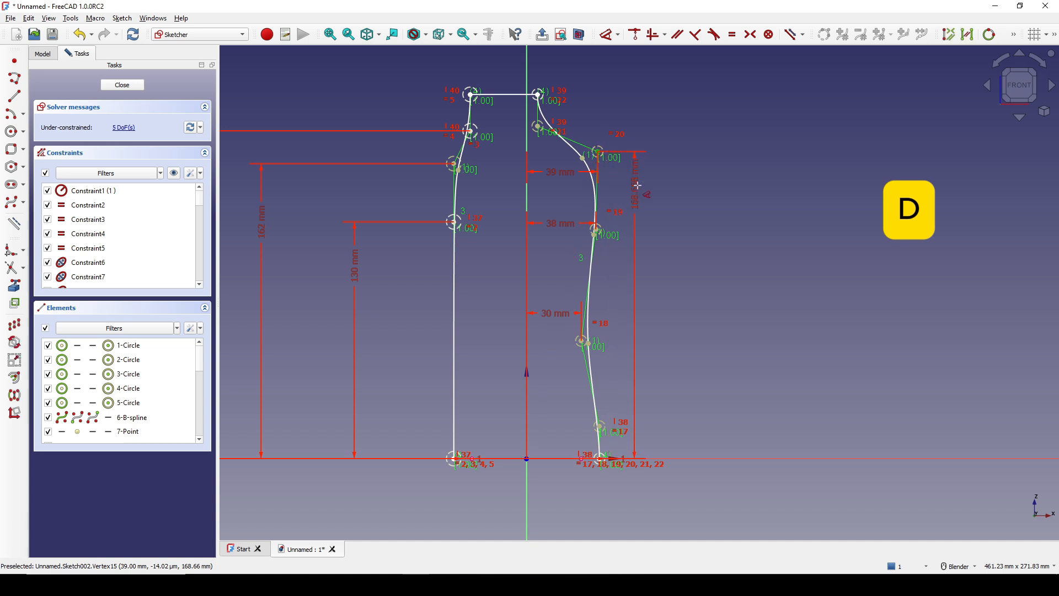
left_click(691, 202)
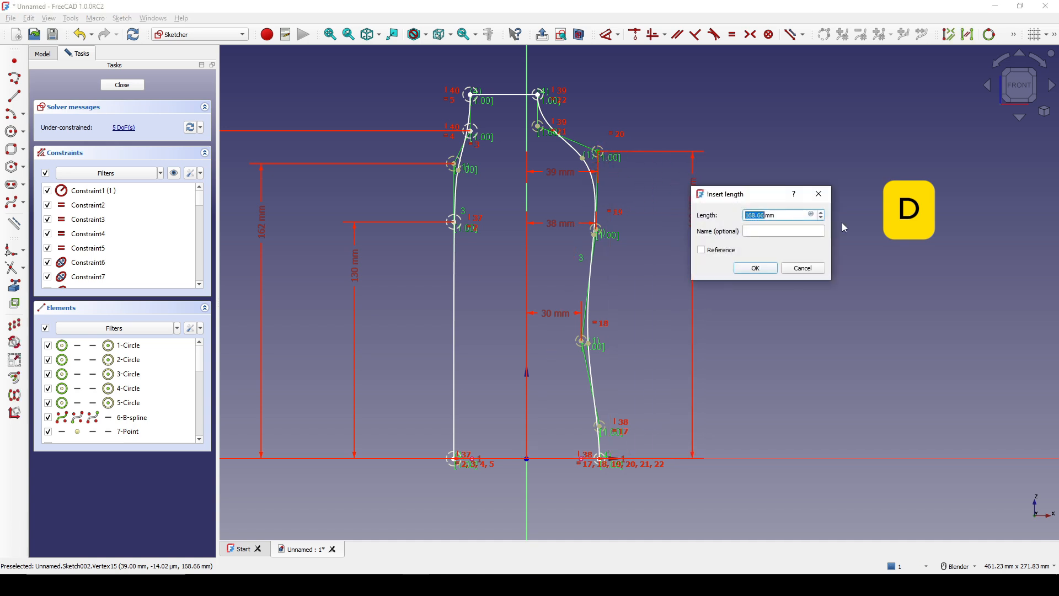
type("17")
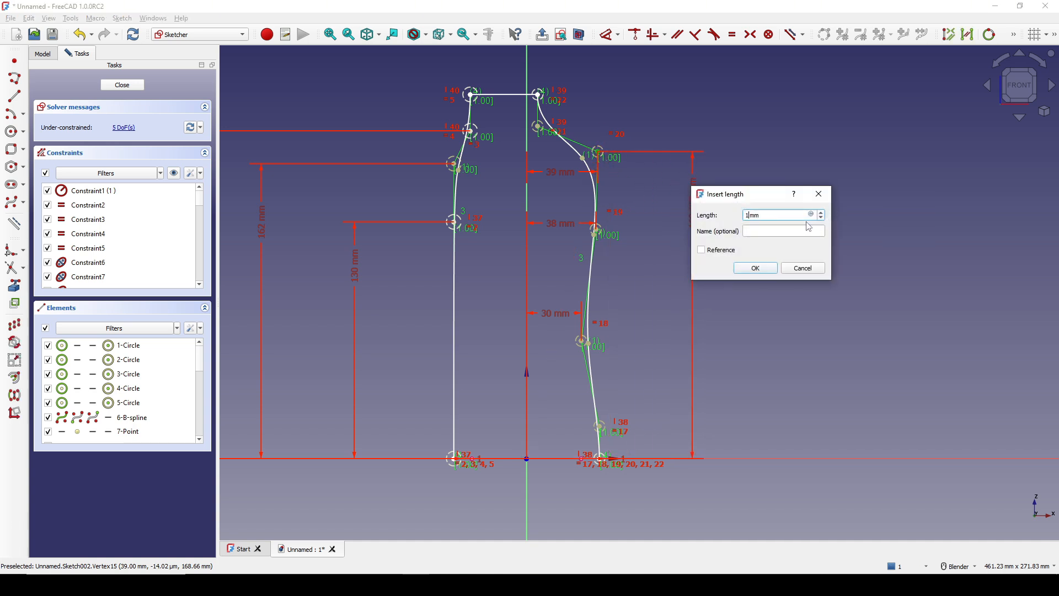
type("0")
key("Return")
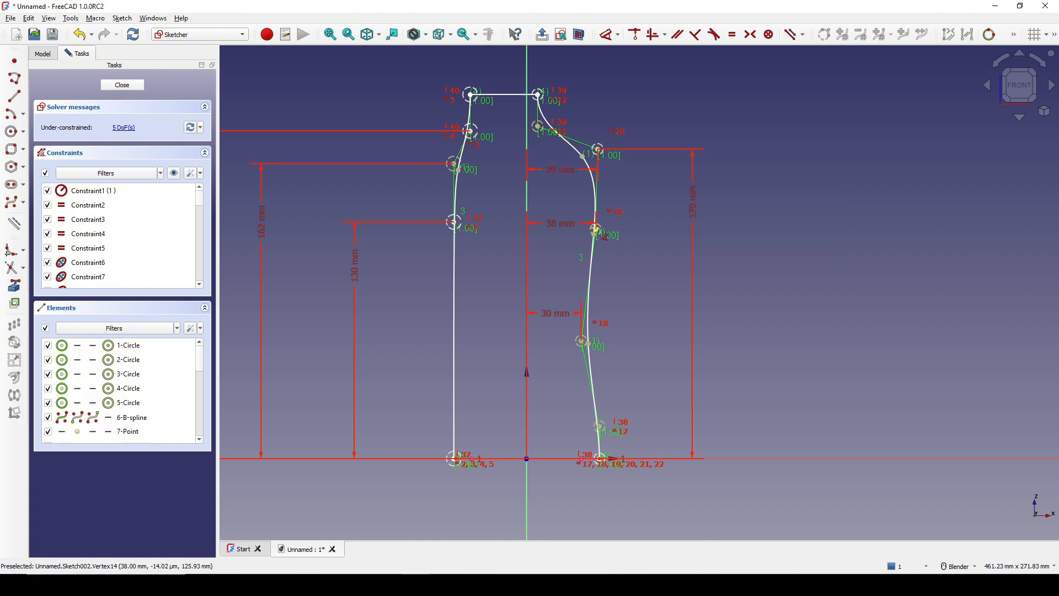
Step: Dimension the right B-spline's fourth control point from the bottom at a height of 125 mm above the horizontal axis
left_click(596, 228)
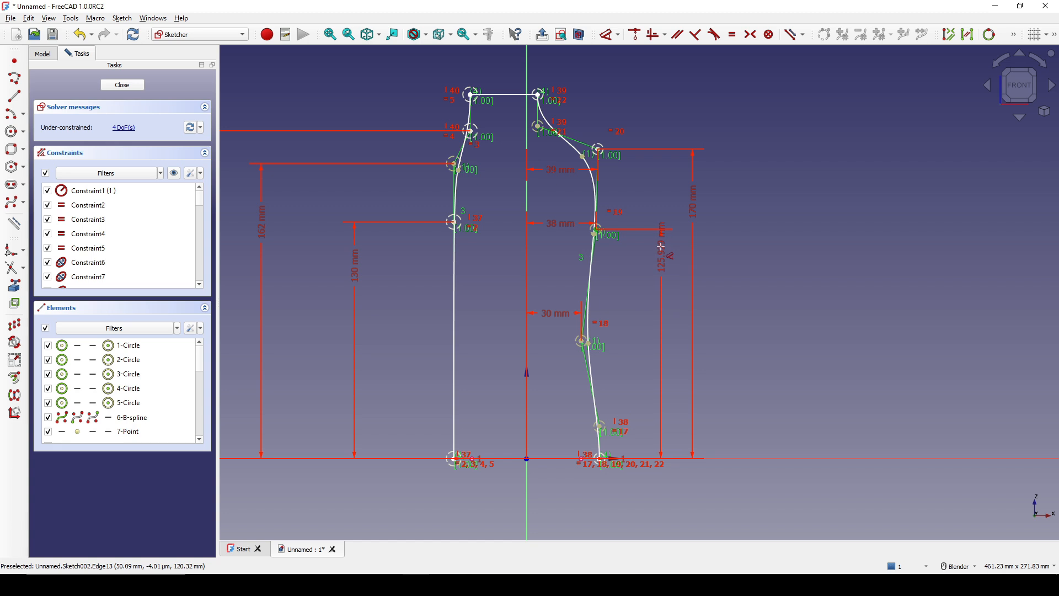
left_click(666, 250)
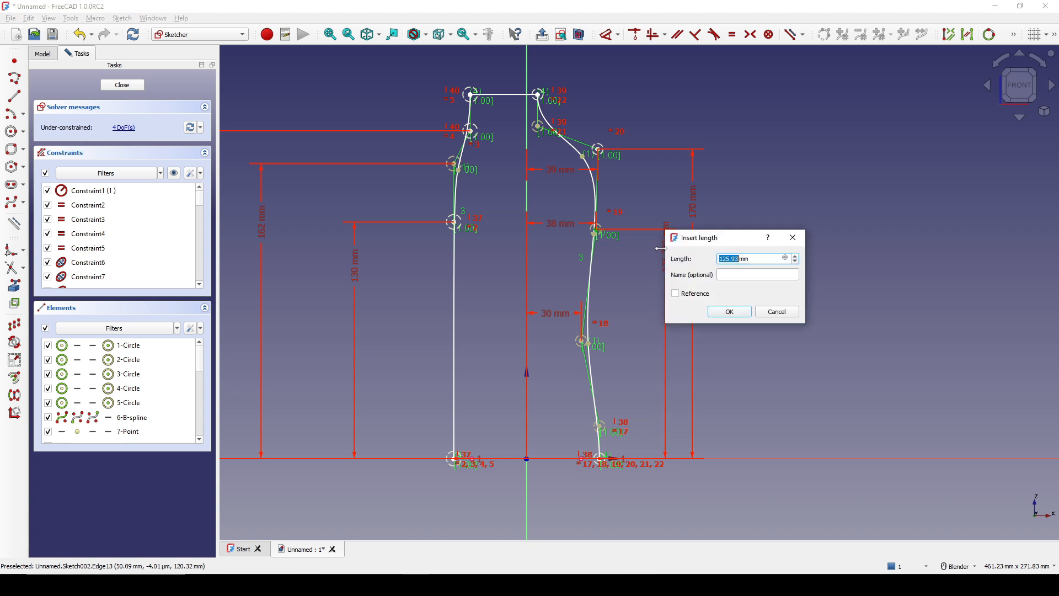
type("125")
key("Return")
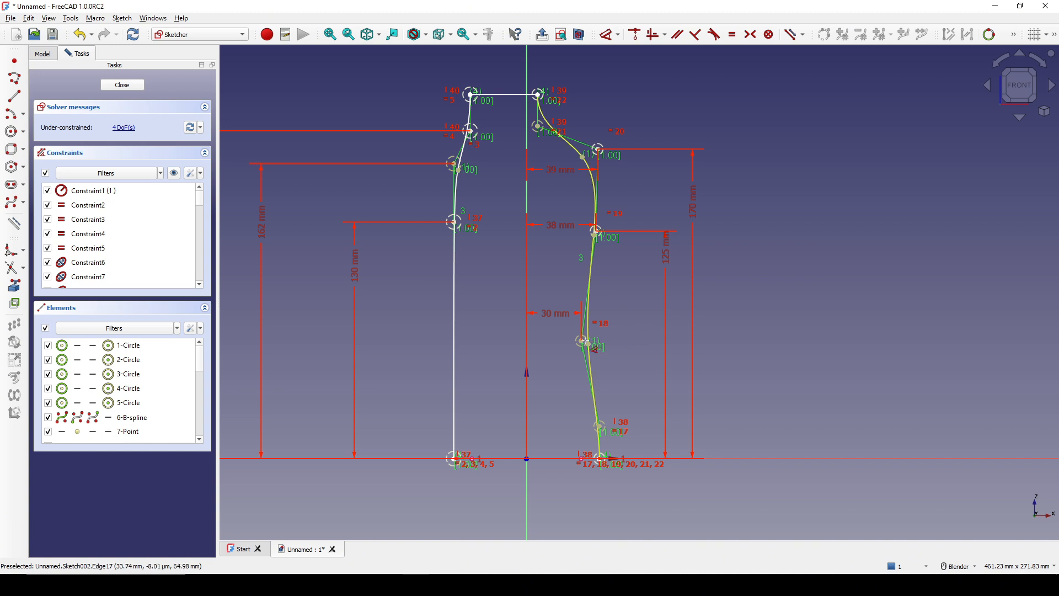
Step: Dimension the right B-spline's third control point from the bottom at a height of 65 mm above the horizontal axis
left_click(582, 341)
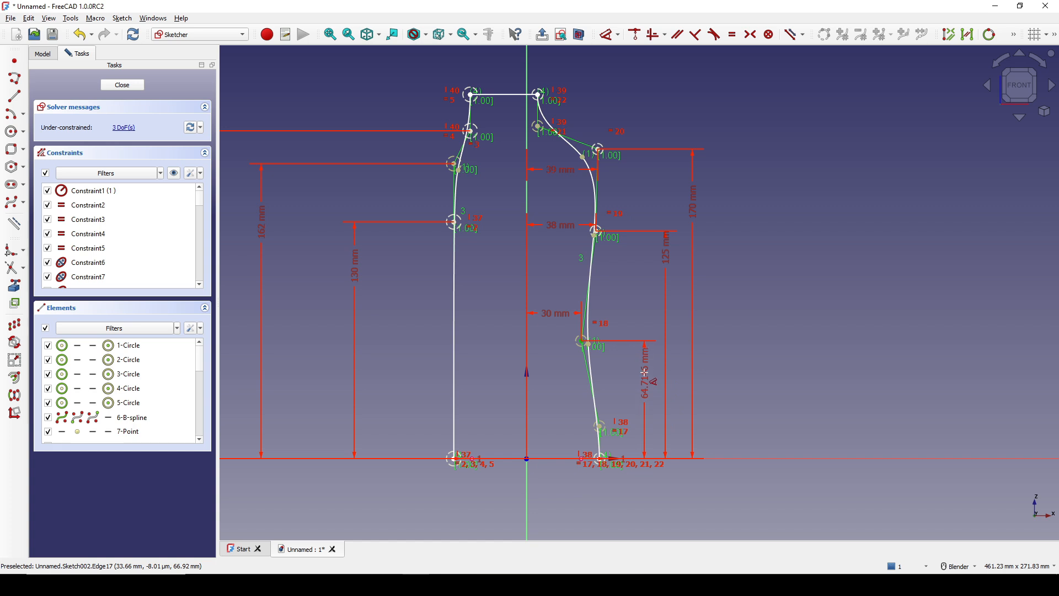
left_click(646, 356)
type("65mm")
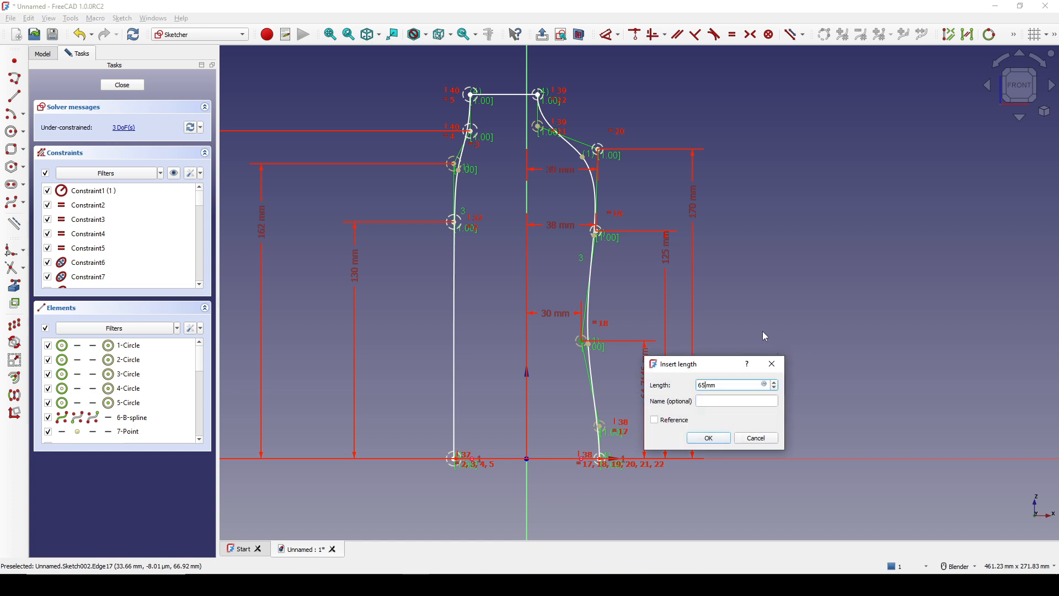
key("Return")
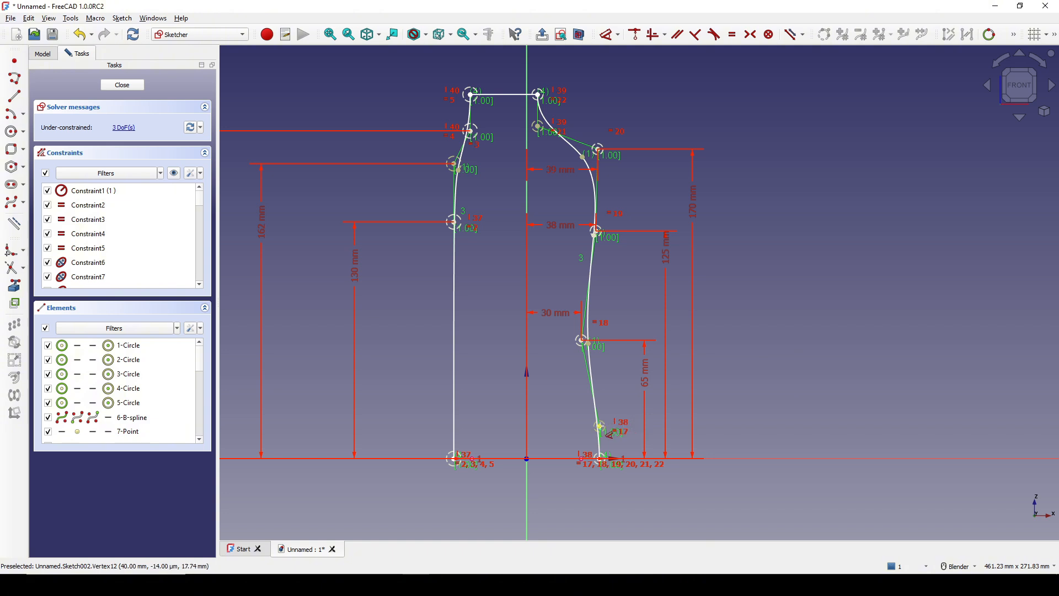
Step: Dimension the right B-spline's second control point from the bottom at a height of 17 mm above the horizontal axis
left_click(601, 426)
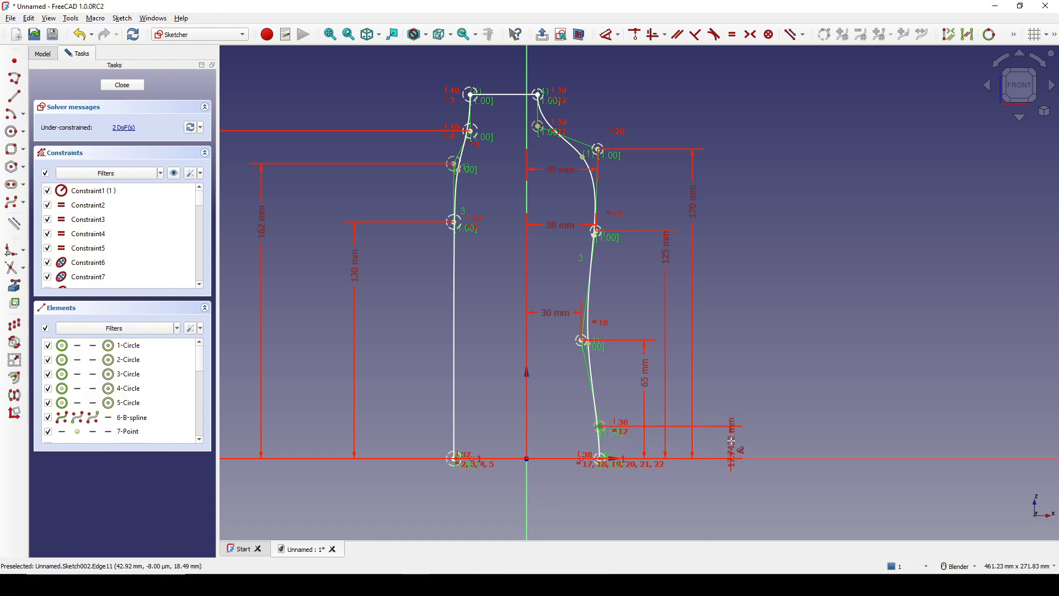
left_click(733, 442)
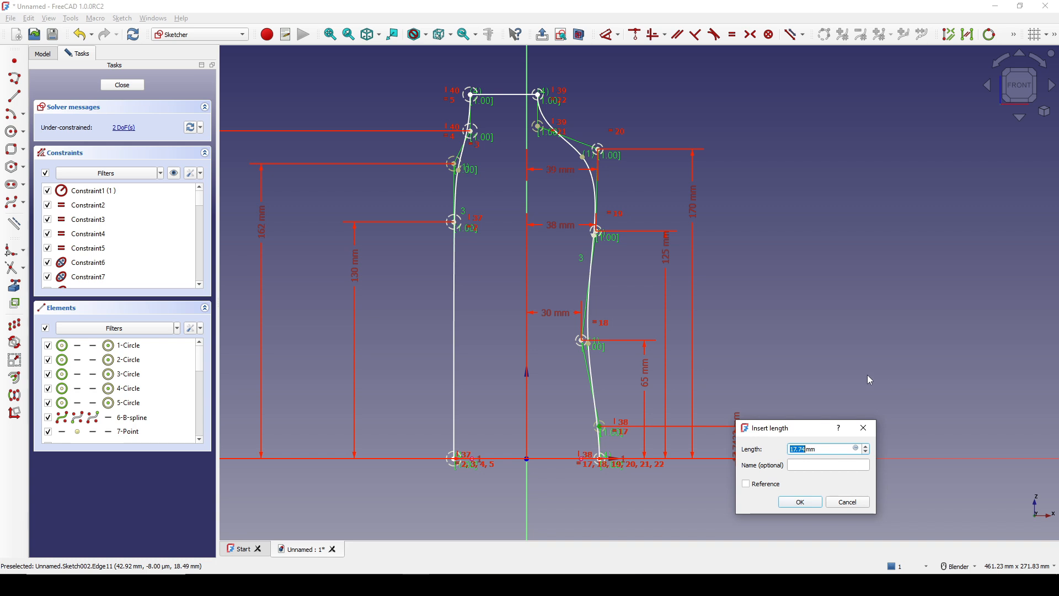
type("17")
key("Return")
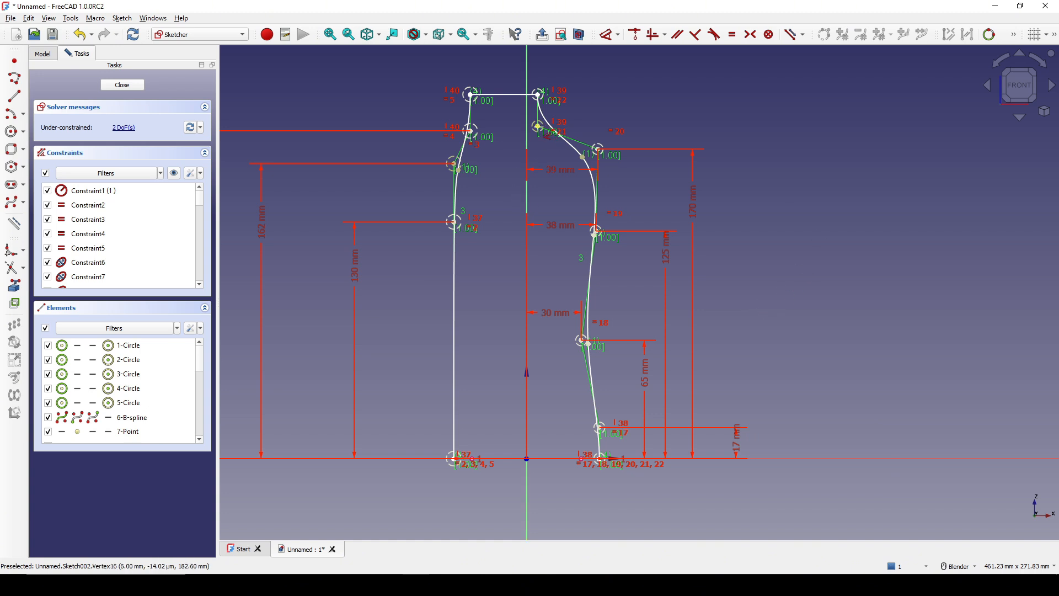
Step: Dimension the right B-spline's sixth control point from the bottom at a height of 182 mm above the horizontal axis
left_click(538, 95)
left_click(812, 171)
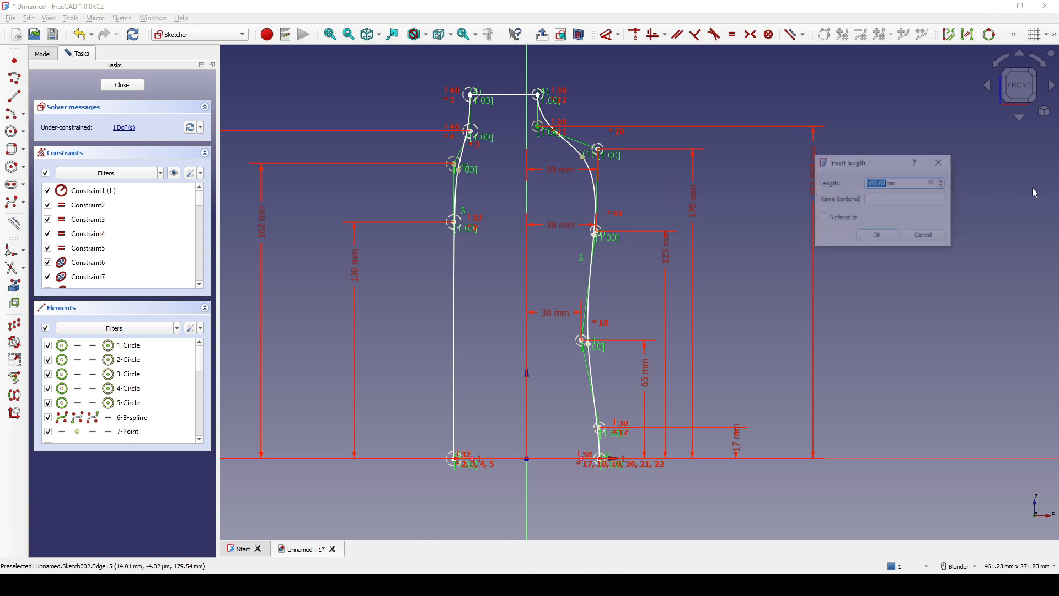
type("18")
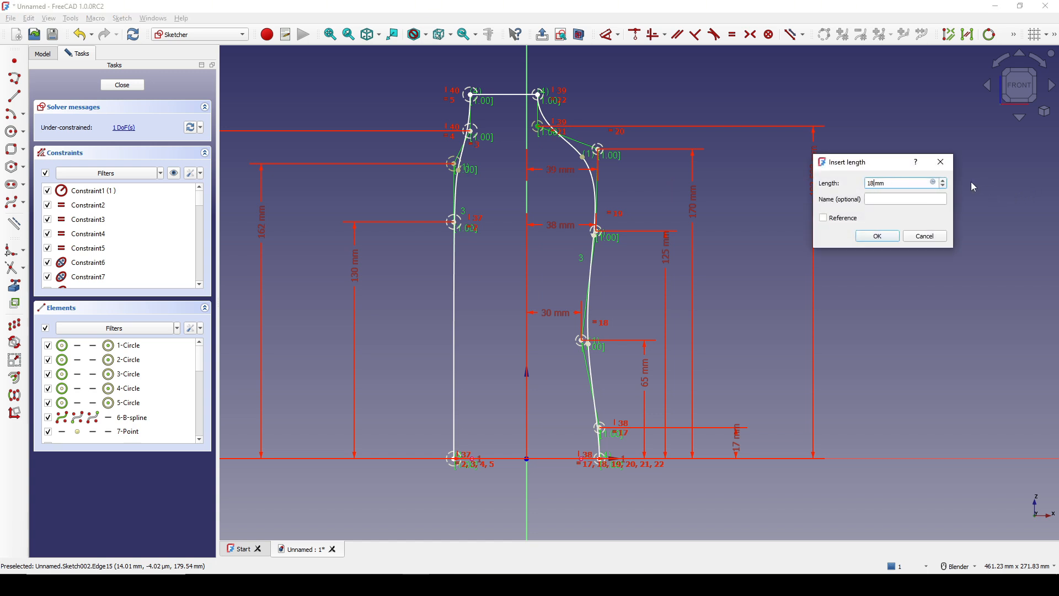
type("2")
key("Return")
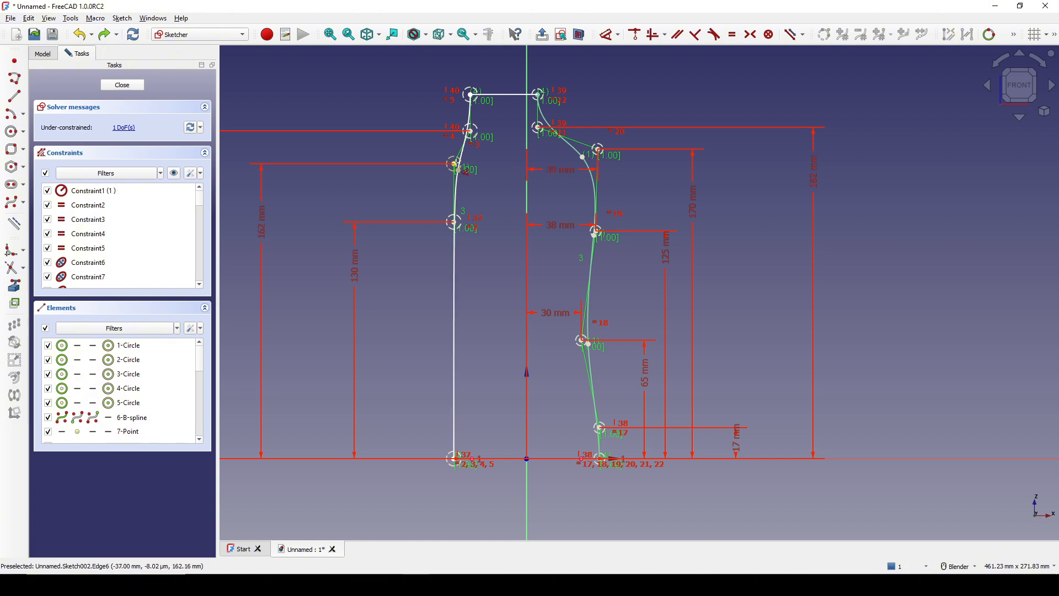
left_click(459, 164)
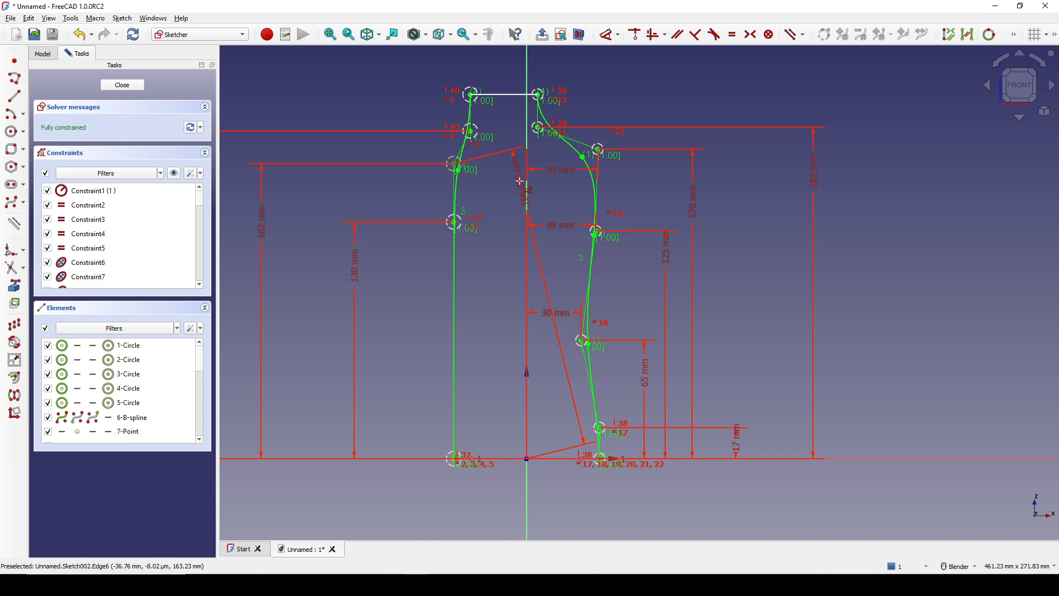
left_click(520, 182)
left_click(632, 252)
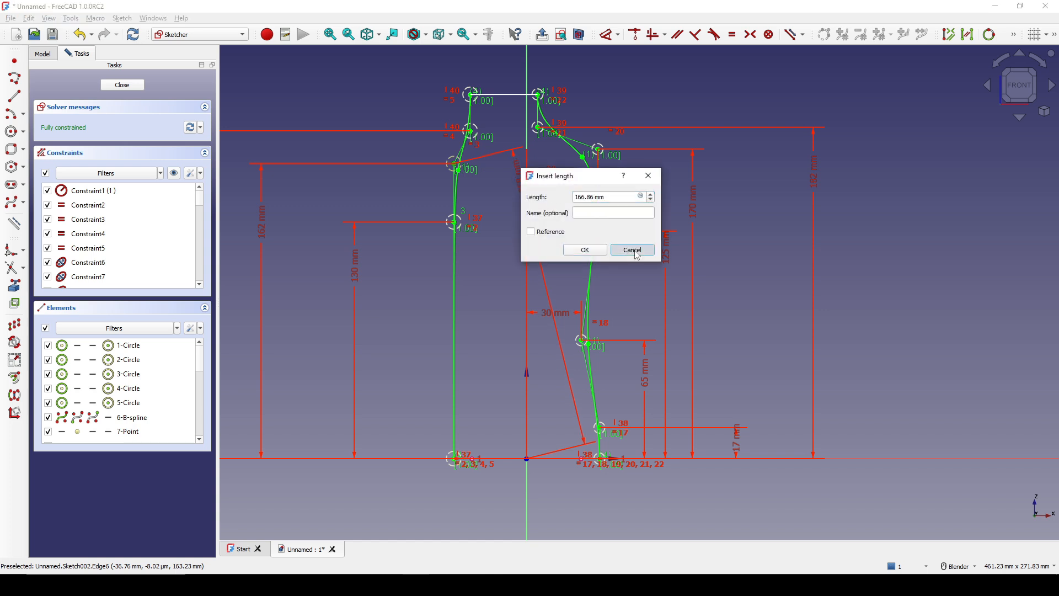
Step: Dimension the left B-spline's third control point at a horizontal distance of 40 mm from the vertical axis, with the dimension placed just below the point
left_click(454, 164)
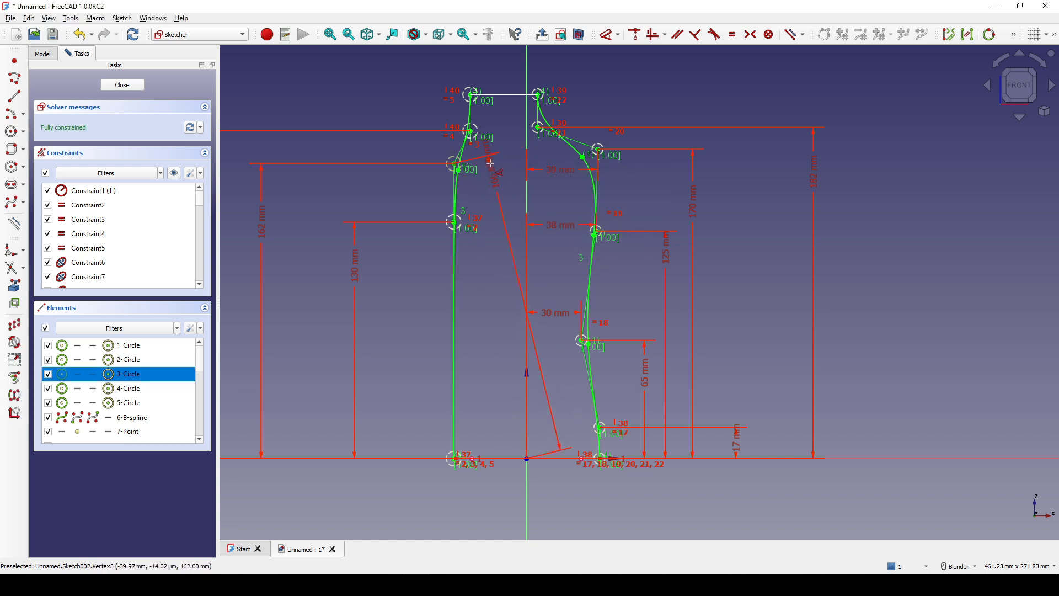
left_click(508, 164)
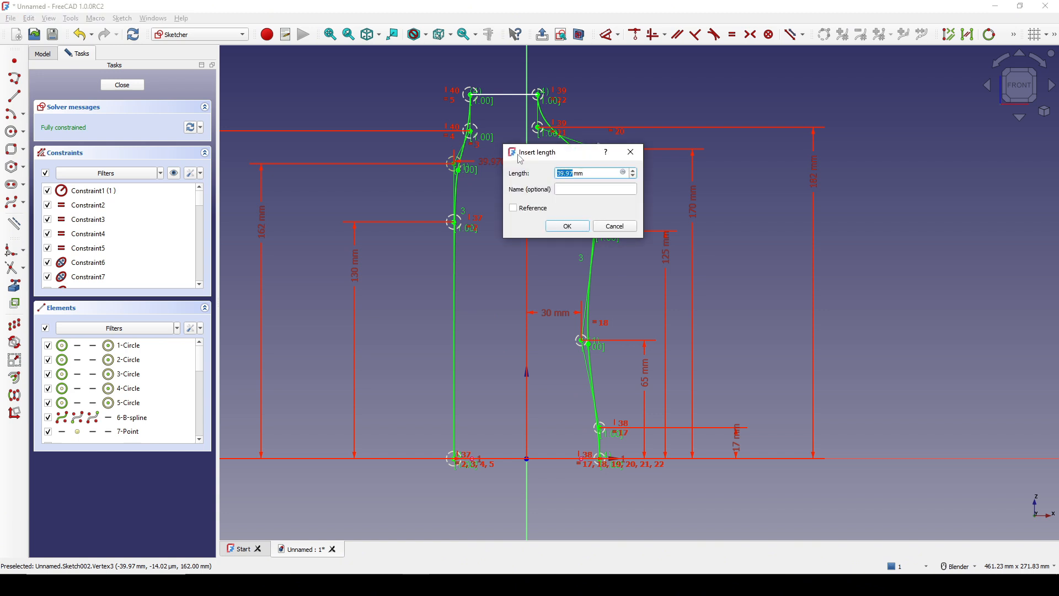
type("40")
key("Return")
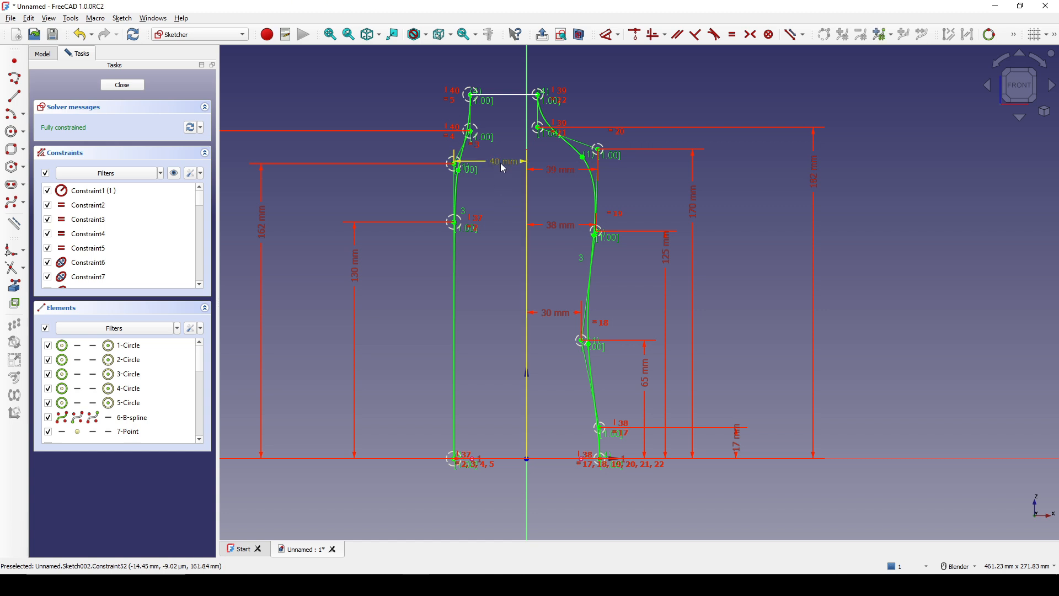
left_click_drag(497, 186, 498, 188)
scroll(846, 203, "down", 1)
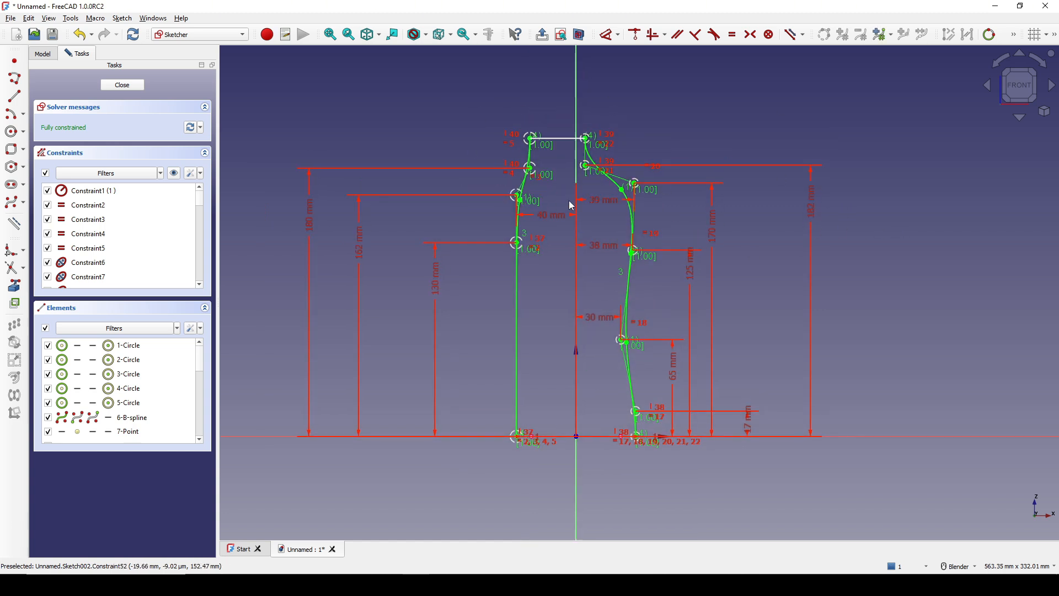
Step: Close the guide-curve sketch and create a new sketch on the YZ-Plane with a 0 mm offset
left_click(127, 87)
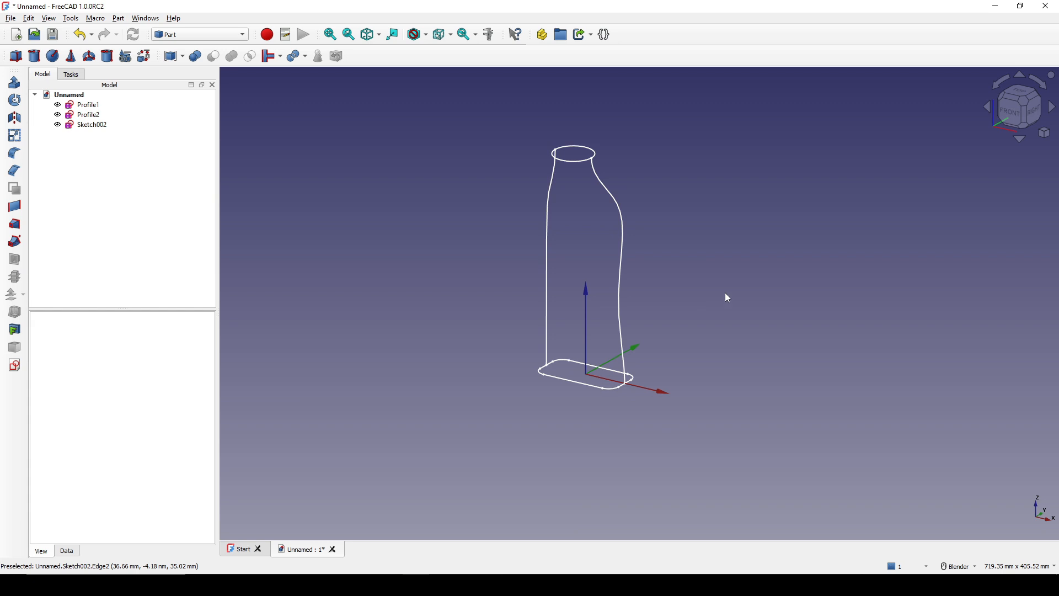
left_click(14, 365)
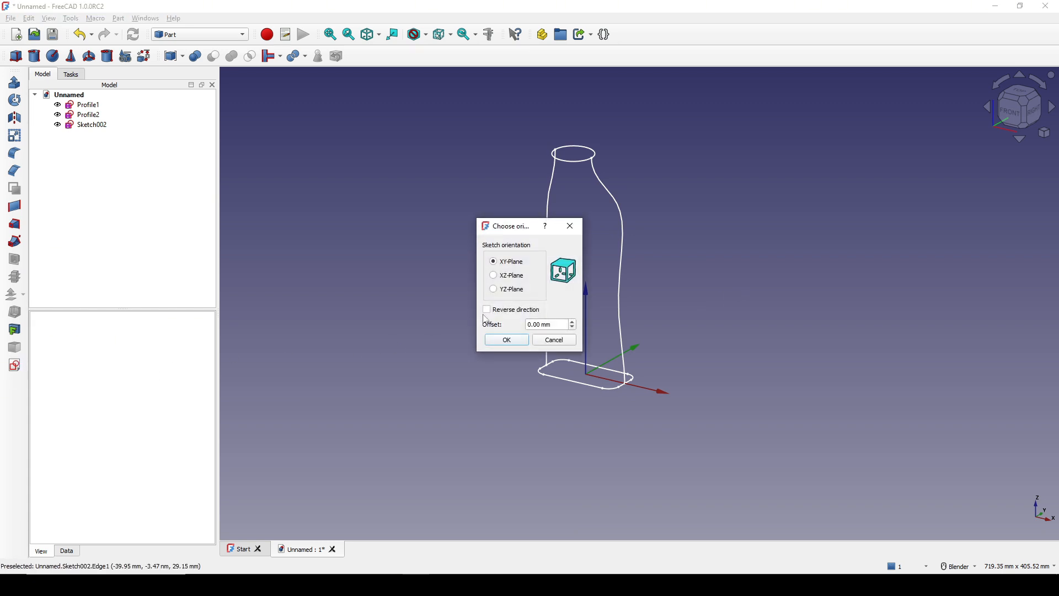
left_click(516, 276)
left_click(513, 289)
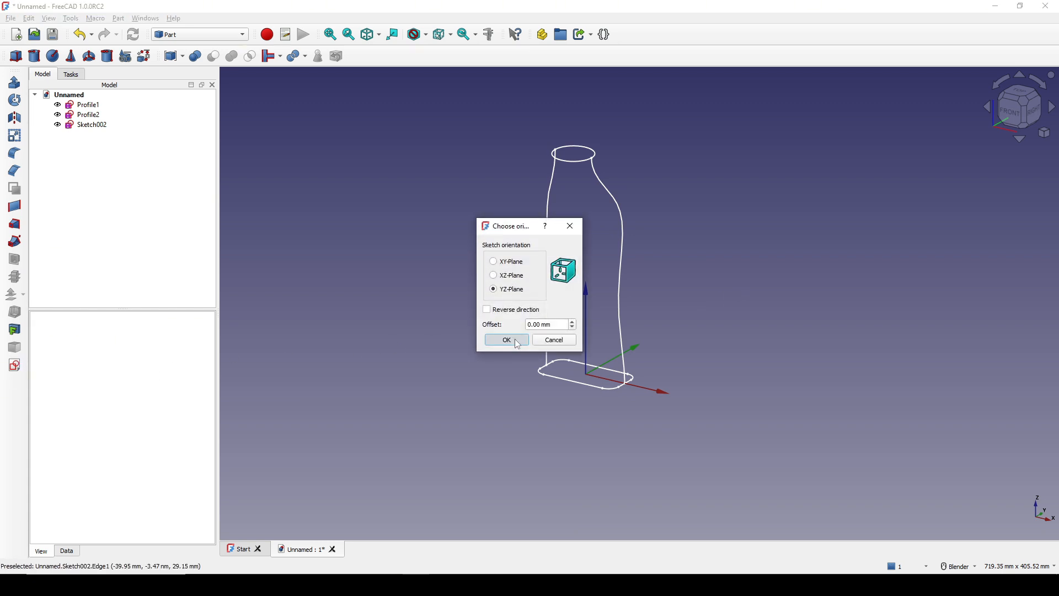
left_click(507, 339)
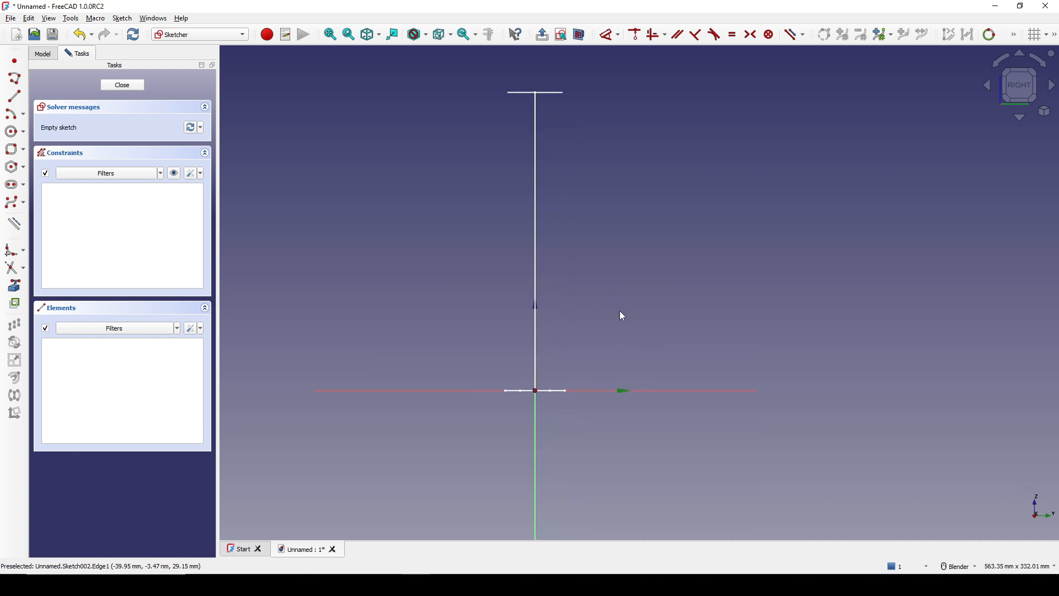
Step: Project both halves of the base profile and the top circle into the sketch as external geometry
left_click(506, 391)
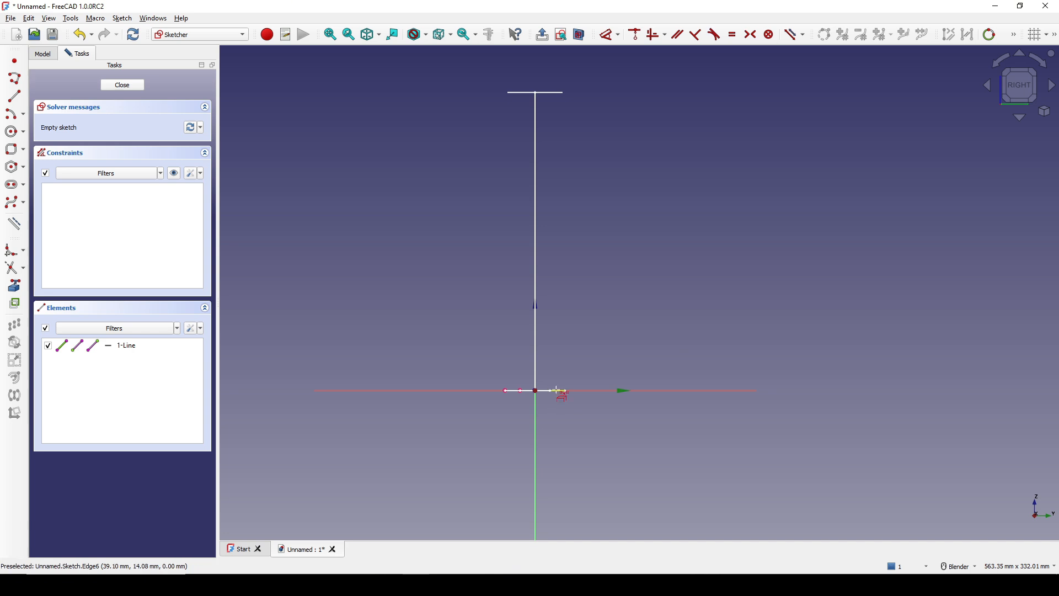
left_click(556, 393)
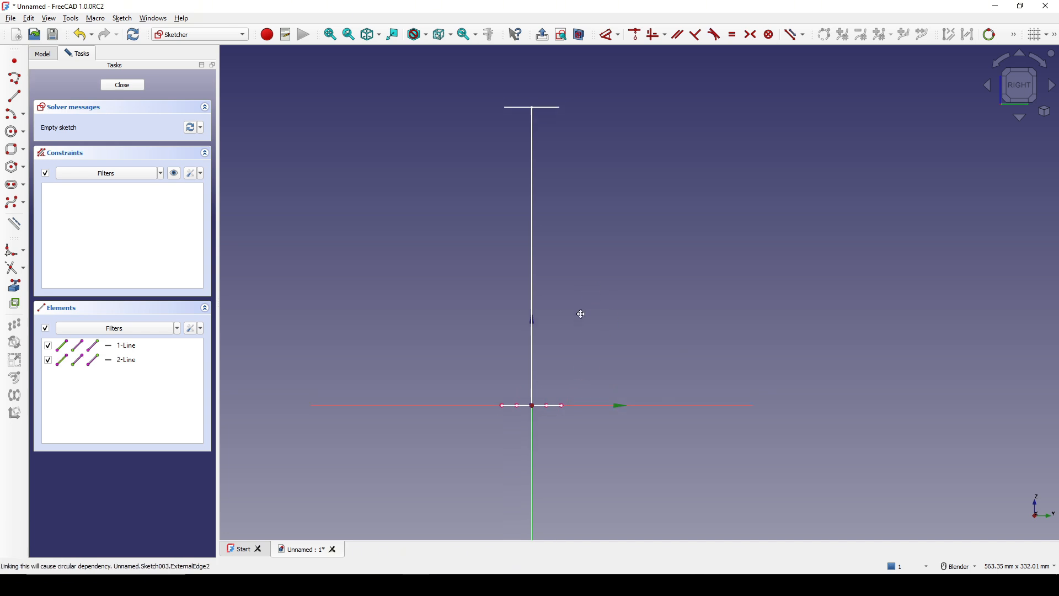
left_click(552, 119)
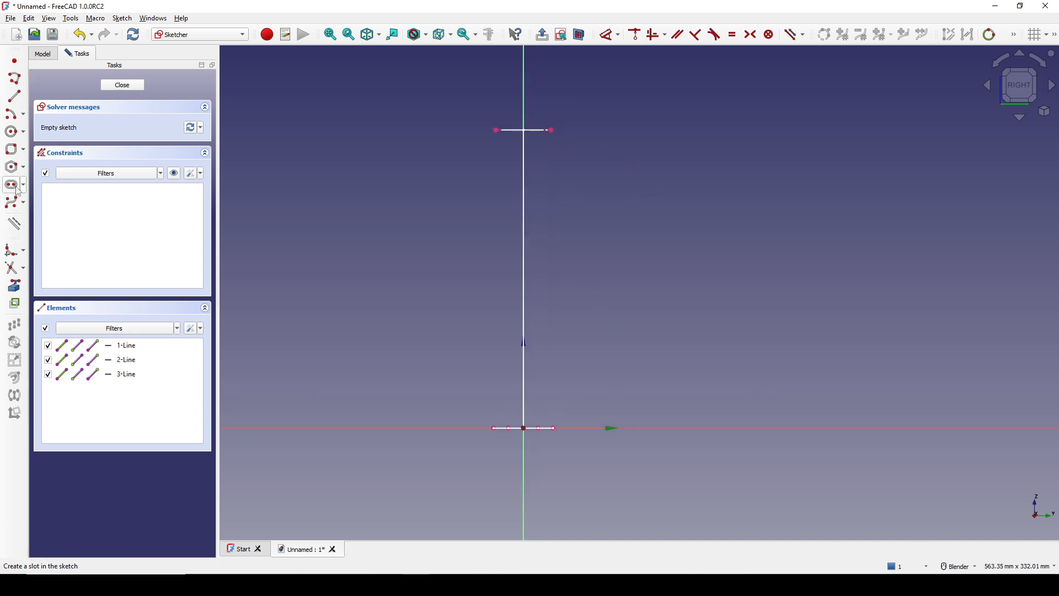
Step: Draw a degree-3 B-spline by four control points from the base profile's left end up to the top circle's left end
left_click(12, 202)
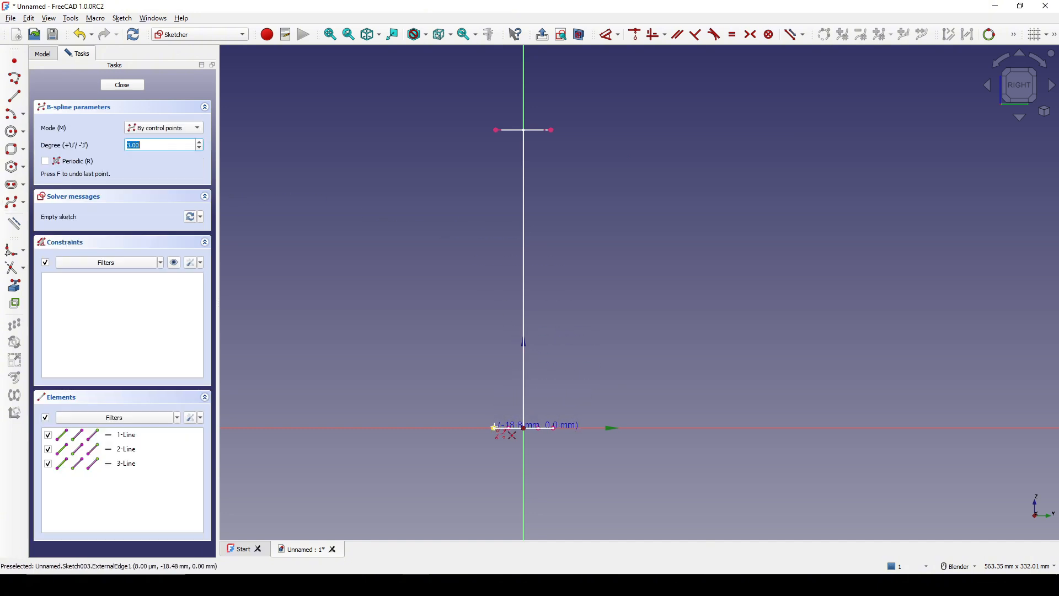
left_click(493, 428)
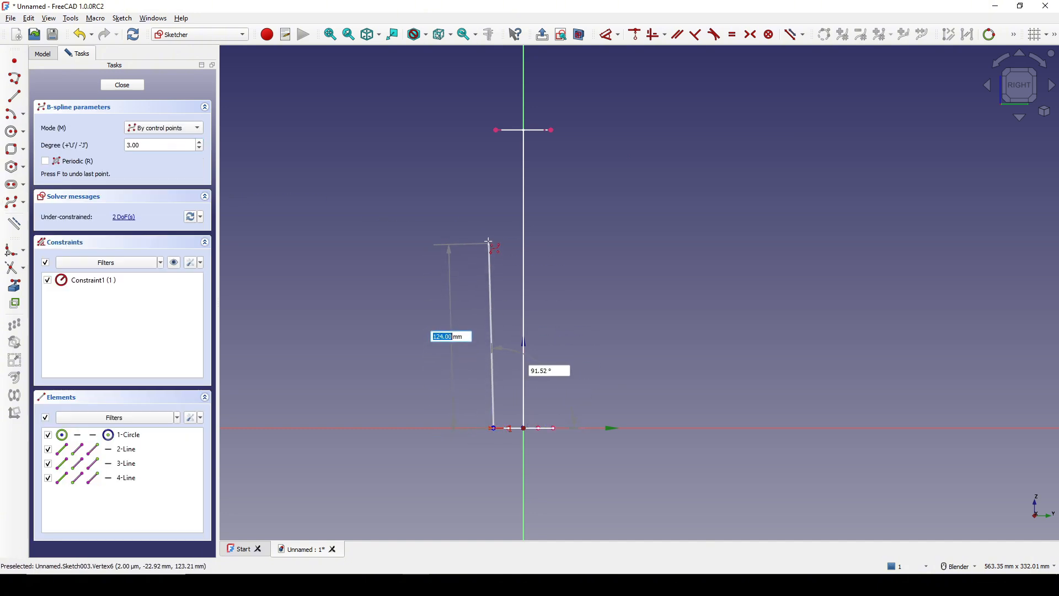
left_click(492, 223)
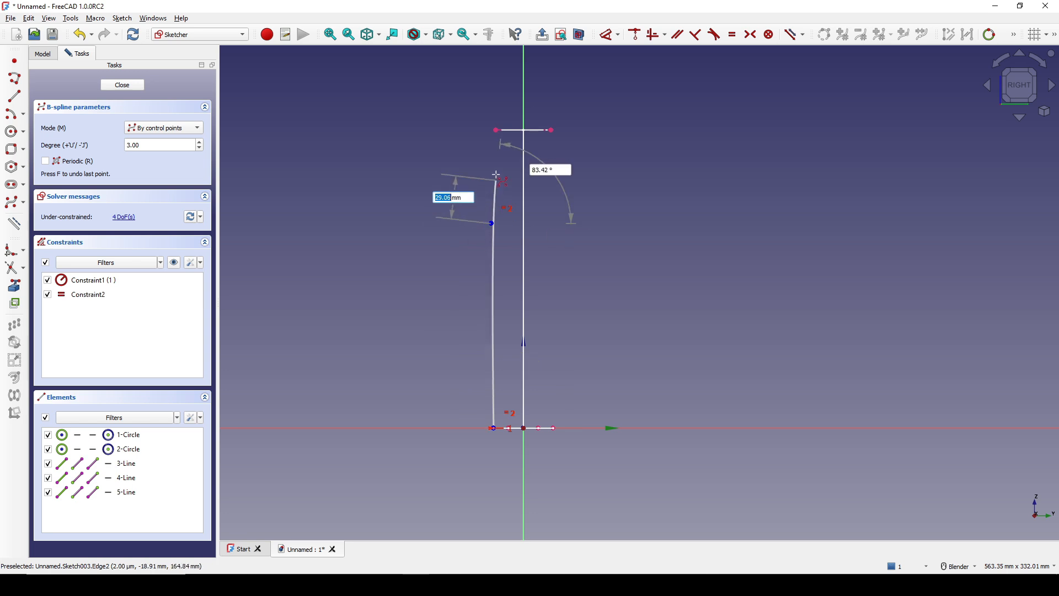
left_click(498, 152)
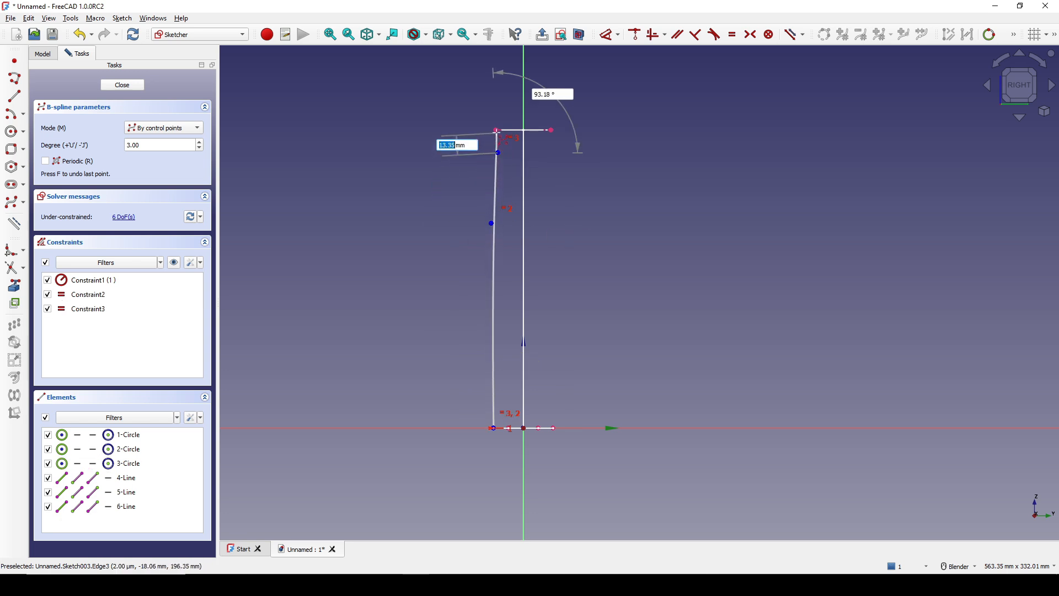
left_click(496, 130)
right_click(606, 129)
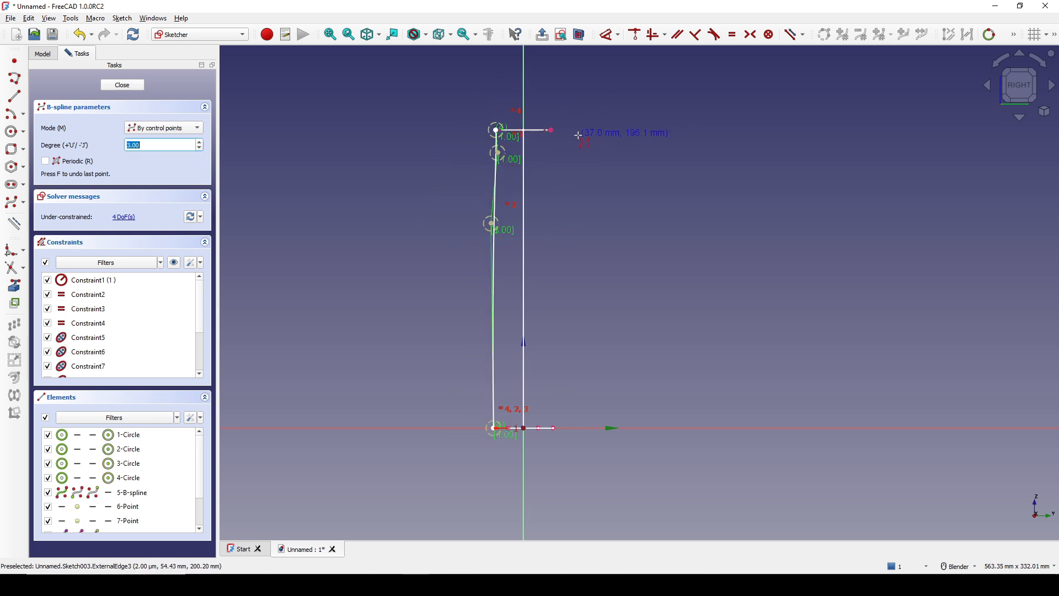
Step: Draw a matching four-point B-spline from the base profile's right end up to the top circle's right end
left_click(553, 428)
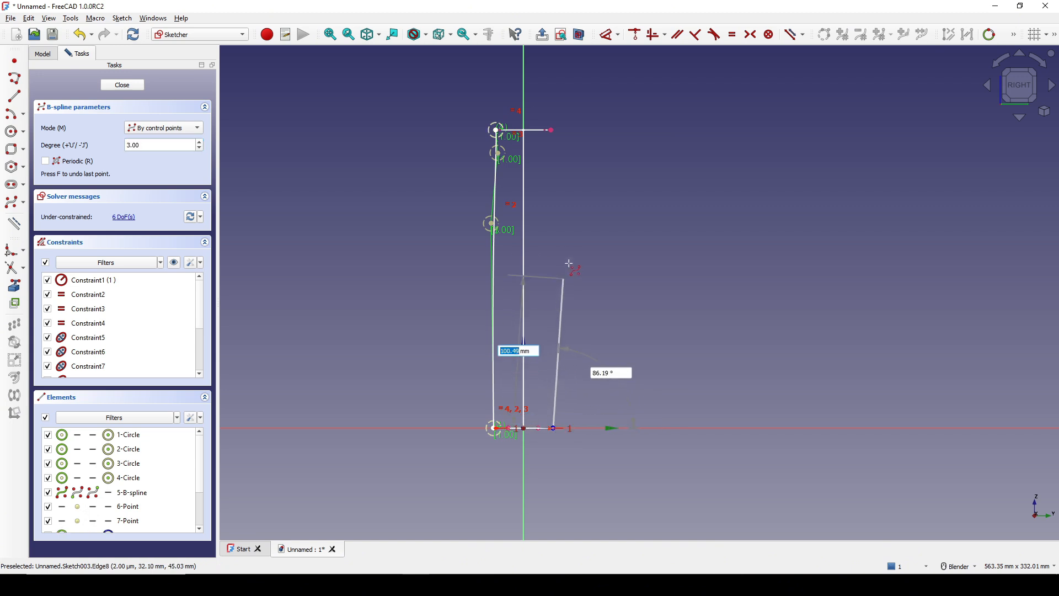
left_click(553, 226)
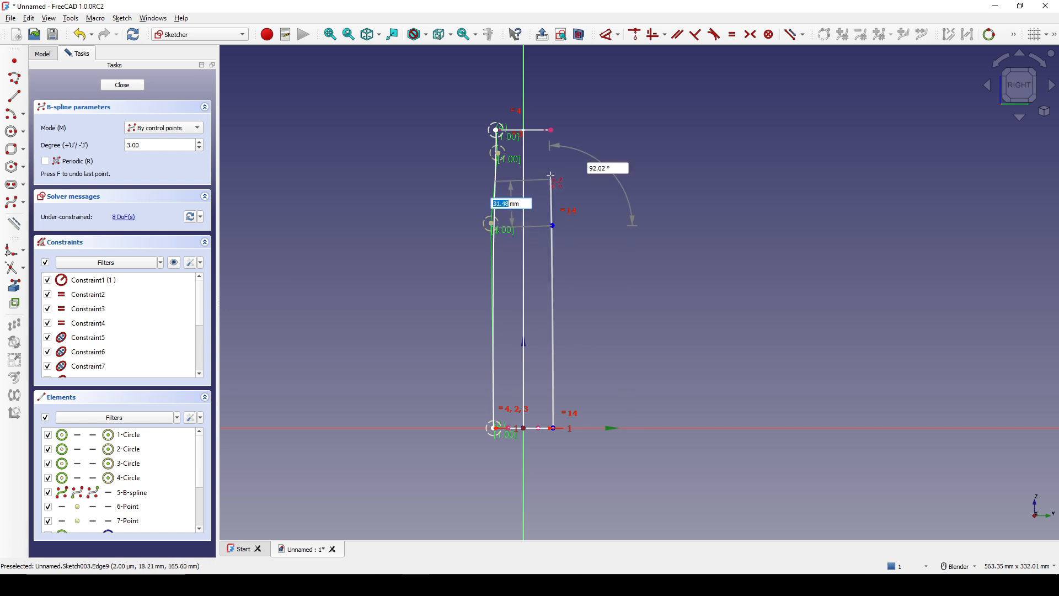
left_click(546, 155)
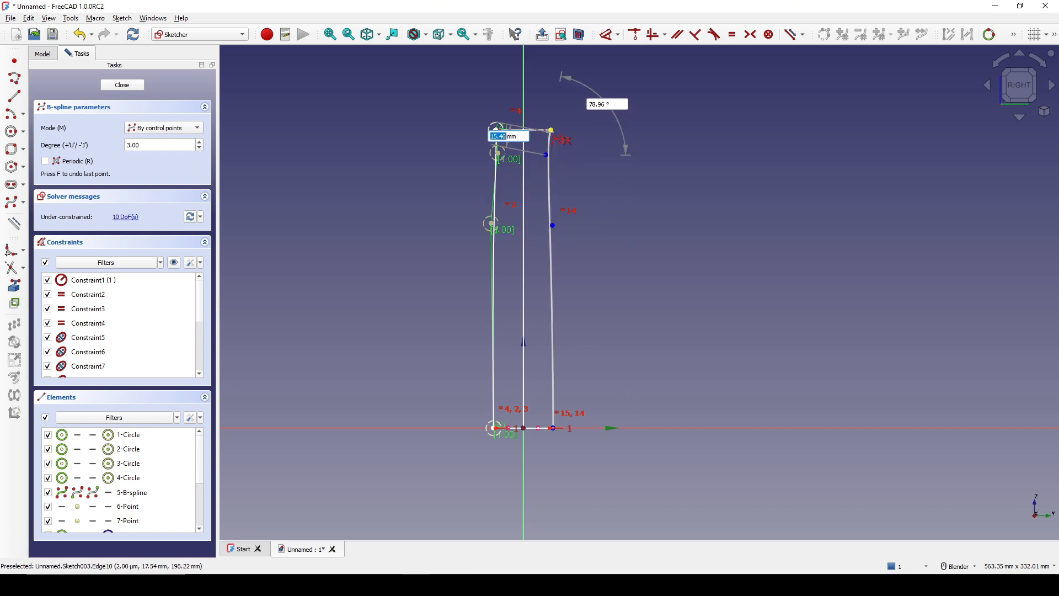
left_click(551, 130)
right_click(652, 140)
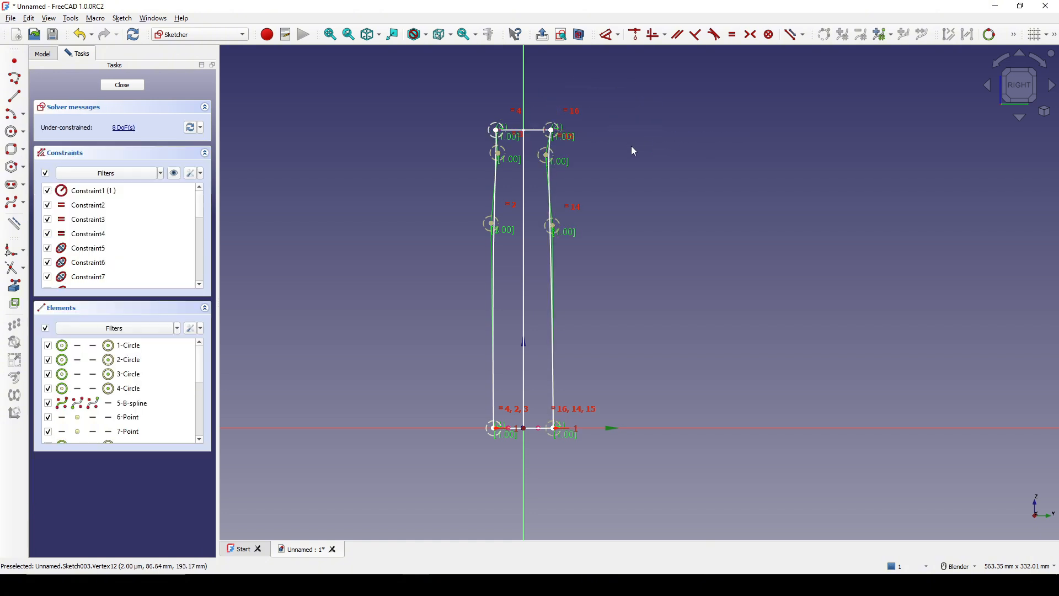
Step: Constrain both pairs of inner control points of the two B-splines symmetric about the vertical axis
scroll(570, 154, "up", 1)
key("s")
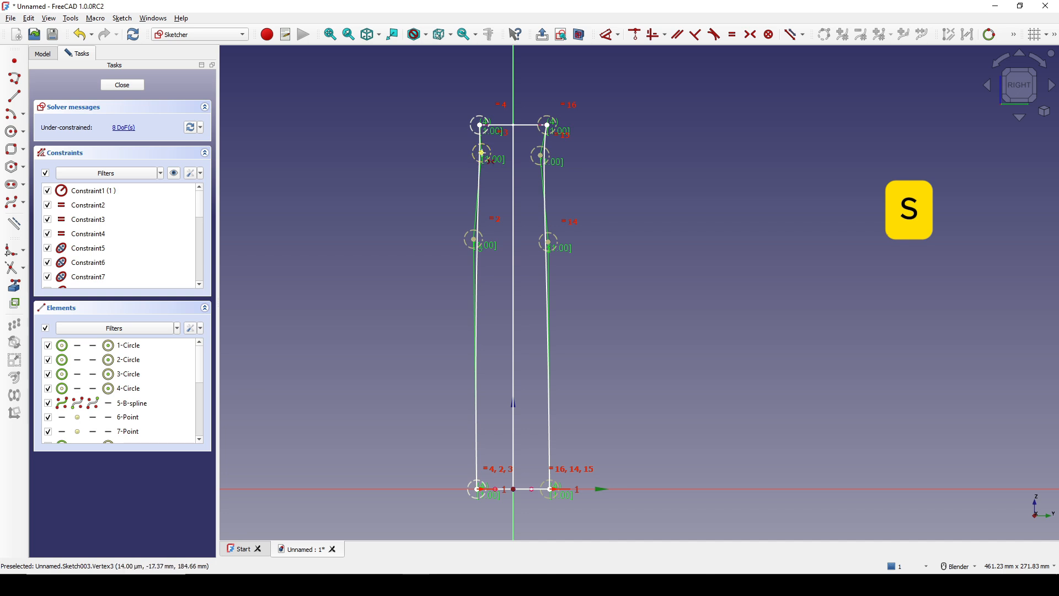
left_click(482, 153)
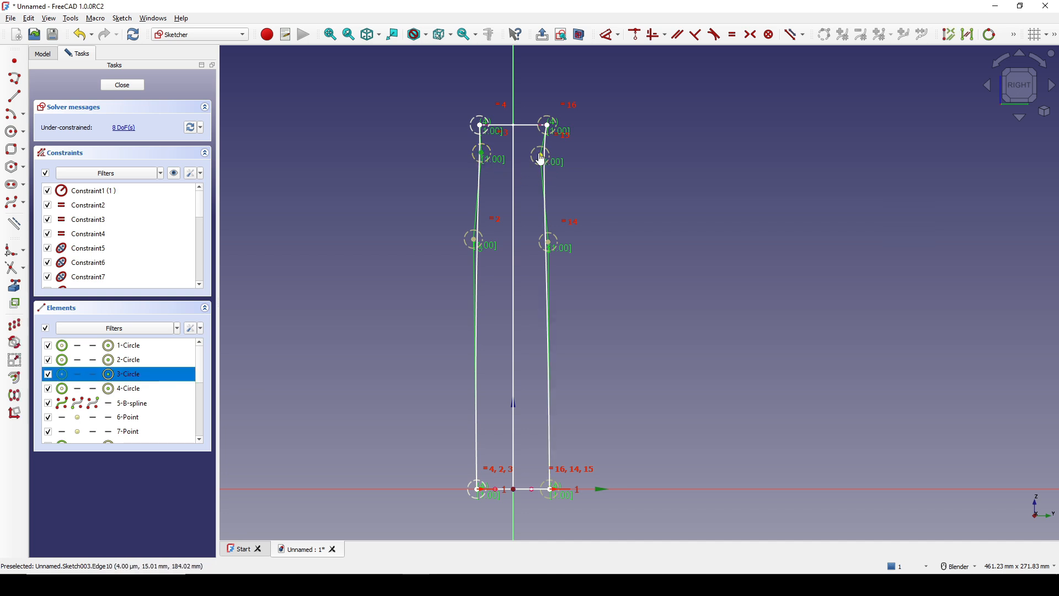
left_click(511, 103)
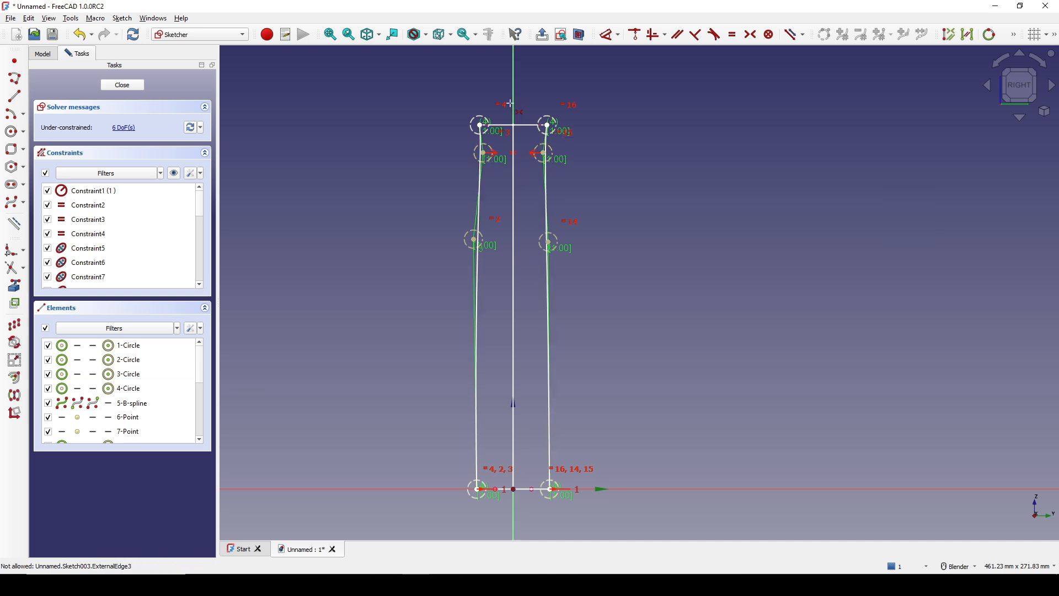
left_click(473, 239)
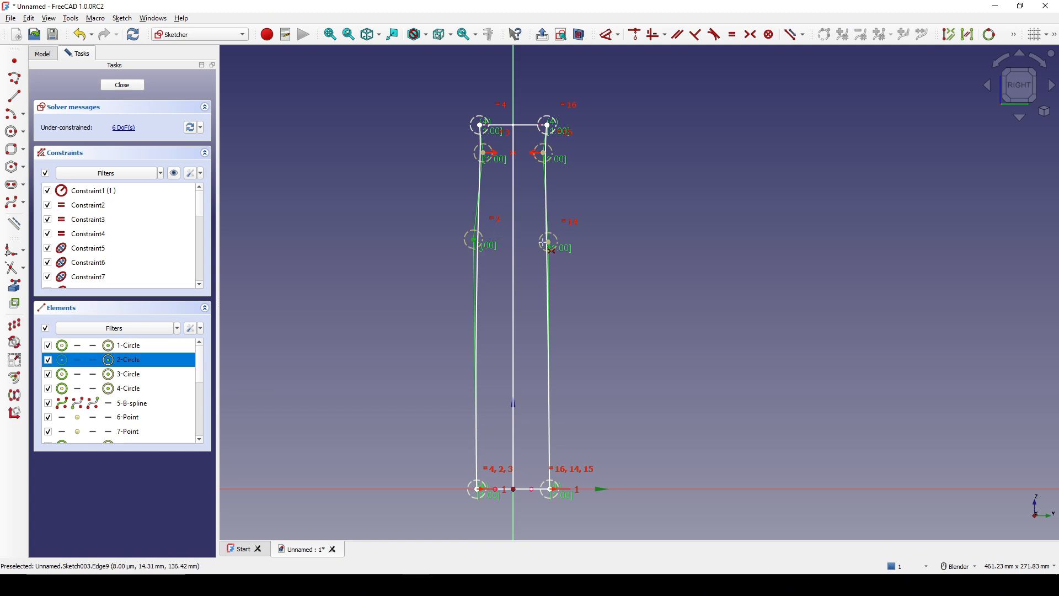
left_click(513, 108)
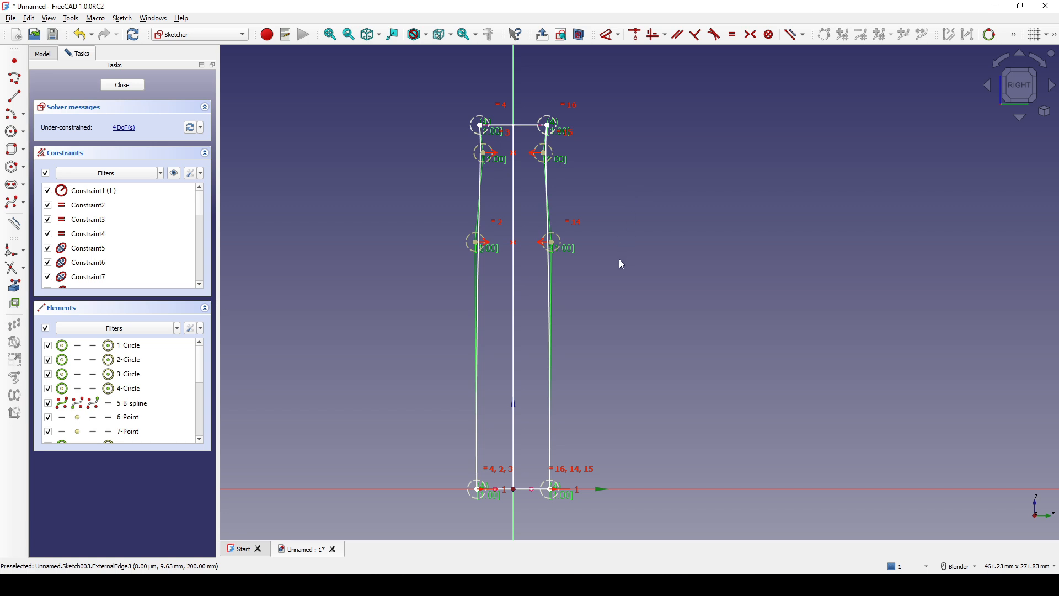
Step: Vertically align the left B-spline's upper inner control point with its top endpoint and the lower inner one with its bottom endpoint
middle_click_drag(596, 290, 599, 286, "shift")
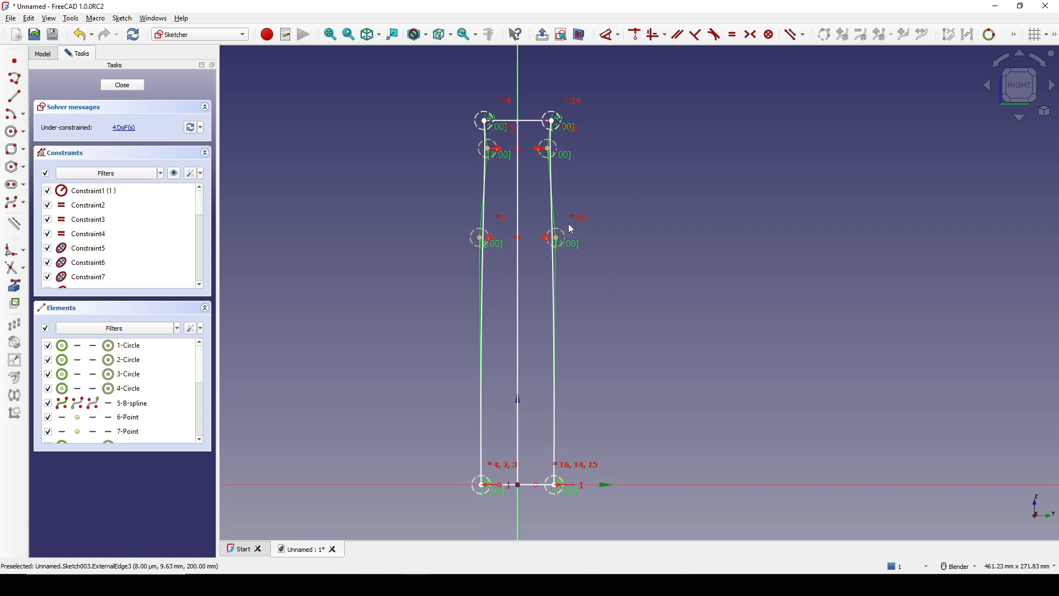
left_click(491, 154)
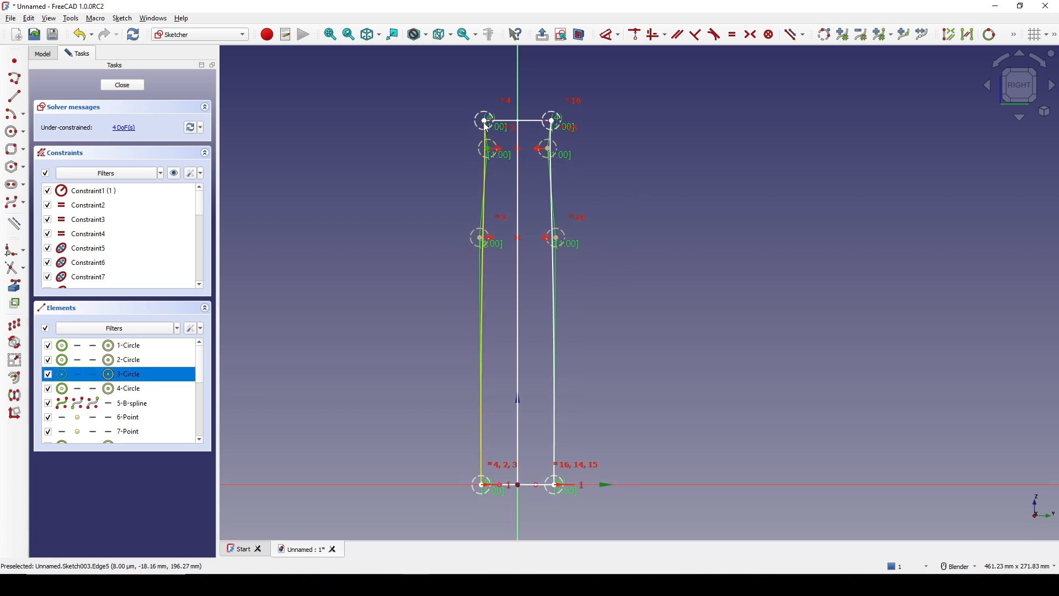
left_click(485, 133)
key("v")
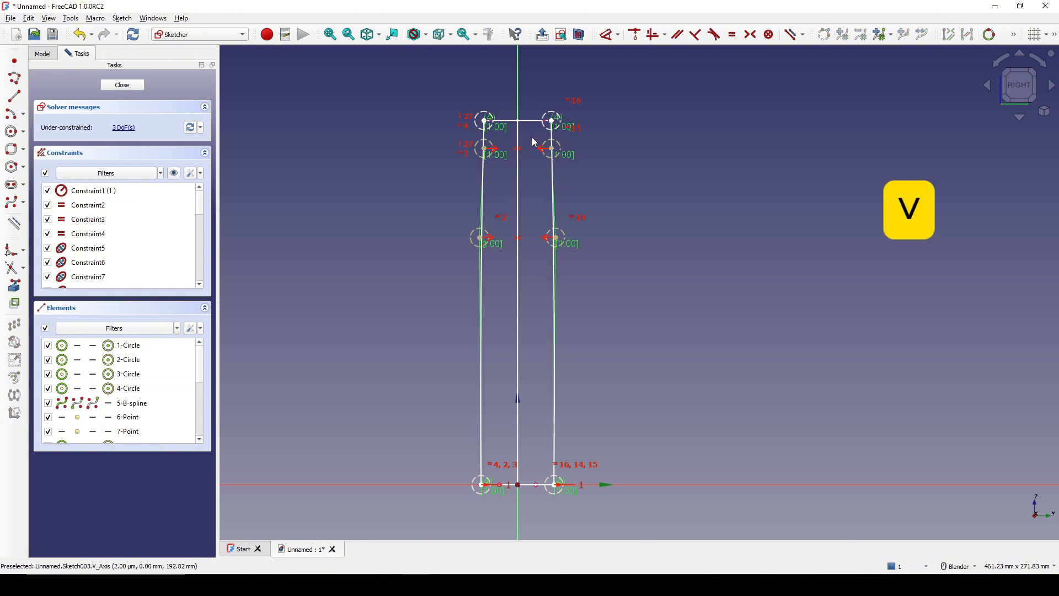
left_click(480, 238)
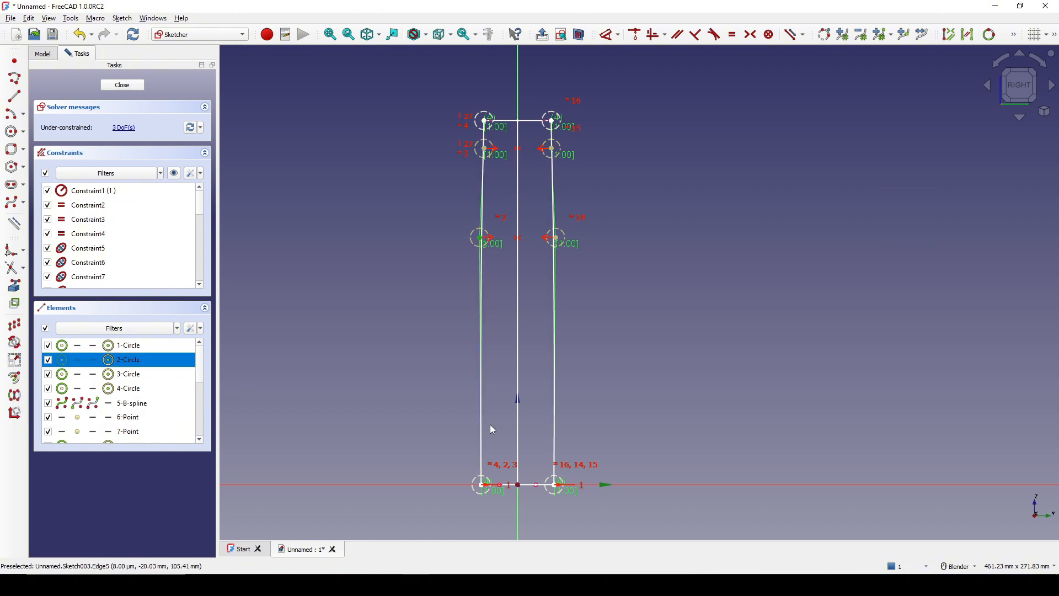
left_click(484, 490)
key("v")
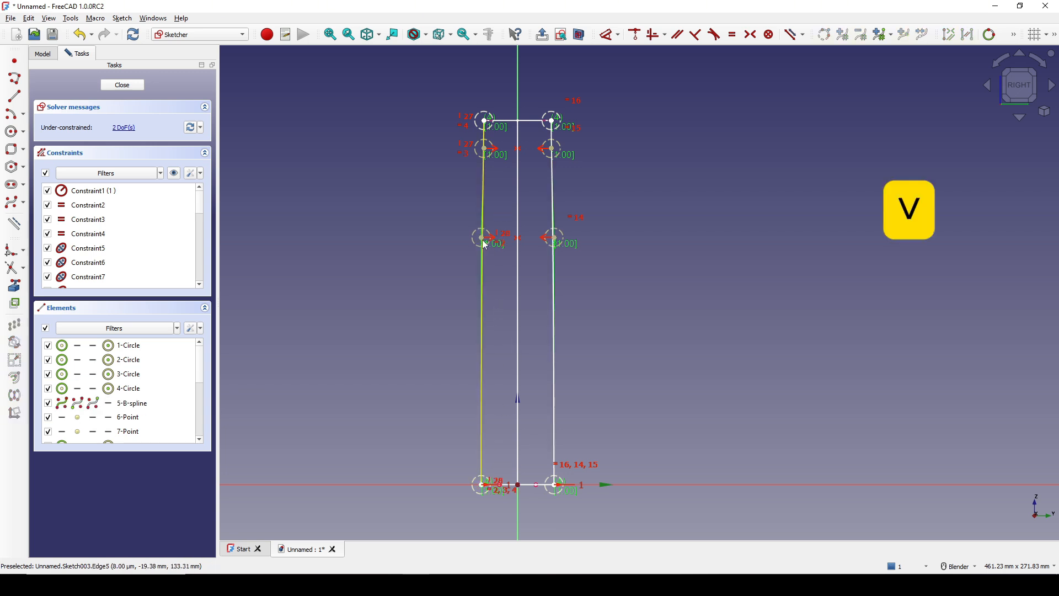
Step: Dimension the left B-spline's lower inner control point at a height of 130 mm above the horizontal axis
left_click_drag(483, 246, 468, 248)
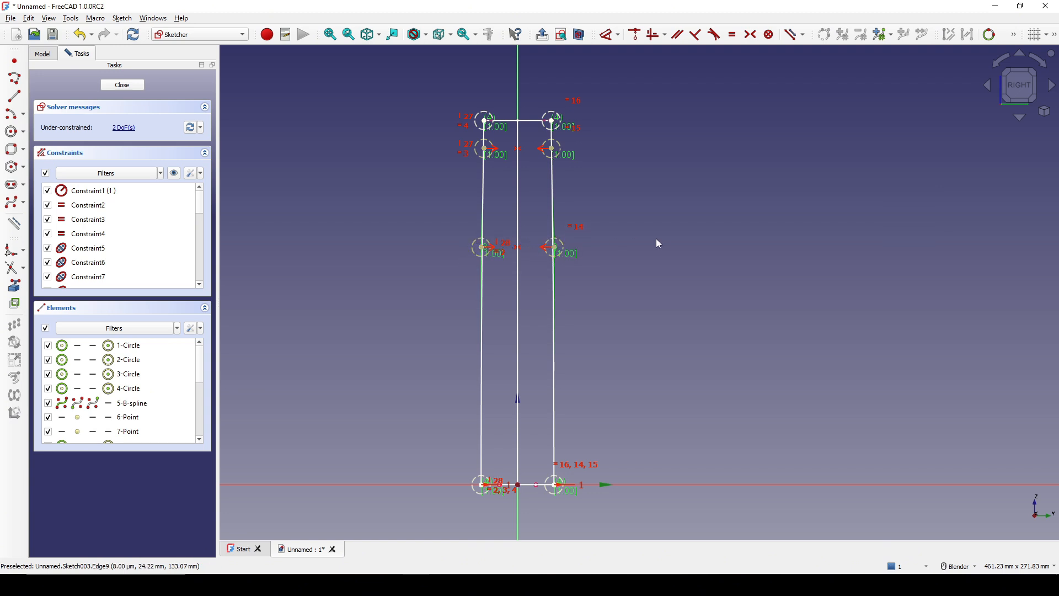
left_click(483, 248)
key("d")
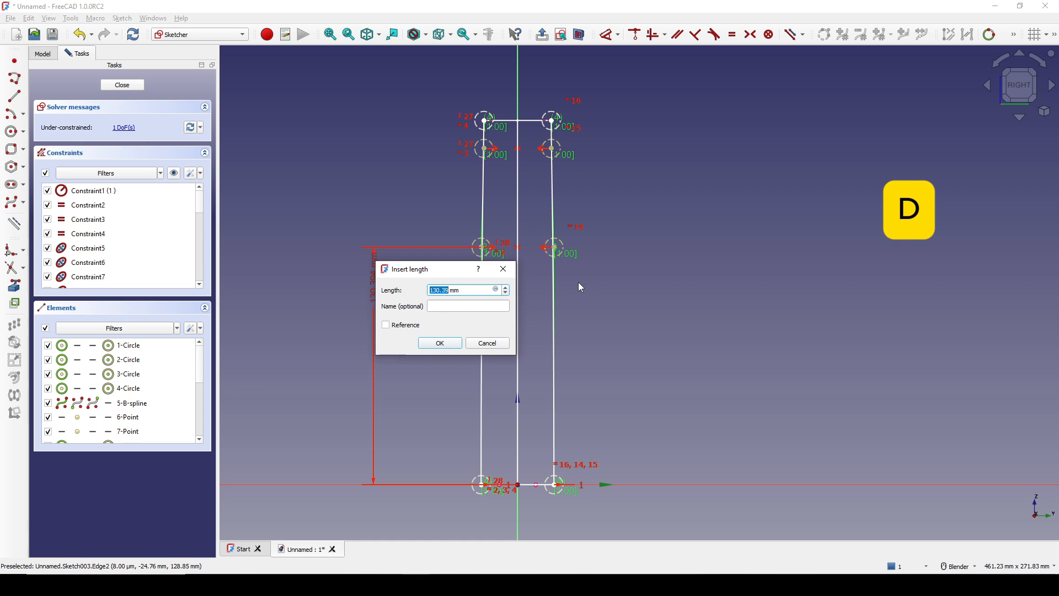
type("130")
key("Return")
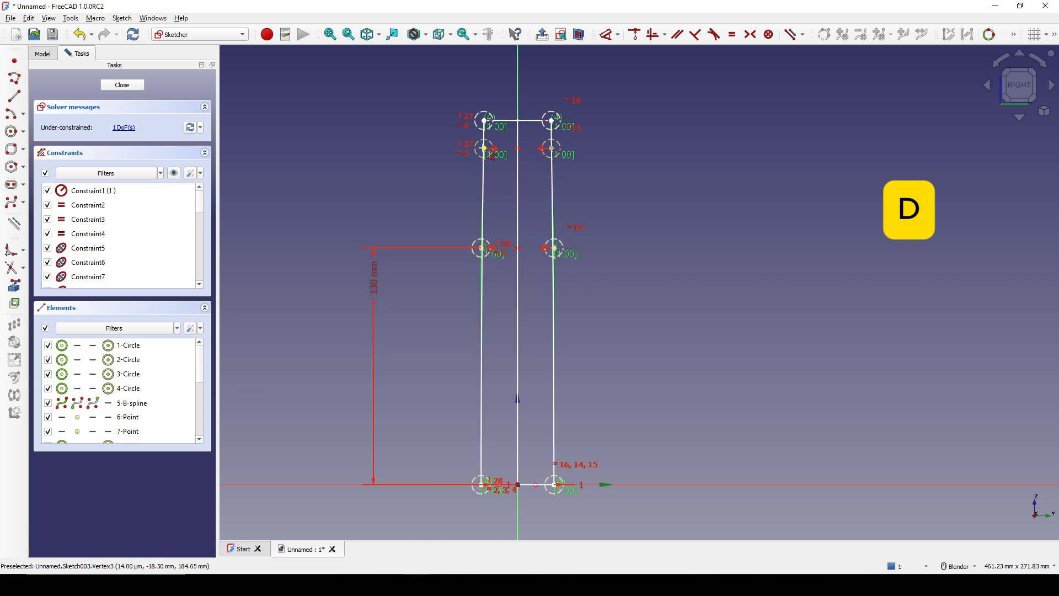
Step: Dimension the left B-spline's upper inner control point at a height of 185 mm above the horizontal axis
left_click(484, 148)
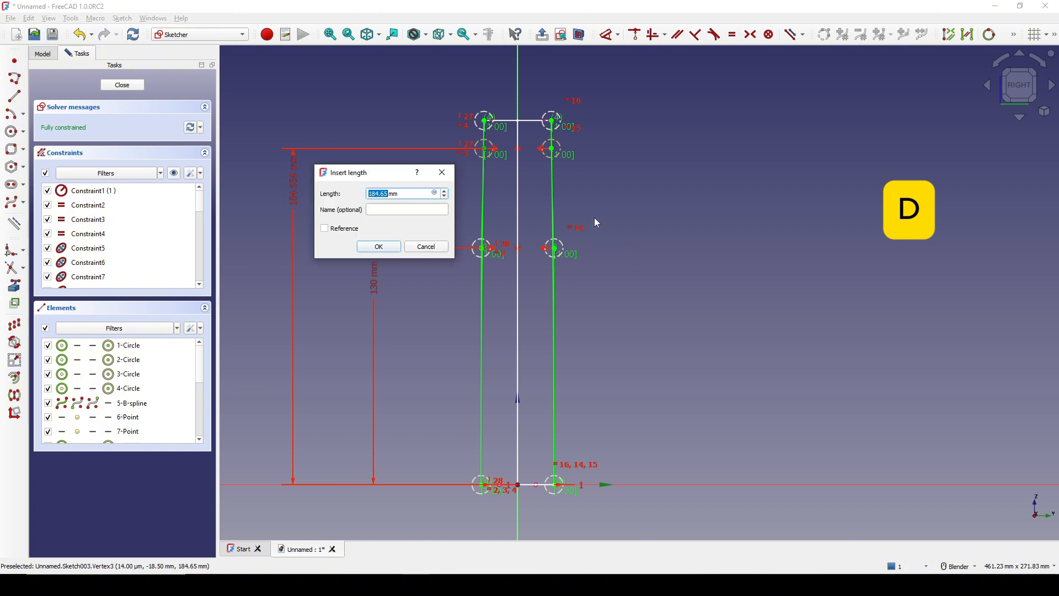
type("185")
key("Return")
key("Escape")
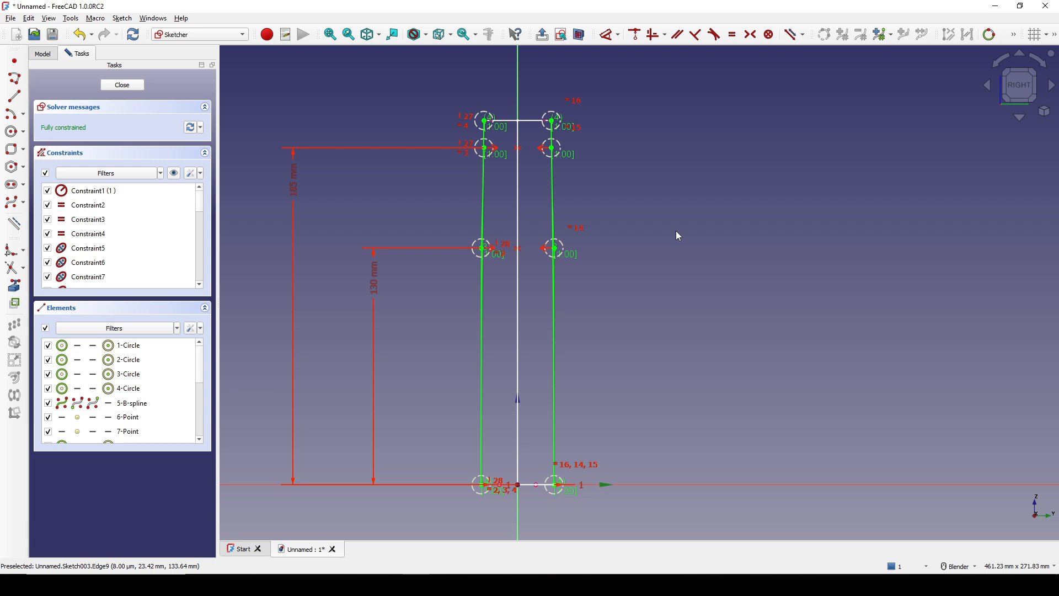
Step: Close the YZ-plane sketch and rename Sketch002 as HullCurve1
left_click(122, 85)
mouse_move(578, 235)
middle_mouse_down()
mouse_move(647, 246)
mouse_move(634, 274)
mouse_move(668, 309)
middle_mouse_up()
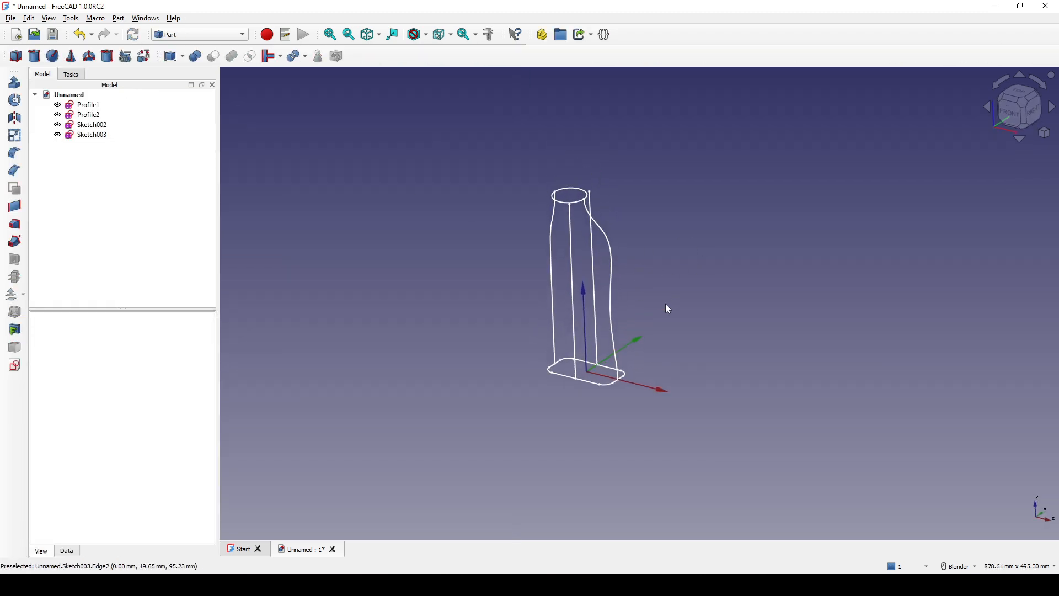
left_click(94, 126)
right_click(95, 128)
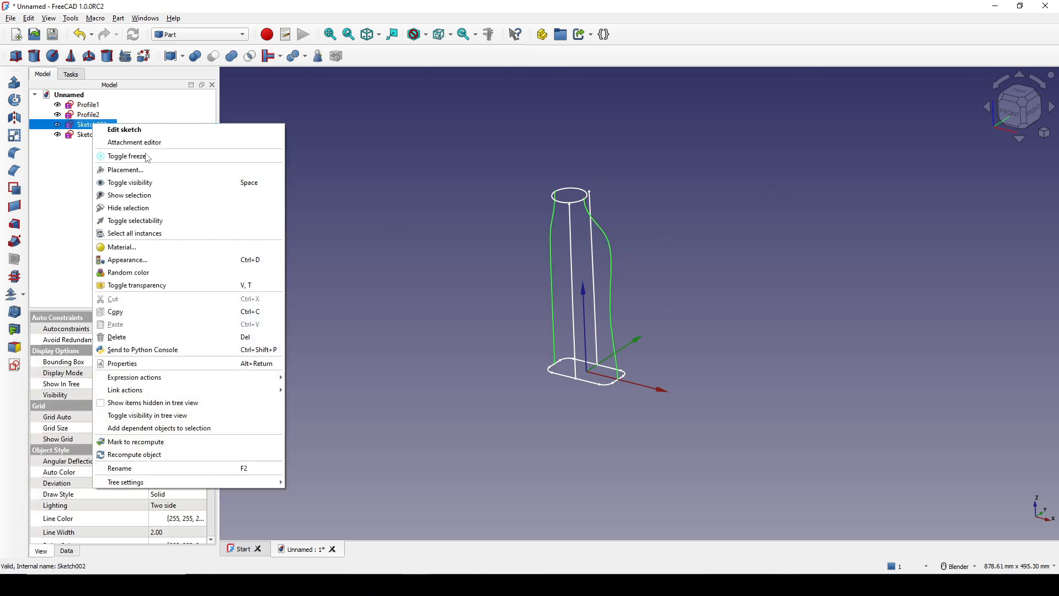
left_click(172, 471)
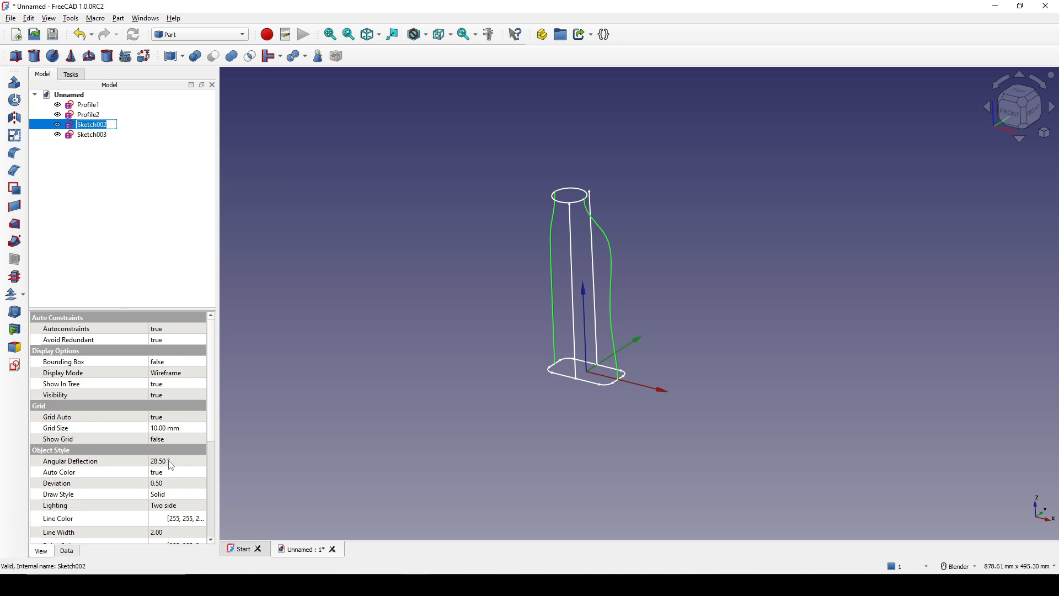
type("HullCurve1")
key("Return")
Step: Rename Sketch003 as HullCurve2
right_click(97, 137)
left_click(191, 480)
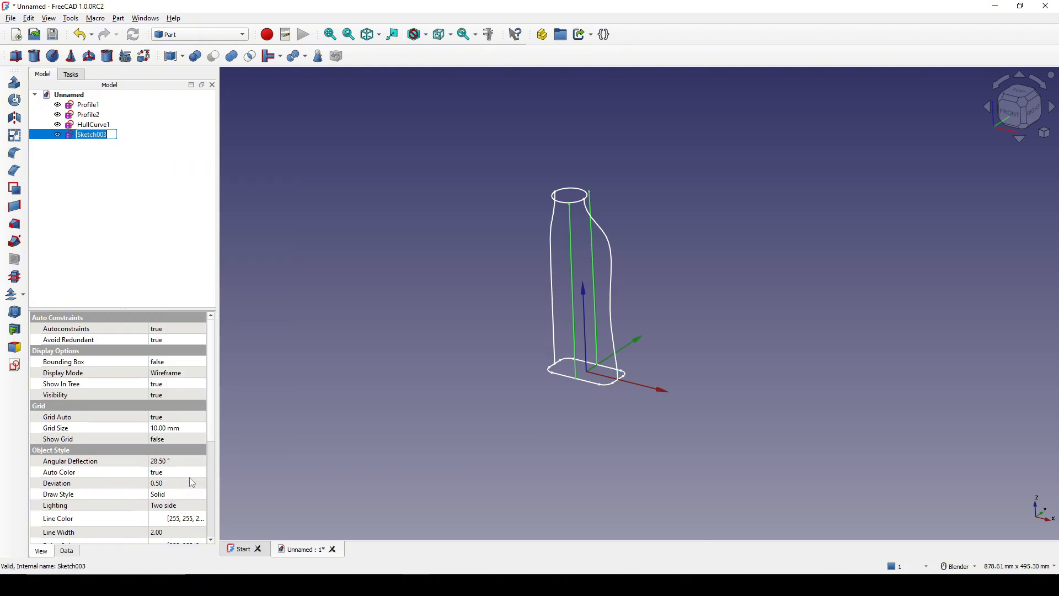
type("HullCurve2")
key("Return")
left_click(692, 215)
scroll(693, 218, "up", 1)
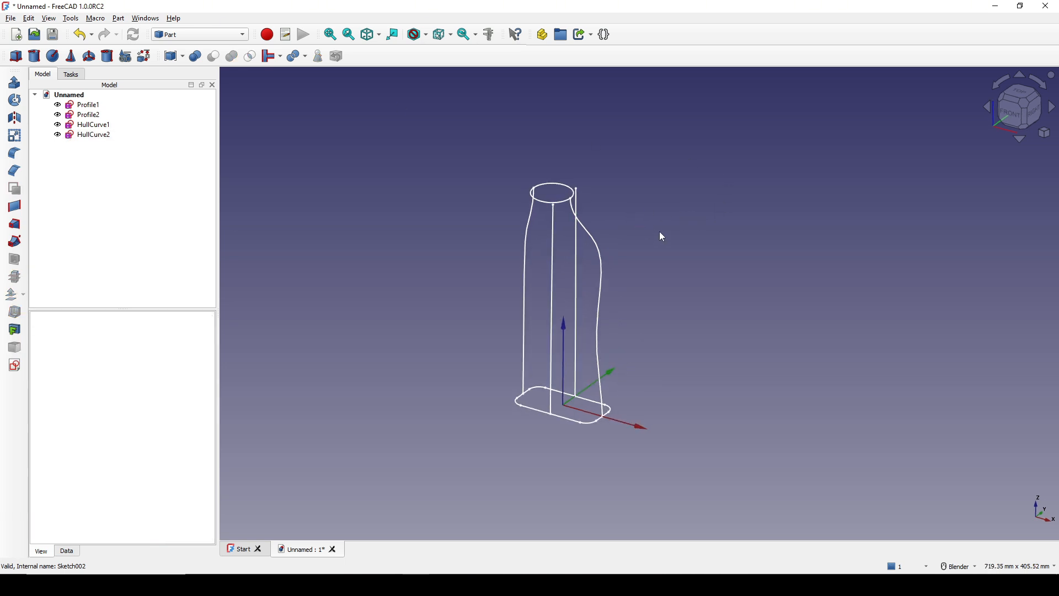
Step: Switch to the Curved Shapes workbench and interpolate a 3D shape between Profile1 and Profile2 with HullCurve1 and HullCurve2 as hull curves
left_click(210, 35)
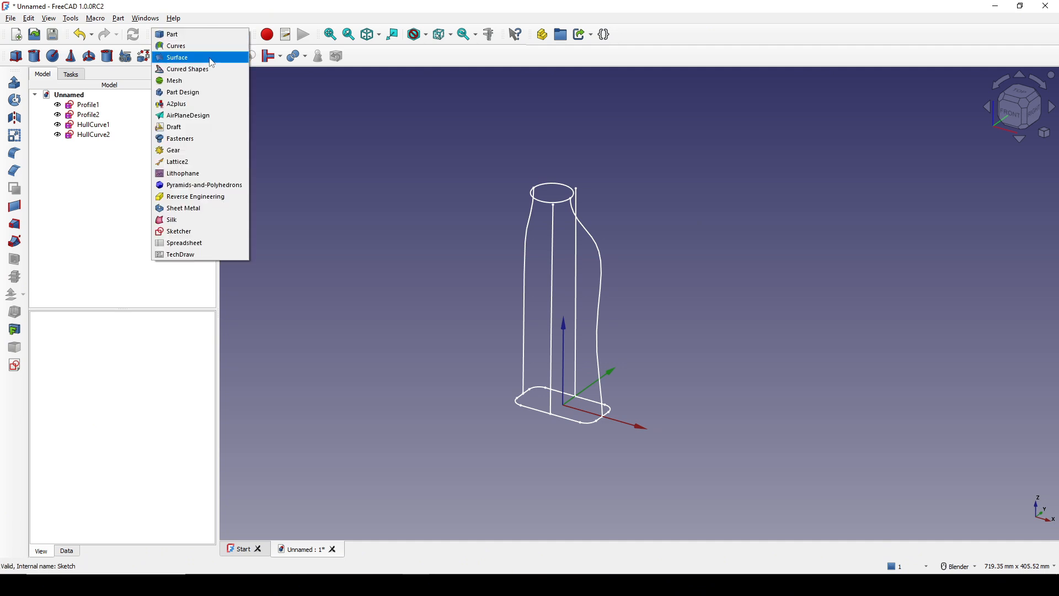
left_click(228, 69)
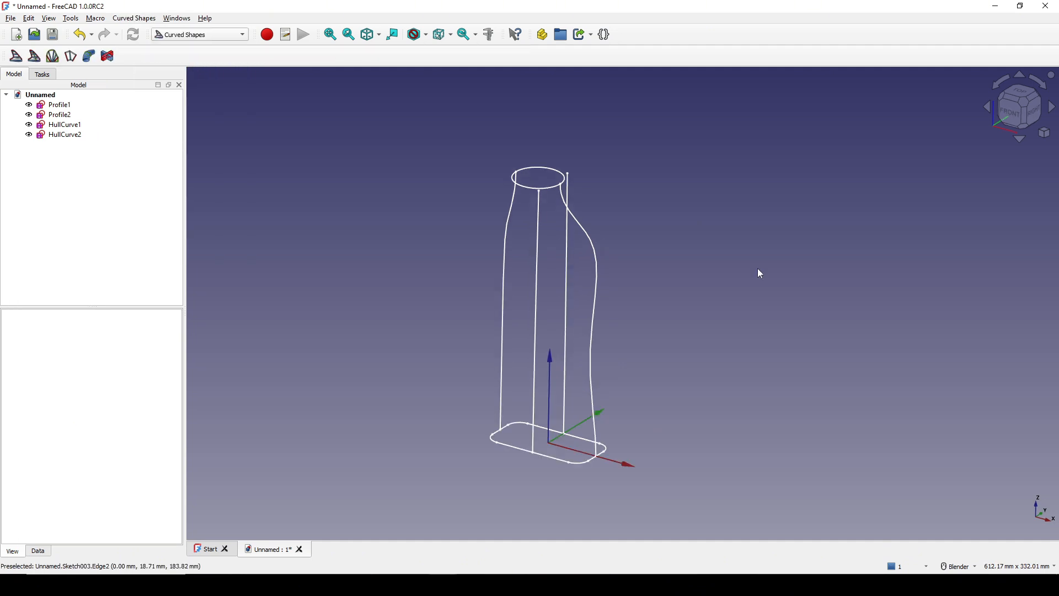
middle_click_drag(732, 293, 717, 290, "shift")
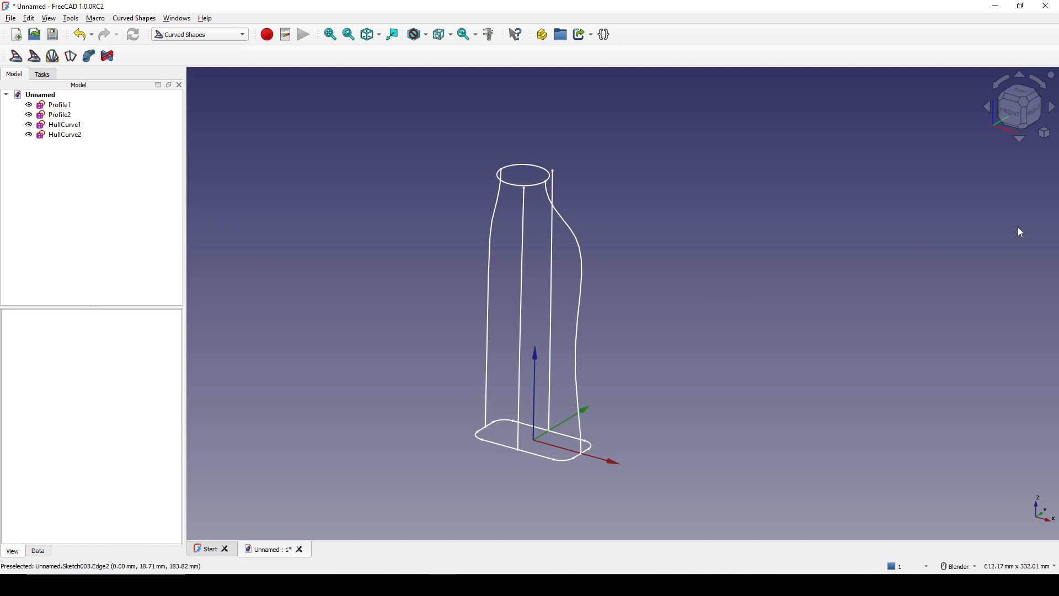
left_click(64, 104)
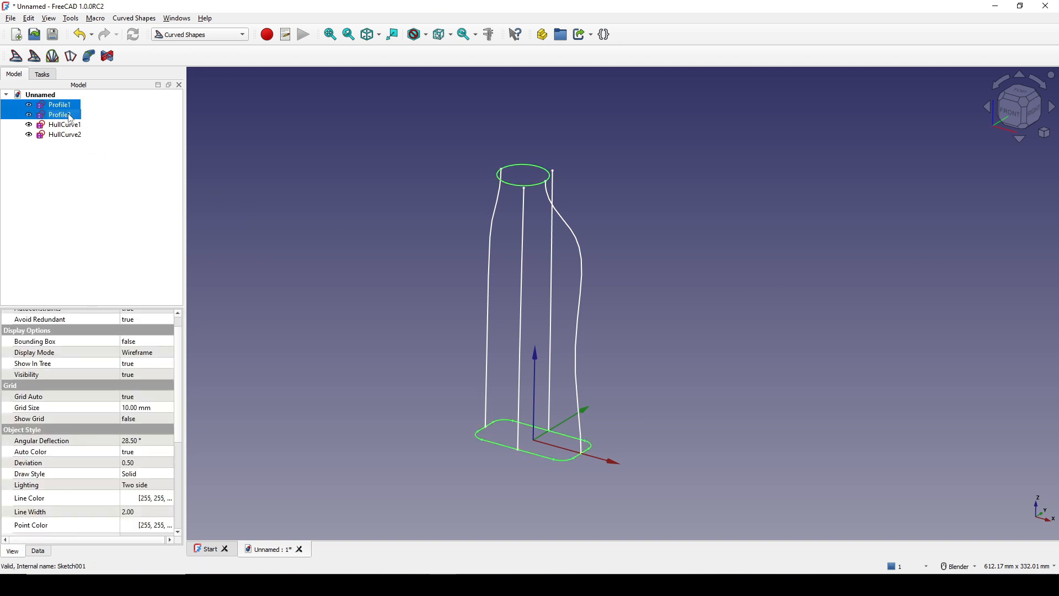
left_click(74, 115, "ctrl")
left_click(71, 126, "ctrl")
left_click(66, 135, "ctrl")
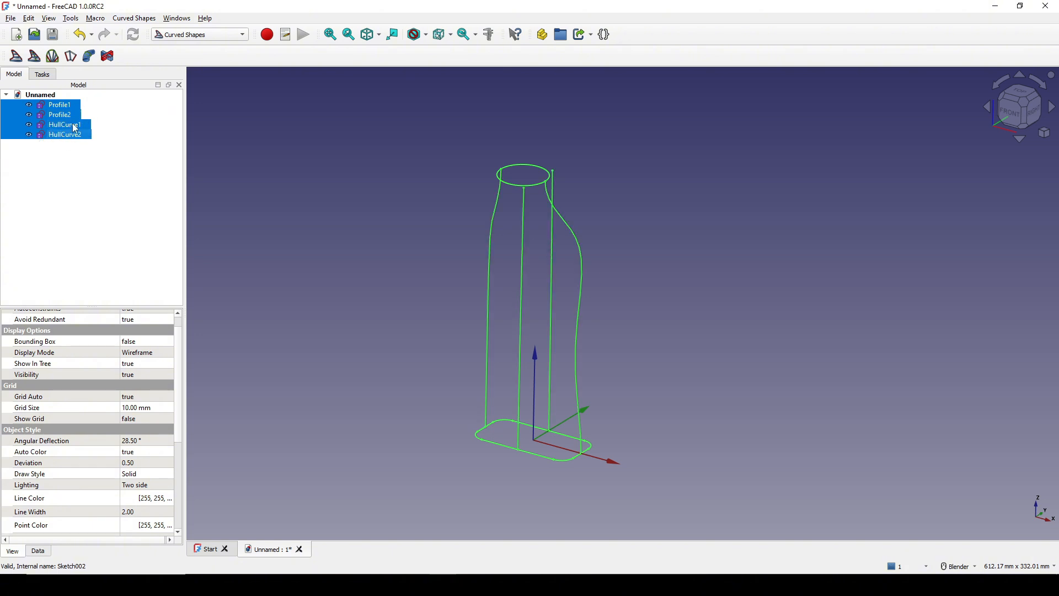
left_click(53, 57)
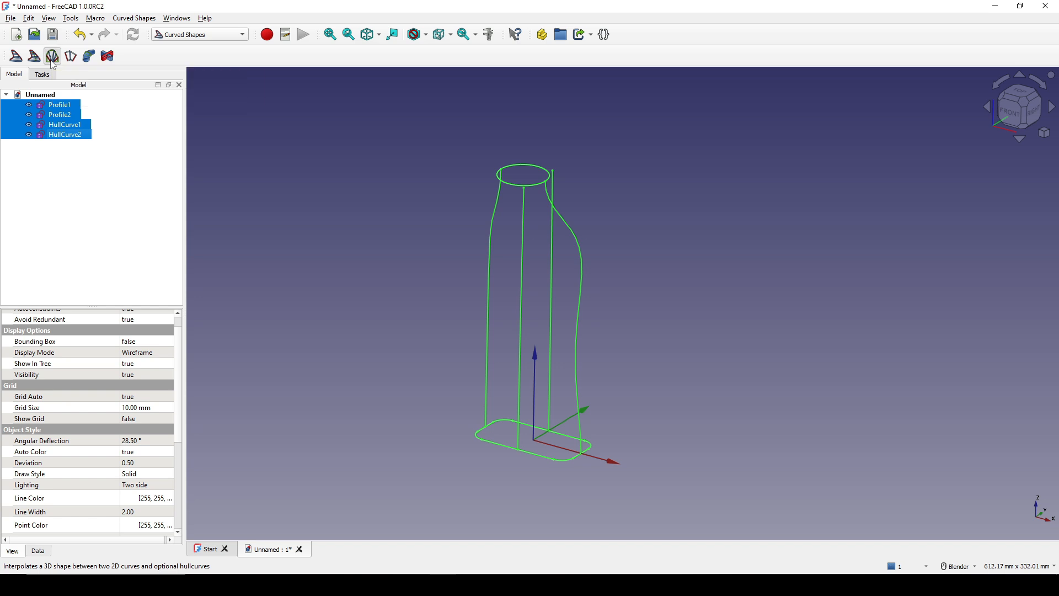
Step: Examine the interpolated cross-sections between the two profiles and the corner arcs and edges of the base profile from several angles
scroll(574, 329, "up", 2)
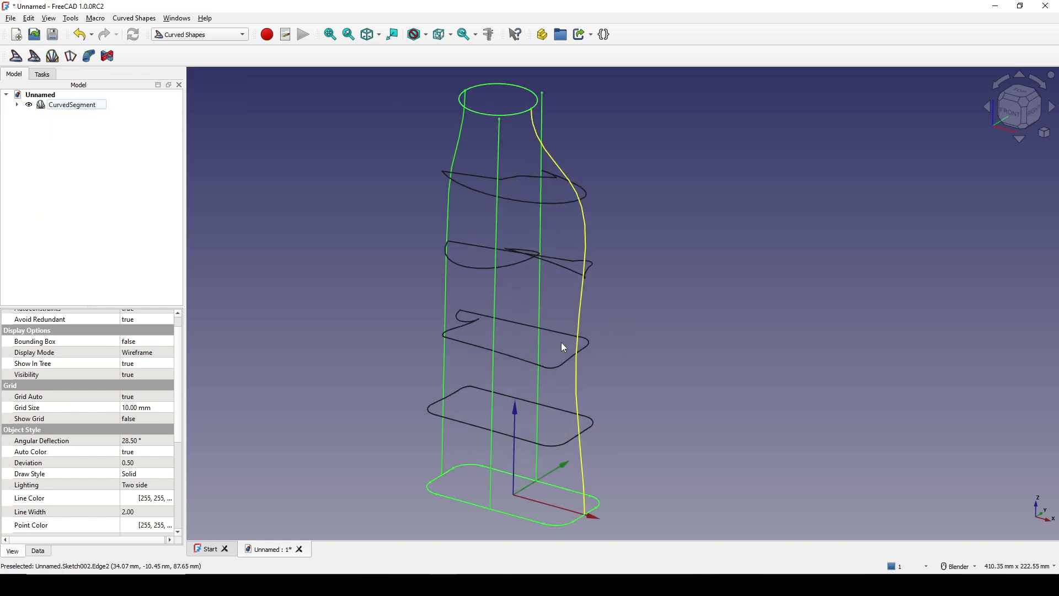
middle_click_drag(561, 342, 775, 344)
scroll(693, 330, "up", 2)
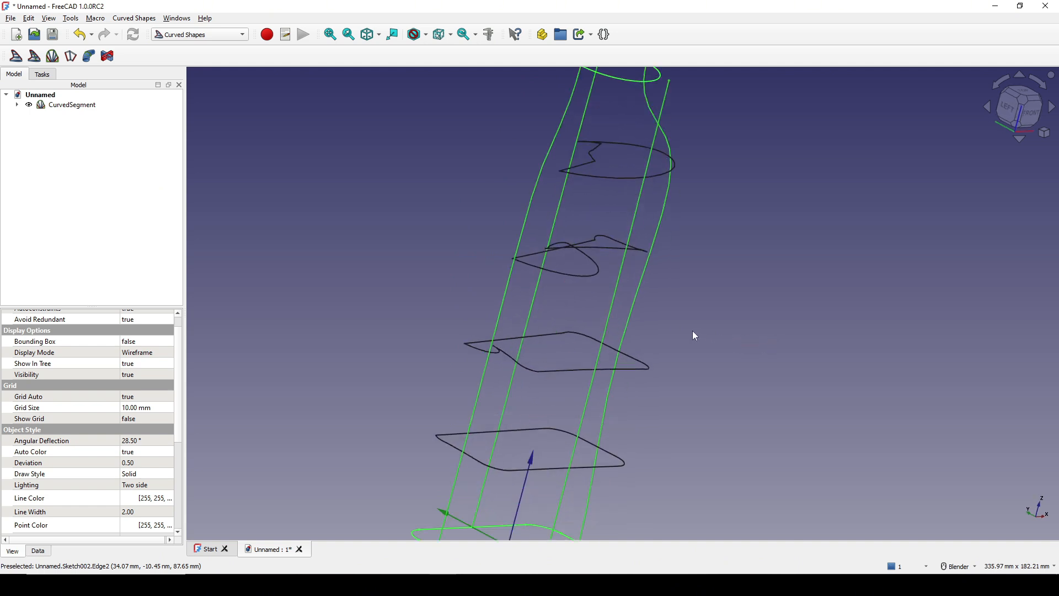
middle_click_drag(574, 284, 565, 314)
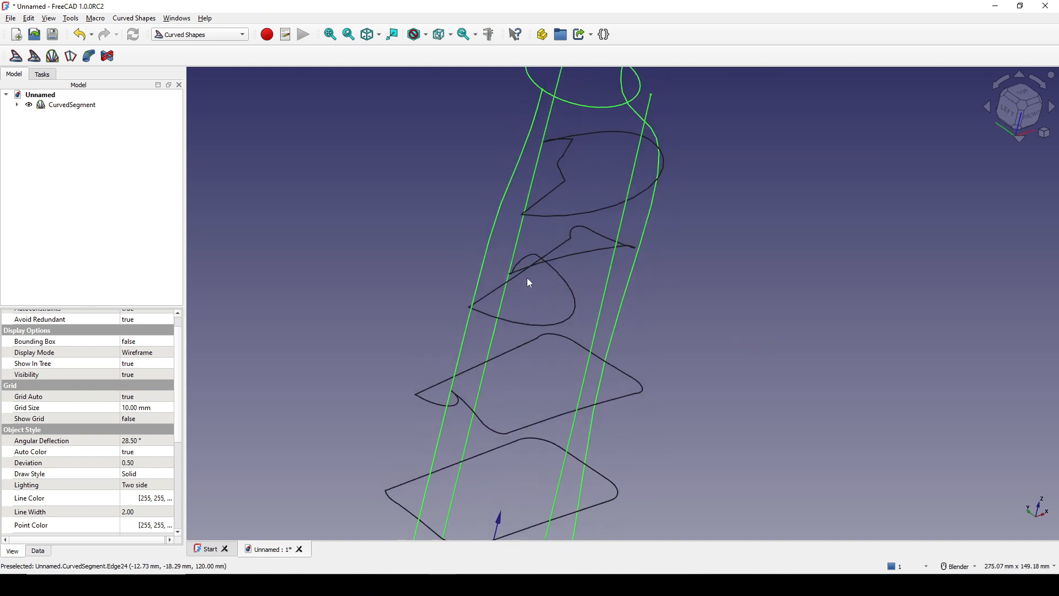
mouse_move(597, 251)
middle_mouse_down()
mouse_move(557, 213)
mouse_move(557, 261)
mouse_move(569, 230)
mouse_move(509, 276)
mouse_move(485, 350)
mouse_move(664, 426)
mouse_move(618, 473)
middle_mouse_up()
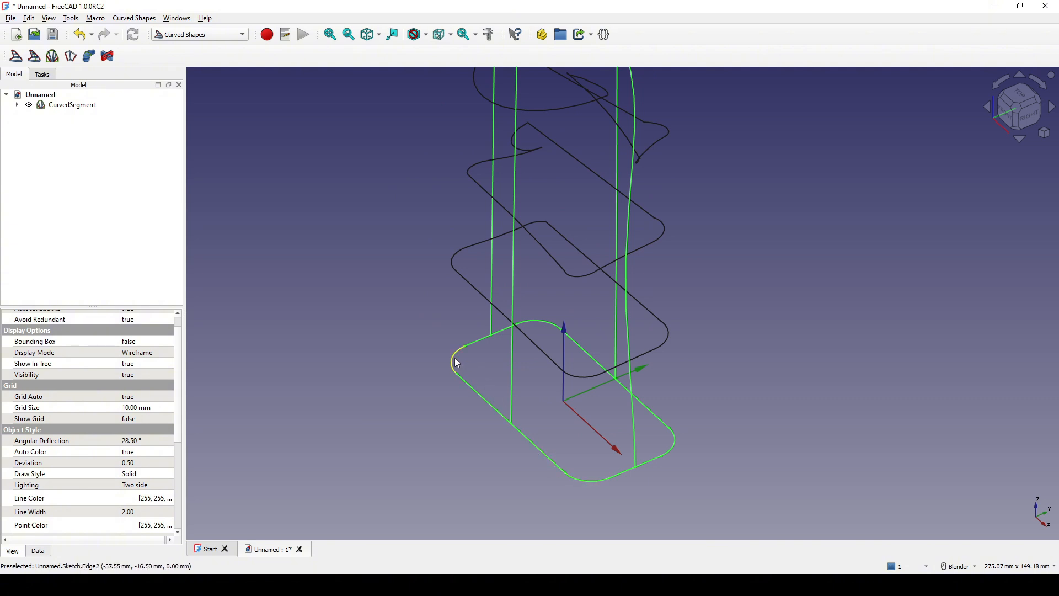
middle_click_drag(651, 418, 618, 451, "shift")
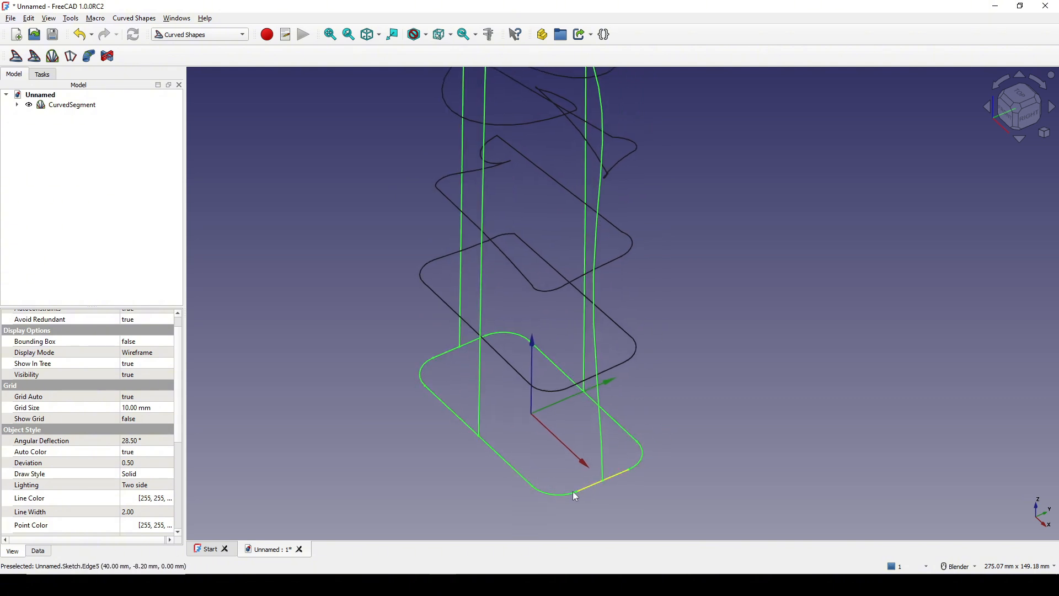
left_click(558, 495)
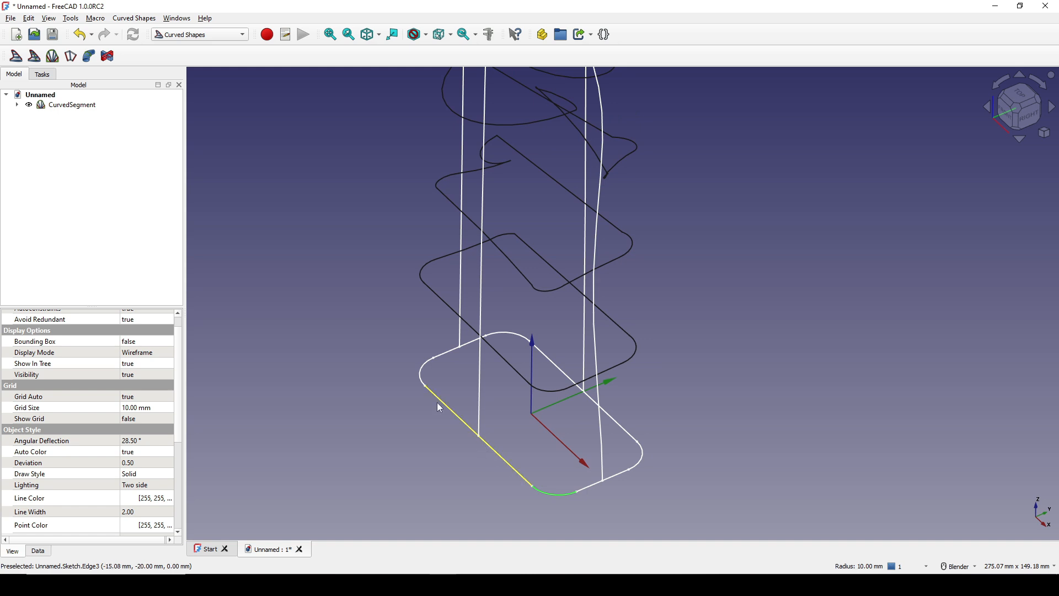
scroll(602, 431, "down", 3)
middle_click_drag(602, 423, 669, 311)
left_click(679, 346)
Step: Delete the CurvedSegment object and hide the HullCurve1 and HullCurve2 sketches
left_click(67, 105)
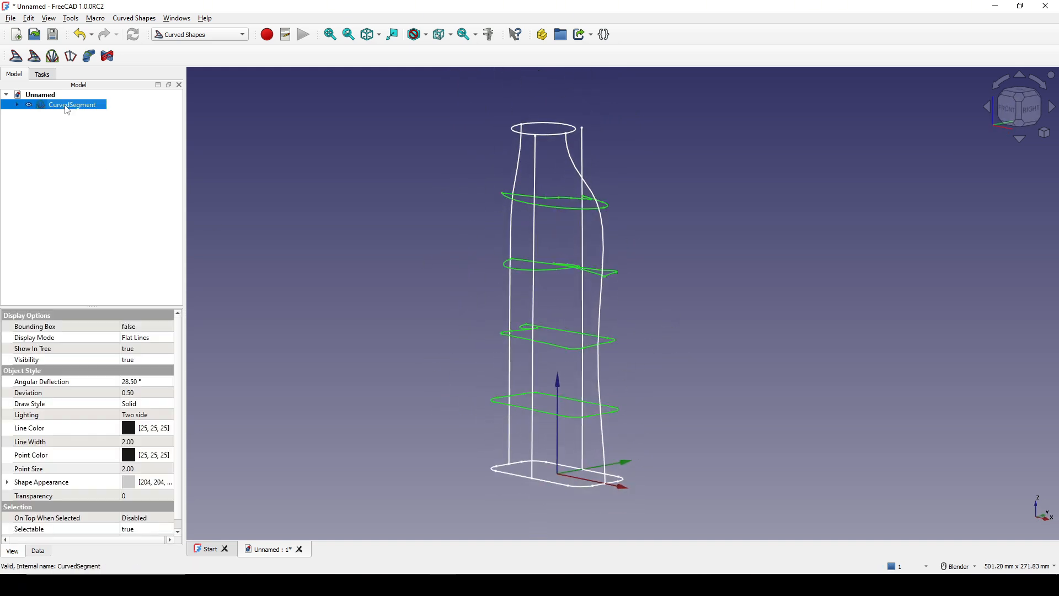
key("Delete")
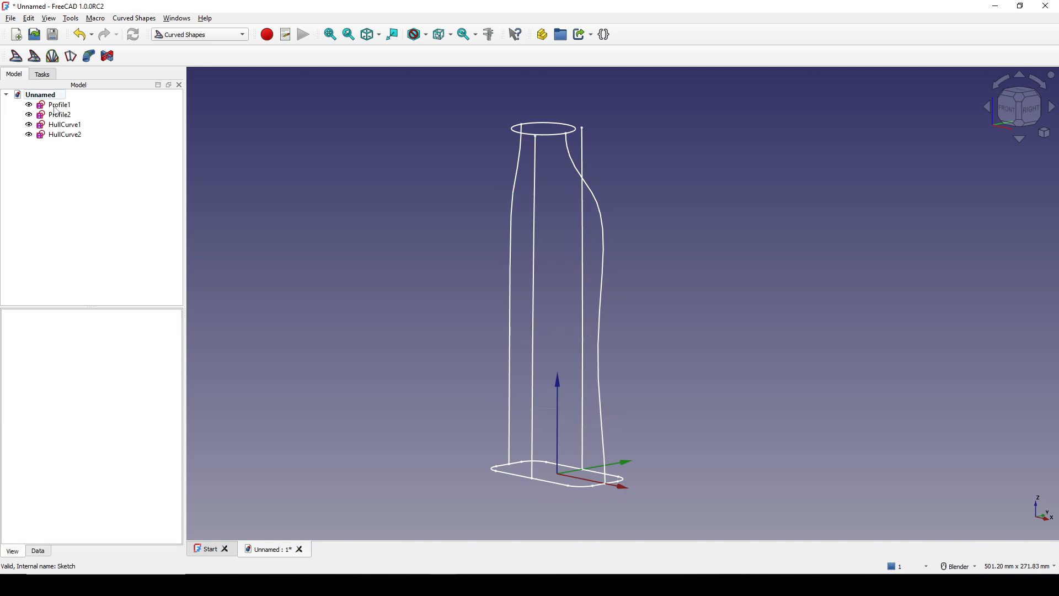
middle_click_drag(587, 204, 587, 278)
left_click(66, 127)
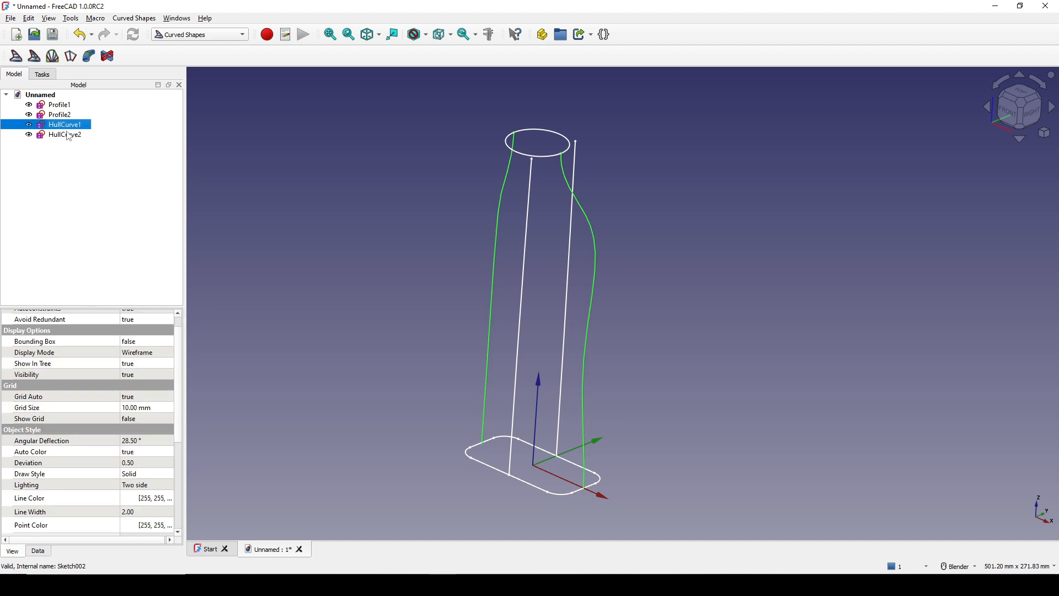
left_click(68, 135, "ctrl")
key("space")
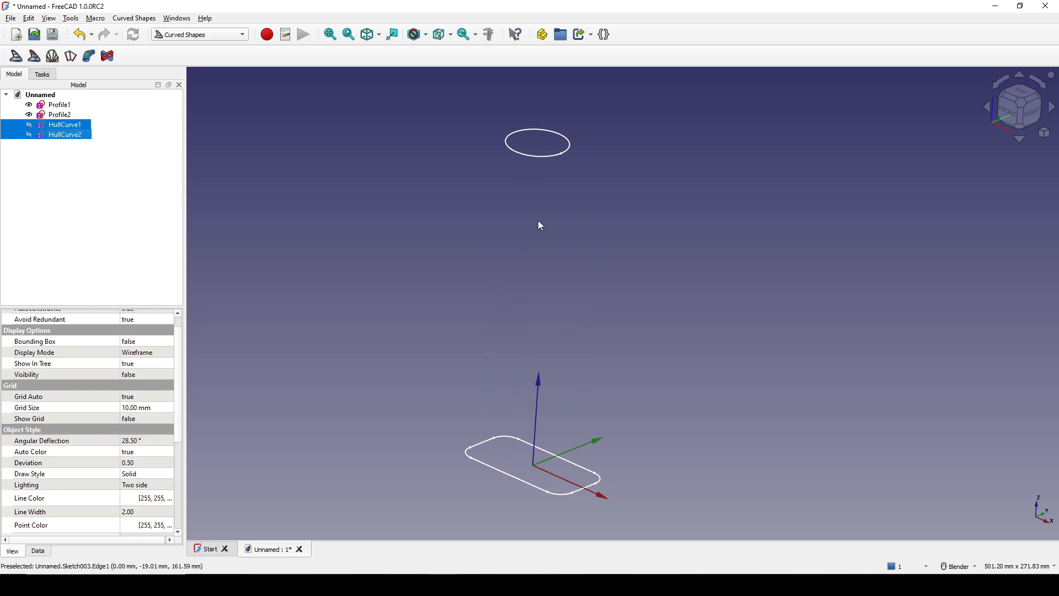
Step: Switch to the Curves workbench and set the point size of Profile1 and Profile2 to 10
left_click(208, 35)
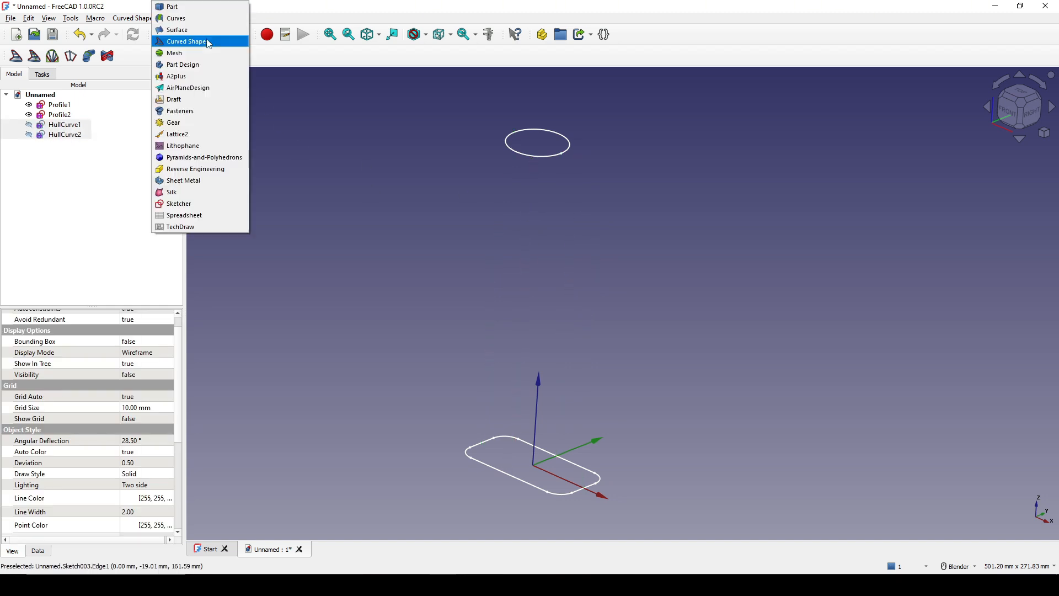
left_click(197, 21)
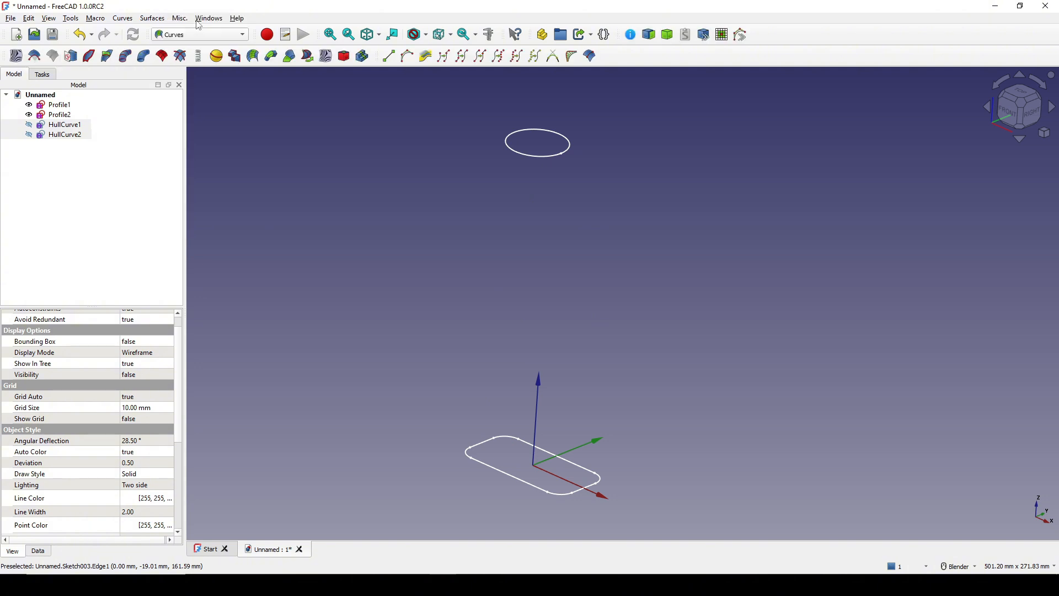
middle_click_drag(640, 308, 485, 406)
middle_click_drag(475, 291, 465, 242)
middle_click_drag(465, 241, 467, 330, "shift")
left_click(58, 105)
left_click(65, 116, "ctrl")
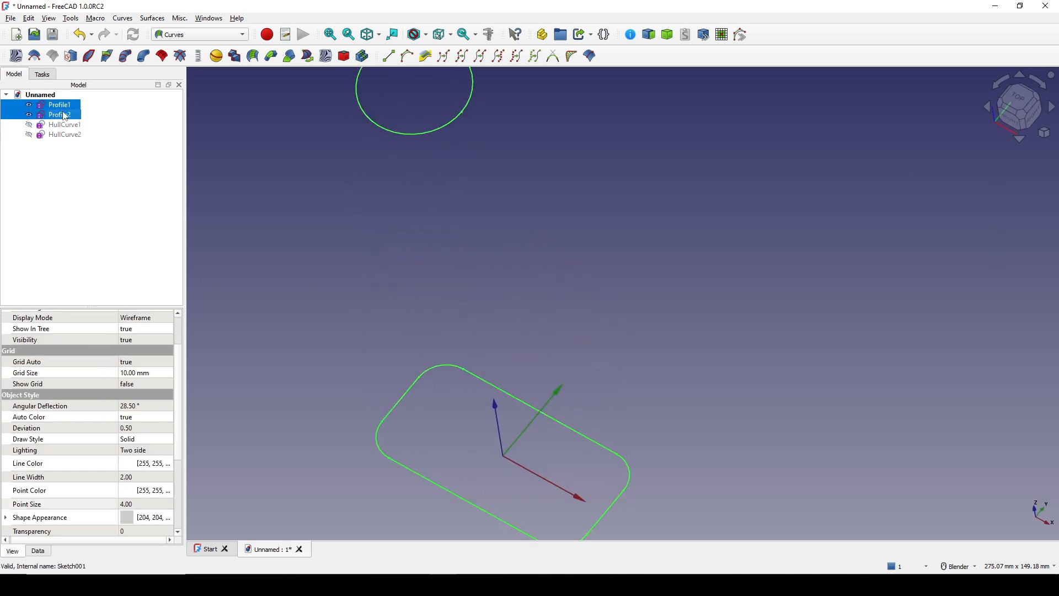
scroll(419, 232, "down", 2)
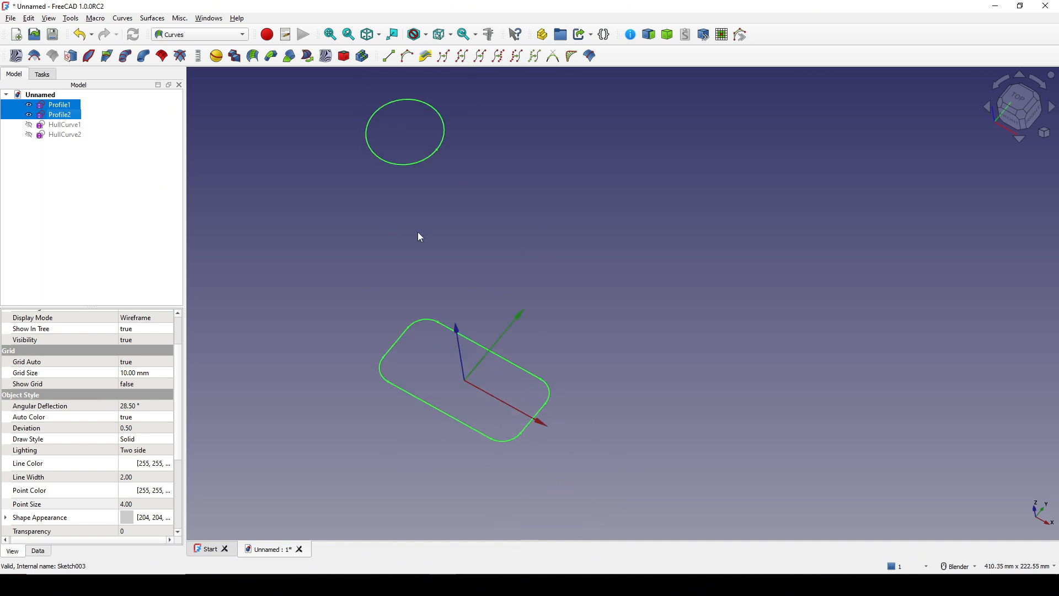
left_click(31, 505)
left_click(132, 506)
type("1")
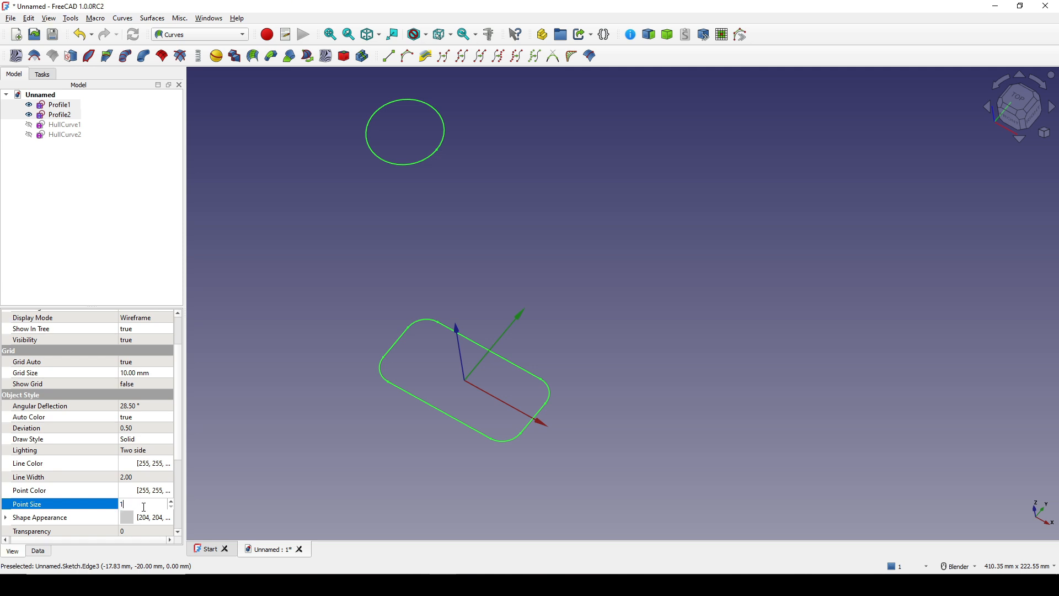
type("0")
key("Return")
Step: Compare the vertex positions of the circle and the rounded rectangle from the top view, using a temporary screen capture
middle_click_drag(544, 336, 548, 371)
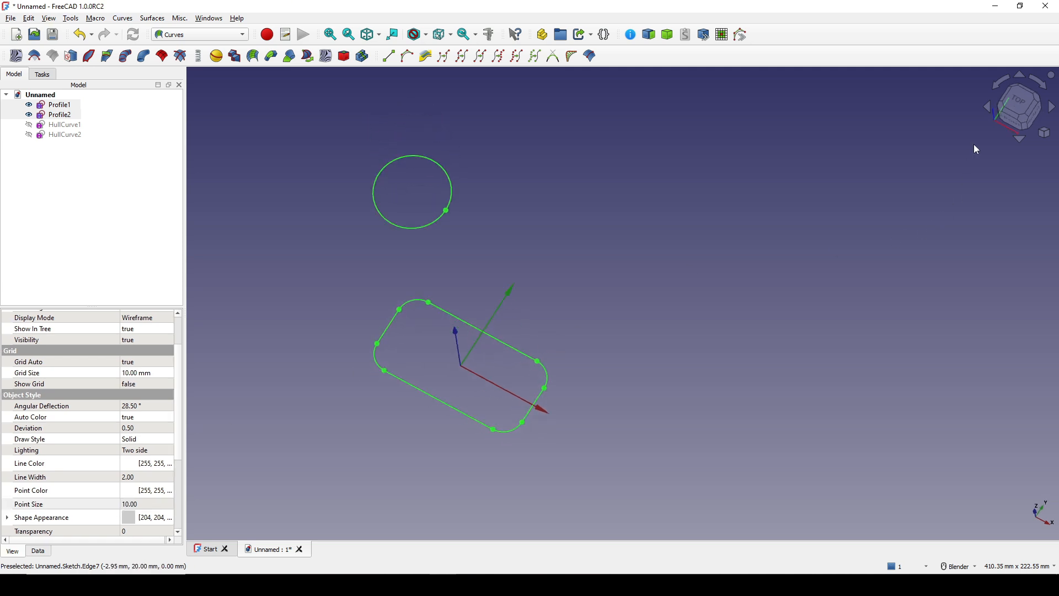
left_click(1019, 106)
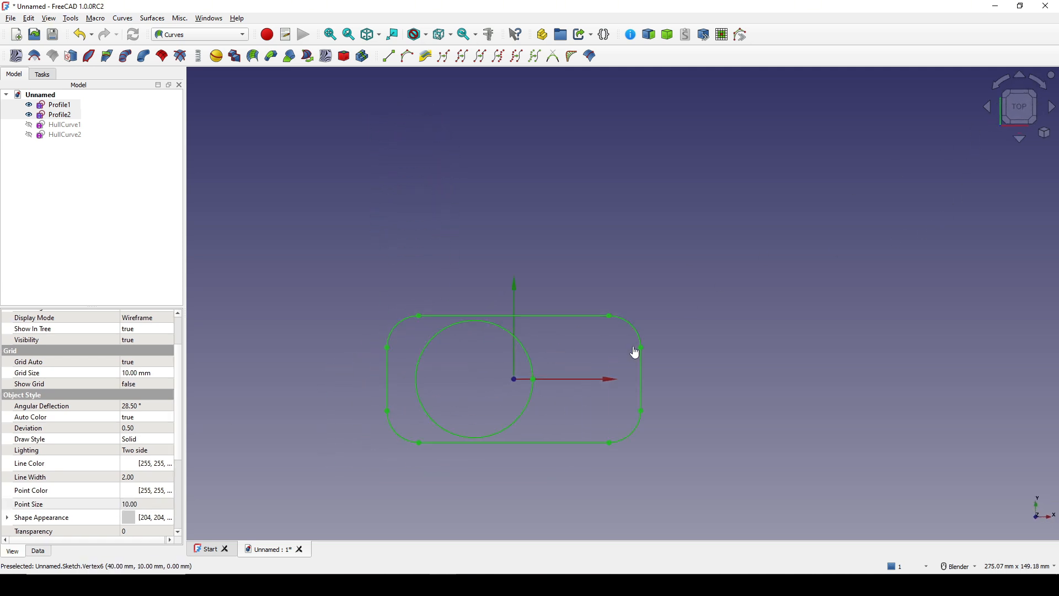
key("Print")
mouse_move(229, 208)
left_mouse_down()
mouse_move(573, 470)
mouse_move(793, 535)
left_mouse_up()
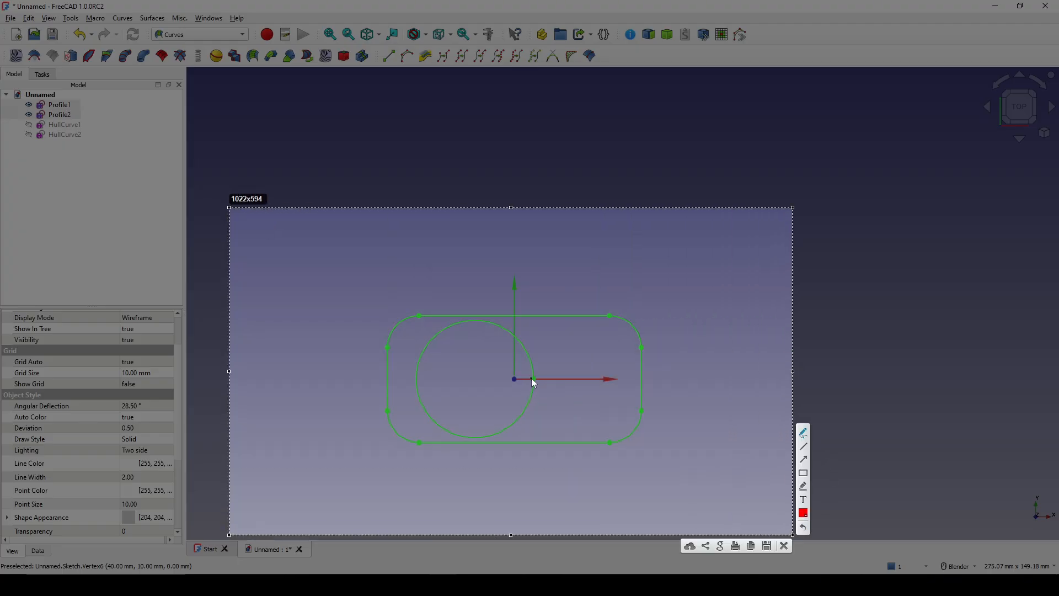
left_click(534, 380)
left_click(642, 382)
left_click_drag(643, 383, 648, 385)
left_click(785, 546)
middle_click_drag(615, 386, 569, 266)
left_click(625, 342)
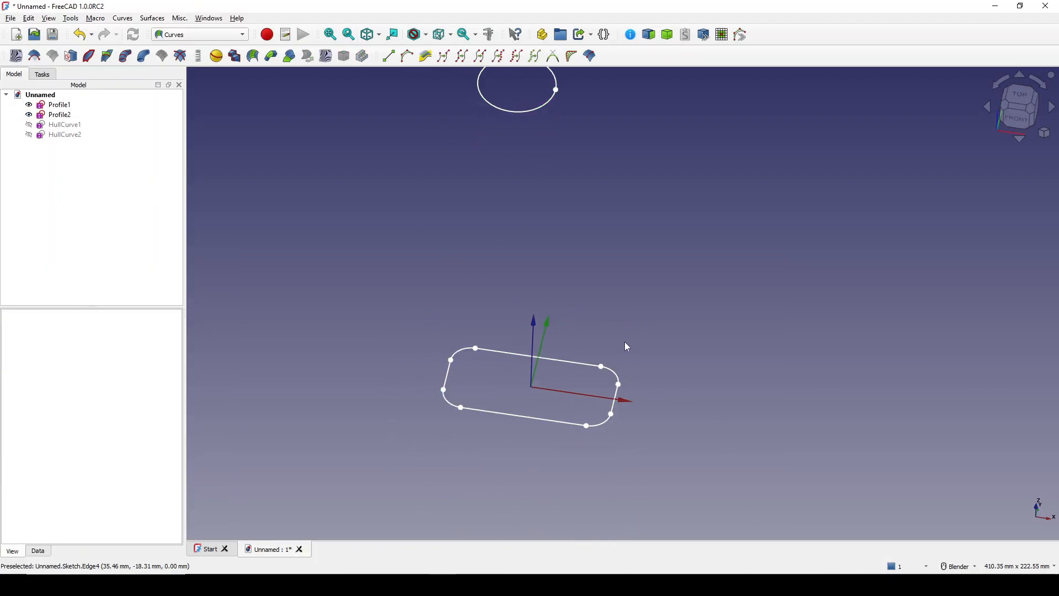
middle_click_drag(625, 342, 622, 334, "shift")
middle_click_drag(388, 269, 397, 275)
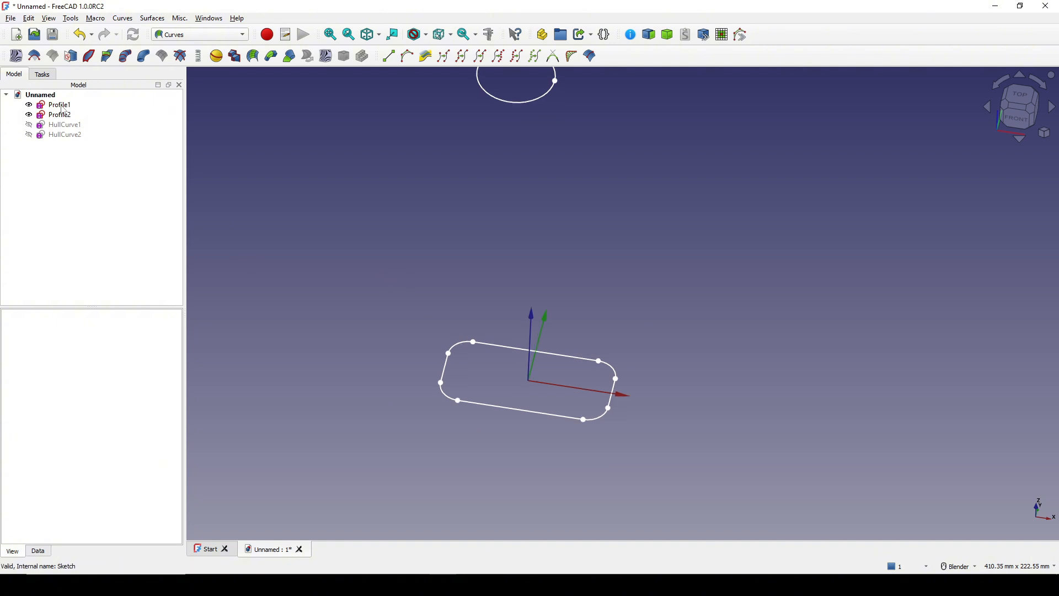
Step: Duplicate the Profile1 sketch in the same document
left_click(38, 105)
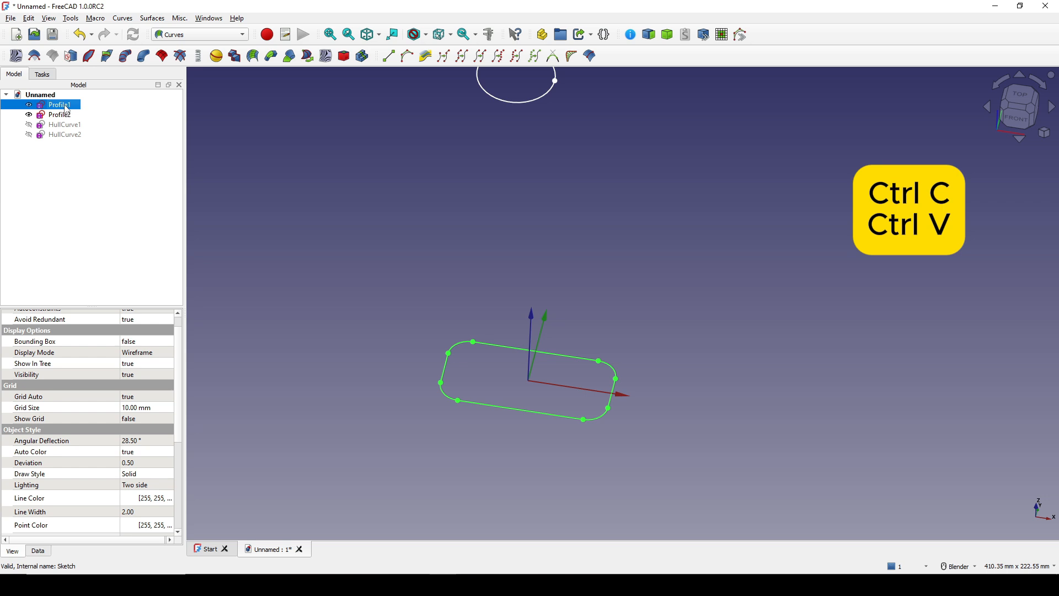
key("ctrl+v")
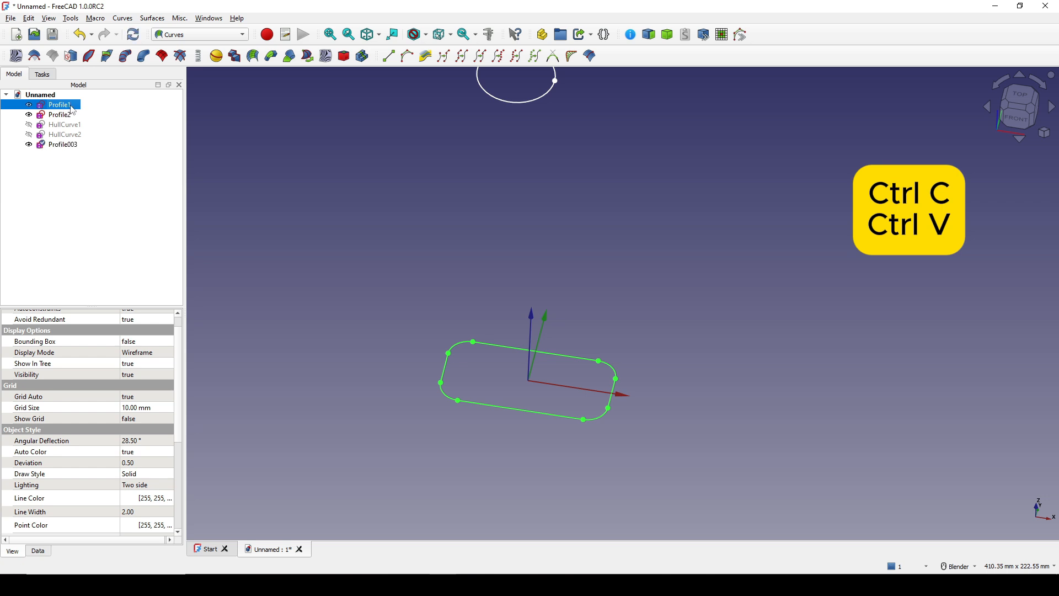
left_click(64, 147)
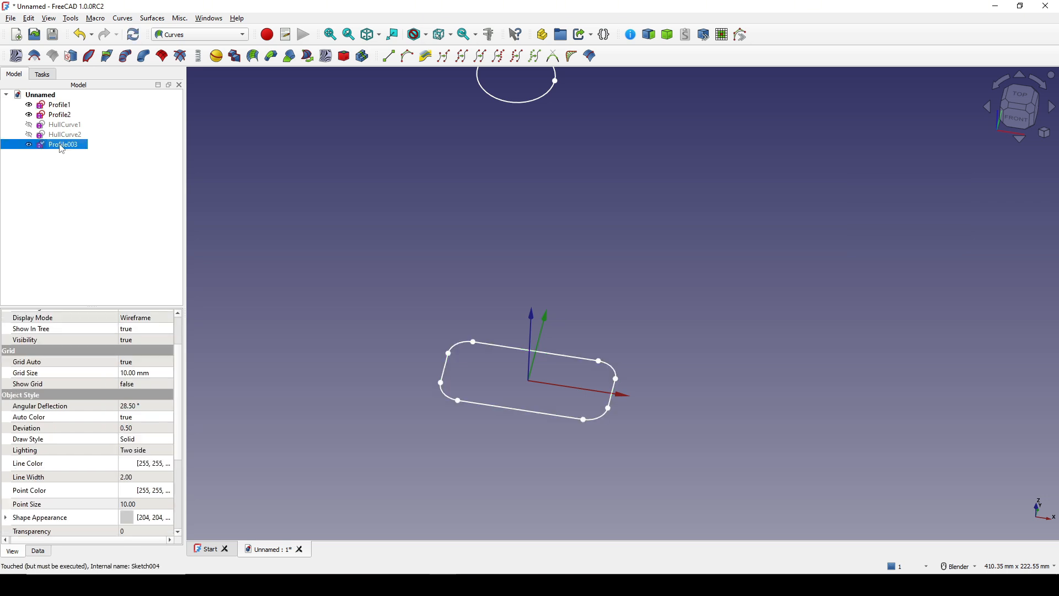
left_click(56, 106)
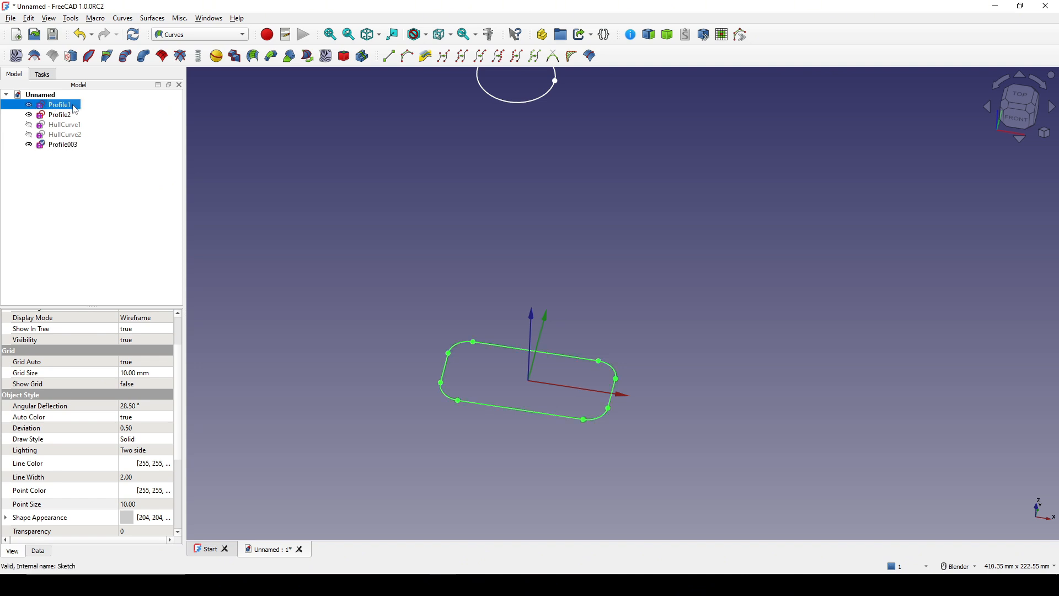
left_click(66, 146)
Step: Open the Profile003 sketch for editing and convert the rounded rectangle's right vertical line to construction geometry
double_click(66, 145)
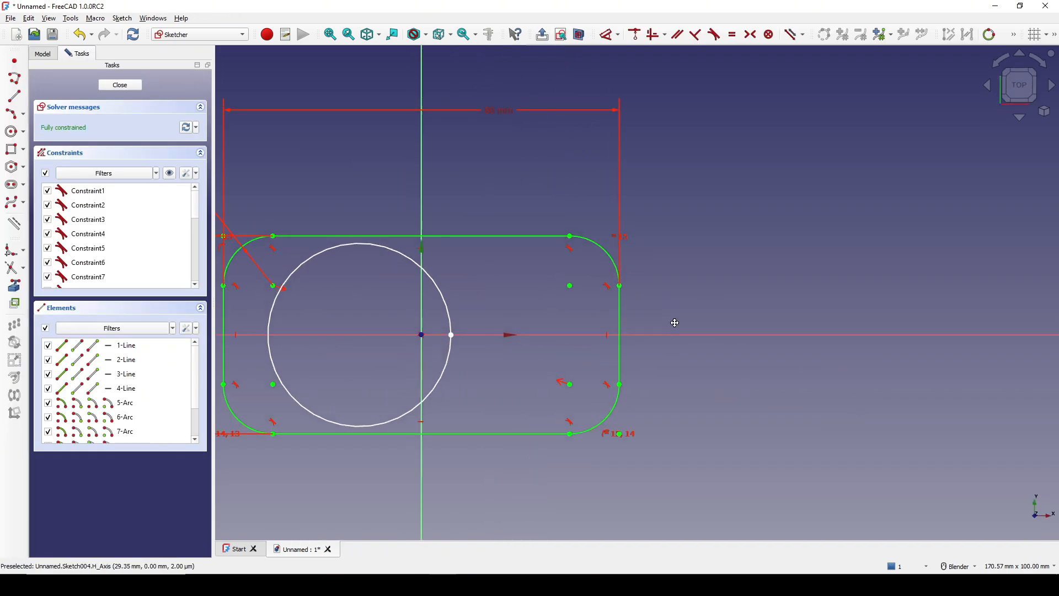
scroll(645, 379, "down", 2)
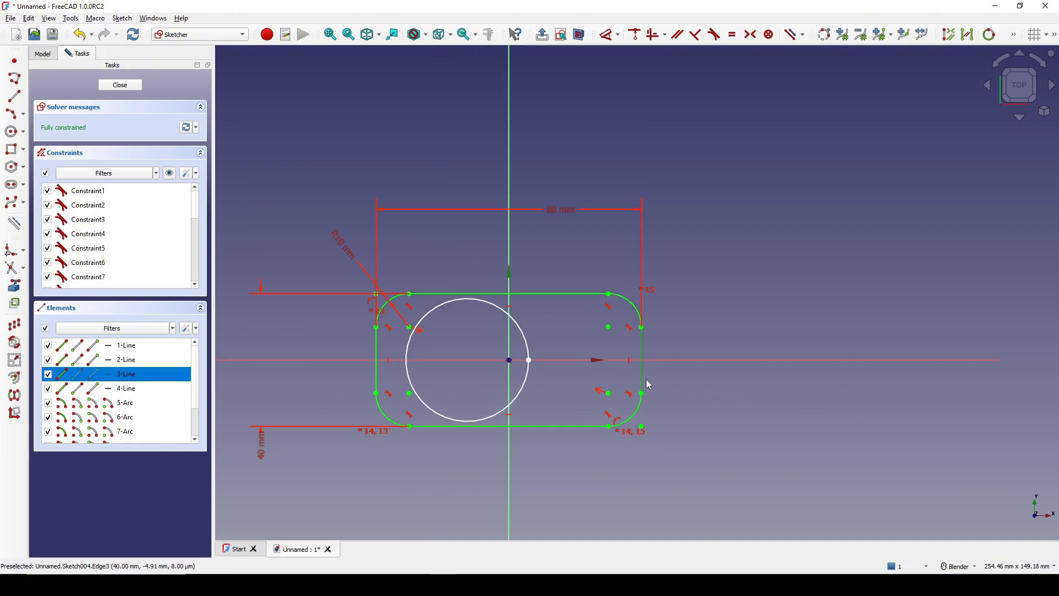
key("g")
key("n")
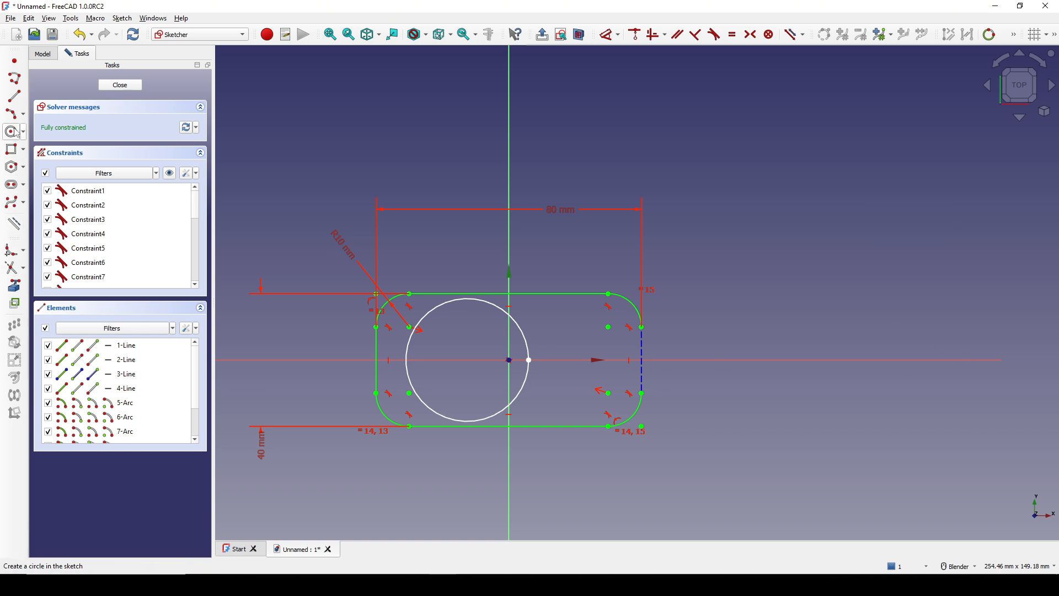
Step: Draw a two-segment polyline joining the construction line's ends through a point on the horizontal axis about 59 mm right of the origin
left_click(15, 82)
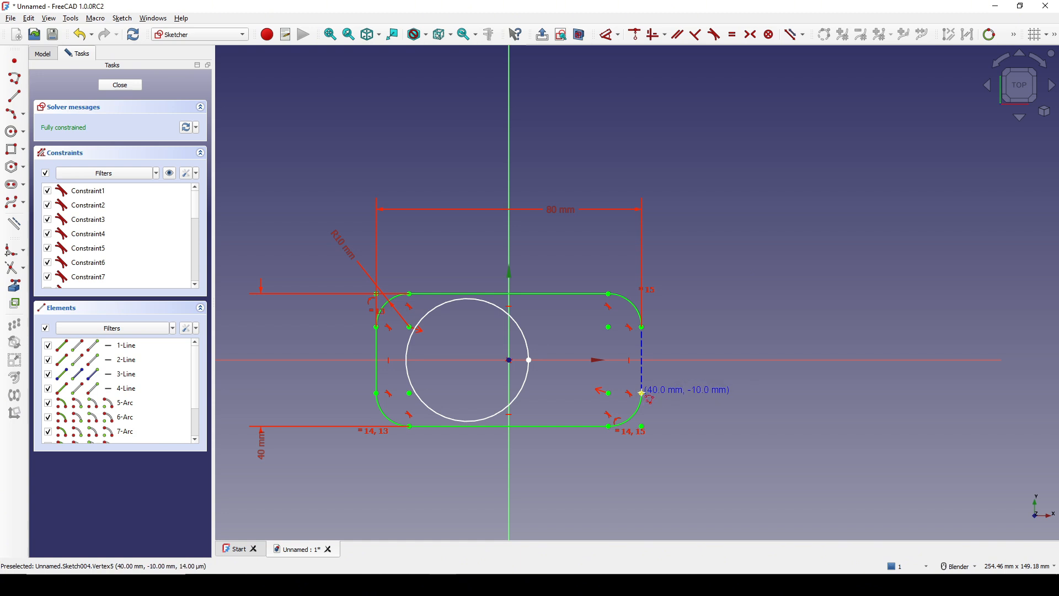
left_click(642, 393)
left_click(705, 360)
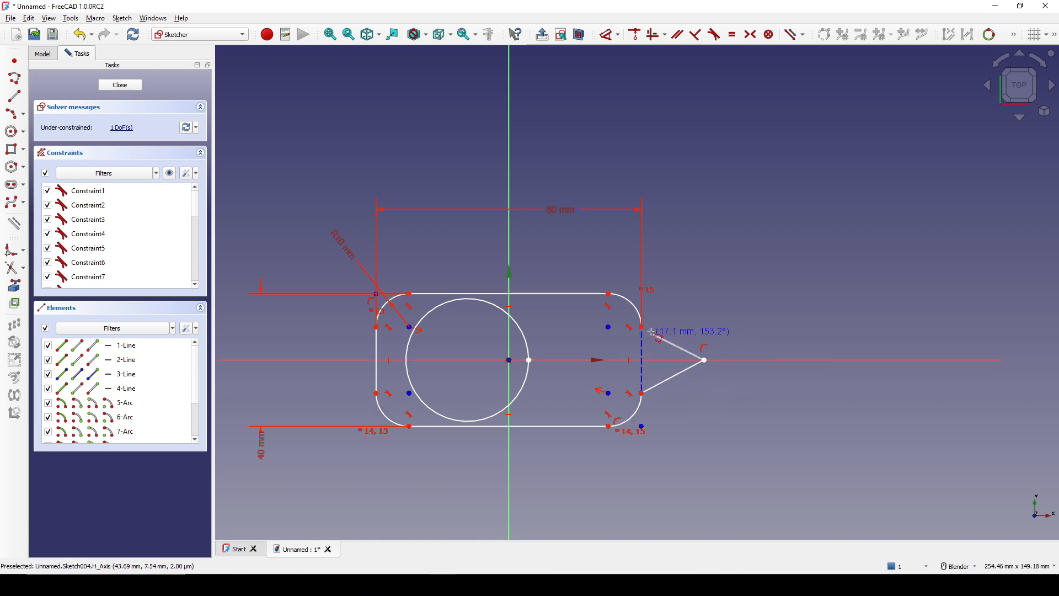
left_click(642, 327)
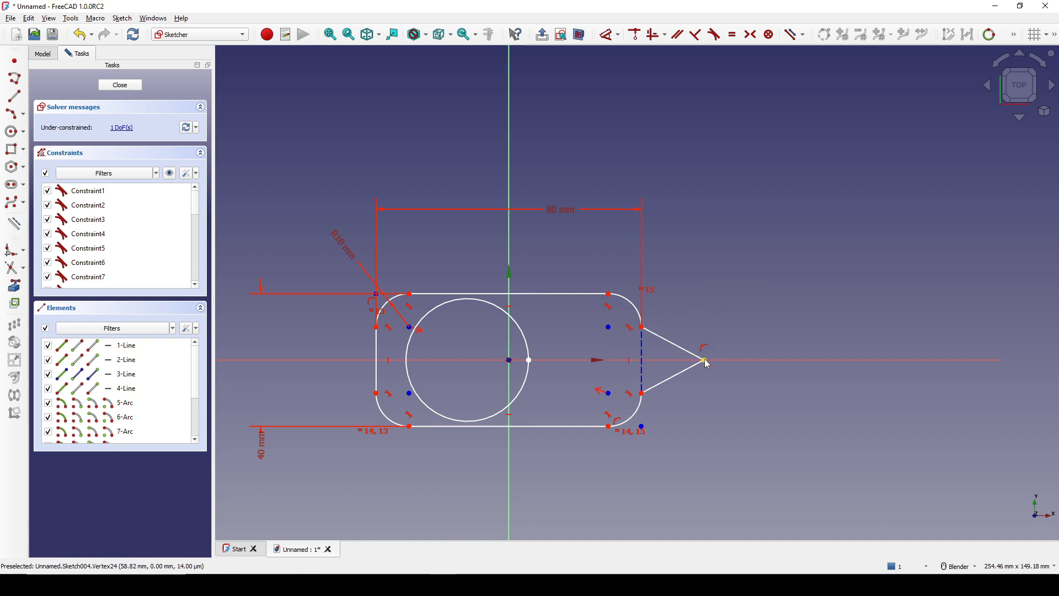
Step: Constrain the polyline's middle vertex onto the vertical construction line and close the sketch
left_click(642, 369)
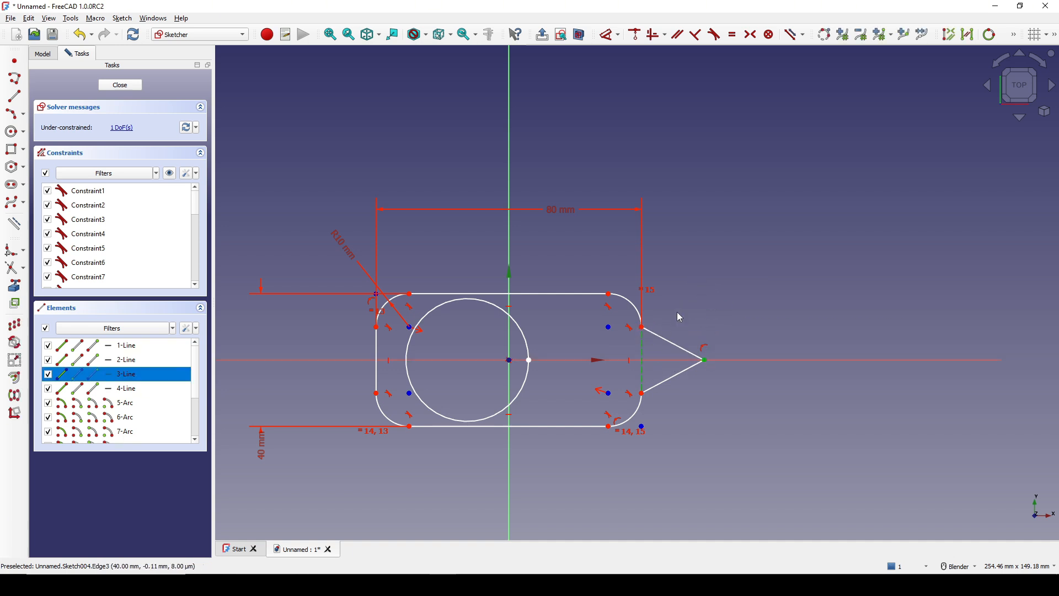
key("c")
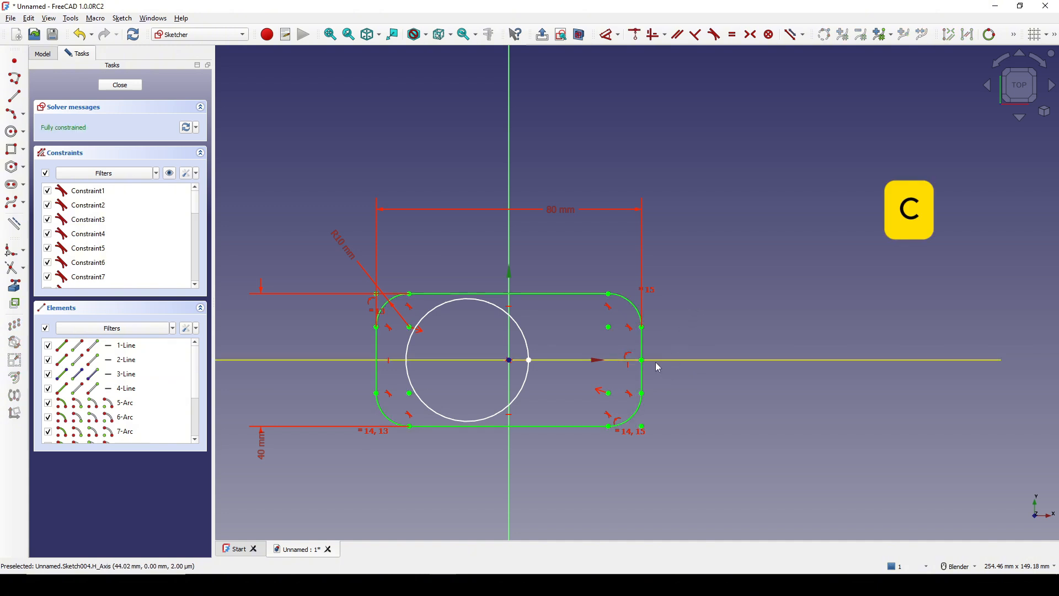
scroll(659, 367, "up", 4)
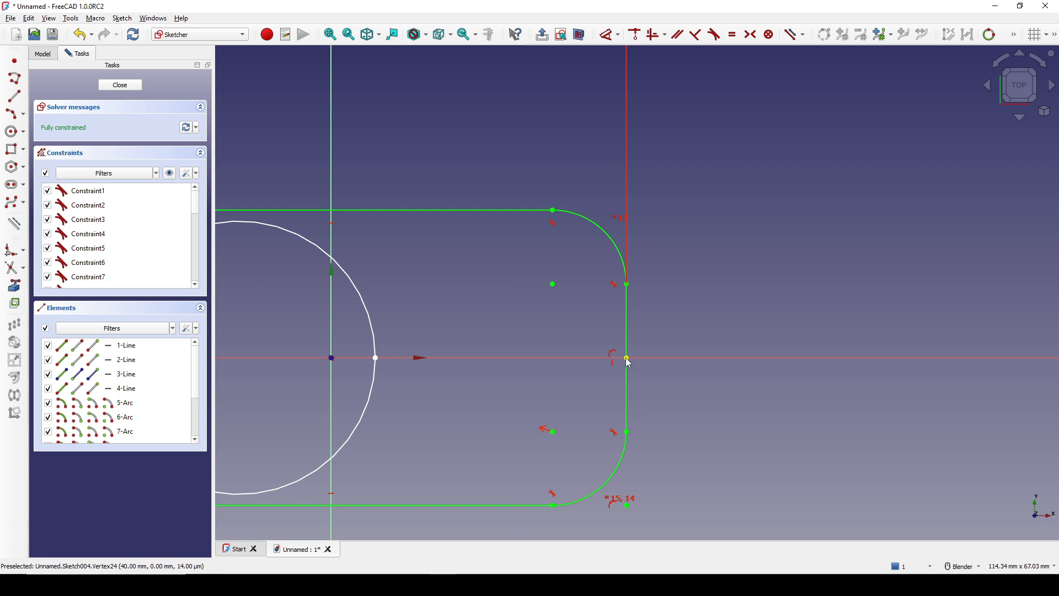
scroll(726, 369, "down", 4)
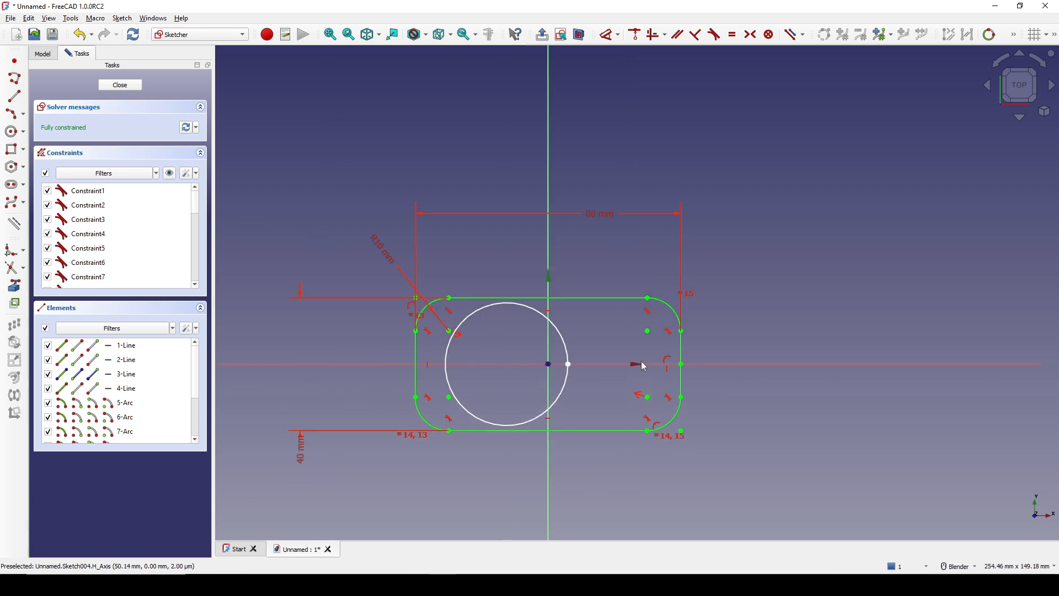
left_click(120, 85)
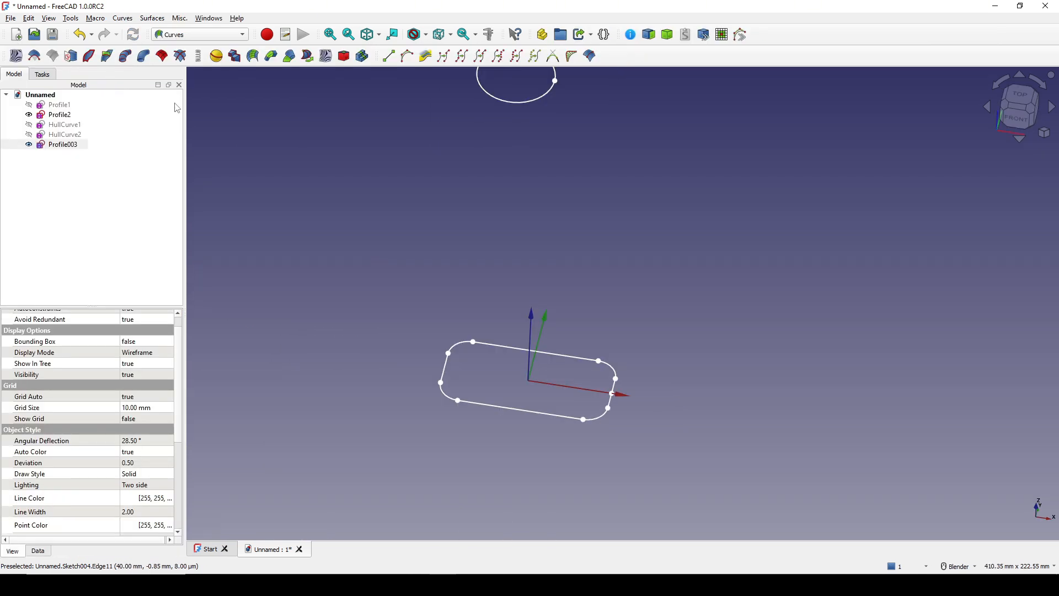
Step: Try to join all Profile003 edges into one curve, picked counterclockwise from the short segment above the X axis, plus the vertex on that axis
left_click(649, 333)
middle_click_drag(652, 330, 645, 323, "shift")
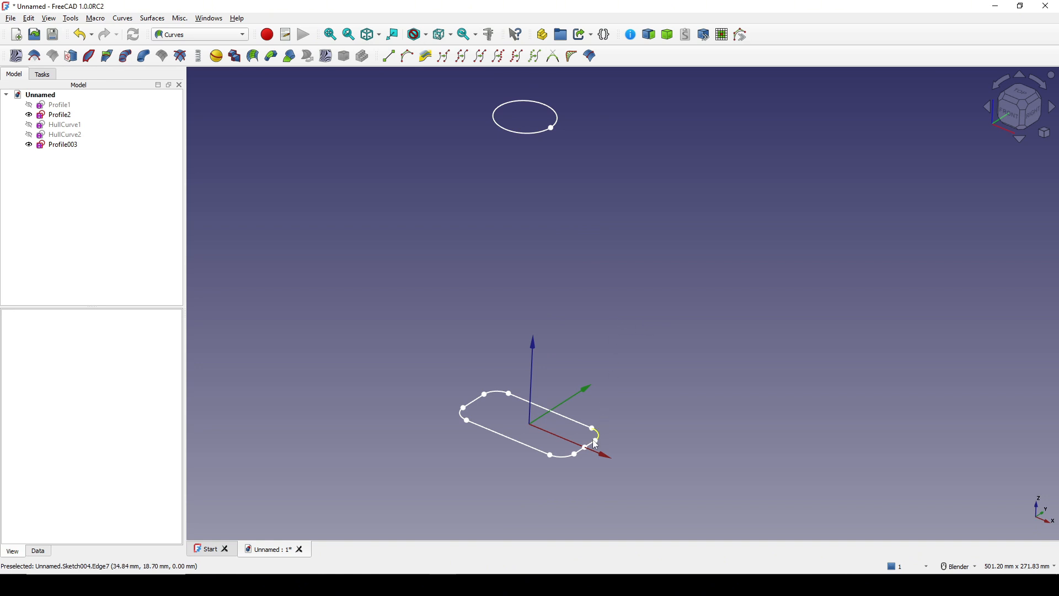
scroll(585, 454, "up", 3)
scroll(595, 452, "up", 2)
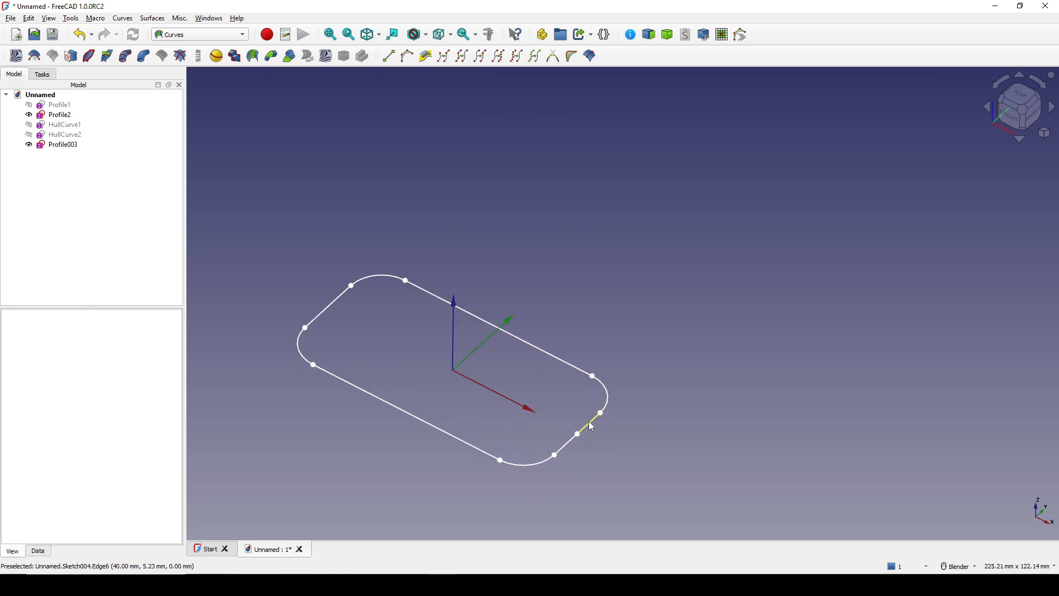
left_click(593, 428)
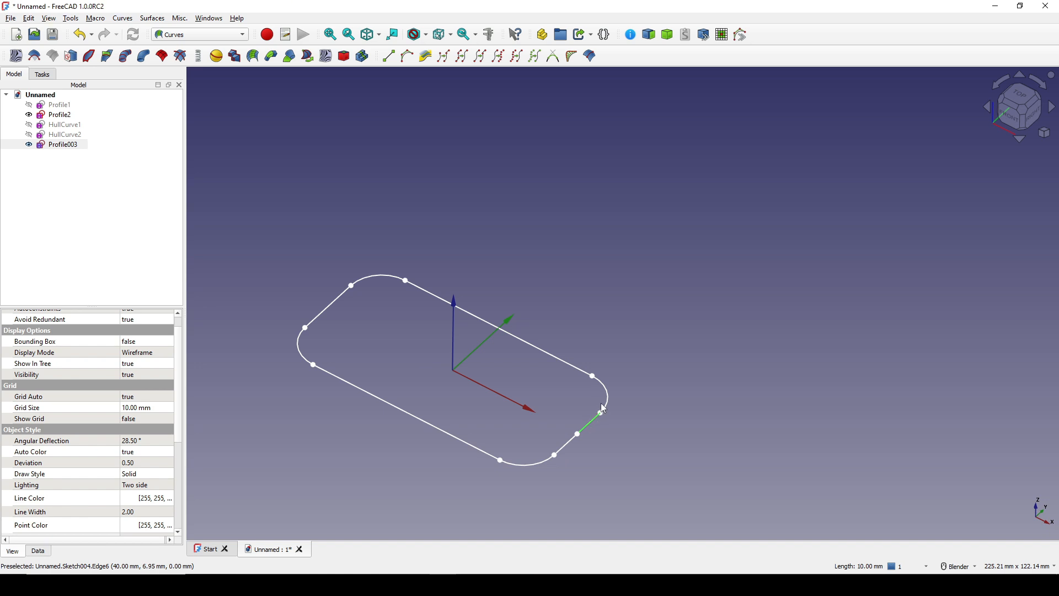
left_click(607, 404, "ctrl")
left_click(574, 367, "ctrl")
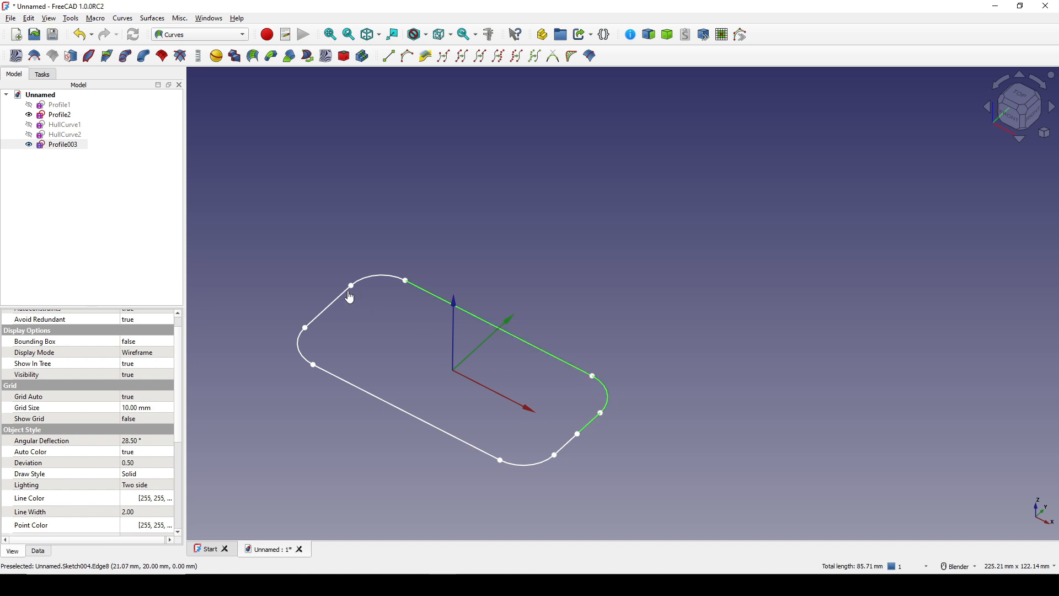
left_click(369, 280, "ctrl")
left_click(336, 305, "ctrl")
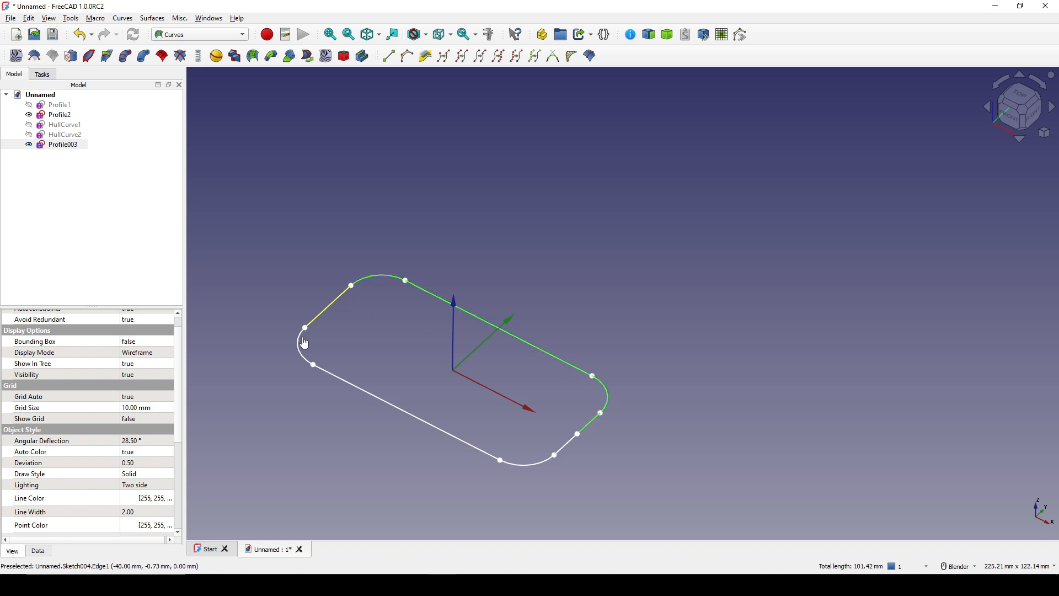
left_click(301, 355, "ctrl")
left_click(338, 378, "ctrl")
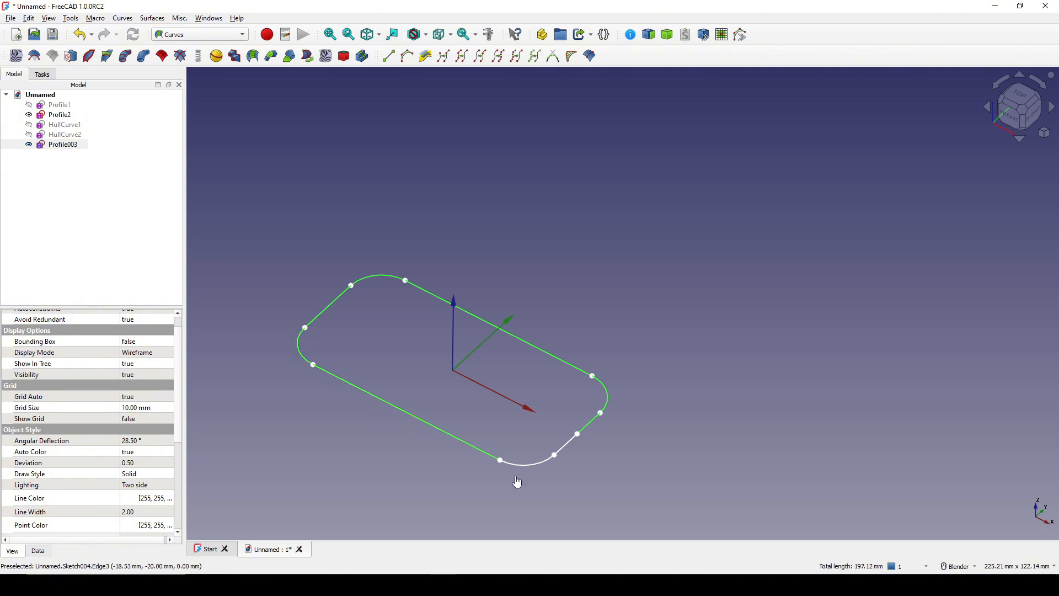
left_click(574, 466, "ctrl")
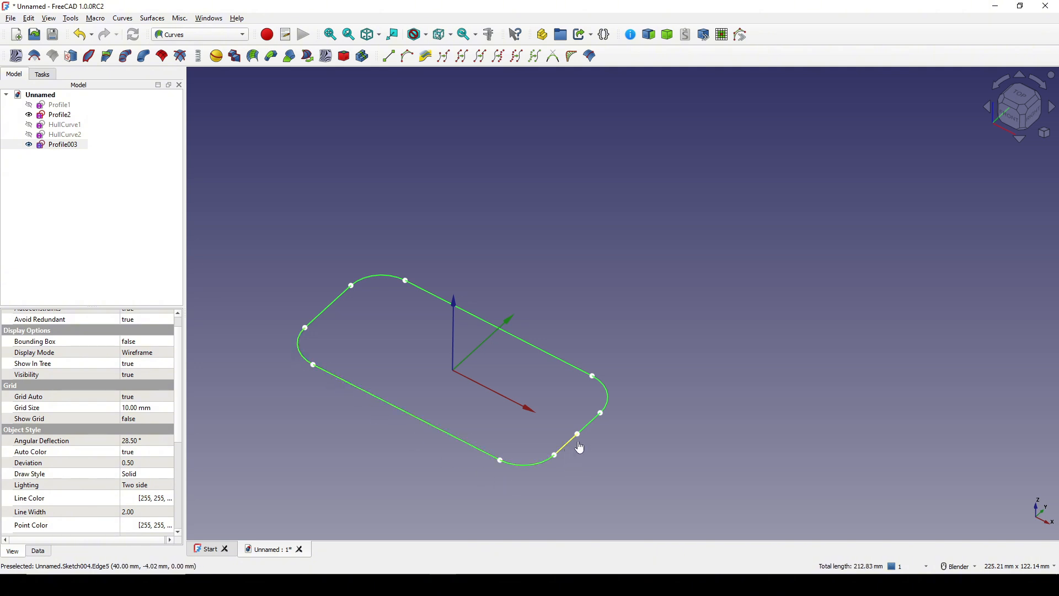
scroll(586, 446, "up", 2)
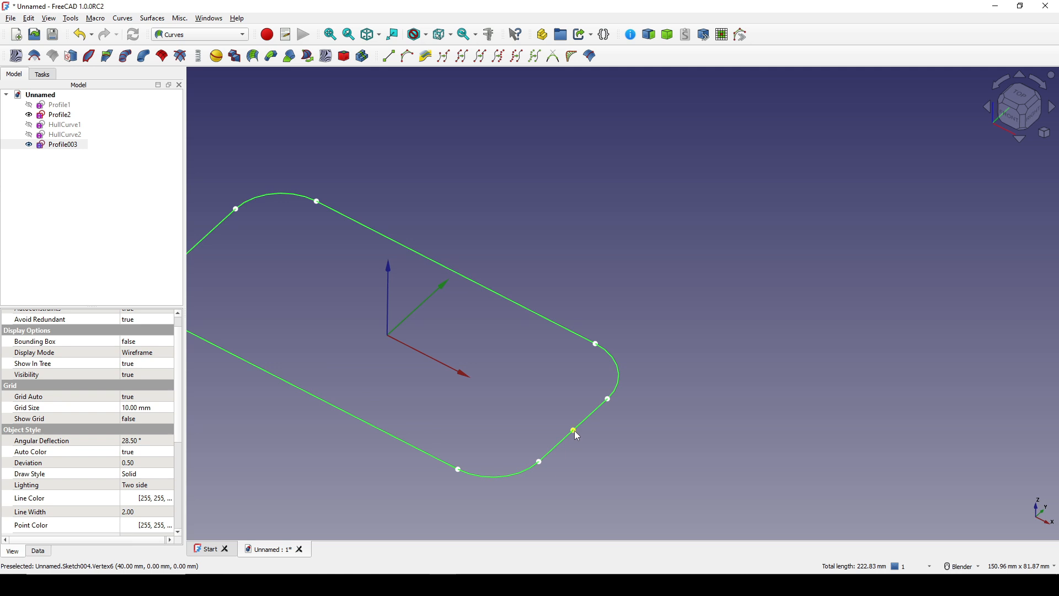
left_click(574, 430, "ctrl")
scroll(584, 431, "down", 2)
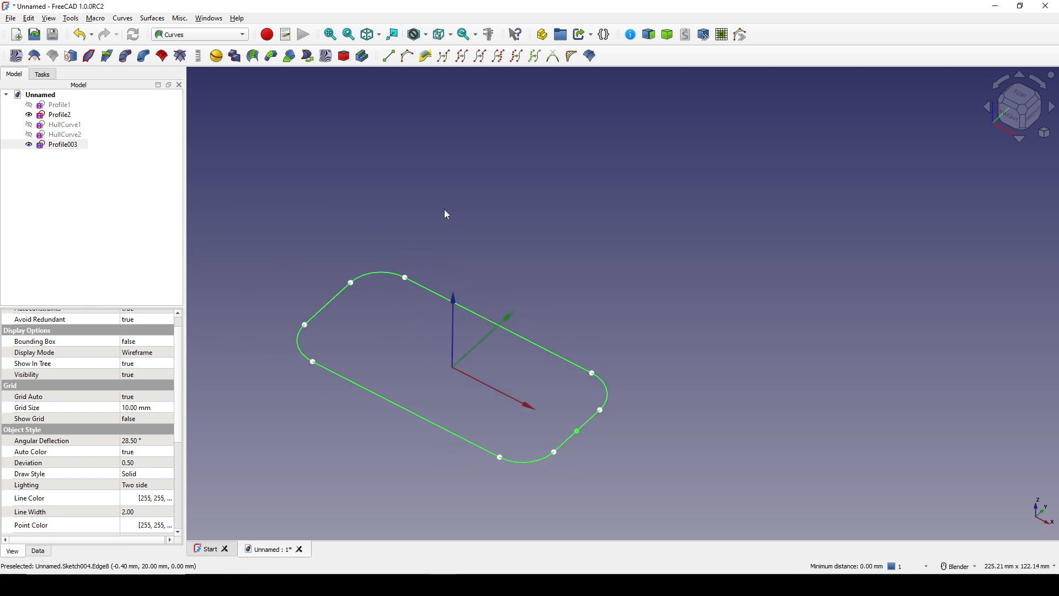
left_click(444, 56)
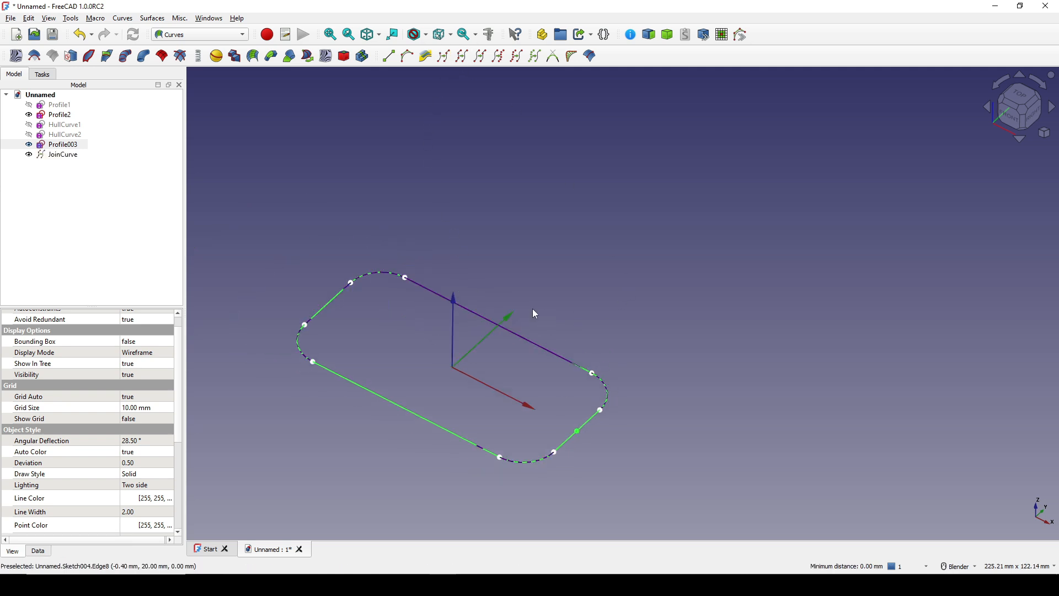
Step: Hide the Profile003 sketch so only the joined curve represents the rounded rectangle
middle_click_drag(636, 327, 656, 331, "shift")
left_click(74, 144)
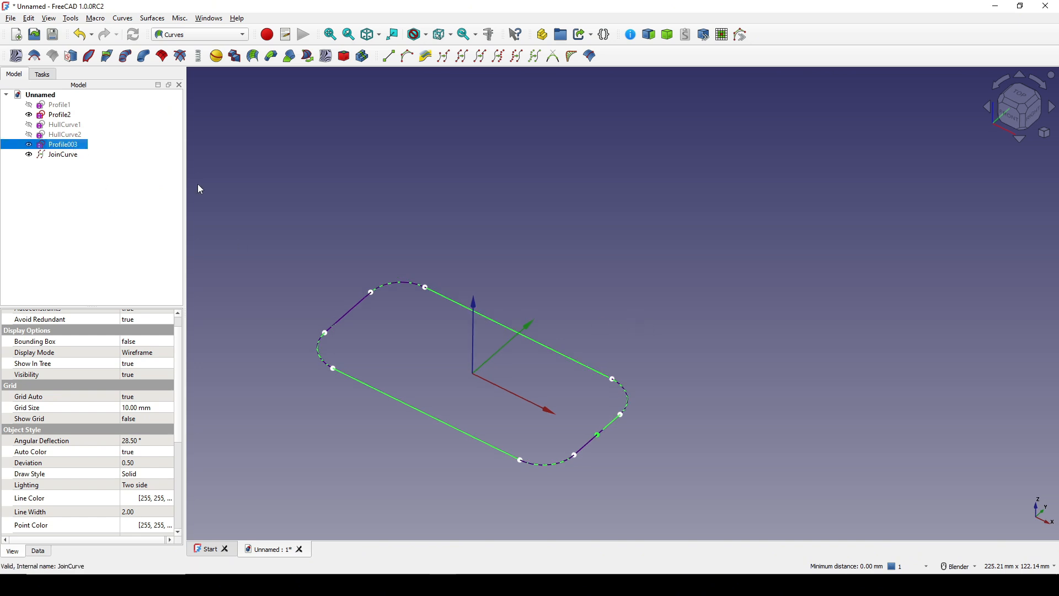
key("space")
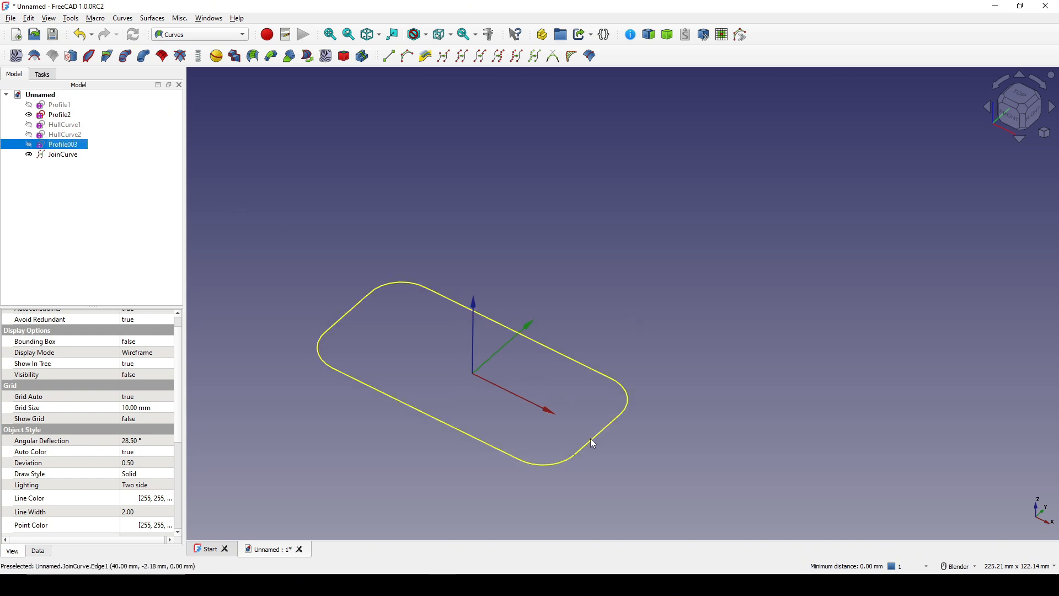
Step: Set the joined curve's point size to 10 and check its start vertex from the top view
left_click(63, 156)
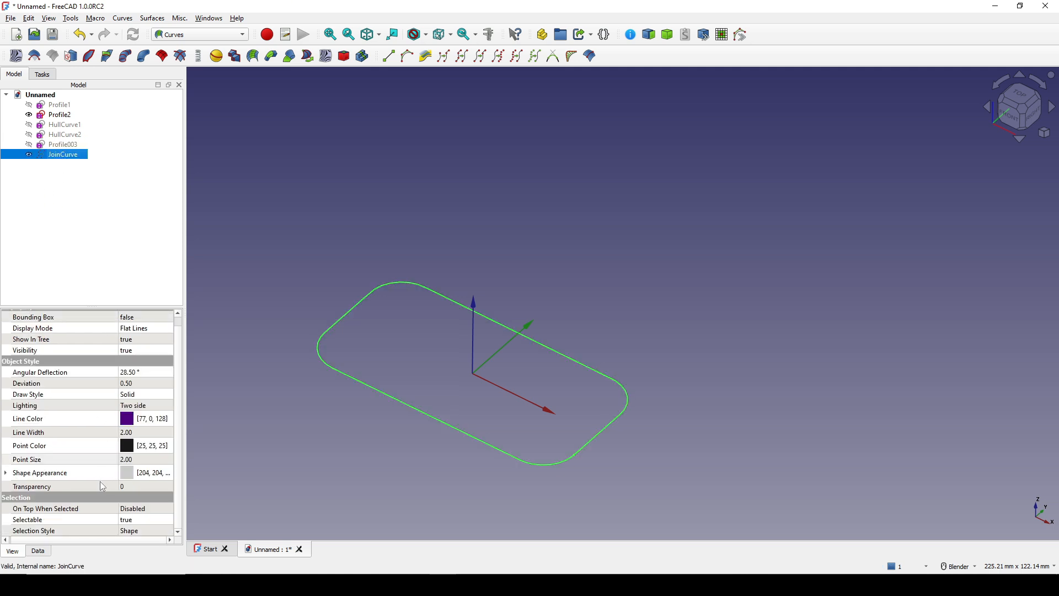
left_click(35, 462)
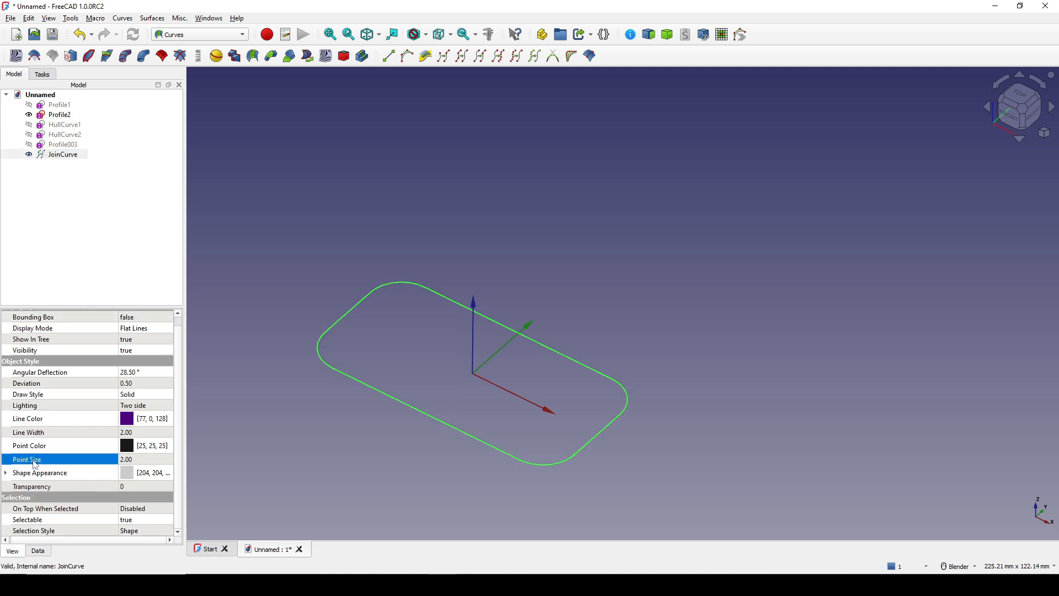
left_click(131, 461)
type("10")
left_click(94, 466)
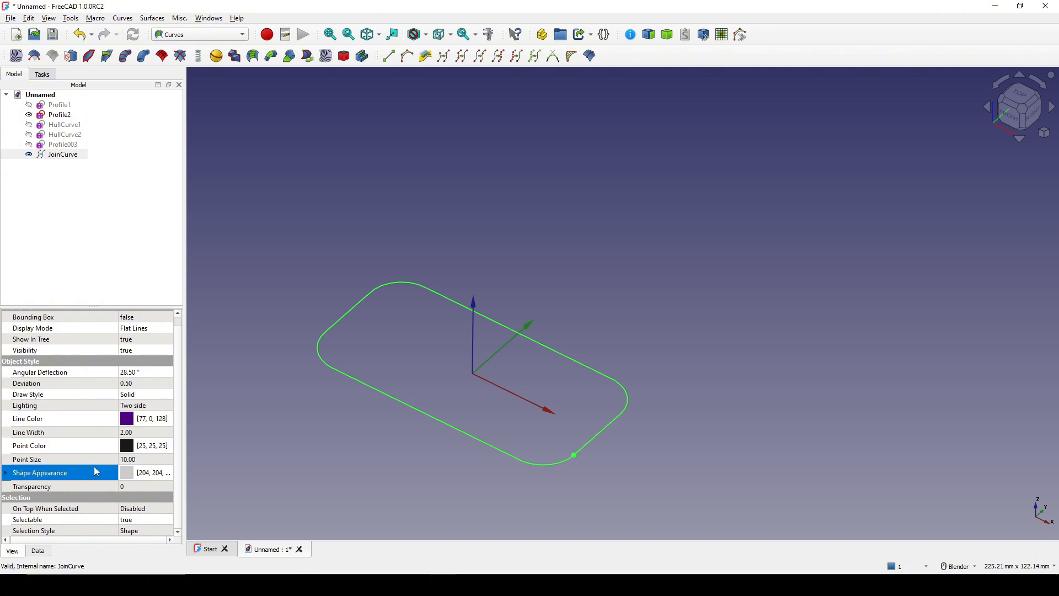
middle_click_drag(541, 440, 543, 462)
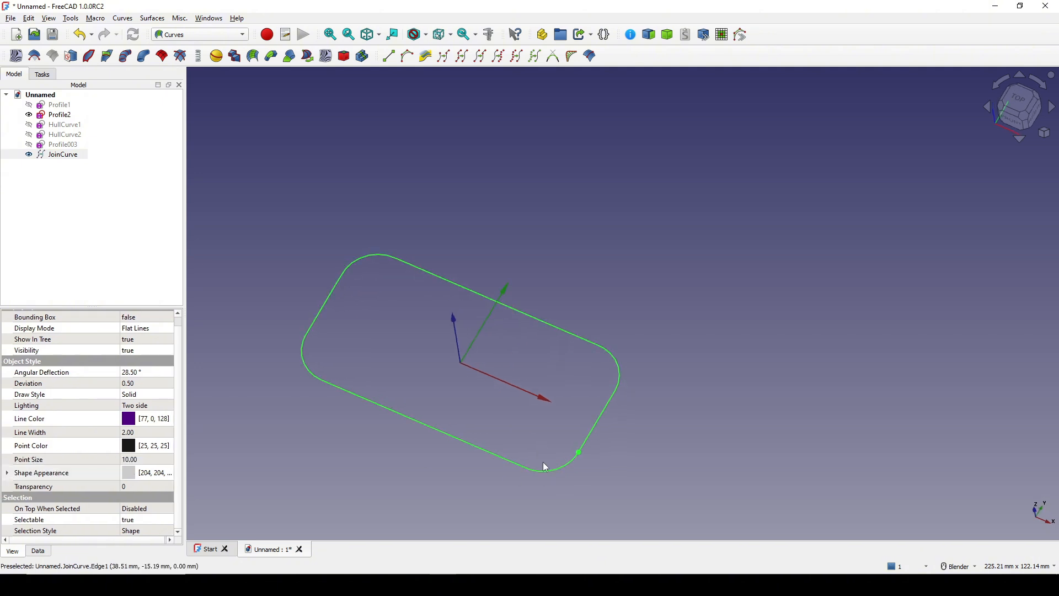
left_click(1012, 102)
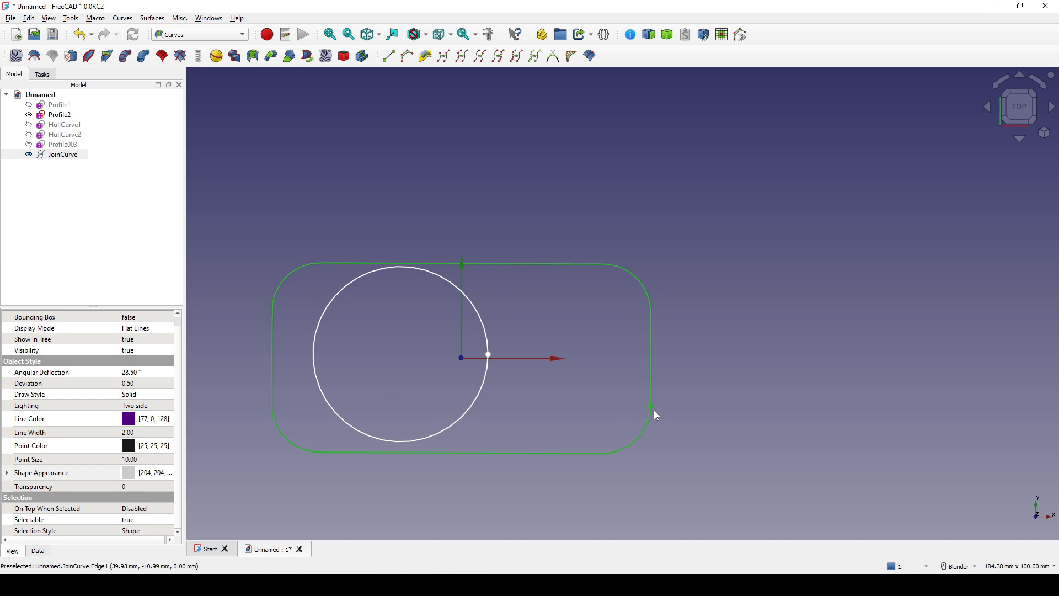
left_click(653, 406)
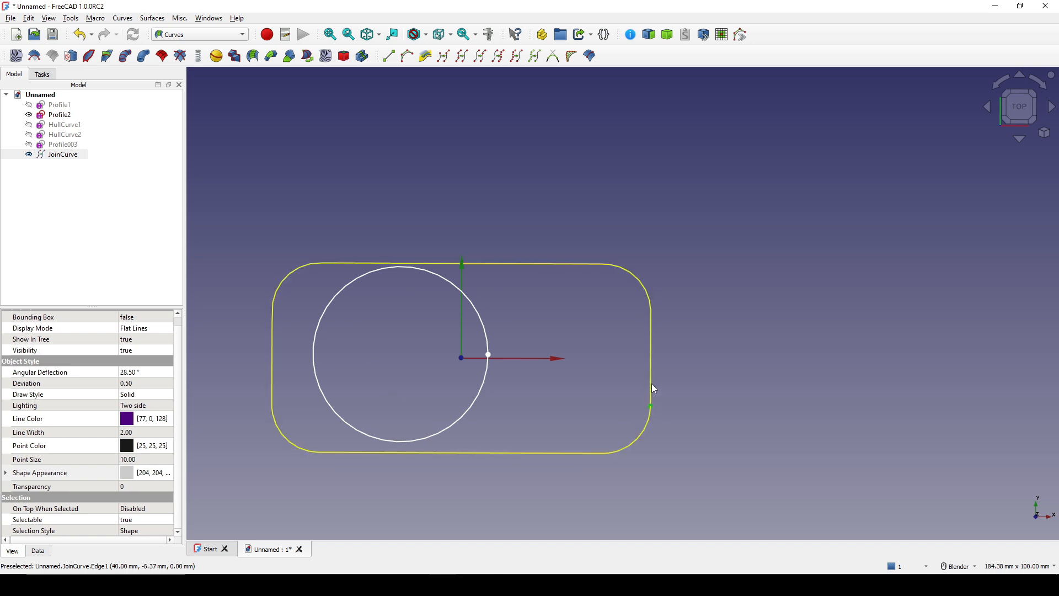
middle_click_drag(641, 438, 626, 350)
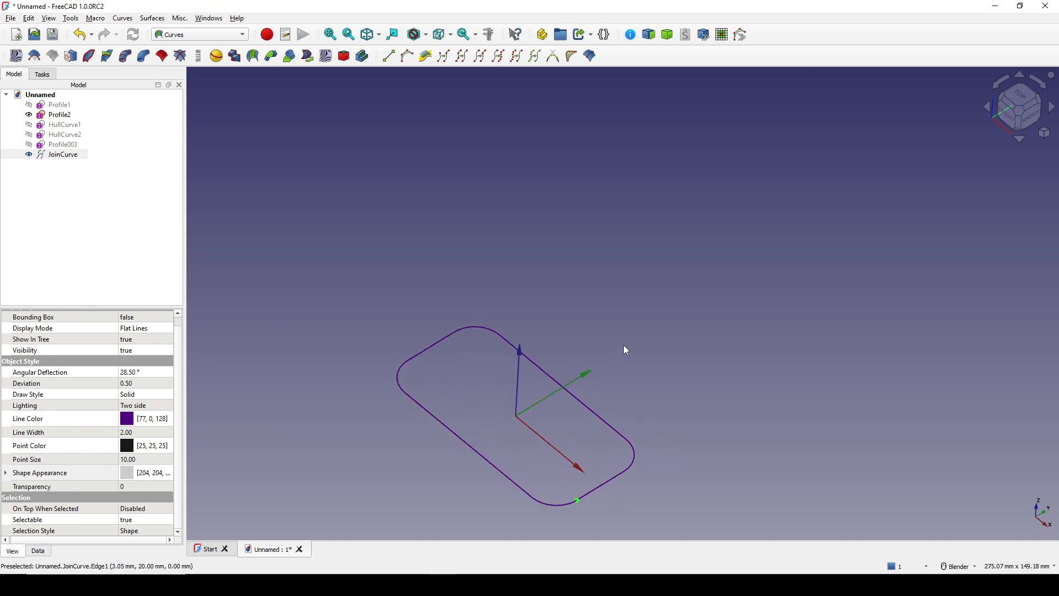
Step: Delete the joined curve and show the Profile003 sketch again
left_click(51, 156)
key("Delete")
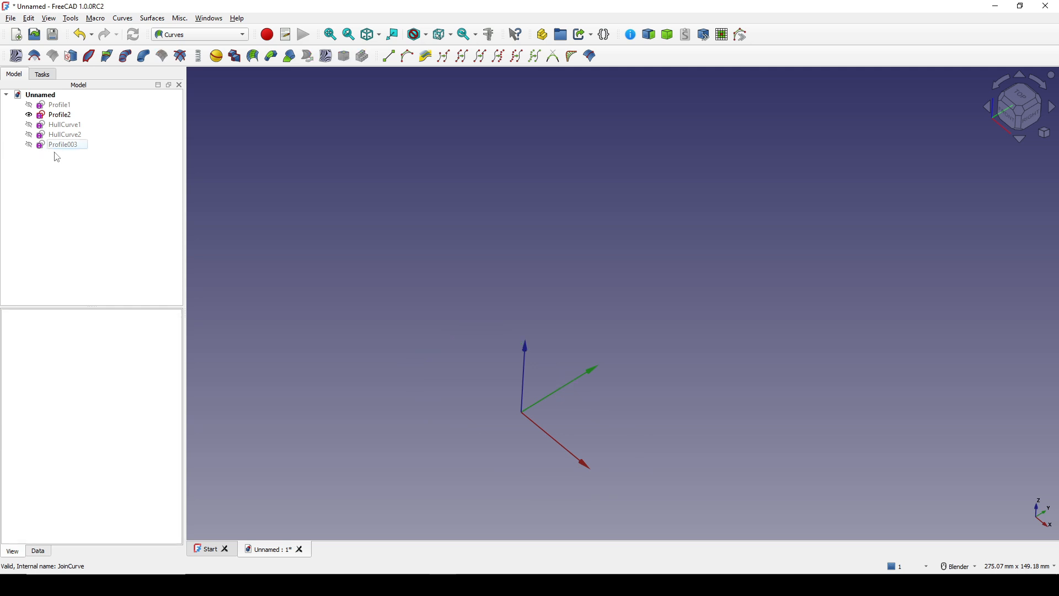
left_click(58, 147)
key("space")
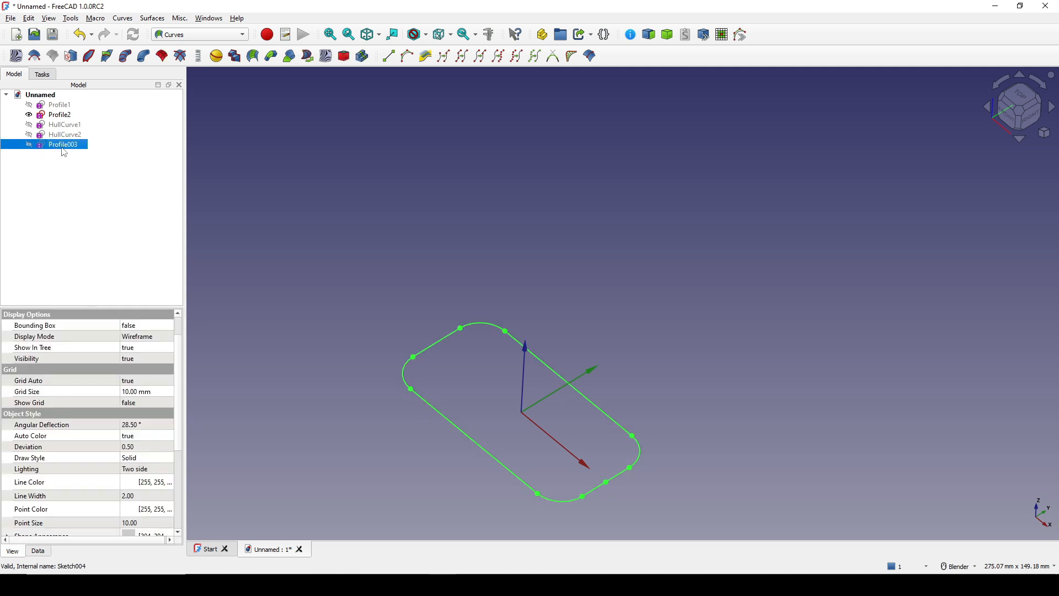
Step: Join all Profile003 edges into one curve, picked clockwise from the short segment below the X axis, and hide the sketch
left_click(684, 481)
middle_click_drag(695, 480, 727, 460)
scroll(614, 476, "up", 1)
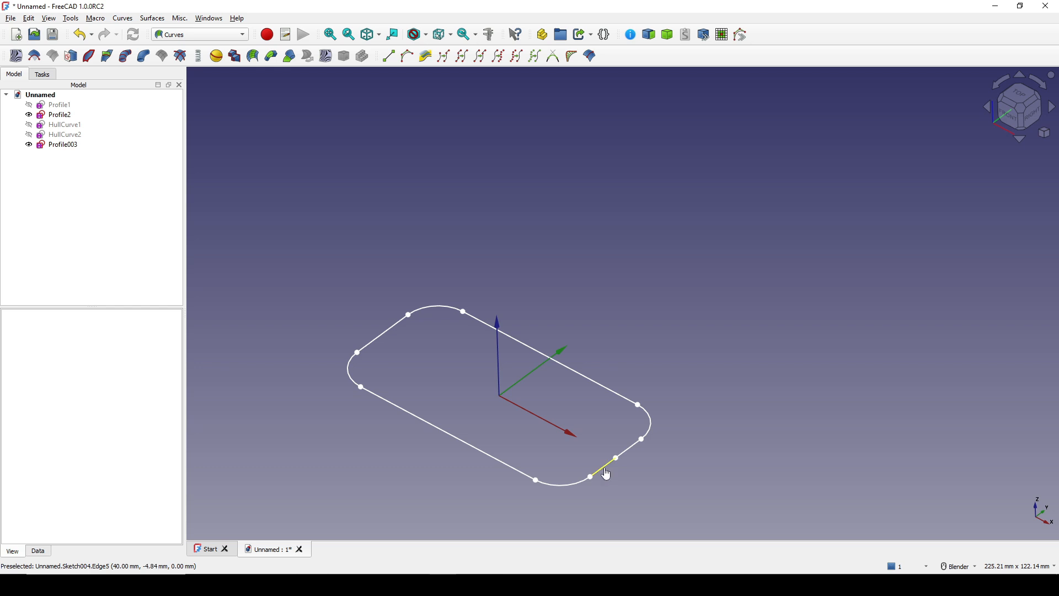
left_click(604, 469)
left_click(574, 485, "ctrl")
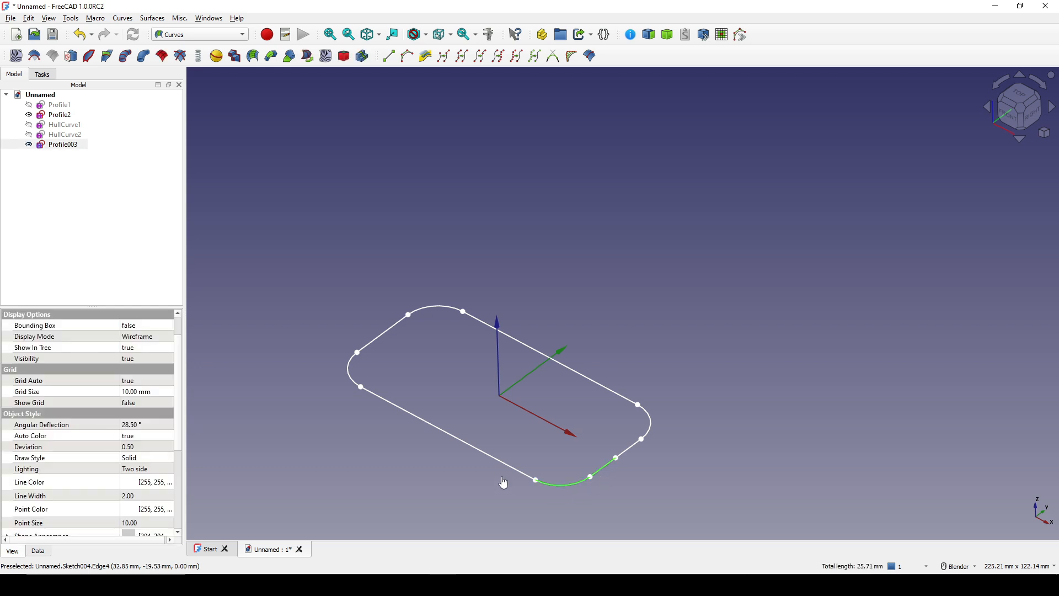
left_click(500, 462, "ctrl")
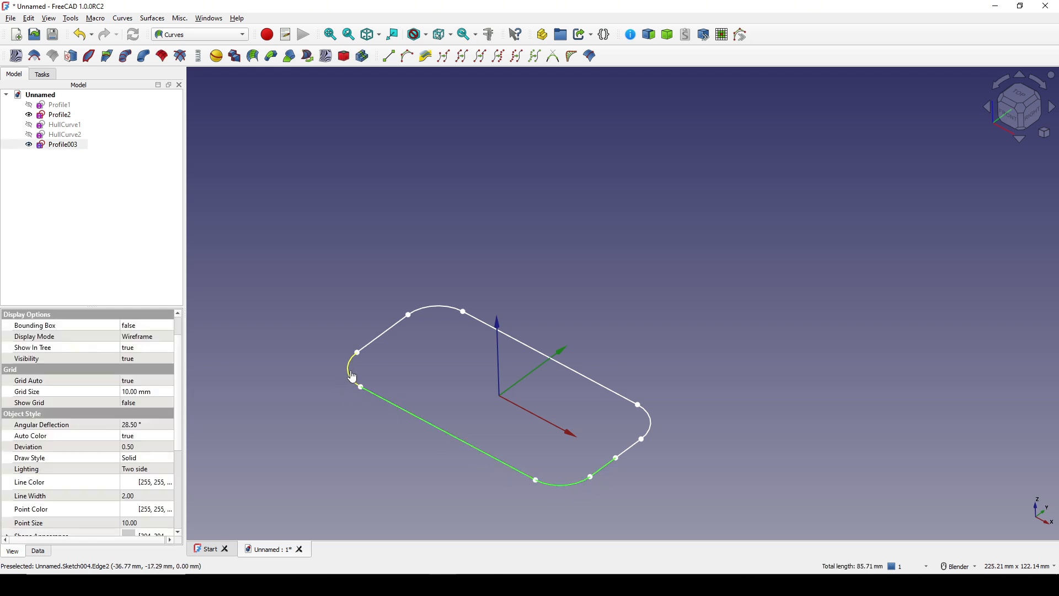
left_click(349, 376, "ctrl")
left_click(372, 347, "ctrl")
left_click(428, 307, "ctrl")
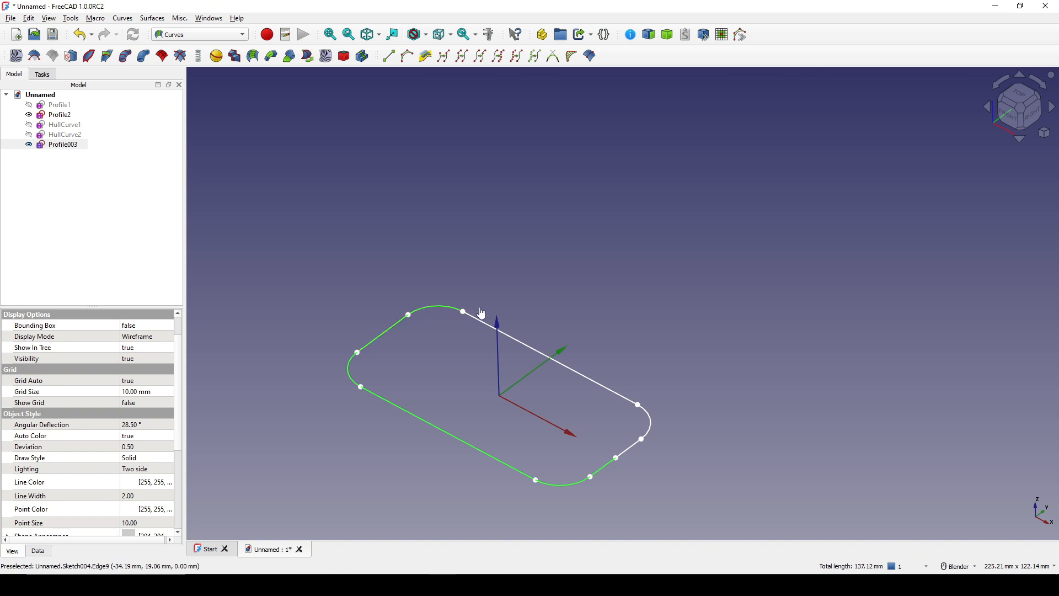
left_click(593, 375, "ctrl")
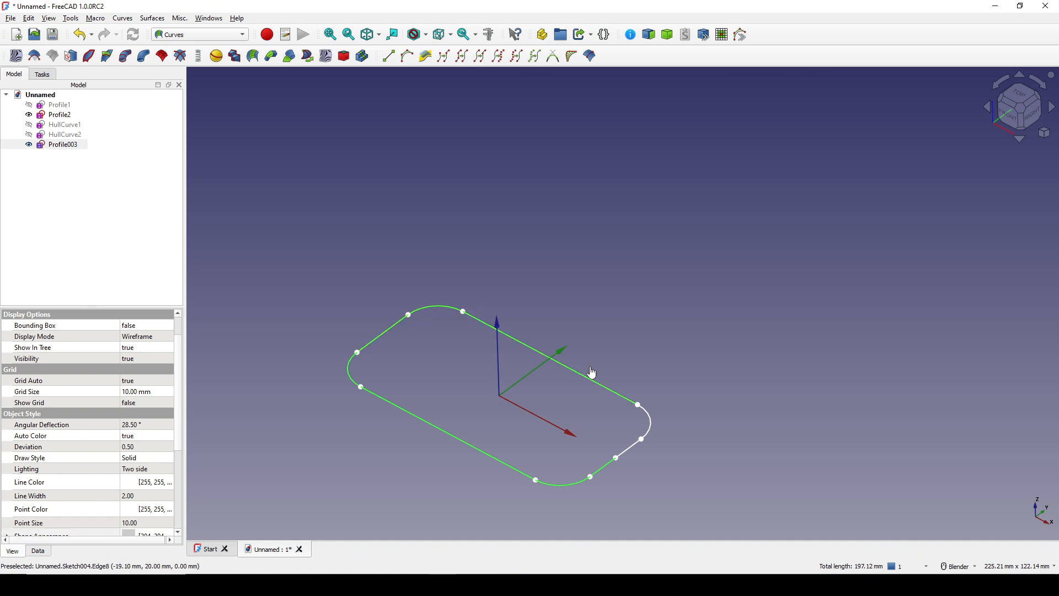
left_click(651, 428, "ctrl")
left_click(630, 449, "ctrl")
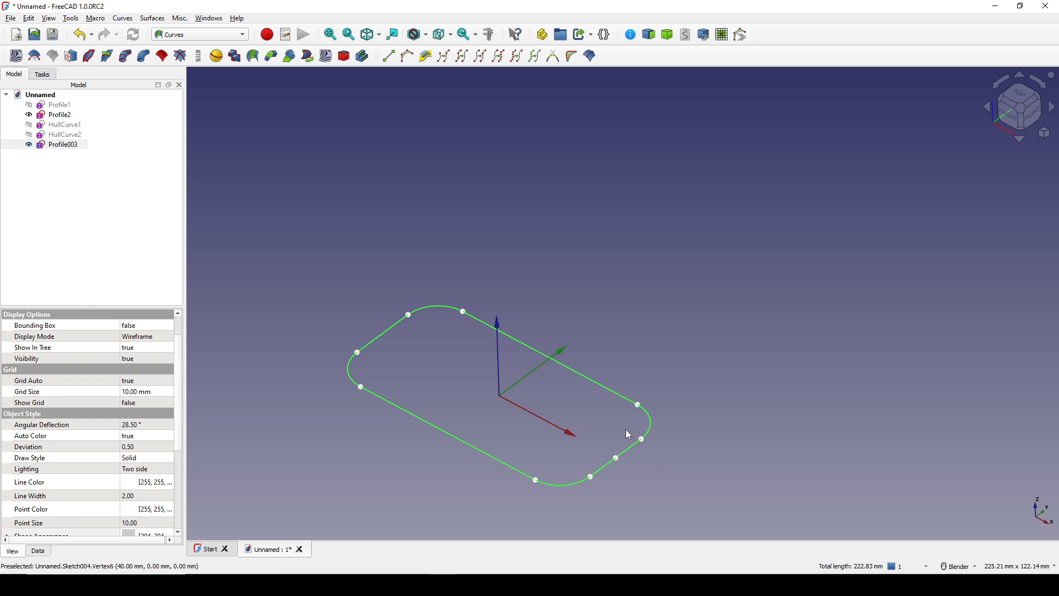
left_click(462, 56)
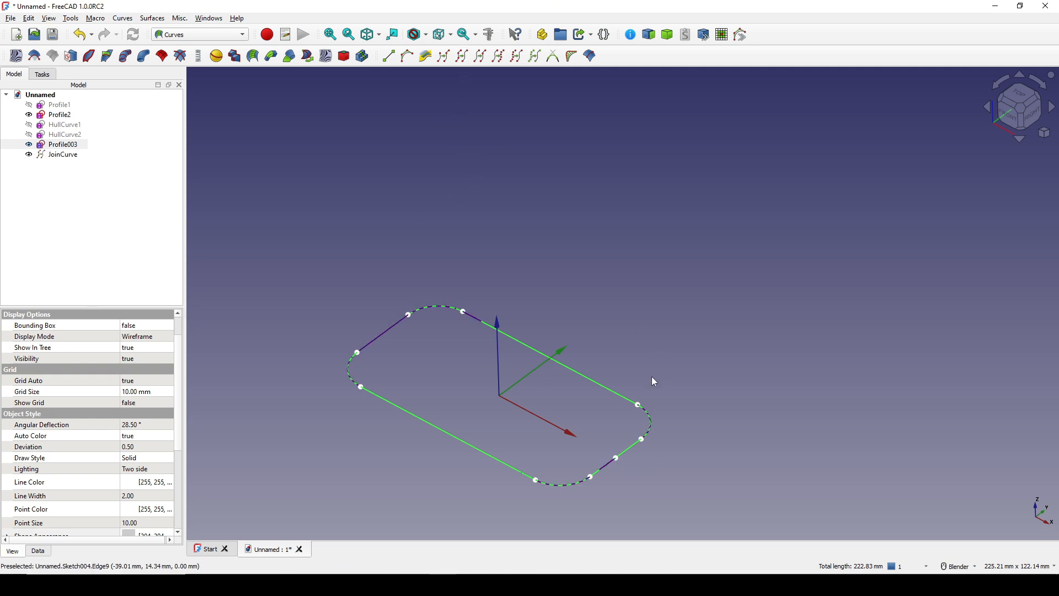
key("space")
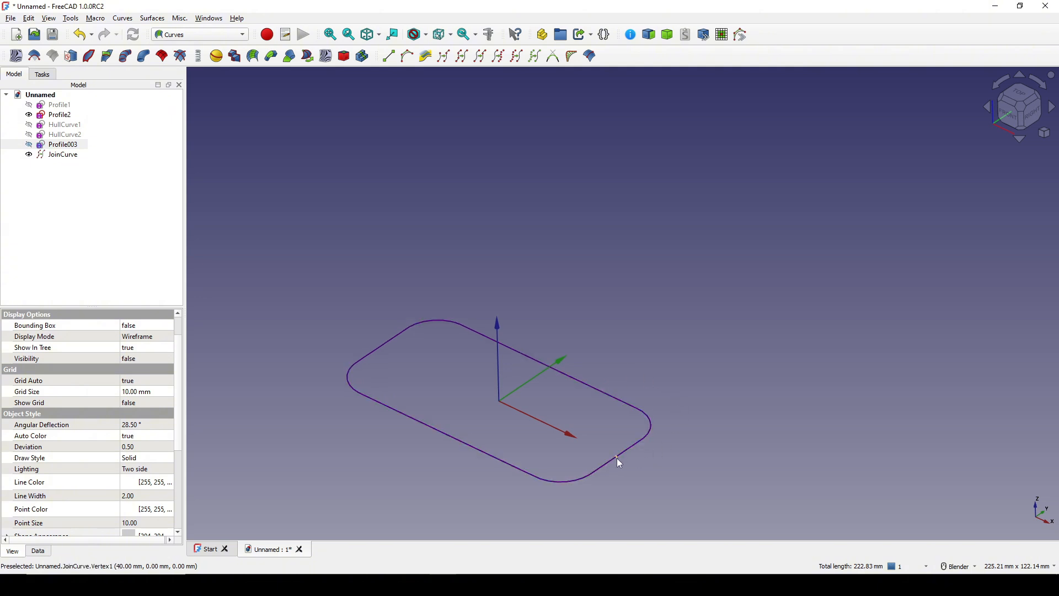
Step: Examine where the new joined curve's start vertex lies relative to the X axis and the circular profile's vertex
left_click(617, 459)
scroll(642, 479, "up", 2)
middle_click_drag(575, 466, 634, 482)
scroll(647, 424, "up", 4)
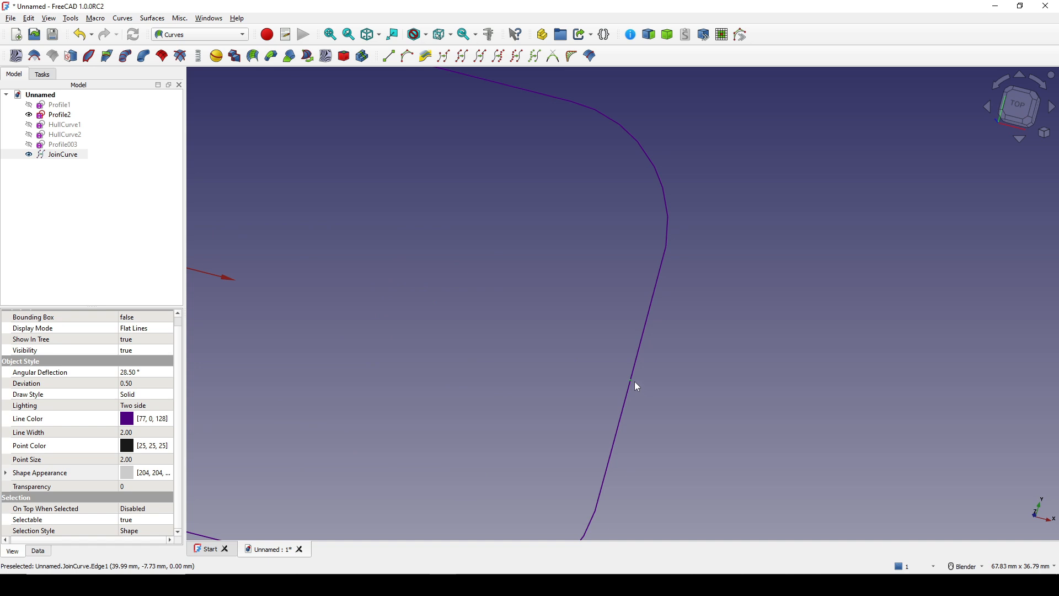
scroll(633, 383, "down", 8)
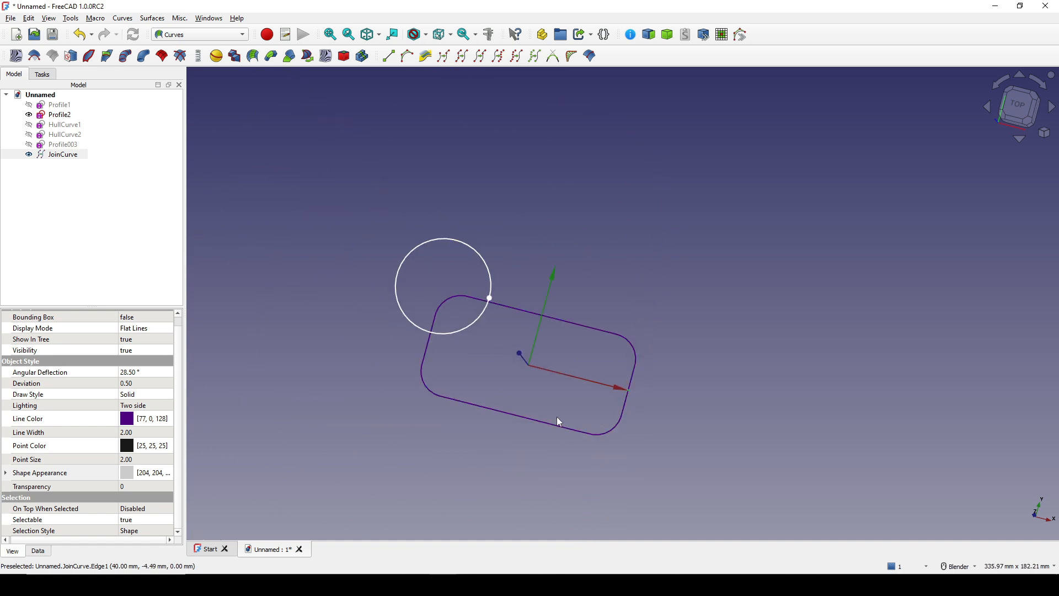
middle_click_drag(557, 416, 525, 421)
scroll(518, 369, "down", 4)
left_click(575, 352)
middle_click_drag(575, 352, 594, 345)
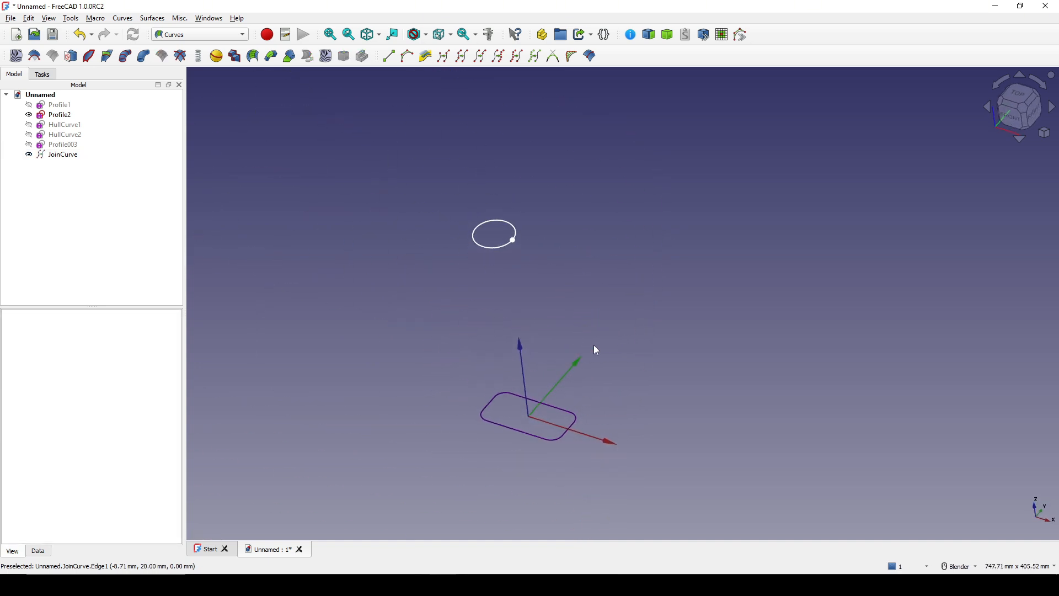
middle_click_drag(415, 322, 417, 310)
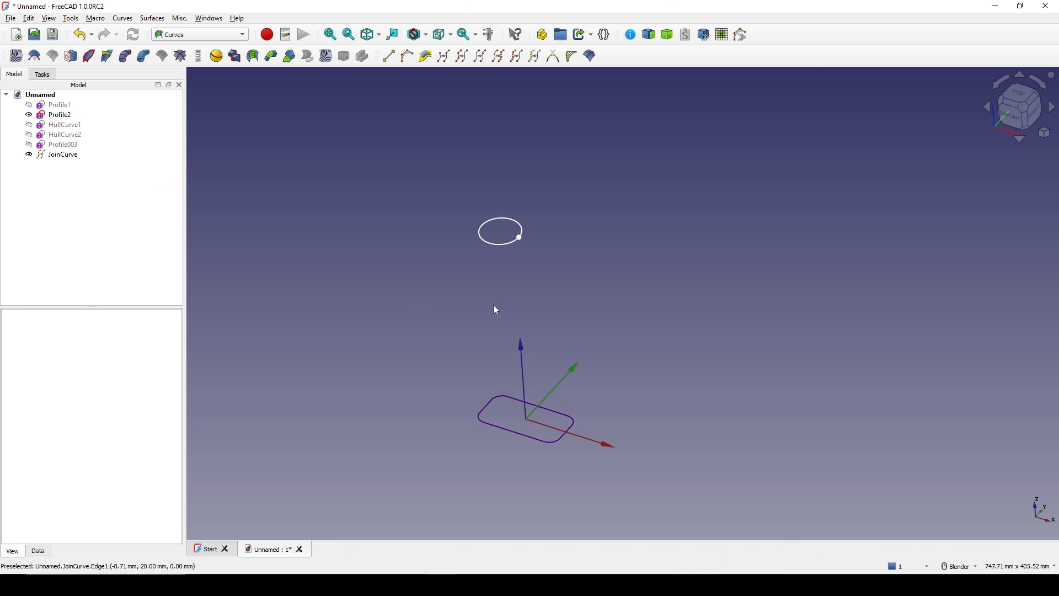
Step: Show the HullCurve1 and HullCurve2 sketches
left_click(63, 126)
left_click(62, 135, "ctrl")
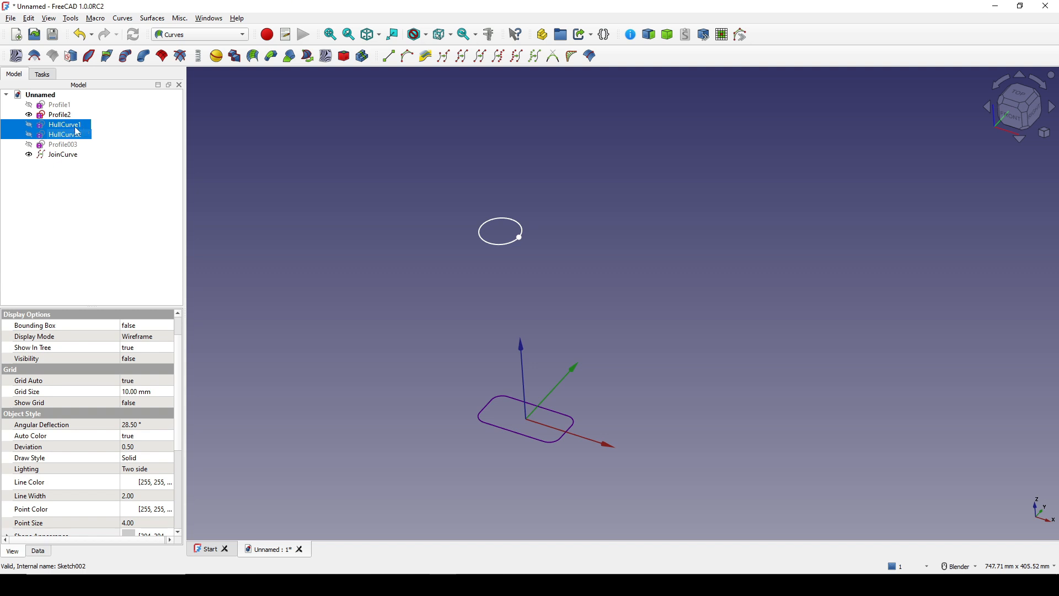
key("space")
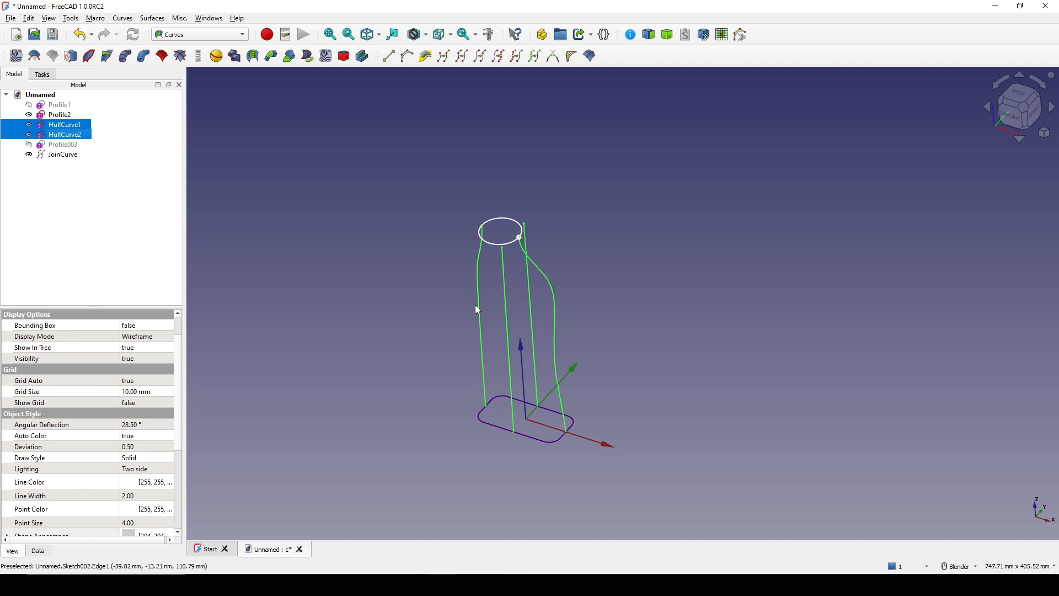
Step: In the Curved Shapes workbench, interpolate a curved segment between JoinCurve and Profile2, using HullCurve1 and HullCurve2 as hull curves
left_click(620, 264)
left_click(194, 36)
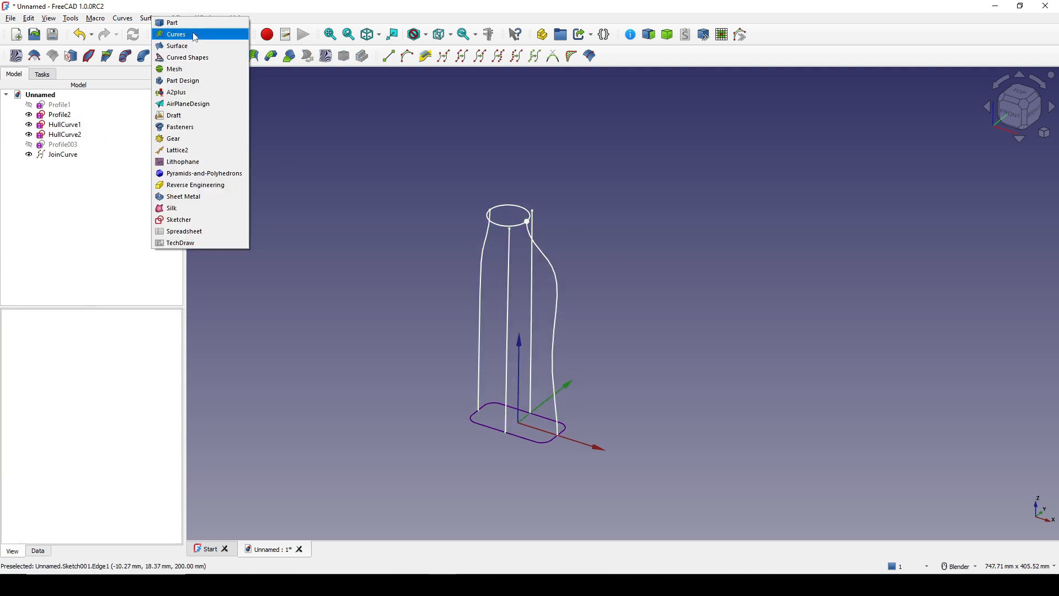
left_click(229, 61)
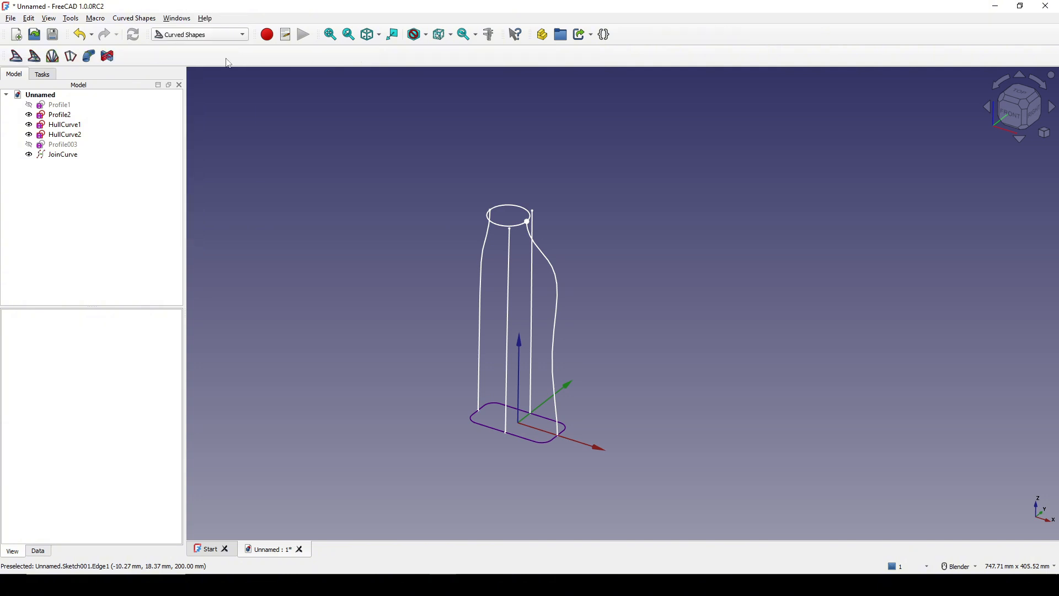
middle_click_drag(623, 278, 585, 301, "shift")
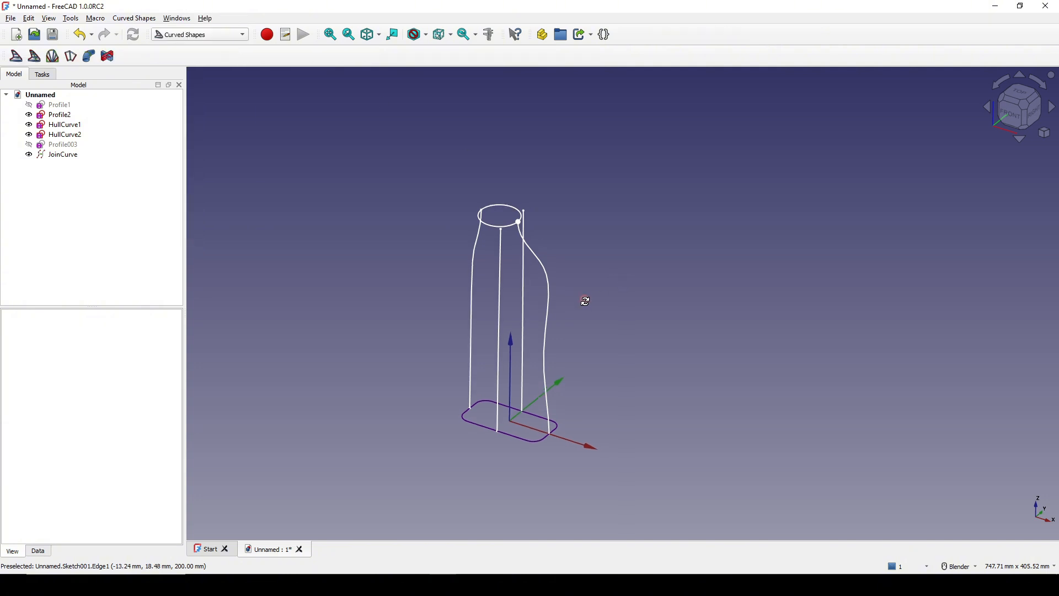
left_click(63, 155)
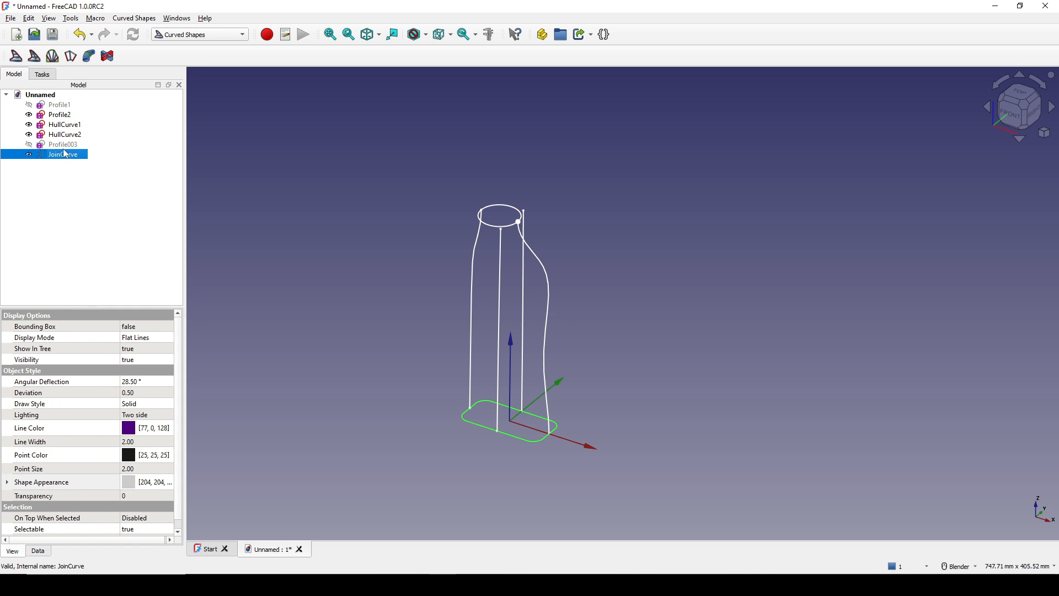
left_click(66, 115, "ctrl")
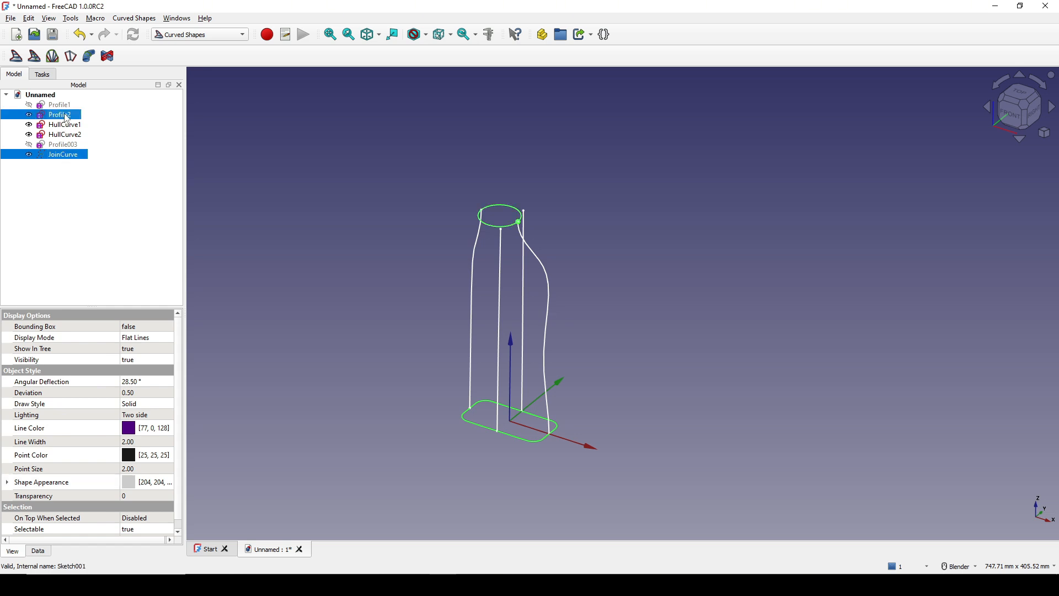
left_click(66, 125, "ctrl")
left_click(88, 135, "ctrl")
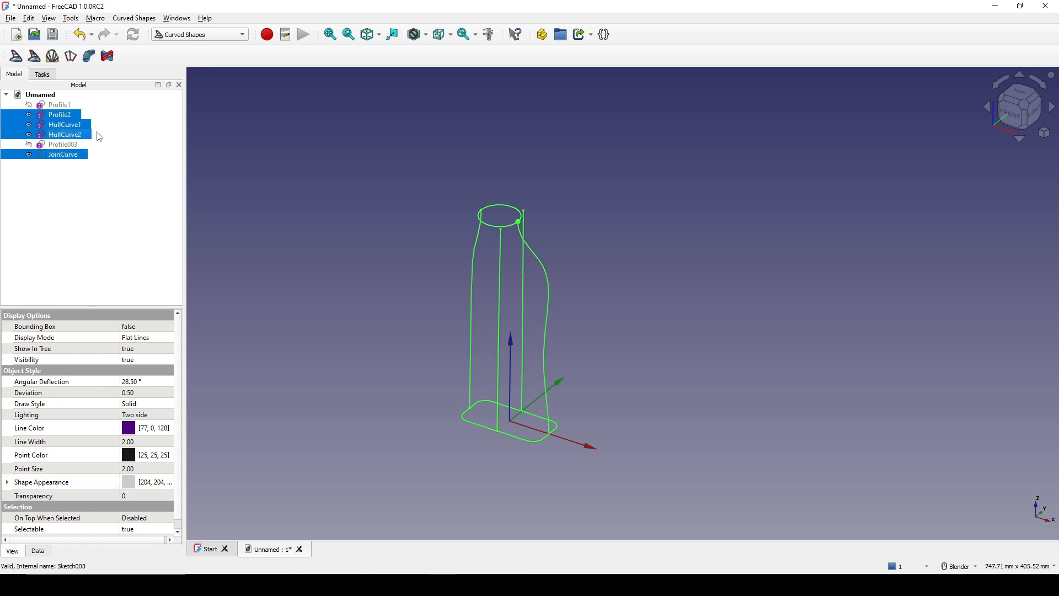
left_click(53, 57)
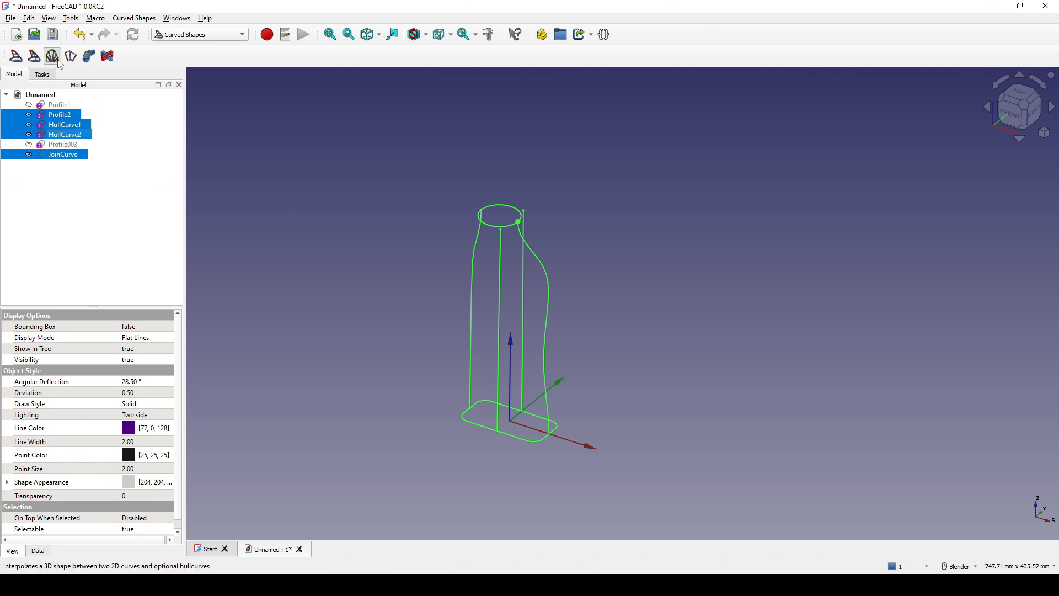
Step: Examine the shape of the interpolated rings where they meet the contoured hull curve on the positive X side
scroll(564, 351, "up", 5)
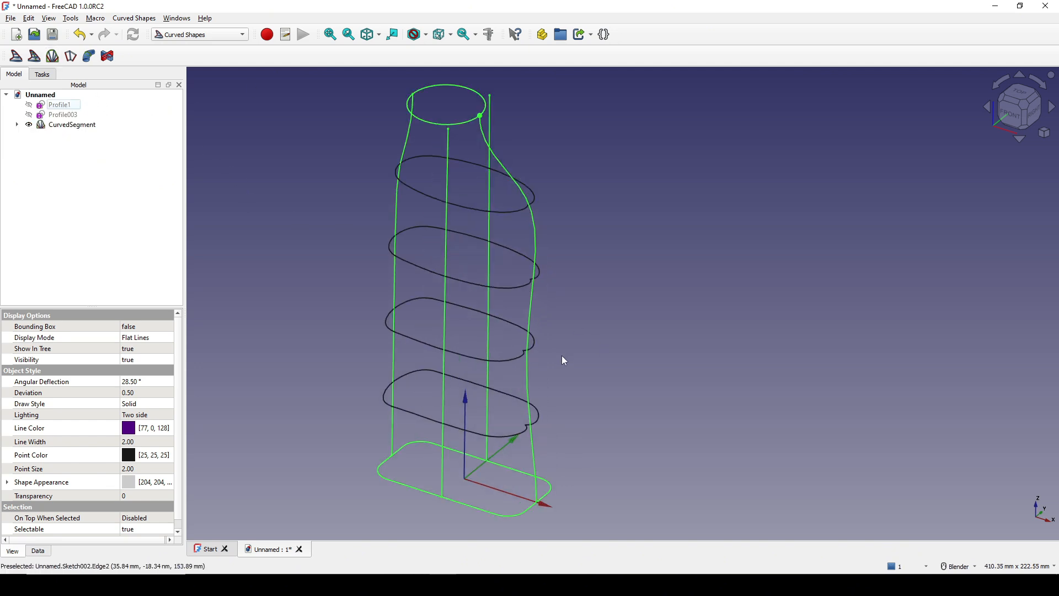
scroll(586, 392, "up", 2)
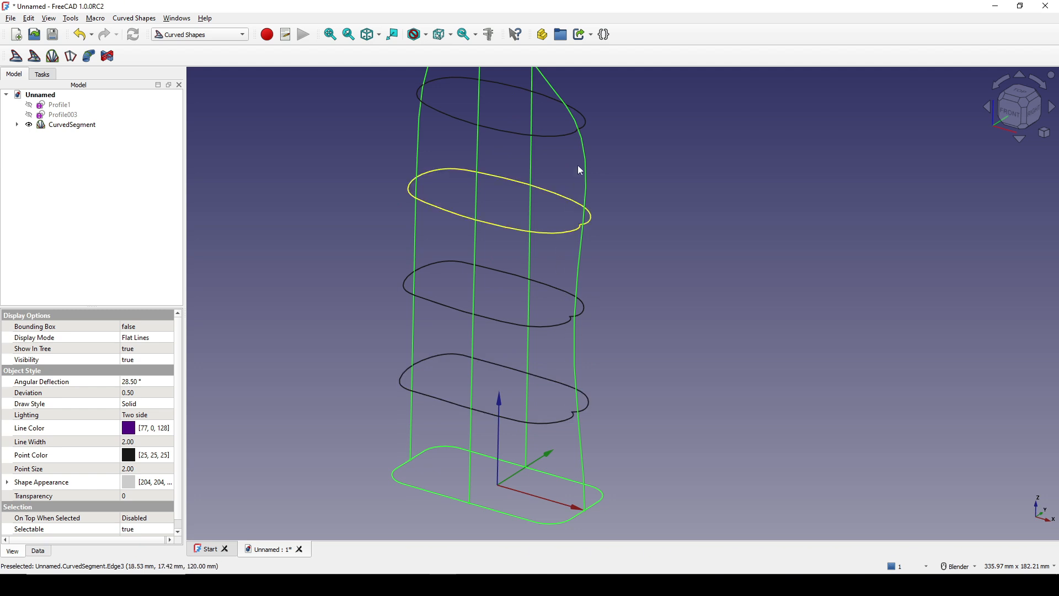
middle_click_drag(619, 350, 607, 381)
scroll(601, 419, "up", 5)
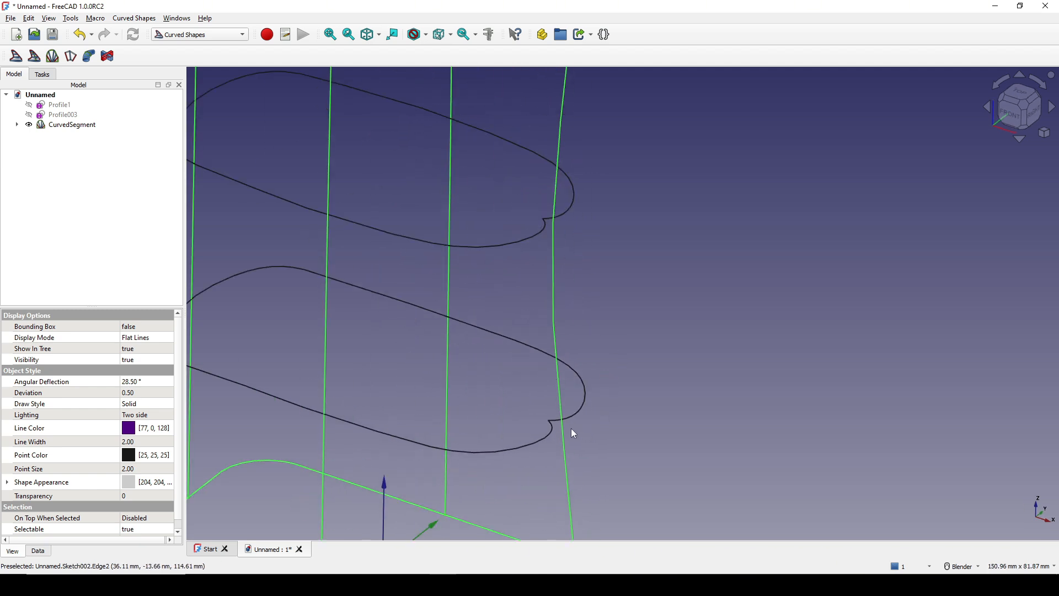
scroll(552, 428, "up", 5)
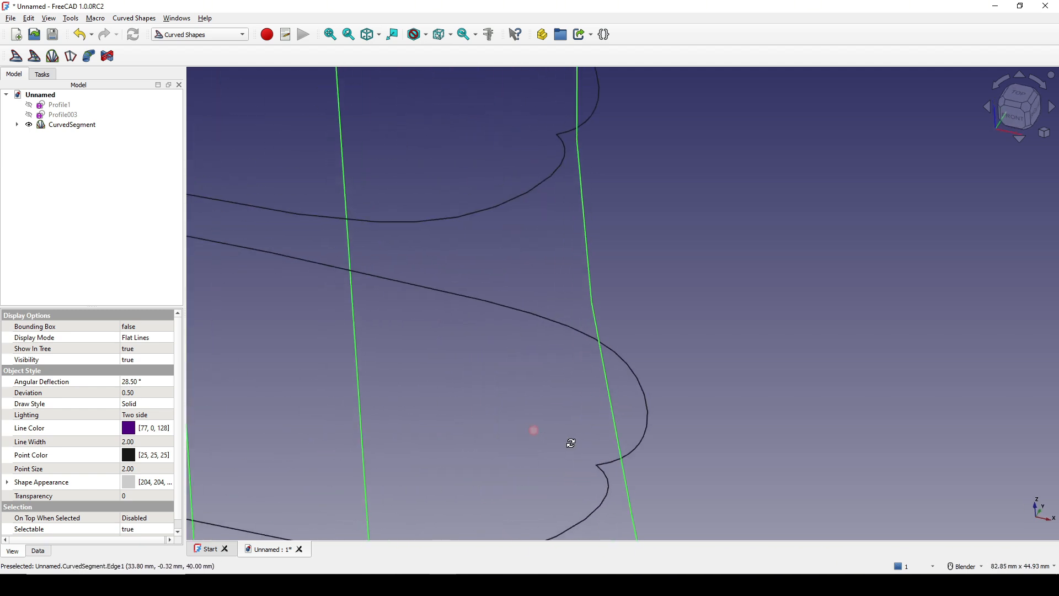
scroll(591, 424, "down", 10)
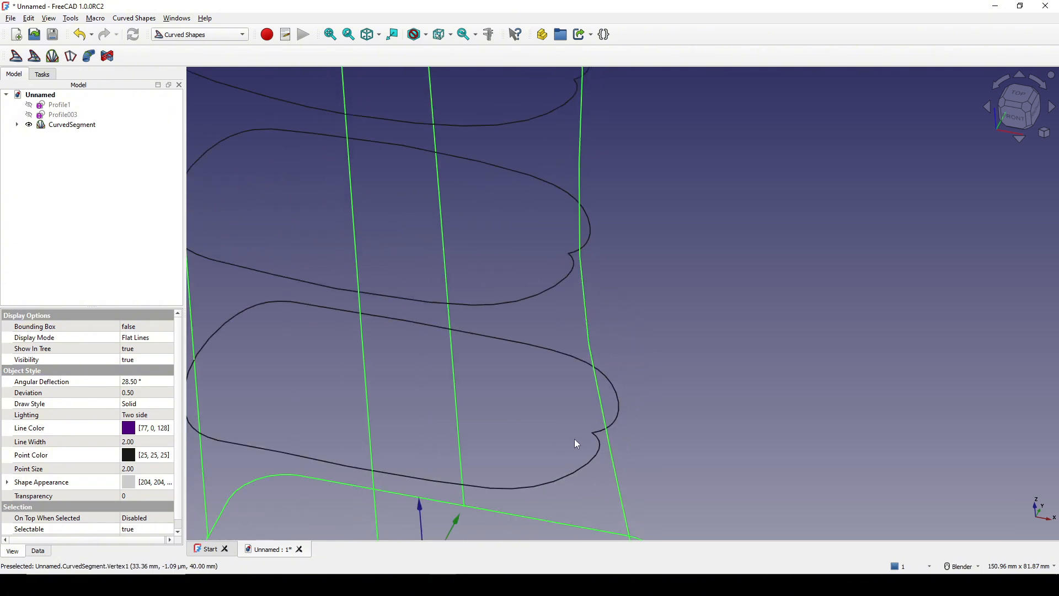
middle_click_drag(488, 434, 490, 327)
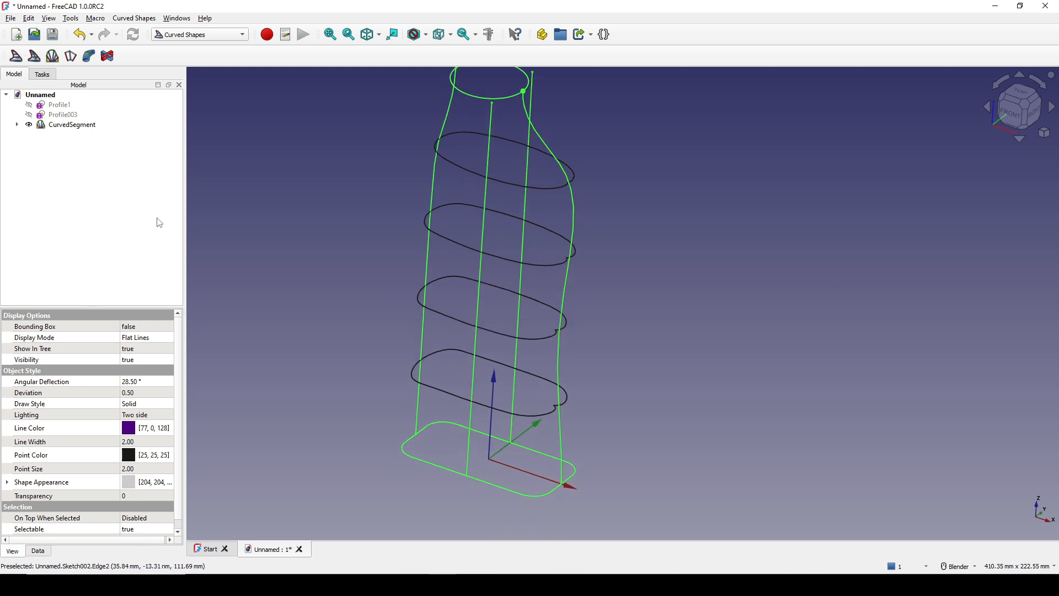
Step: Set the curved segment's Interpolation Points to 32 and inspect the rings
left_click(65, 125)
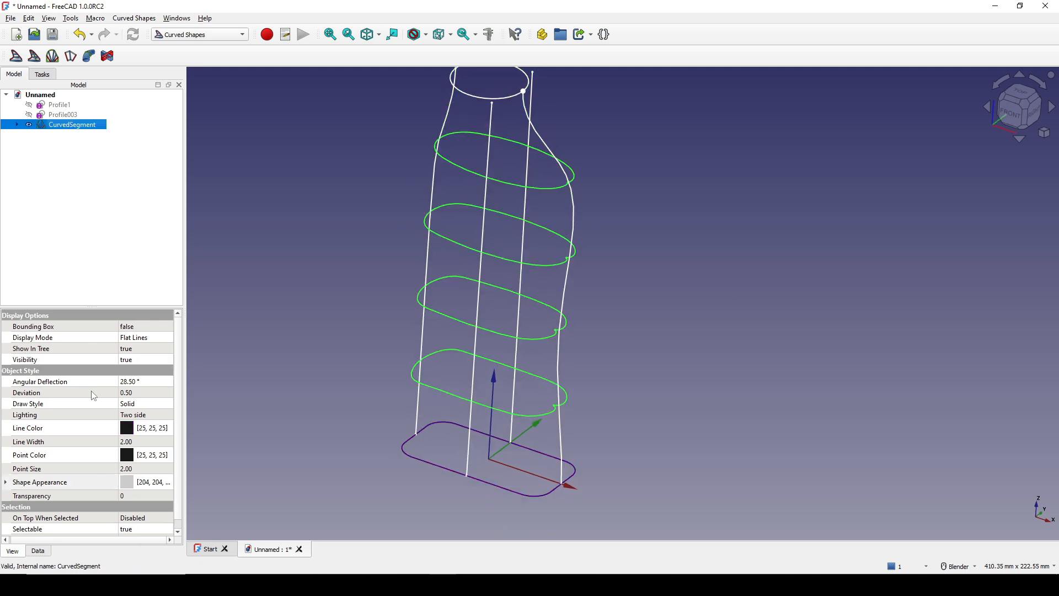
left_click(38, 551)
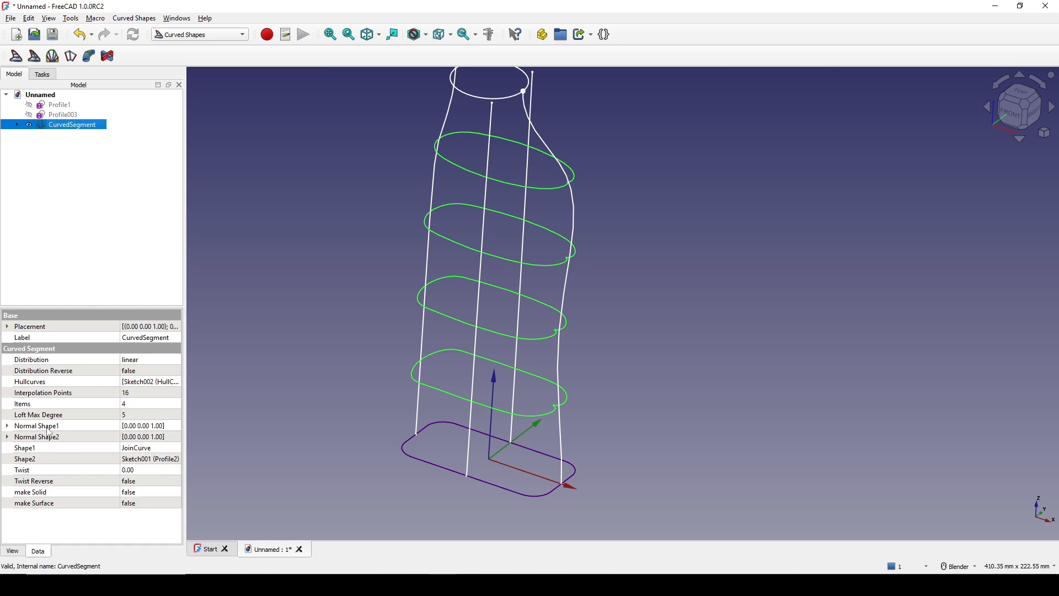
left_click(42, 394)
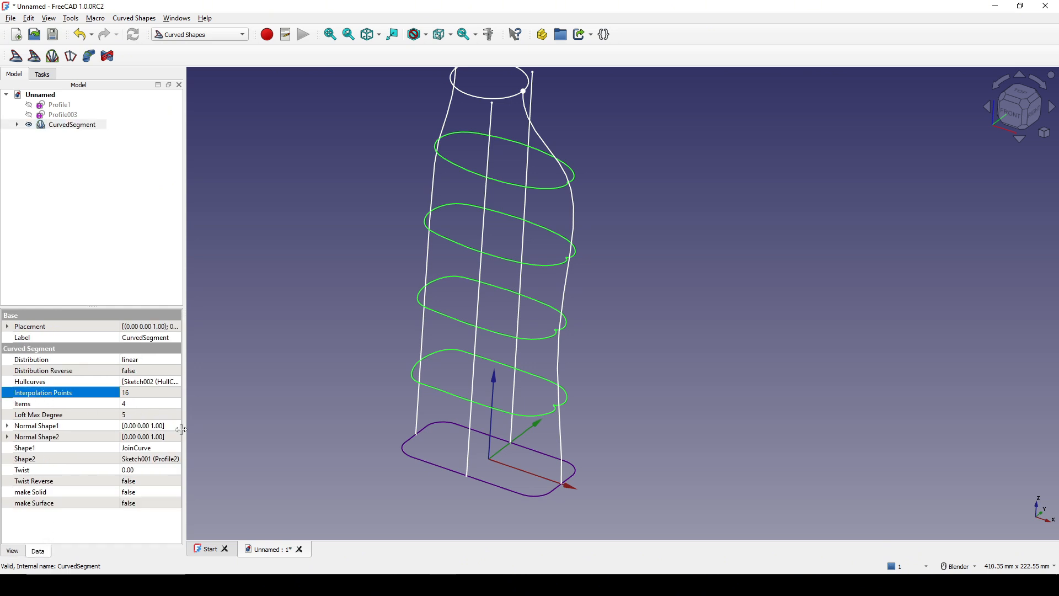
left_click_drag(181, 429, 238, 430)
left_click(142, 398)
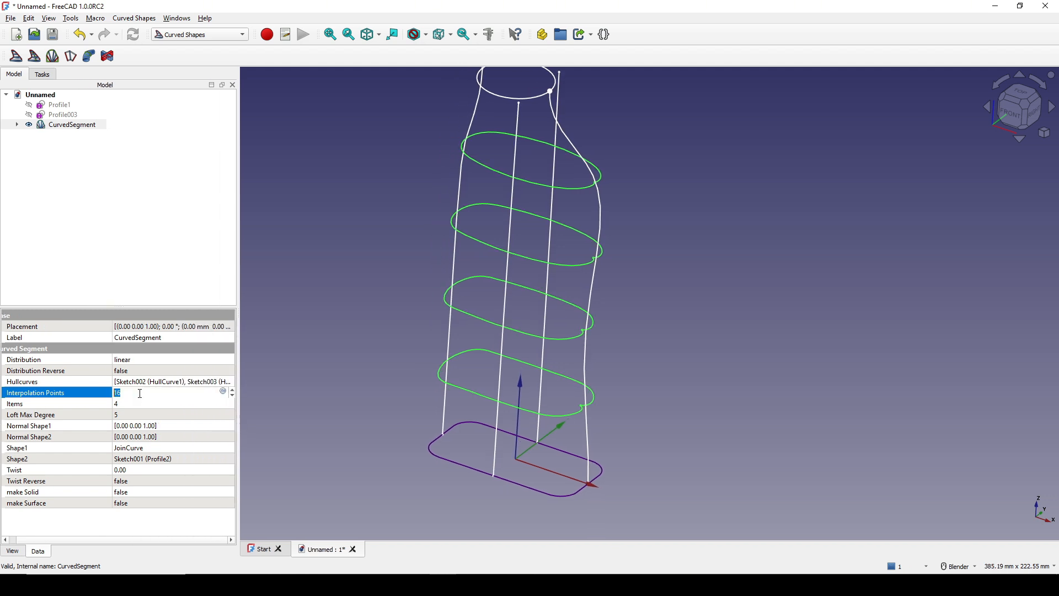
type("32")
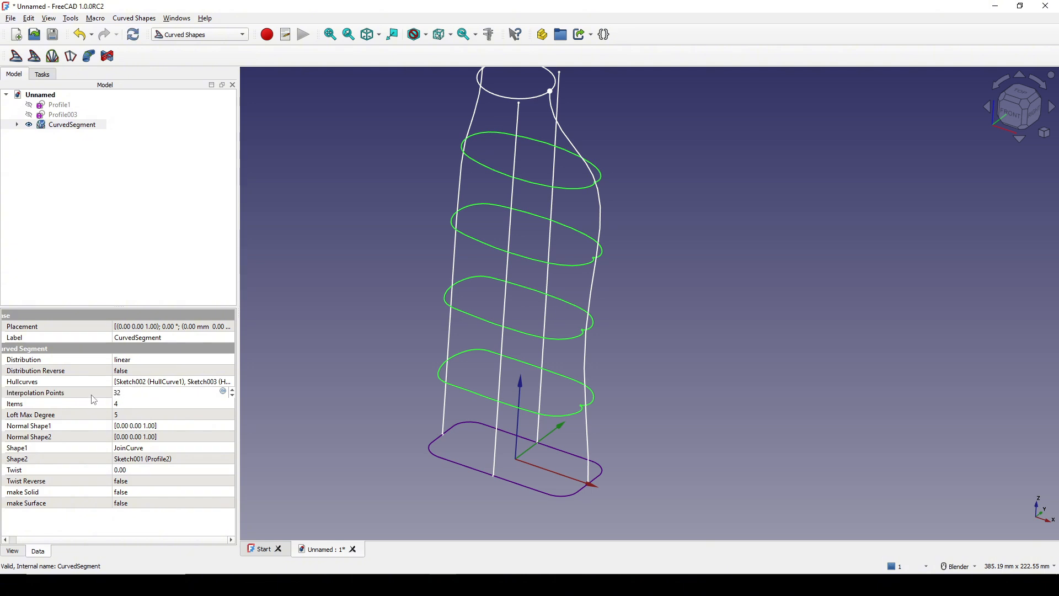
key("Return")
scroll(597, 418, "up", 2)
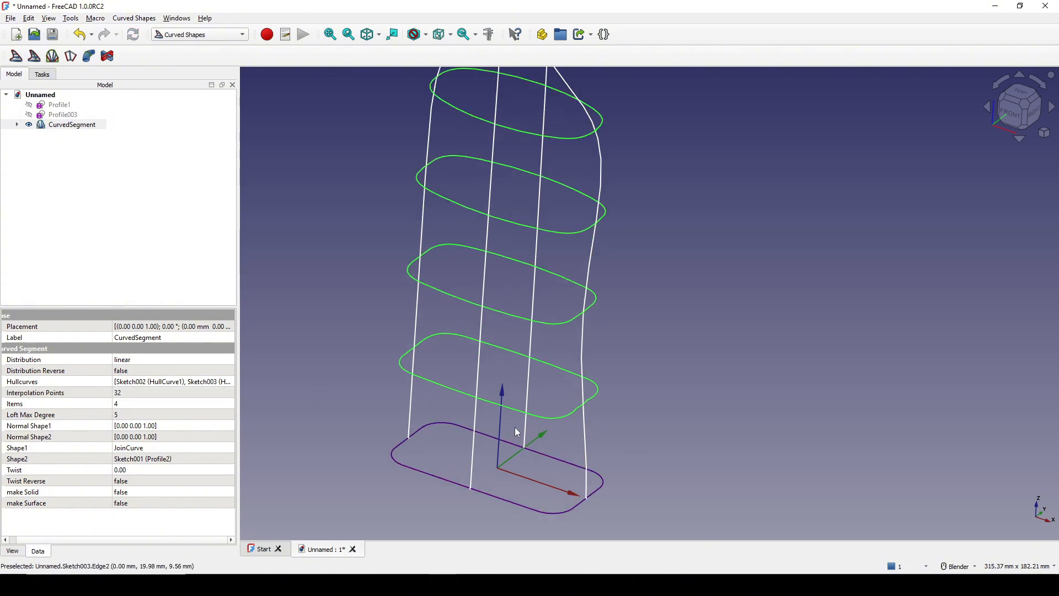
middle_click_drag(515, 427, 557, 428)
Step: Raise the curved segment's Interpolation Points to 200 and view the whole shape
left_click(132, 394)
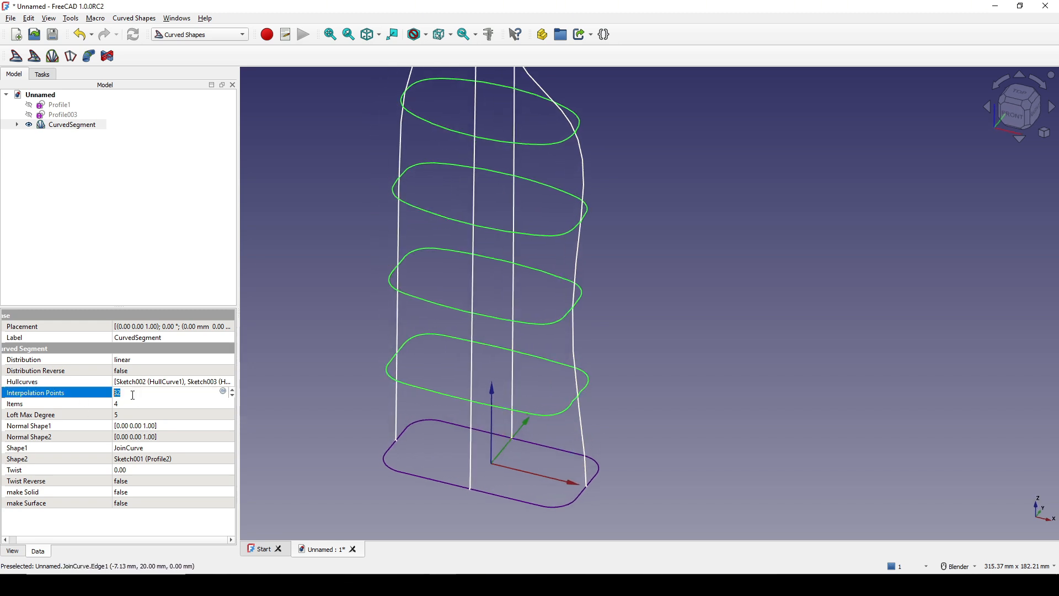
type("200")
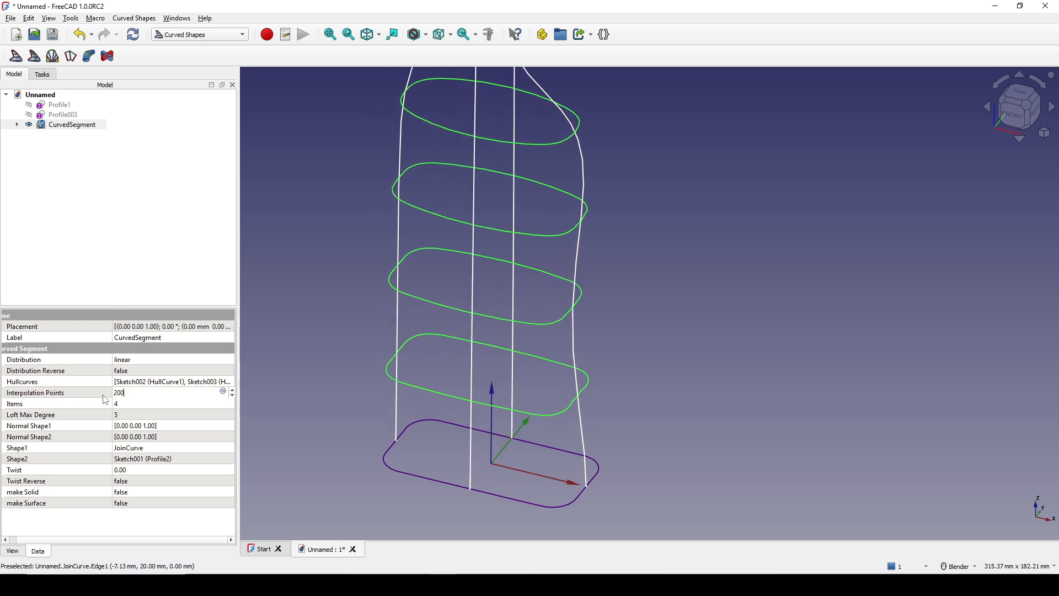
key("Return")
middle_click_drag(568, 428, 637, 369)
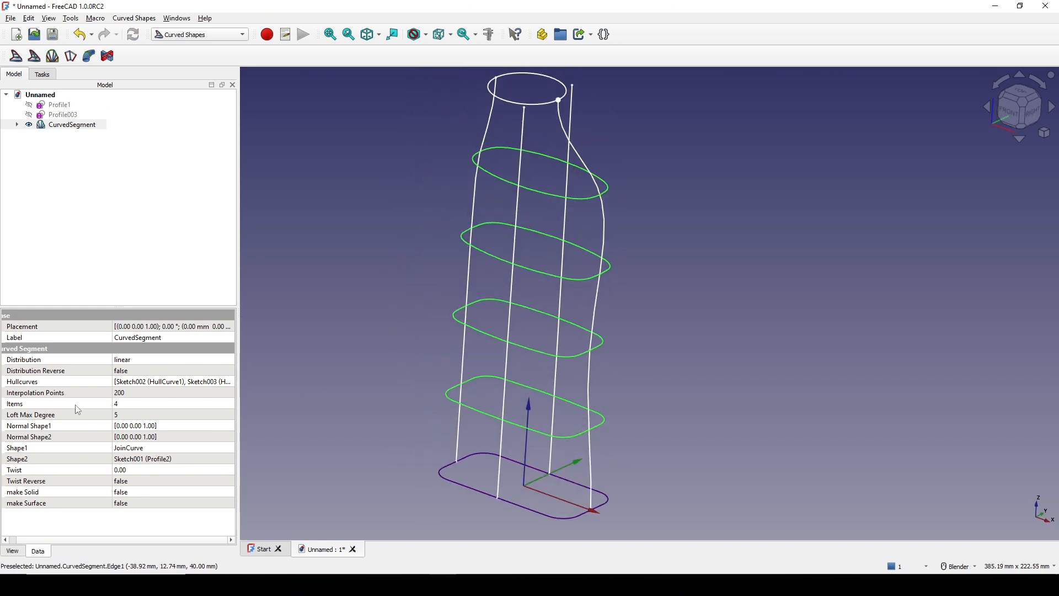
Step: Set the curved segment's number of Items to 20
left_click(43, 409)
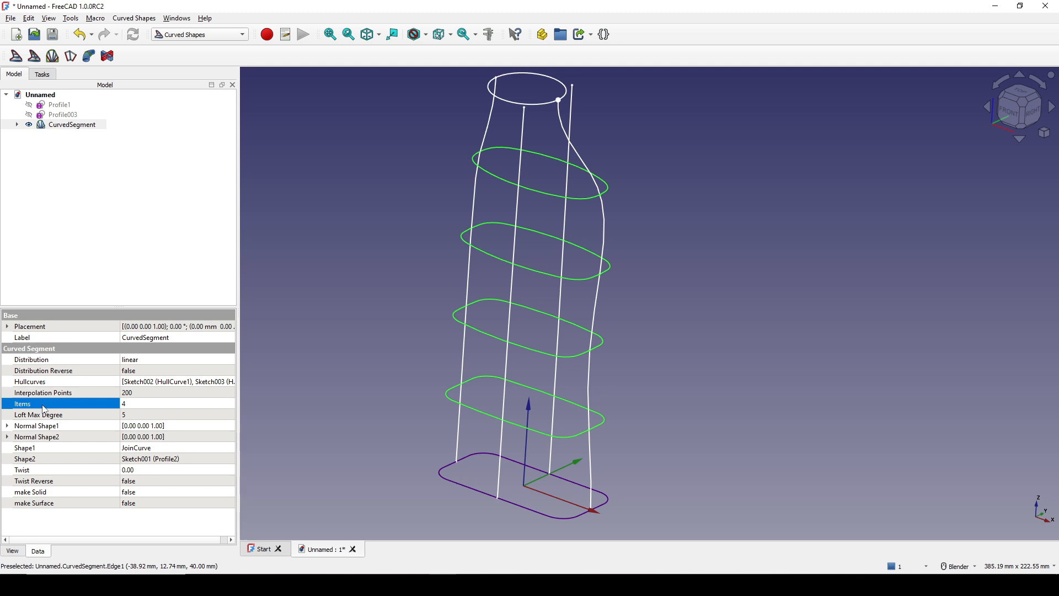
left_click(131, 408)
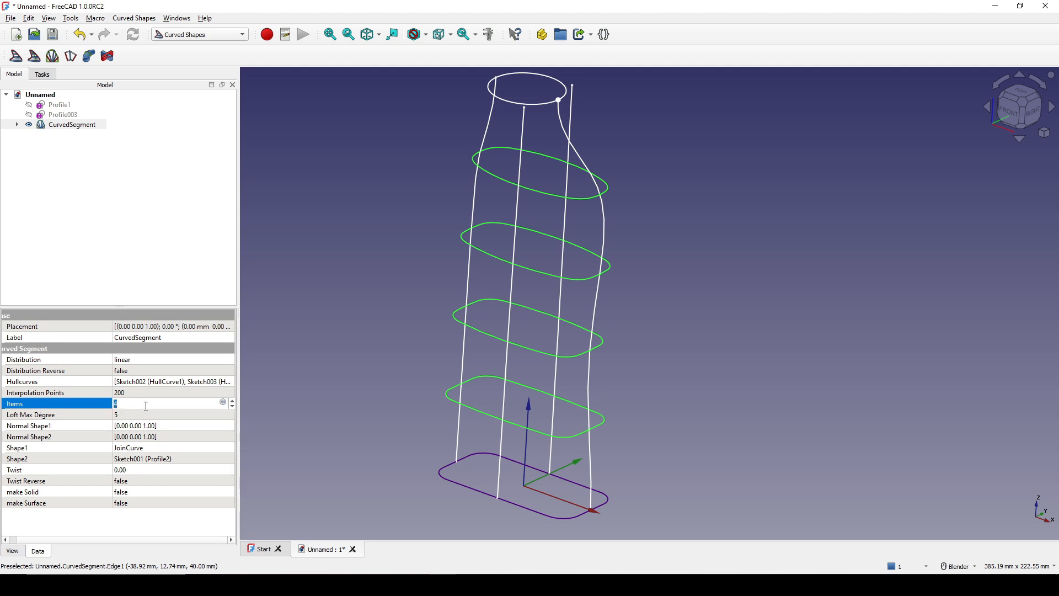
type("20")
key("Return")
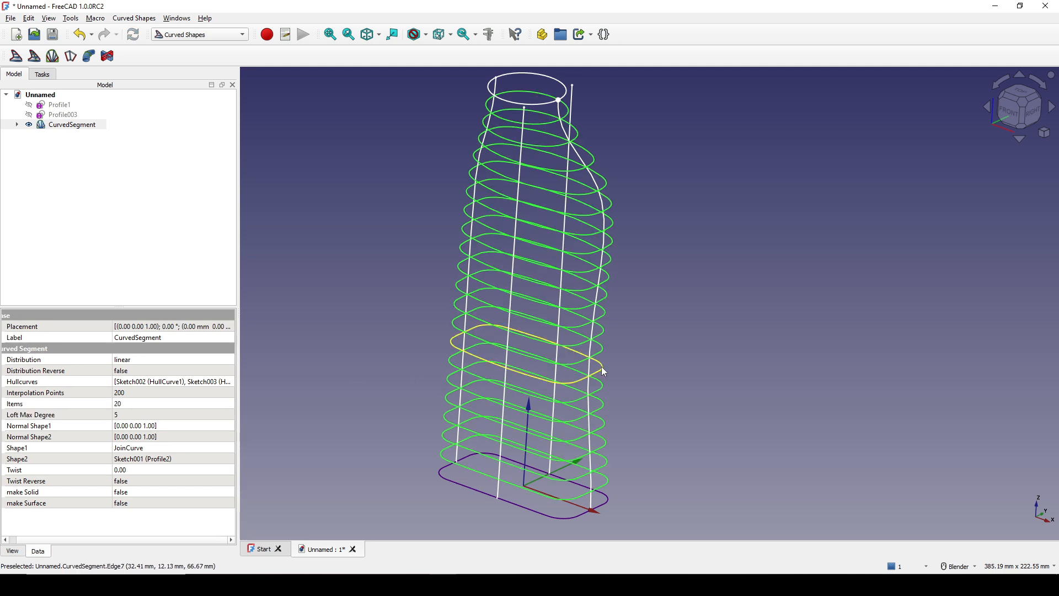
mouse_move(602, 366)
middle_mouse_down()
mouse_move(571, 348)
mouse_move(589, 359)
middle_mouse_up()
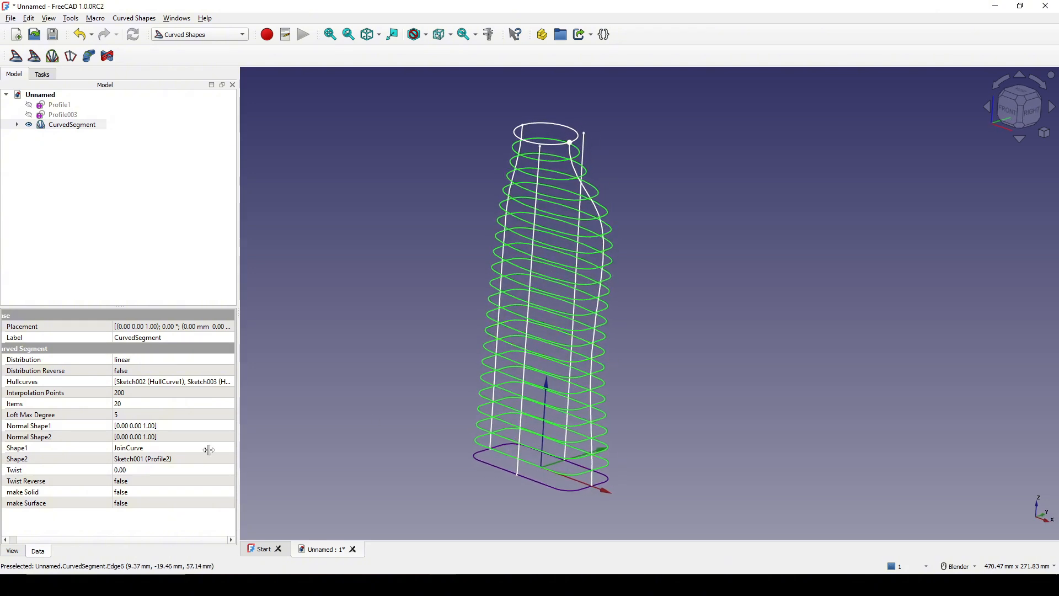
Step: Set the curved segment's make Surface property to true and inspect the skinned shape from the side
left_click(39, 504)
left_click(146, 503)
left_click(146, 503)
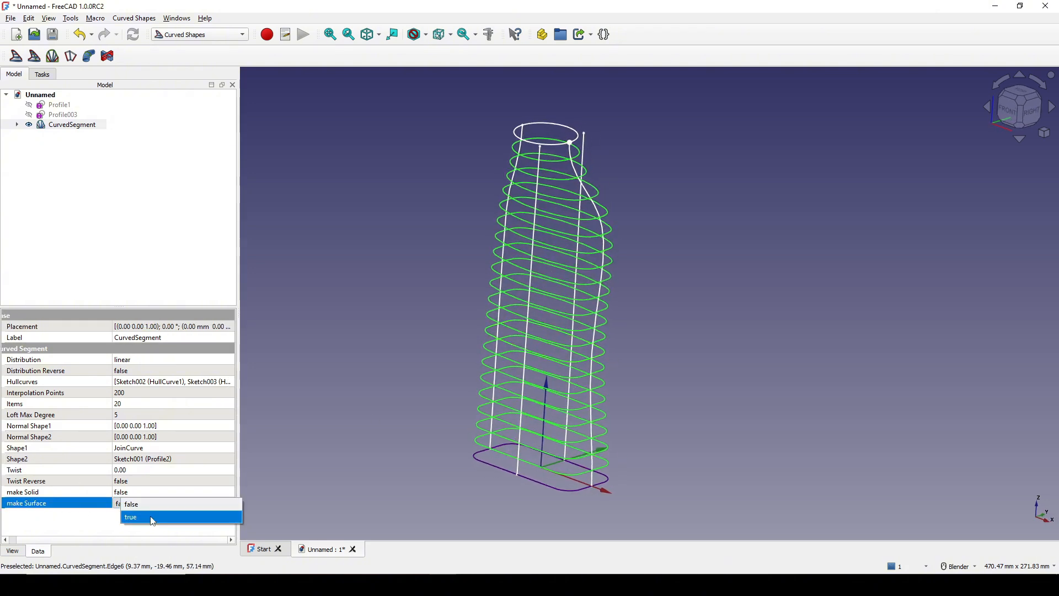
left_click(153, 521)
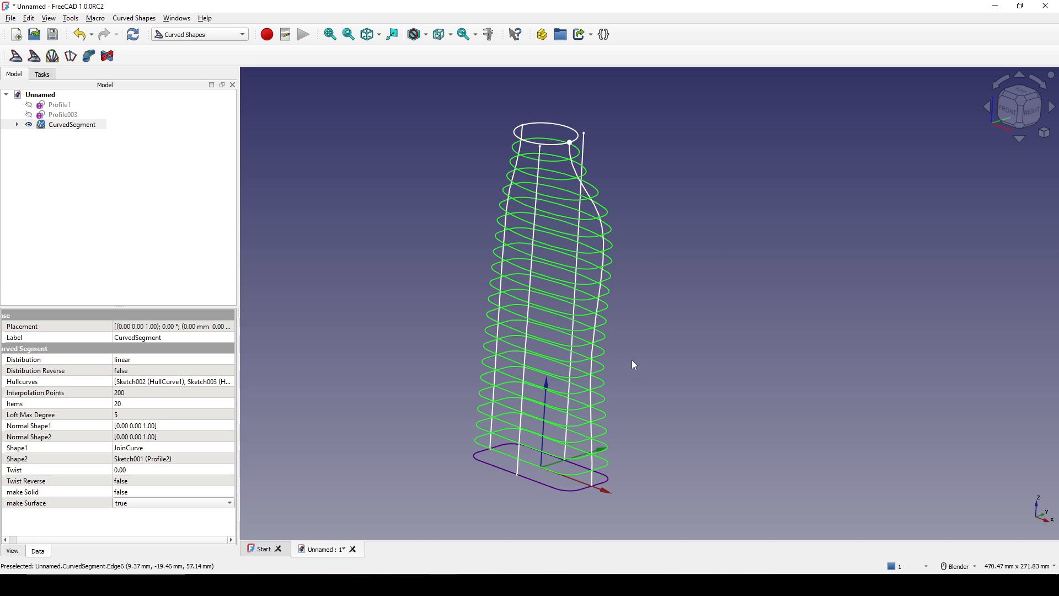
scroll(631, 360, "down", 1)
scroll(631, 359, "up", 1)
left_click(670, 340)
mouse_move(665, 348)
middle_mouse_down()
mouse_move(575, 303)
mouse_move(459, 302)
mouse_move(610, 315)
mouse_move(619, 372)
mouse_move(550, 380)
mouse_move(520, 329)
mouse_move(463, 286)
mouse_move(693, 265)
mouse_move(715, 285)
mouse_move(714, 323)
mouse_move(693, 314)
mouse_move(799, 283)
middle_mouse_up()
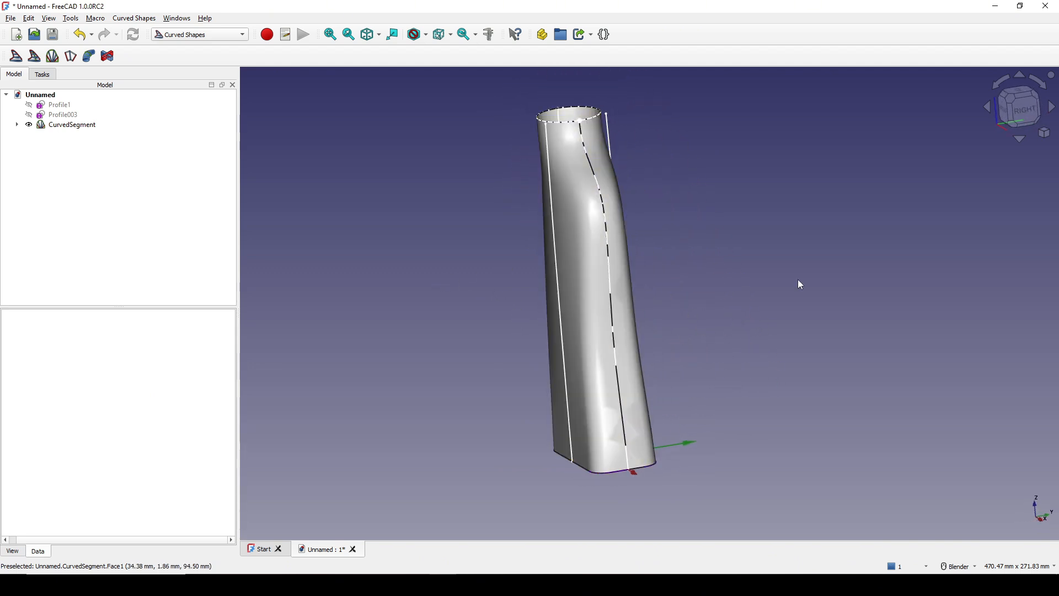
Step: Hide JoinCurve, Profile2, HullCurve1 and HullCurve2 inside the curved segment, leaving only its surface displayed
left_click(17, 124)
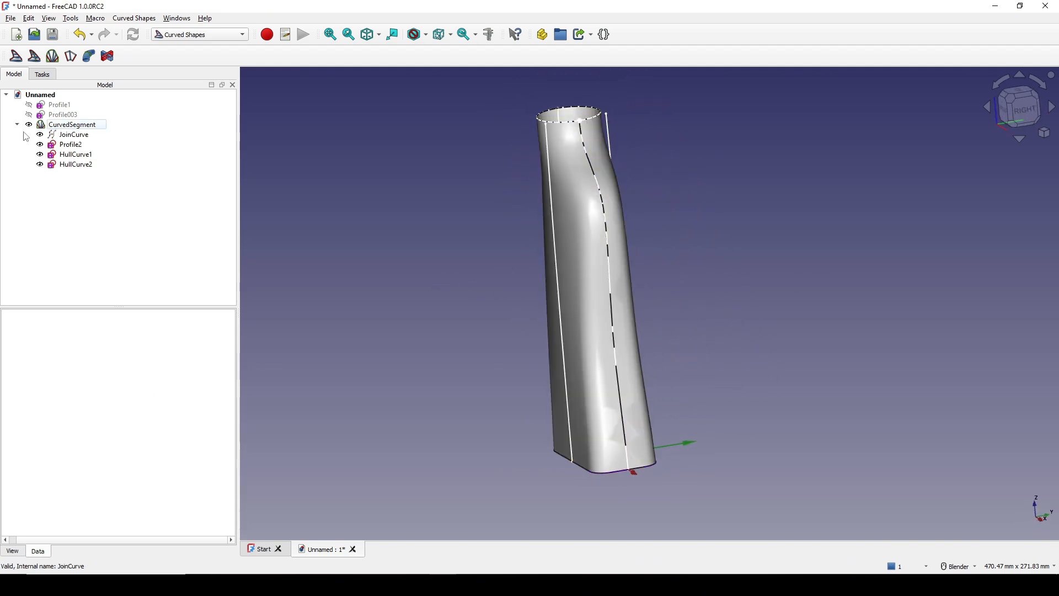
left_click(71, 164, "shift")
key("space")
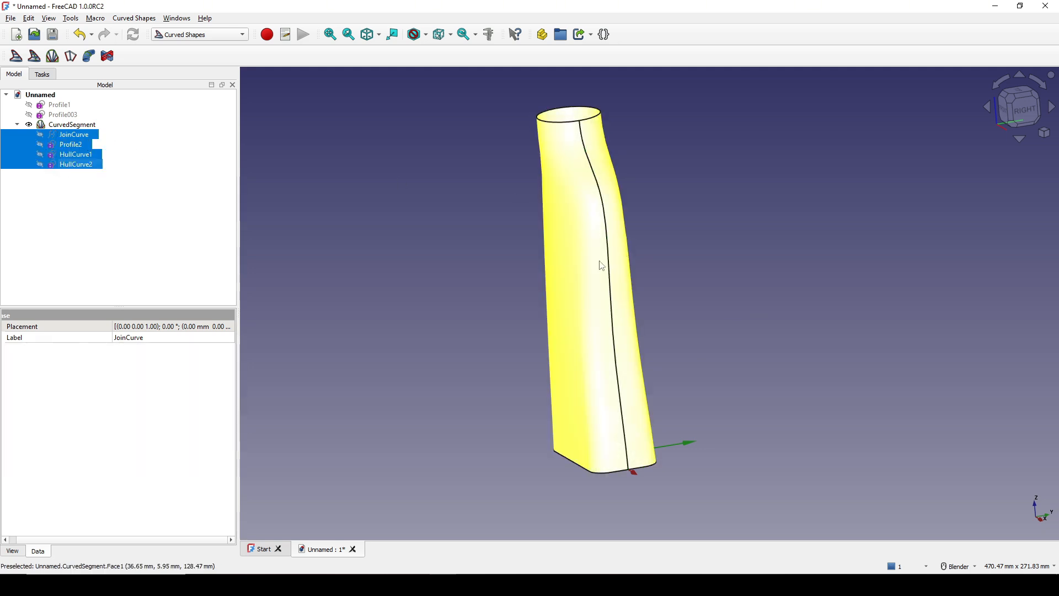
middle_click_drag(601, 265, 648, 289)
left_click(670, 386)
middle_click_drag(668, 386, 620, 421)
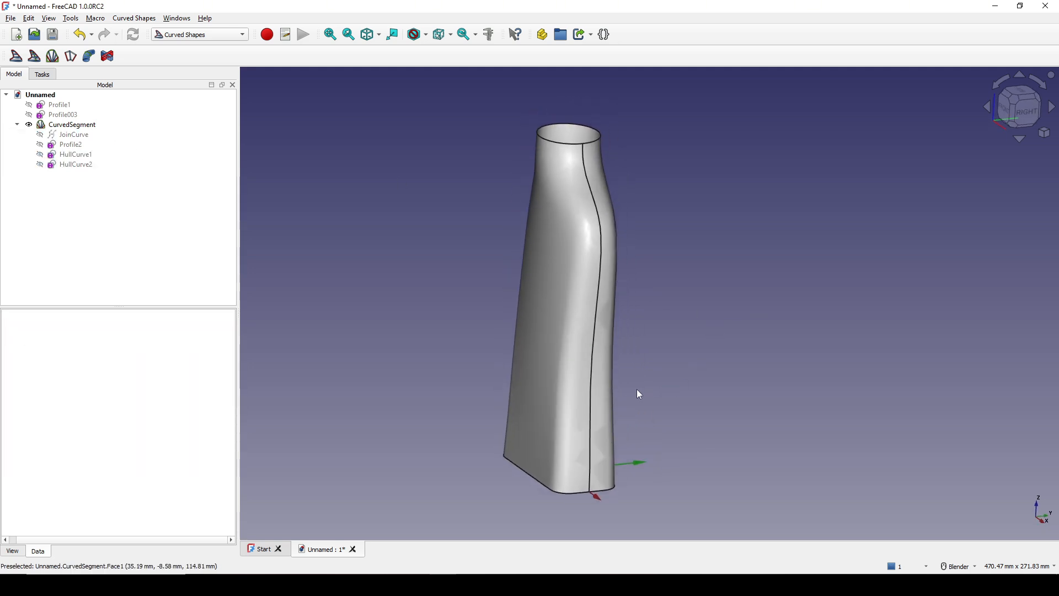
Step: Capture a 764x786 screenshot region around the finished surface
key("Print")
left_click_drag(382, 91, 803, 524)
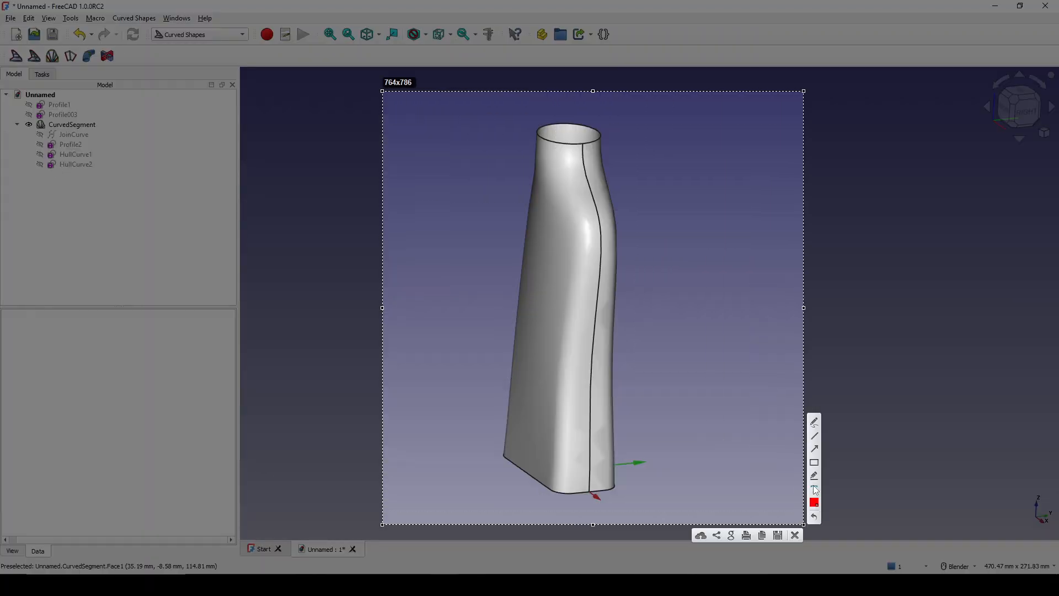
left_click(815, 463)
left_click_drag(585, 115, 737, 496)
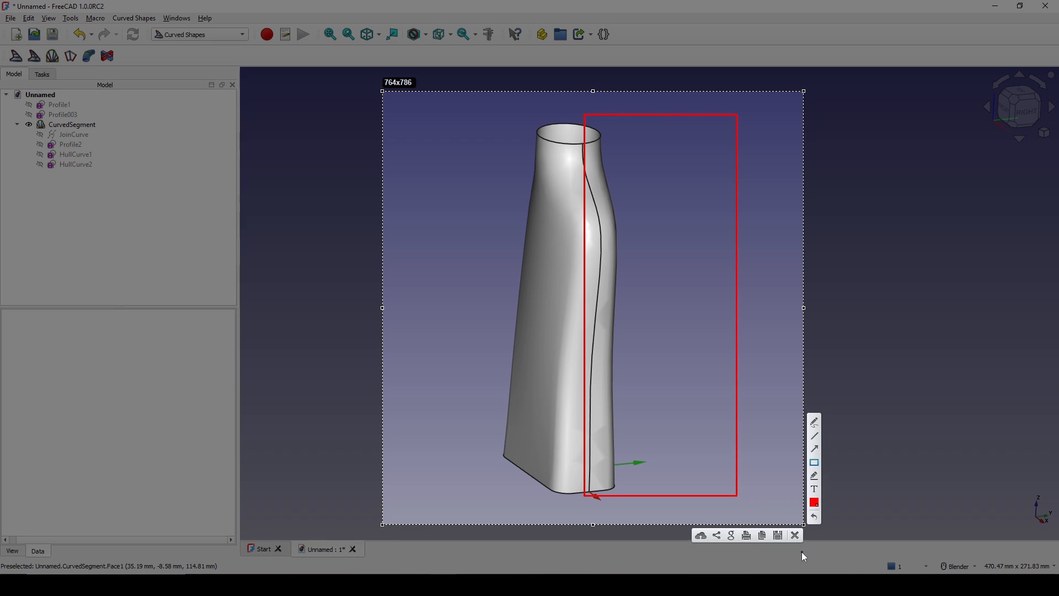
left_click(796, 537)
Step: Switch to the Curves workbench and trim the bottle surface along its vertical seam edge with Trim Face, keeping the negative-Y half
middle_click_drag(704, 425, 649, 351)
middle_click_drag(620, 296, 615, 253)
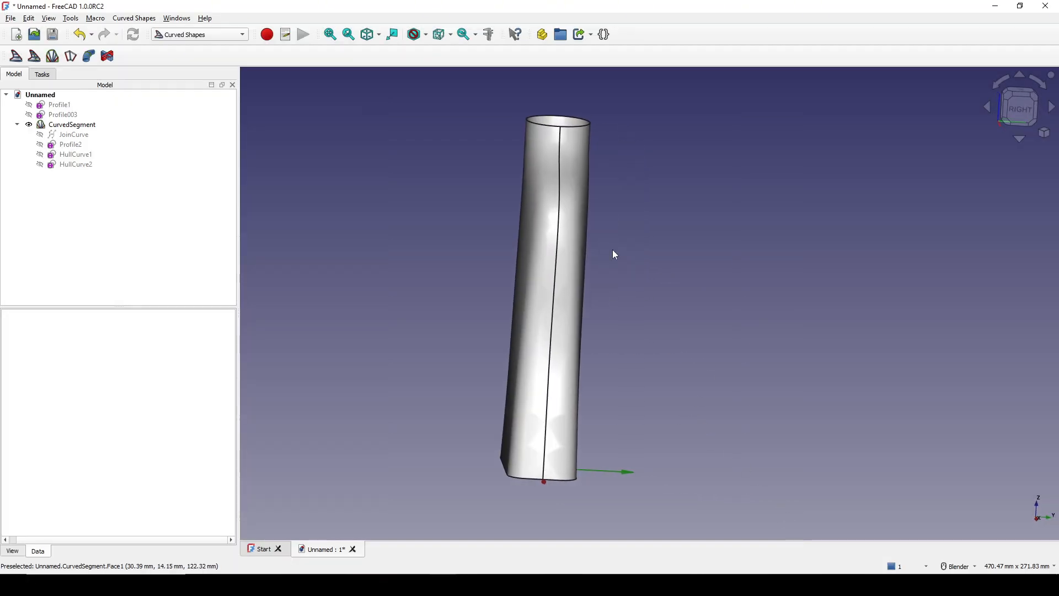
middle_click_drag(638, 206, 624, 214, "shift")
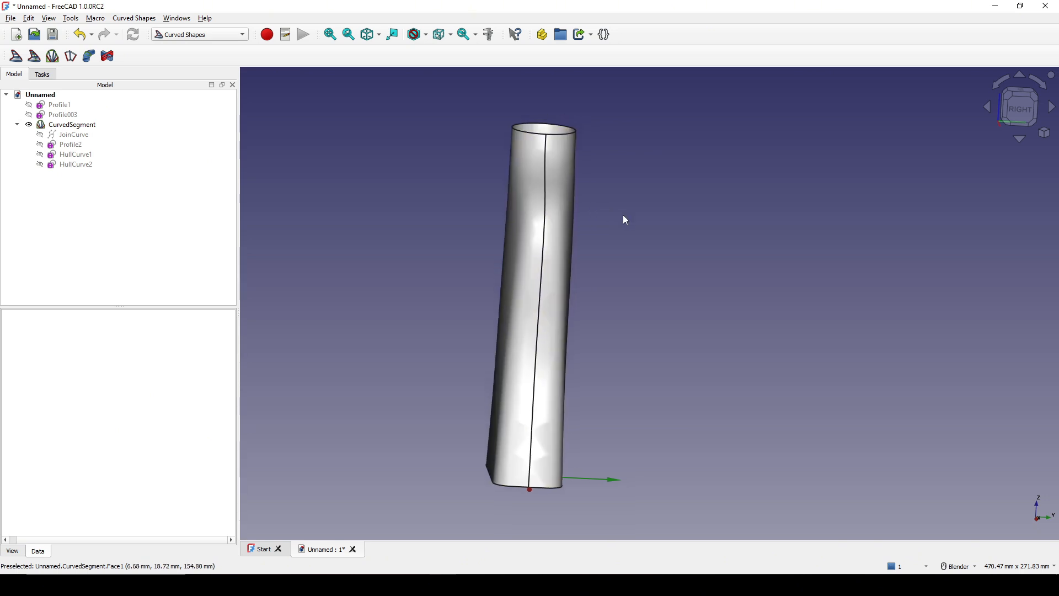
left_click(188, 33)
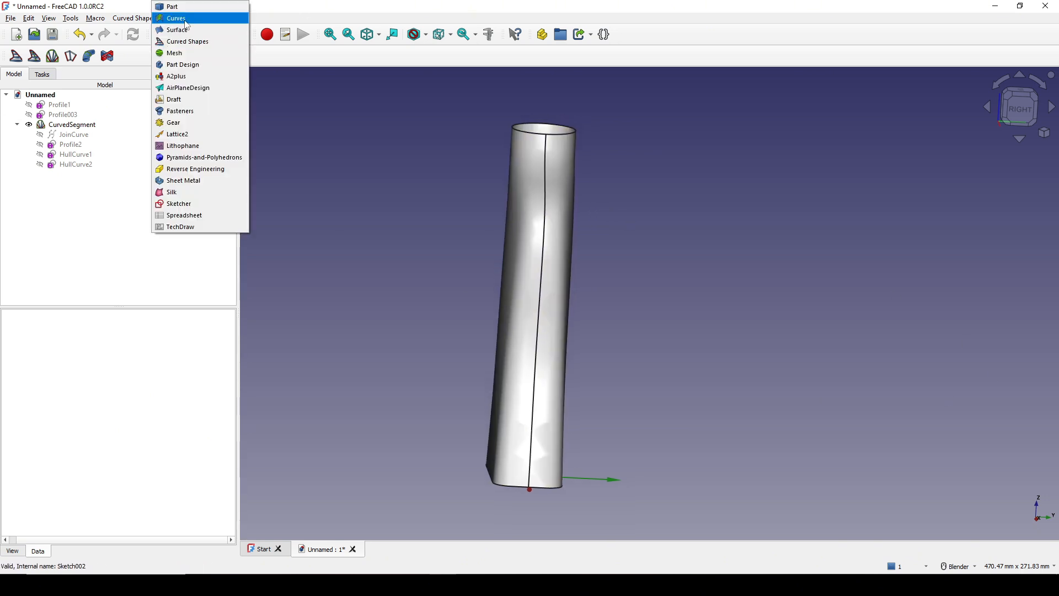
left_click(186, 20)
middle_click_drag(549, 161, 534, 169, "shift")
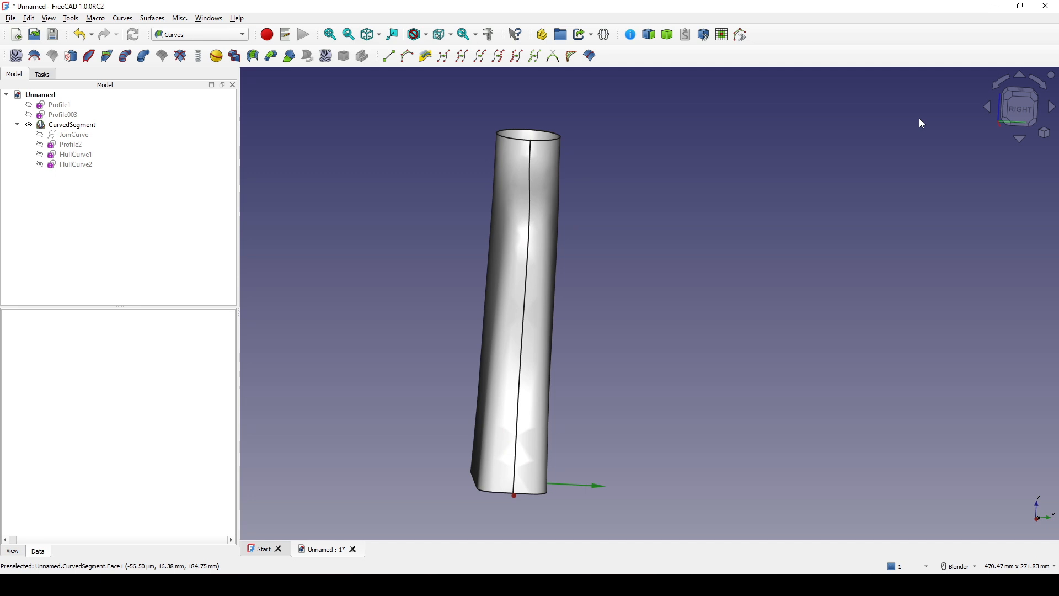
left_click(1021, 108)
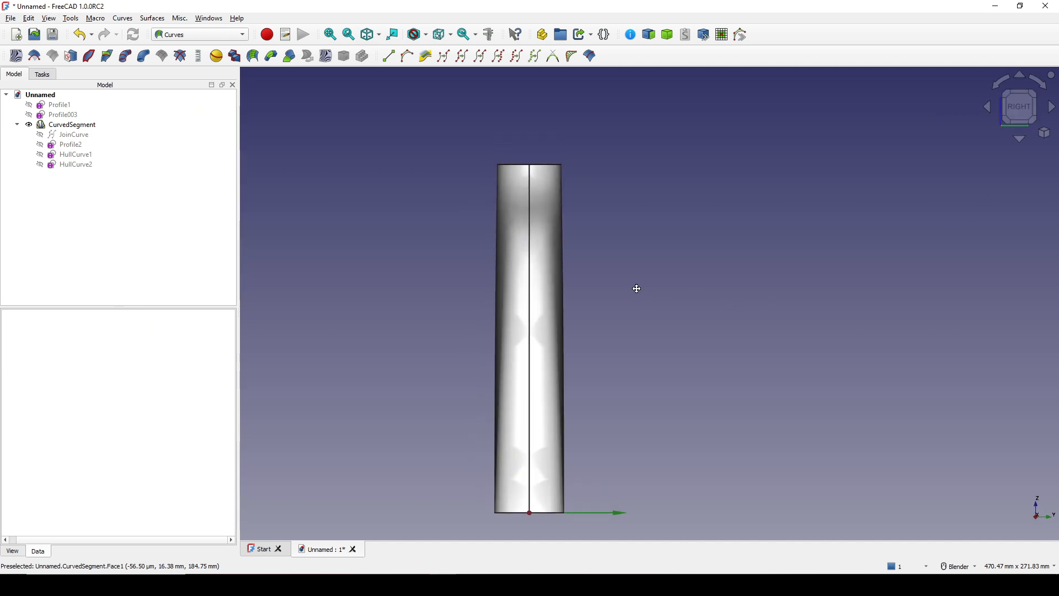
middle_click_drag(637, 288, 634, 264, "shift")
left_click(529, 298)
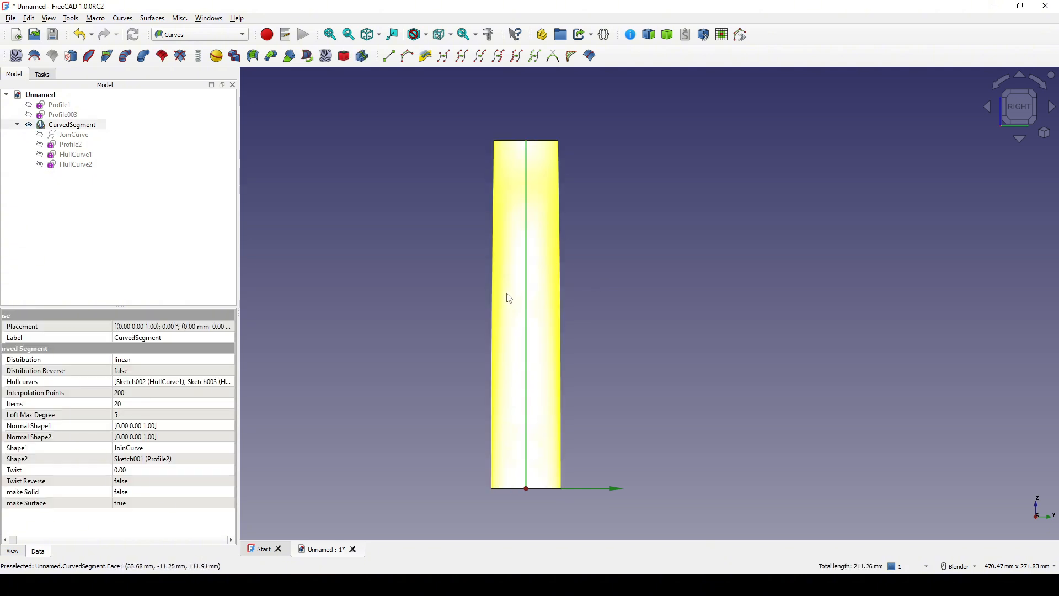
left_click(509, 299)
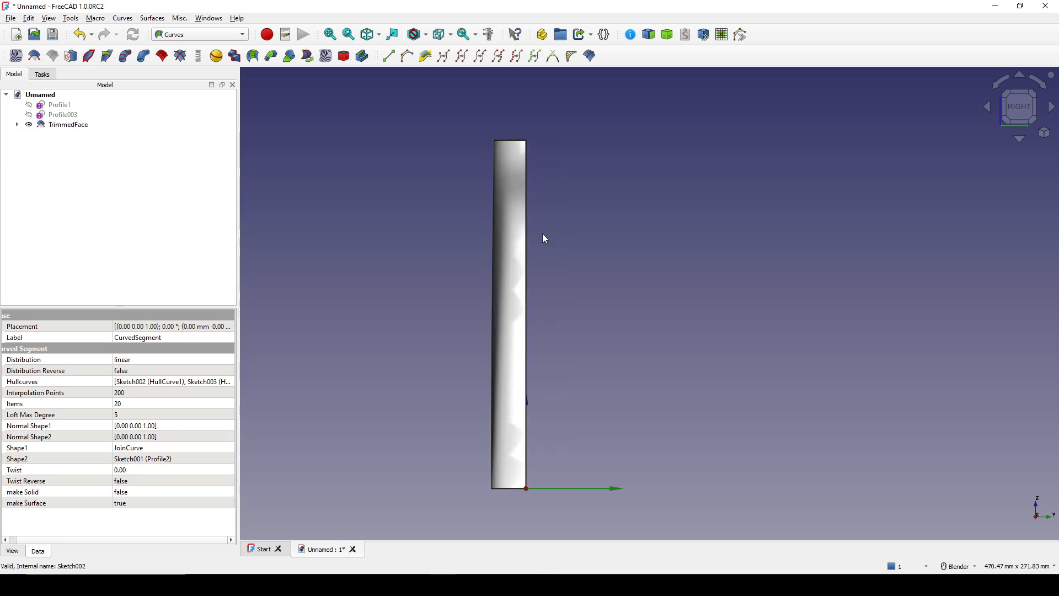
Step: From the Part workbench, create a sketch on the XZ-Plane in front view and show the model in section
middle_click_drag(572, 290, 557, 309)
left_click(1018, 124)
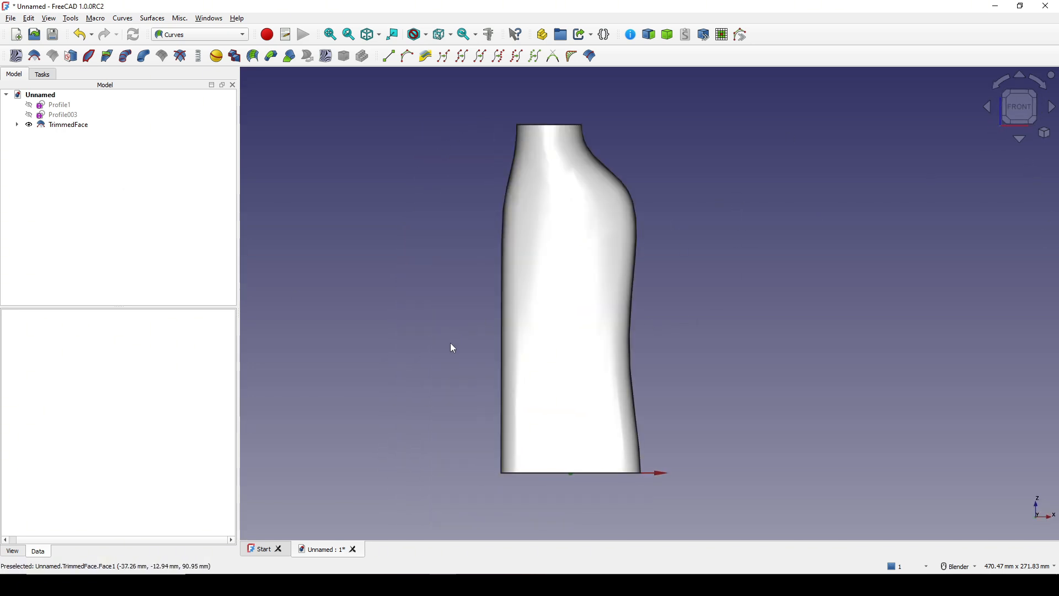
middle_click_drag(682, 336, 689, 340, "shift")
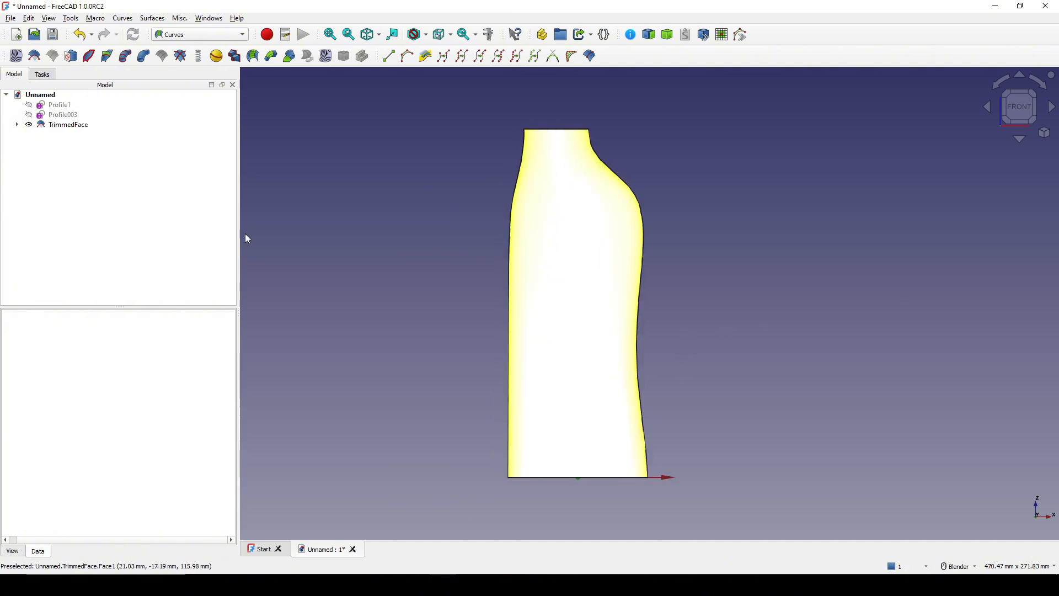
left_click(213, 33)
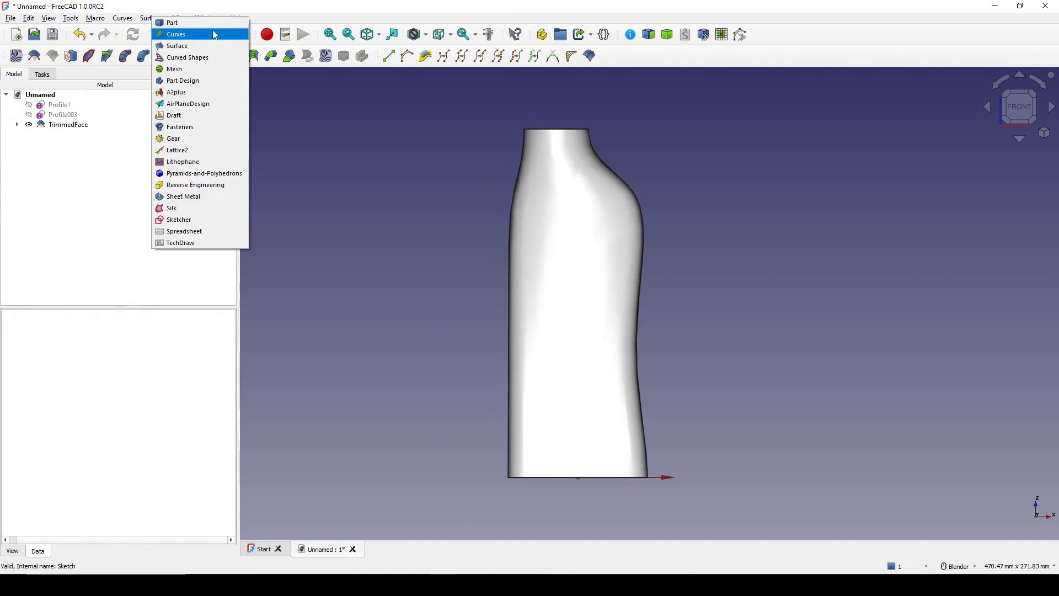
left_click(180, 24)
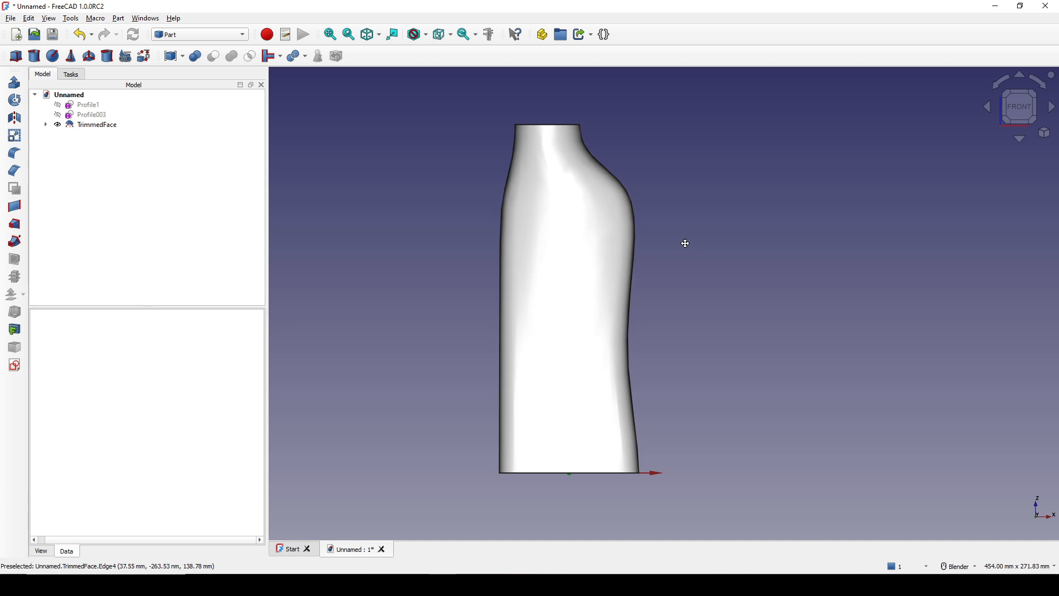
scroll(683, 239, "up", 1)
left_click(15, 365)
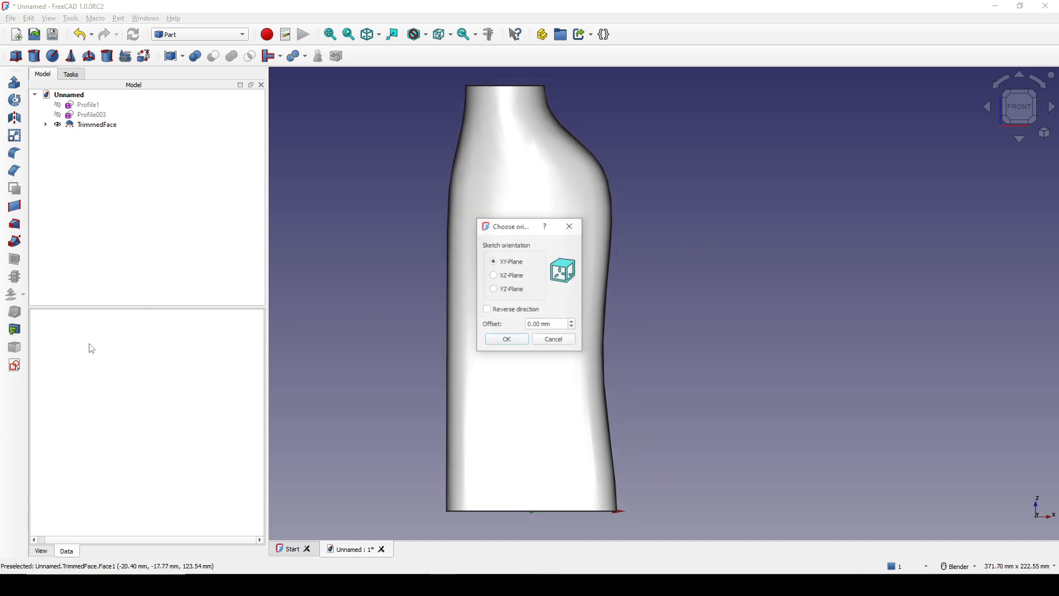
left_click(502, 276)
left_click(515, 342)
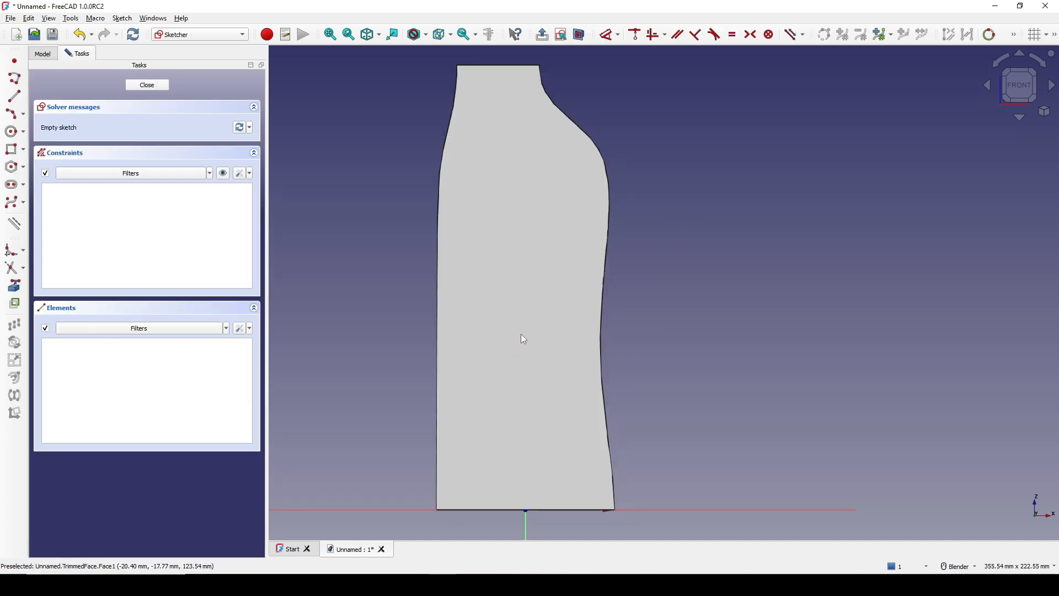
left_click(579, 34)
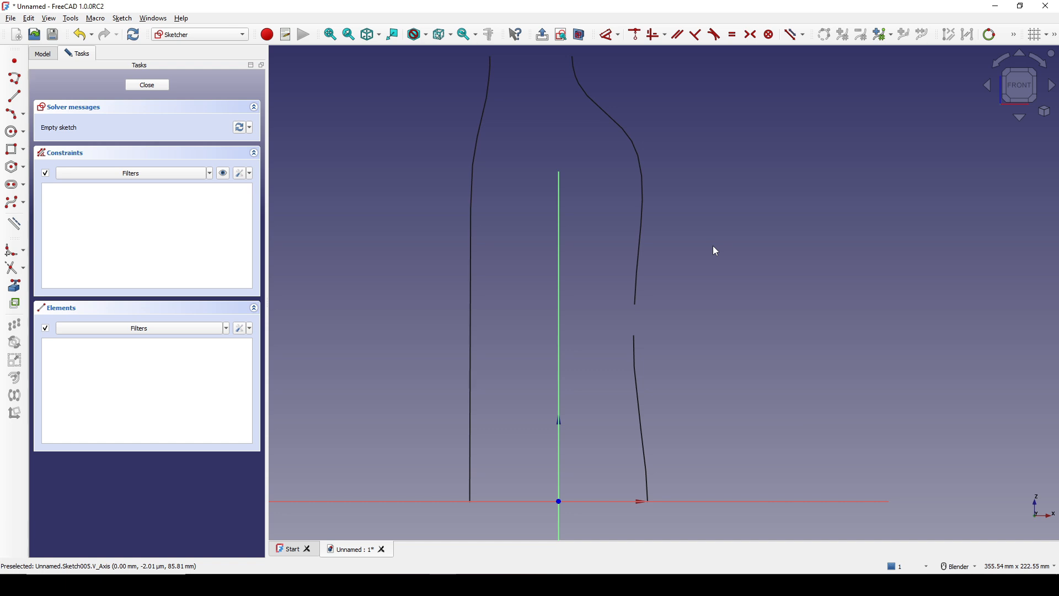
Step: Draw a degree 3 B-spline with three control points across the lower body, about 134 mm wide and sloping down towards positive X
left_click(12, 202)
left_click(415, 388)
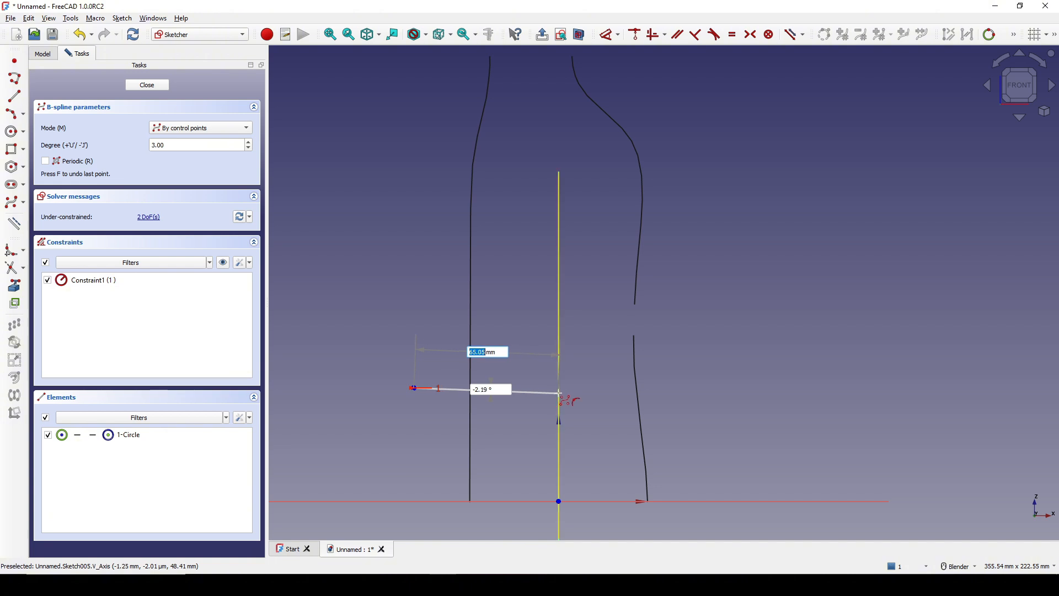
left_click(572, 391)
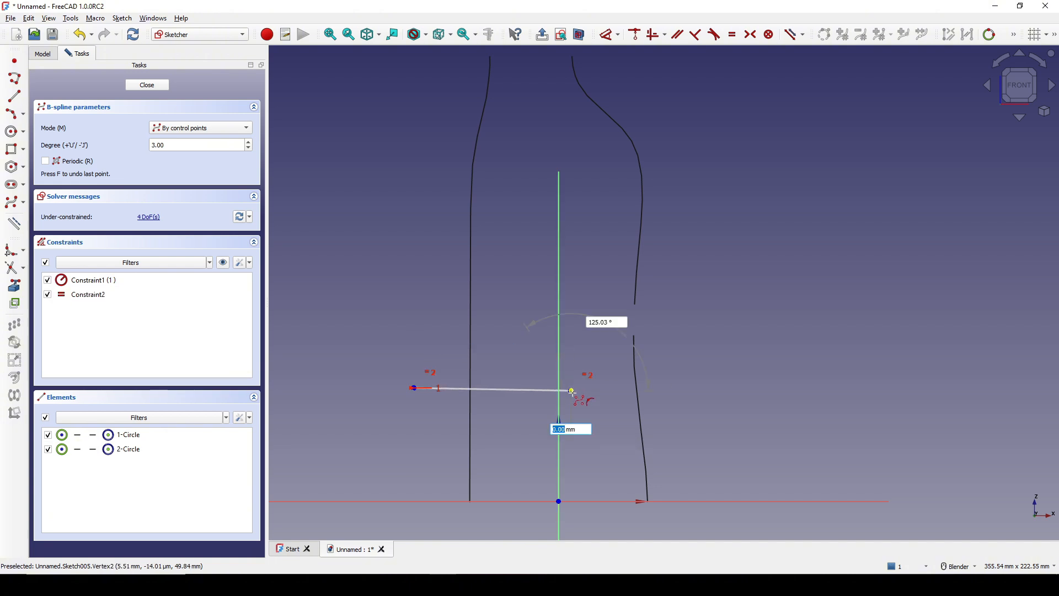
left_click(713, 461)
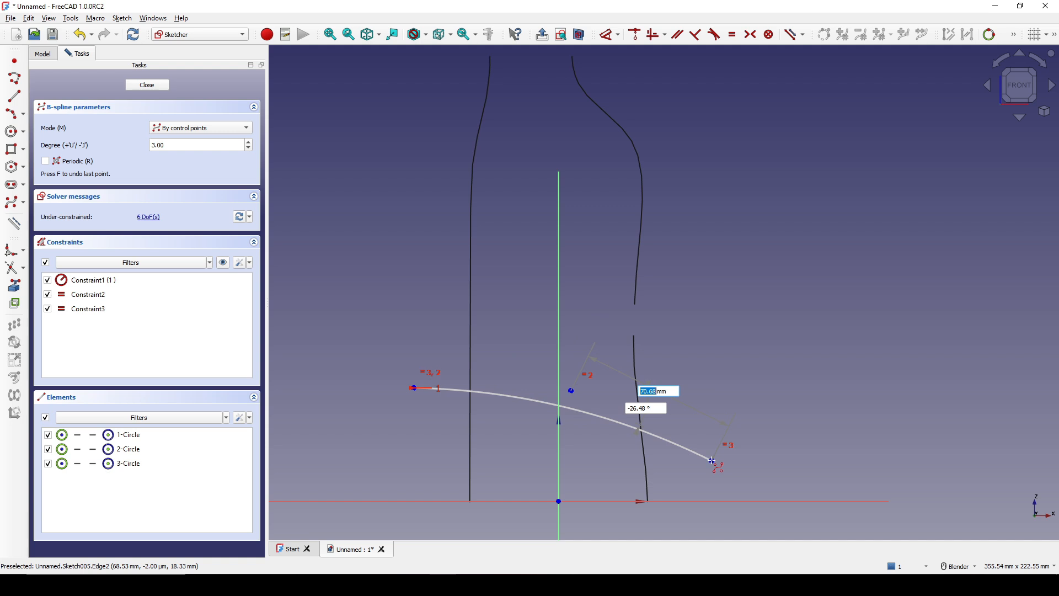
right_click(713, 459)
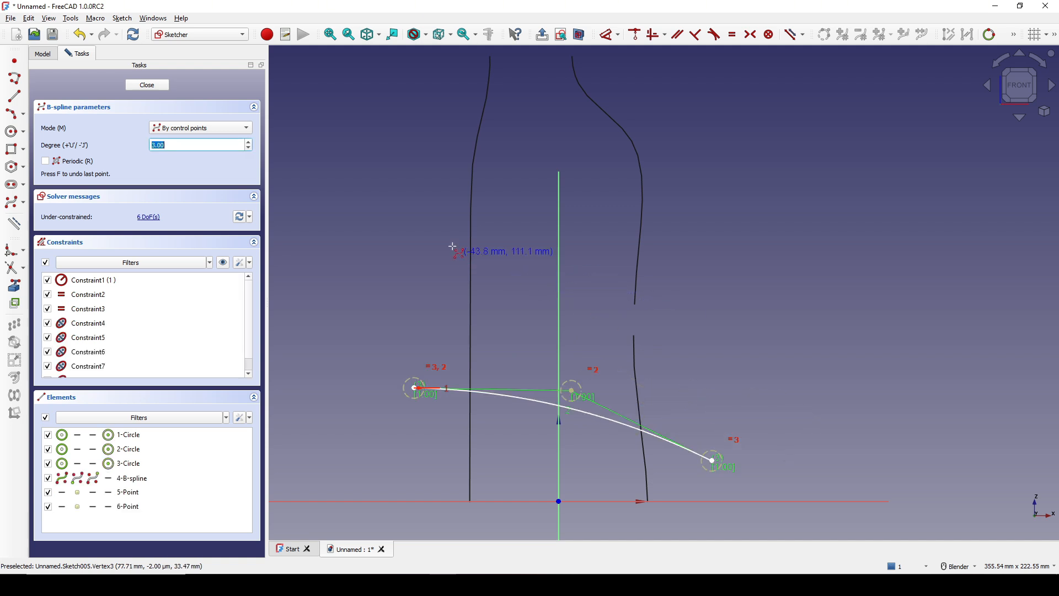
Step: Draw a second B-spline by four control points across the upper body, S-shaped and stepping down towards positive X, extending past both outlines
left_click(415, 235)
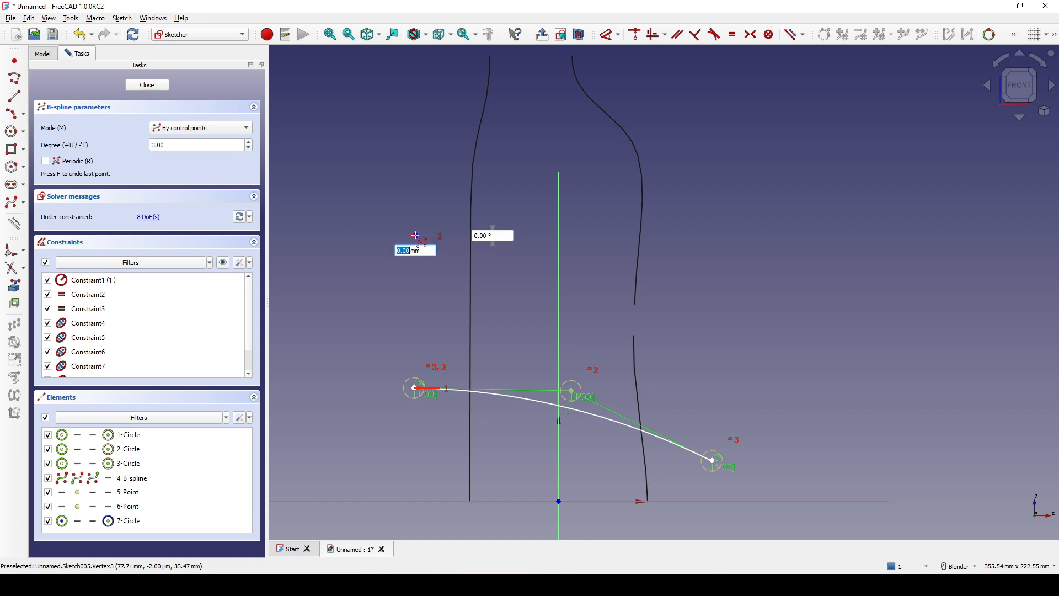
left_click(597, 232)
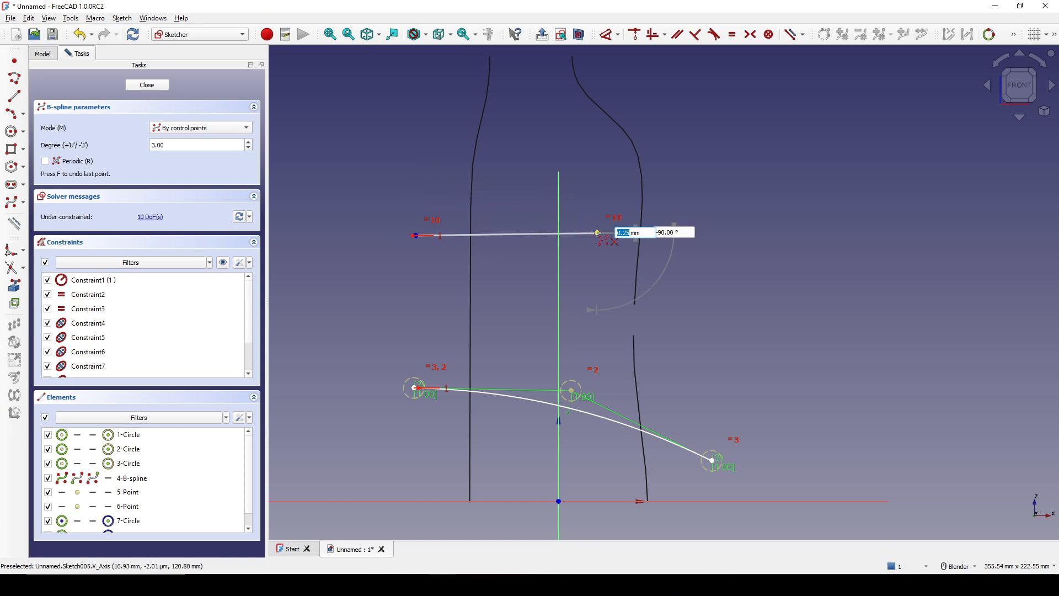
left_click(599, 290)
left_click(689, 283)
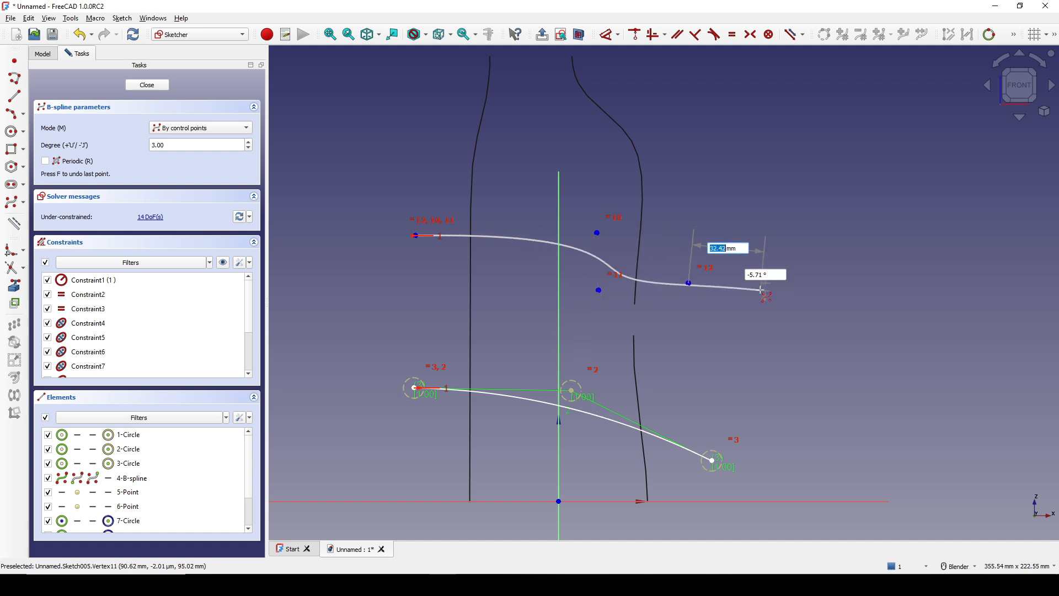
right_click(762, 292)
middle_click_drag(743, 317, 747, 295, "shift")
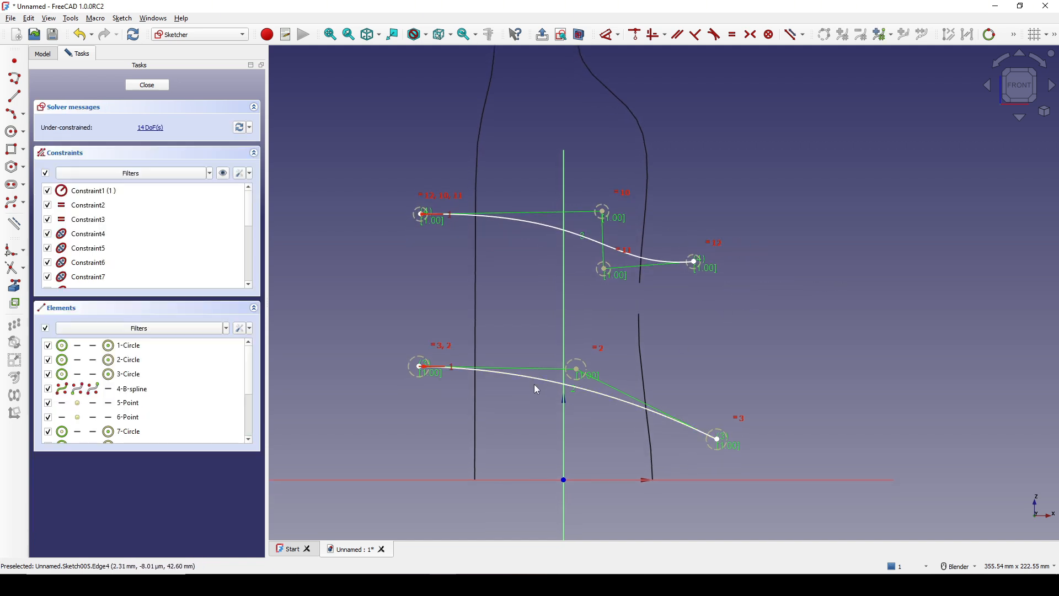
Step: Constrain the first and middle control points of the lower B-spline to be horizontally aligned
left_click(423, 374)
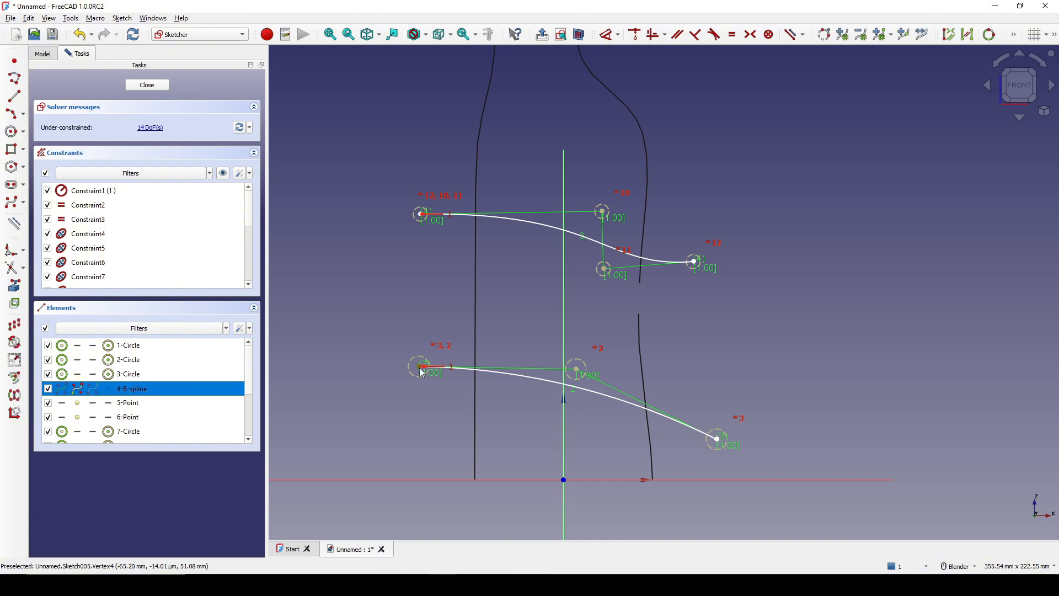
left_click(577, 369)
key("h")
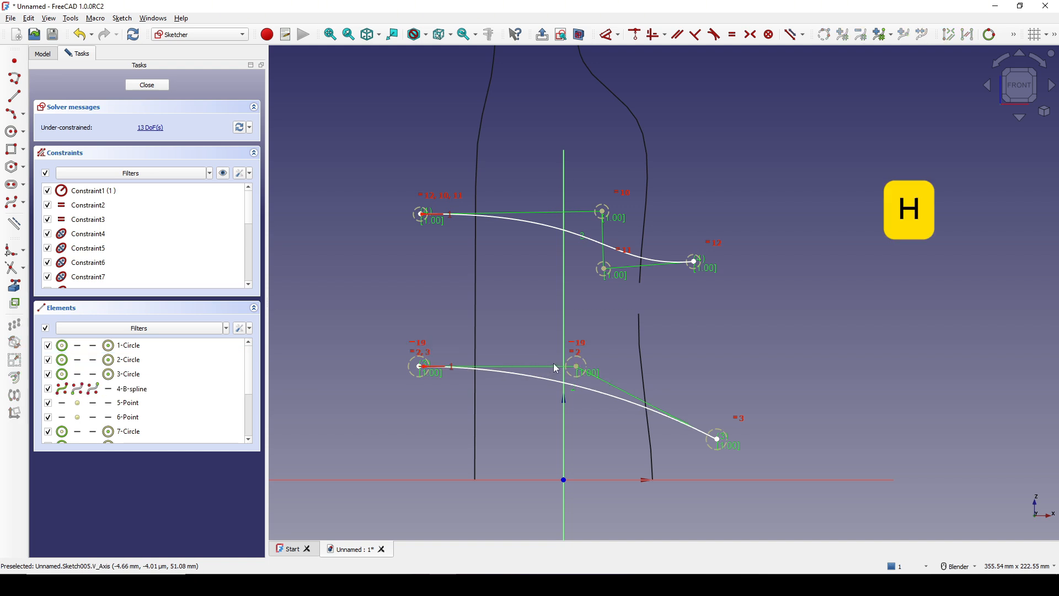
Step: Dimension the lower B-spline's left endpoint 60 mm above the horizontal axis and 50 mm from the vertical axis
left_click(422, 368)
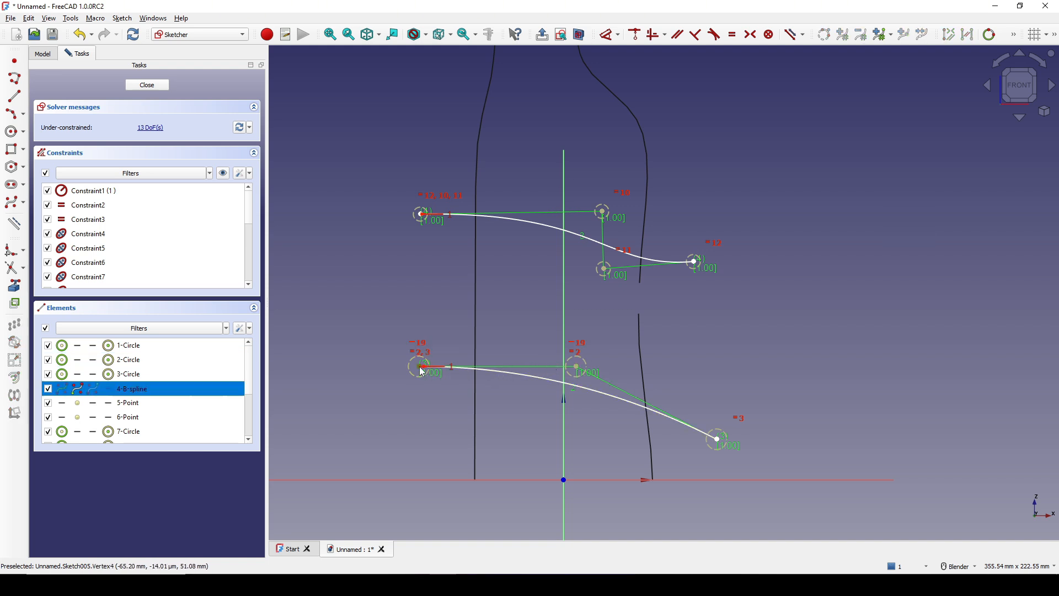
key("d")
left_click(343, 385)
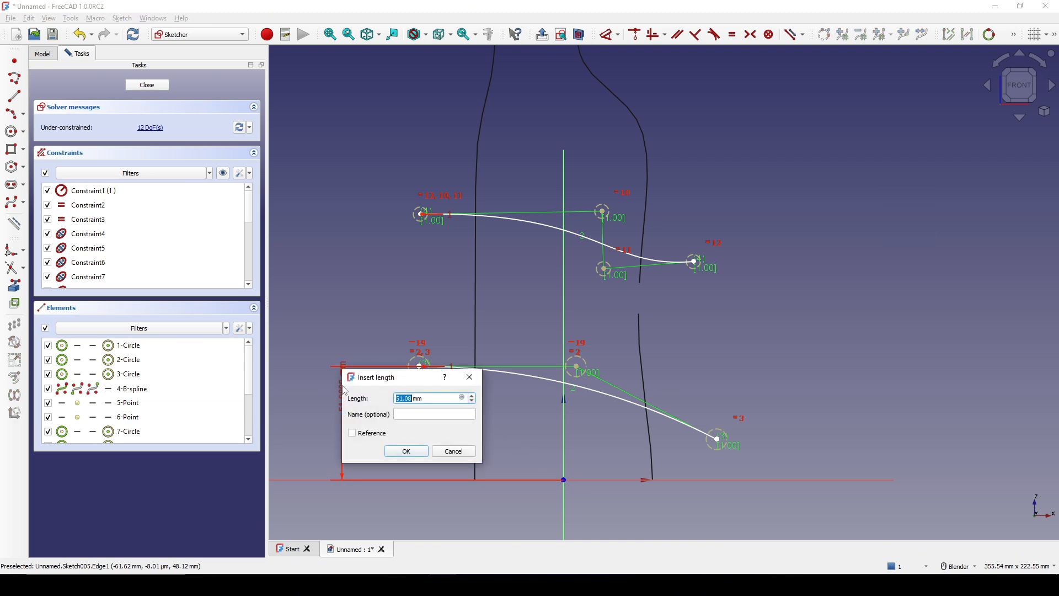
type("60")
key("Return")
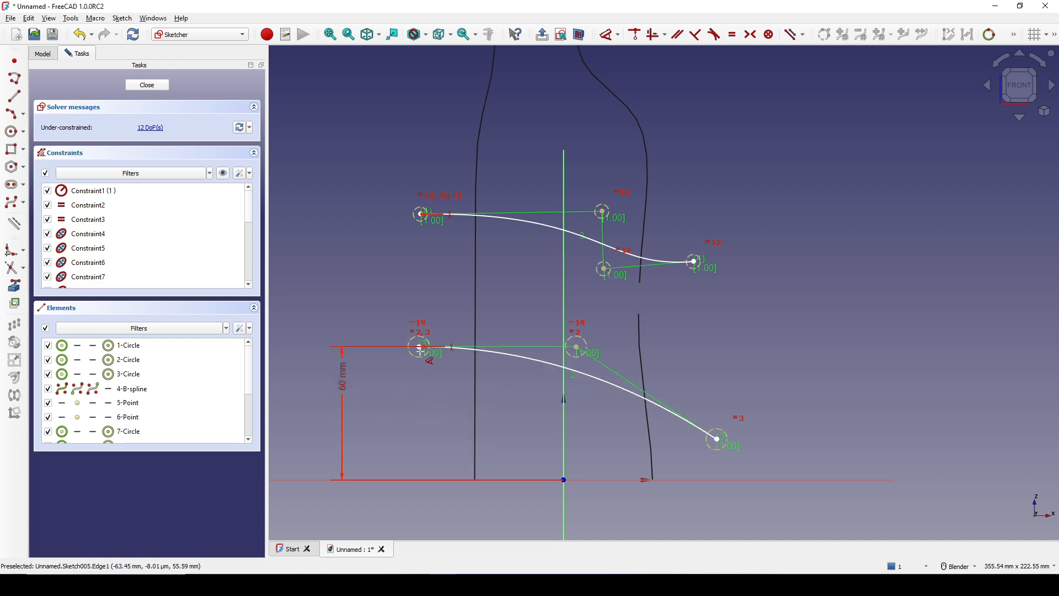
left_click(419, 347)
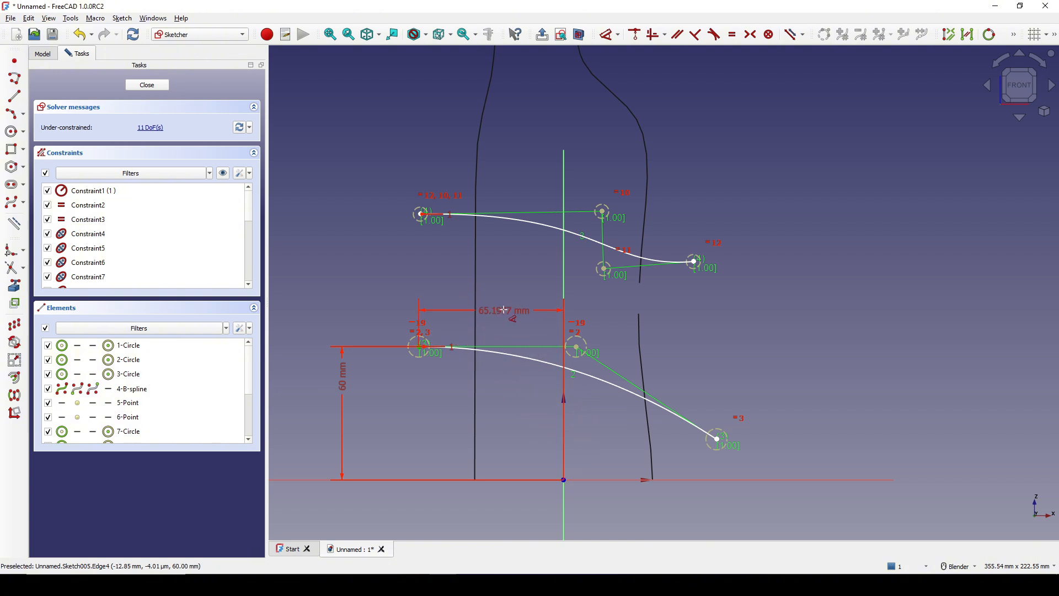
left_click(499, 314)
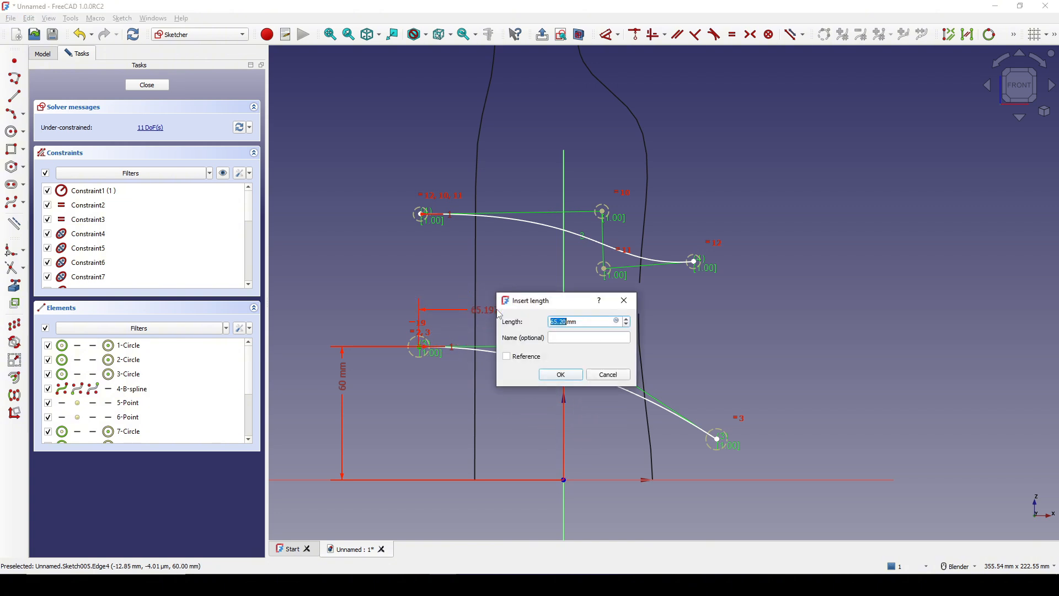
type("50")
key("Return")
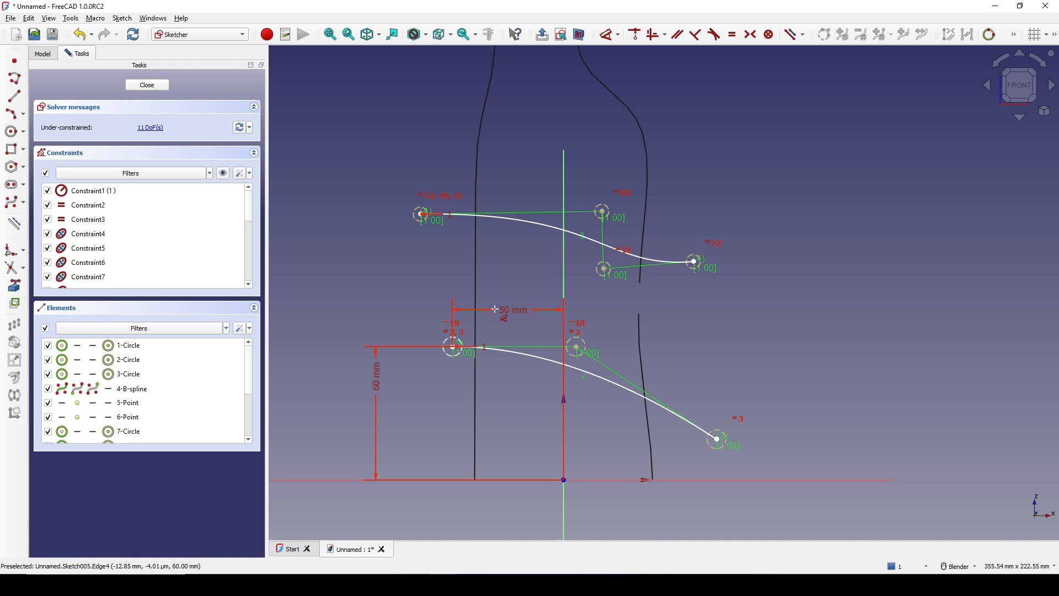
Step: Dimension the lower B-spline's right endpoint 50 mm from the vertical axis and 10 mm above the horizontal axis
left_click(722, 443)
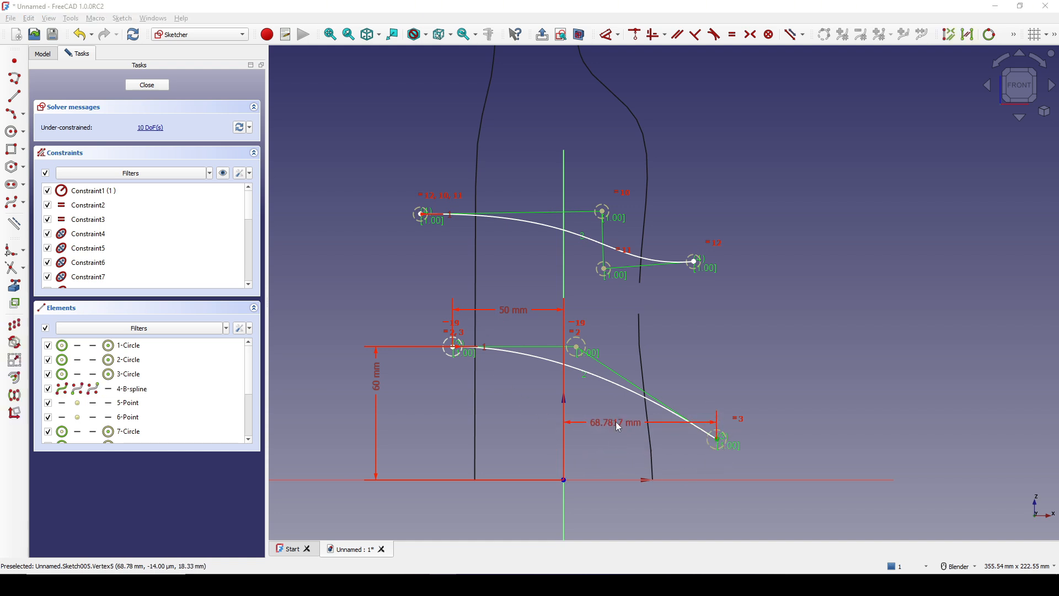
left_click(619, 426)
type("50")
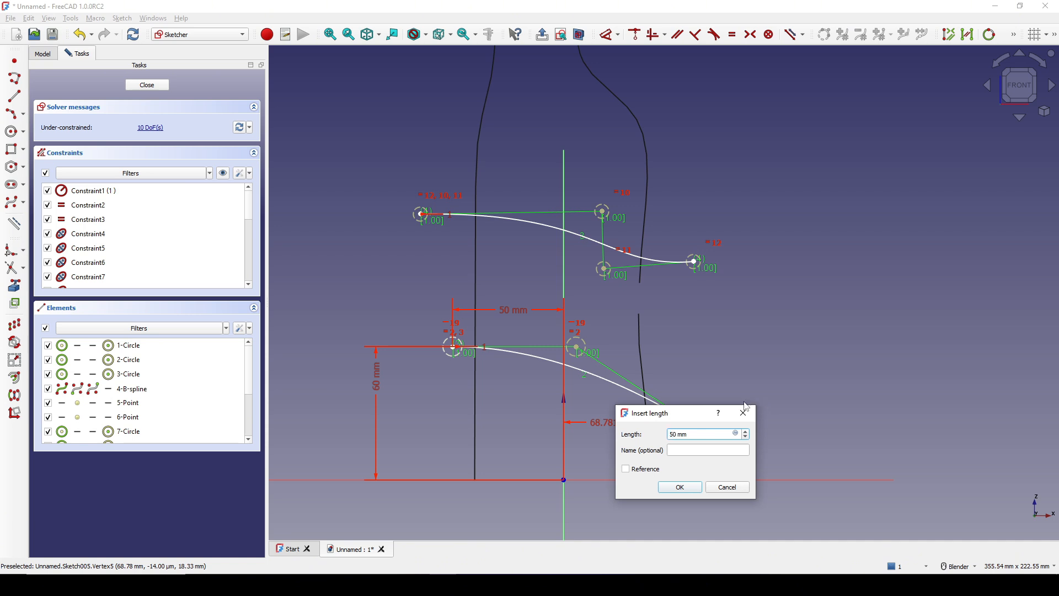
key("Return")
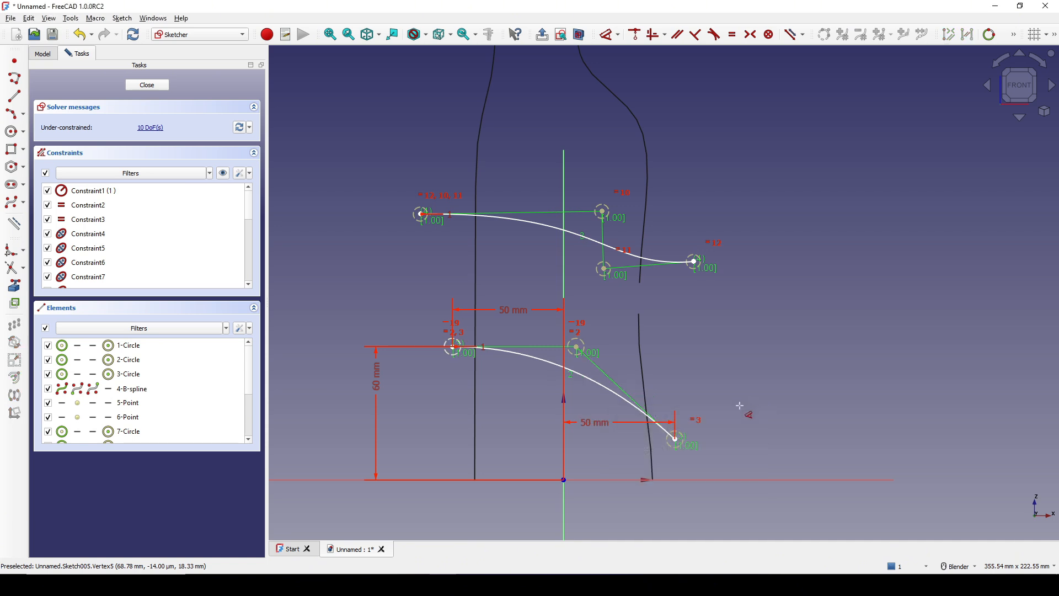
left_click(677, 439)
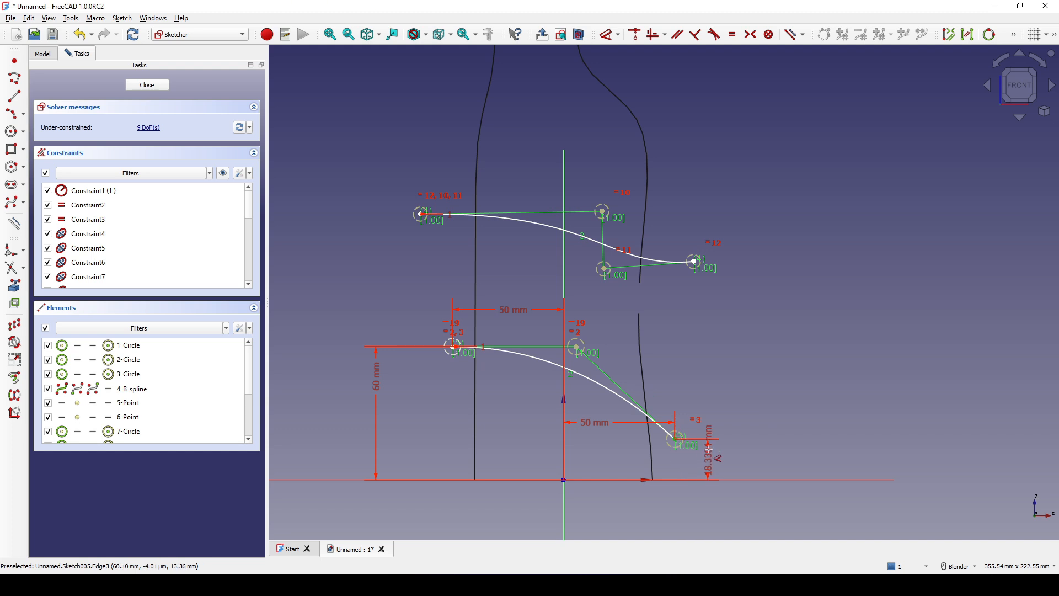
left_click(709, 437)
type("10")
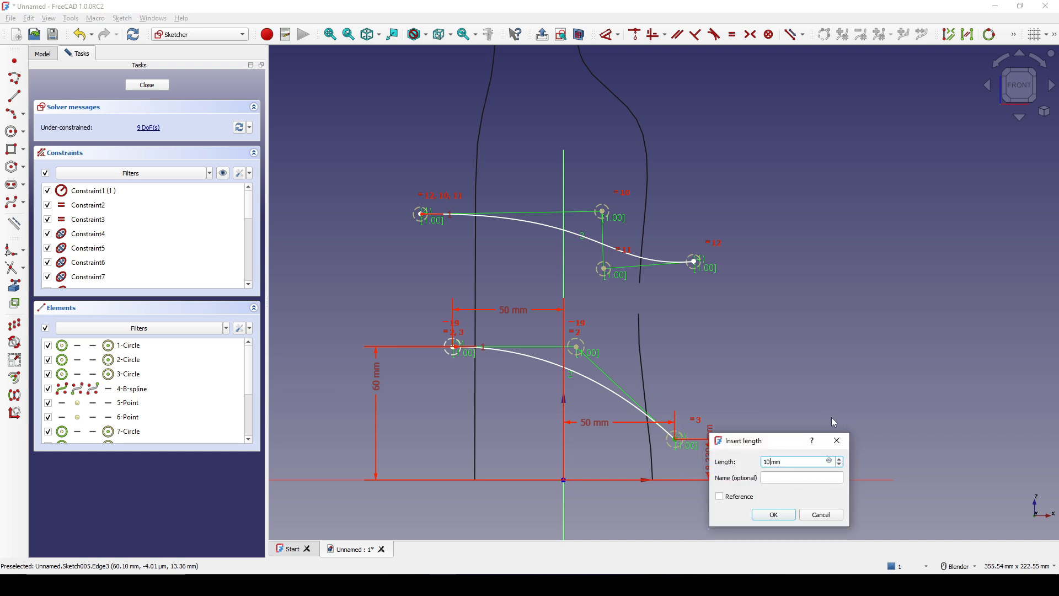
key("Return")
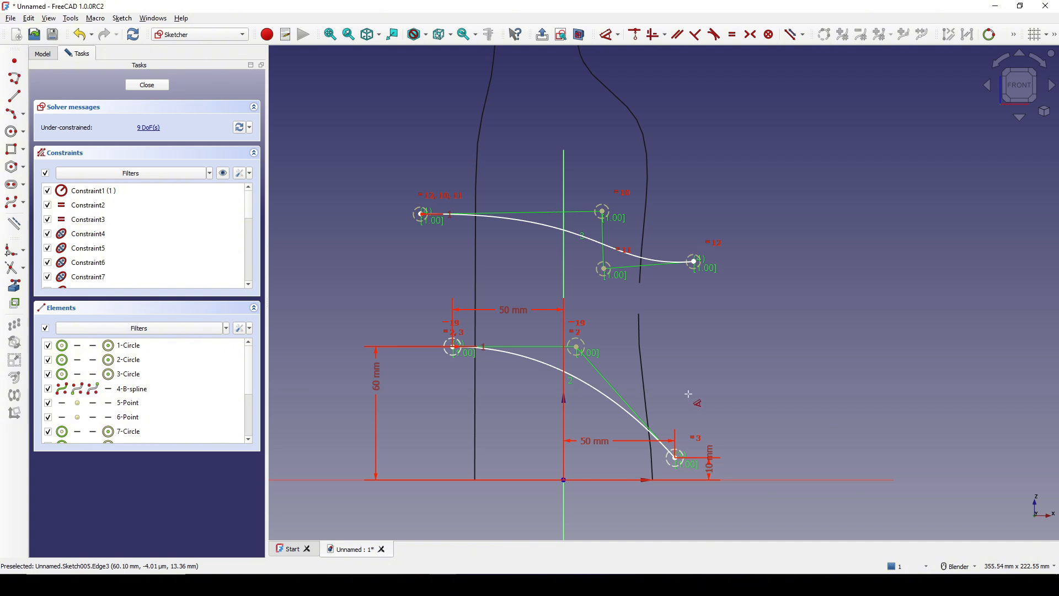
key("Escape")
Step: Constrain the lower B-spline's middle control point to lie on the vertical axis
left_click(577, 348)
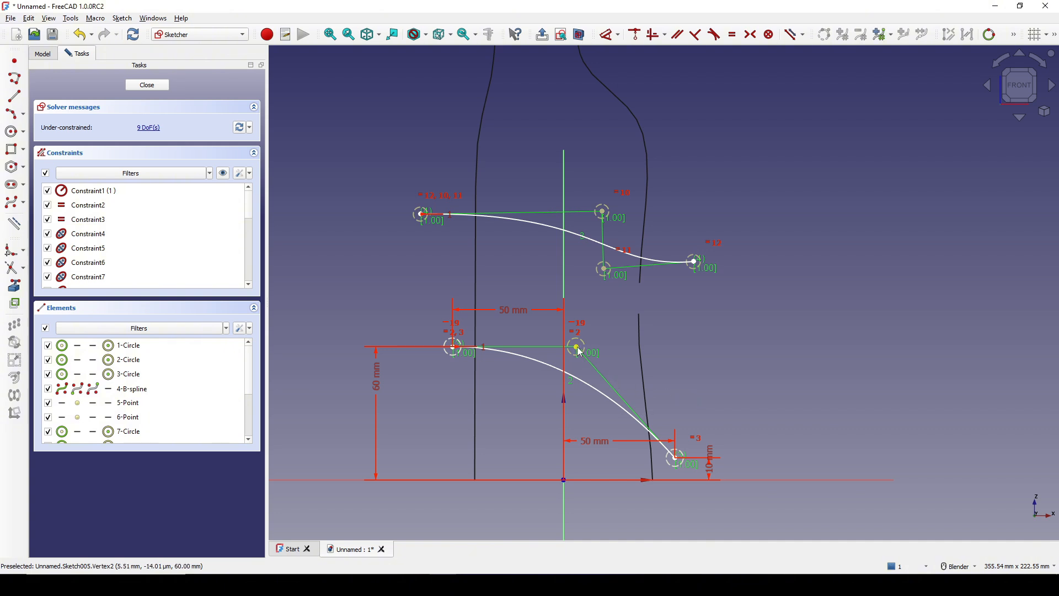
left_click(565, 507)
key("c")
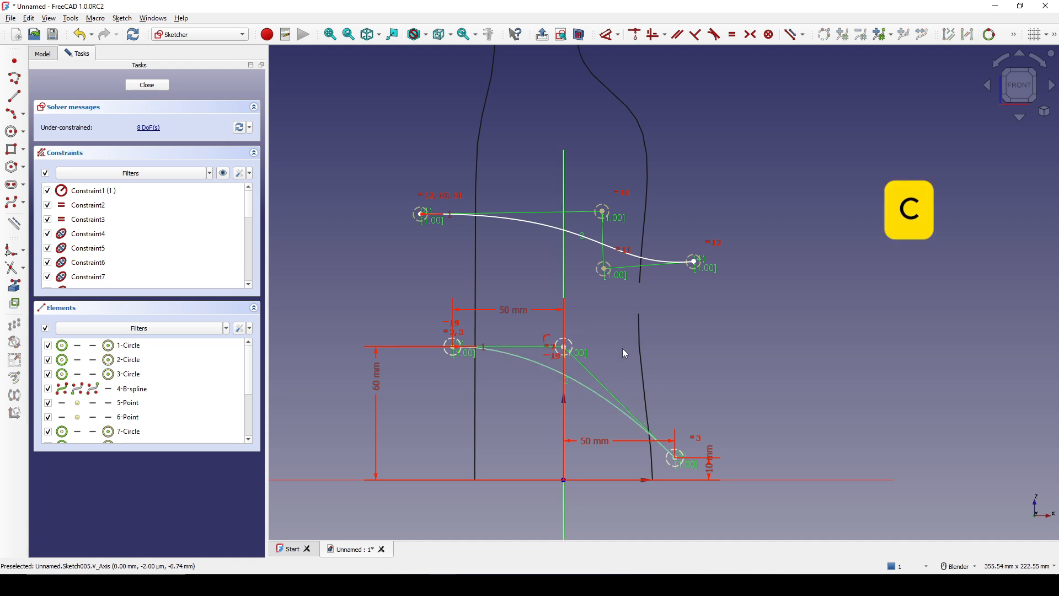
Step: Constrain both endpoints of the upper B-spline to be vertically aligned with the corresponding endpoints of the lower B-spline
middle_click_drag(645, 334, 644, 342, "shift")
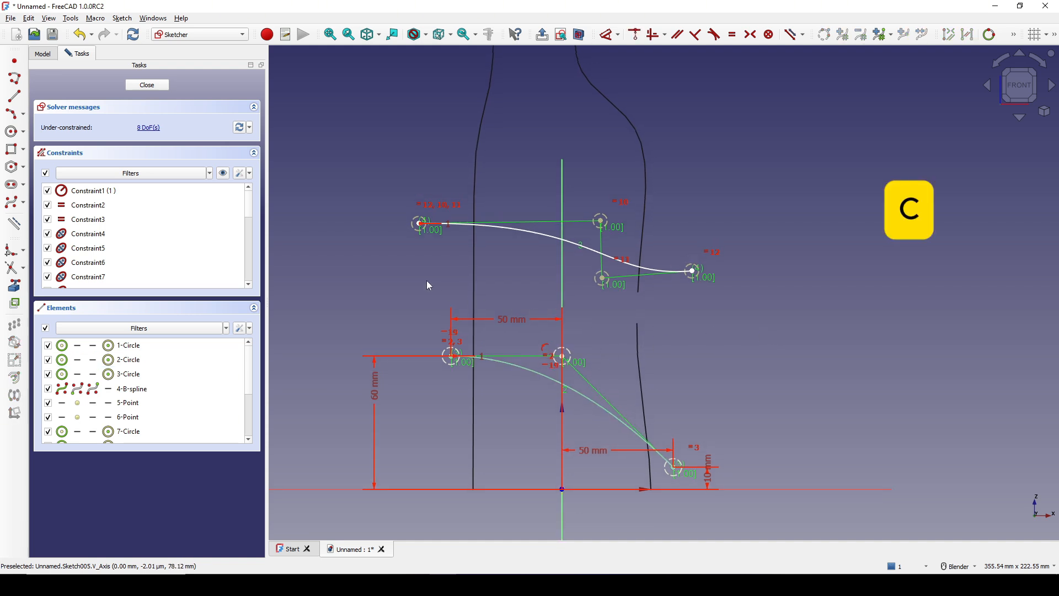
left_click(420, 225)
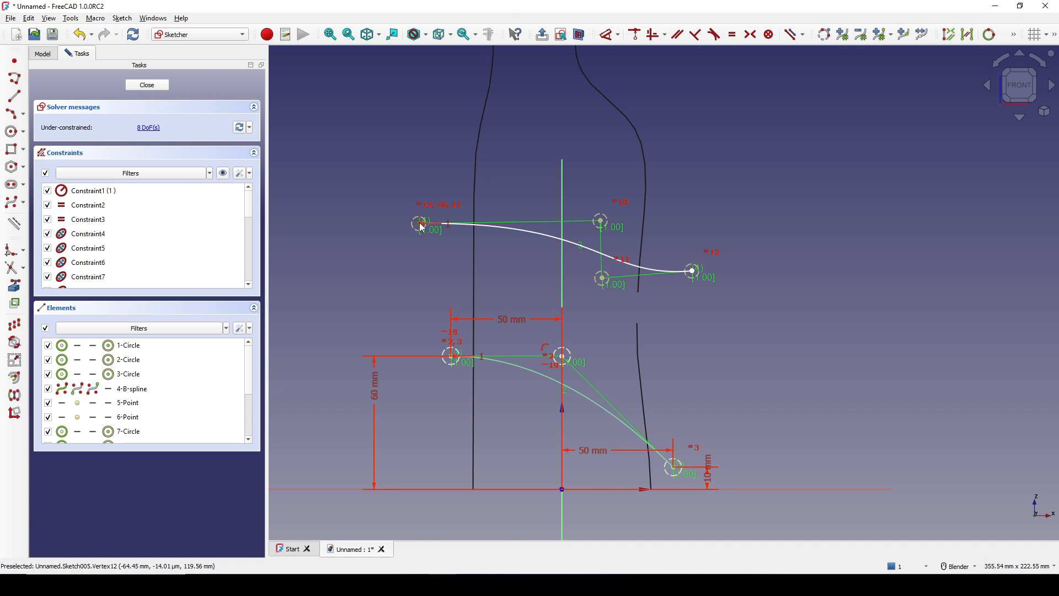
left_click(453, 359)
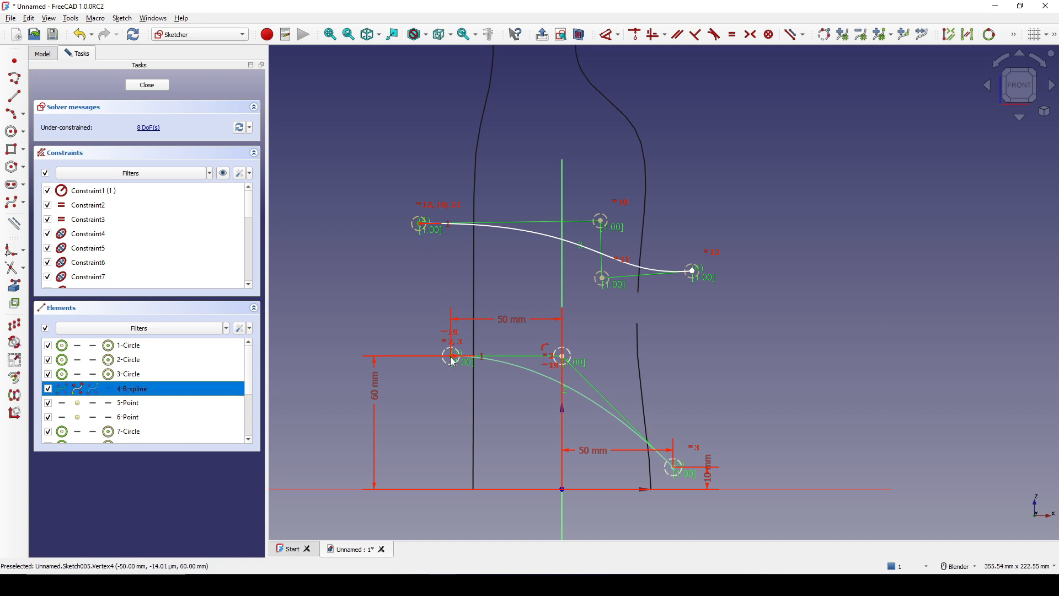
key("v")
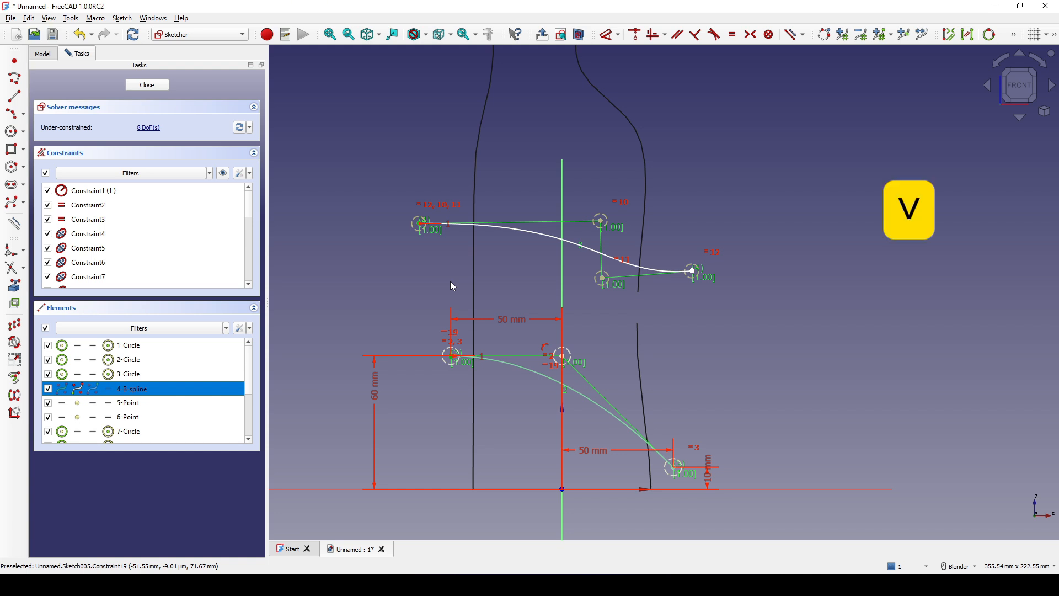
left_click(695, 277)
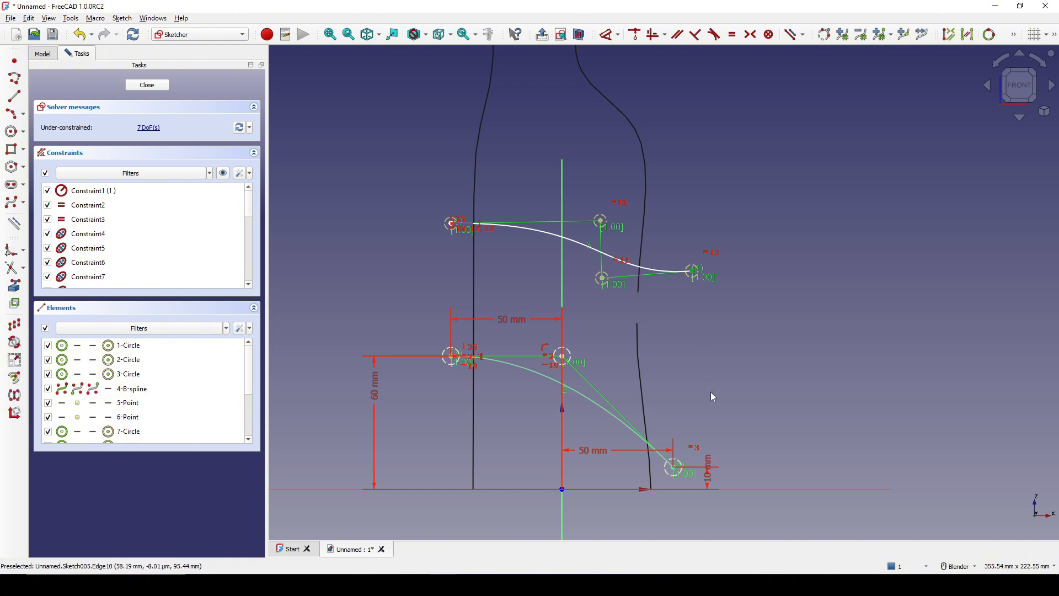
left_click(675, 468)
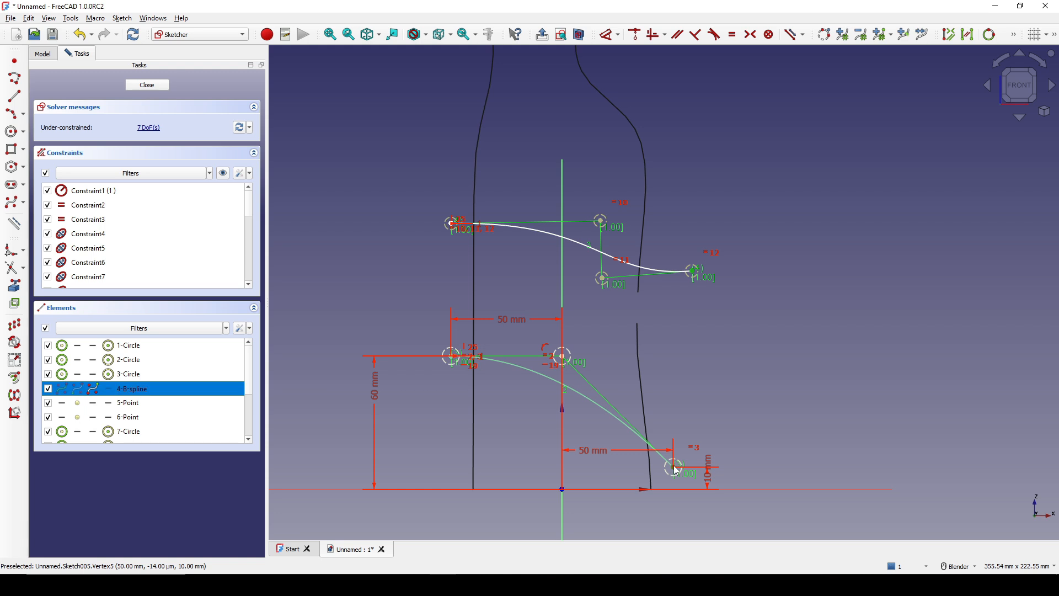
key("v")
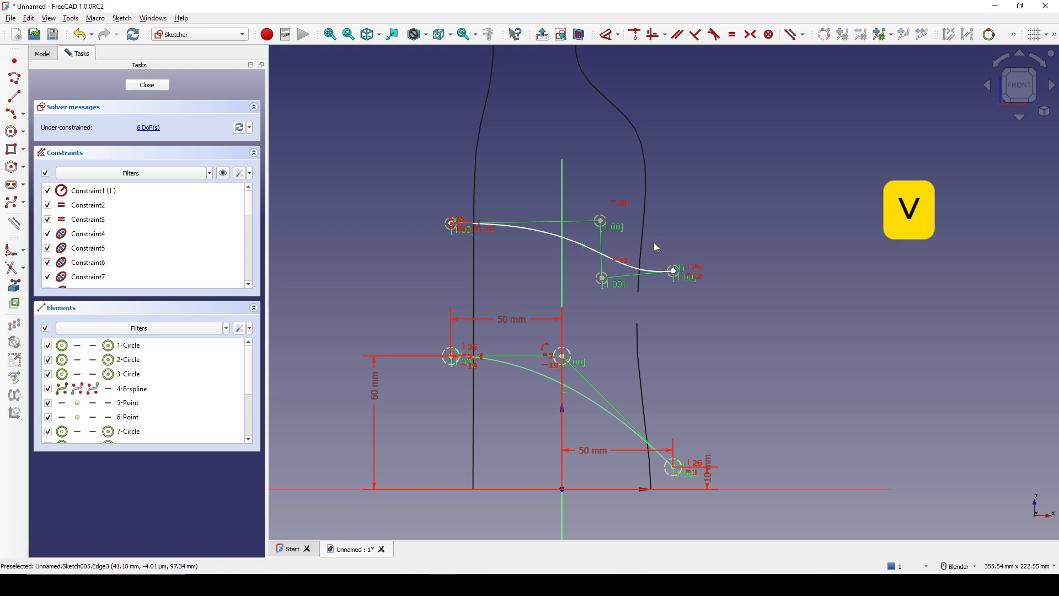
Step: Constrain the two middle control points of the upper B-spline to be vertically aligned
scroll(638, 263, "up", 1)
left_click(593, 213)
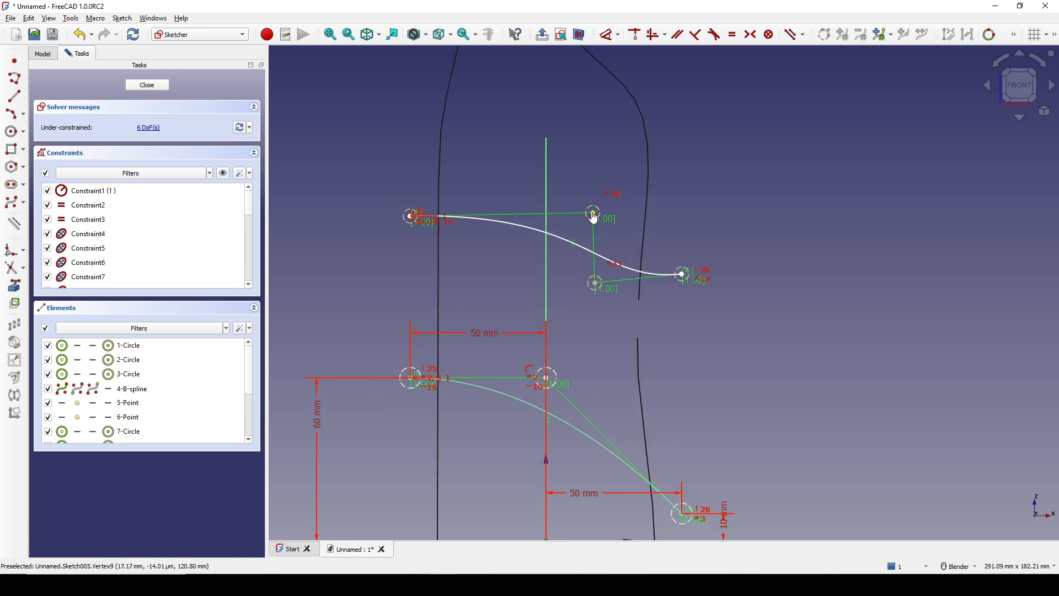
left_click(597, 285)
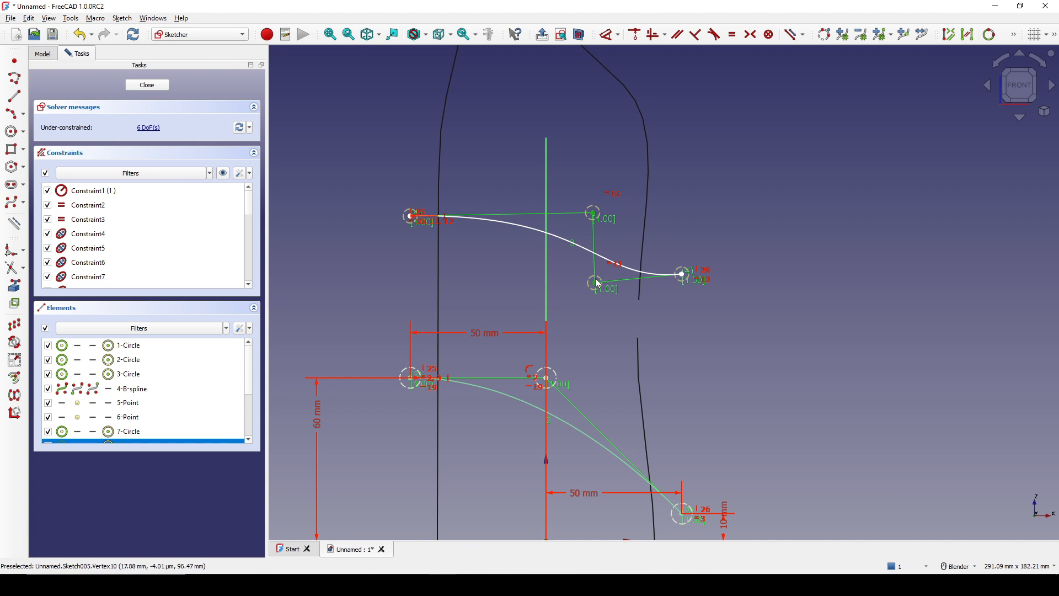
key("v")
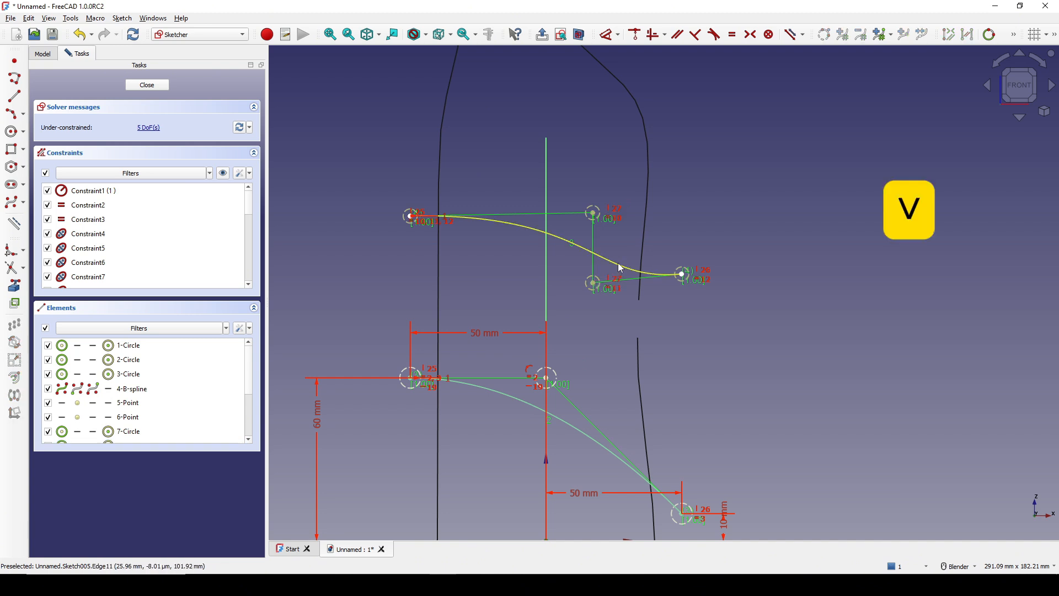
Step: Constrain the upper B-spline's first and second control points, and its third and fourth, to be horizontally aligned
left_click(411, 219)
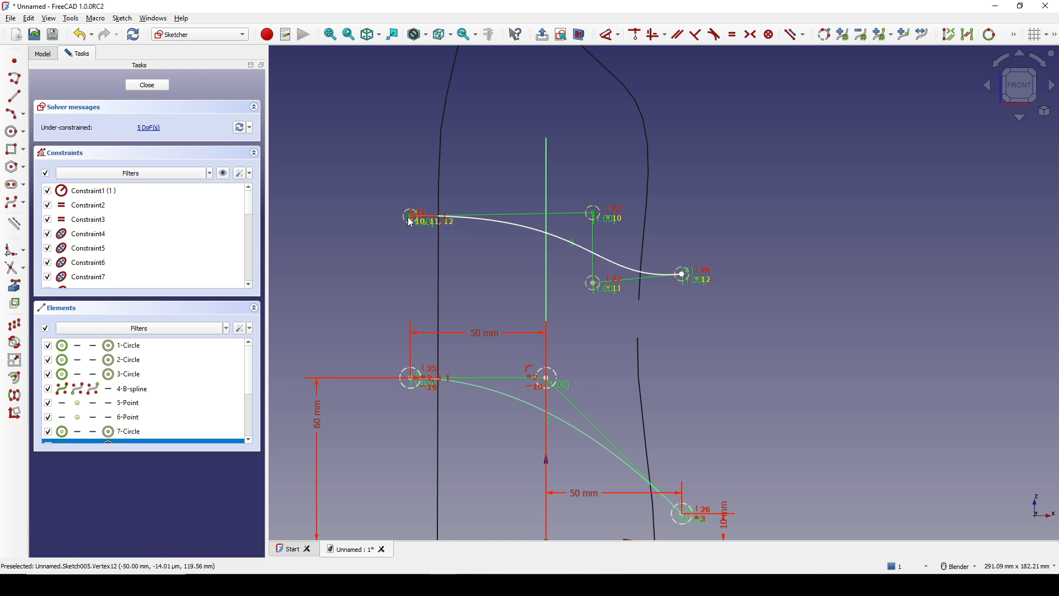
key("h")
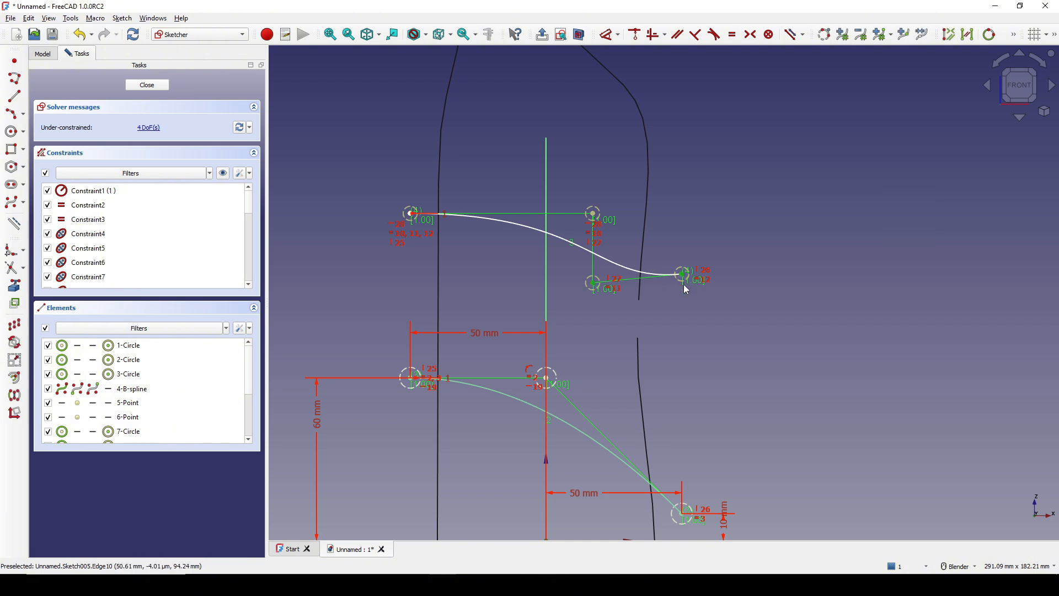
key("h")
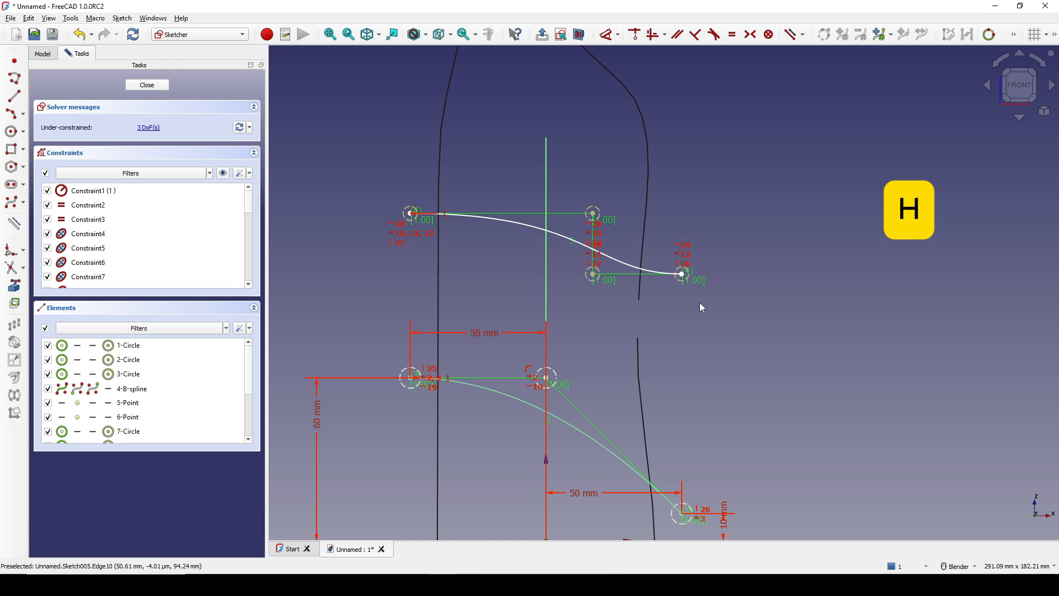
Step: Dimension the upper B-spline's left endpoint 138 mm and its right endpoint 110 mm above the horizontal axis
scroll(700, 303, "up", 1)
middle_click_drag(701, 289, 739, 292, "shift")
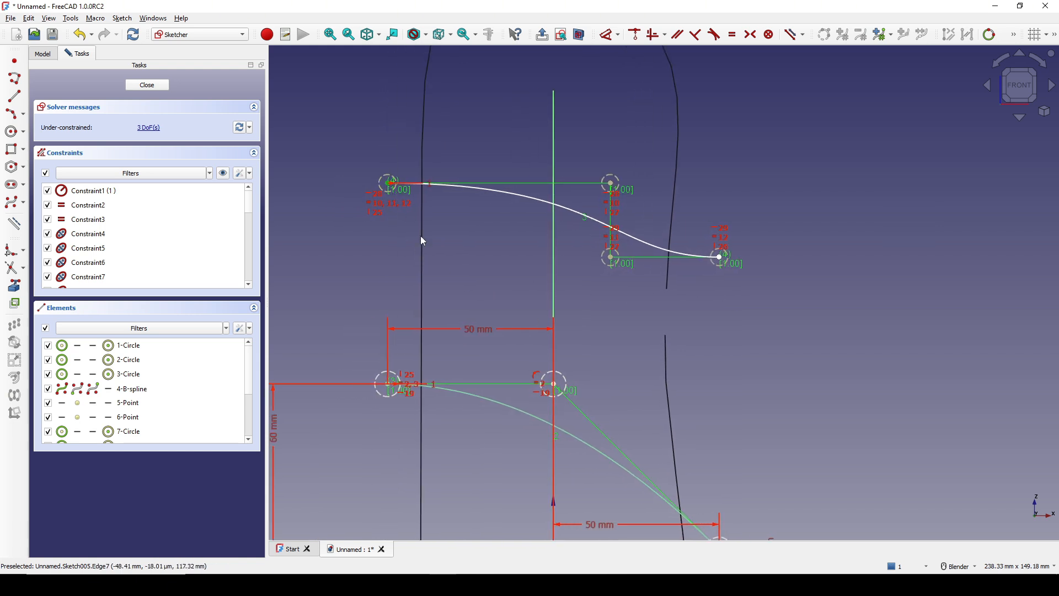
scroll(421, 250, "down", 4)
key("d")
left_click(304, 274)
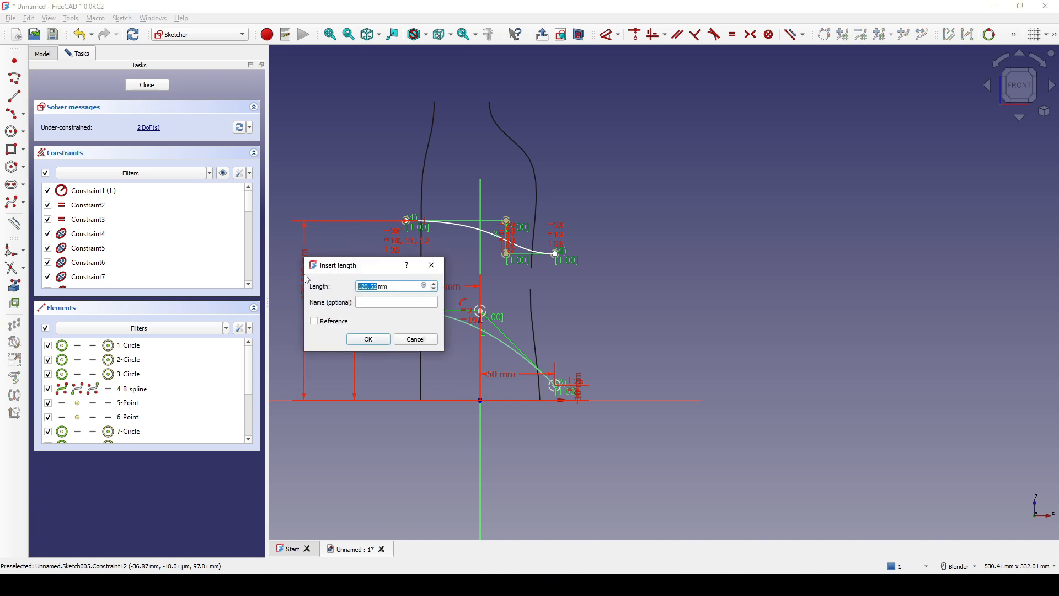
type("138")
key("Return")
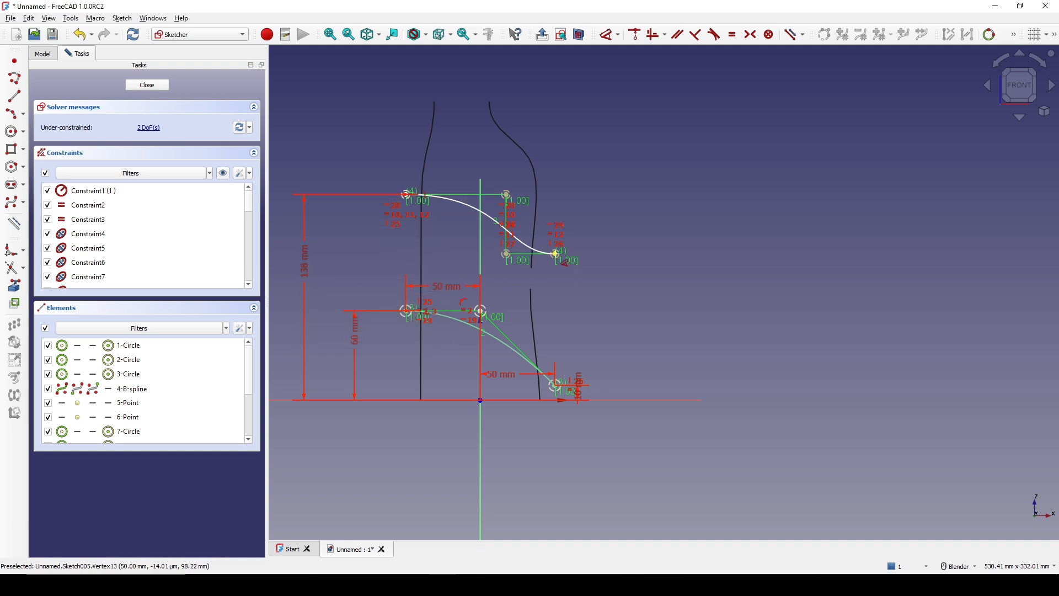
left_click(555, 254)
left_click(626, 287)
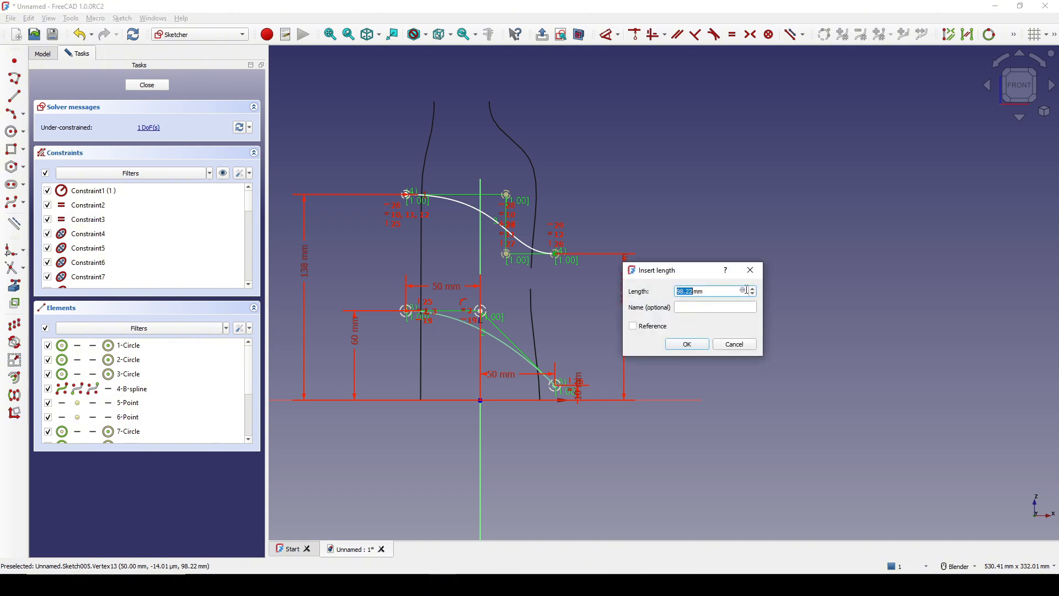
type("110")
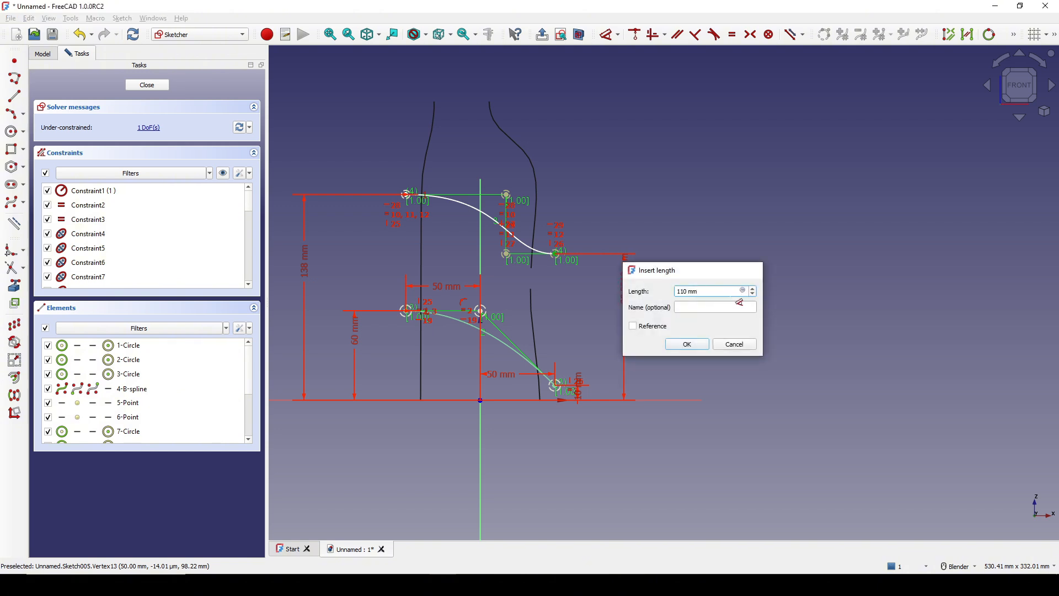
key("Return")
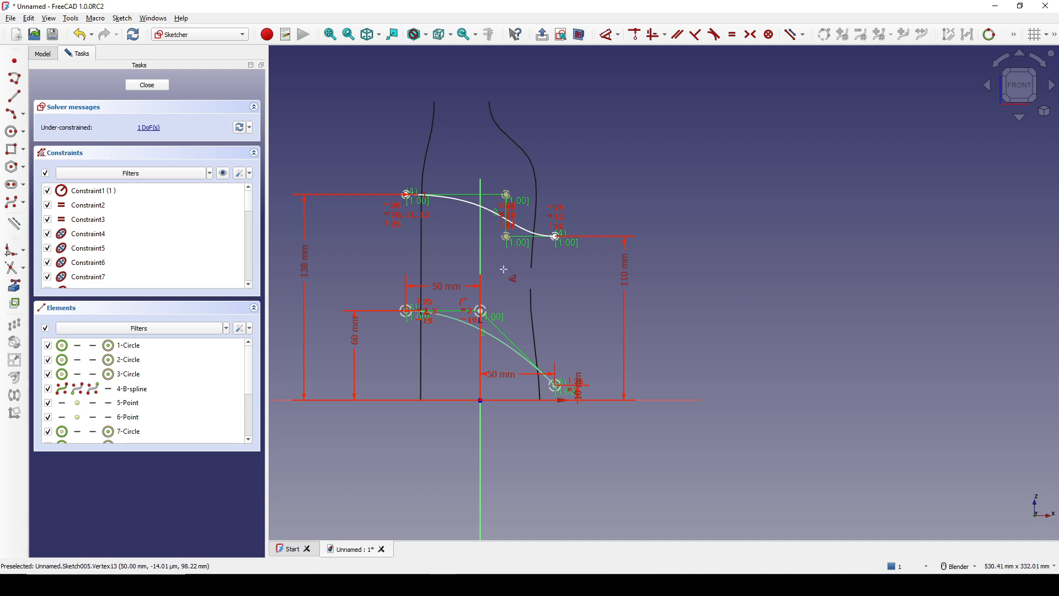
Step: Dimension the upper B-spline's second control point 30 mm from the vertical axis
middle_click_drag(528, 282, 577, 305, "shift")
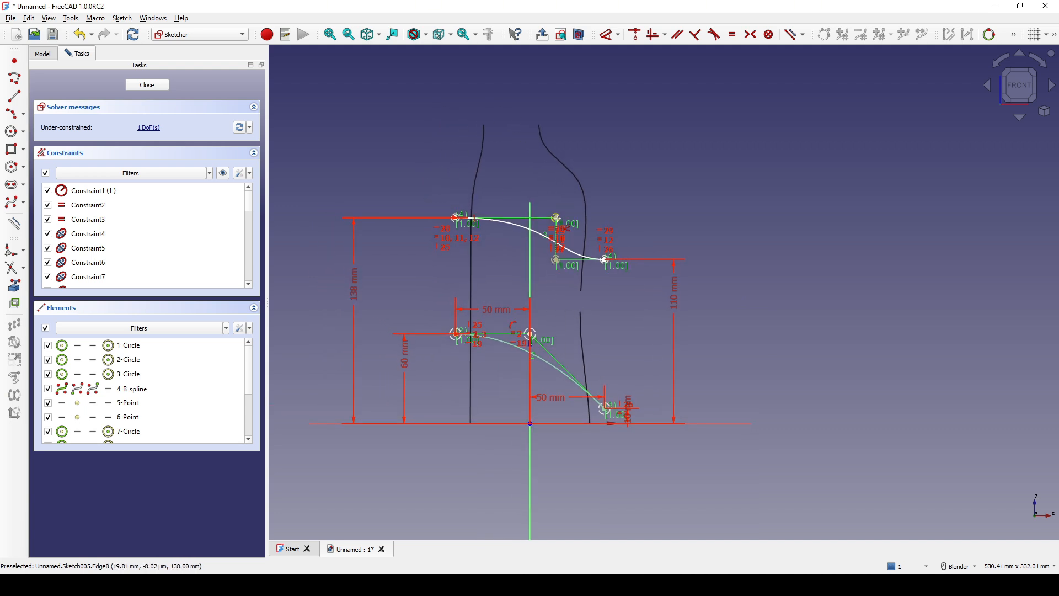
left_click(556, 219)
key("d")
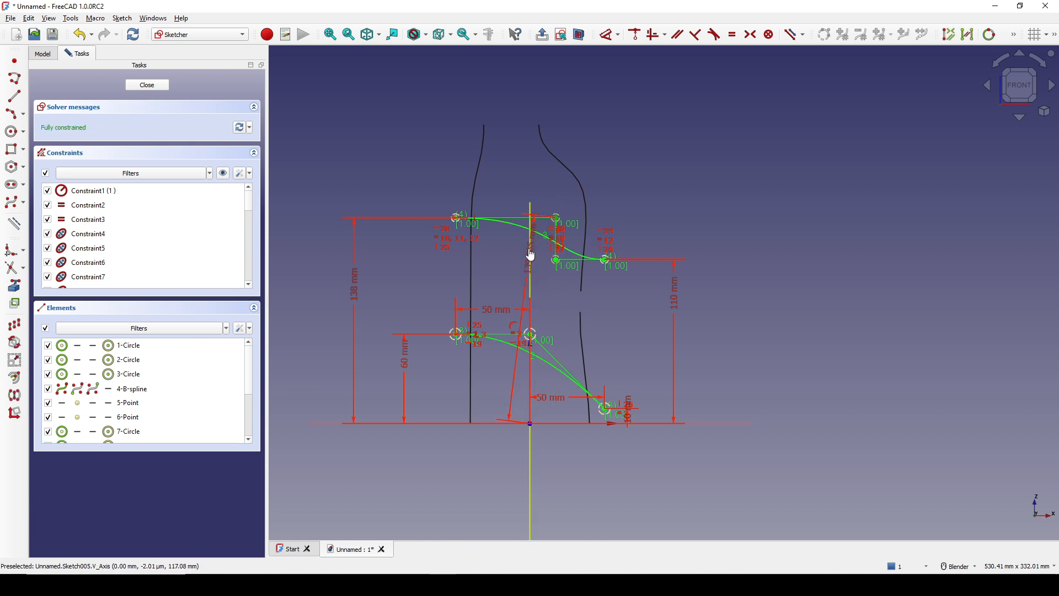
left_click(530, 254)
left_click(545, 201)
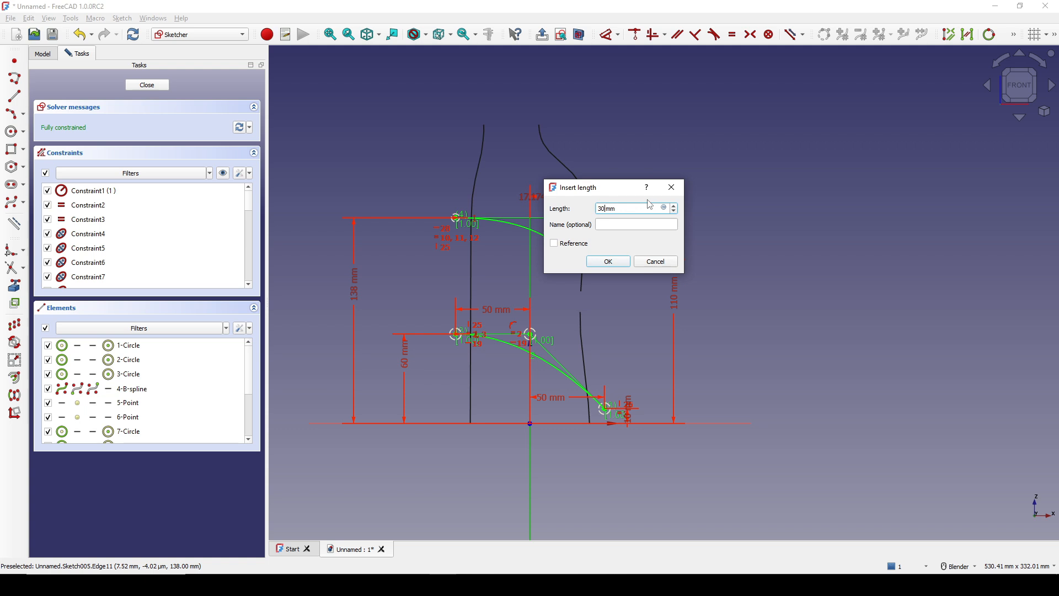
key("Return")
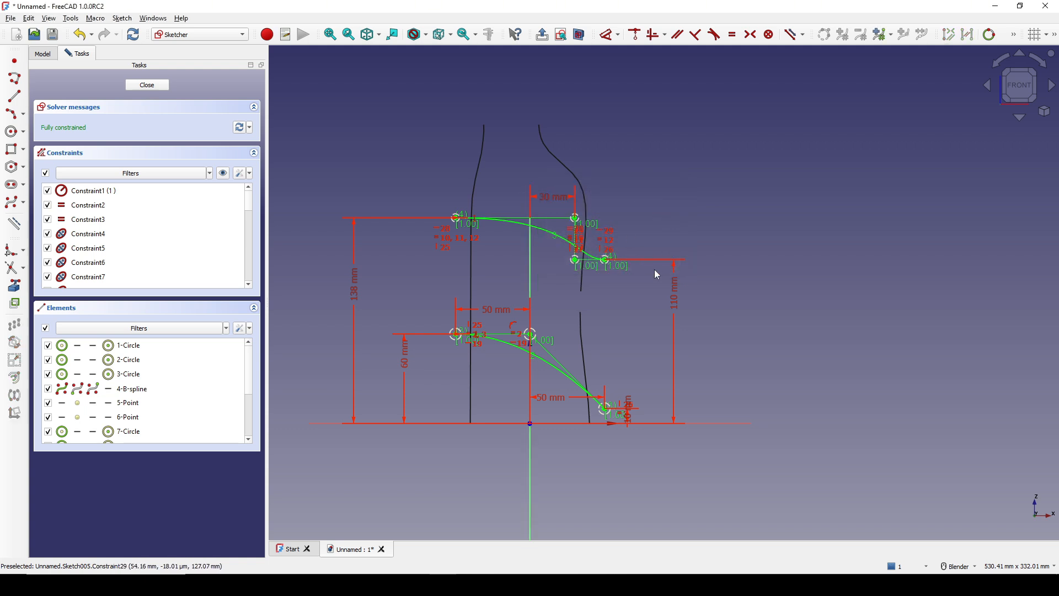
Step: Reposition the 110 mm, lower 50 mm and 10 mm dimension labels for legibility, placing the 10 mm one below the horizontal axis, and close the sketch
left_click_drag(675, 302, 682, 323)
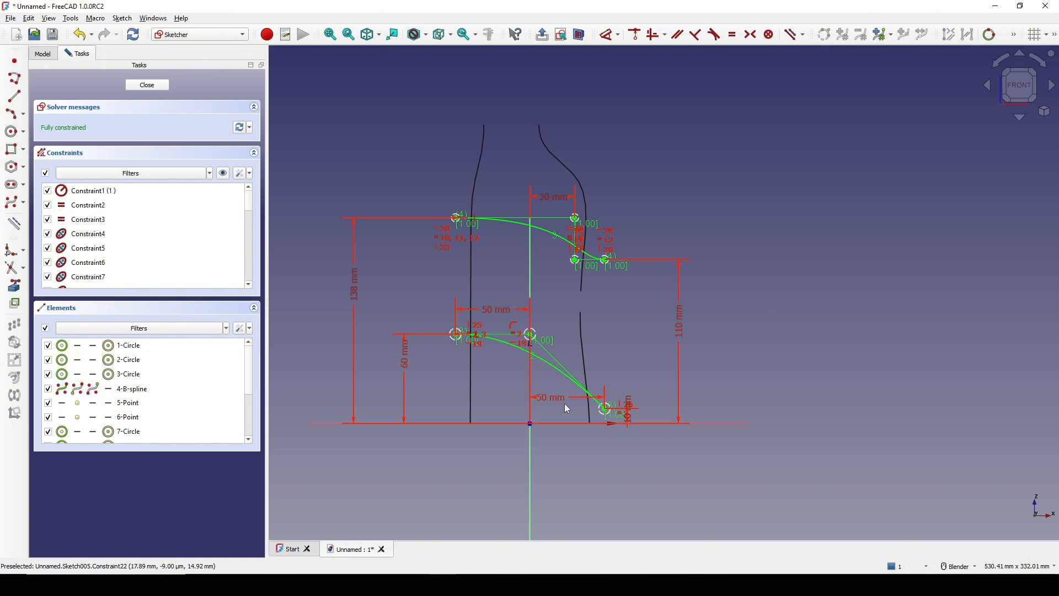
left_click_drag(567, 407, 568, 412)
scroll(640, 419, "up", 4)
left_click_drag(615, 421, 621, 495)
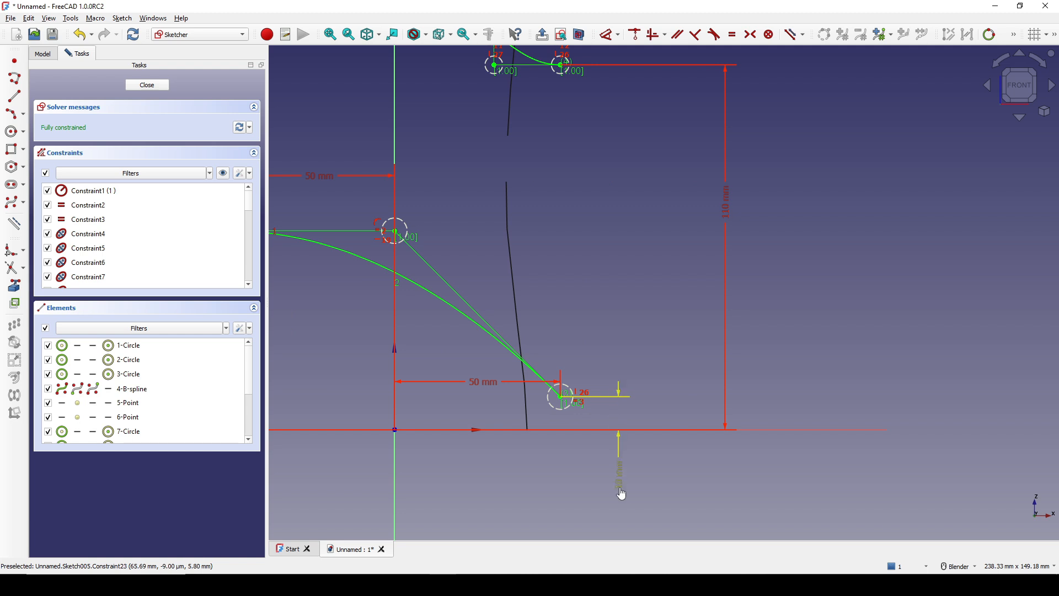
scroll(646, 418, "down", 5)
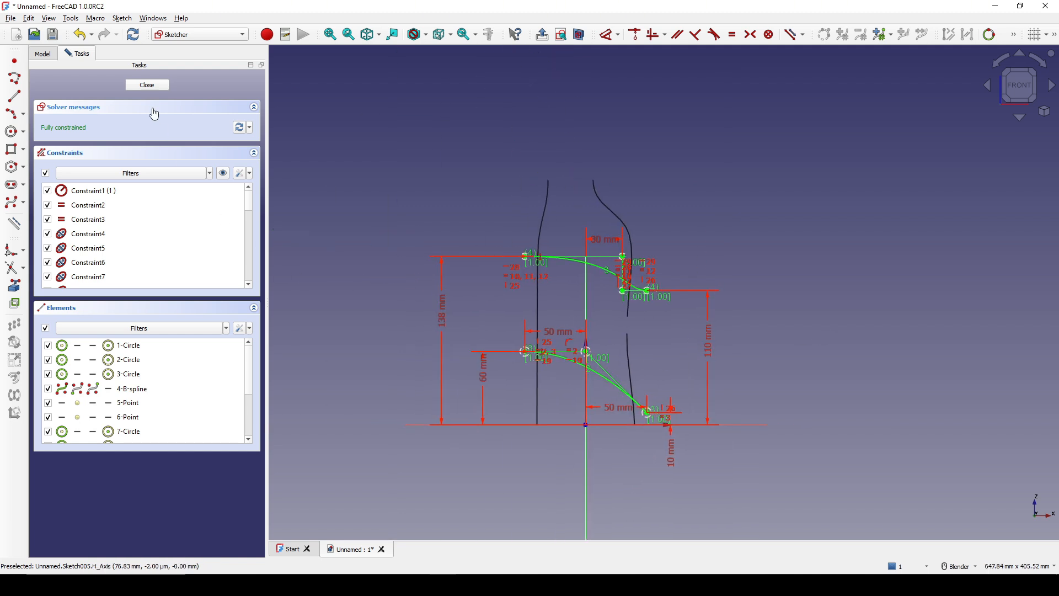
left_click(154, 86)
scroll(658, 369, "down", 2)
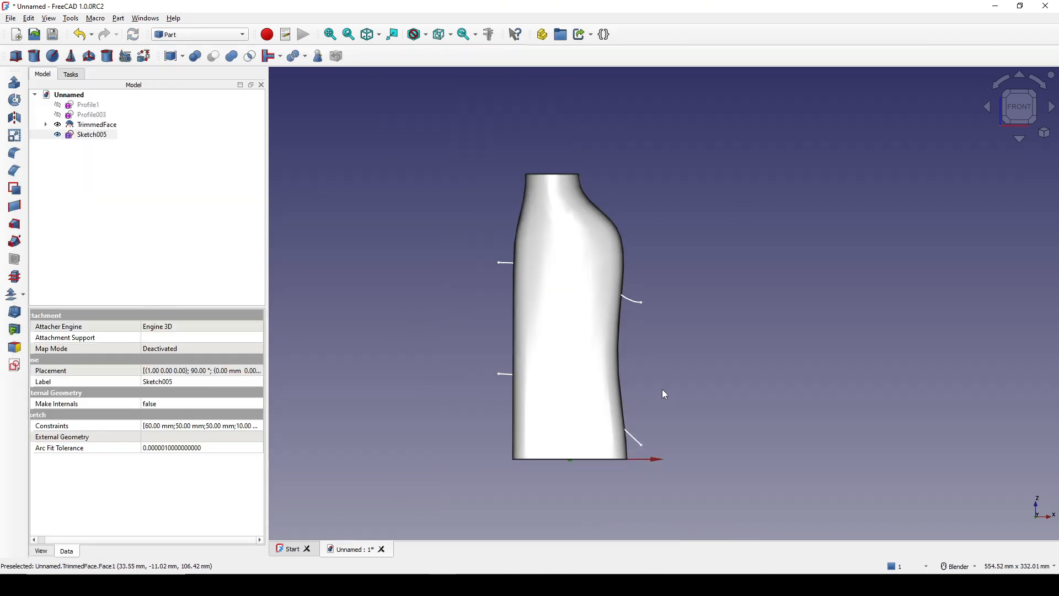
Step: Extrude the B-spline curve sketch symmetrically along its normal with a length of 100 mm
middle_click_drag(655, 390, 557, 411)
left_click(706, 251)
mouse_move(681, 237)
middle_mouse_down()
mouse_move(637, 246)
mouse_move(647, 244)
middle_mouse_up()
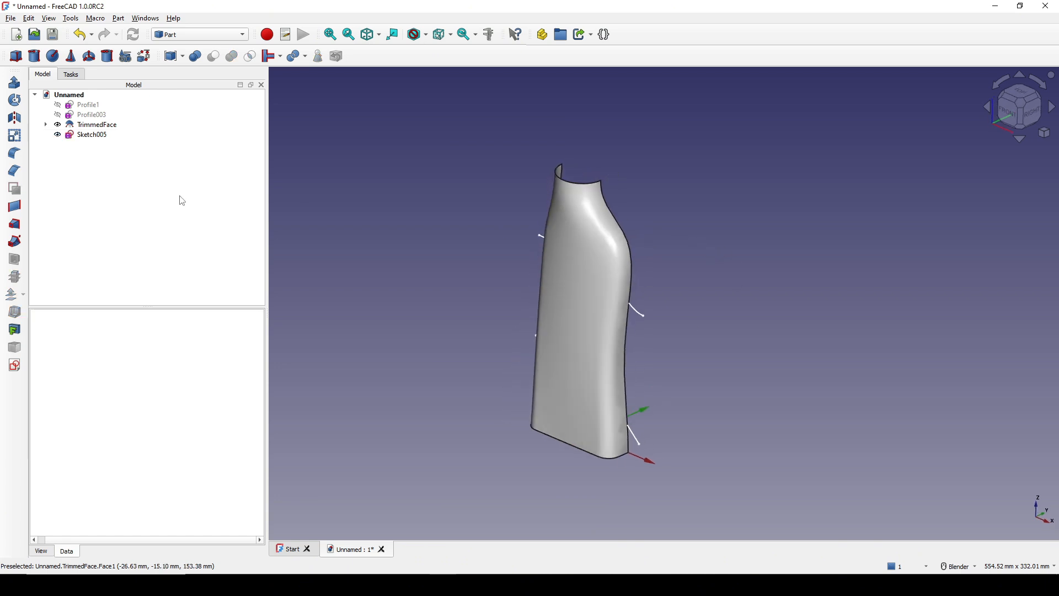
left_click(95, 136)
left_click(15, 83)
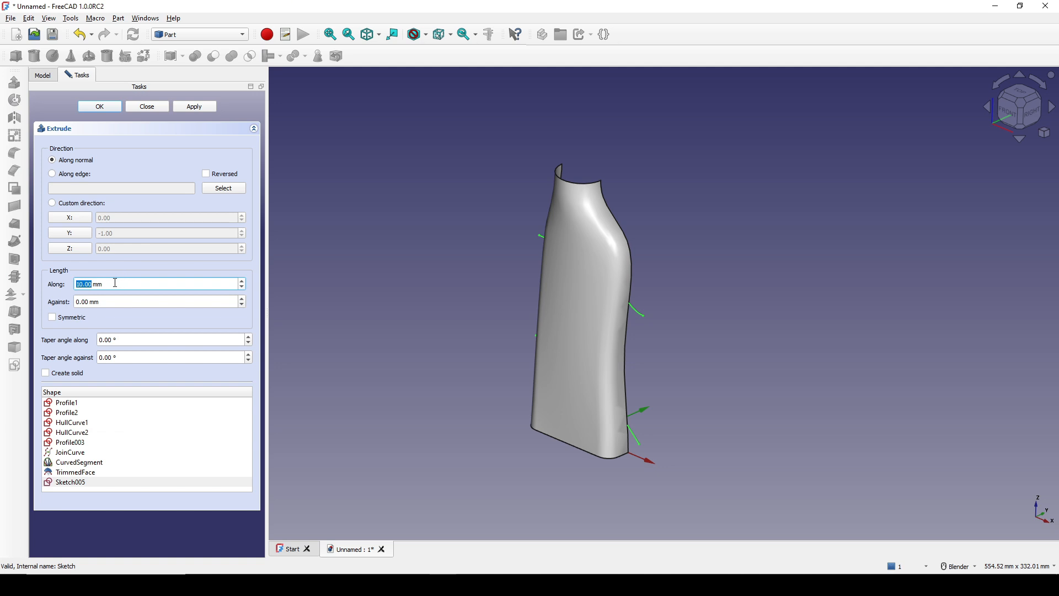
left_click_drag(117, 283, 40, 287)
type("100")
left_click(52, 317)
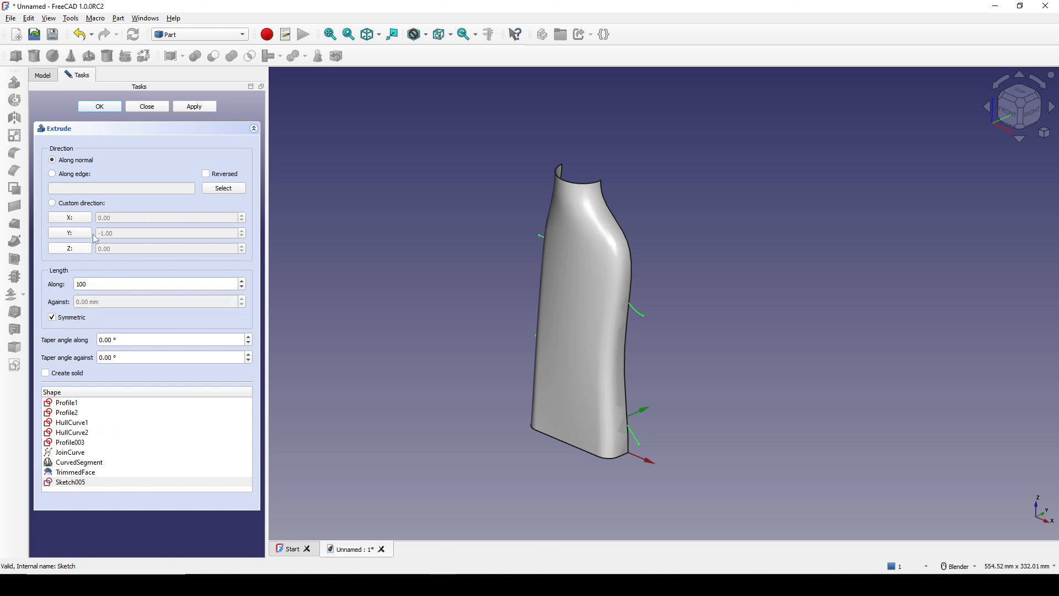
left_click(100, 106)
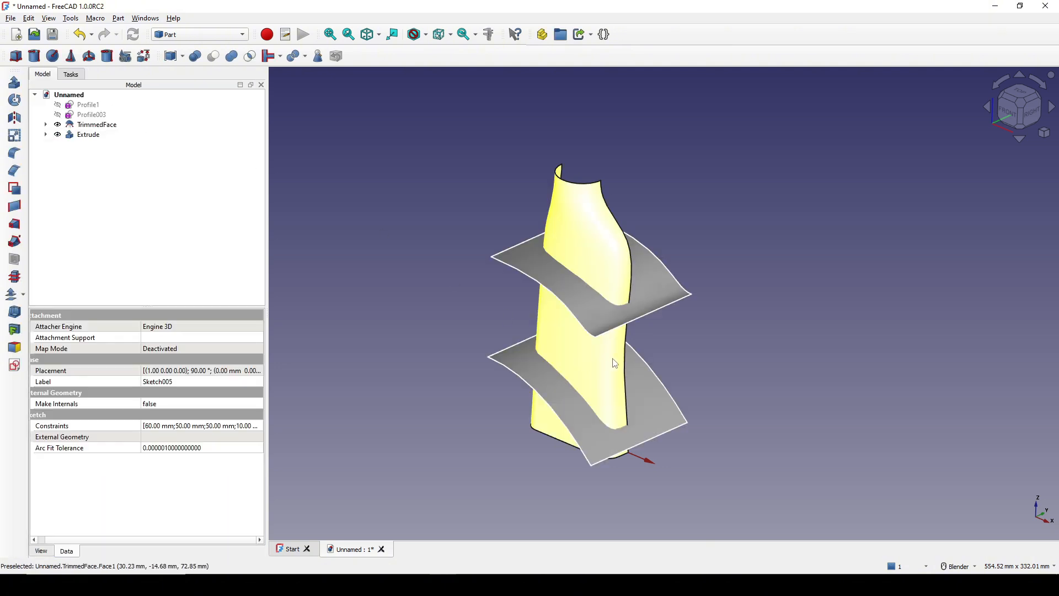
Step: Slice the trimmed bottle face apart using the extruded curve surfaces as the cutting tool
middle_click_drag(613, 359, 670, 328)
left_click(627, 339)
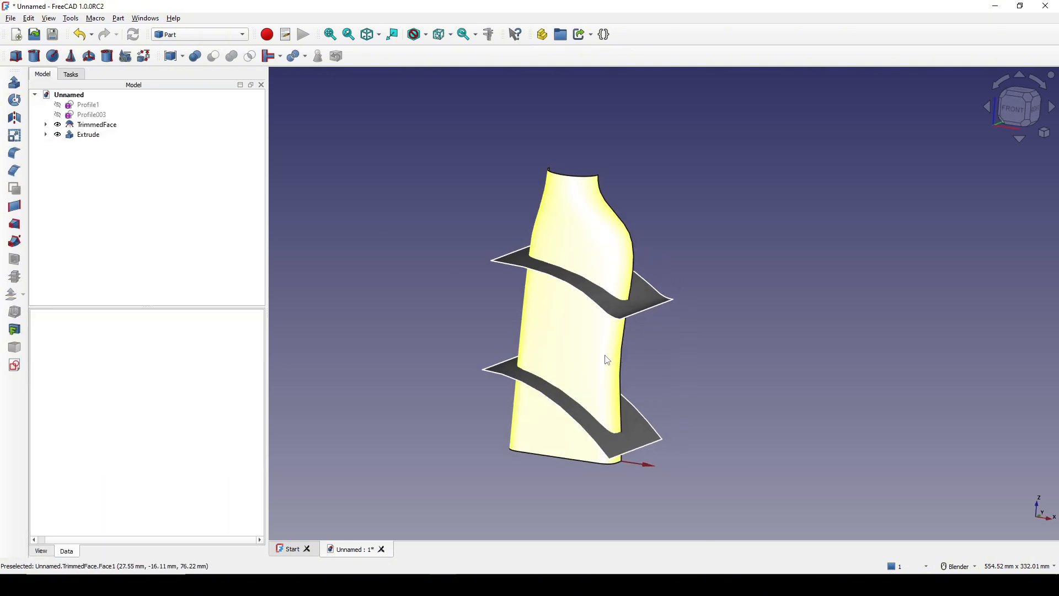
left_click(609, 357)
left_click(639, 429, "ctrl")
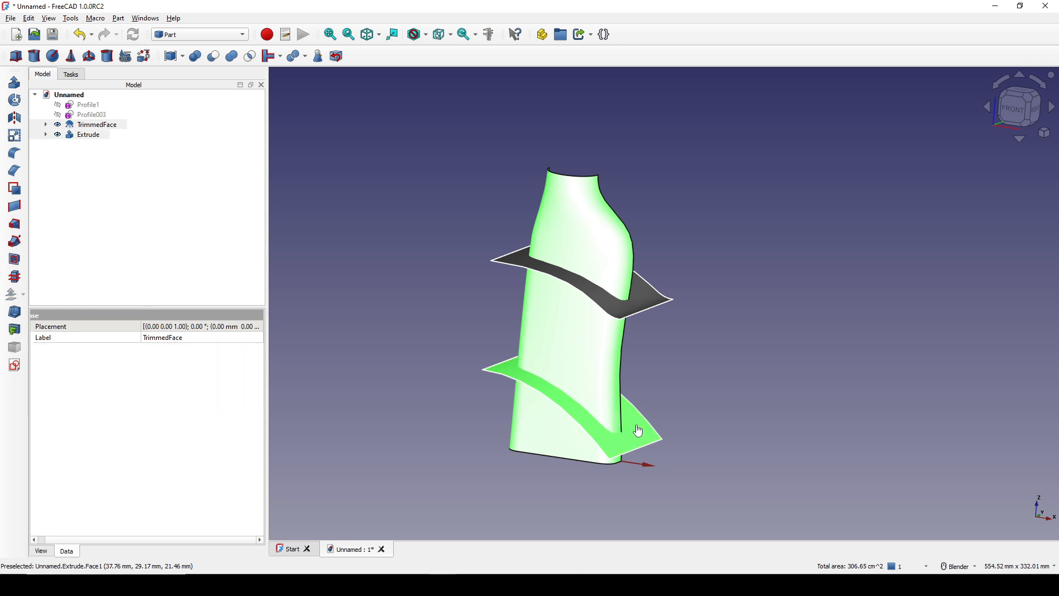
left_click(118, 18)
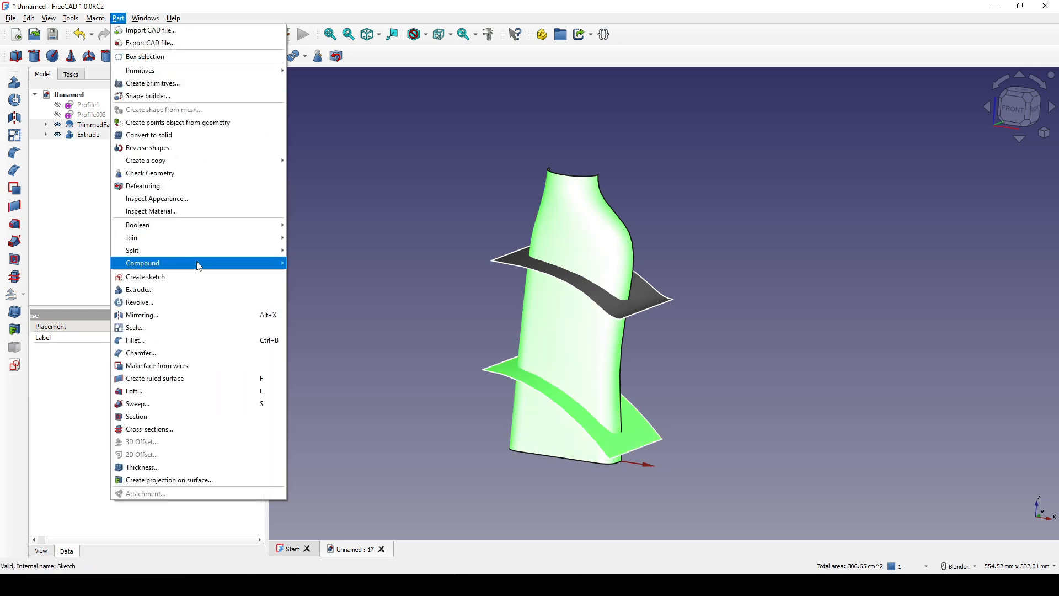
mouse_move(209, 250)
left_click(331, 266)
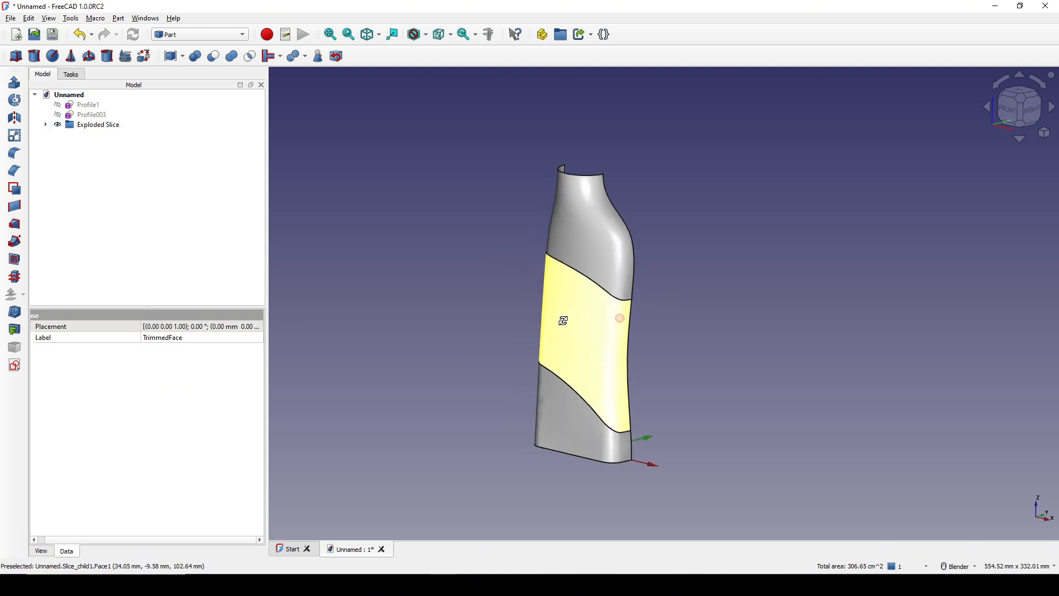
Step: Expand the exploded slice group and examine which part of the bottle each slice covers, seen from the front
left_click(1011, 109)
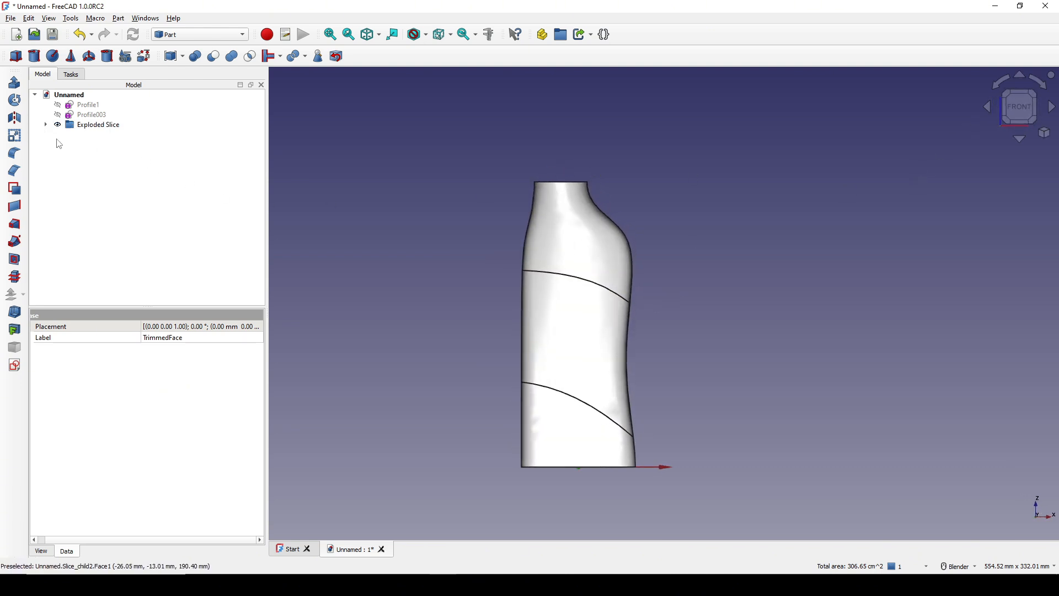
left_click(45, 125)
left_click(91, 135)
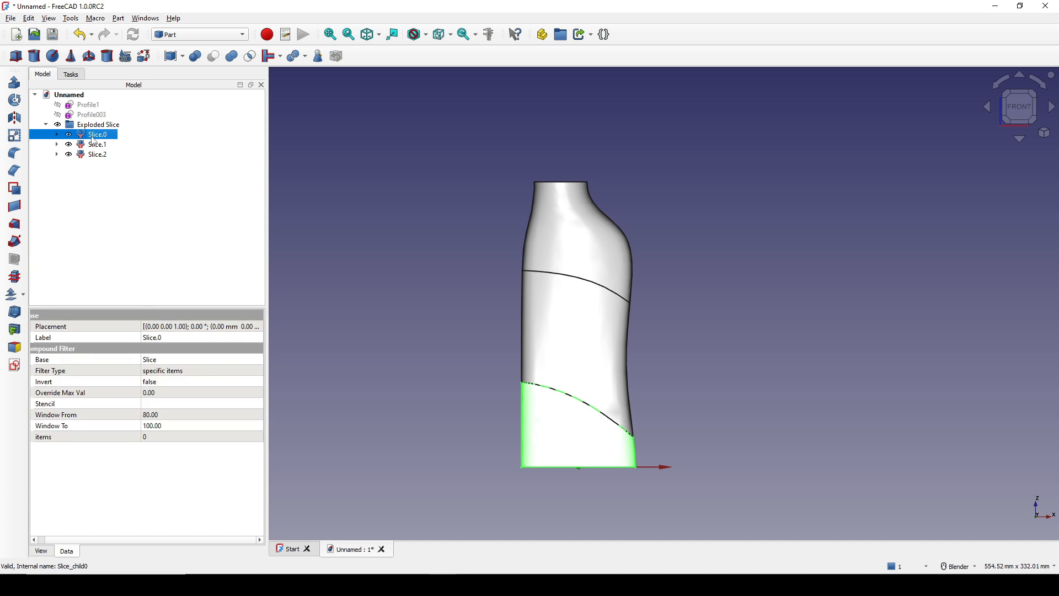
left_click(95, 146)
left_click(97, 155)
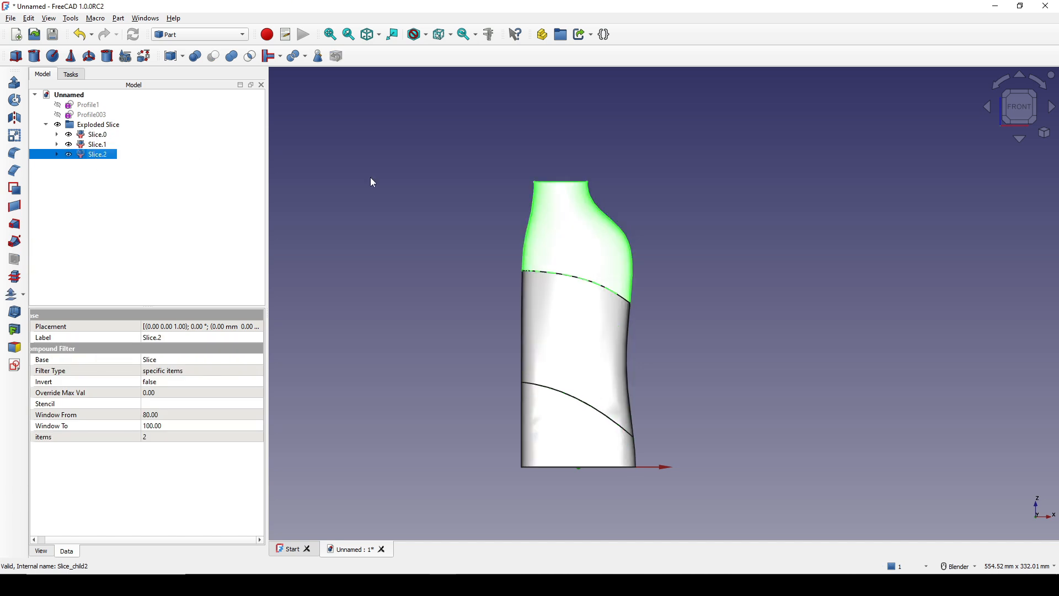
left_click(710, 225)
middle_click_drag(719, 242, 714, 246, "shift")
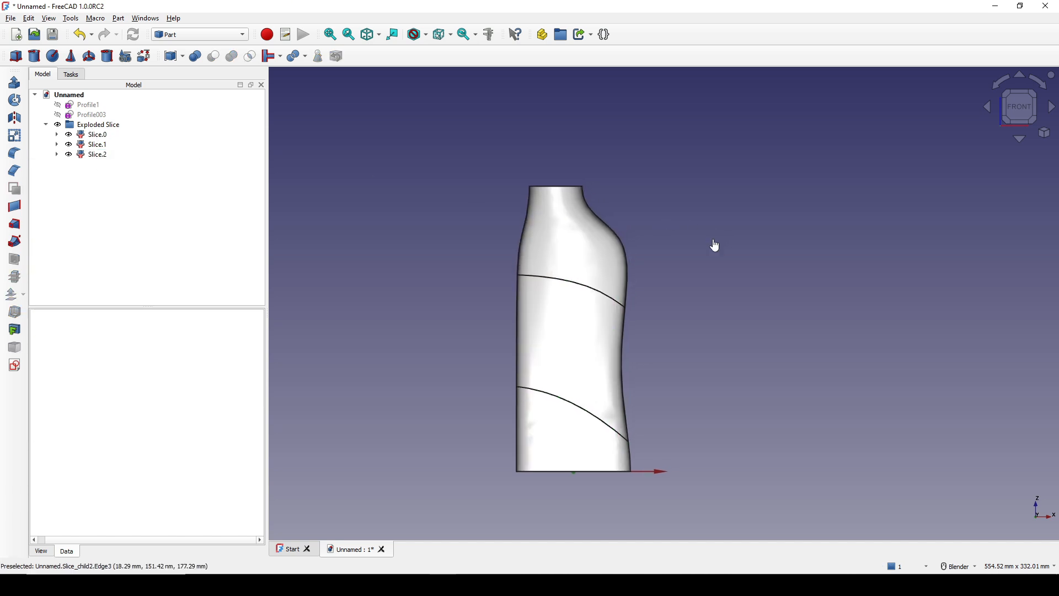
Step: Scale the middle slice non-uniformly with an X factor of 0.95 and a Z factor of 0.95
left_click(594, 346)
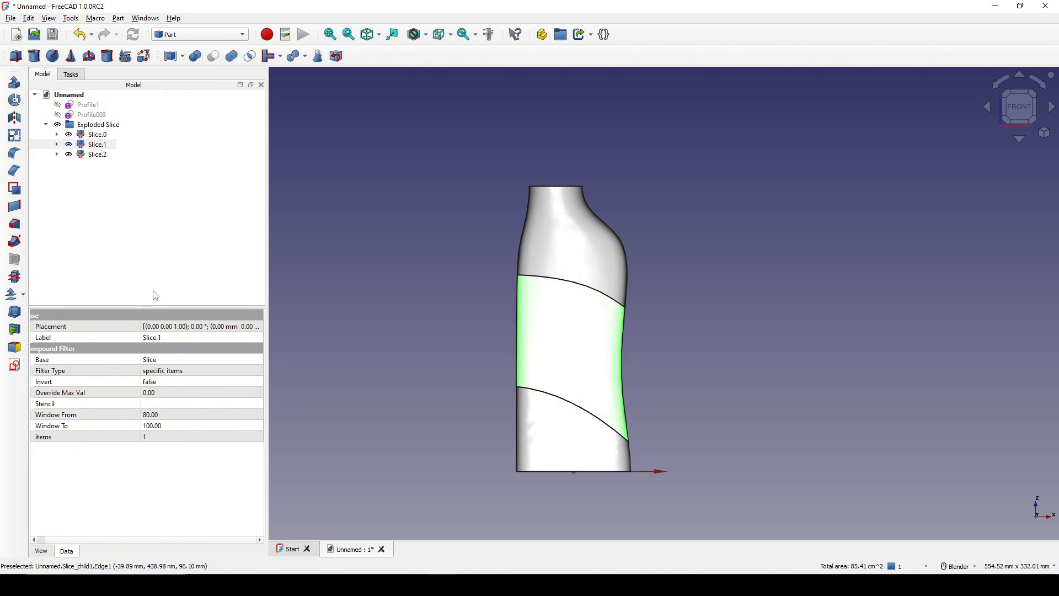
left_click(14, 137)
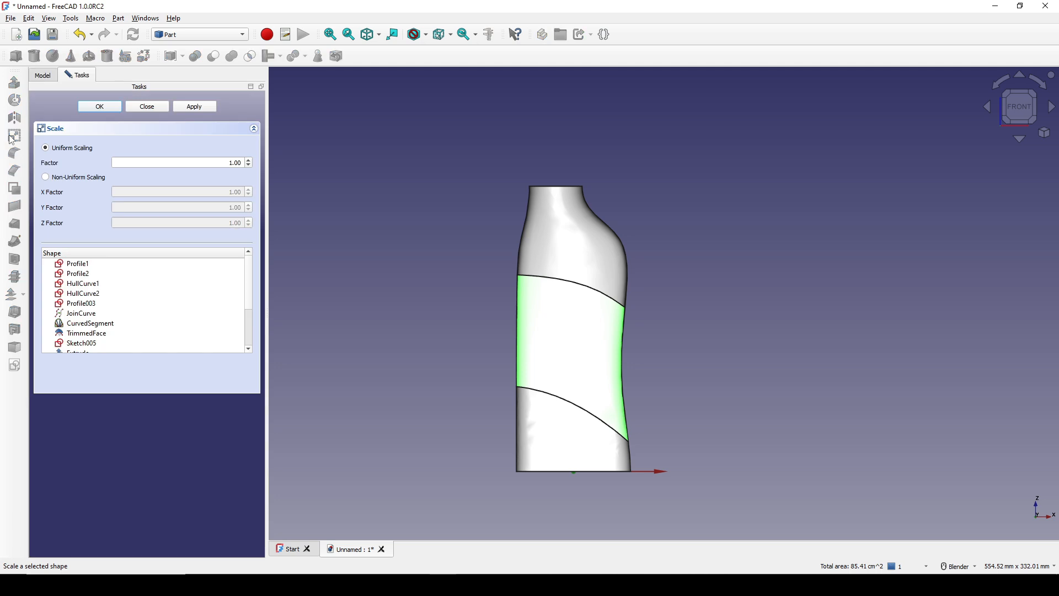
left_click(64, 182)
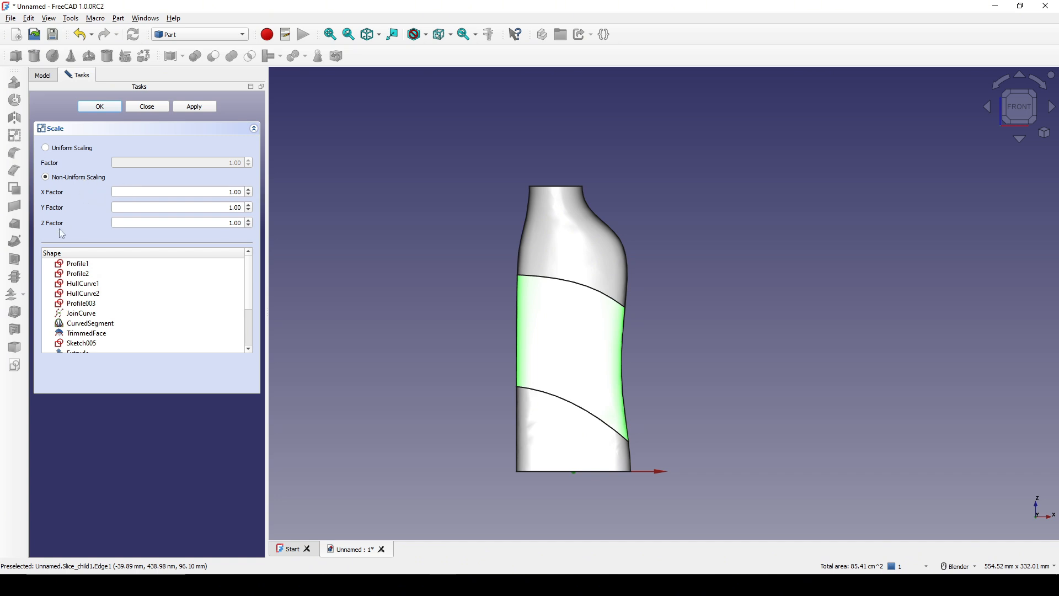
left_click(232, 192)
left_click(229, 222)
left_click(105, 106)
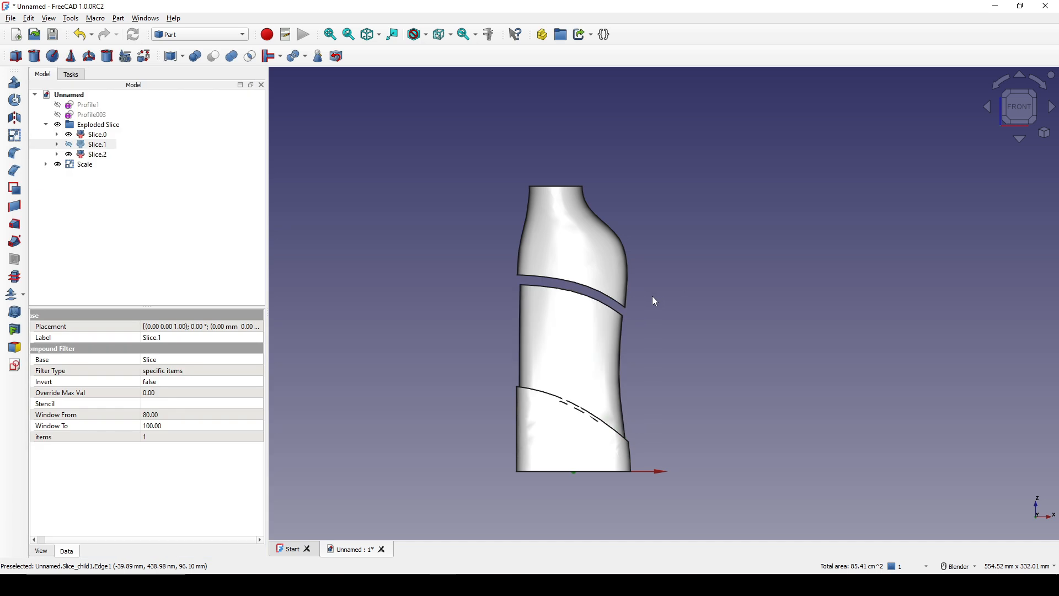
Step: Set the scaled middle piece's z position to 4 mm in its placement
left_click(84, 164)
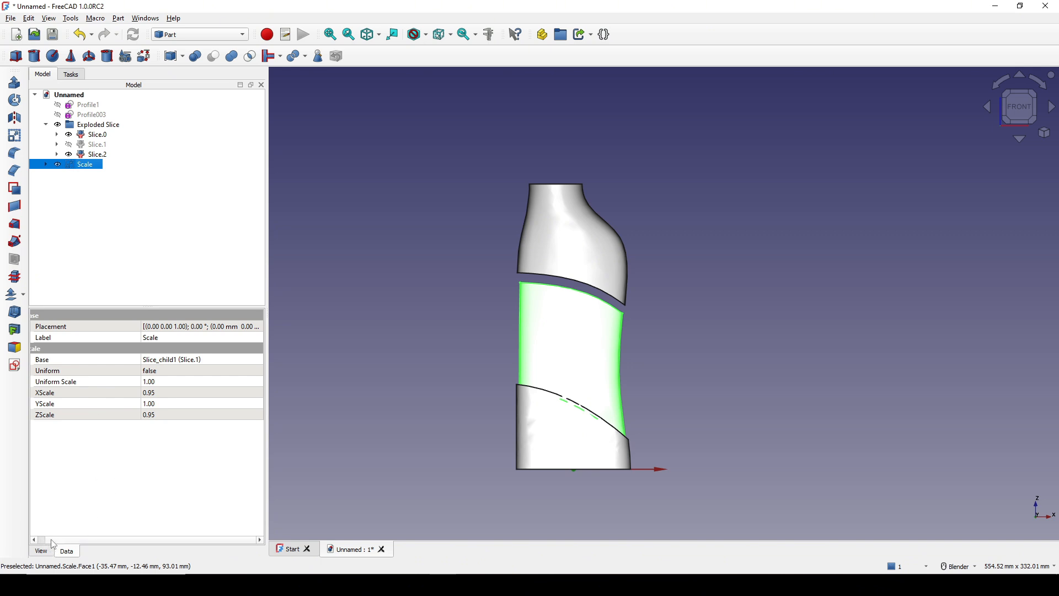
left_click_drag(54, 541, 28, 540)
left_click(35, 327)
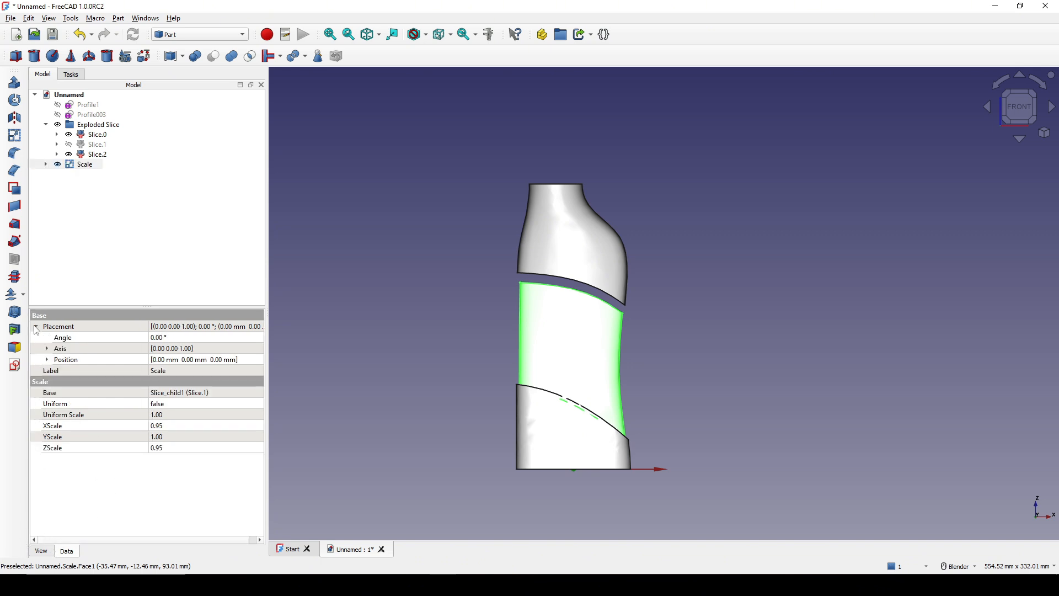
left_click(47, 360)
left_click(90, 393)
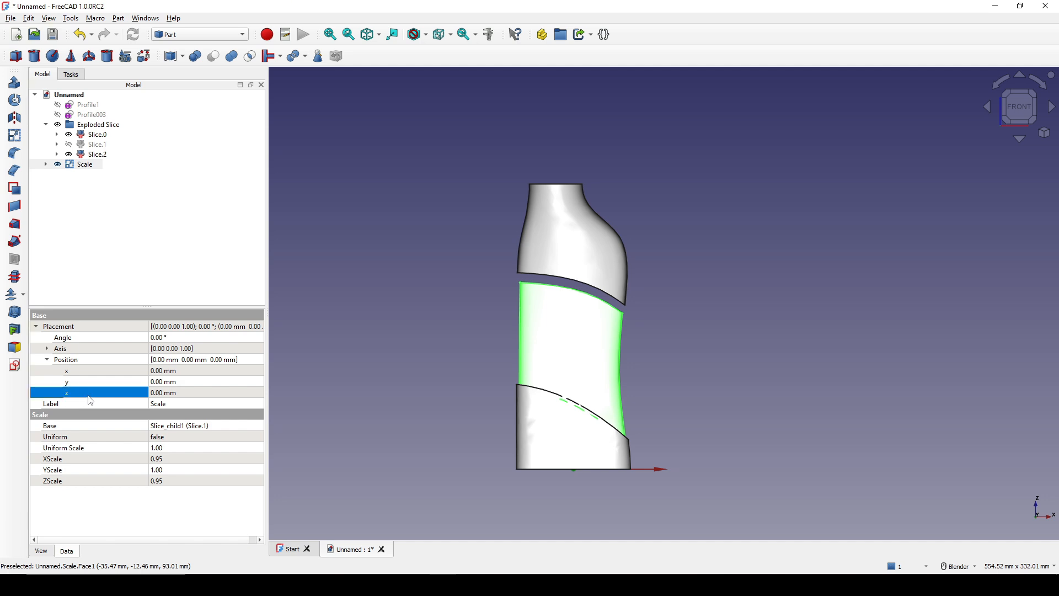
left_click(167, 393)
type("4")
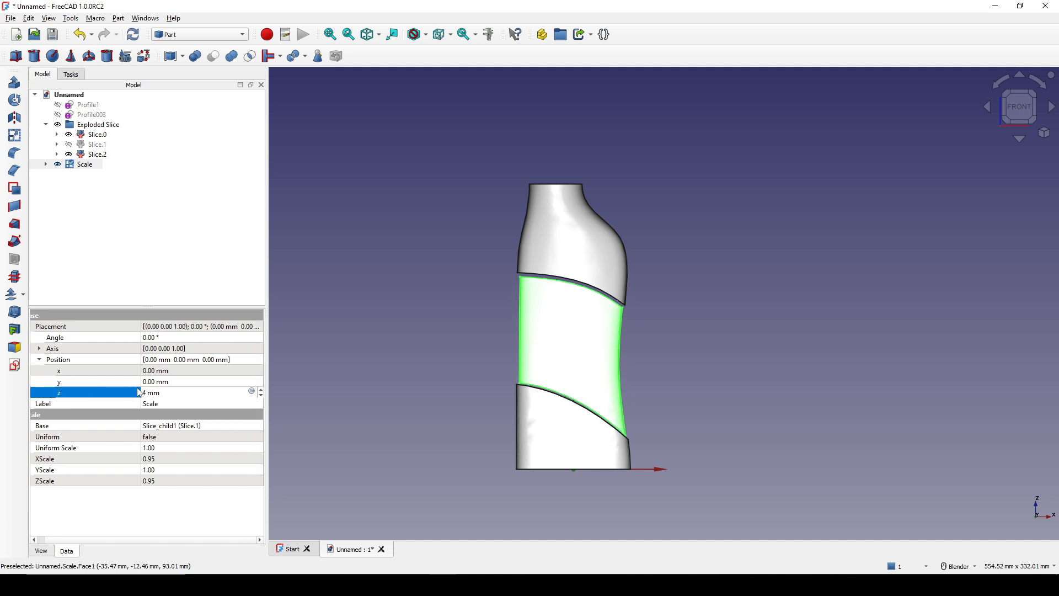
scroll(631, 344, "up", 2)
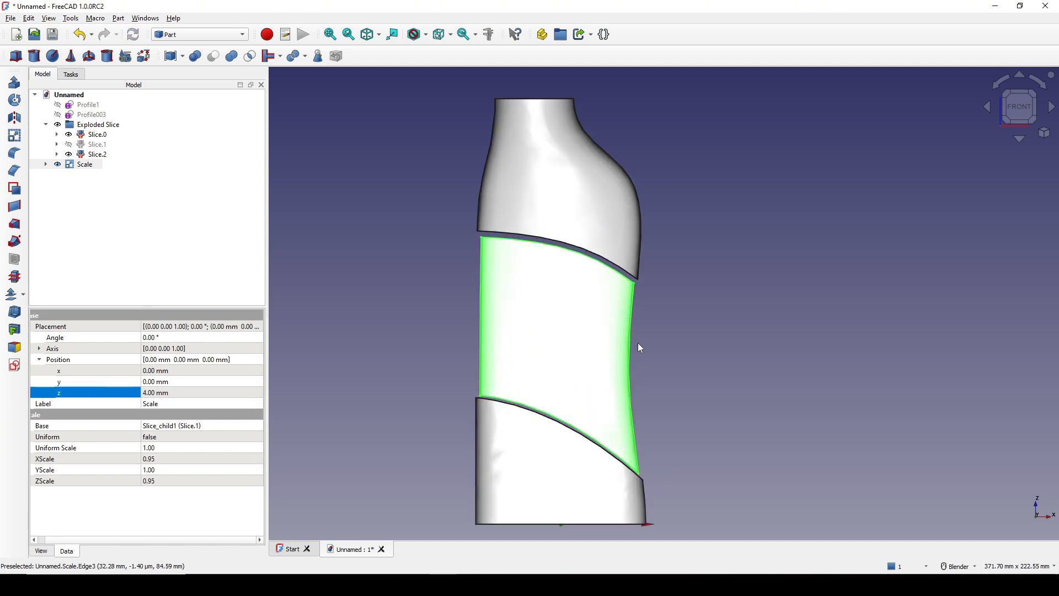
left_click(708, 338)
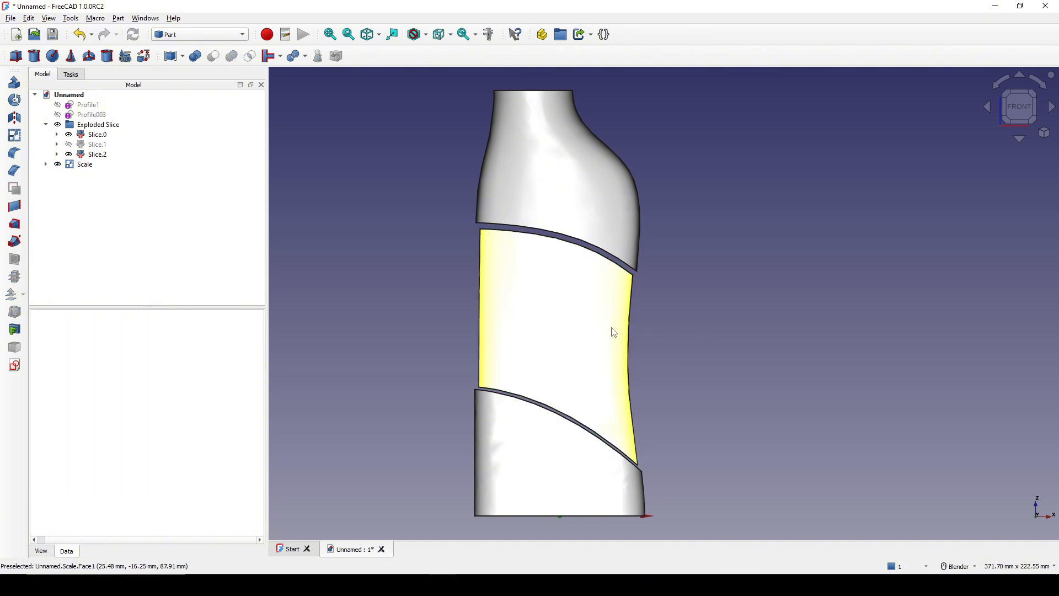
Step: Set the scaled middle piece's x position to 1 mm in its placement
left_click(584, 331)
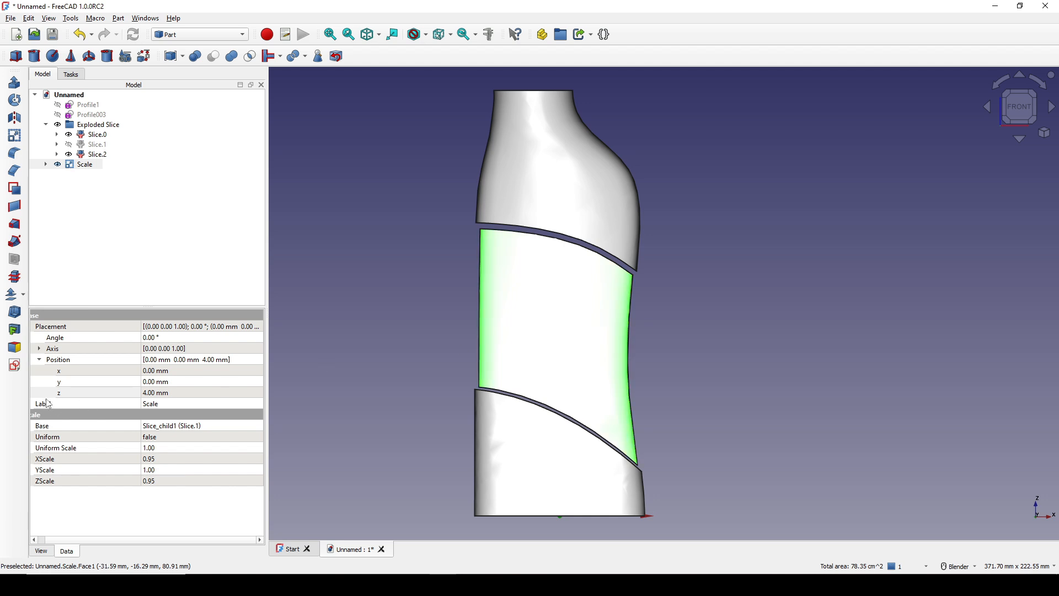
left_click(153, 369)
type("1")
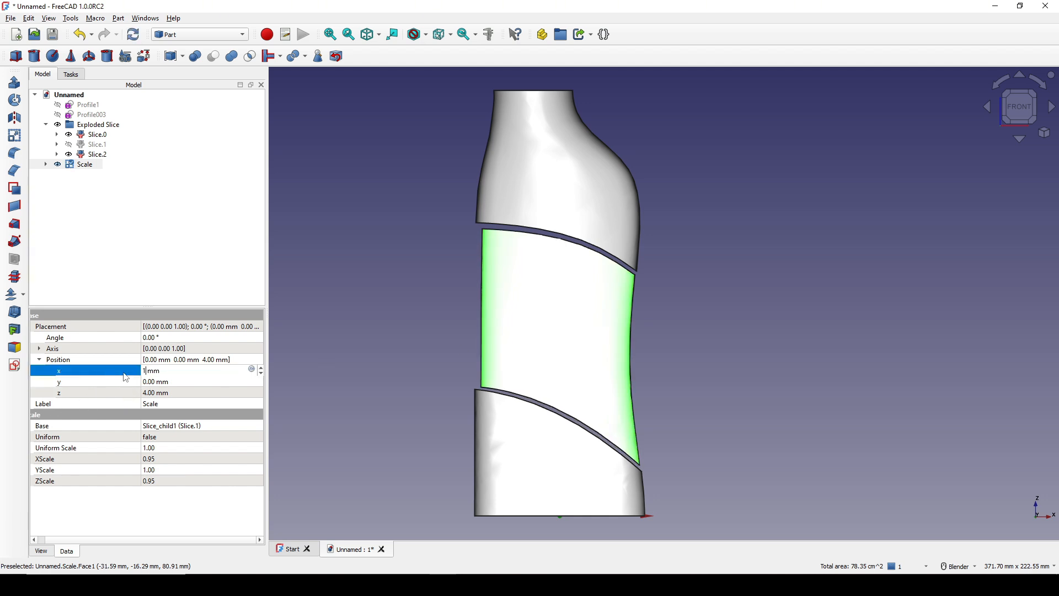
key("Return")
left_click(738, 356)
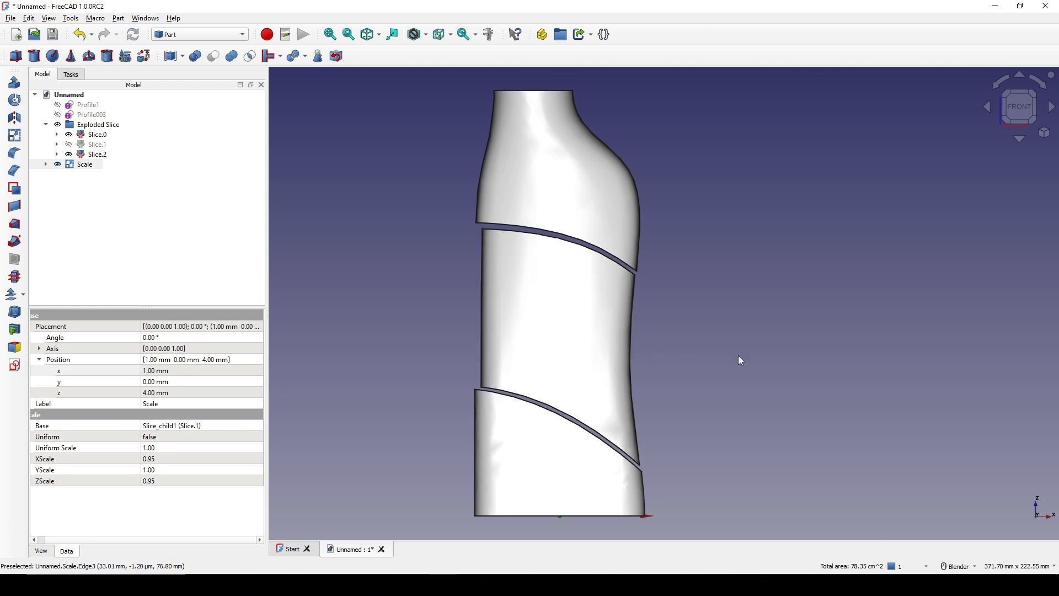
middle_click_drag(739, 356, 689, 392)
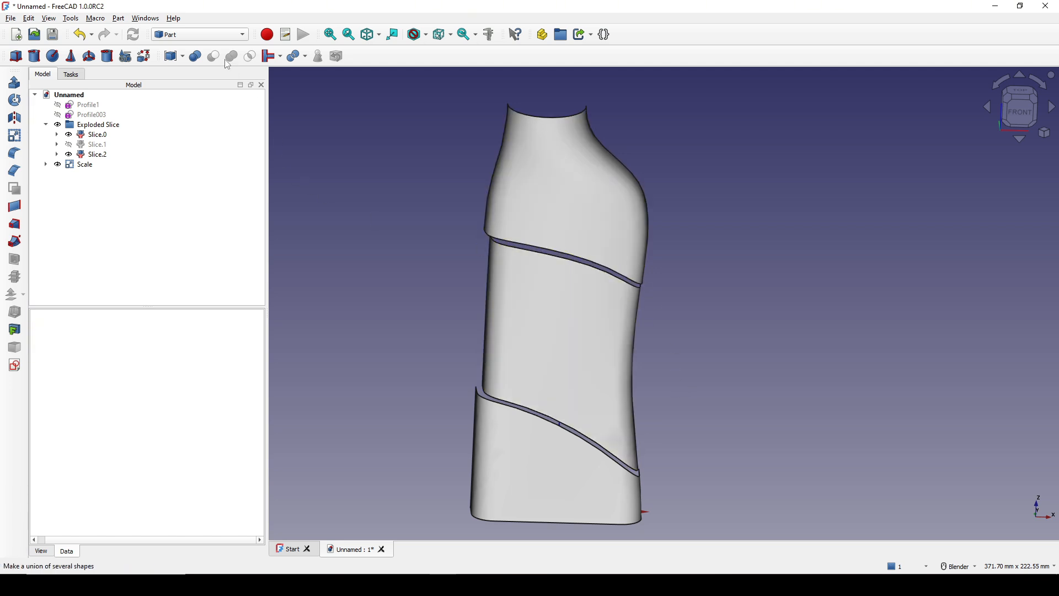
Step: In the Surface workbench, create a Sections surface between the scaled middle piece's upper edge and the top slice's lower edge
left_click(206, 37)
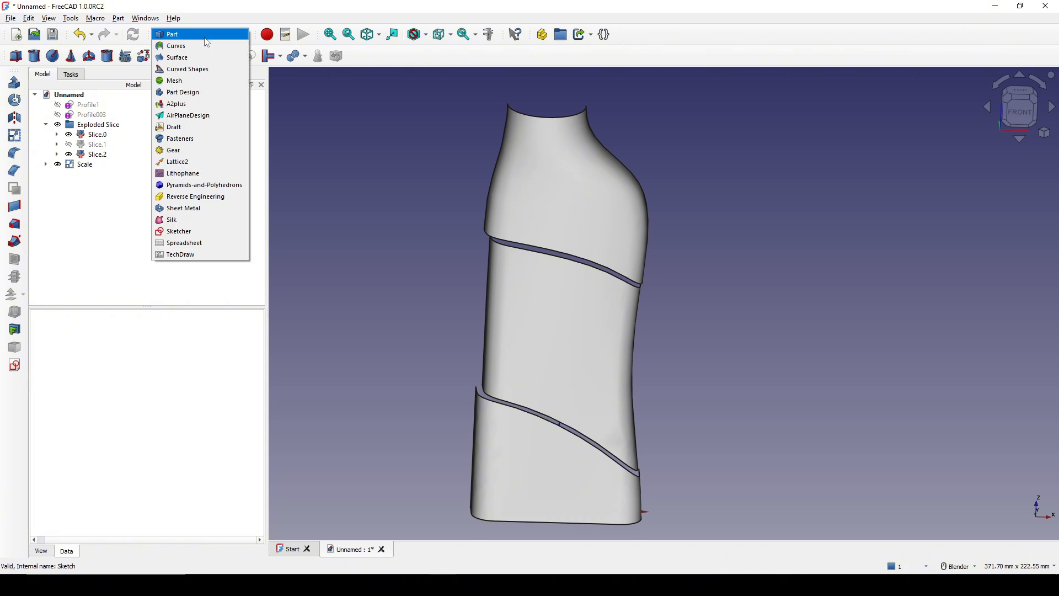
left_click(193, 58)
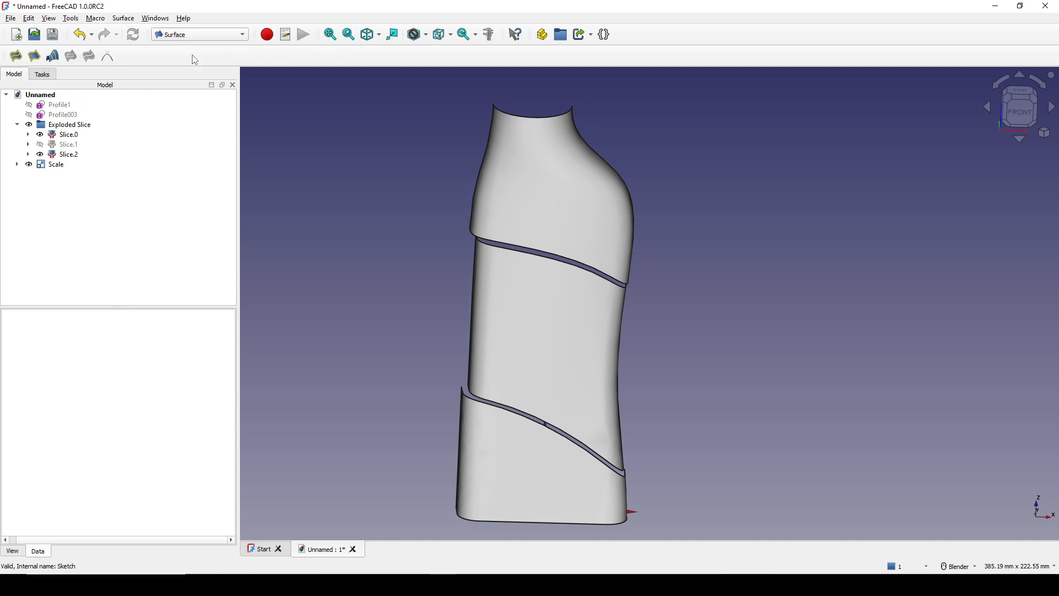
middle_click_drag(603, 155, 610, 177, "shift")
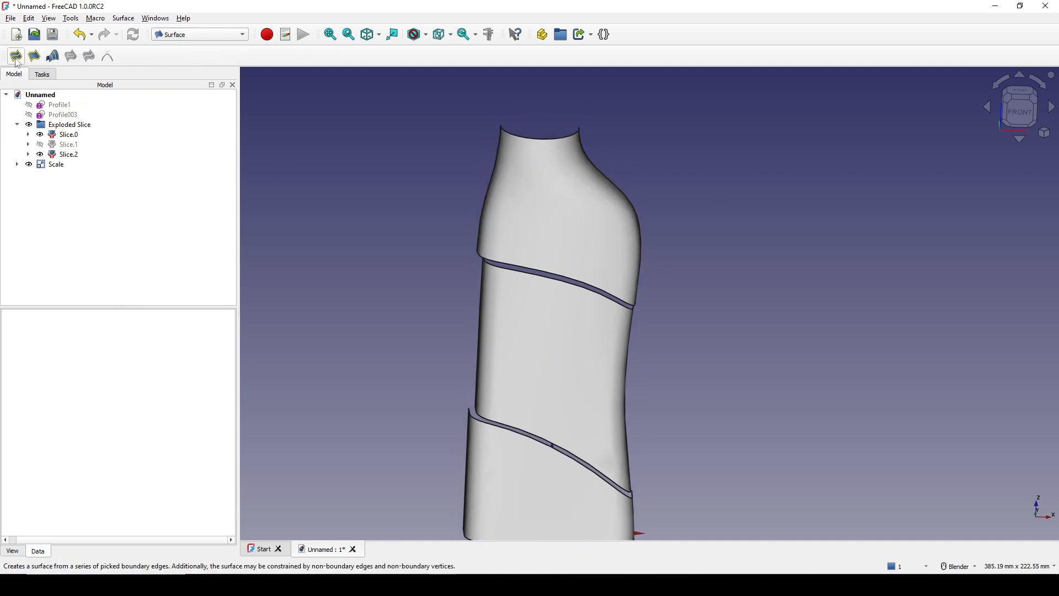
left_click(54, 61)
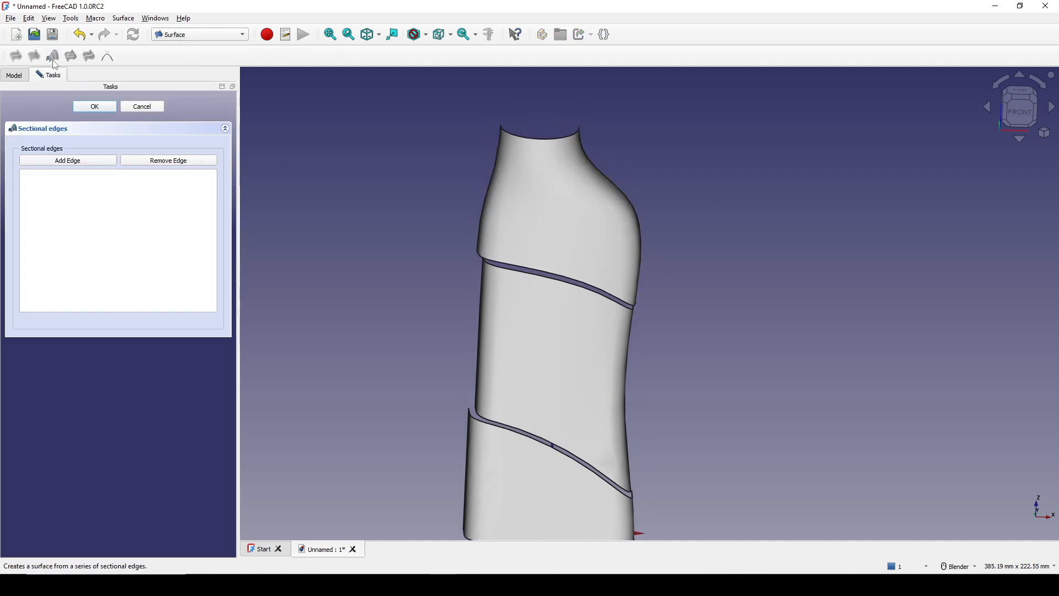
left_click(555, 278)
left_click(560, 281)
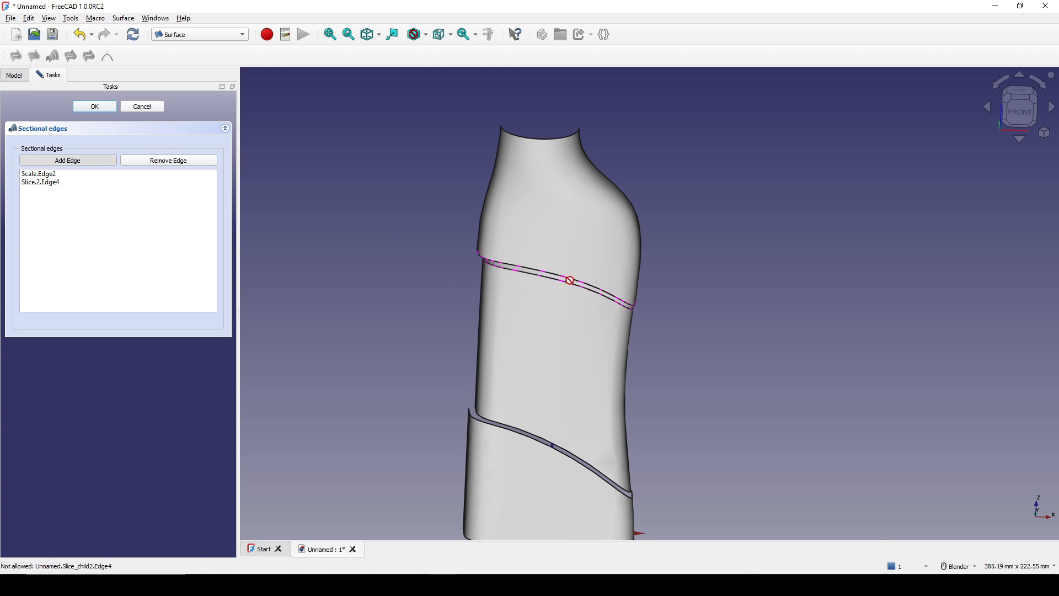
middle_click_drag(560, 281, 507, 262)
left_click(98, 109)
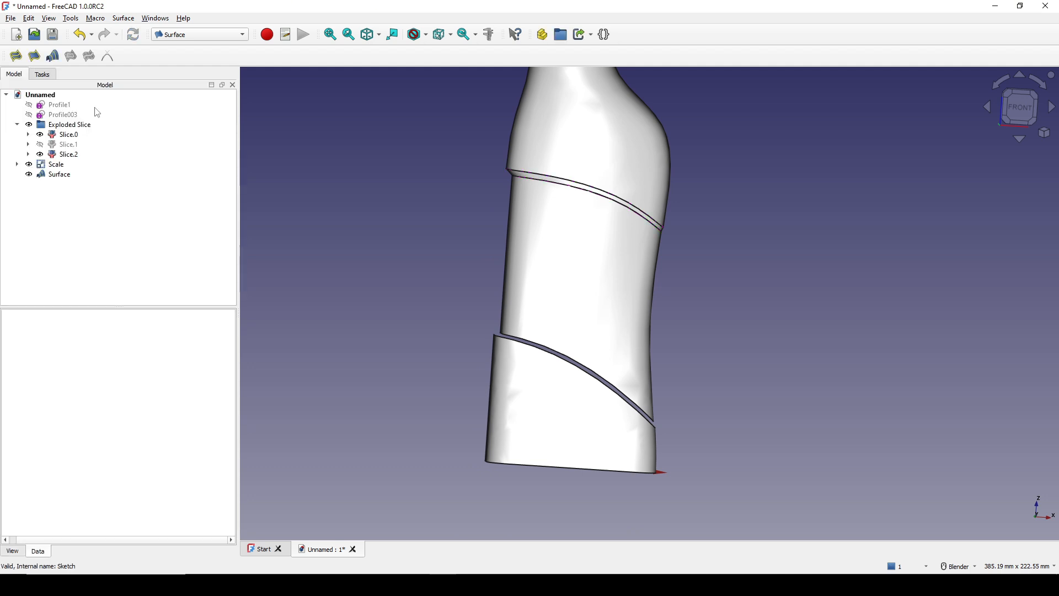
Step: Create a Sections surface between the bottom slice's upper edge and the scaled middle piece's lower edge
left_click(52, 59)
left_click(77, 165)
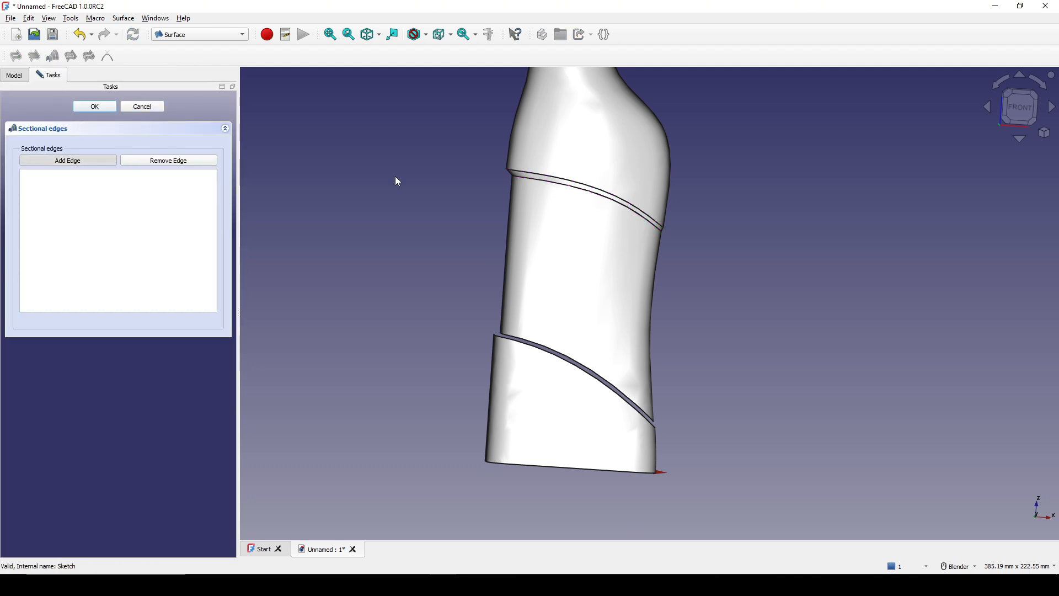
mouse_move(395, 180)
middle_mouse_down()
mouse_move(605, 338)
mouse_move(596, 365)
middle_mouse_up()
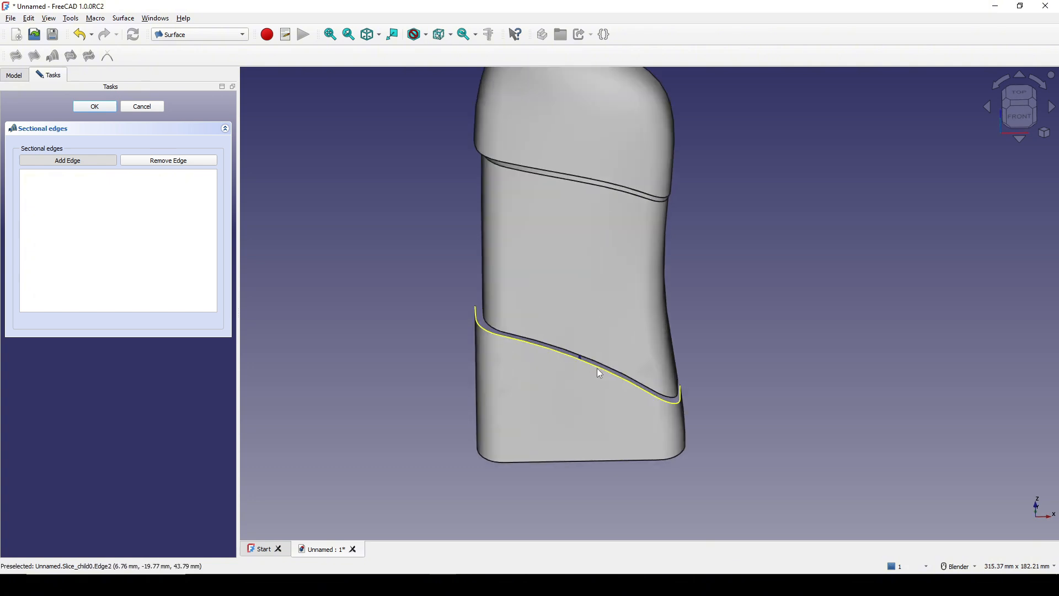
left_click(598, 367)
left_click(600, 365)
middle_click_drag(599, 345, 601, 326)
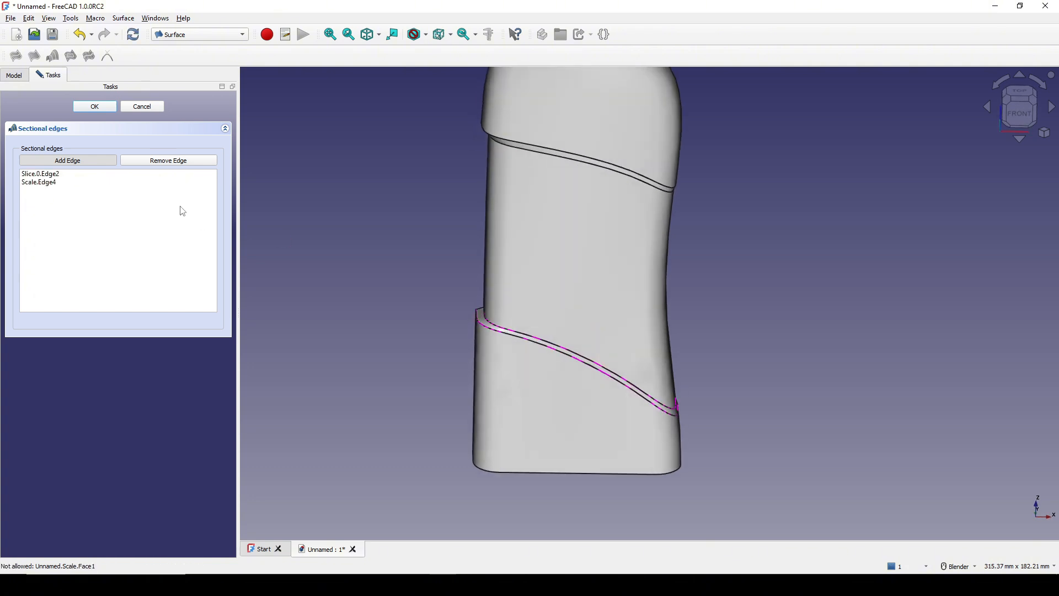
left_click(94, 106)
Step: In the Part workbench, start a new sketch on the XZ-Plane and switch the sketch to section view
middle_click_drag(634, 275, 514, 319)
key("1")
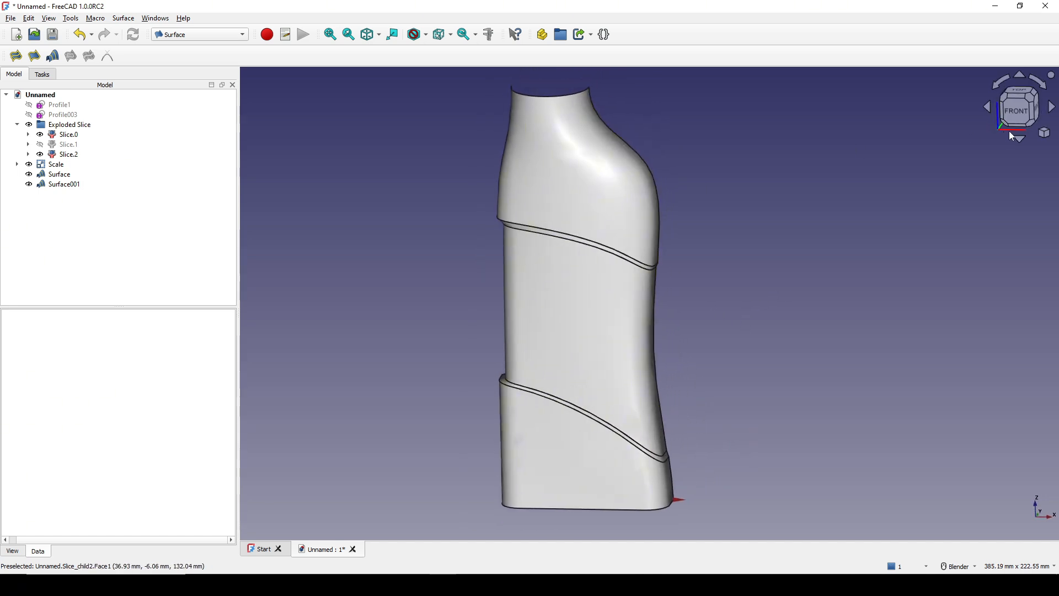
left_click(1017, 122)
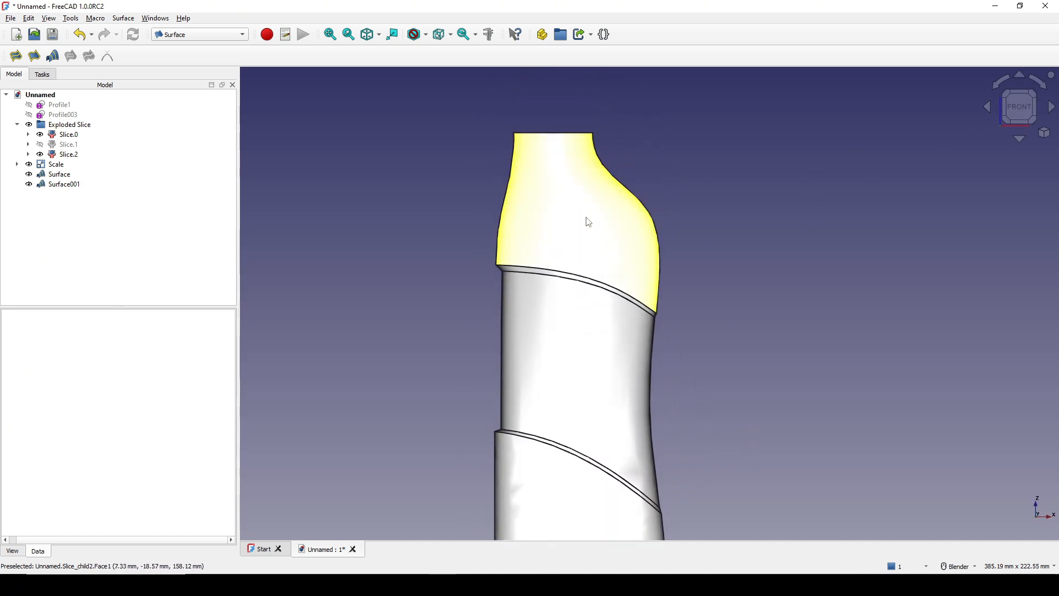
middle_click_drag(720, 235, 712, 206, "shift")
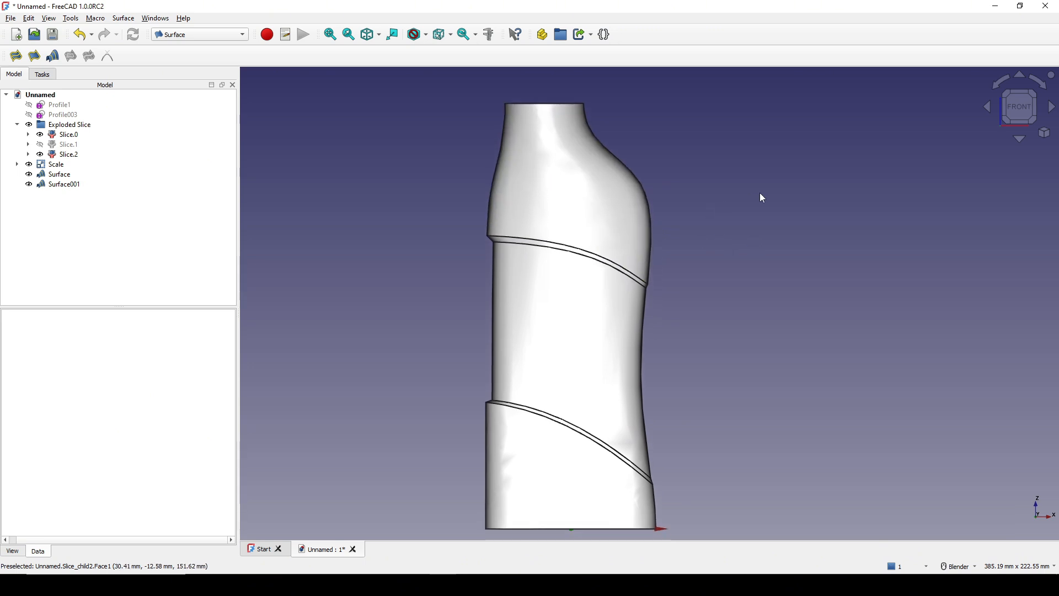
left_click(206, 34)
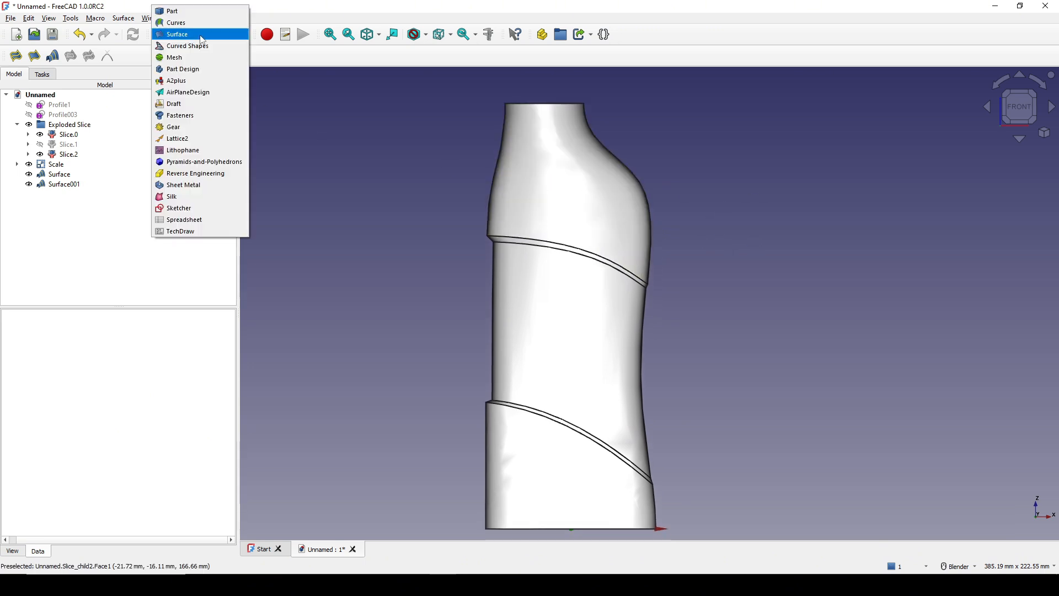
left_click(175, 12)
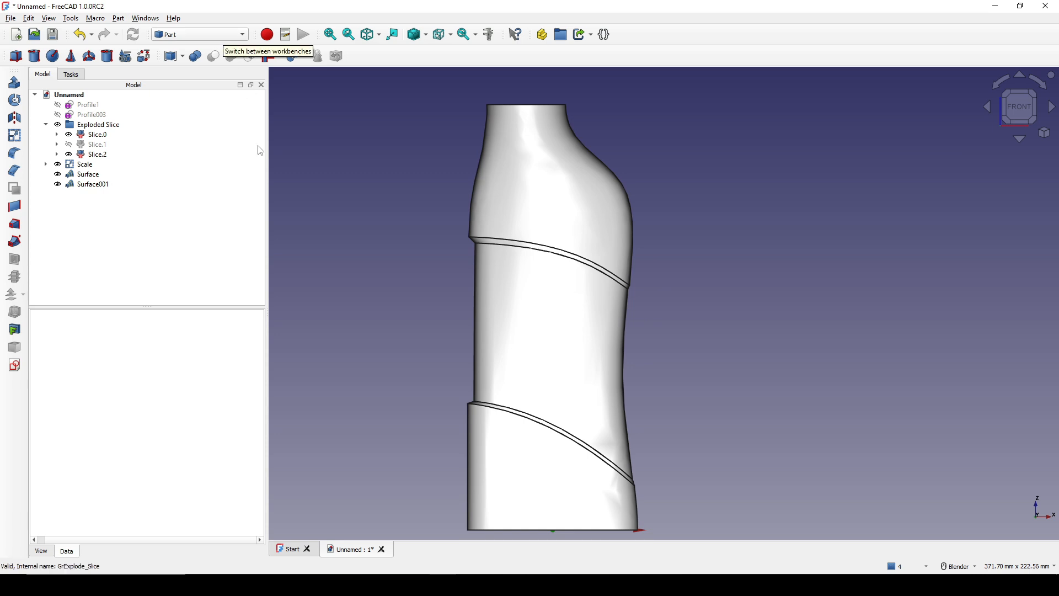
left_click(14, 365)
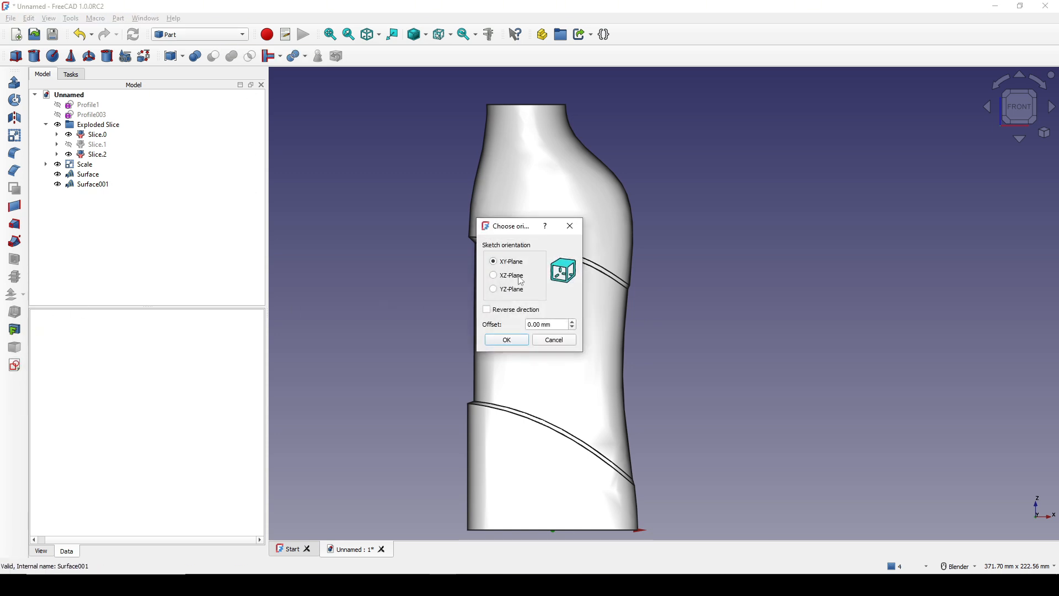
left_click(518, 277)
left_click(507, 340)
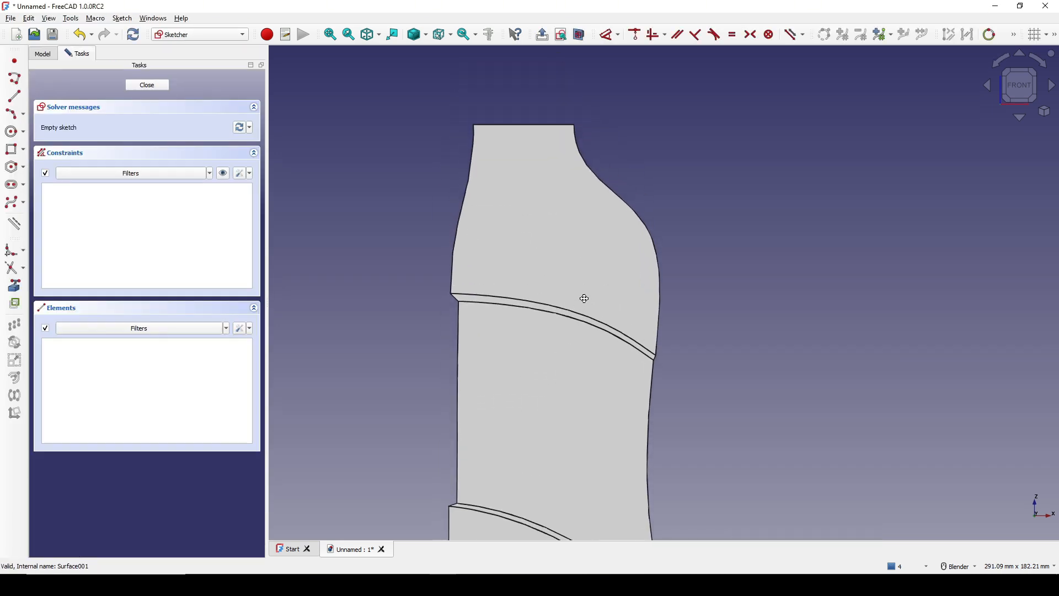
left_click(580, 35)
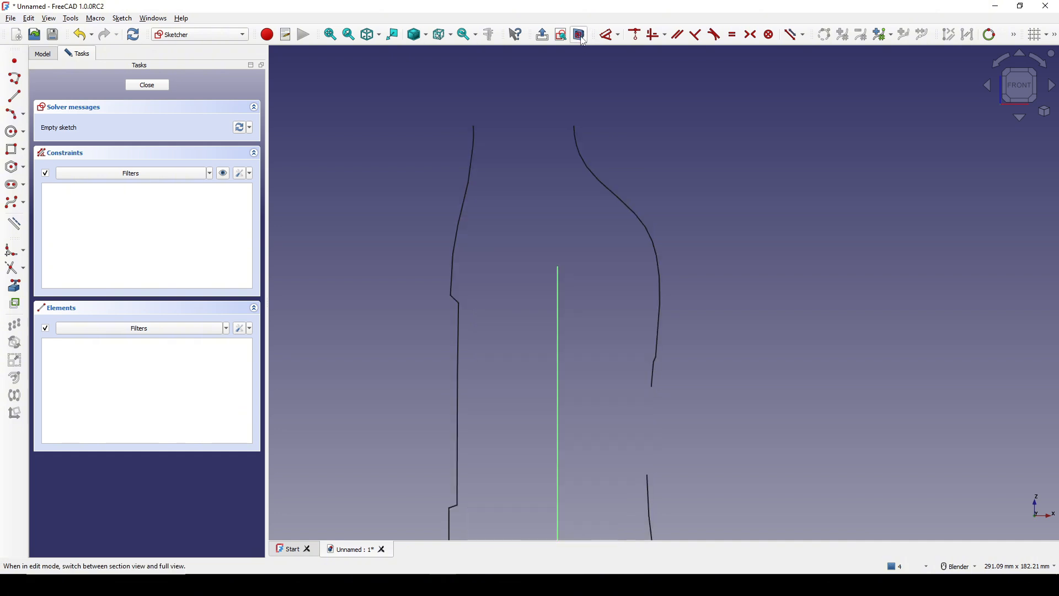
scroll(577, 261, "up", 2)
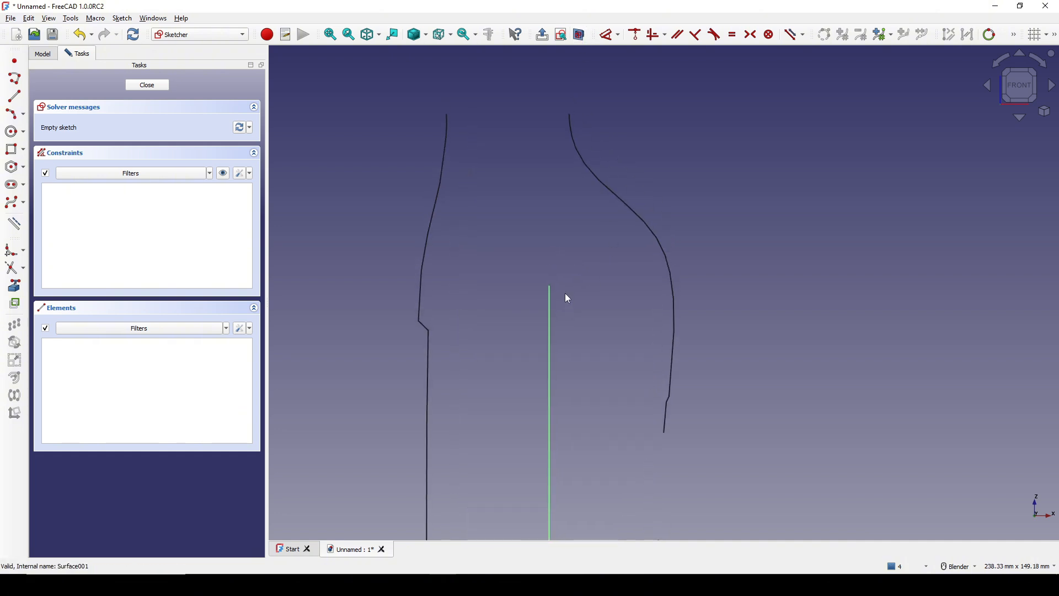
Step: Draw an upward-bulging arc through 3 rim points, about 40 mm wide, across the vertical axis inside the bottle's upper part
left_click(14, 114)
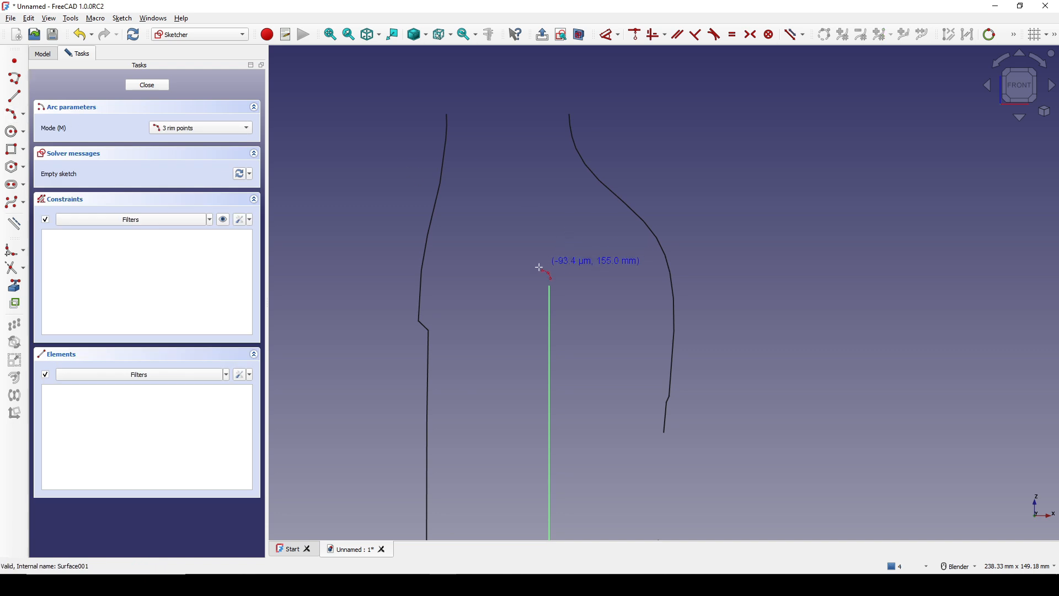
left_click(495, 274)
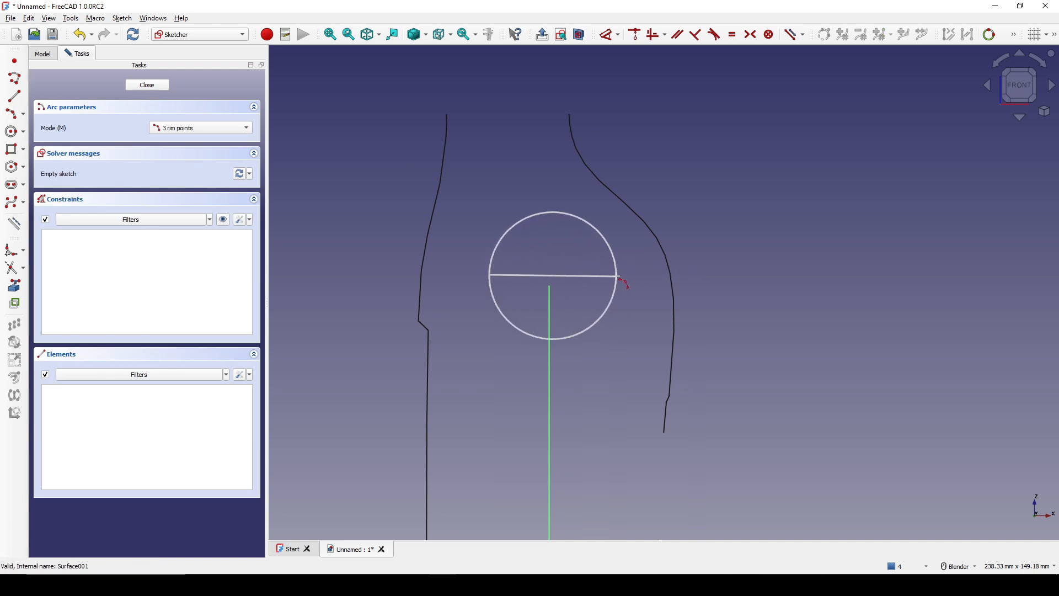
left_click(617, 276)
left_click(561, 256)
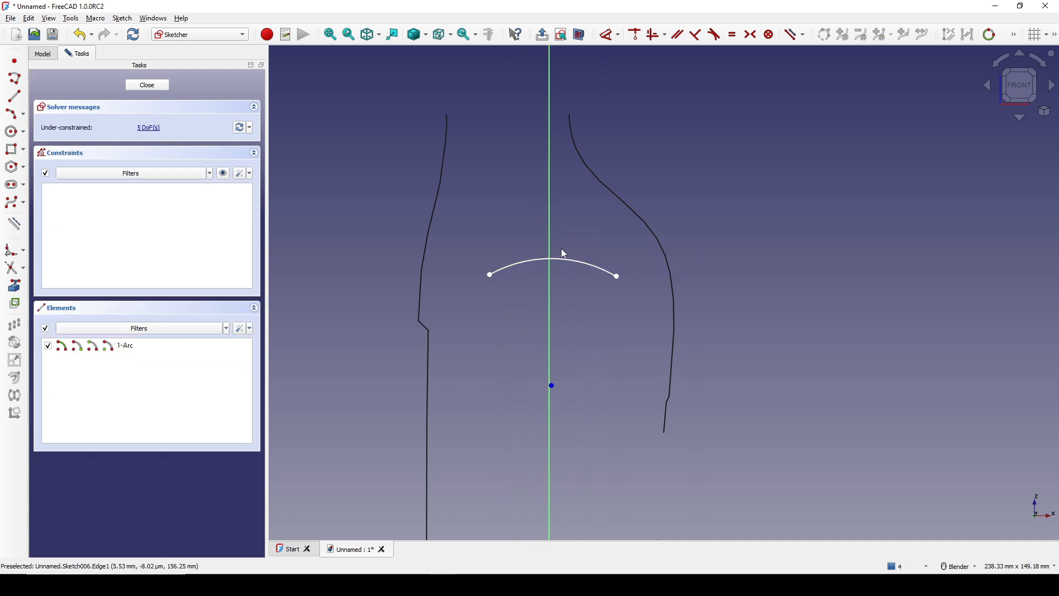
Step: Constrain the arc's two endpoints to be symmetric about the vertical axis
middle_click_drag(575, 242, 575, 235, "shift")
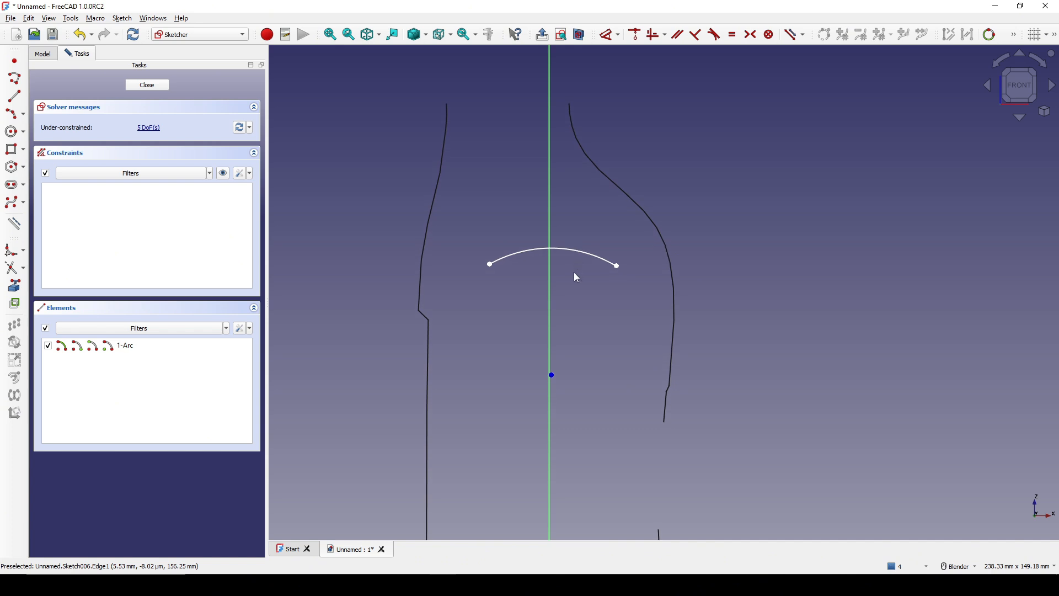
left_click(490, 265)
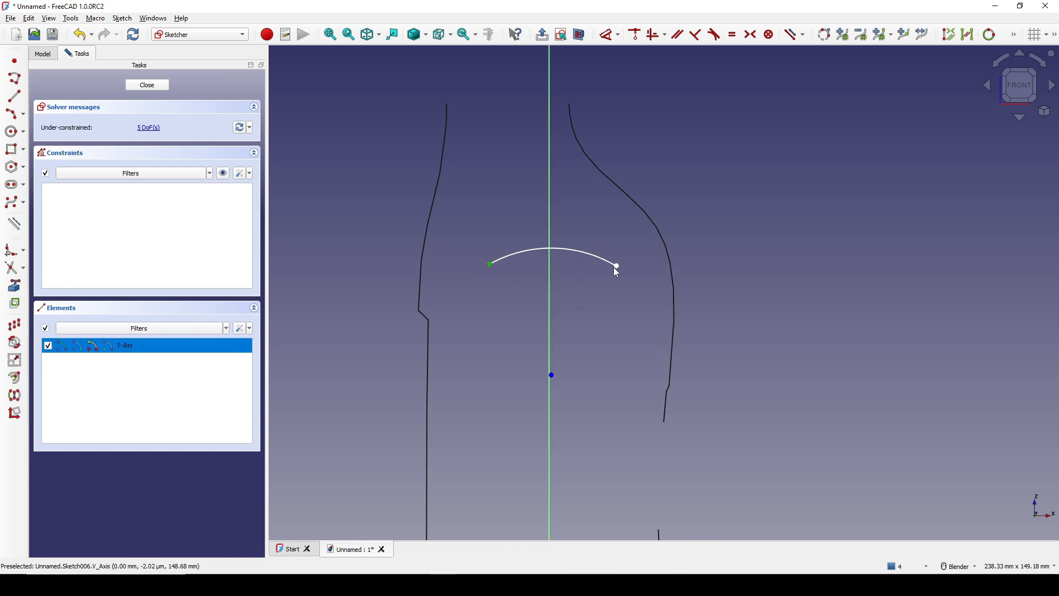
left_click(549, 284)
key("s")
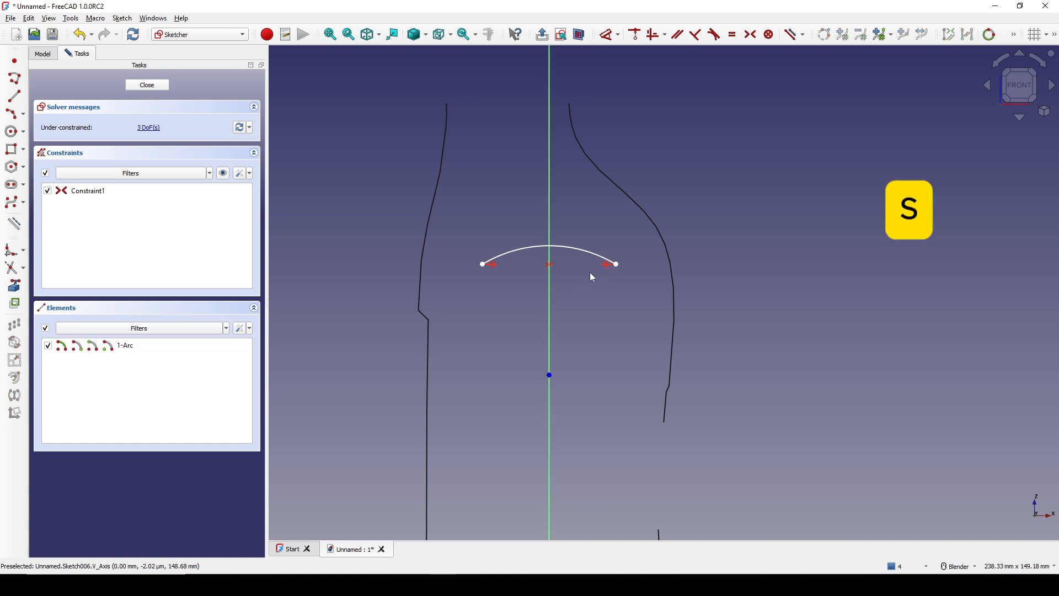
Step: Dimension the distance between the arc's two endpoints as 25 mm
left_click(484, 265)
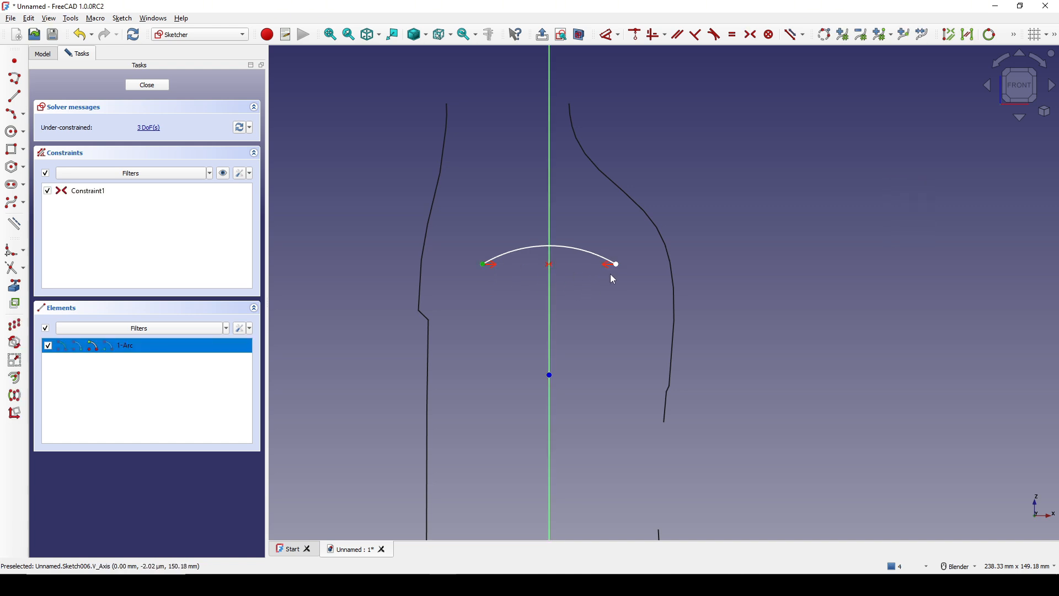
left_click(617, 265)
key("d")
left_click(731, 205)
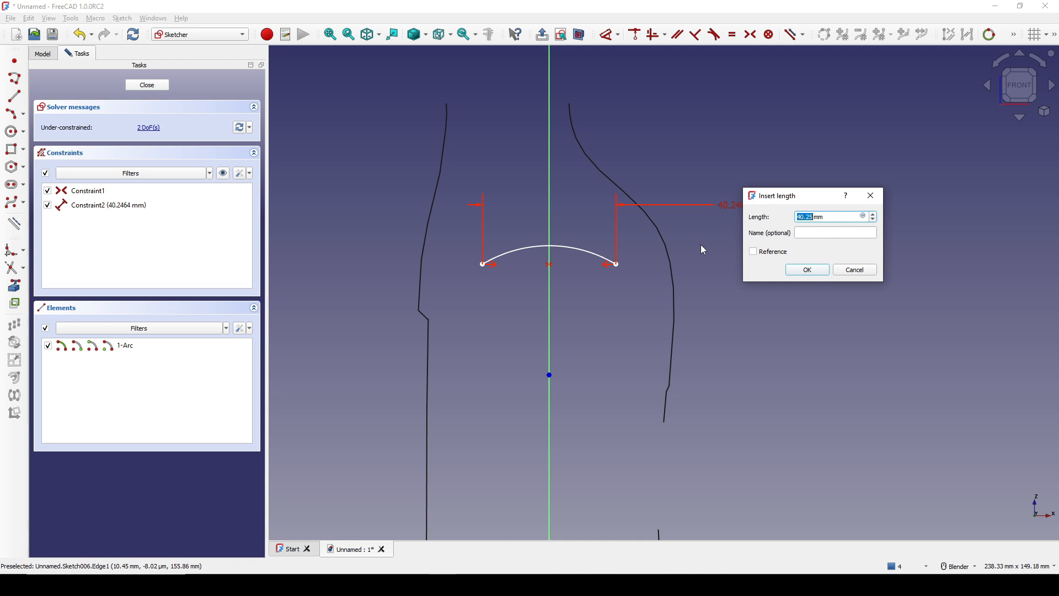
type("25")
left_click(810, 270)
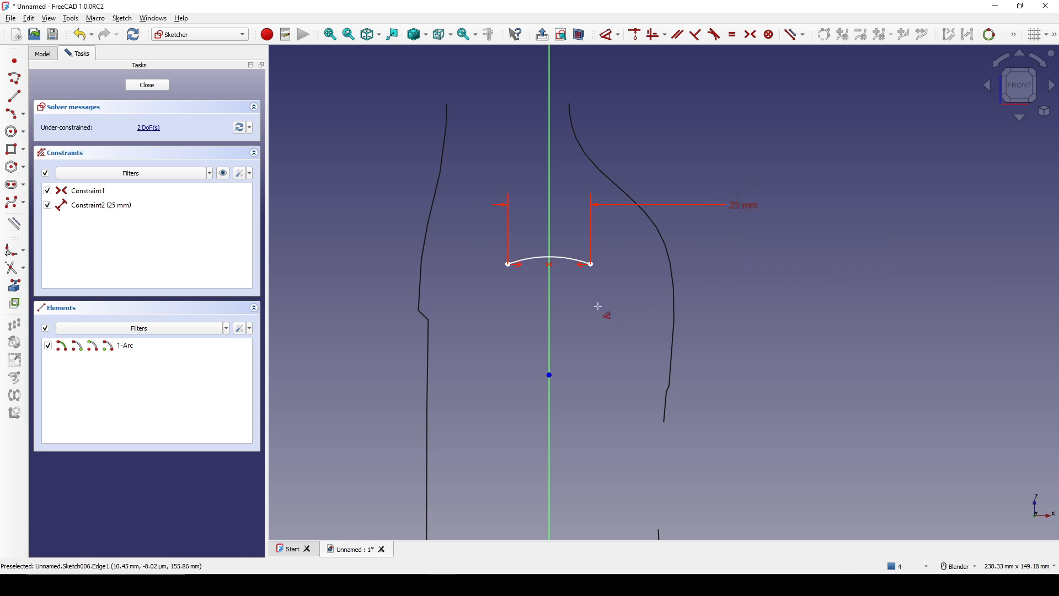
Step: Dimension the height of the arc's left endpoint above the sketch origin as 150 mm
left_click(508, 265)
left_click(355, 339)
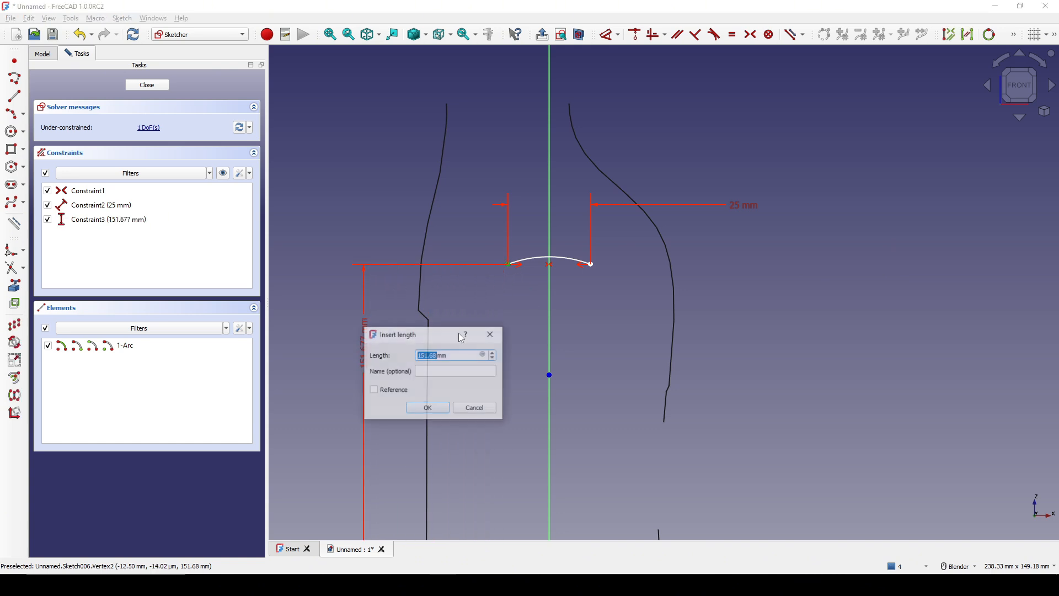
type("15")
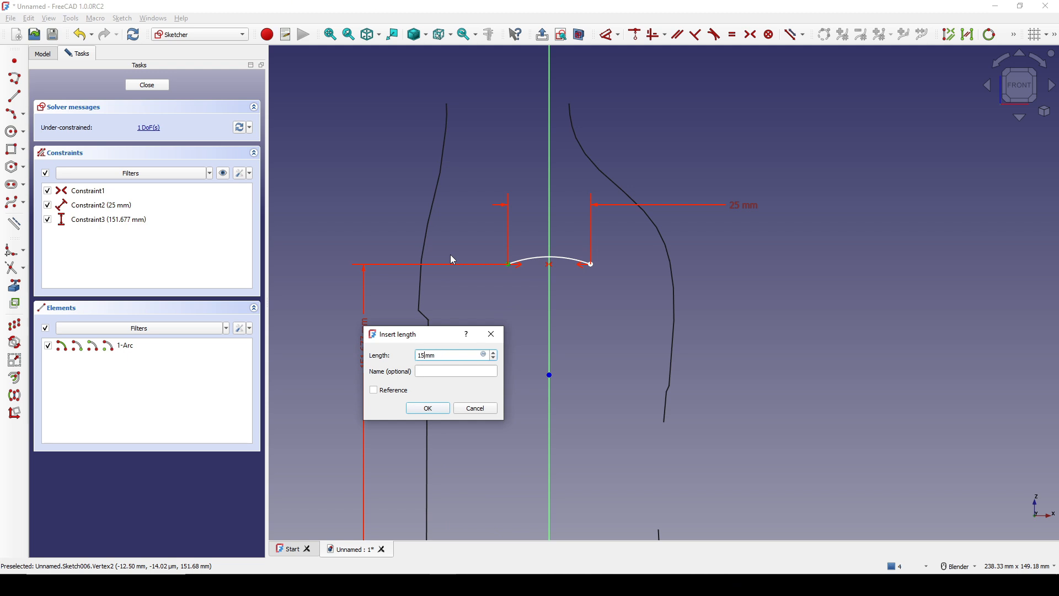
type("0")
key("Return")
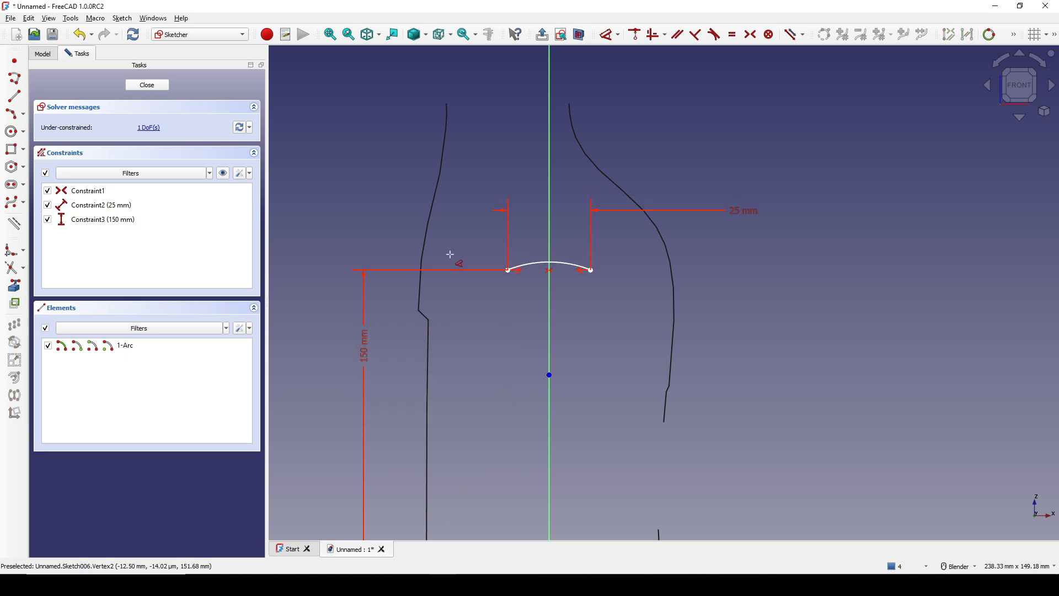
Step: Set the arc's radius to 40 mm and move the radius dimension away to the arc's right
left_click(528, 264)
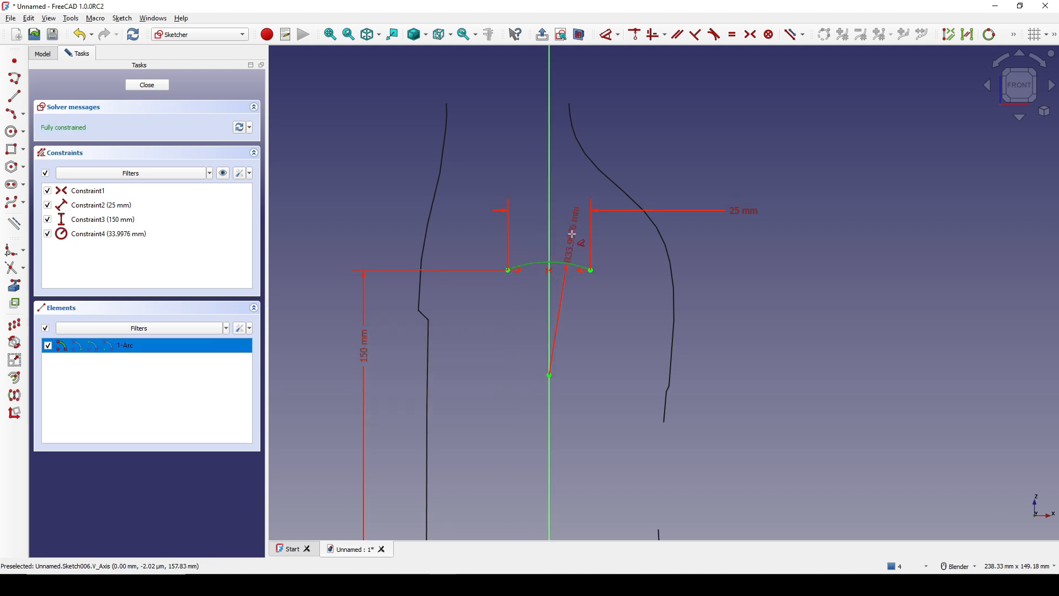
left_click(574, 241)
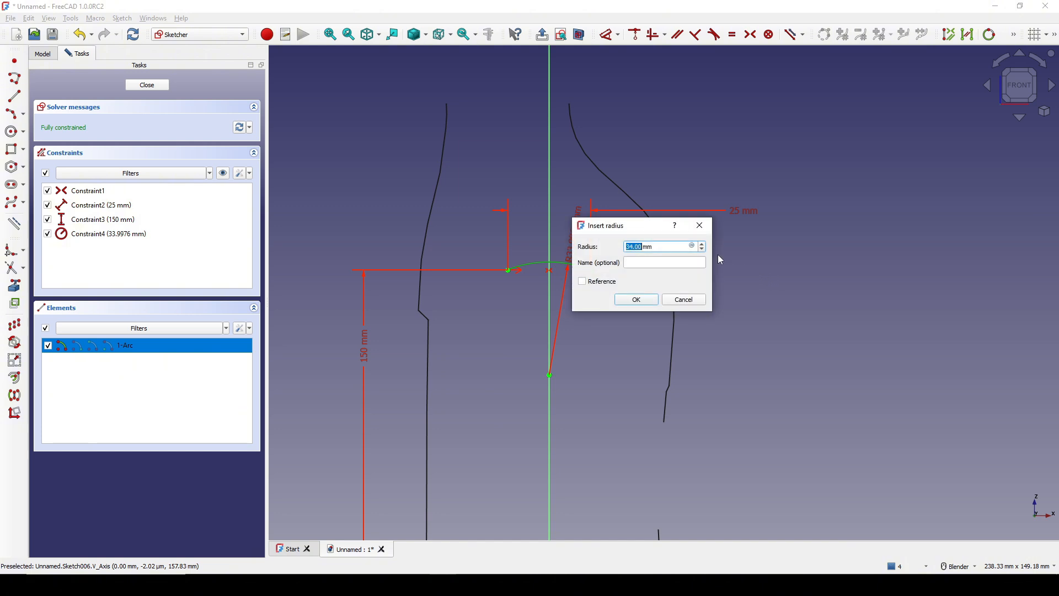
type("40")
key("Return")
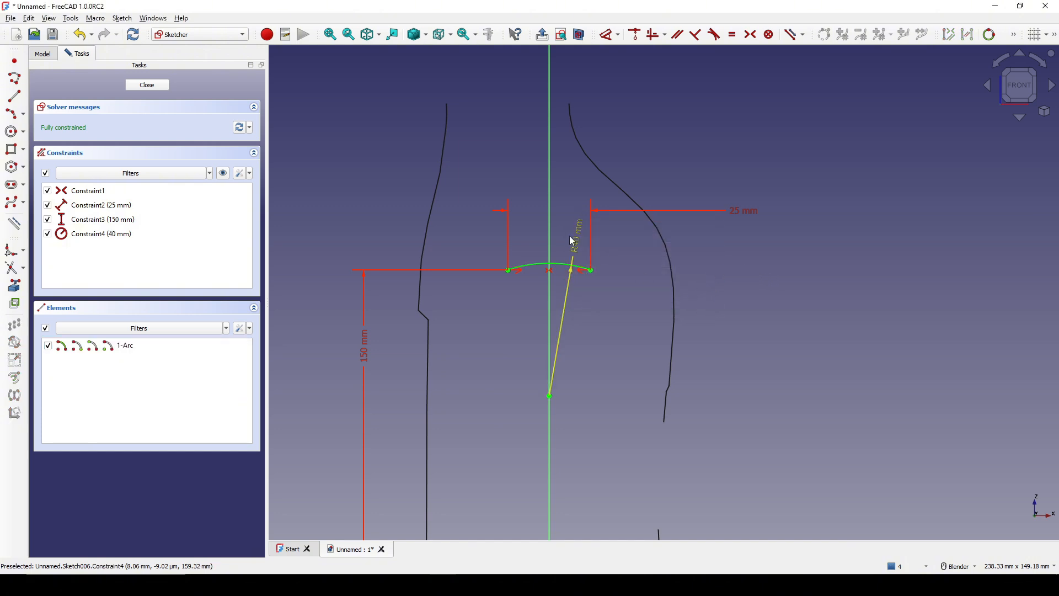
left_click_drag(578, 242, 687, 238)
Step: Draw a second 3-rim-point arc with a radius of about 33 mm above the first one, crossing the vertical axis and sloping down rightward
middle_click_drag(603, 243, 611, 272, "shift")
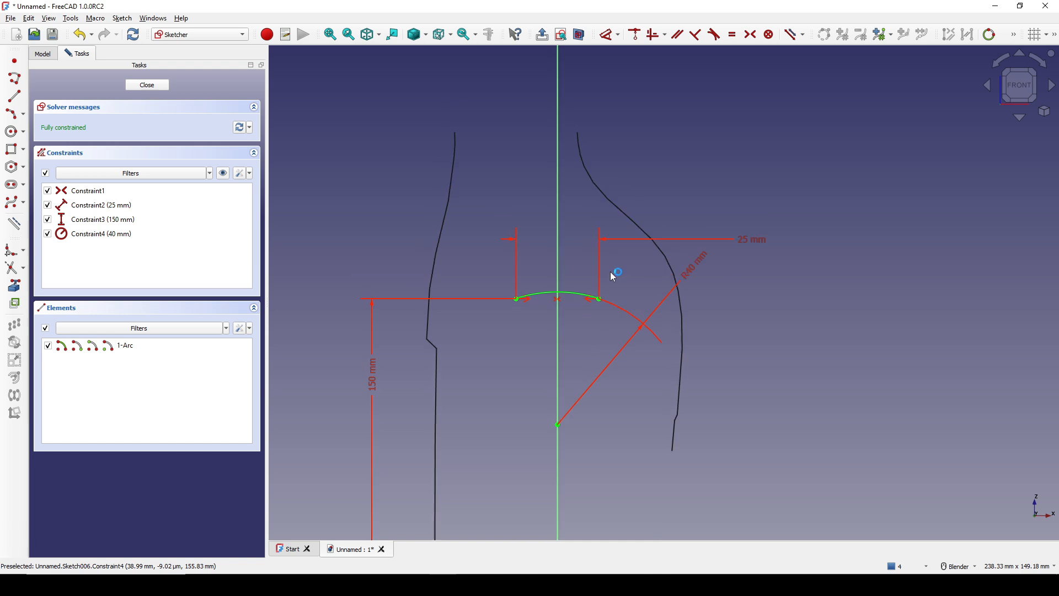
left_click(14, 116)
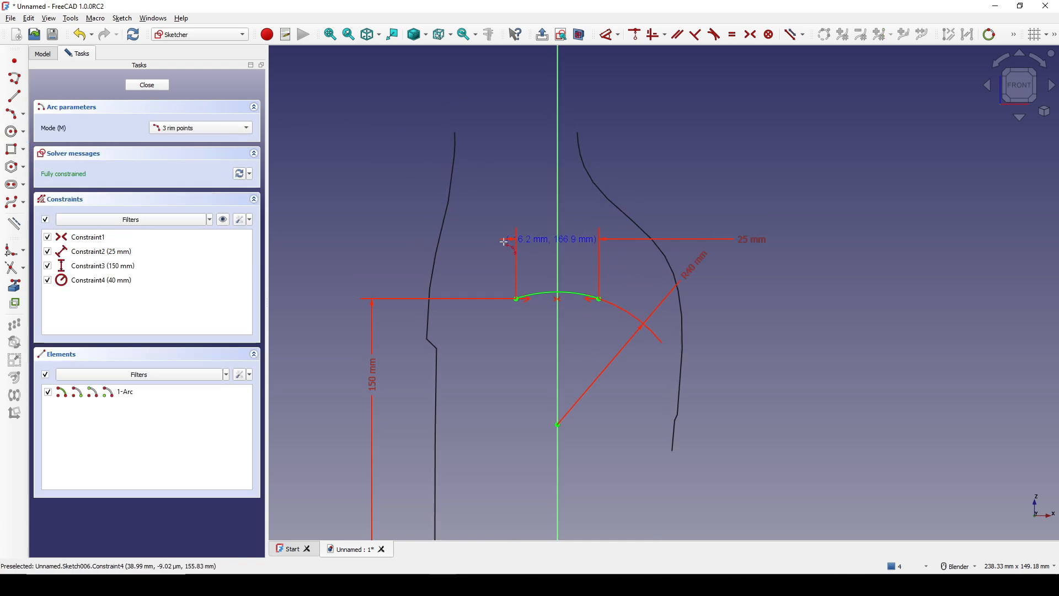
left_click(501, 213)
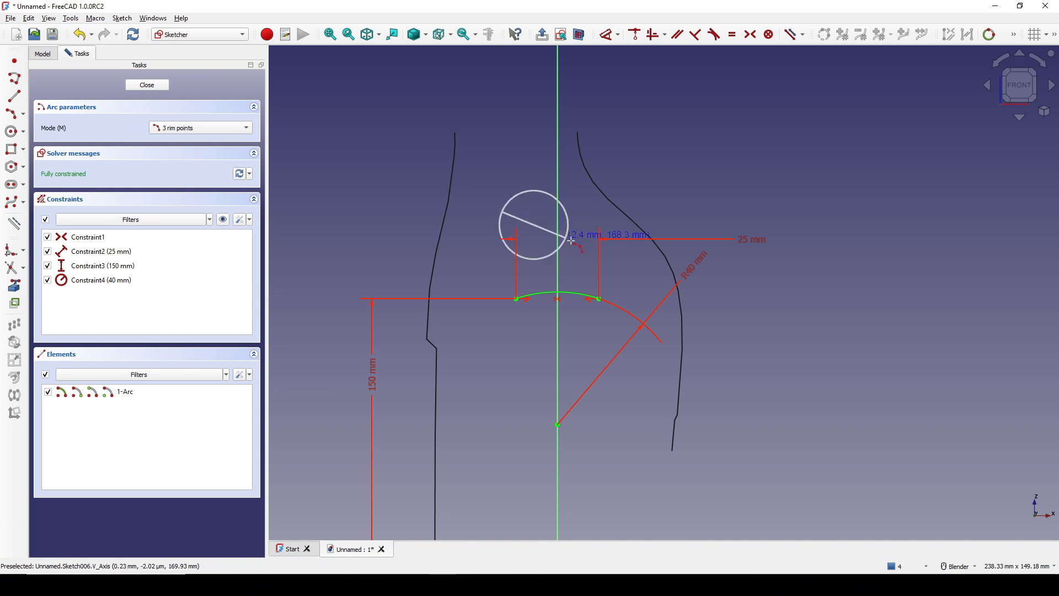
left_click(616, 263)
left_click(595, 232)
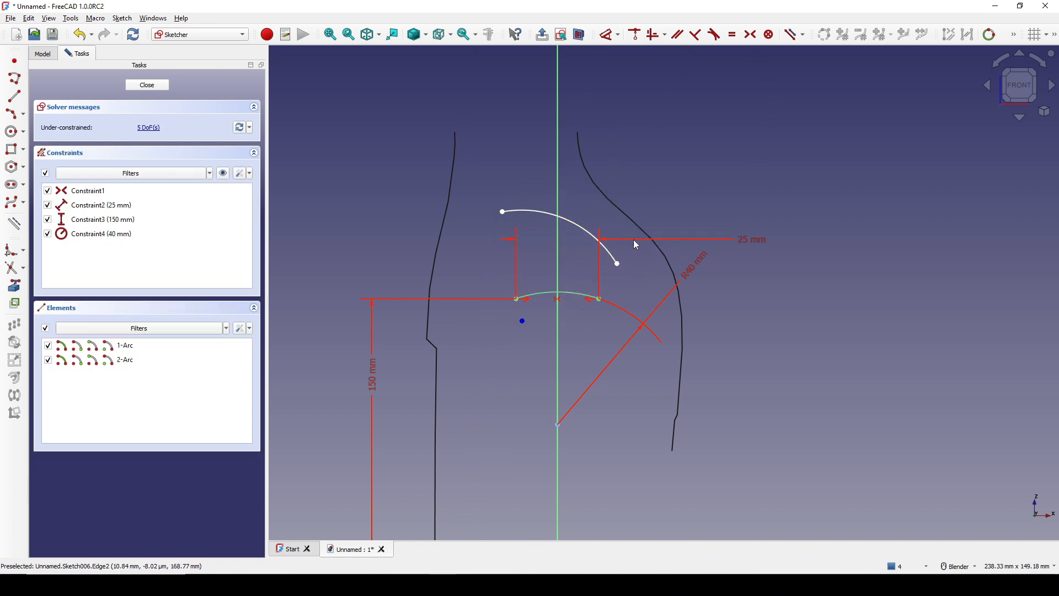
Step: Constrain the upper arc's radius to 50 mm
middle_click_drag(637, 245, 609, 240, "shift")
left_click(571, 228)
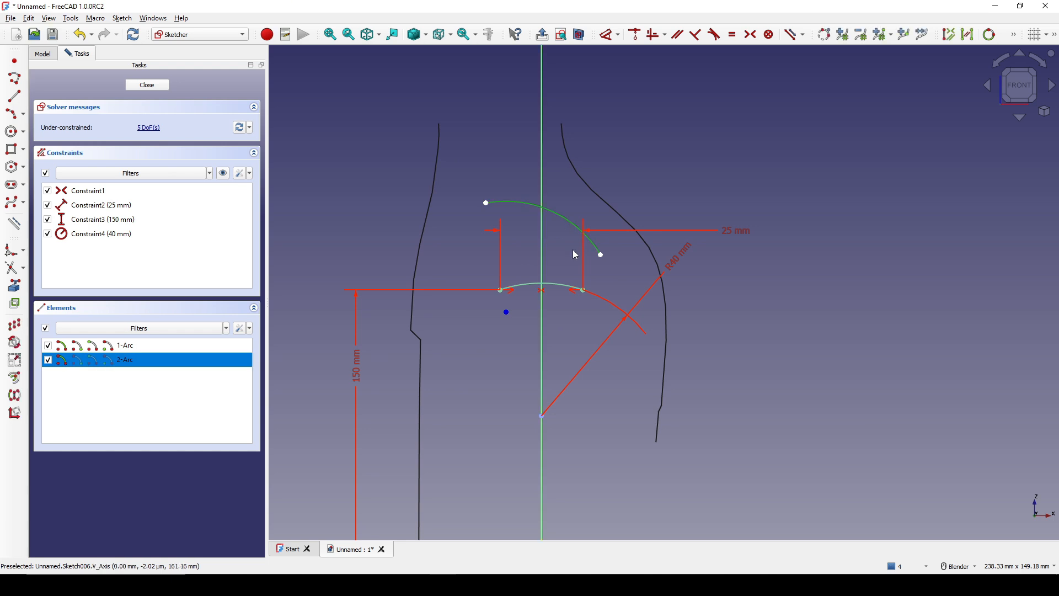
left_click(566, 251)
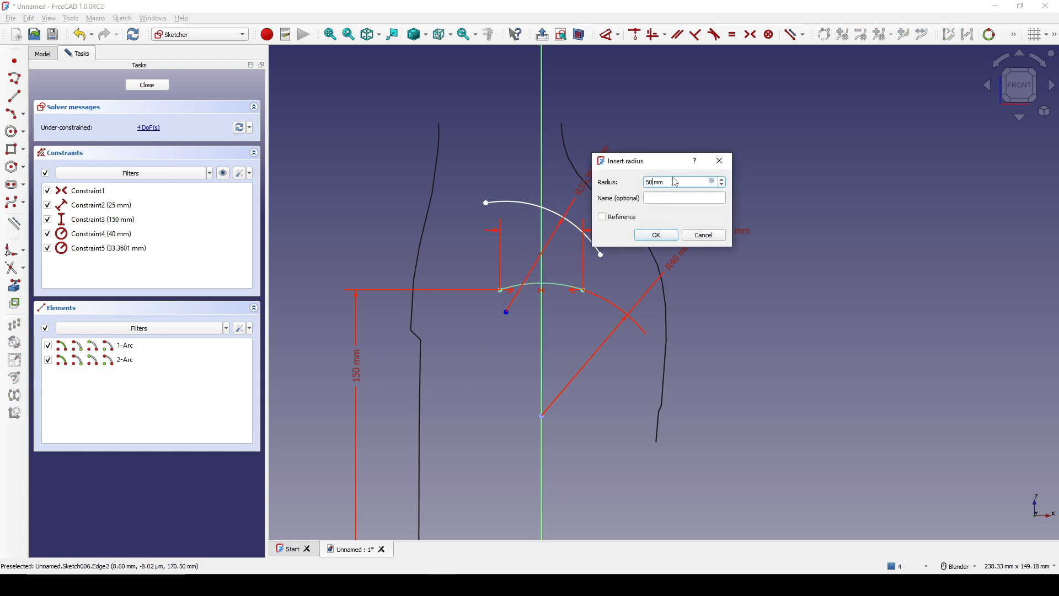
key("Return")
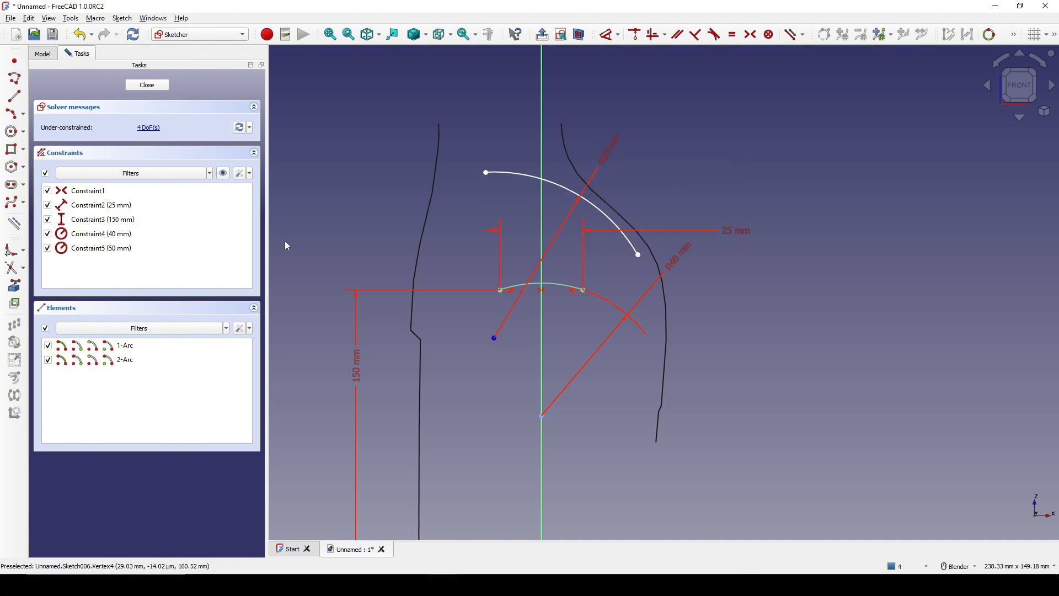
Step: Close the outline with two outward-bulging 3-rim-point arcs, joining the left endpoints and the right endpoints of the upper and lower arcs
left_click(5, 131)
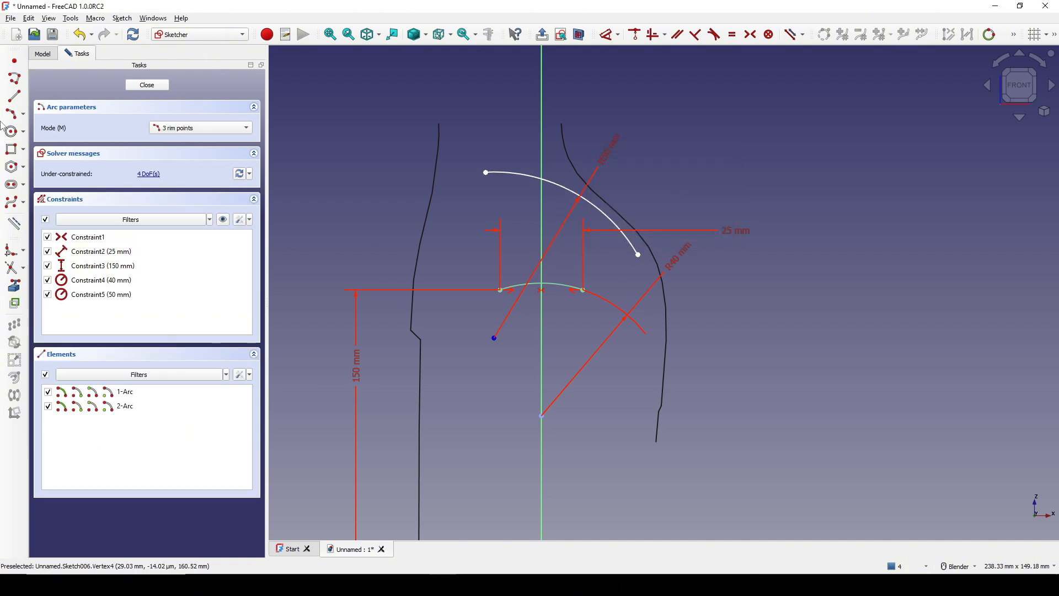
left_click(500, 290)
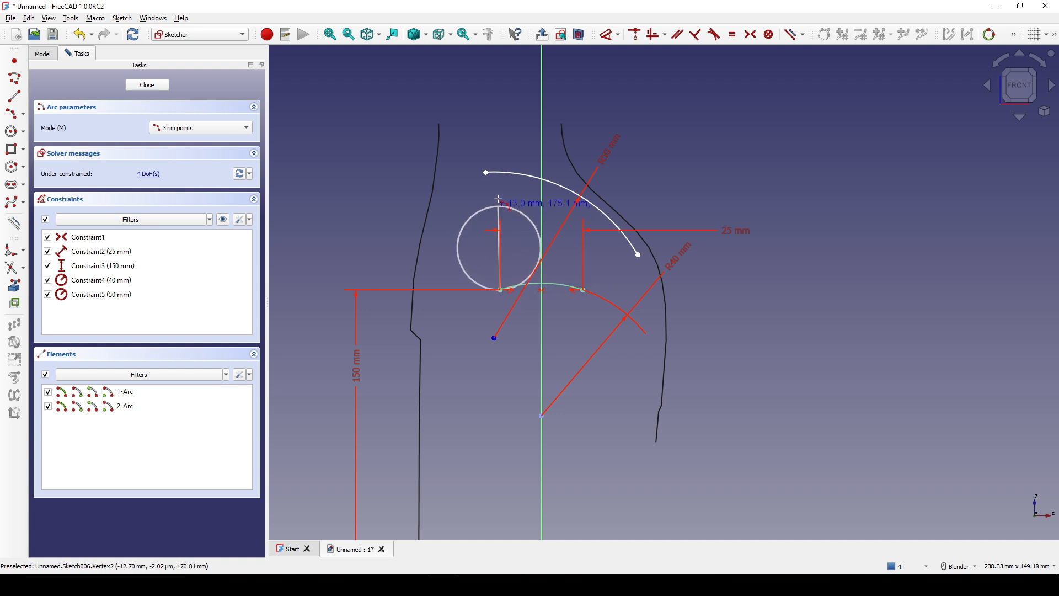
left_click(486, 172)
left_click(460, 221)
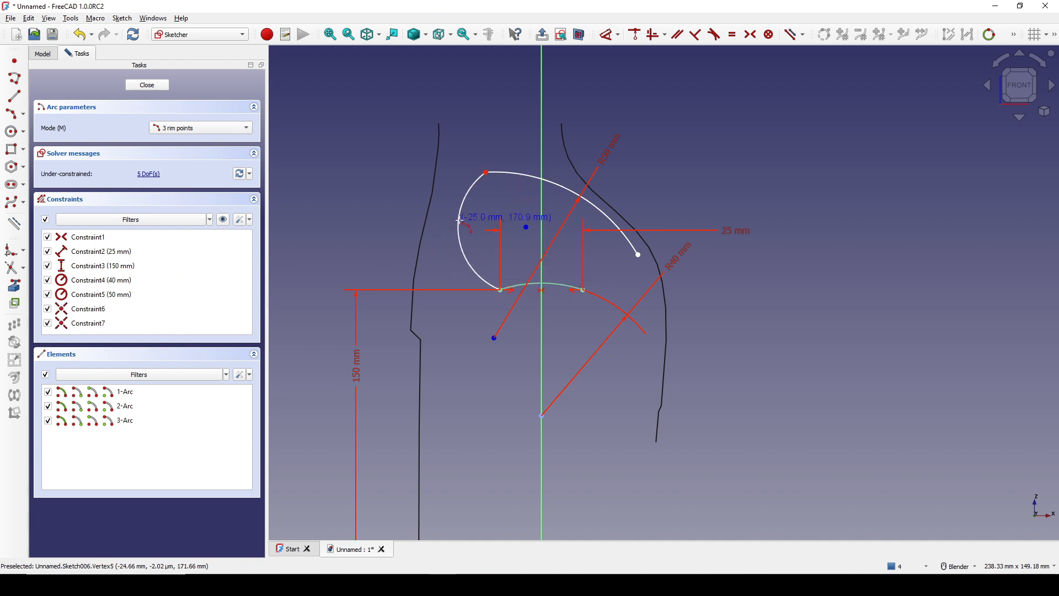
left_click(583, 290)
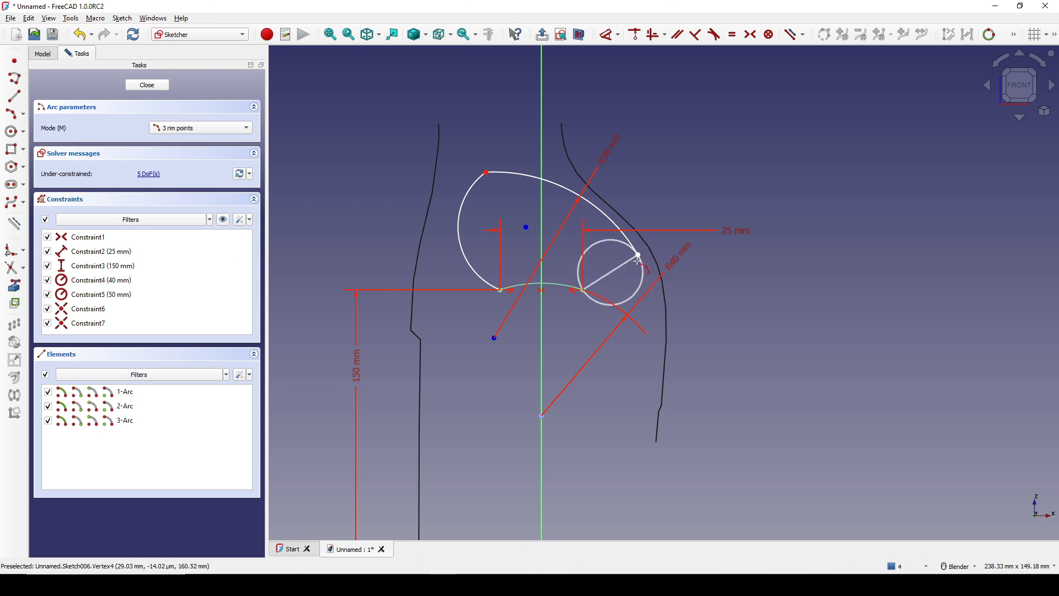
left_click(638, 257)
left_click(635, 272)
key("Escape")
middle_click_drag(593, 269, 593, 283, "shift")
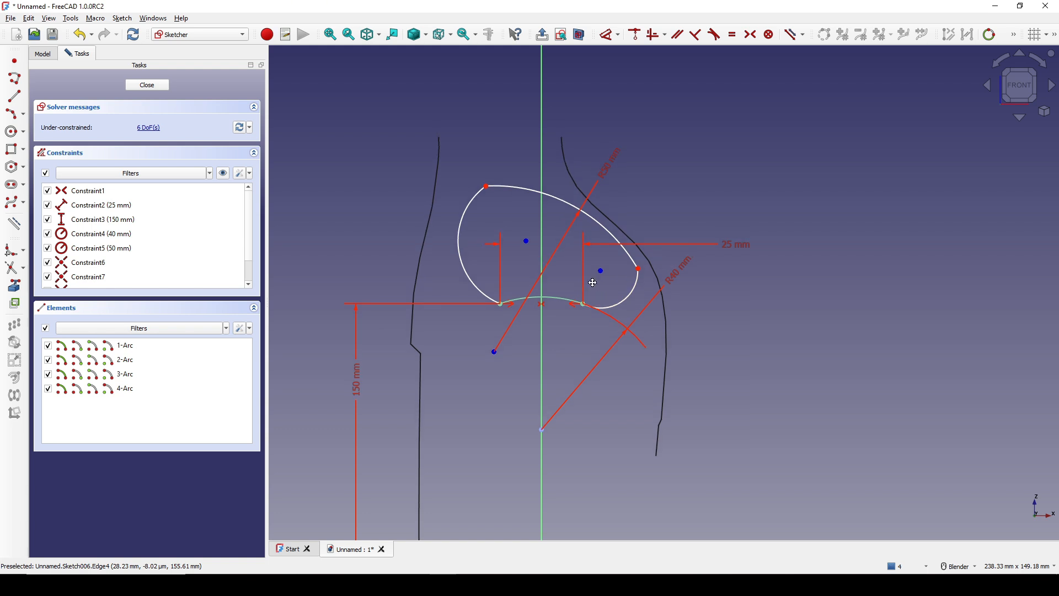
Step: Make the left end arc tangent to the lower arc and to the upper arc, accepting the constraint substitutions
key("t")
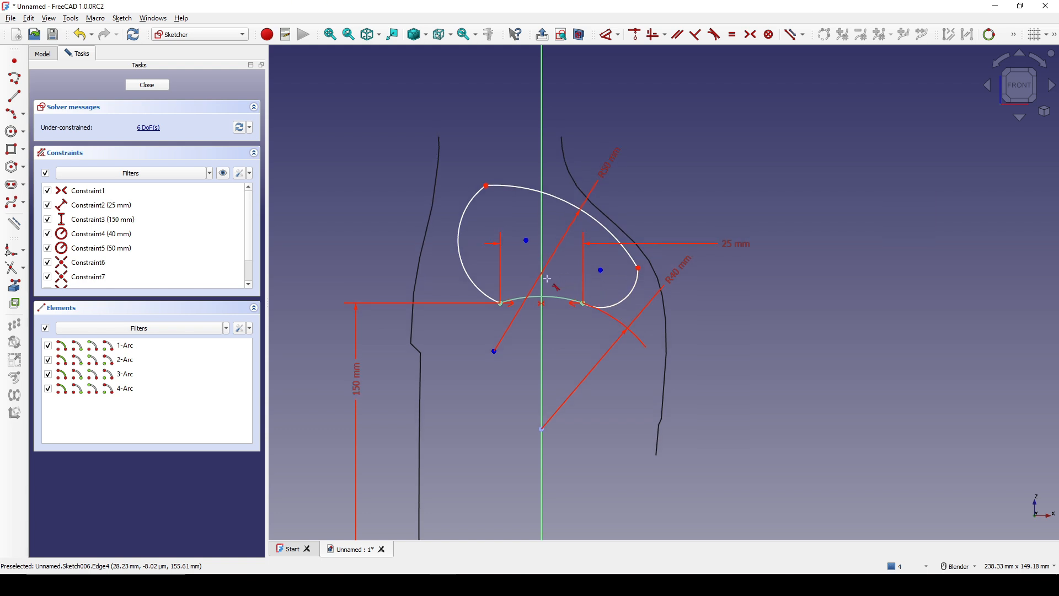
left_click(484, 290)
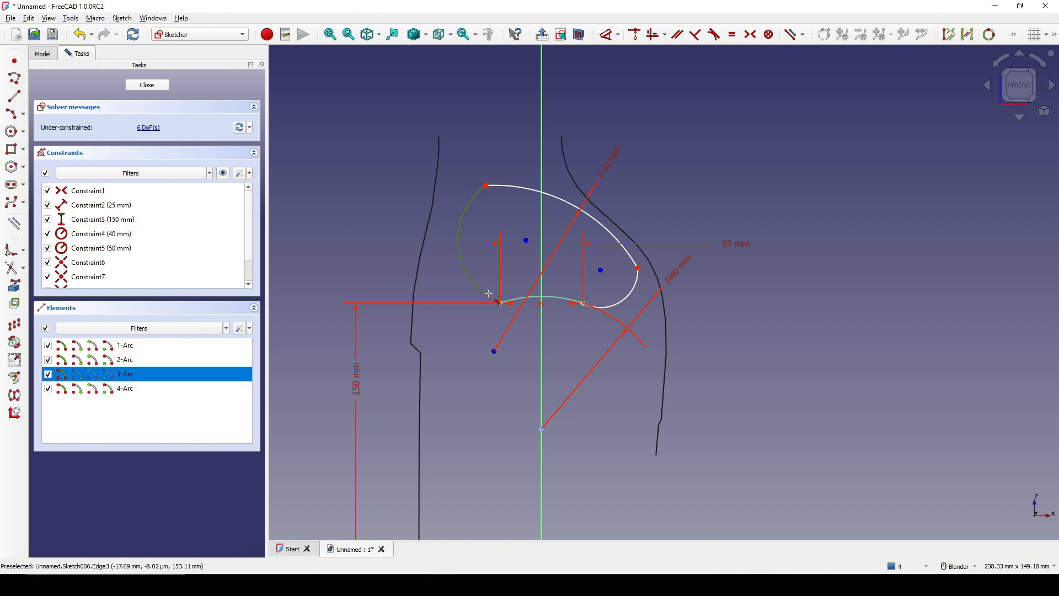
left_click(521, 305)
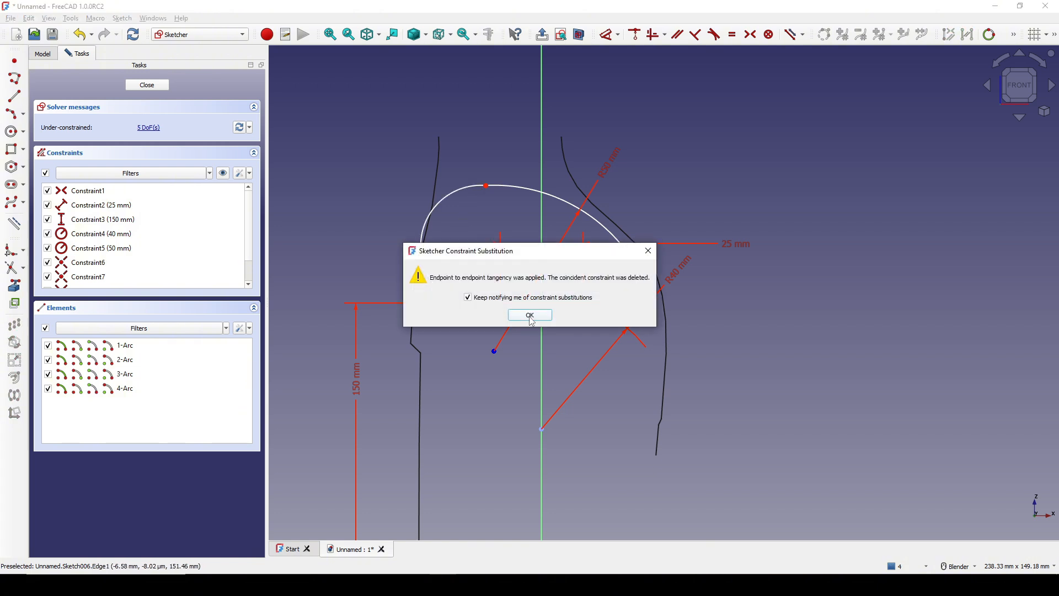
left_click(530, 317)
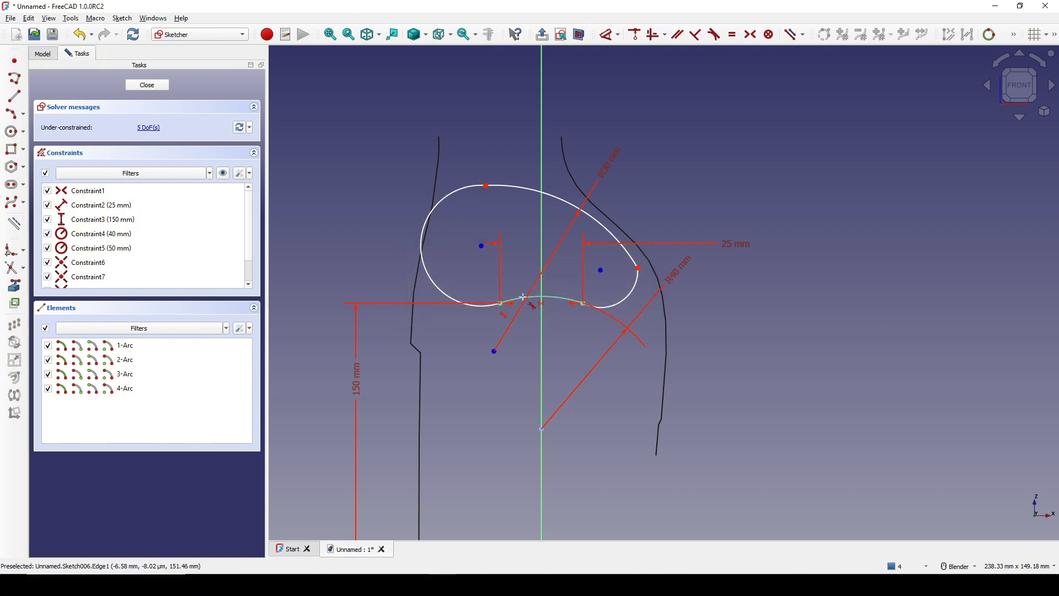
left_click(456, 197)
left_click(516, 189)
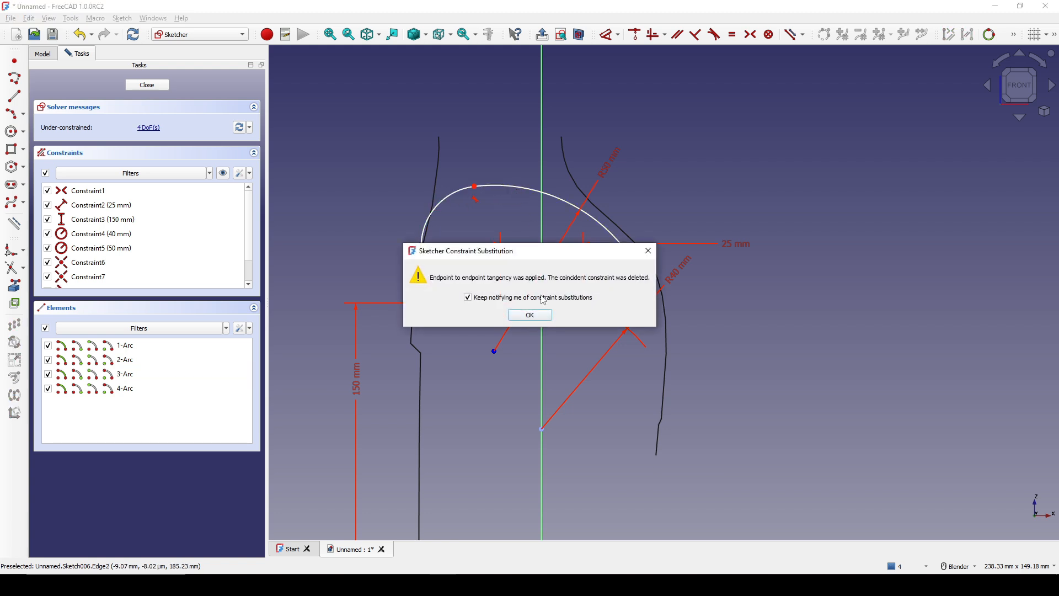
left_click(530, 314)
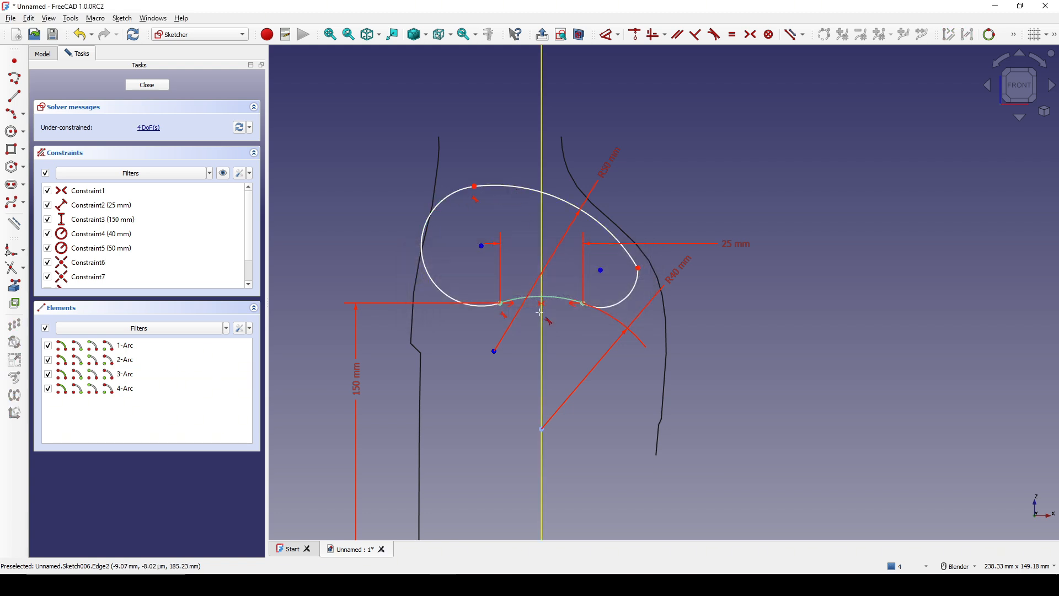
Step: Make the right end arc tangent to the upper arc and to the lower arc, accepting the constraint substitutions
left_click(613, 236)
left_click(634, 277)
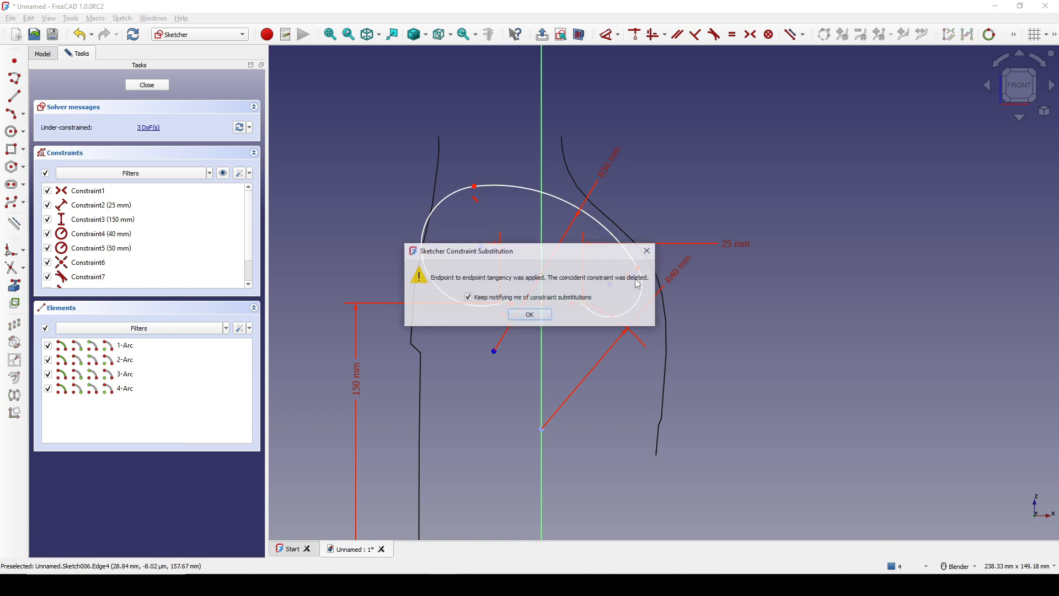
left_click(551, 316)
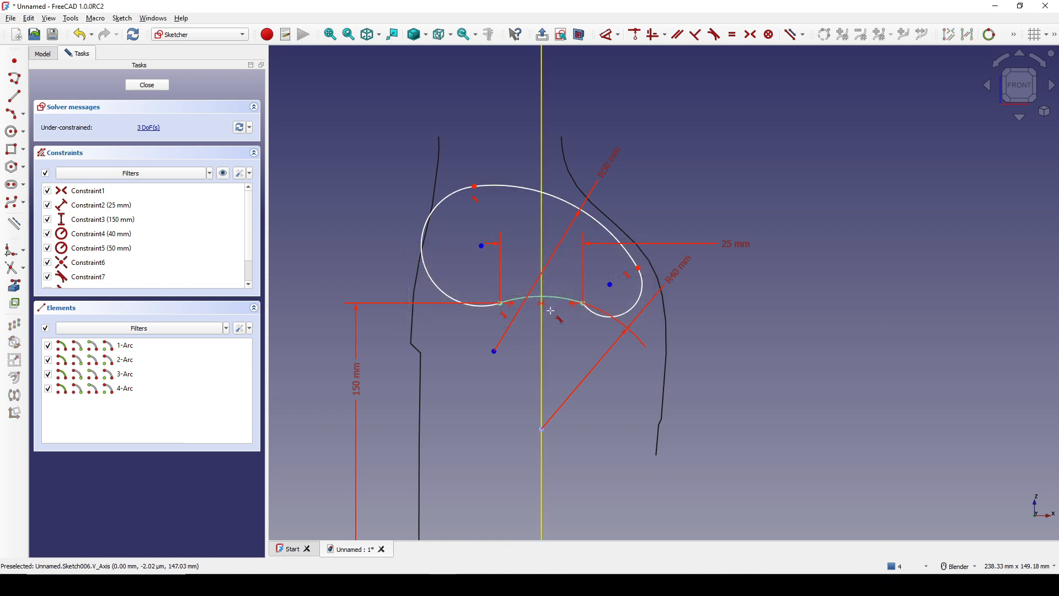
left_click(624, 312)
left_click(571, 302)
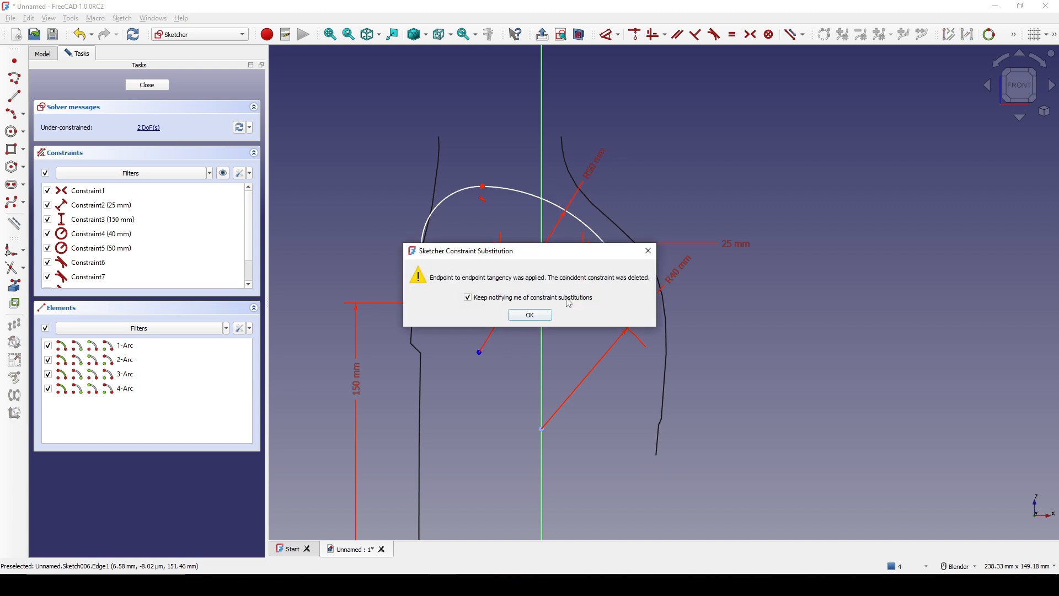
left_click(530, 315)
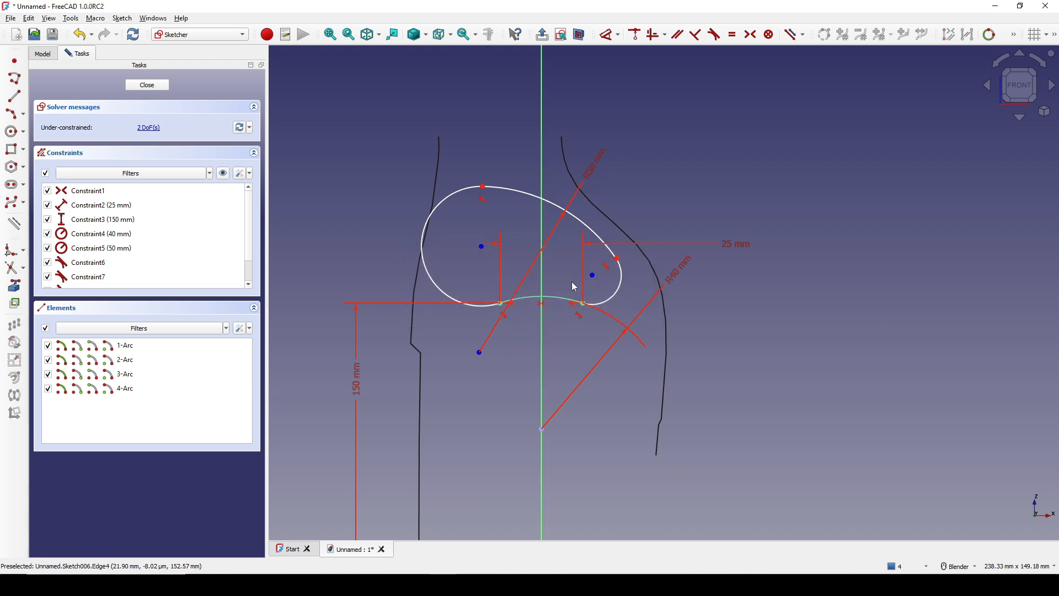
Step: Constrain the left end arc's radius to 10 mm, placing the dimension to its upper left
left_click(431, 226)
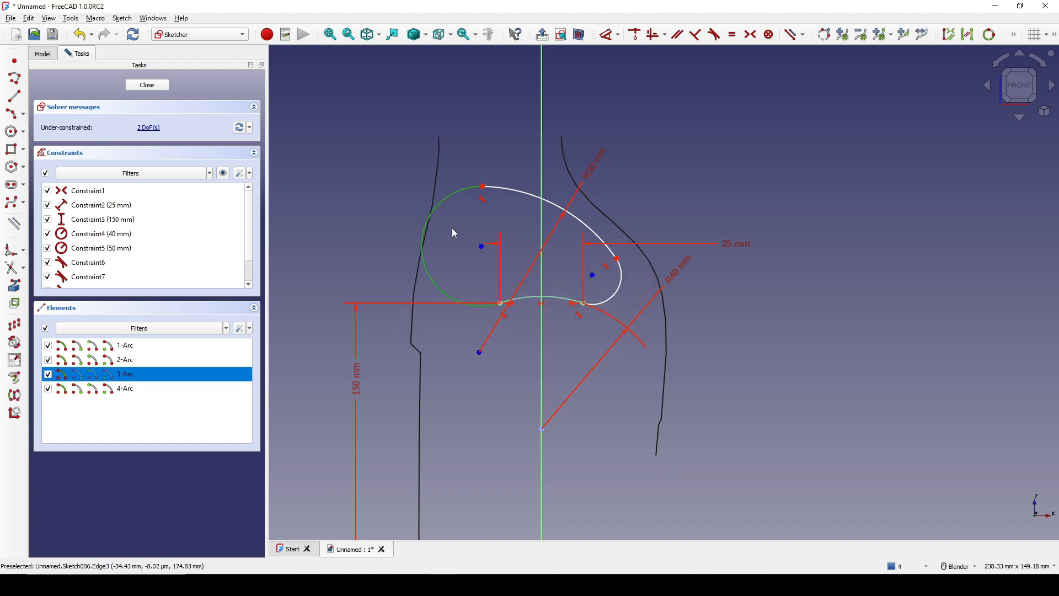
key("d")
left_click(368, 168)
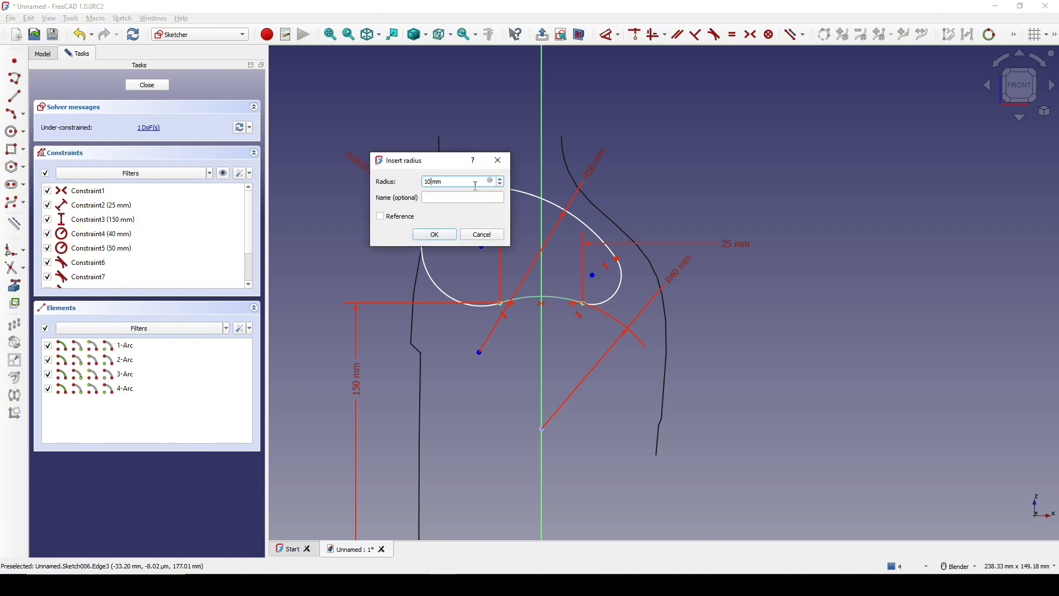
key("Return")
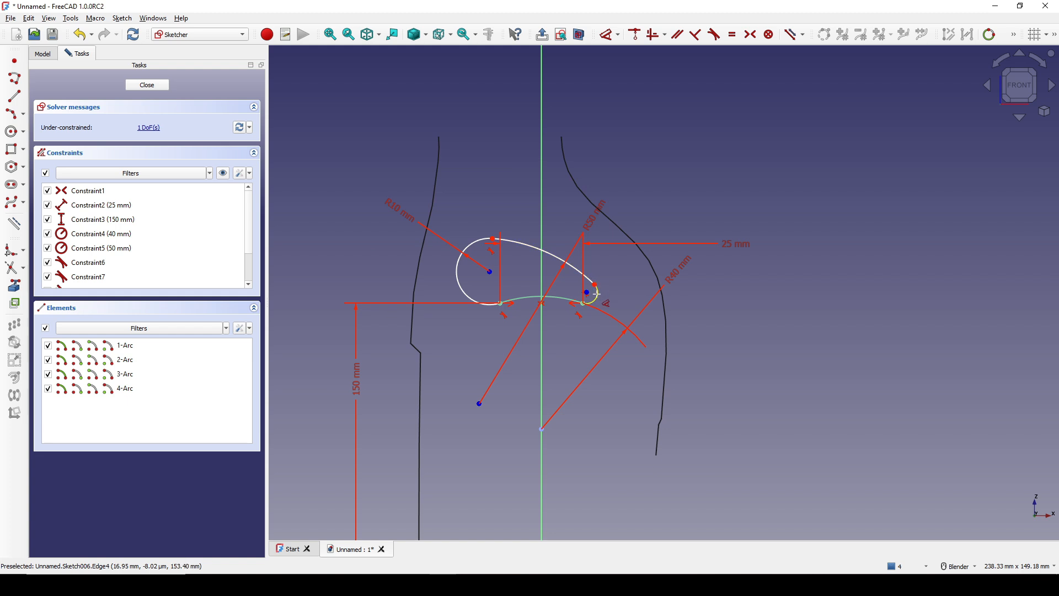
Step: Constrain the right end arc's radius to 2 mm and close the sketch
left_click(598, 292)
left_click(628, 300)
type("2")
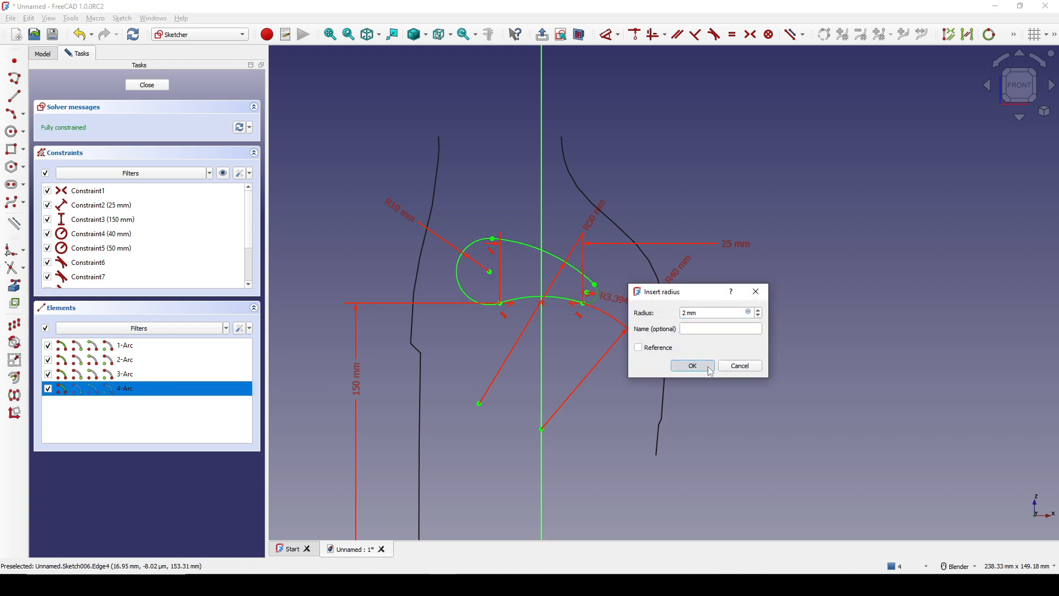
left_click(707, 366)
middle_click_drag(695, 320, 693, 310, "shift")
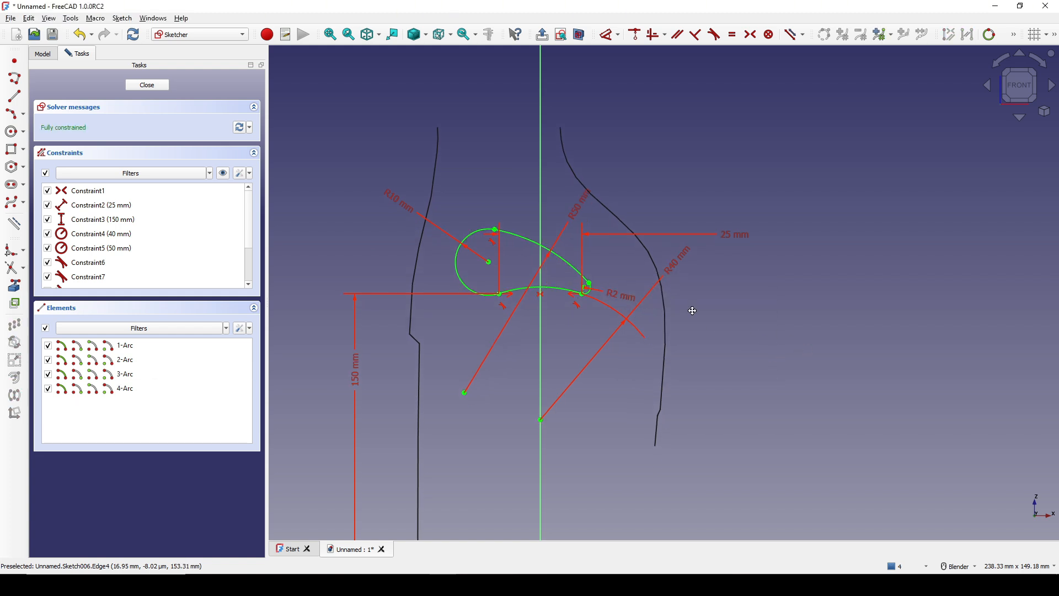
left_click(146, 85)
Step: Extrude the closed arc profile sketch along its normal as a solid that passes out through the bottle's upper wall
middle_click_drag(524, 277, 650, 304)
left_click(650, 304)
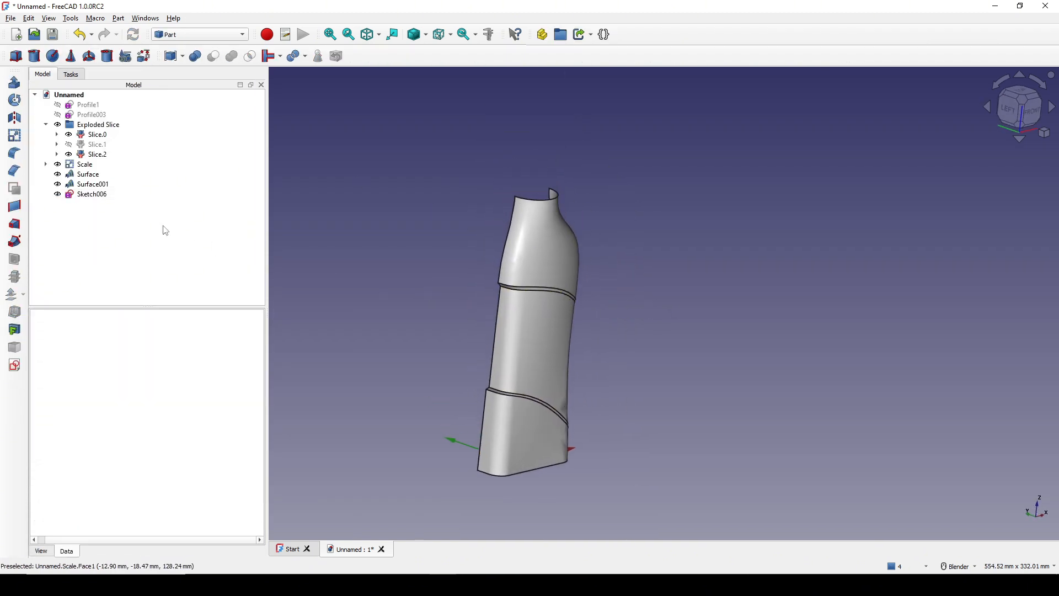
left_click(92, 196)
left_click(14, 83)
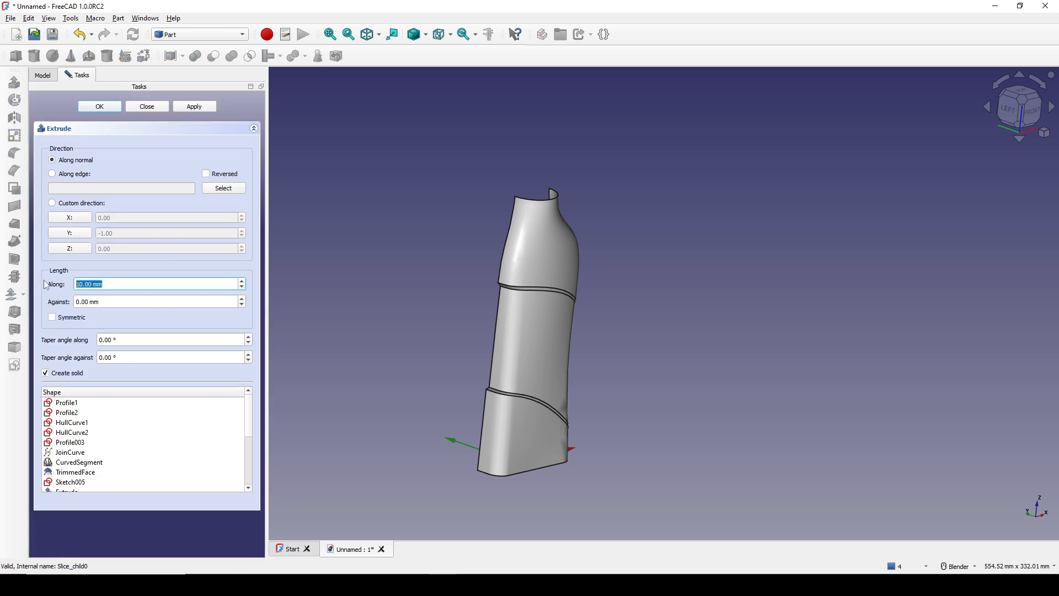
left_click(99, 107)
Step: Cut the extruded profile out of the upper bottle surface Slice.2, continuing despite the non-solid selection
scroll(526, 301, "up", 3)
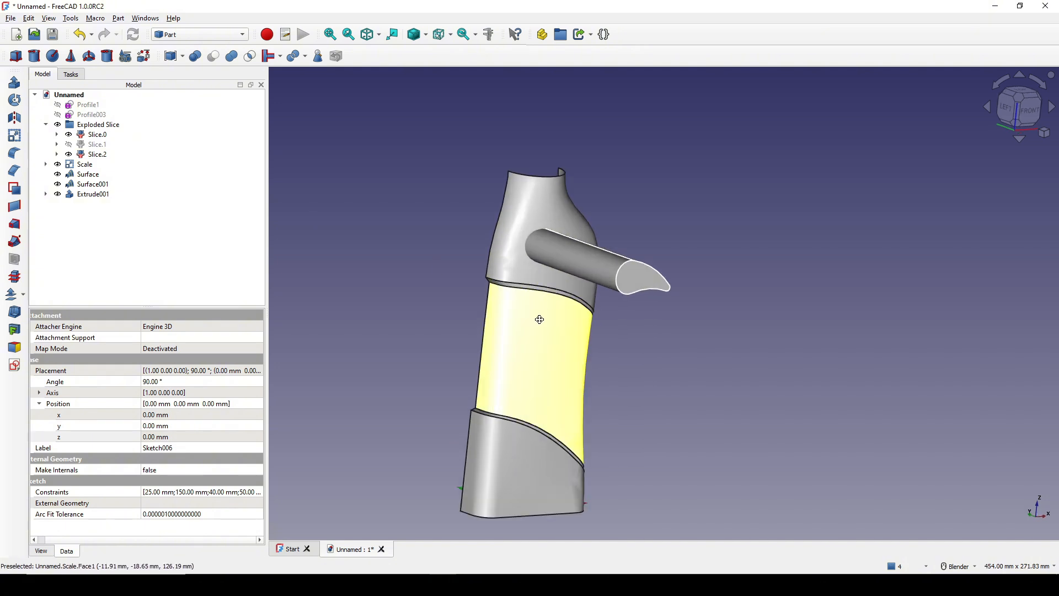
left_click(498, 297)
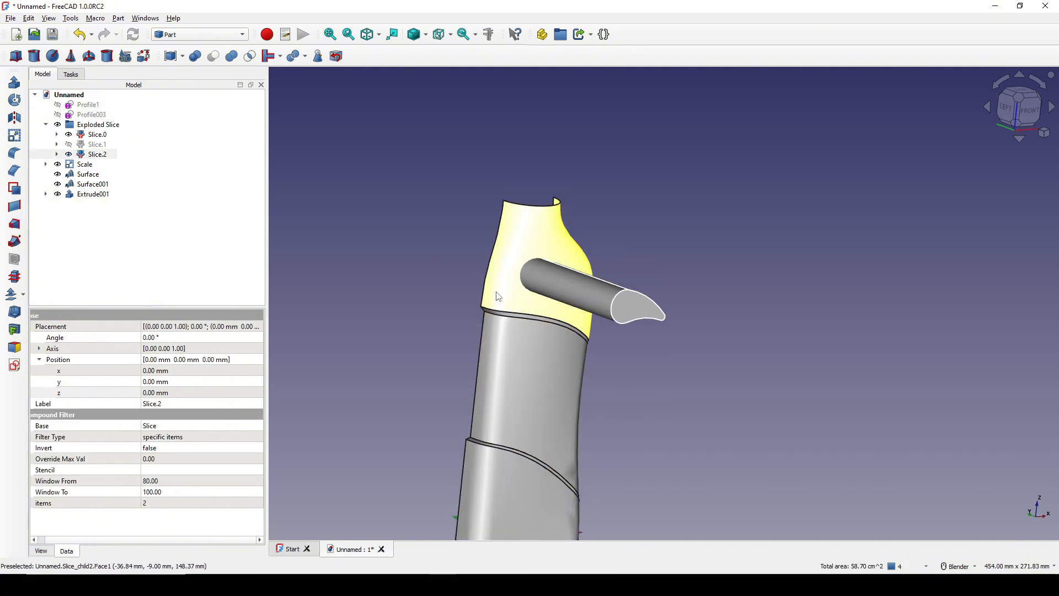
left_click(572, 296, "ctrl")
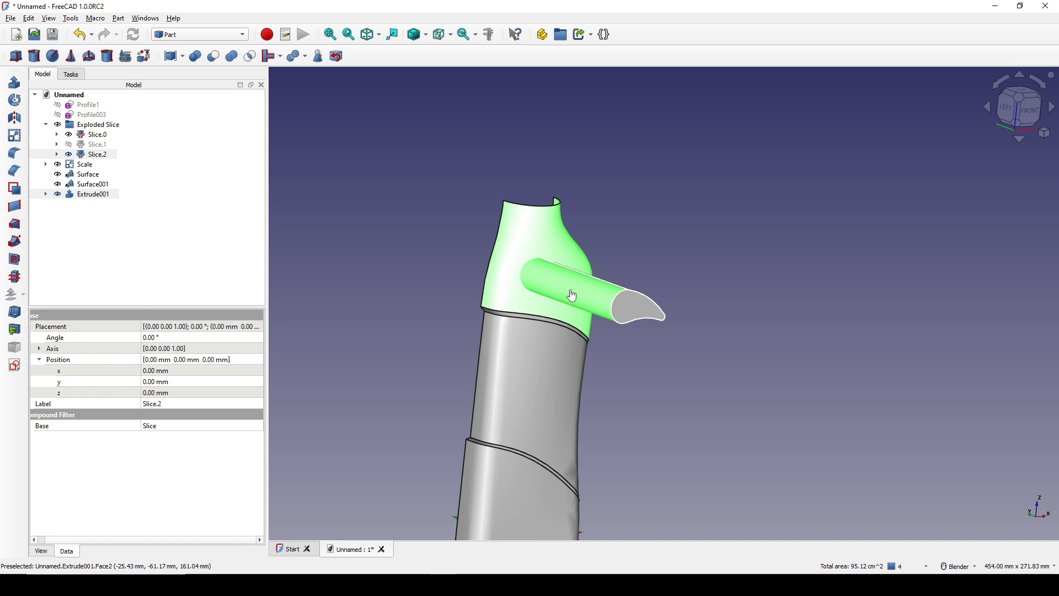
left_click(213, 56)
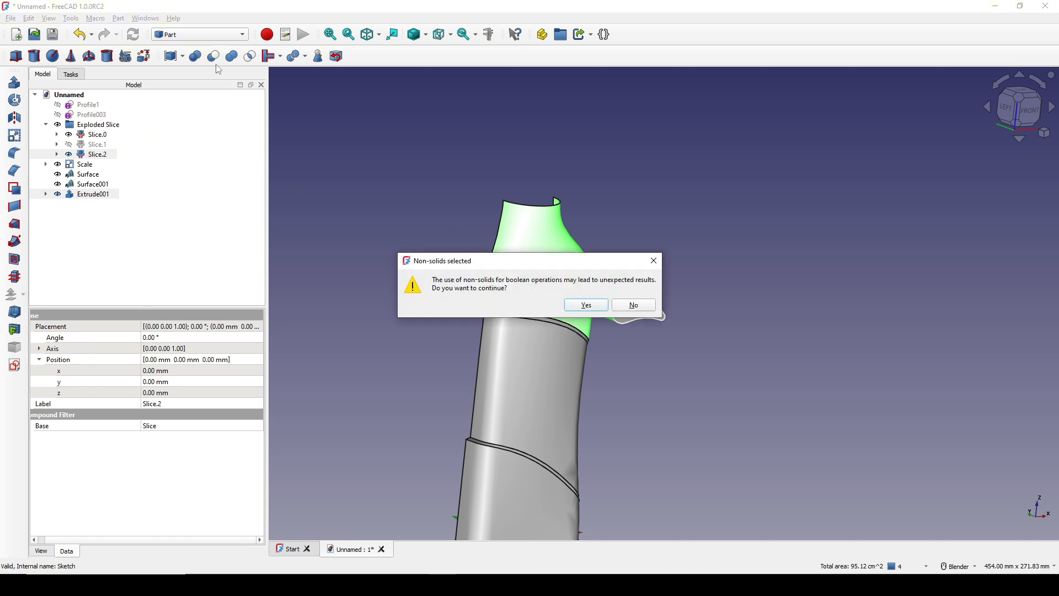
left_click(586, 305)
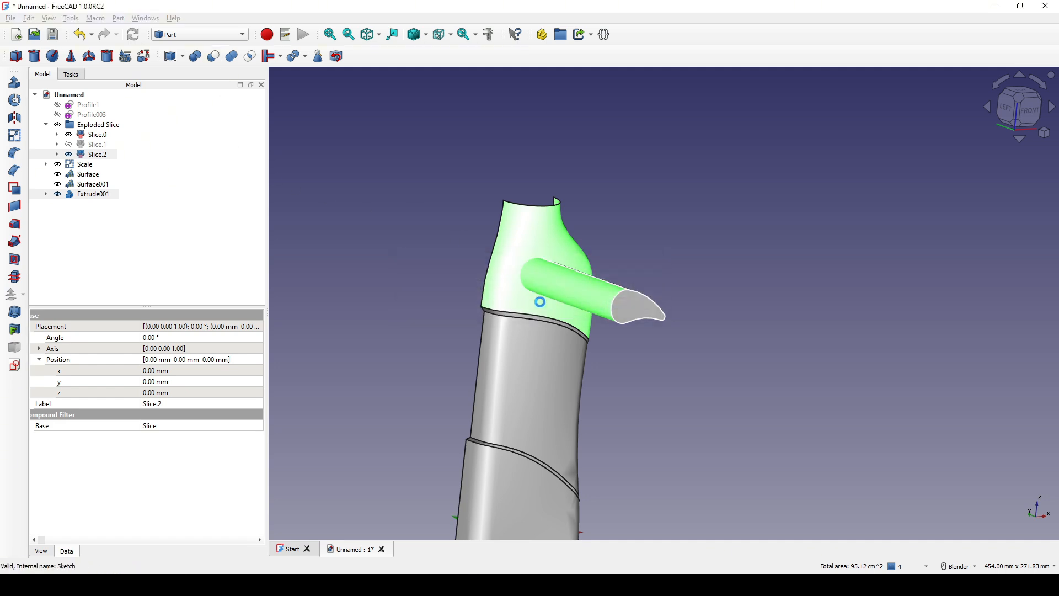
scroll(562, 282, "up", 5)
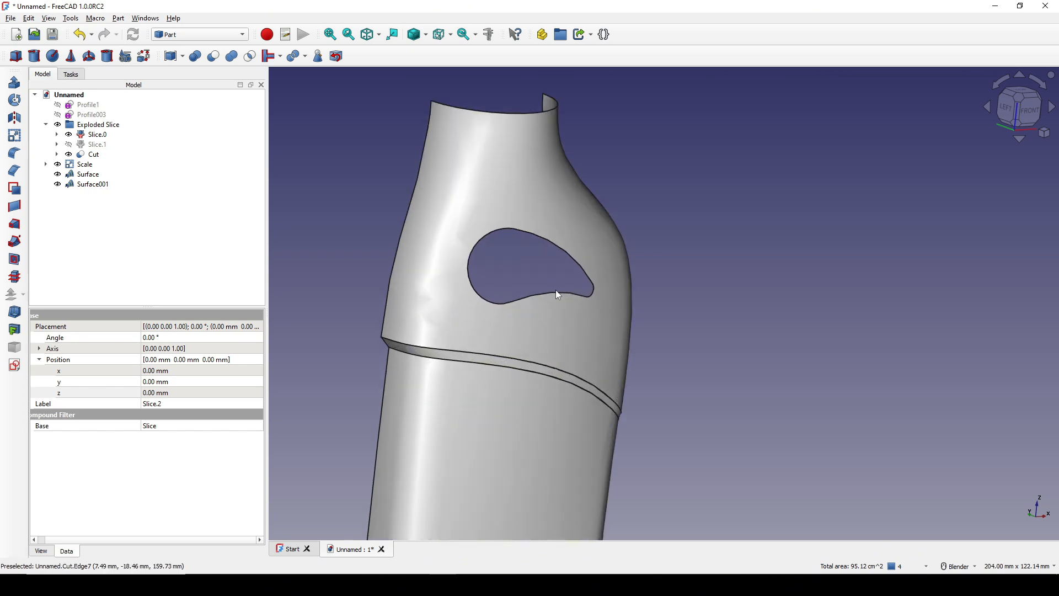
Step: Mark two upright curves and one lengthwise curve across the opening on a temporary screen capture, and discard the capture
middle_click_drag(551, 304, 582, 349, "shift")
middle_click_drag(582, 349, 606, 355)
key("Print")
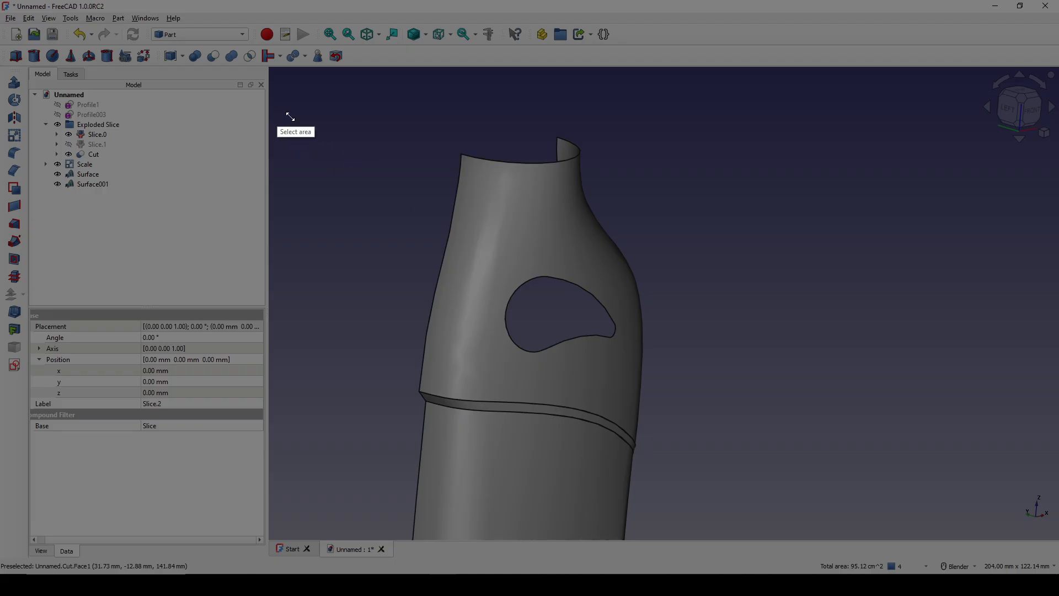
left_click_drag(277, 109, 799, 472)
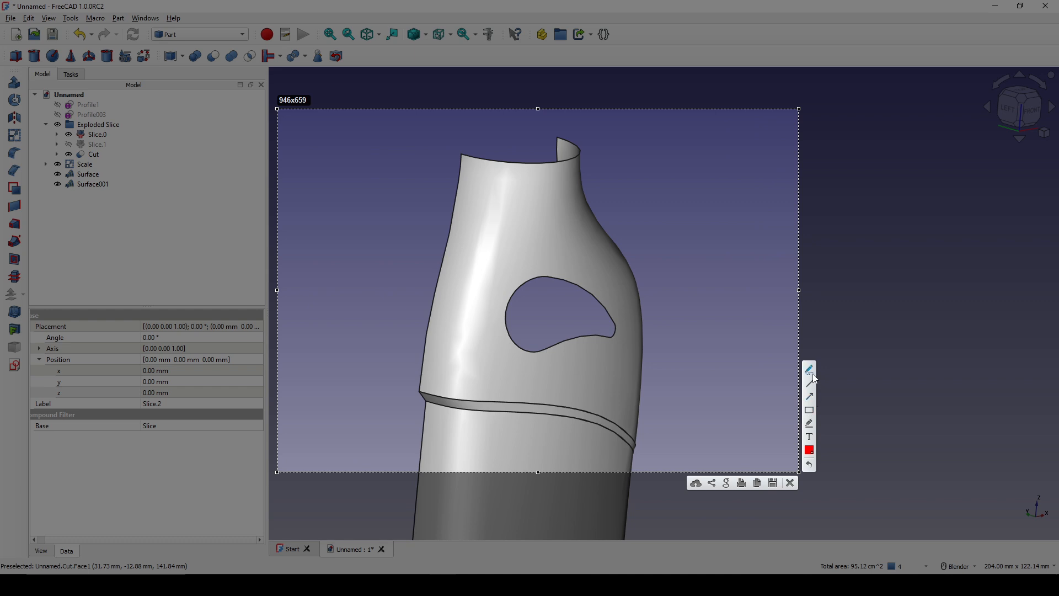
left_click_drag(547, 275, 547, 276)
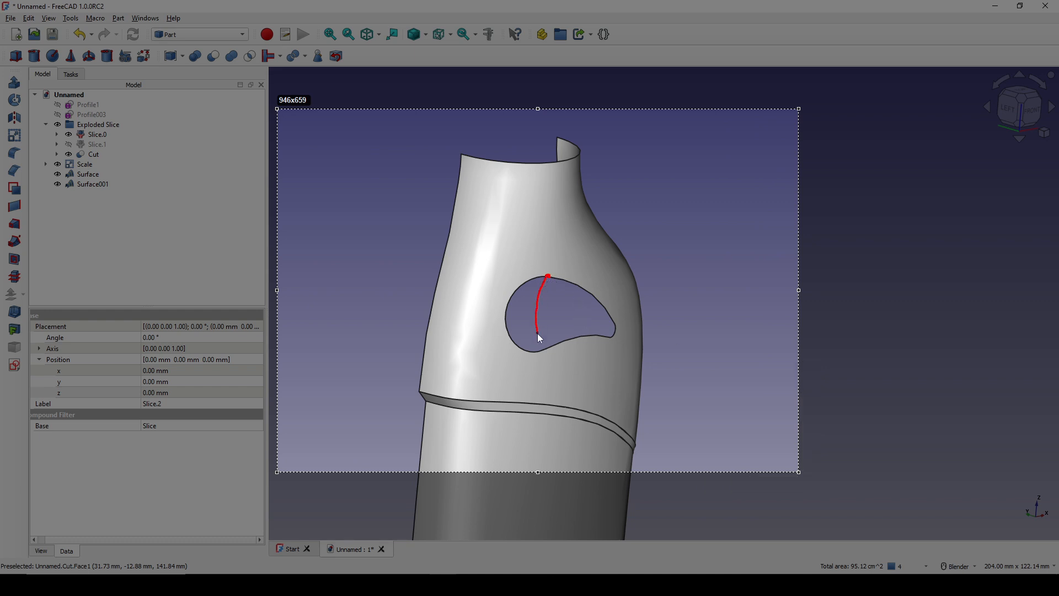
left_click_drag(545, 346, 545, 348)
left_click_drag(611, 320, 608, 341)
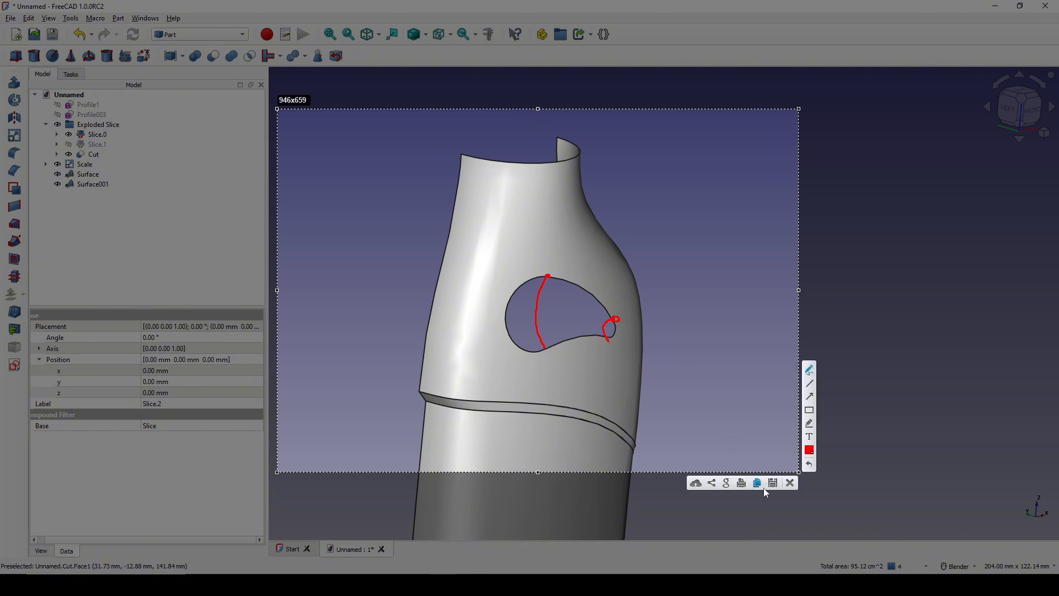
left_click_drag(501, 323, 524, 325)
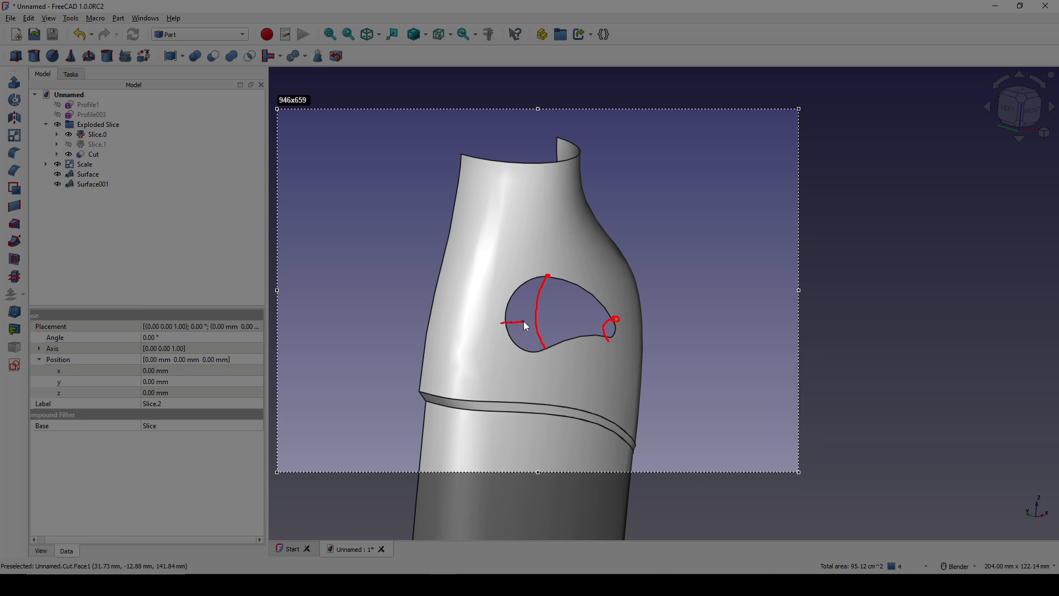
left_click_drag(608, 330, 609, 330)
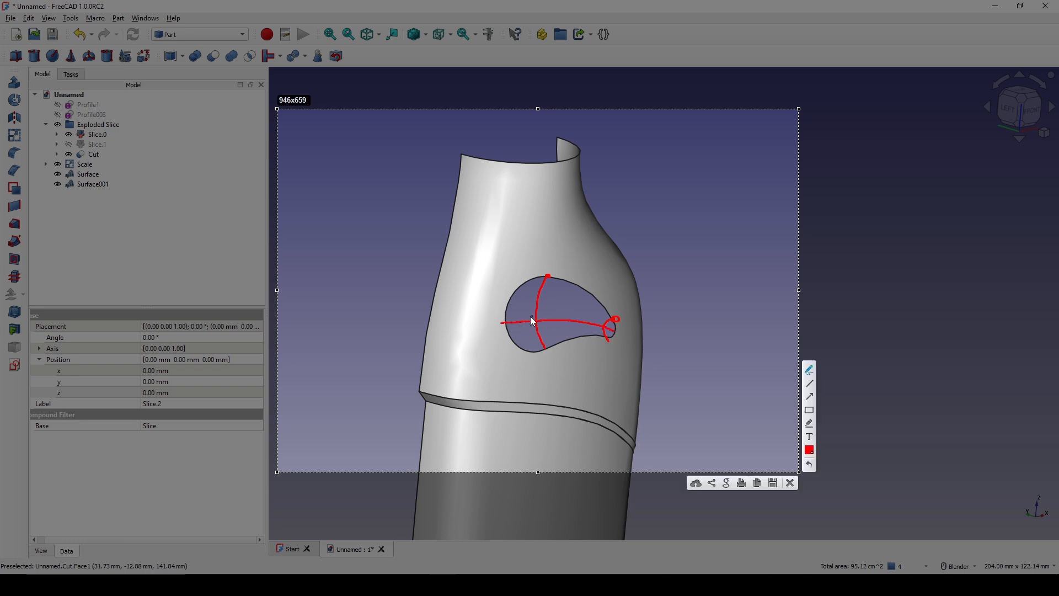
left_click(790, 482)
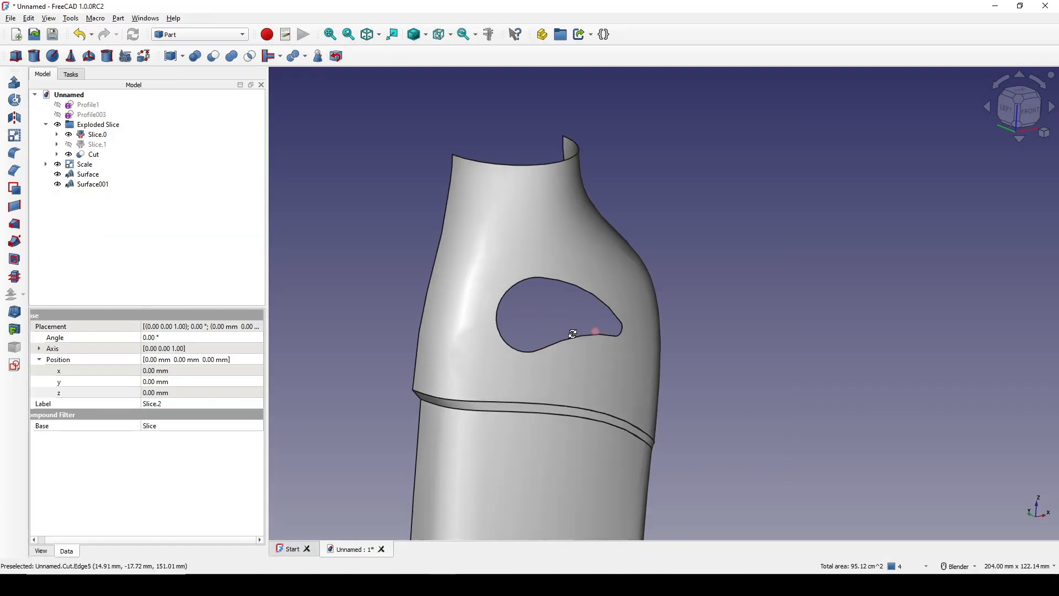
Step: Create a sketch attached with Align O-X-Y to the upper and lower vertices at the opening's wide rounded end
scroll(573, 372, "up", 5)
middle_click_drag(568, 372, 573, 395, "shift")
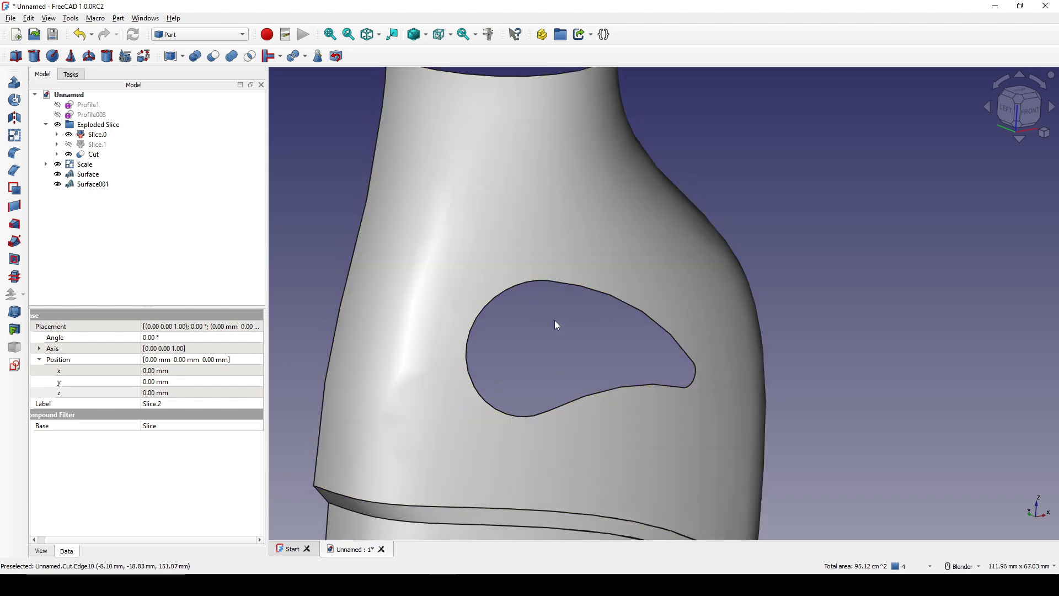
left_click(547, 281)
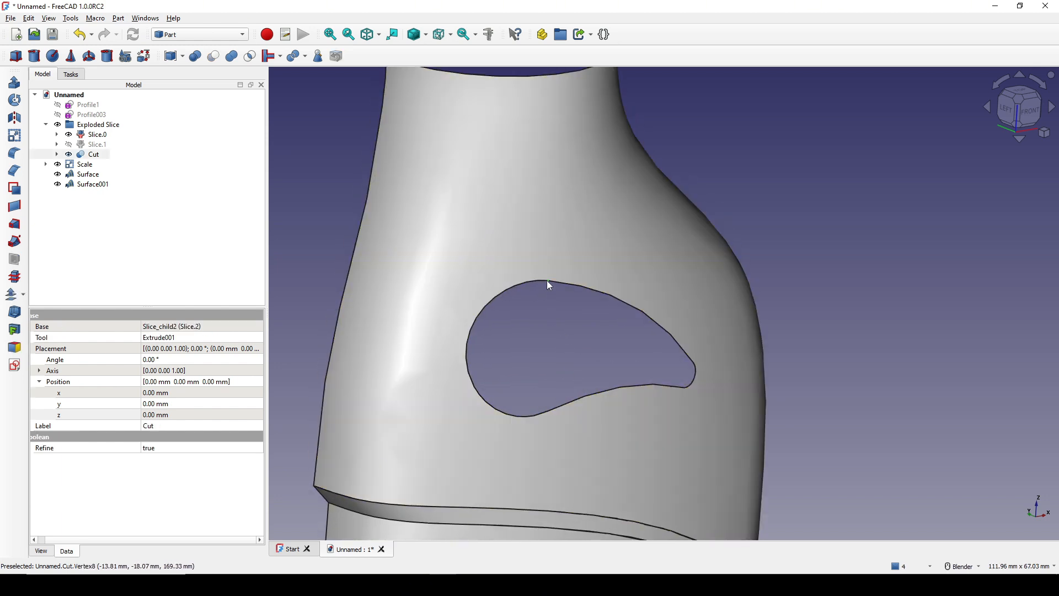
left_click(550, 410)
left_click(14, 365)
left_click(518, 292)
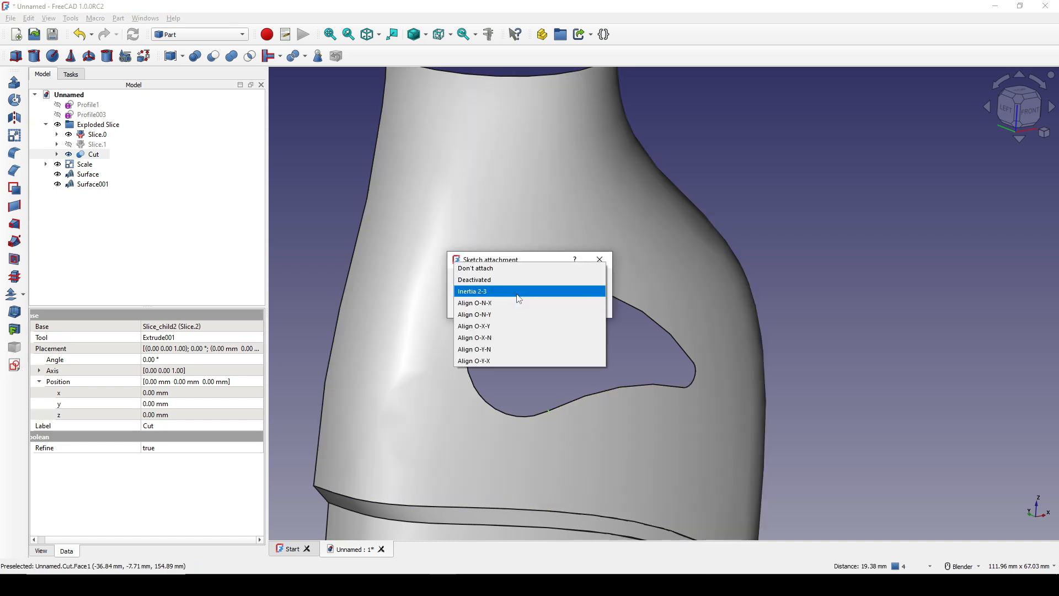
left_click(522, 326)
left_click(536, 307)
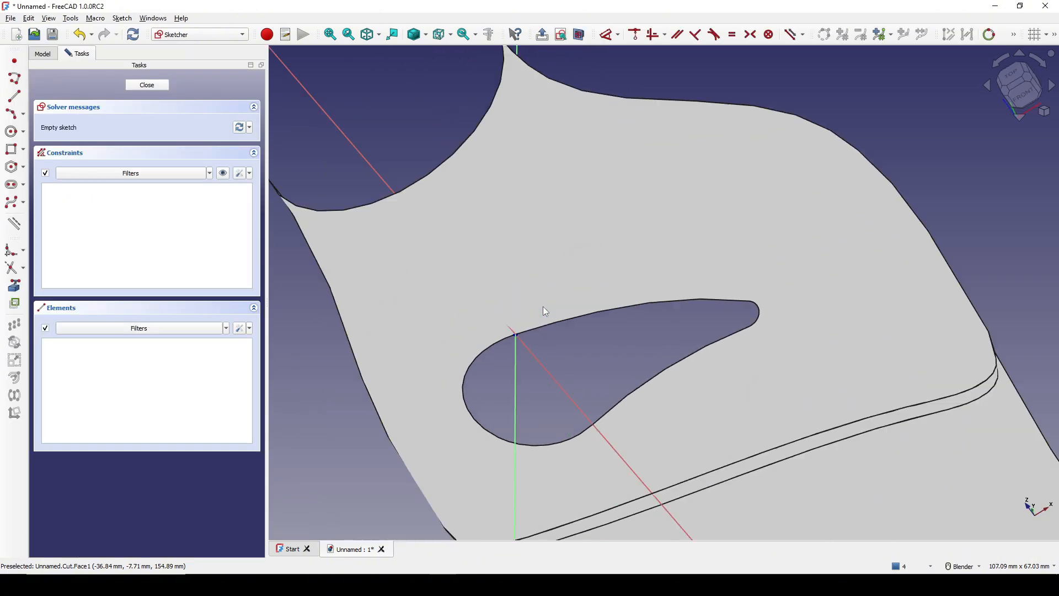
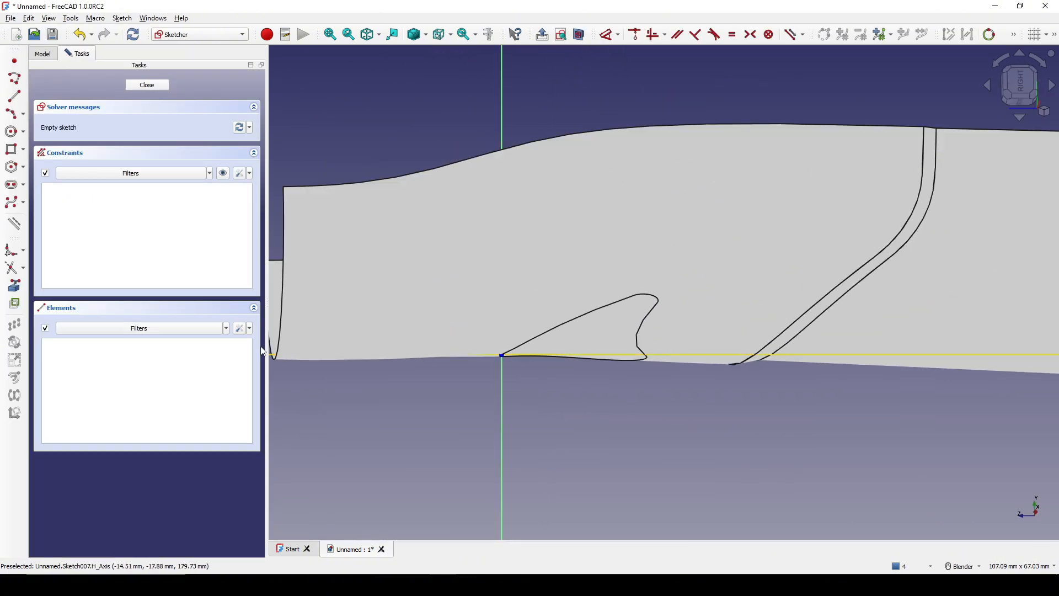
Step: Project the opening's lower wide-end vertex into the sketch as external geometry
left_click(14, 286)
scroll(635, 360, "up", 2)
mouse_move(634, 359)
middle_mouse_down()
mouse_move(730, 345)
mouse_move(726, 317)
middle_mouse_up()
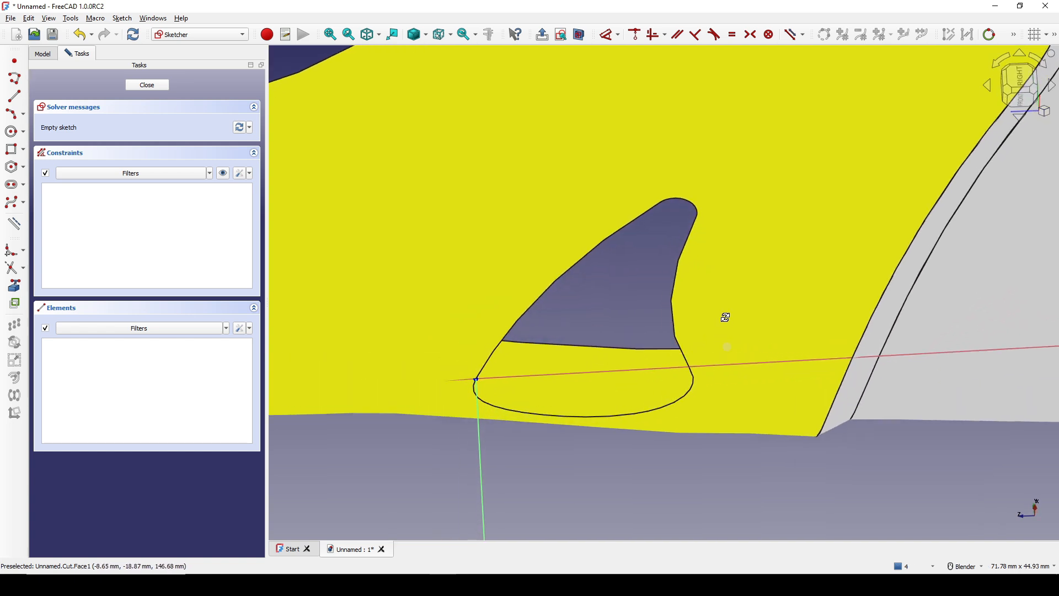
scroll(697, 372, "up", 1)
left_click(691, 369)
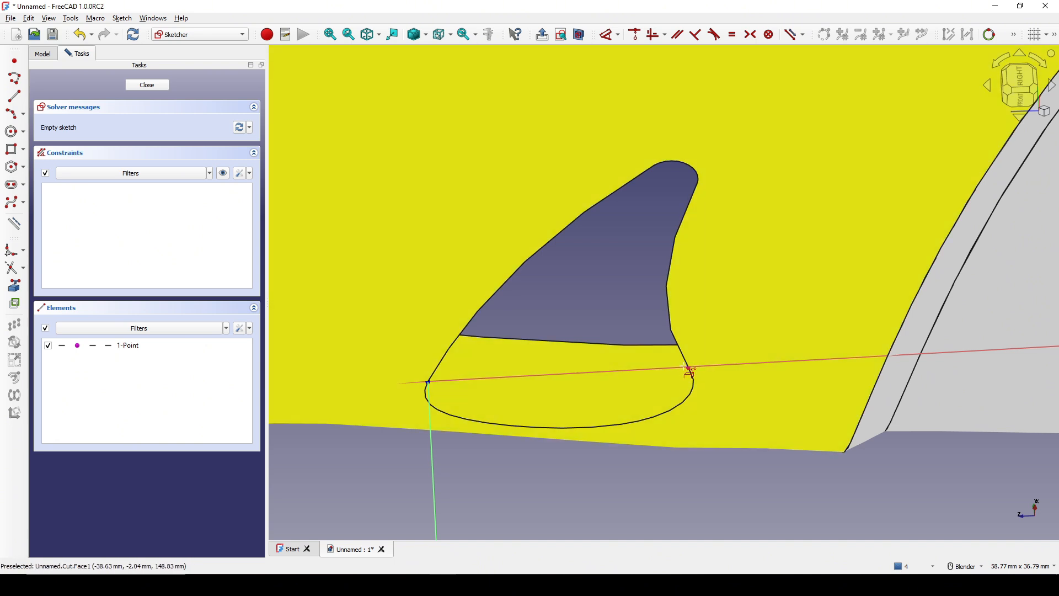
scroll(681, 374, "down", 3)
mouse_move(727, 385)
middle_mouse_down()
mouse_move(742, 390)
mouse_move(724, 394)
middle_mouse_up()
scroll(724, 393, "up", 1)
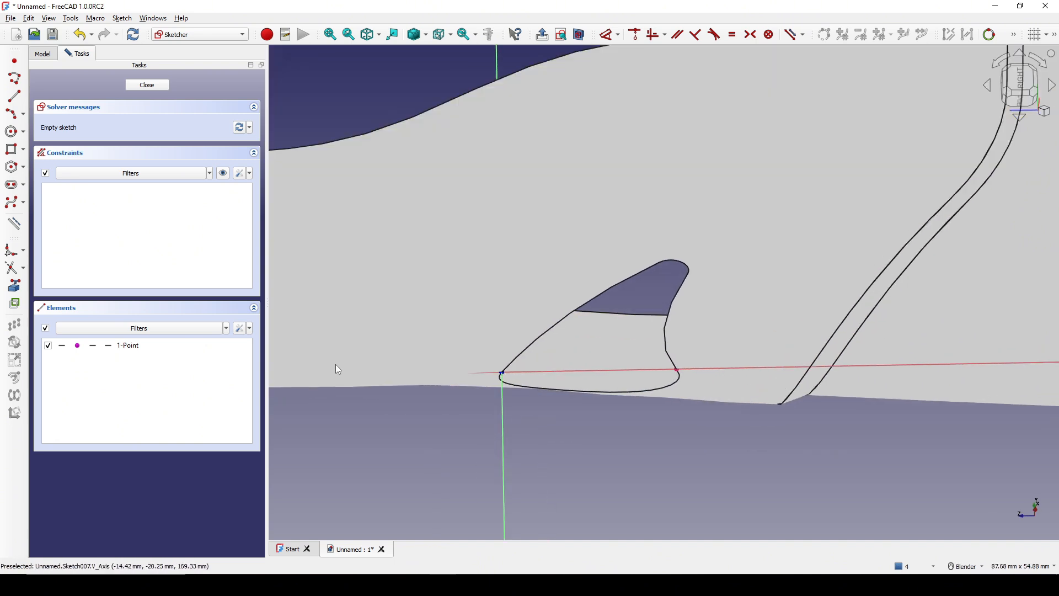
Step: Draw a three-point arc from the sketch origin to the projected vertex, bulging slightly outward across the opening
left_click(14, 116)
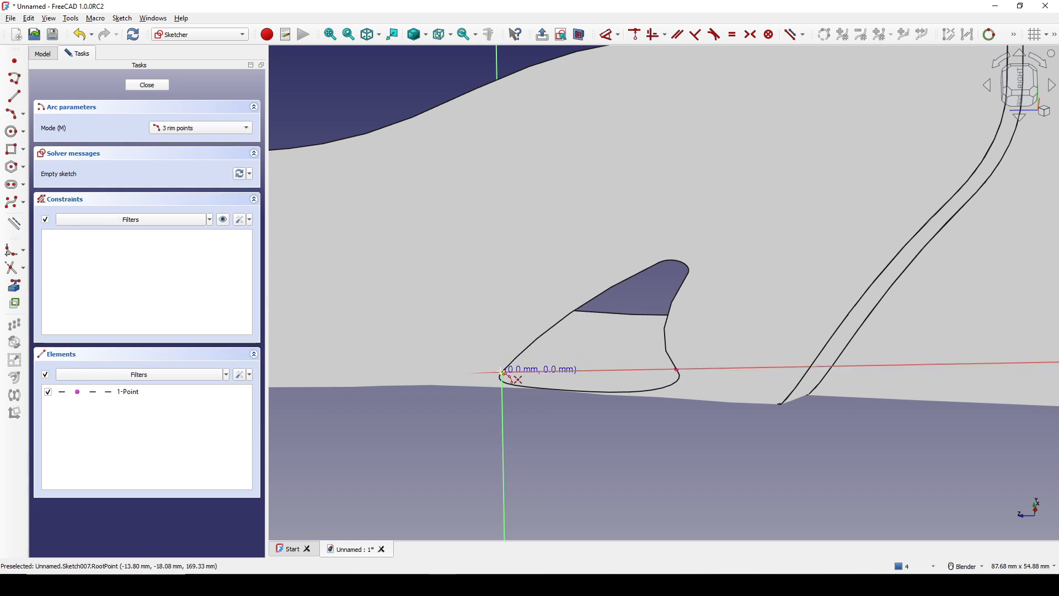
left_click(502, 373)
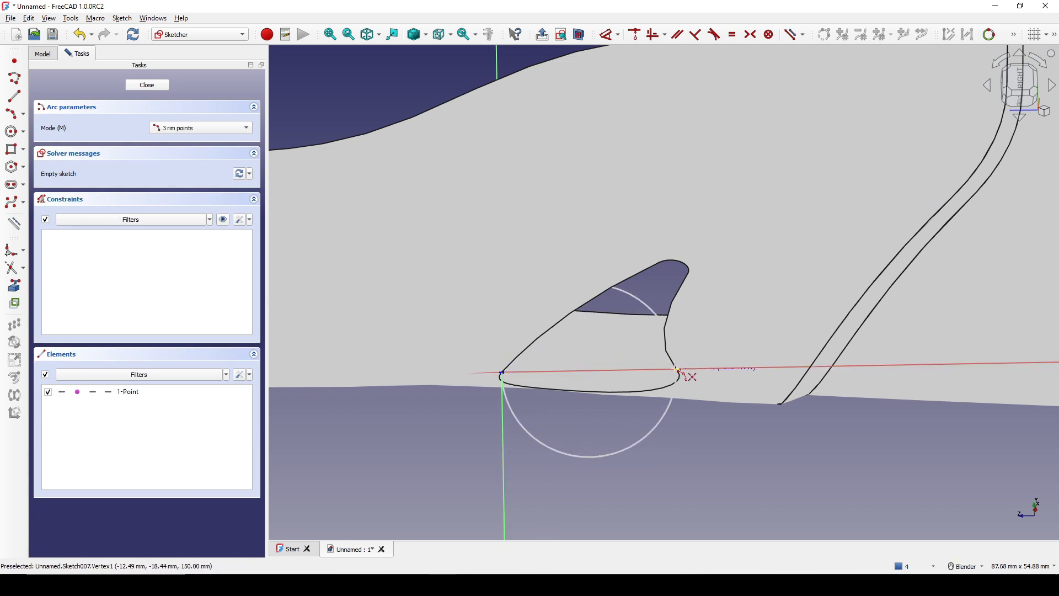
left_click(677, 369)
left_click(642, 356)
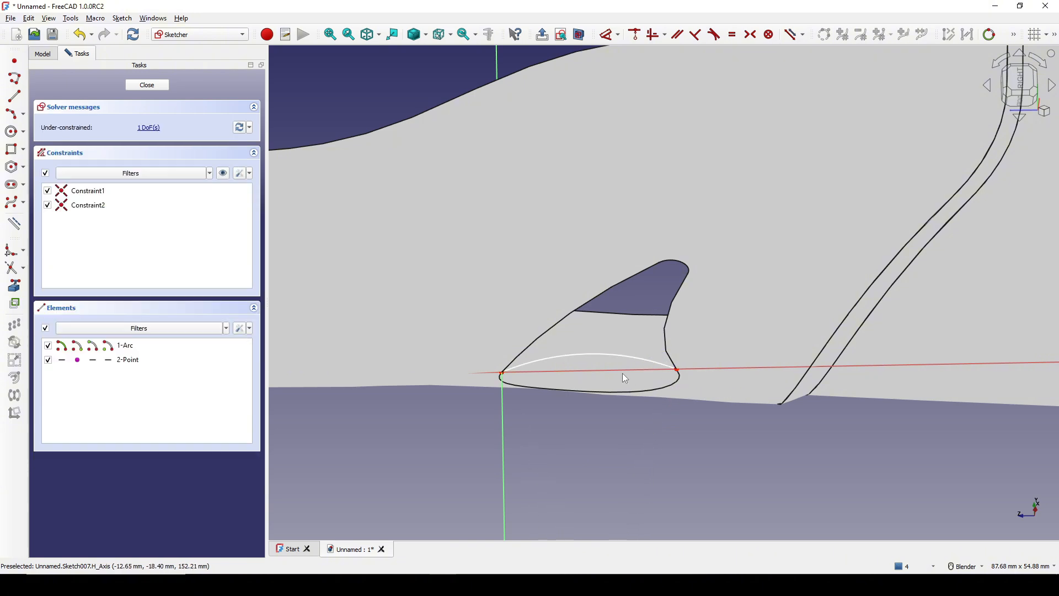
Step: Constrain the arc's radius to 30 mm and close the sketch
left_click(608, 357)
key("k")
key("r")
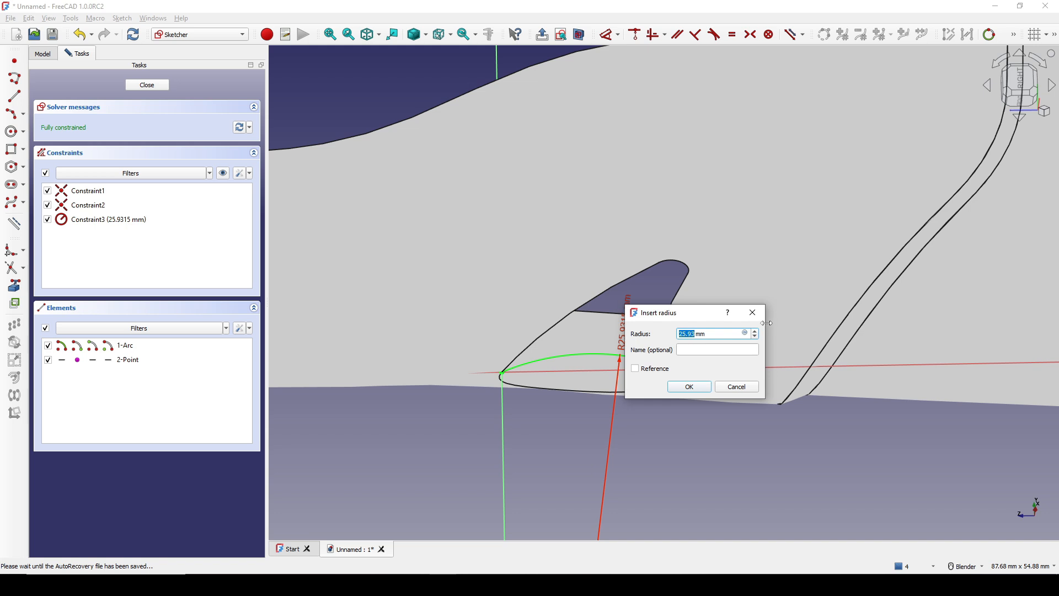
type("30")
key("Return")
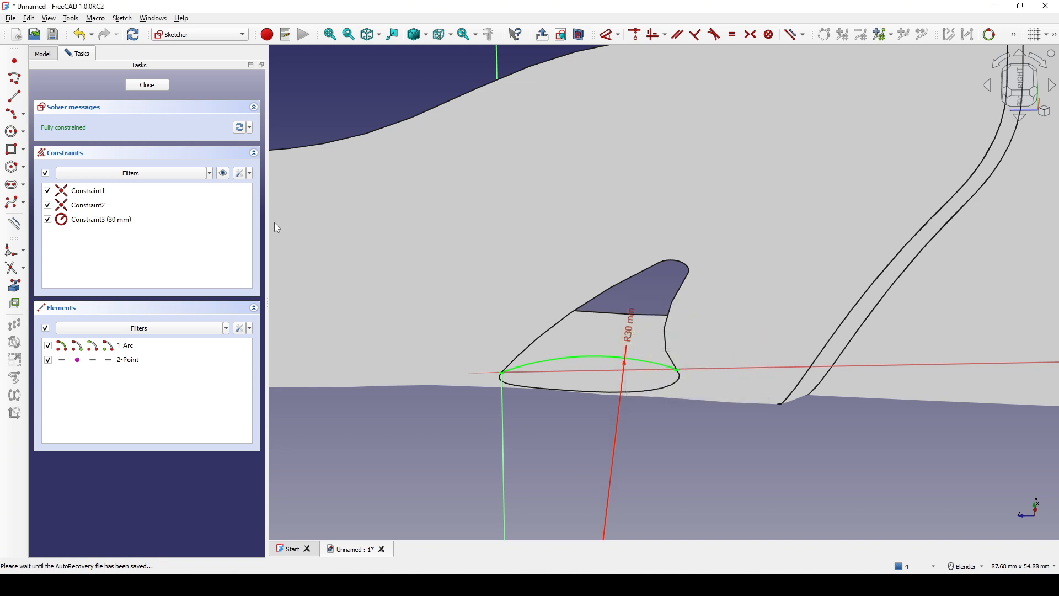
left_click(148, 86)
Step: Create a sketch attached with Align O-X-Y to the two vertices where the opening's narrow rounded tip begins
middle_click_drag(600, 299, 659, 336)
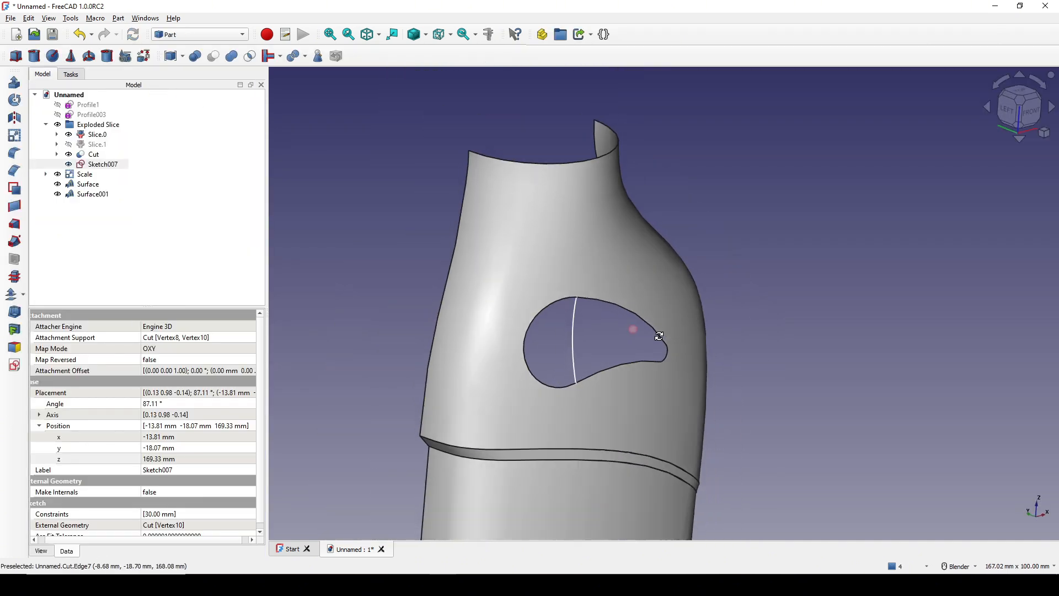
scroll(662, 342, "up", 6)
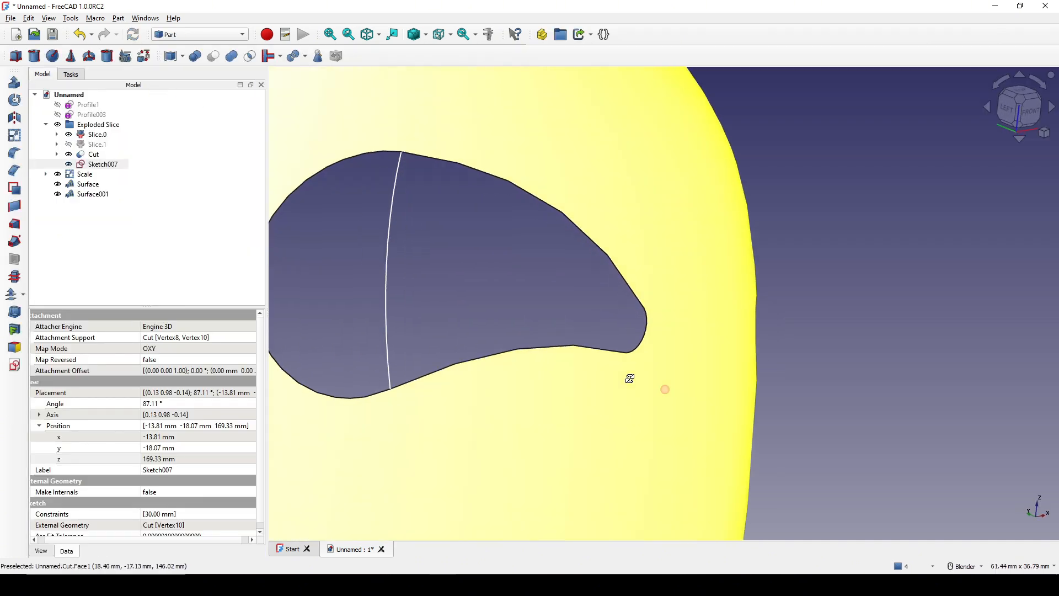
middle_click_drag(630, 378, 674, 374)
scroll(674, 374, "up", 3)
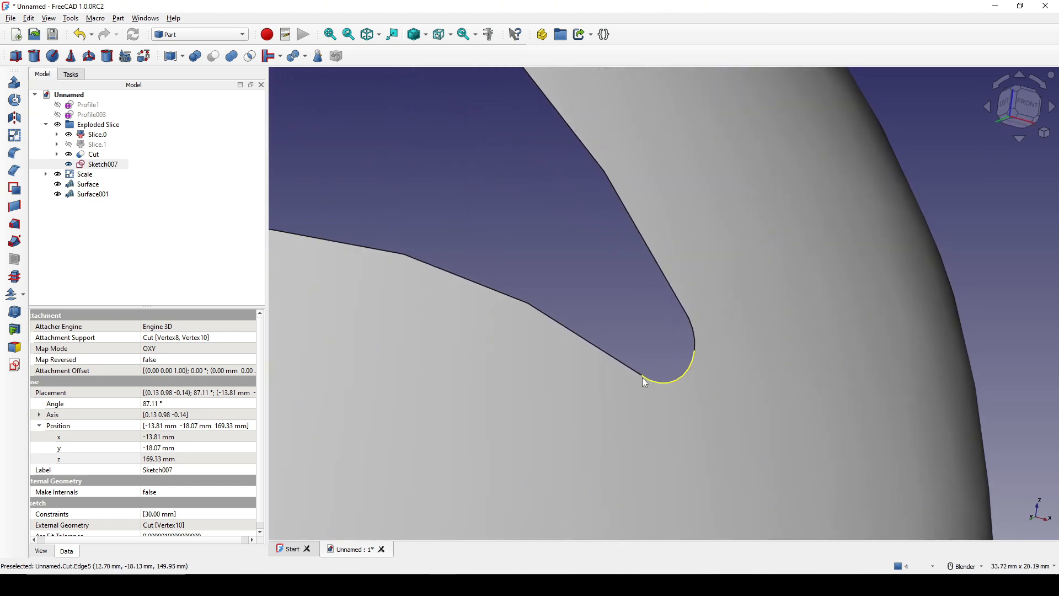
left_click(642, 377)
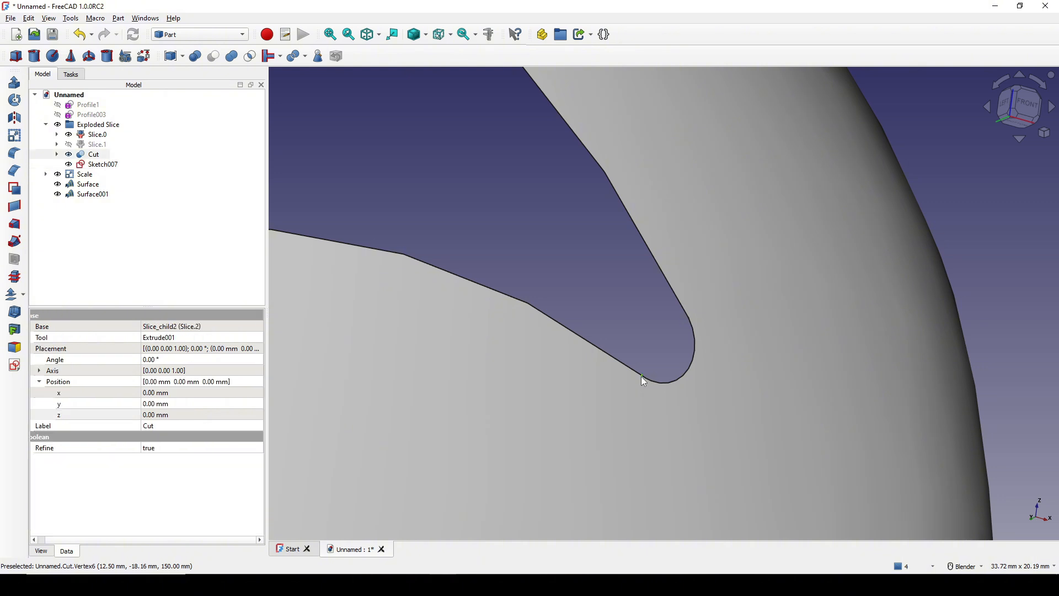
left_click(692, 323, "ctrl")
scroll(626, 324, "down", 3)
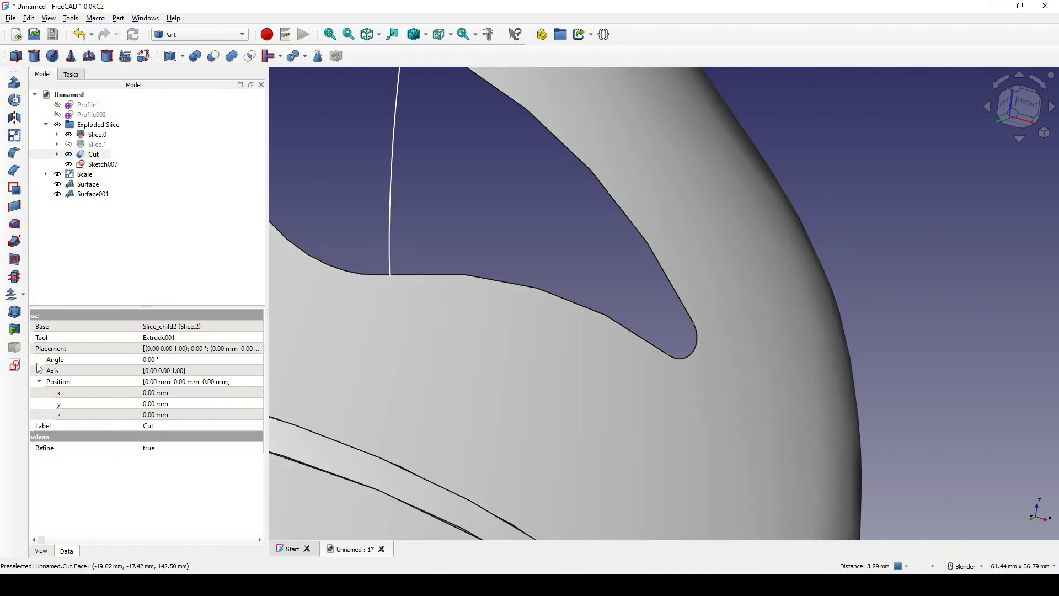
left_click(14, 364)
left_click(497, 293)
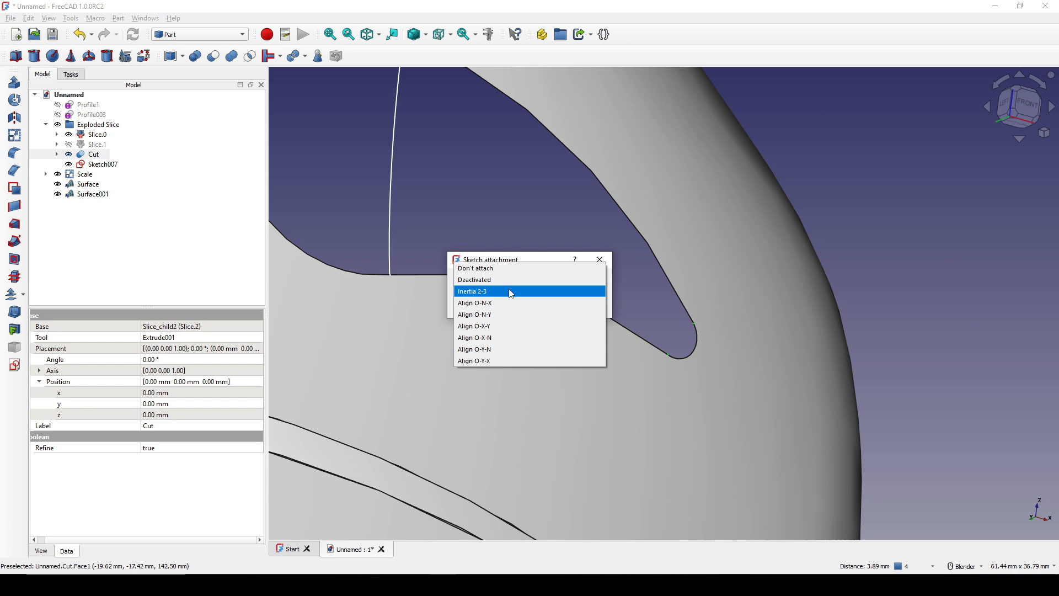
left_click(509, 326)
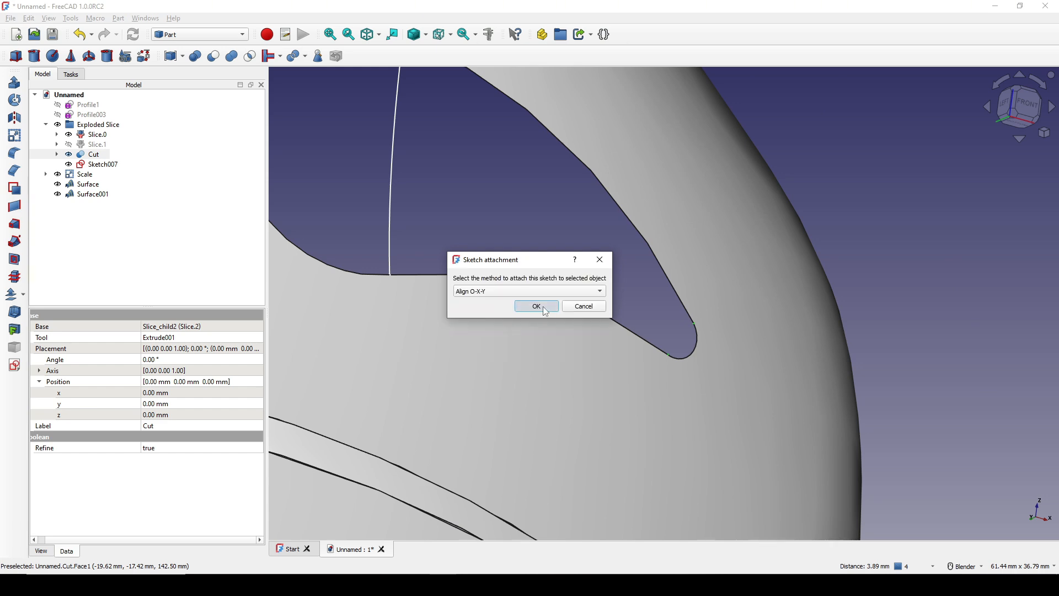
left_click(535, 305)
Step: Project the second narrow-tip vertex into the new sketch as external geometry
scroll(745, 328, "up", 4)
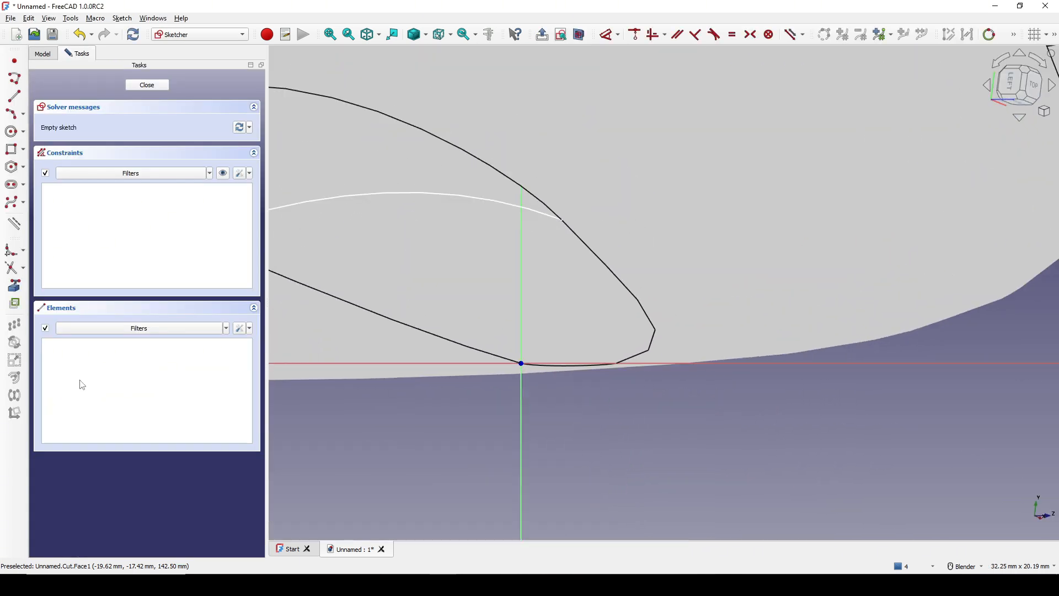
left_click(14, 286)
mouse_move(632, 351)
middle_mouse_down("shift")
mouse_move(703, 363)
mouse_move(674, 293)
middle_mouse_up("shift")
scroll(703, 364, "up", 1)
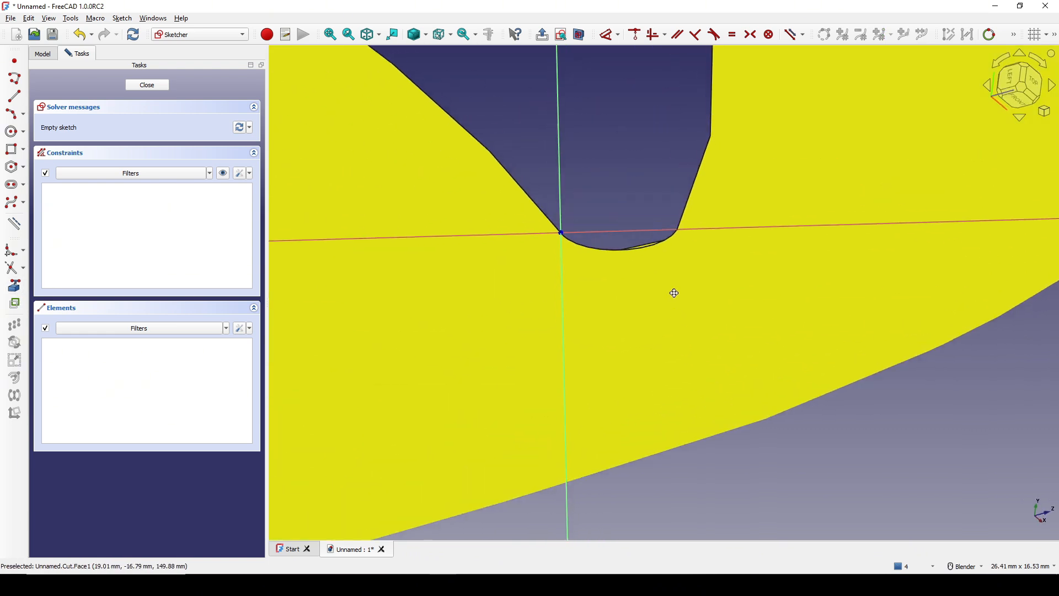
left_click(677, 230)
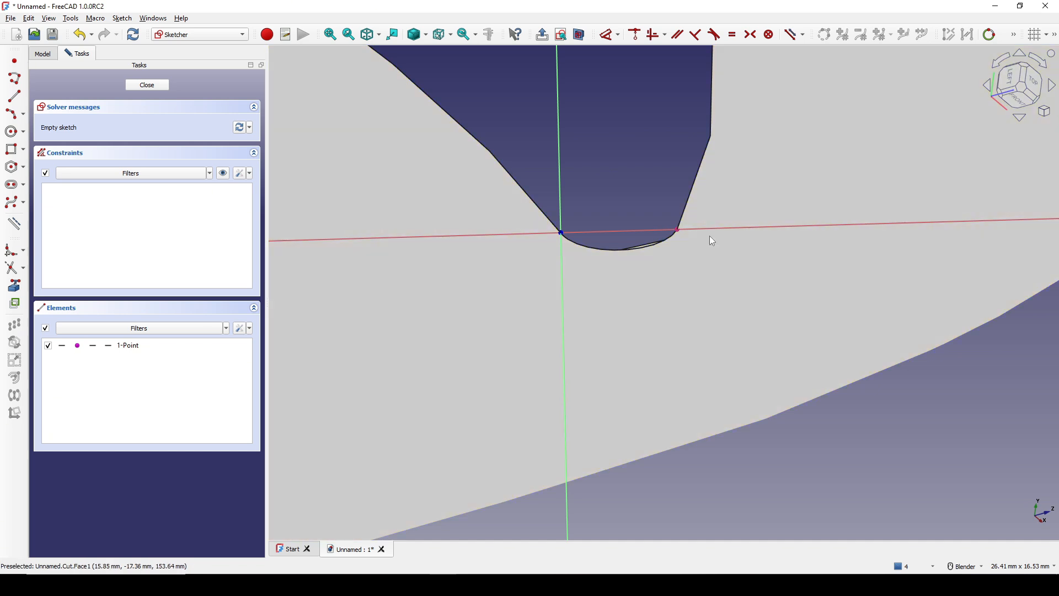
scroll(709, 236, "down", 3)
Step: Draw a shallow three-point arc from the sketch origin to the projected vertex across the opening's narrow tip
left_click(11, 114)
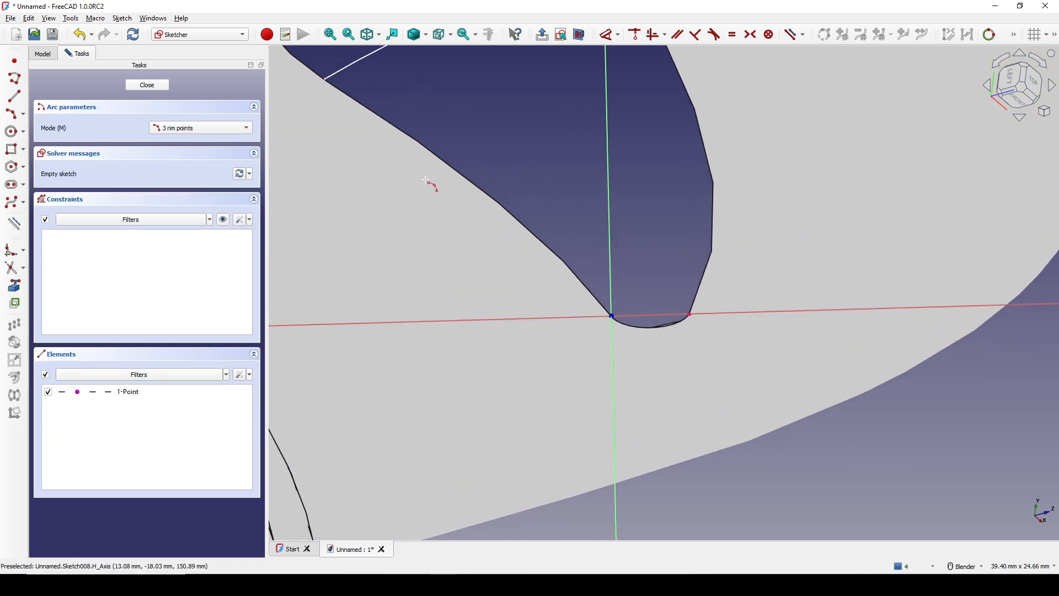
left_click(612, 316)
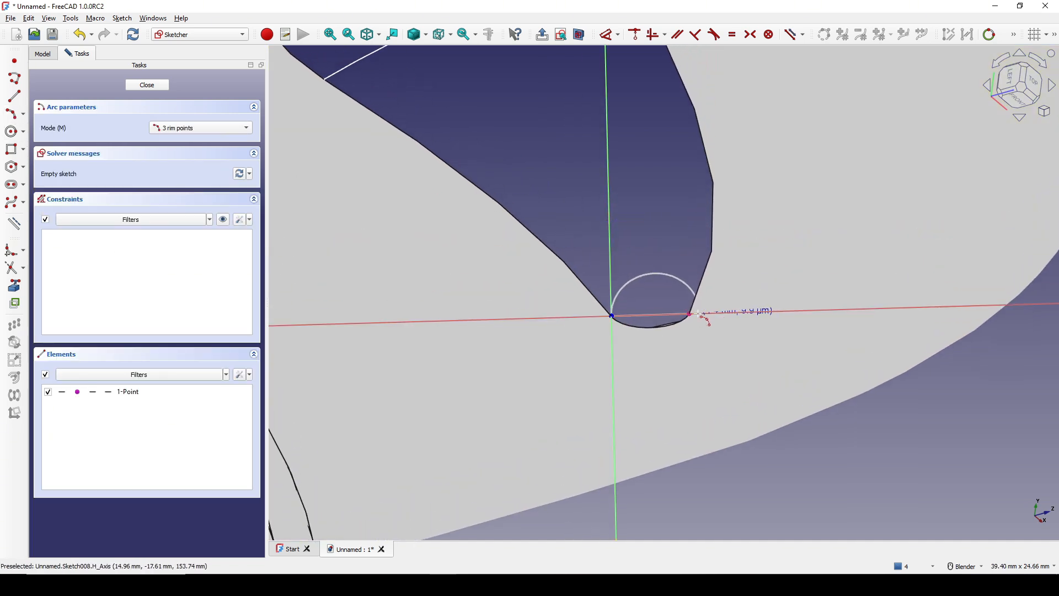
left_click(689, 315)
left_click(662, 299)
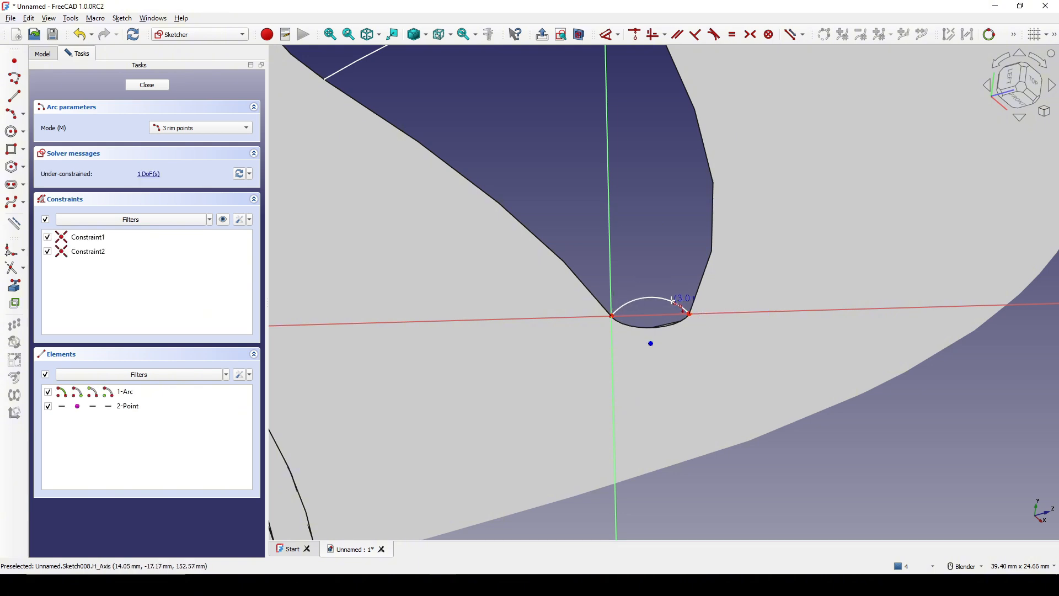
Step: Constrain the narrow-tip arc's radius to 5 mm, close the sketch and clear the selection
left_click(659, 296)
key("d")
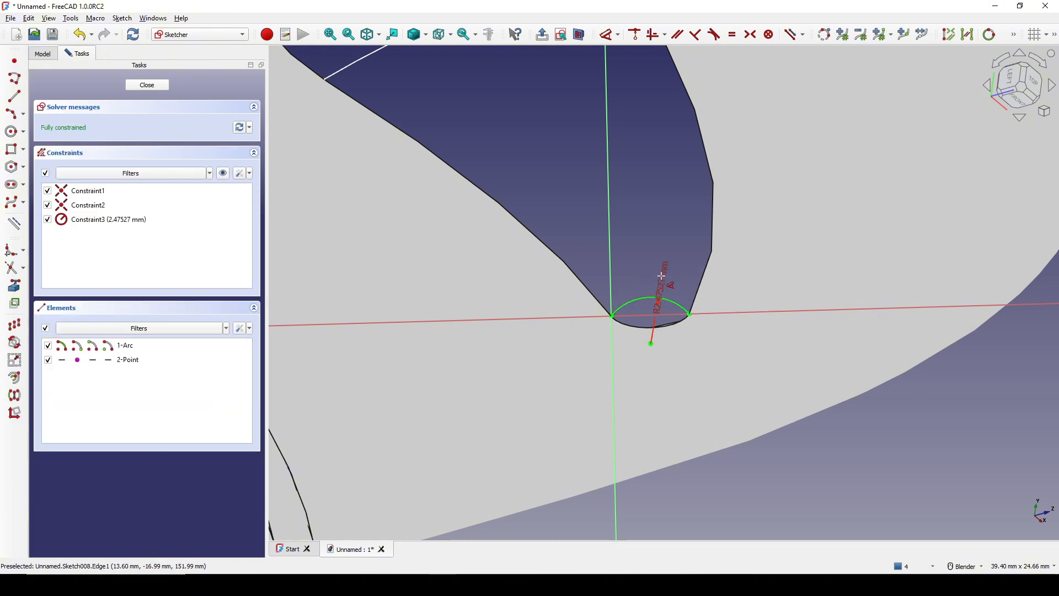
left_click(665, 266)
type("5")
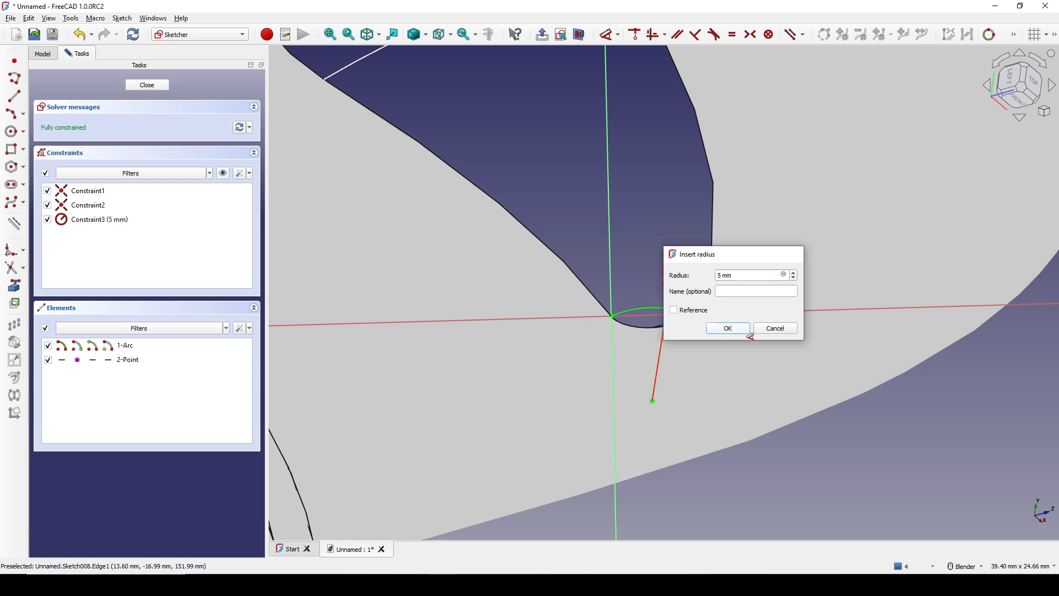
left_click(750, 335)
scroll(752, 359, "down", 3)
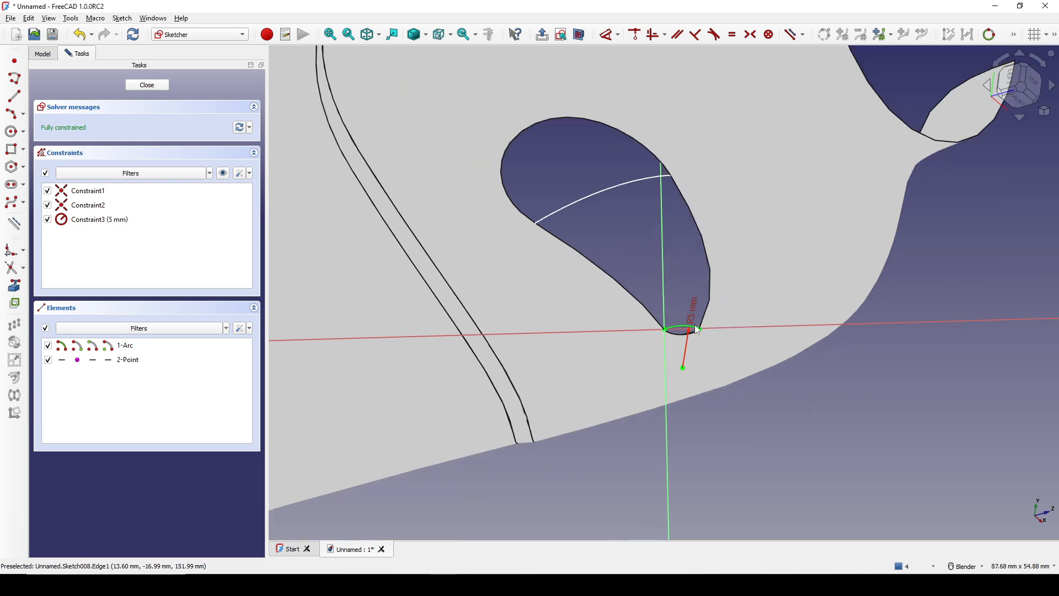
left_click(147, 85)
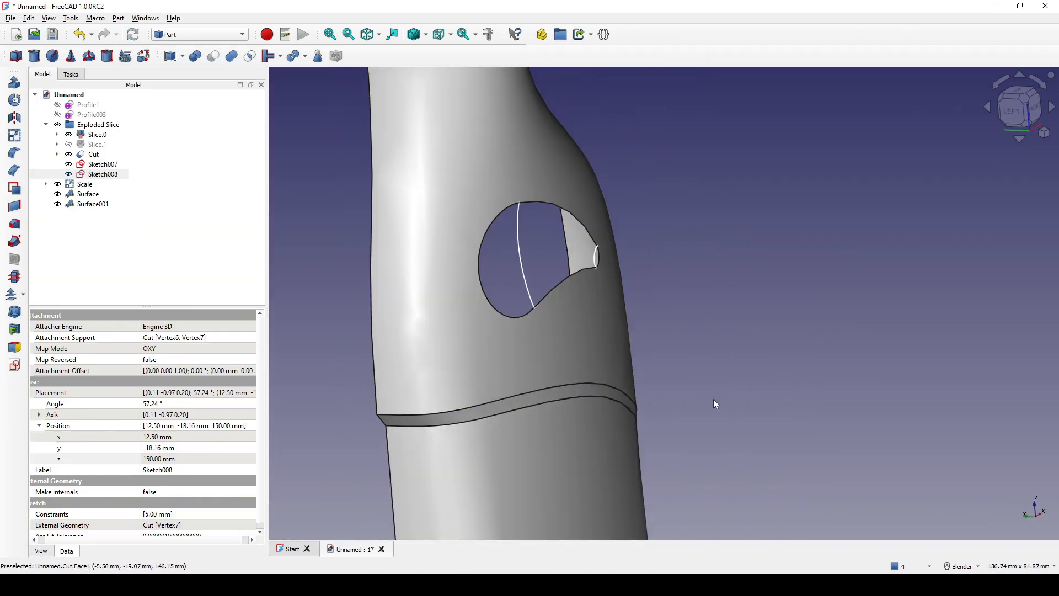
left_click(714, 403)
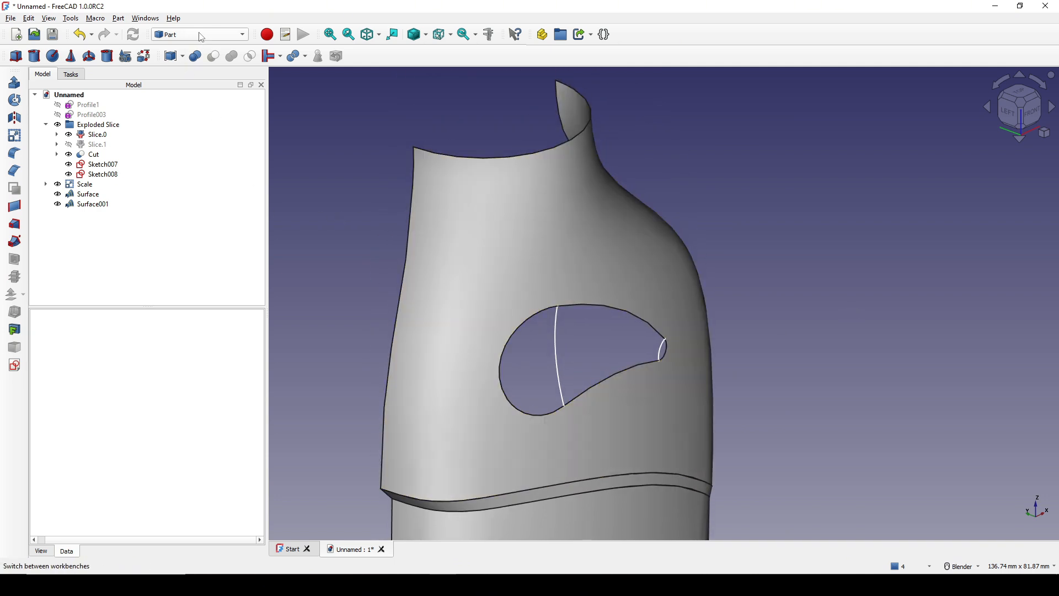
Step: Start a Filling surface and pick the six edges around the upper opening as its boundary edges
left_click(201, 35)
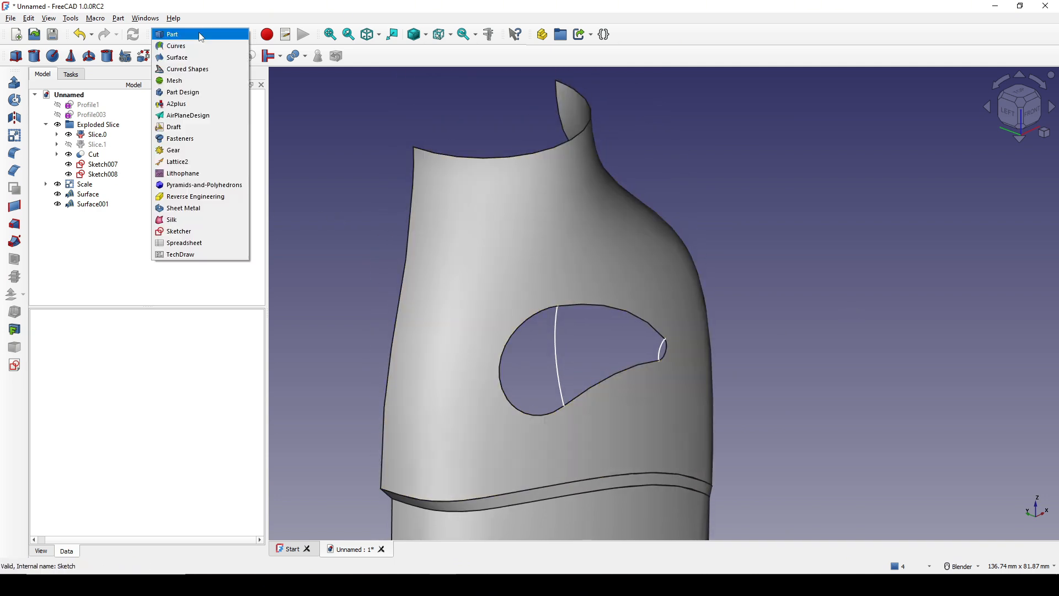
left_click(179, 58)
scroll(619, 324, "up", 2)
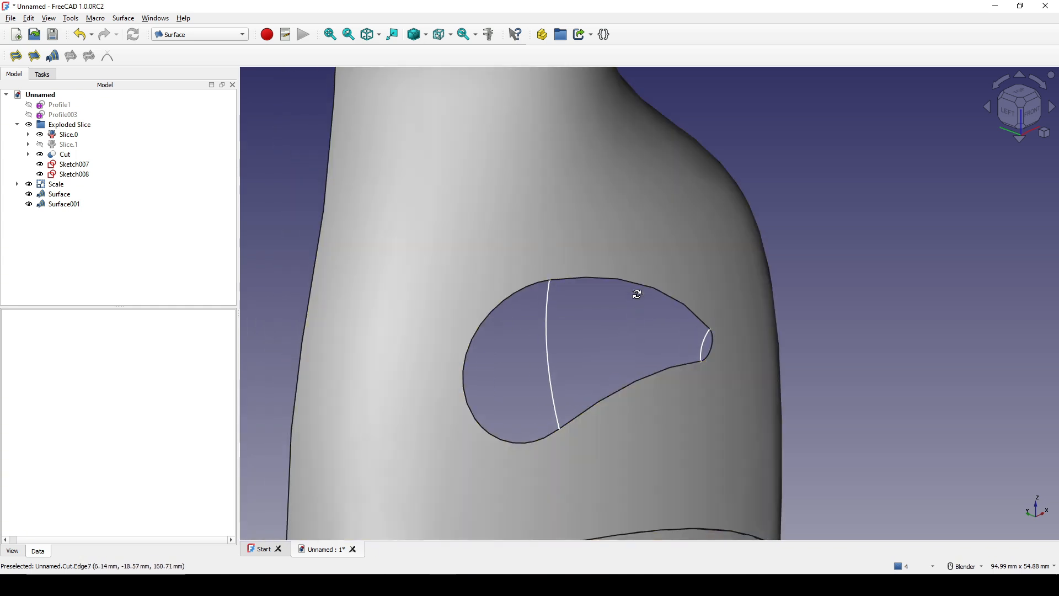
left_click(16, 56)
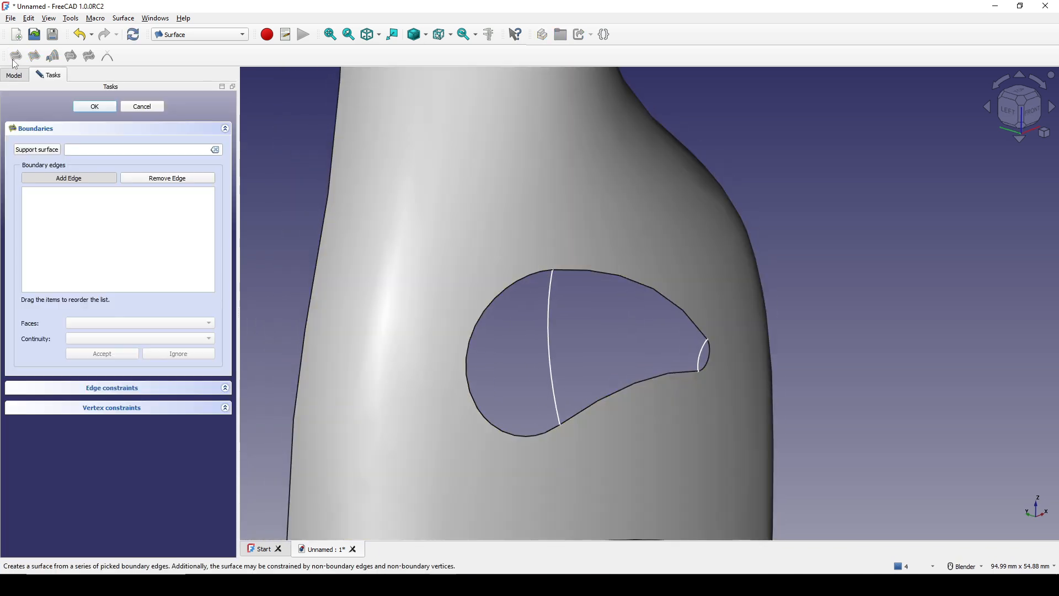
left_click(522, 279)
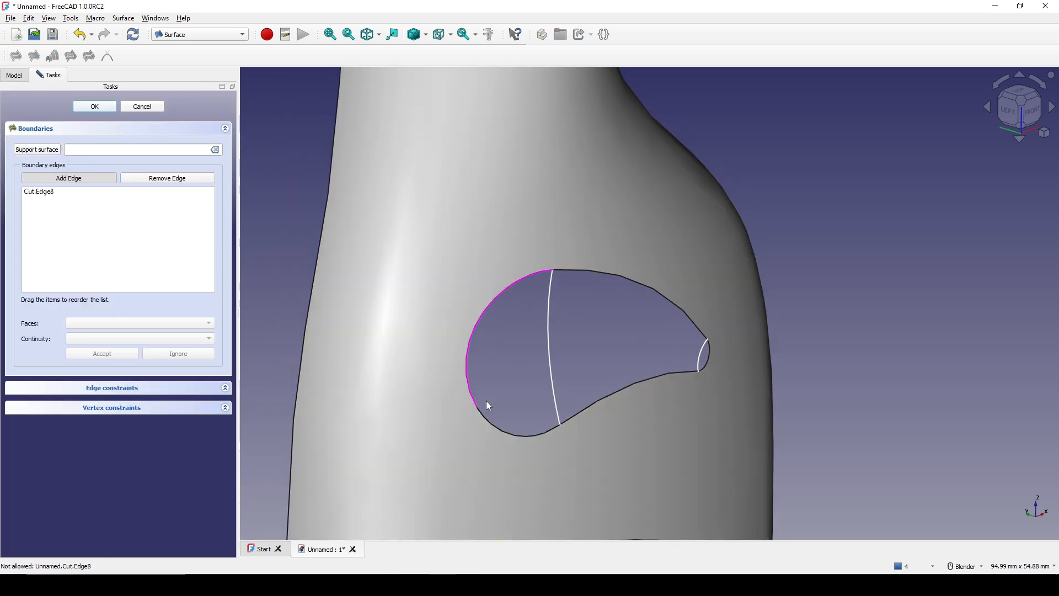
left_click(496, 426)
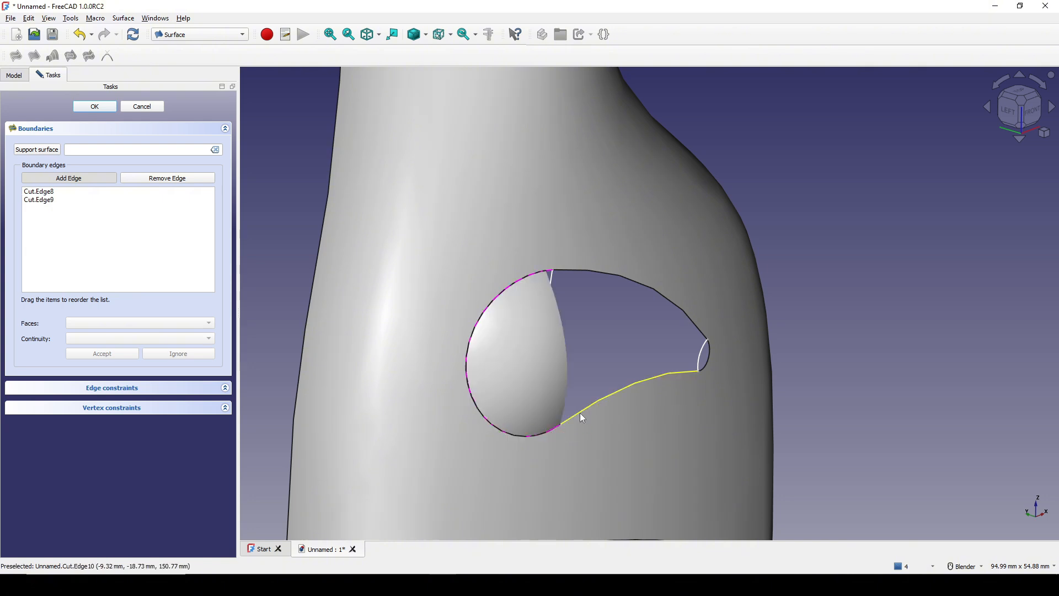
left_click(580, 414)
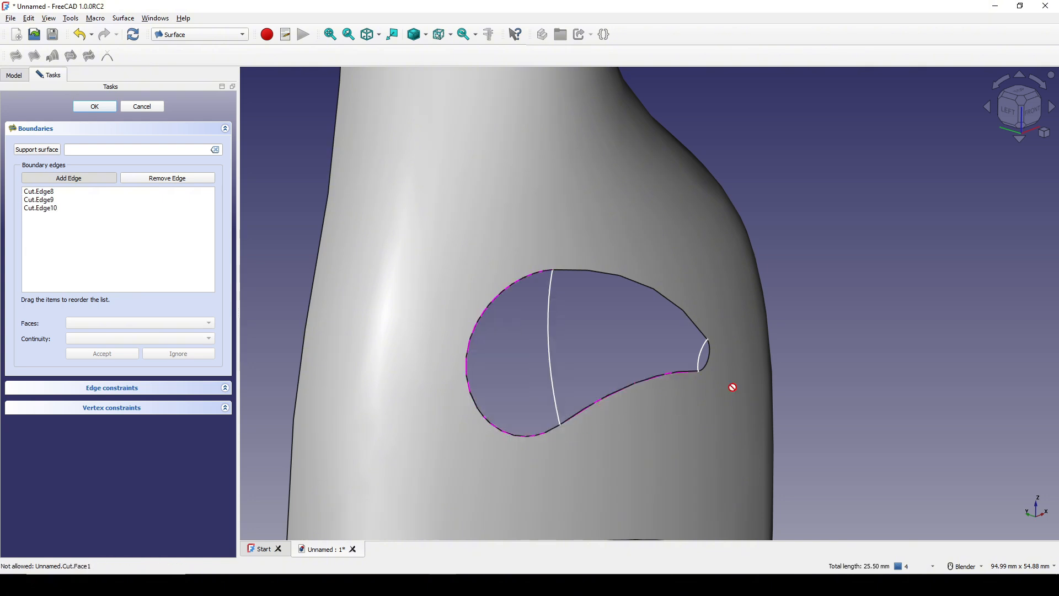
left_click(714, 359)
left_click(711, 346)
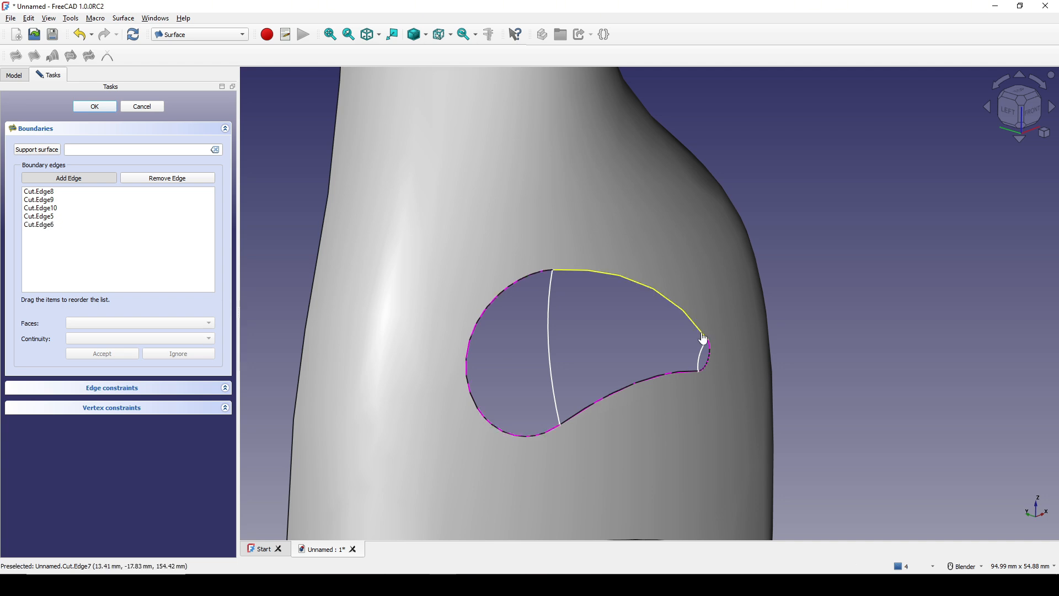
left_click(704, 339)
Step: Add the narrow-tip arc and the wider arc as non-boundary edge constraints and create the filling surface
middle_click_drag(702, 367, 345, 381)
left_click(109, 388)
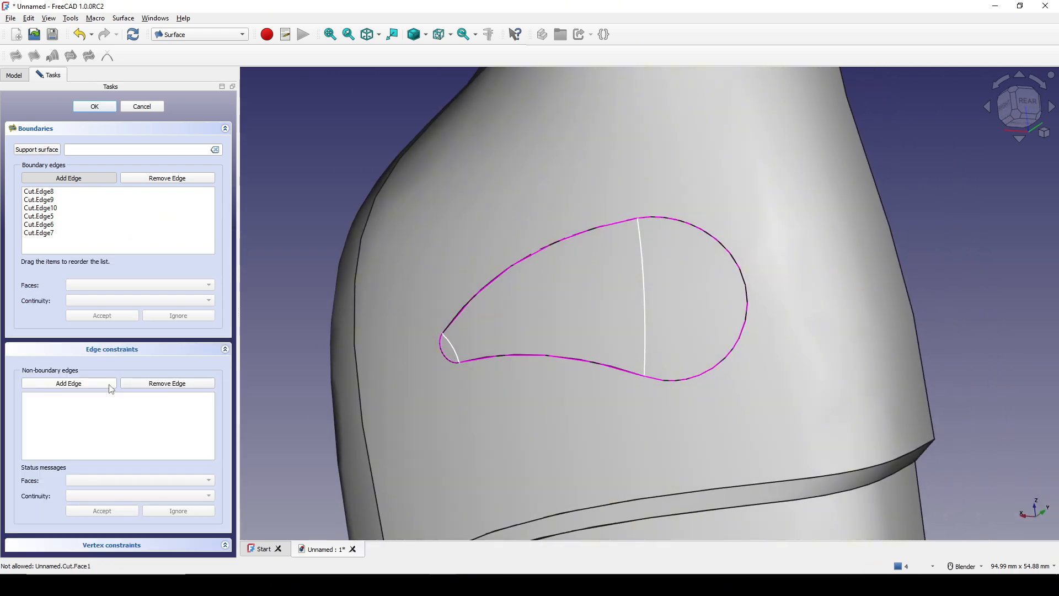
left_click(97, 388)
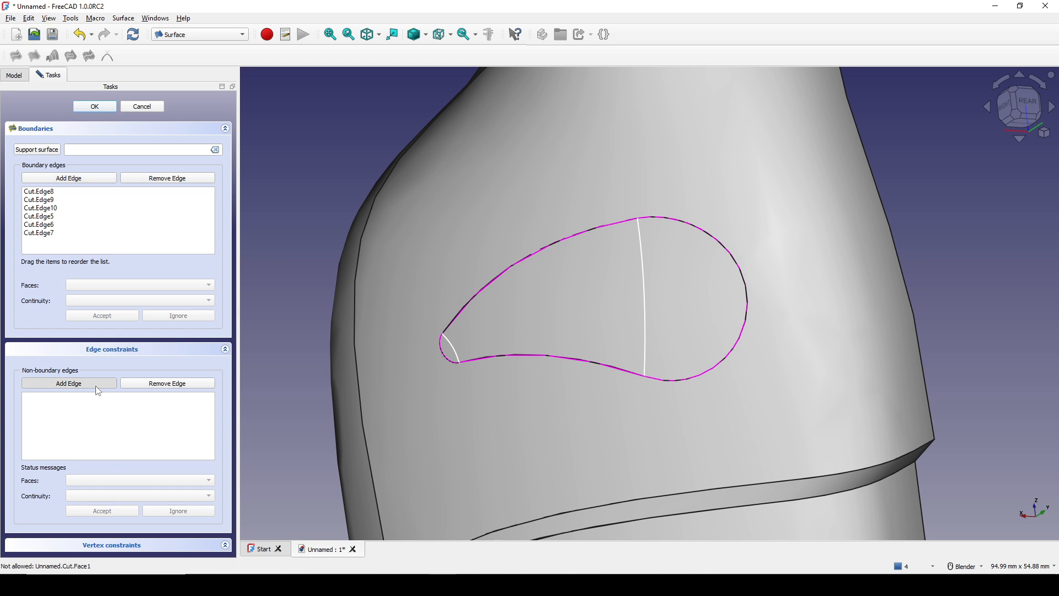
left_click(455, 354)
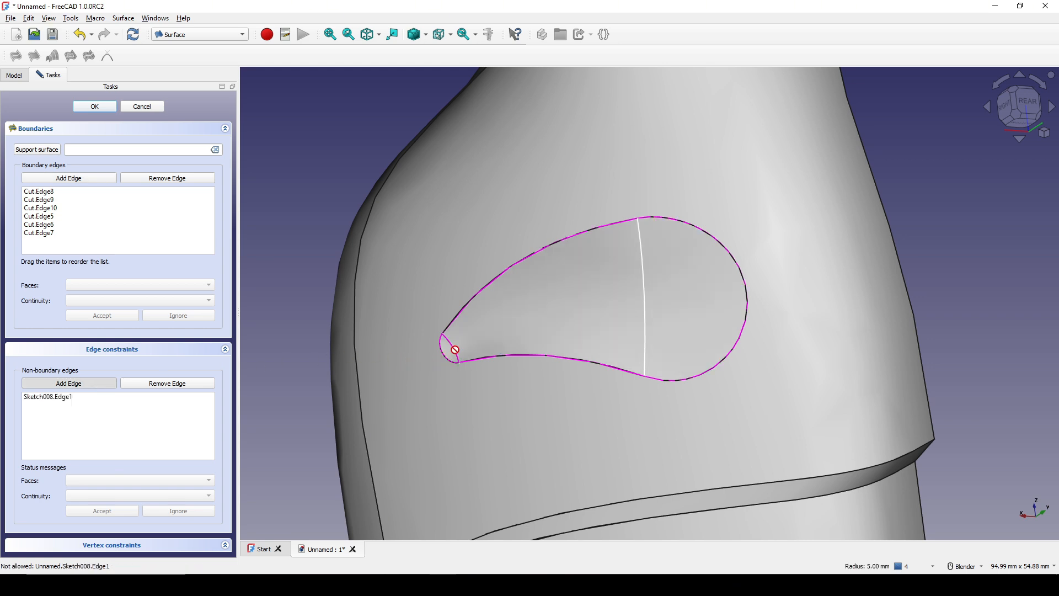
left_click(644, 343)
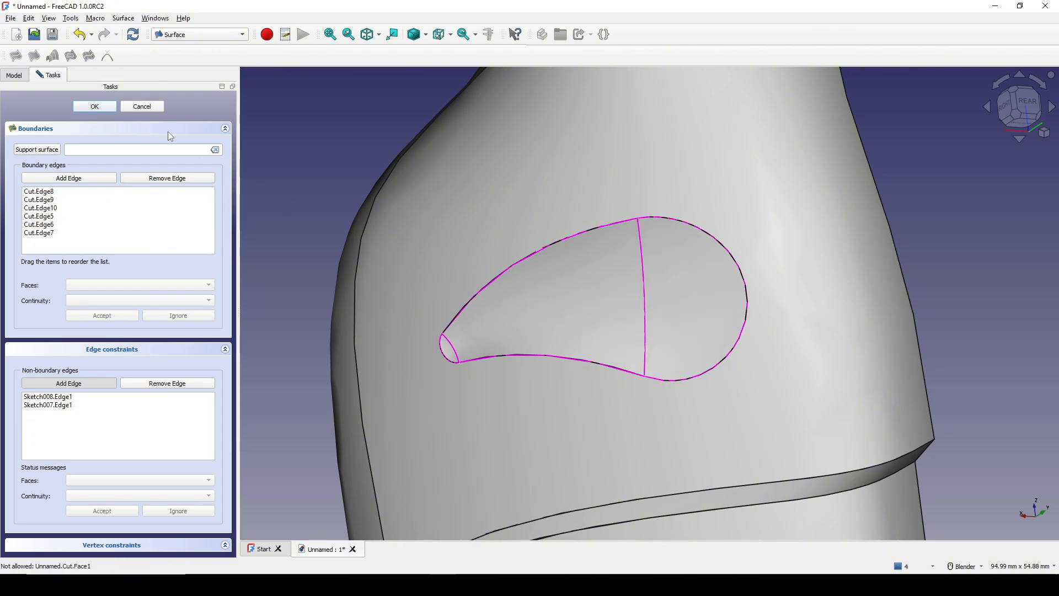
left_click(102, 106)
Step: Hide Sketch007 and Sketch008 and clear the selection
scroll(726, 326, "down", 5)
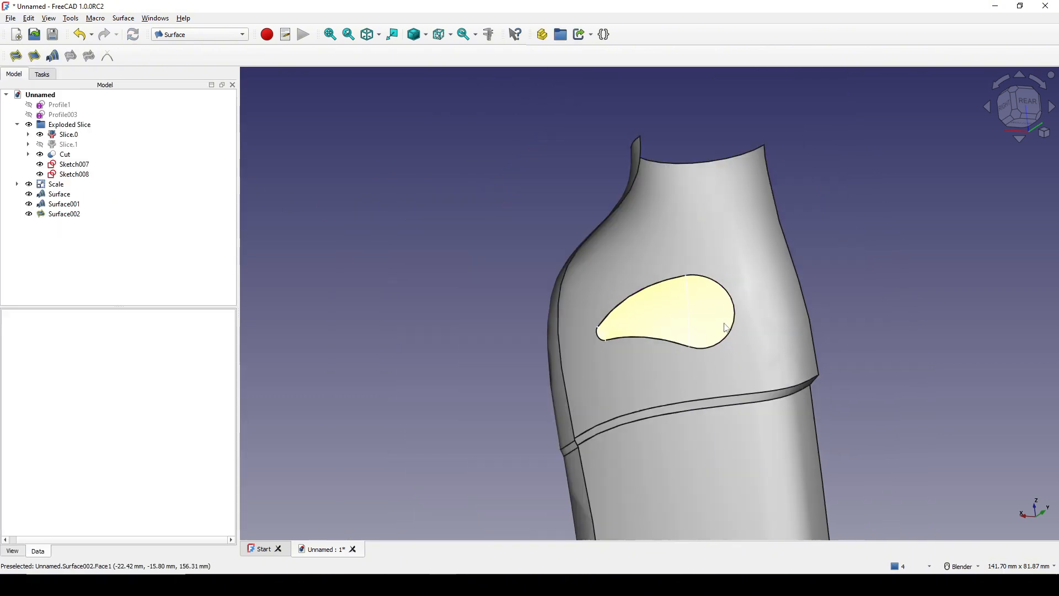
middle_click_drag(767, 353, 730, 402)
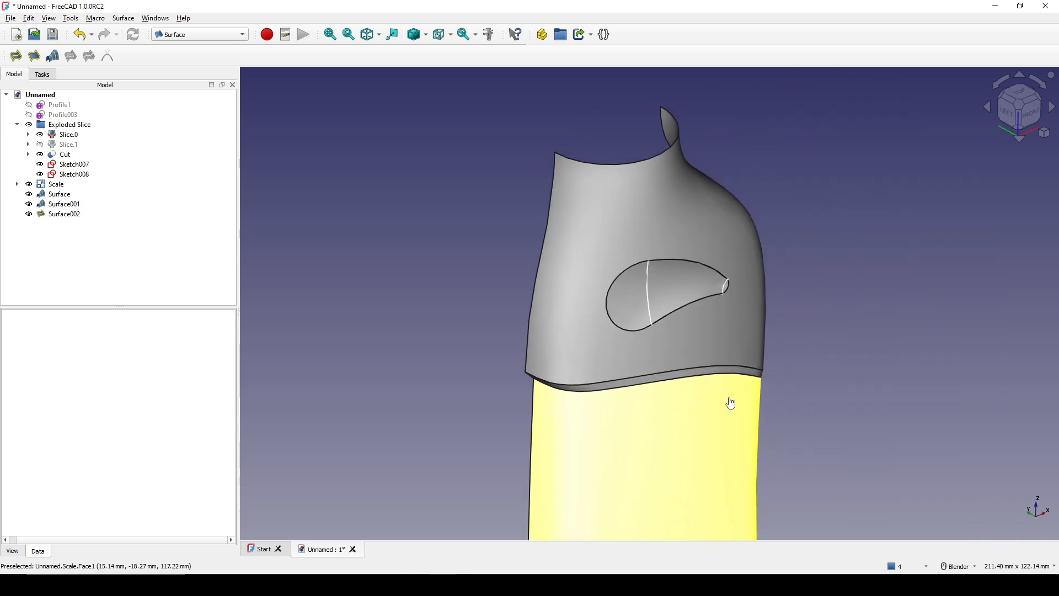
left_click(77, 165)
left_click(66, 174, "ctrl")
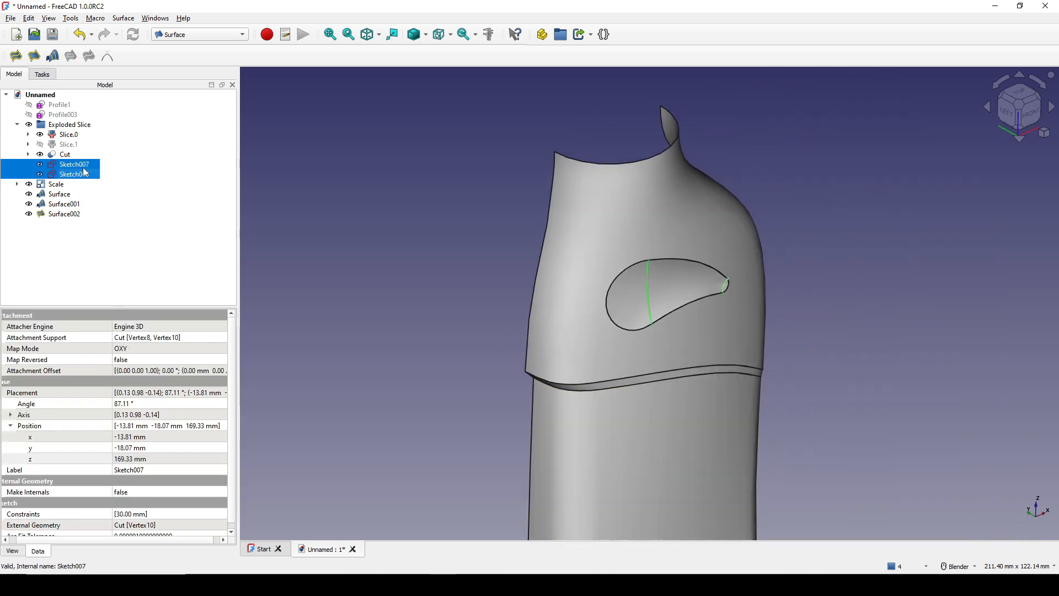
scroll(745, 367, "down", 4)
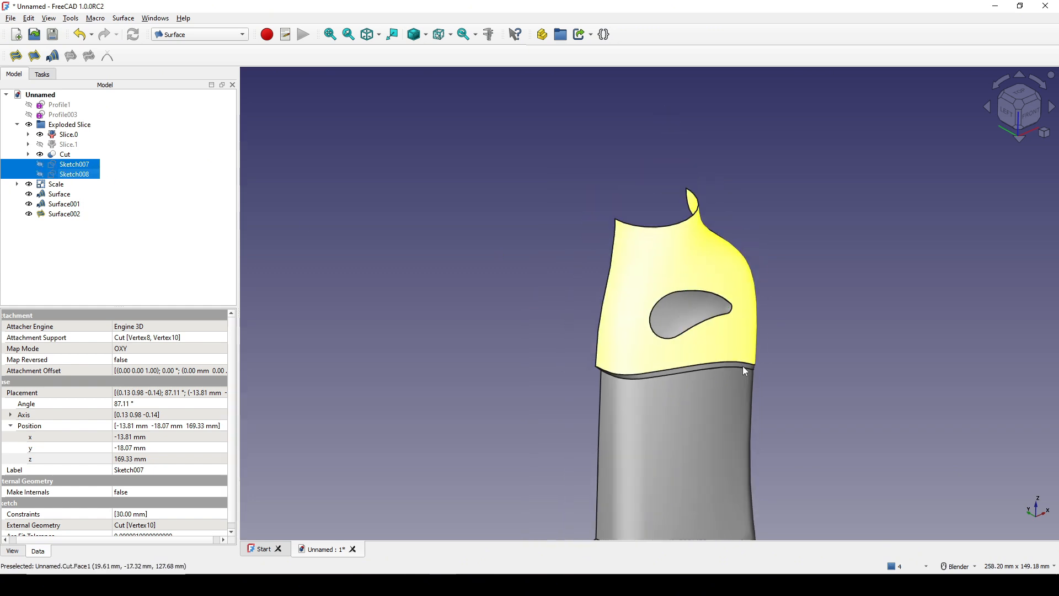
left_click(726, 324)
mouse_move(717, 382)
middle_mouse_down()
mouse_move(816, 430)
mouse_move(762, 338)
mouse_move(634, 288)
mouse_move(850, 298)
mouse_move(762, 254)
middle_mouse_up()
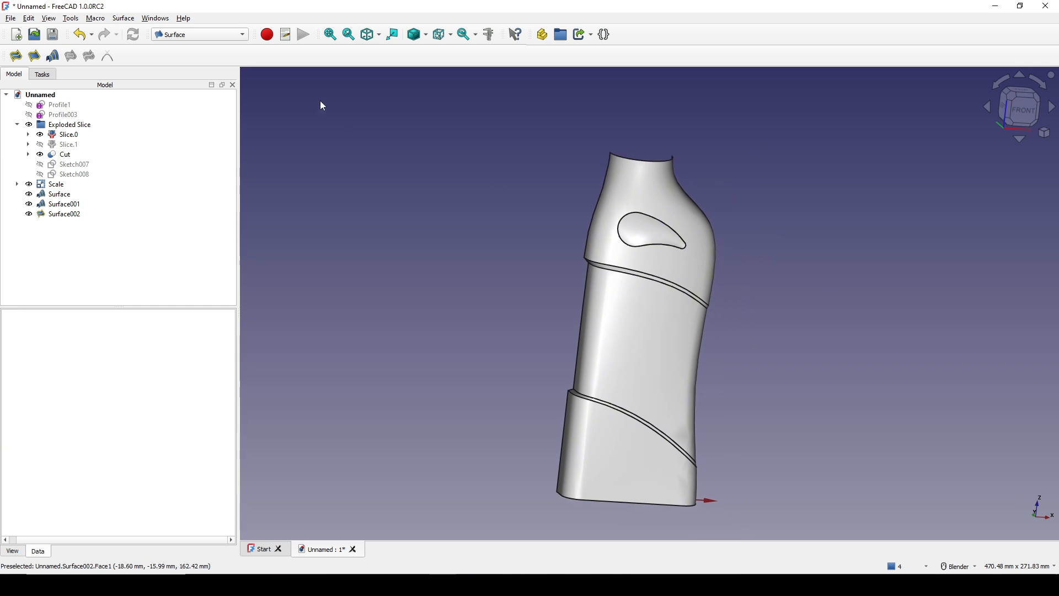
Step: Build a parametric solid from the three body faces, the two joining surfaces and the opening's filling surface, then hide the source objects
left_click(198, 35)
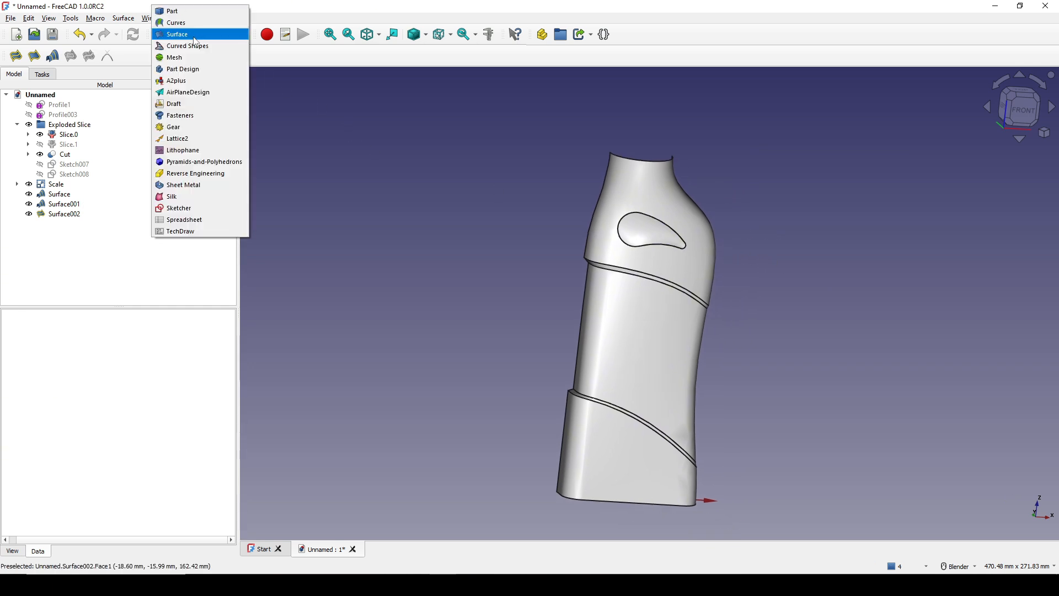
left_click(184, 25)
middle_click_drag(580, 230, 634, 182)
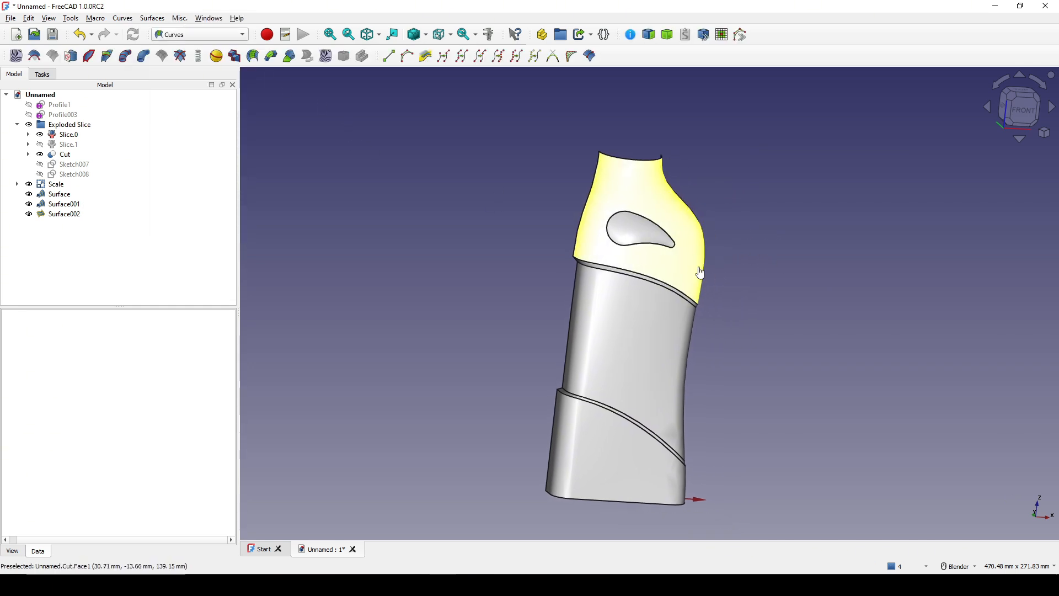
left_click(627, 450)
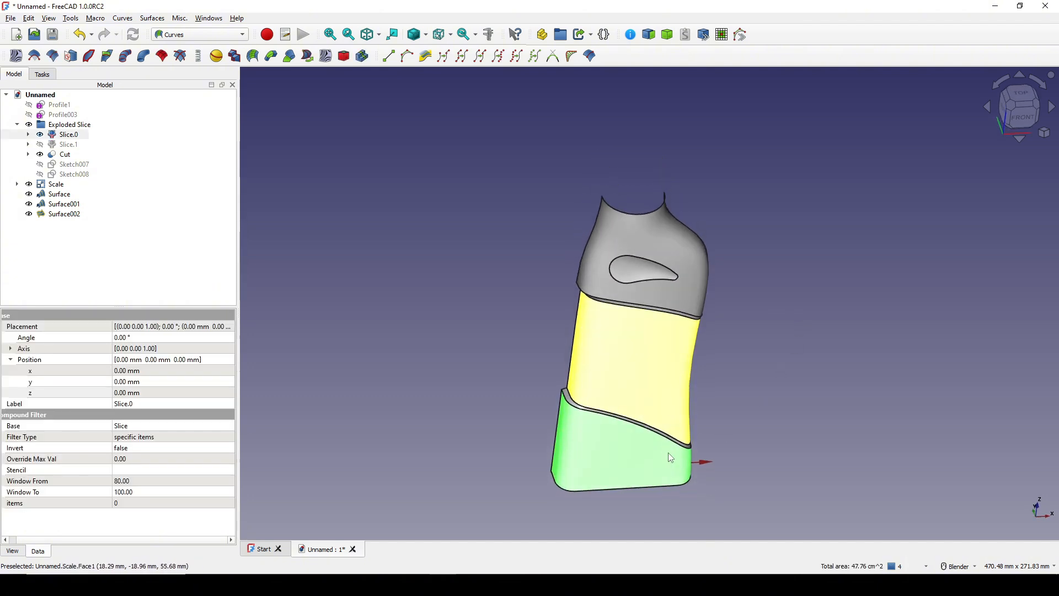
scroll(643, 439, "up", 6)
left_click(592, 374, "ctrl")
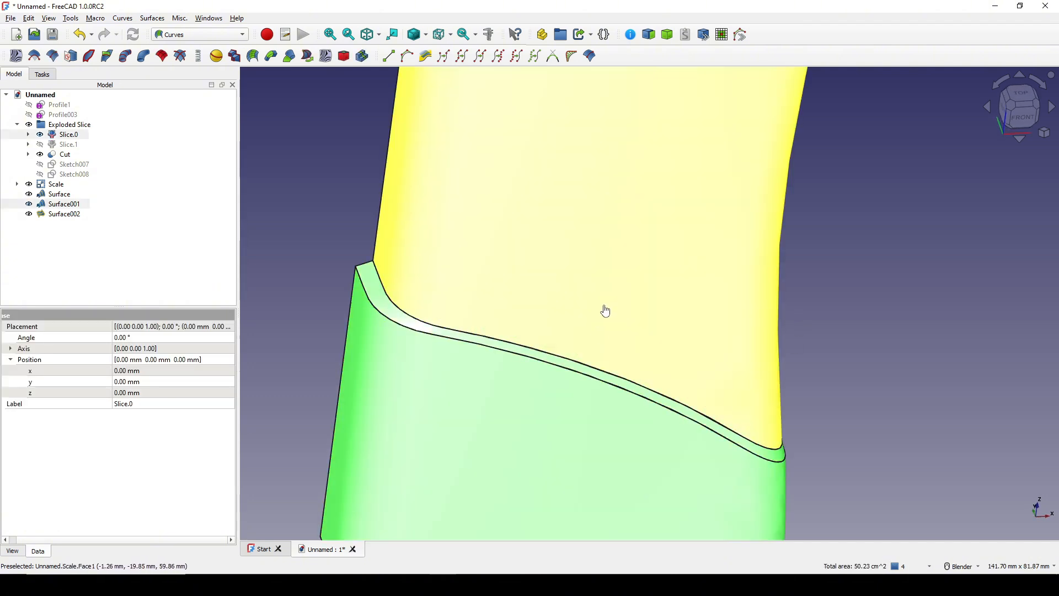
left_click(601, 312, "ctrl")
scroll(603, 348, "down", 4)
middle_click_drag(603, 349, 617, 468, "shift")
middle_click_drag(635, 359, 640, 298)
scroll(641, 298, "up", 2)
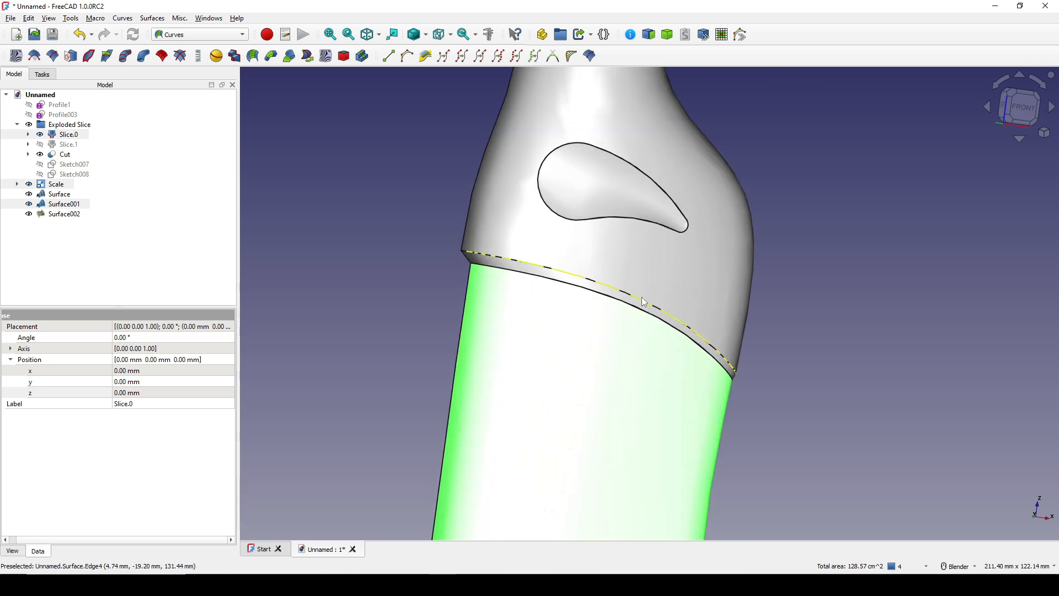
left_click(634, 300, "ctrl")
left_click(630, 243, "ctrl")
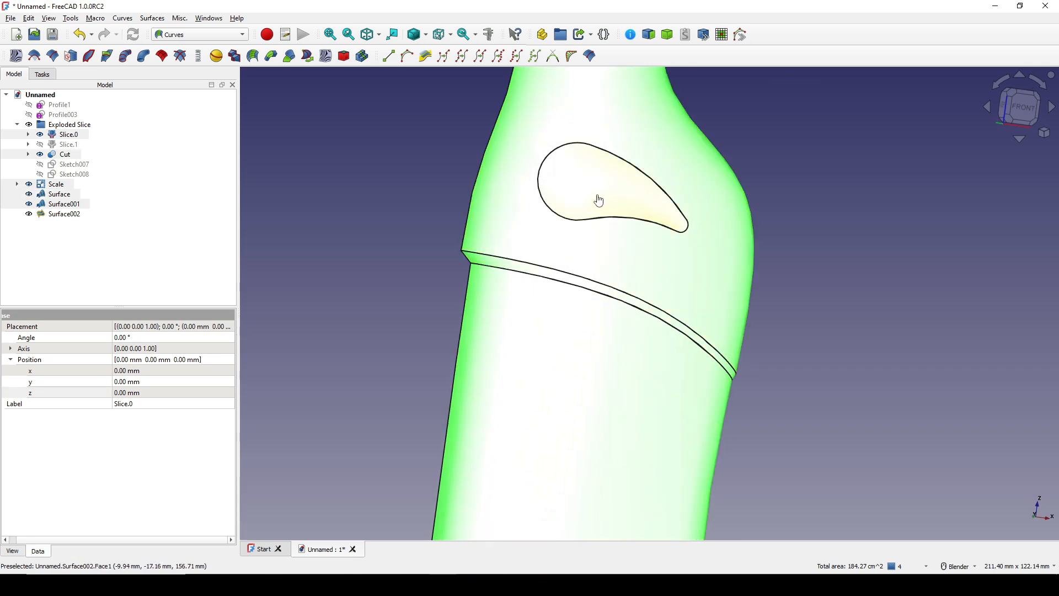
left_click(598, 201, "ctrl")
scroll(643, 286, "down", 5)
middle_click_drag(629, 300, 591, 307)
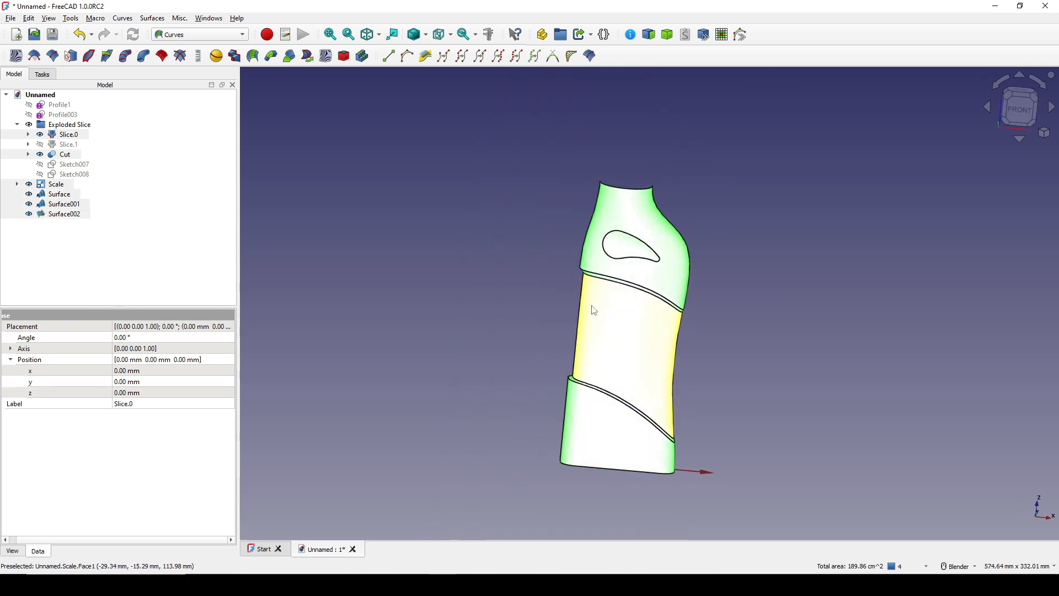
left_click(667, 34)
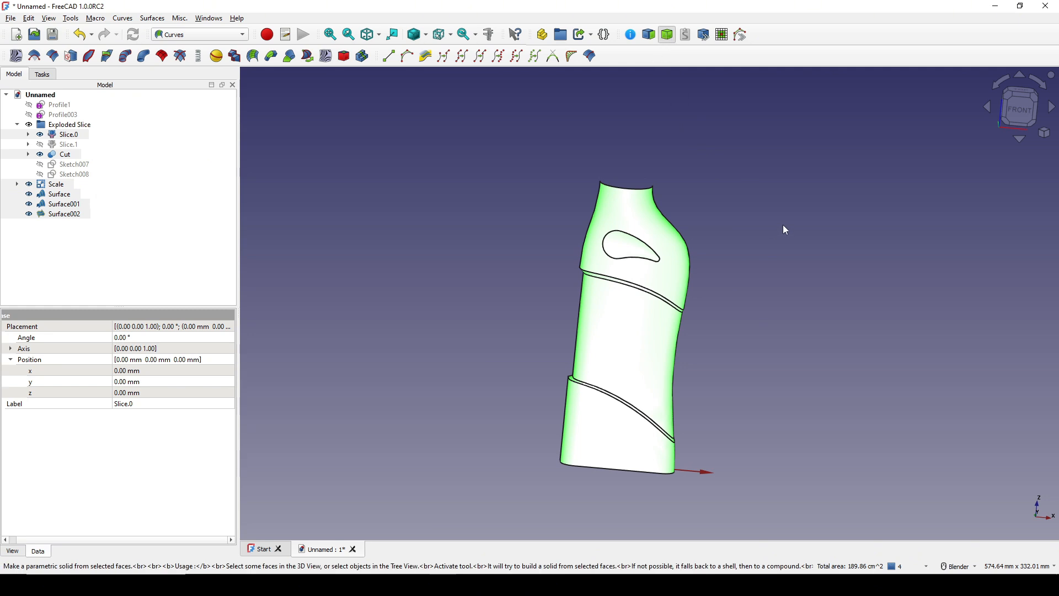
key("space")
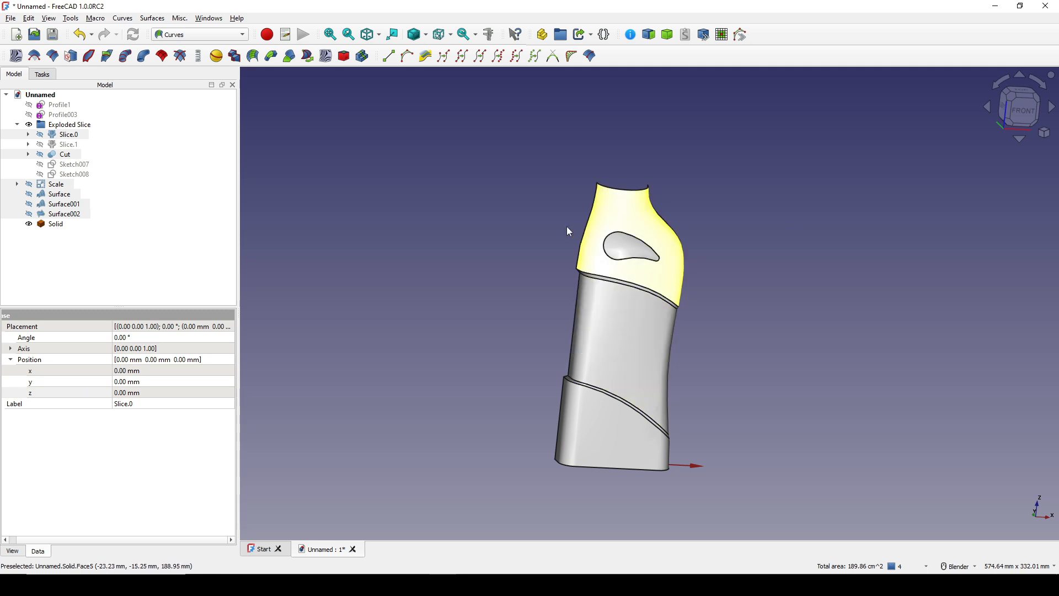
Step: Rename the new solid as OuterSurf and clear the selection
left_click(52, 225)
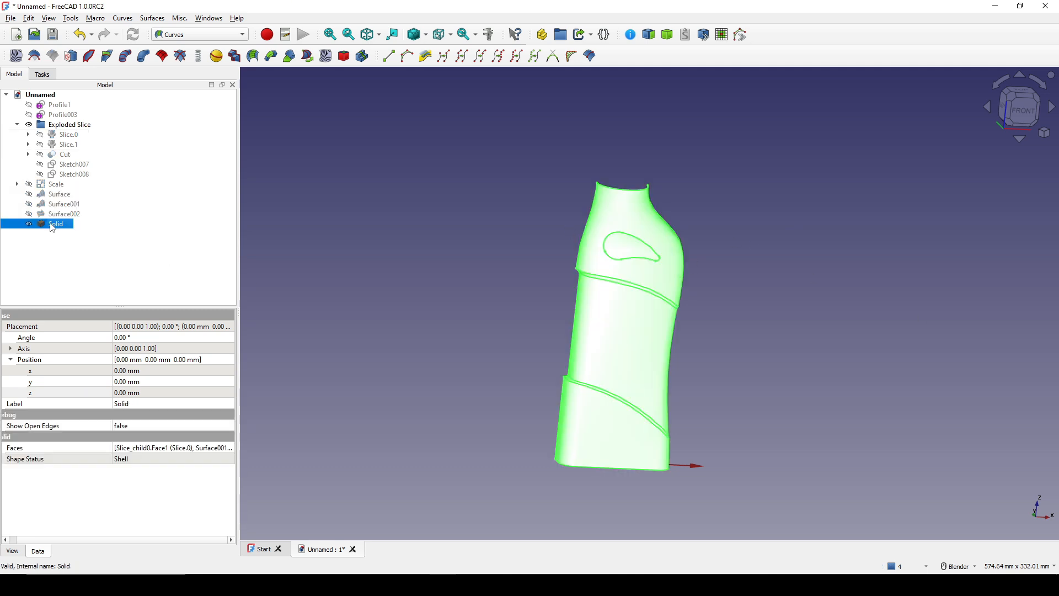
right_click(53, 226)
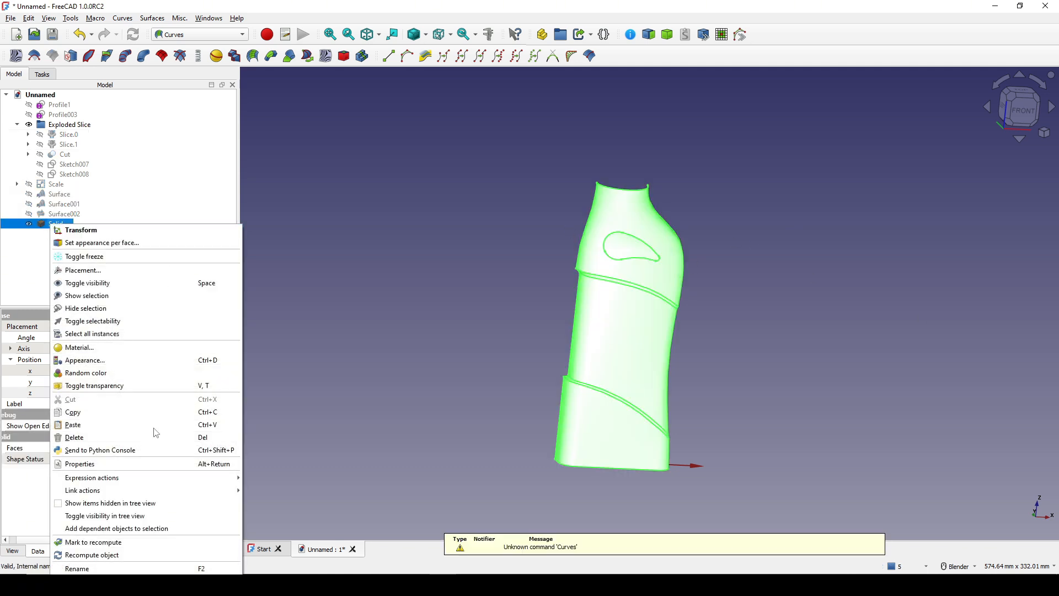
left_click(110, 568)
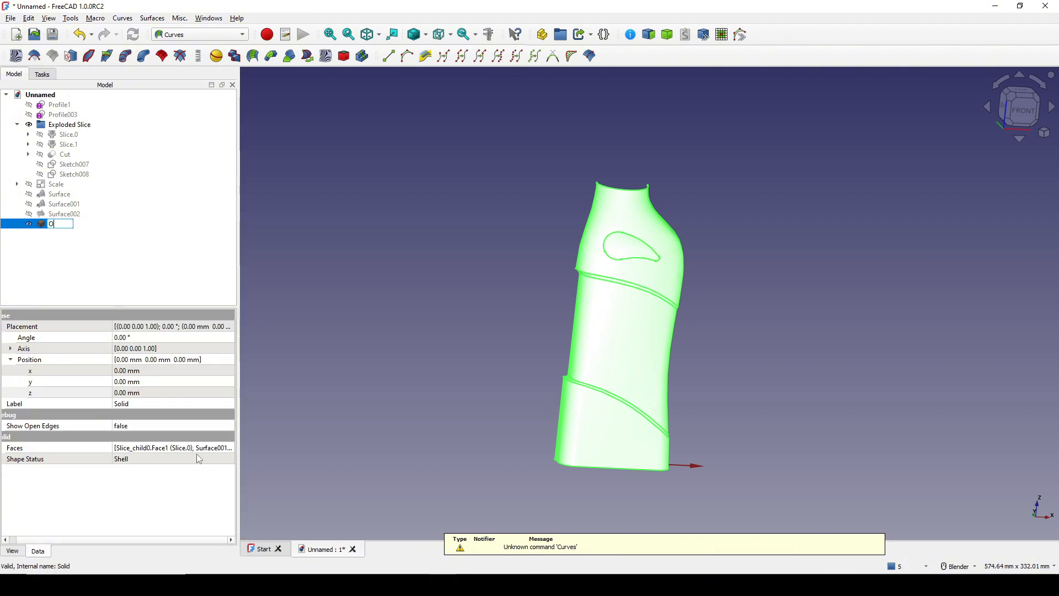
type("OuterSurf")
key("Return")
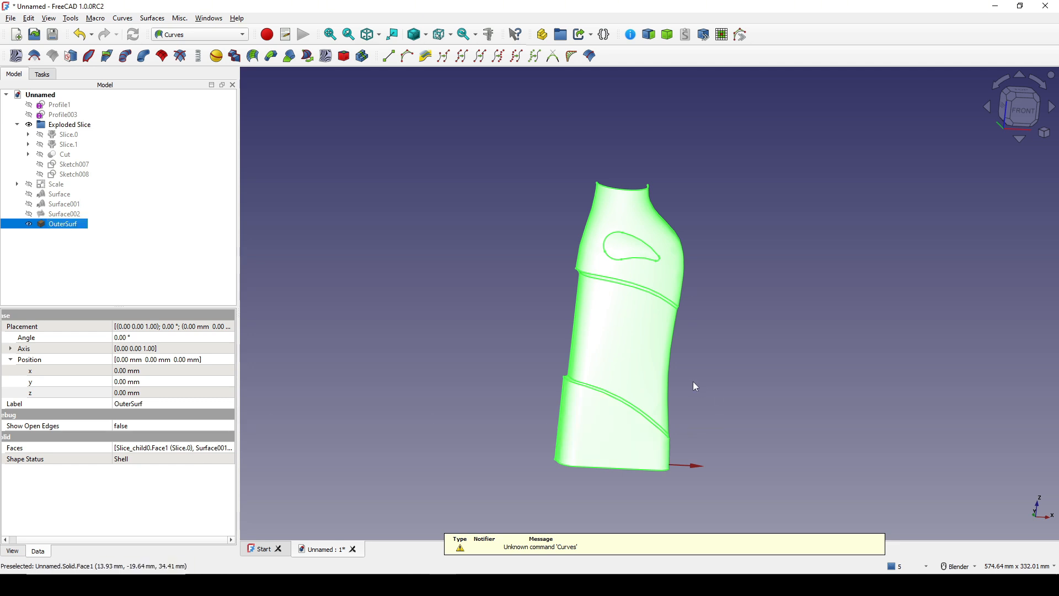
middle_click_drag(740, 359, 619, 346, "shift")
left_click(724, 339)
Step: Capture a screenshot area around the whole bottle and mark its upper, middle and lower sections with three red rectangles
scroll(604, 337, "up", 2)
scroll(719, 328, "down", 1)
key("Print")
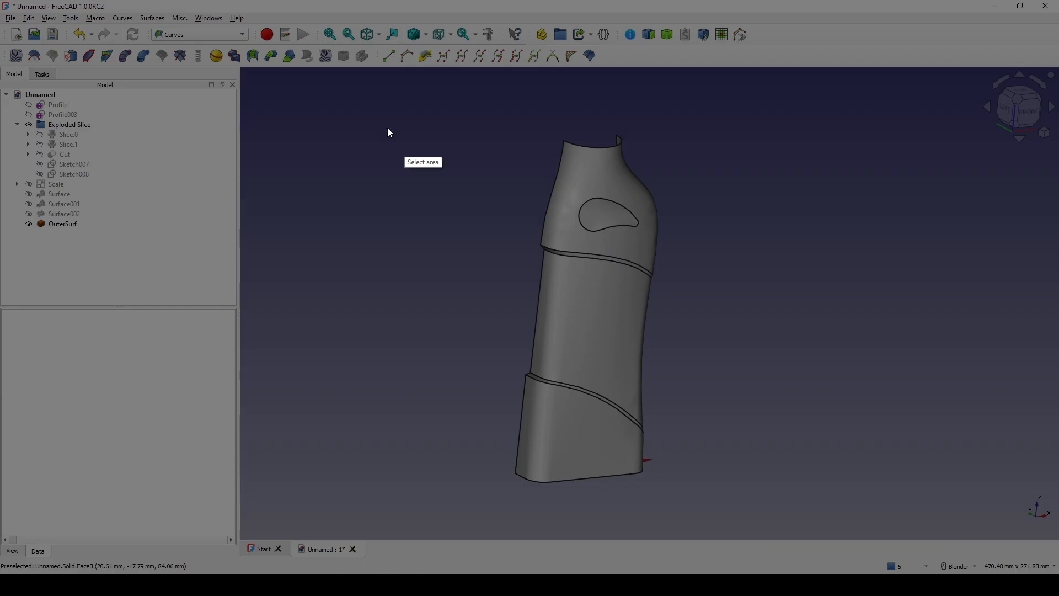
mouse_move(344, 99)
left_mouse_down()
mouse_move(758, 452)
mouse_move(807, 522)
left_mouse_up()
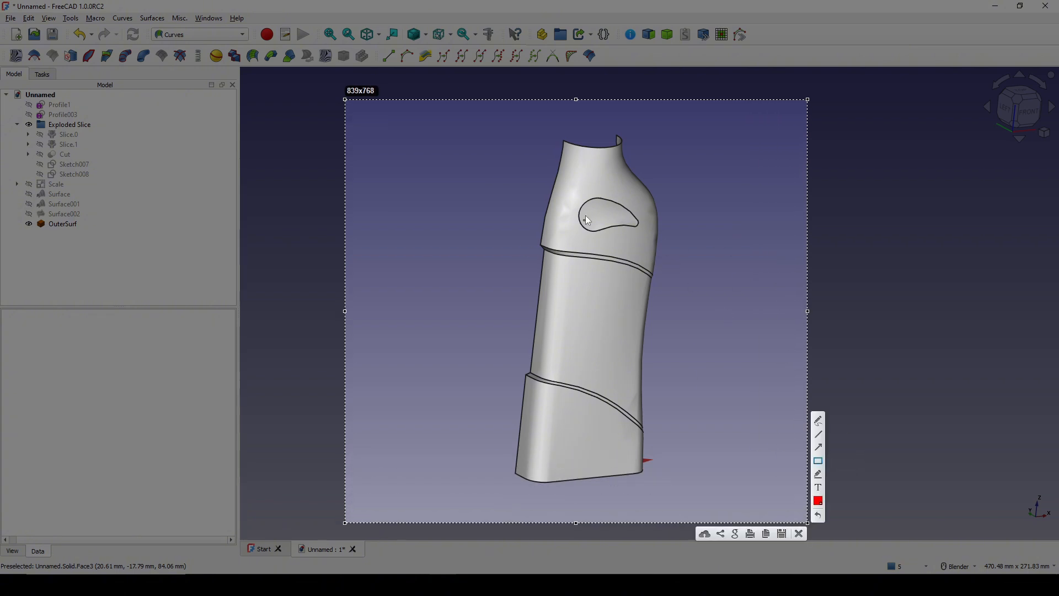
left_click_drag(504, 107, 667, 246)
left_click_drag(441, 251, 680, 370)
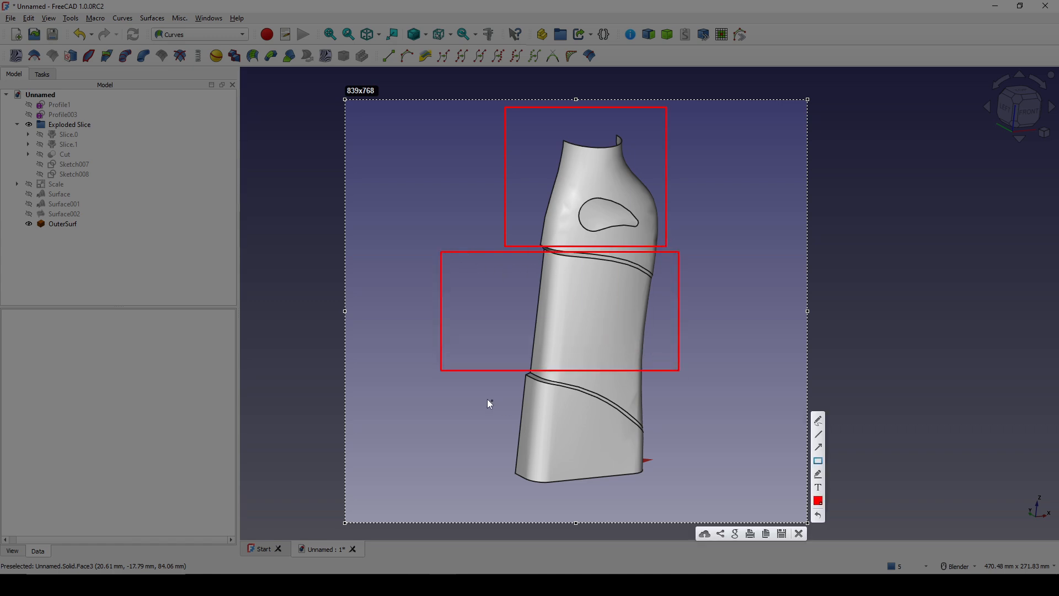
left_click_drag(435, 381, 709, 503)
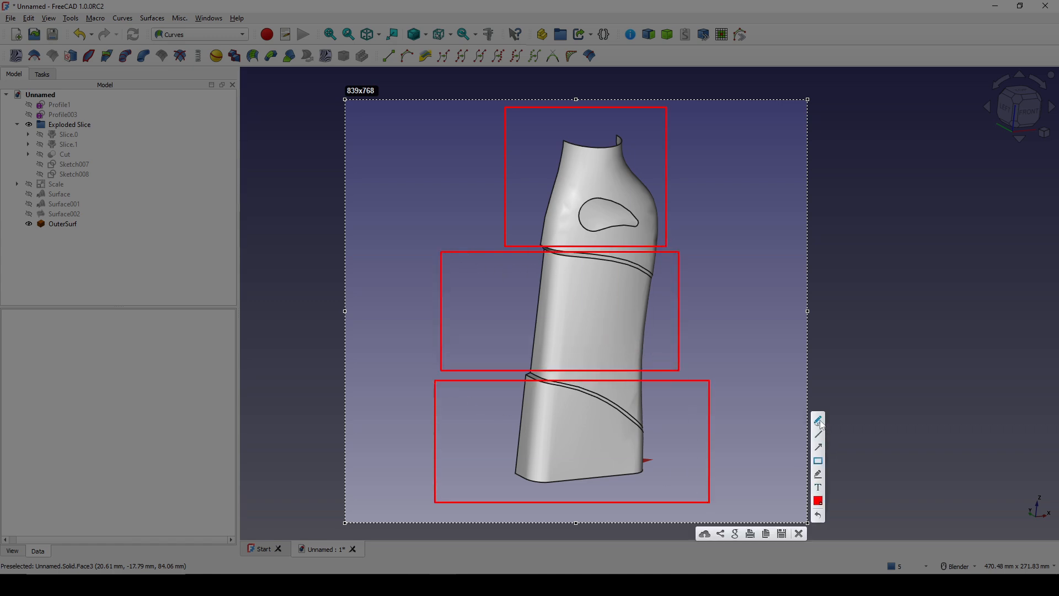
Step: Draw freehand arrows from the three marked bottle sections, number the sections from the top down starting at 1, and discard the screenshot
mouse_move(609, 216)
left_mouse_down()
mouse_move(679, 212)
mouse_move(668, 220)
left_mouse_up()
left_click_drag(746, 178, 738, 212)
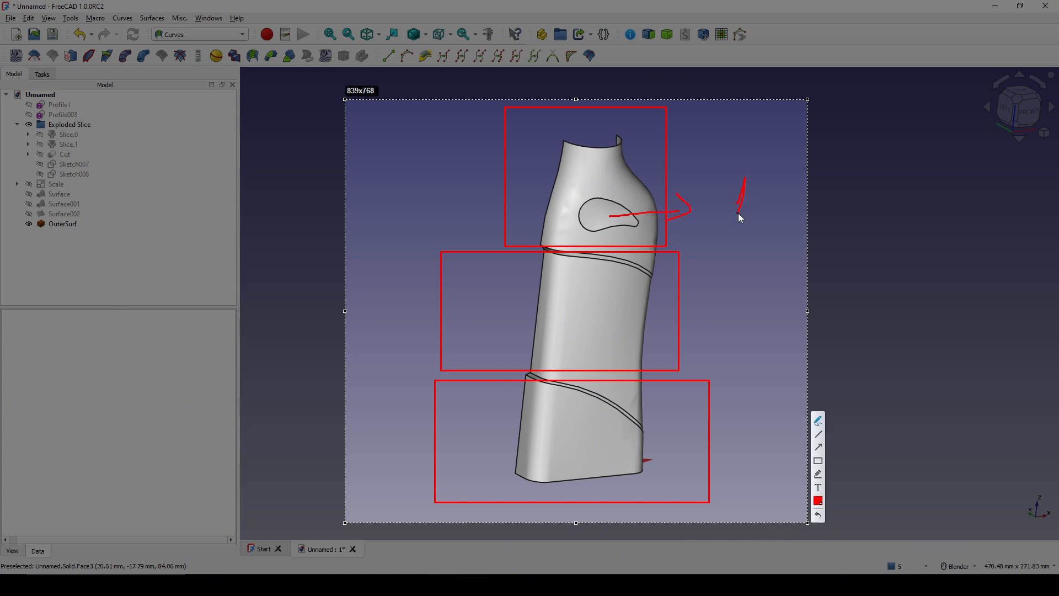
mouse_move(607, 317)
left_mouse_down()
mouse_move(693, 317)
mouse_move(772, 340)
left_mouse_up()
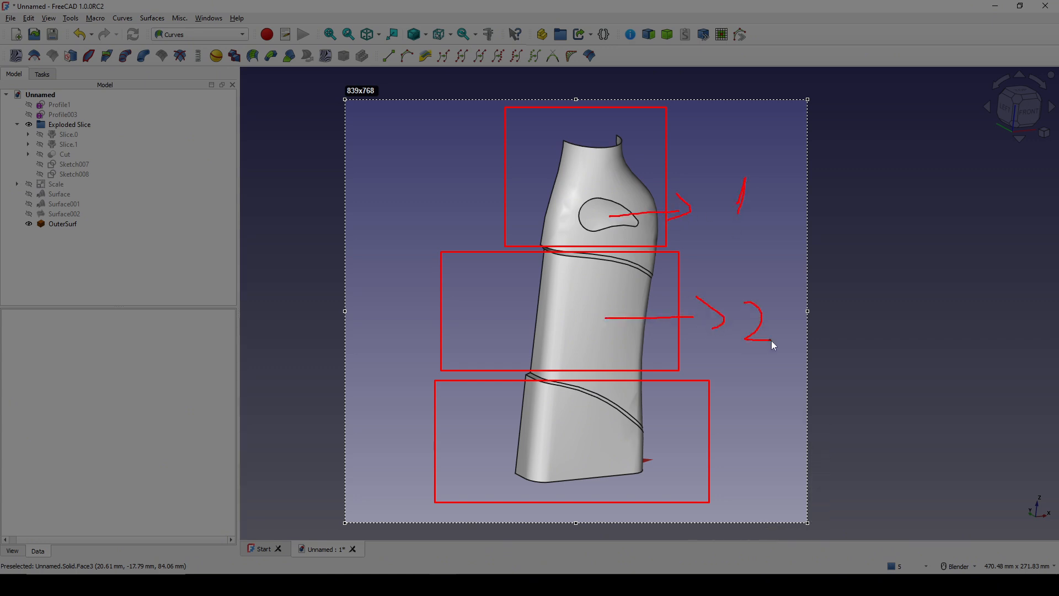
mouse_move(611, 433)
left_mouse_down()
mouse_move(780, 450)
mouse_move(761, 458)
left_mouse_up()
left_click(799, 533)
Step: Build a parametric solid from OuterSurf's opening face and the upper body face surrounding it
middle_click_drag(701, 340, 684, 329)
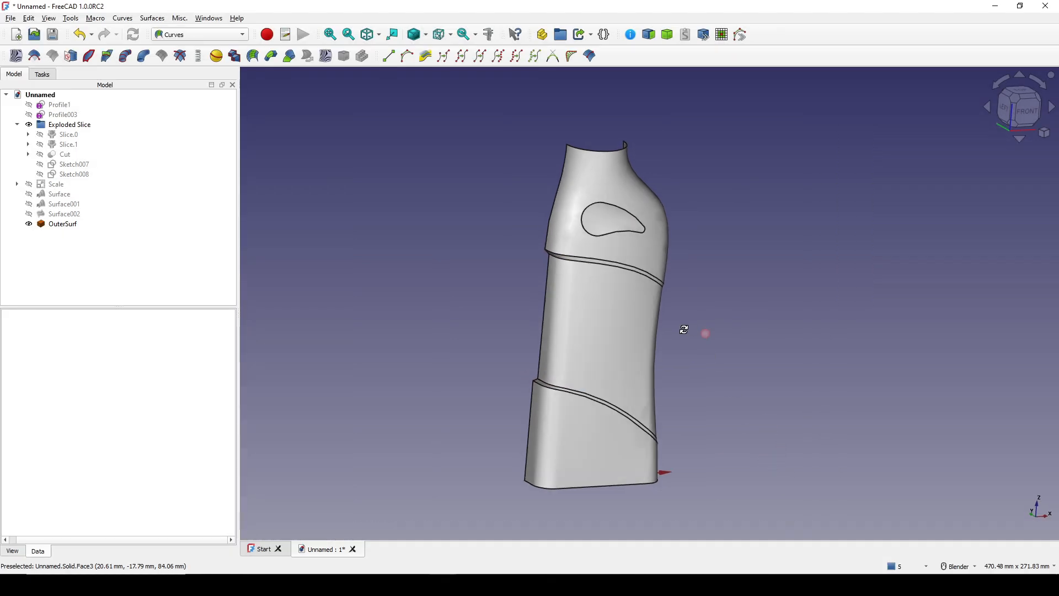
middle_click_drag(713, 221, 693, 256)
scroll(696, 253, "up", 3)
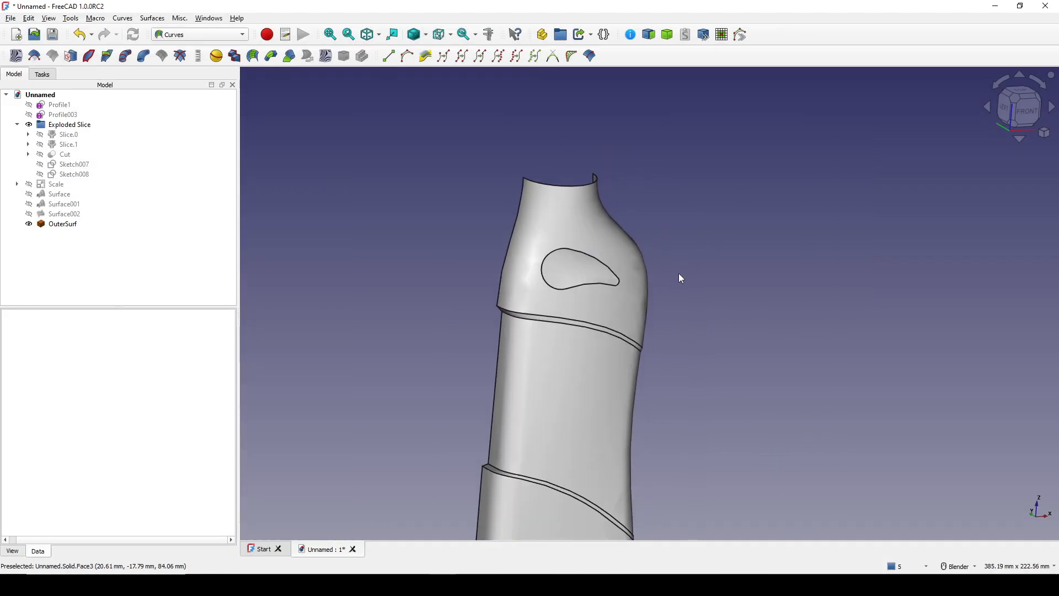
left_click(577, 273)
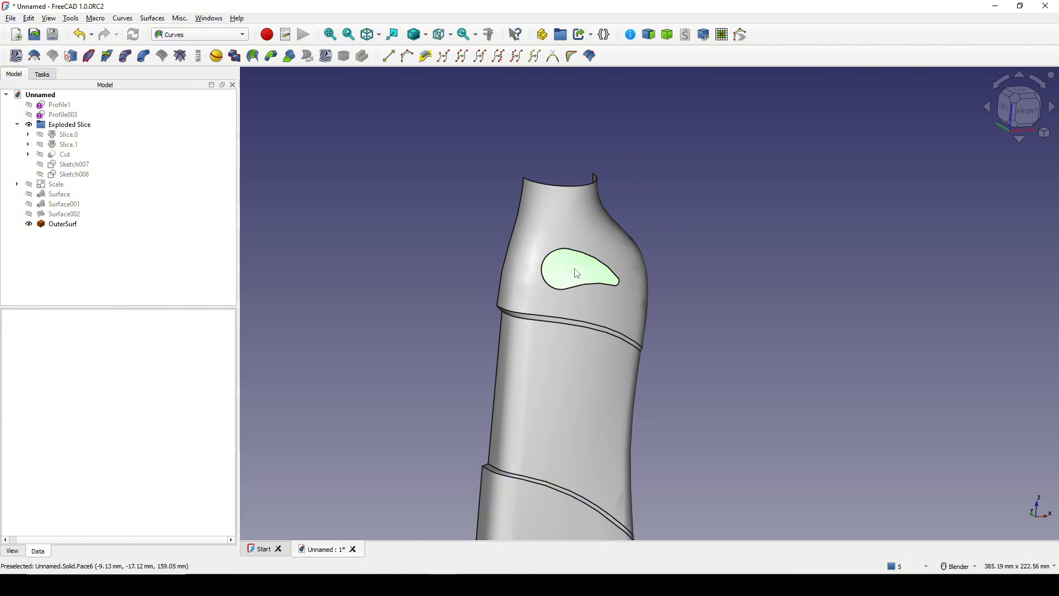
left_click(581, 234)
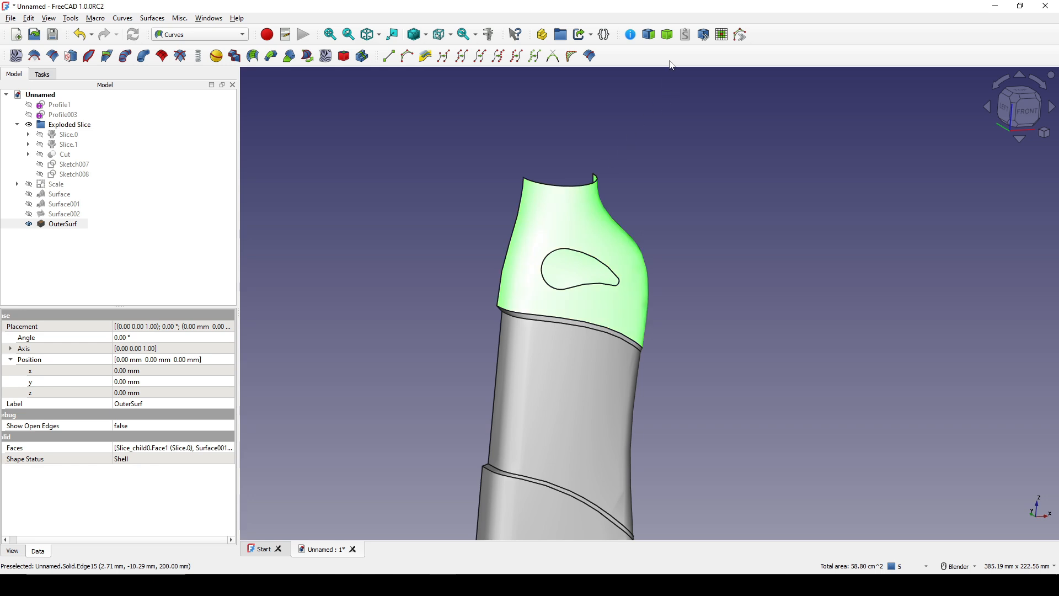
left_click(667, 35)
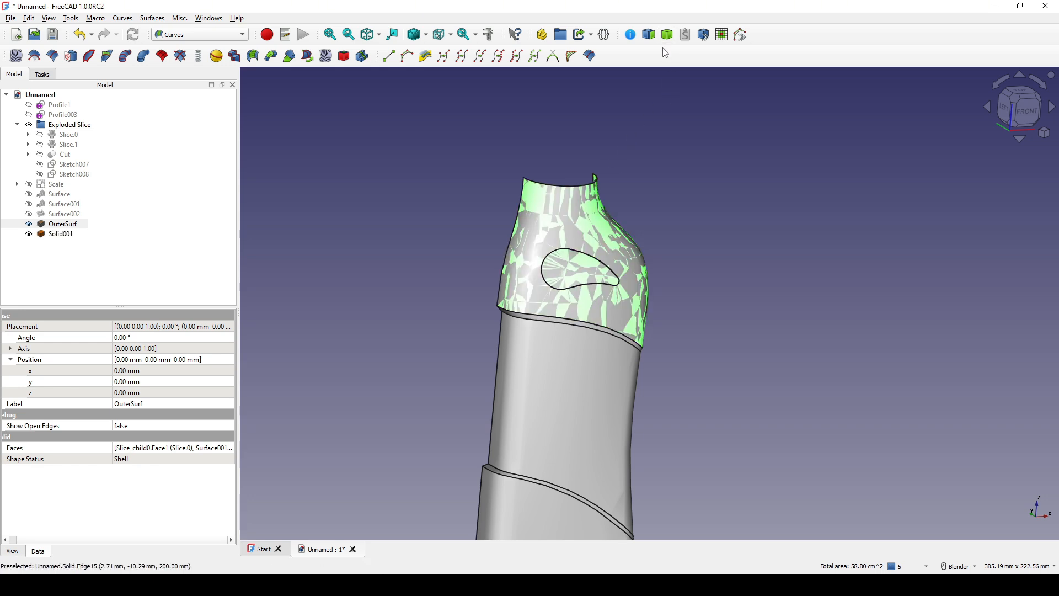
Step: Build two separate parametric solids, one from OuterSurf's middle body face and one from its lower body face
middle_click_drag(705, 311, 707, 276, "shift")
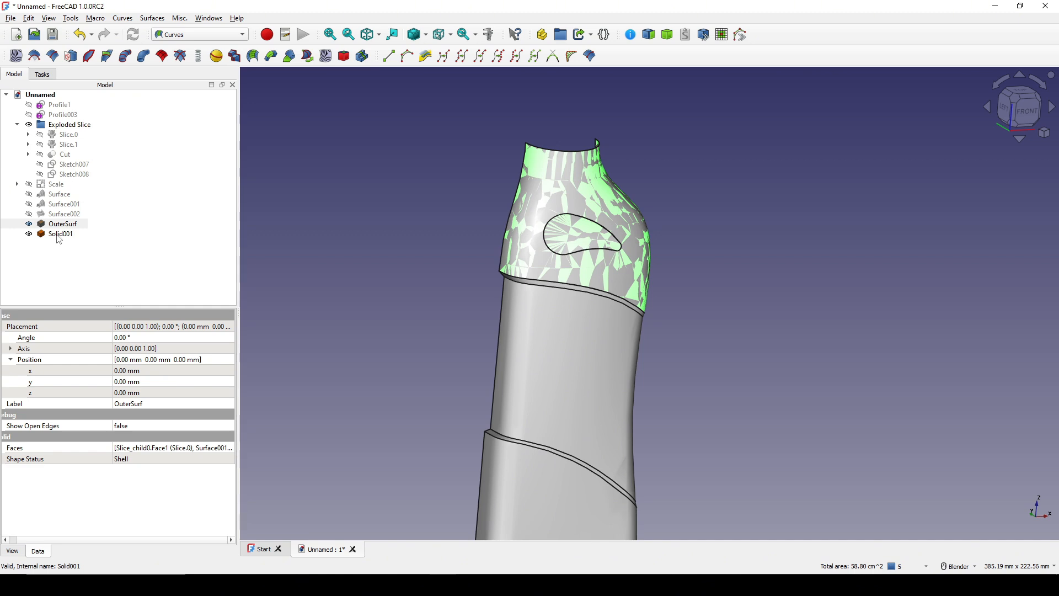
middle_click_drag(591, 317, 588, 256, "shift")
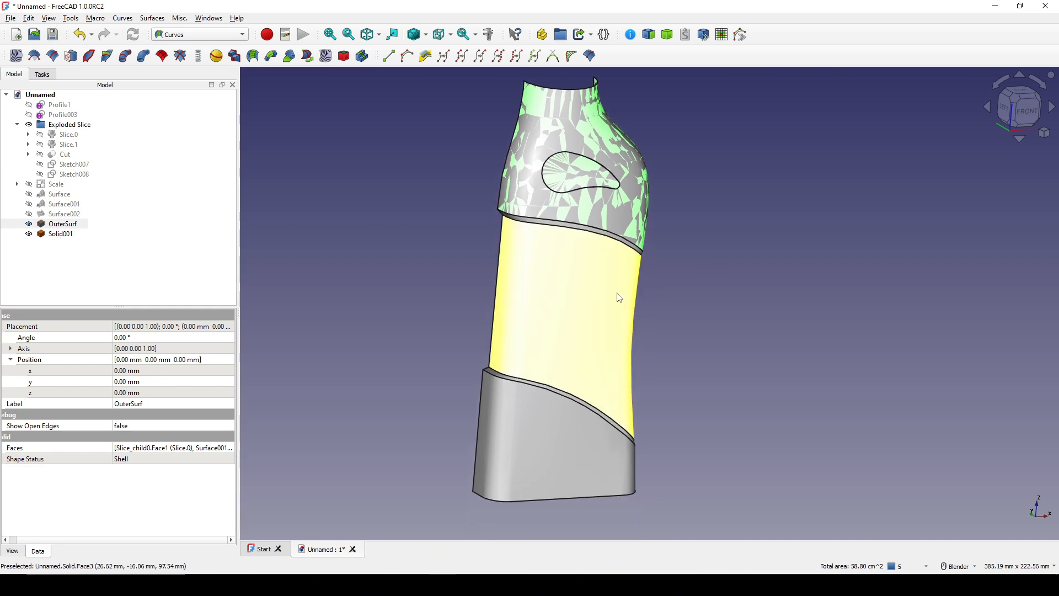
left_click(588, 293)
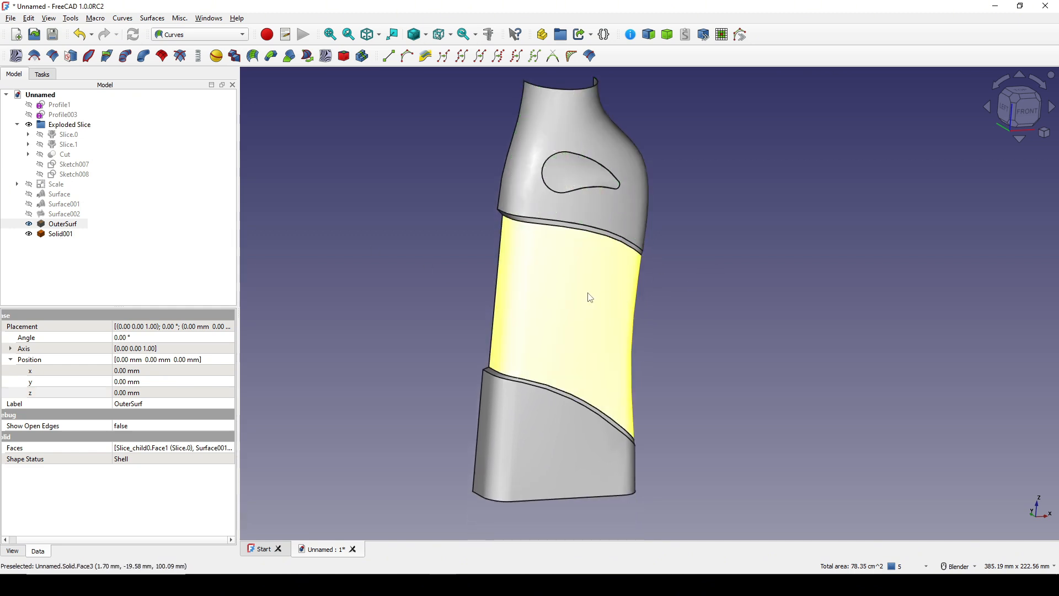
left_click(667, 34)
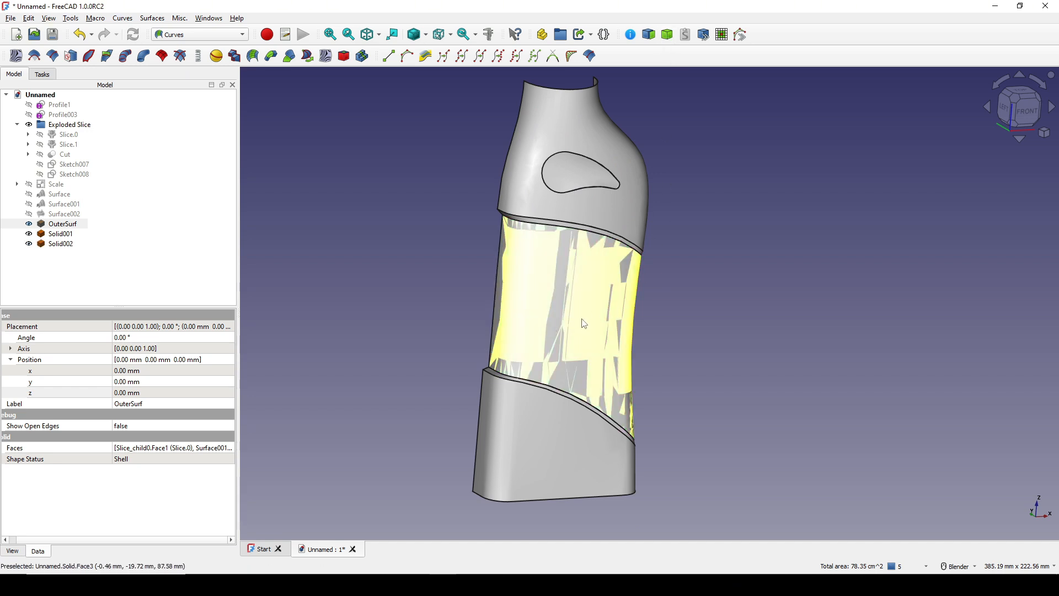
middle_click_drag(605, 351, 612, 312, "shift")
left_click(567, 405)
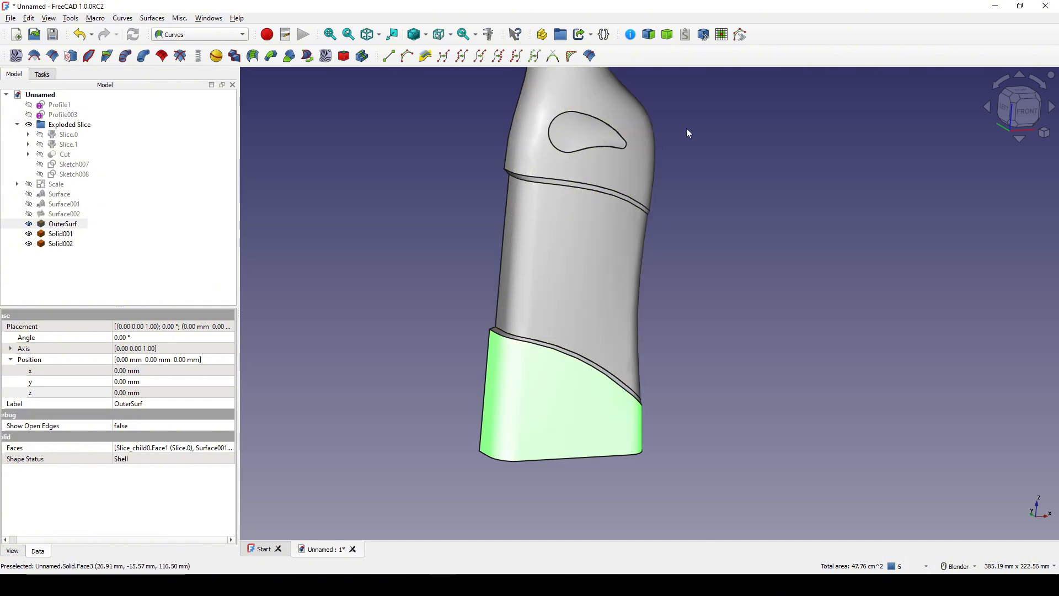
left_click(667, 35)
Step: Hide OuterSurf, check the upper, middle and lower sections as separate objects, and clear the selection
middle_click_drag(698, 189, 727, 284, "shift")
left_click(67, 224)
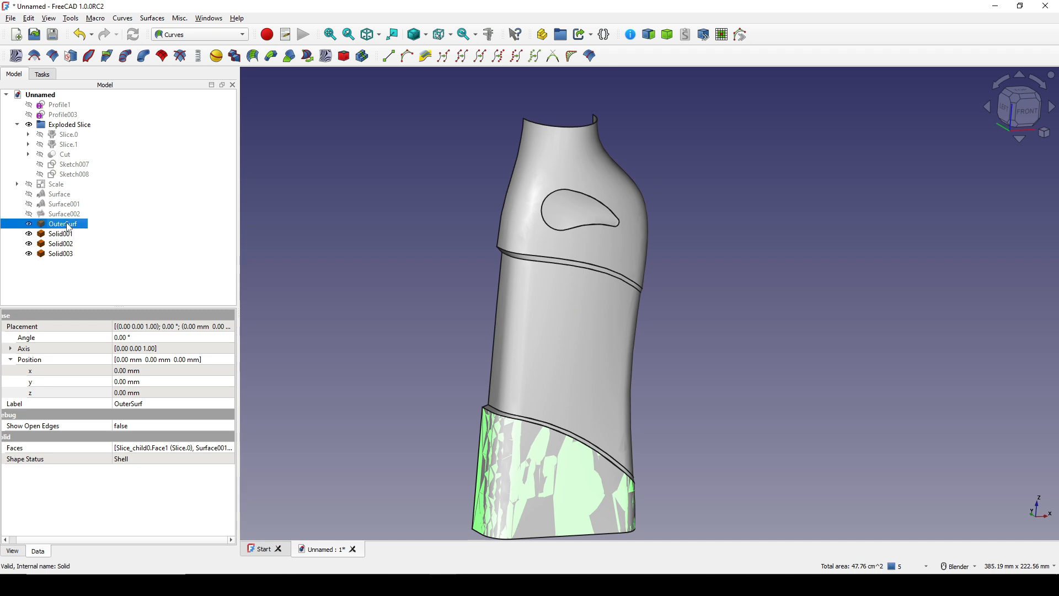
key("space")
middle_click_drag(560, 395, 767, 362)
left_click(654, 324)
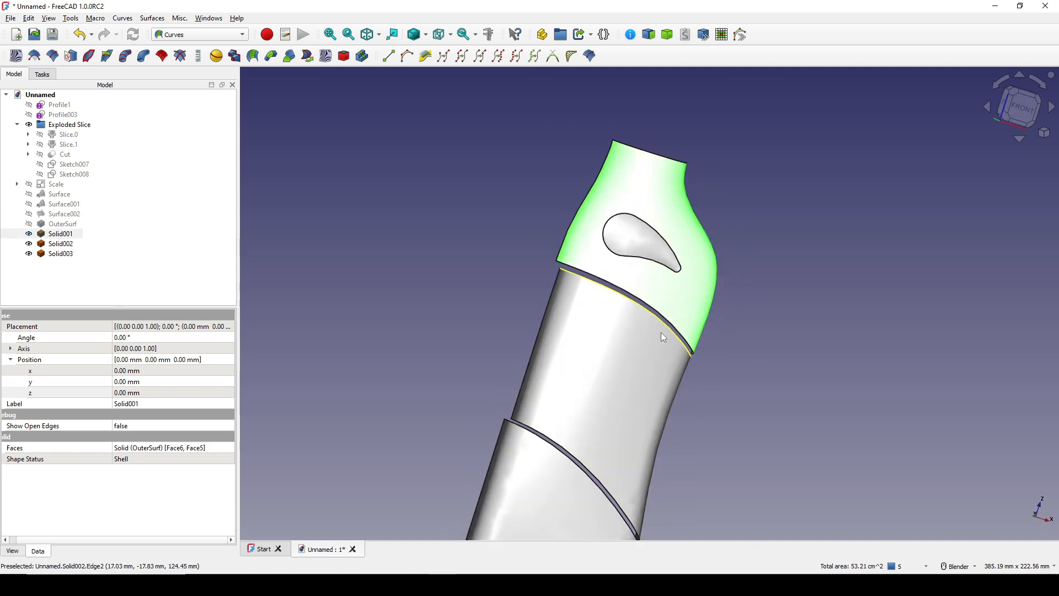
left_click(599, 419)
left_click(563, 492)
middle_click_drag(562, 492, 607, 315)
left_click(685, 408)
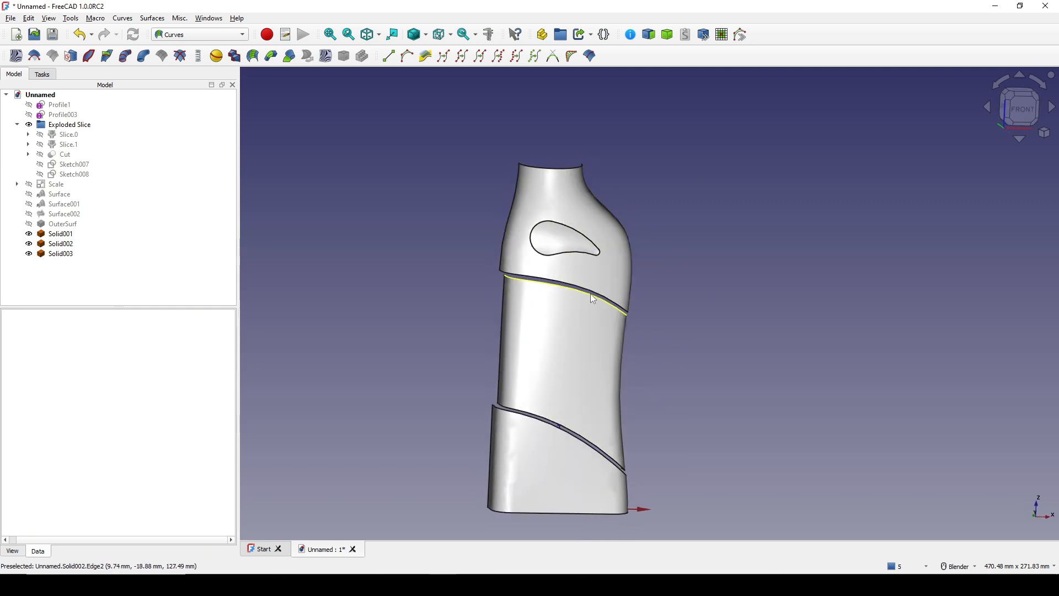
Step: Switch to the Part workbench
middle_click_drag(524, 378, 635, 411)
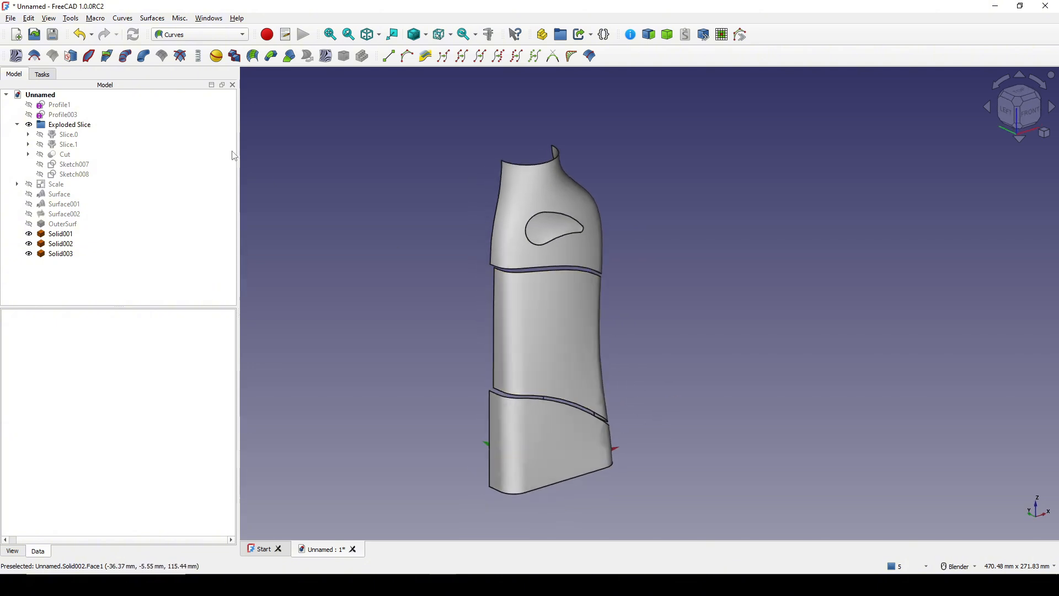
left_click(193, 35)
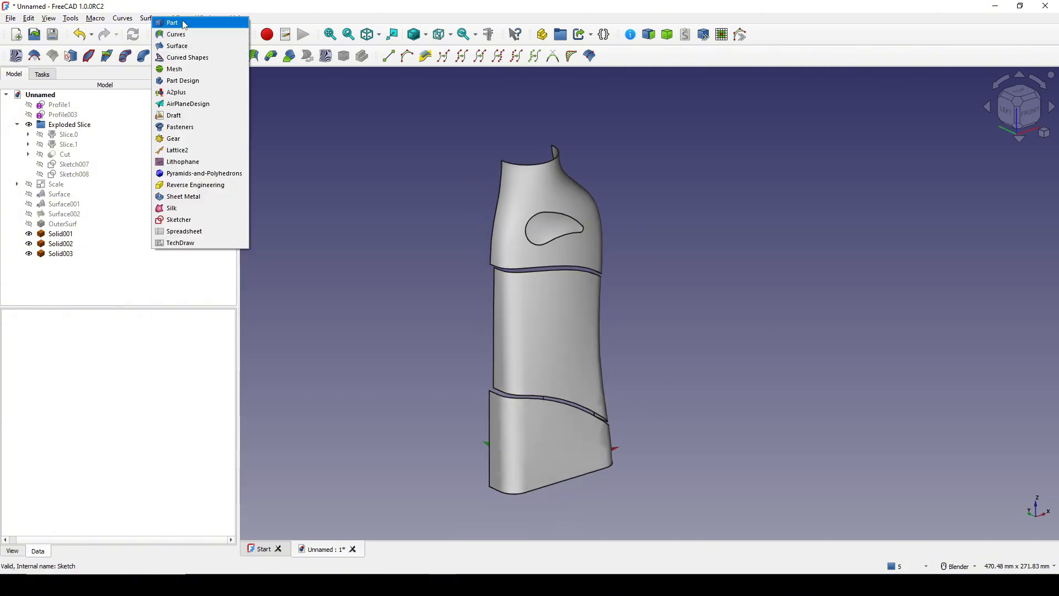
left_click(185, 23)
Step: Create a 3D offset of the bottle's lower section with an offset of -2 mm
scroll(569, 391, "up", 2)
middle_click_drag(569, 390, 577, 303, "shift")
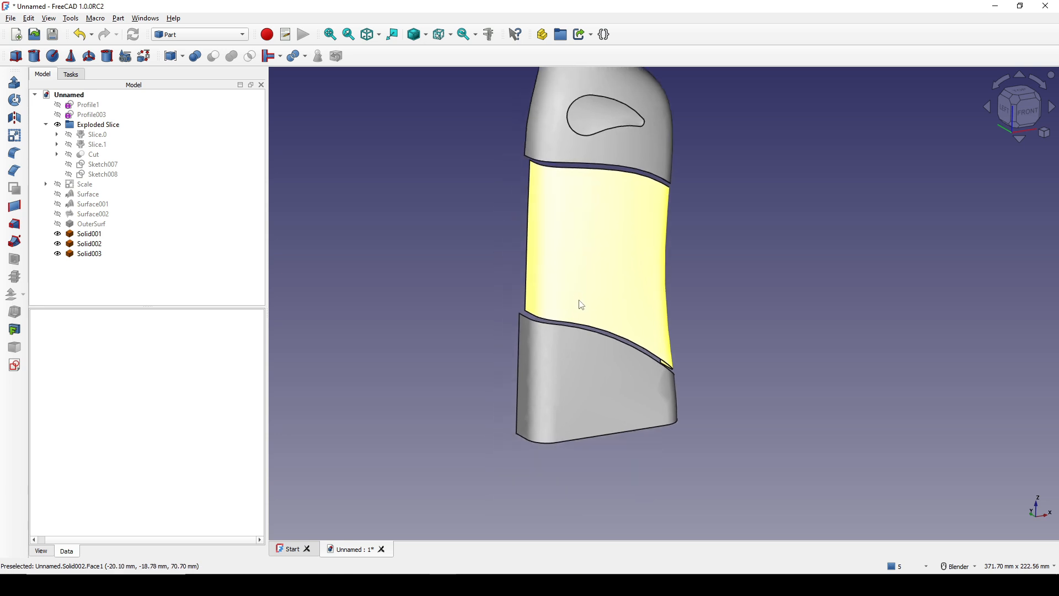
left_click(587, 390)
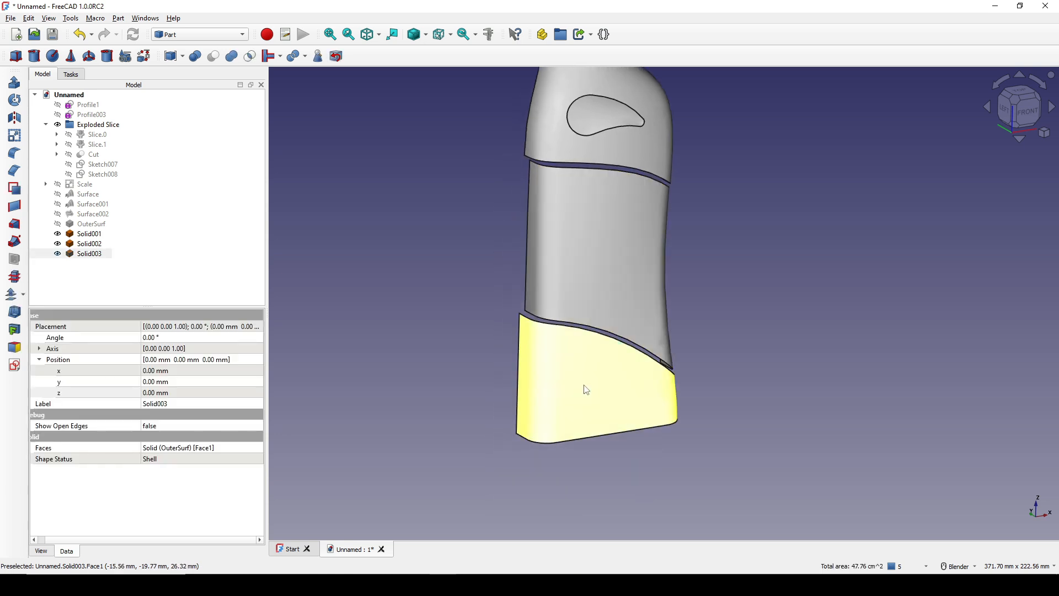
left_click(23, 295)
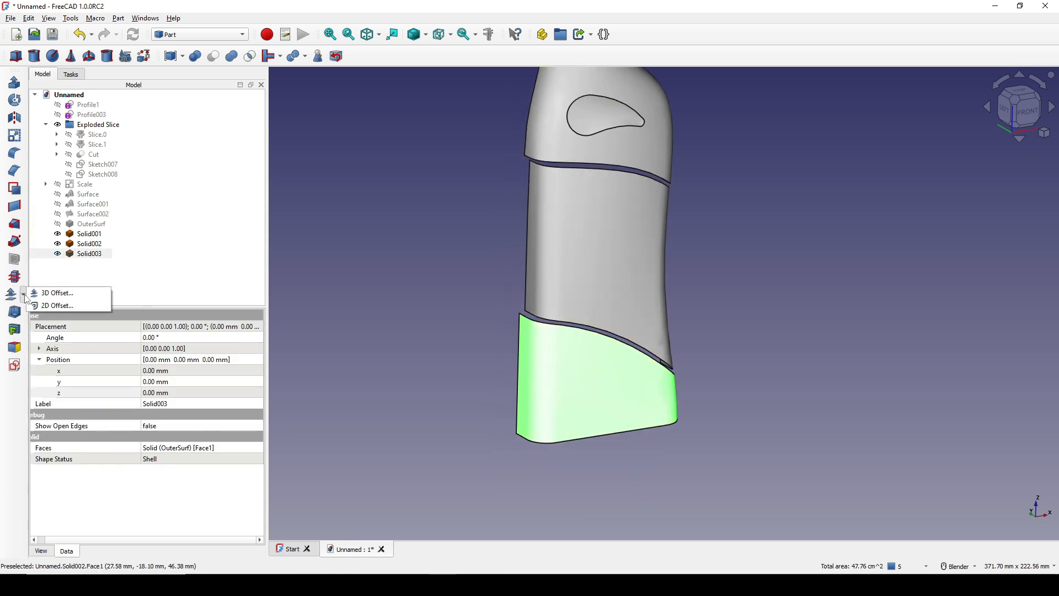
left_click(78, 293)
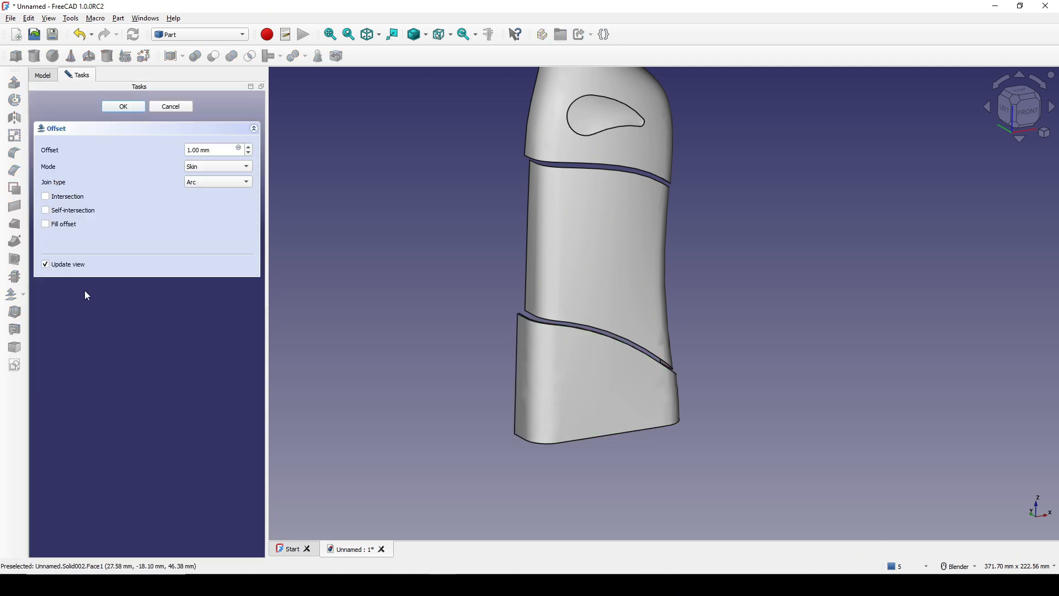
middle_click_drag(596, 386, 737, 356)
middle_click_drag(482, 350, 644, 226)
scroll(630, 309, "up", 4)
scroll(639, 230, "up", 1)
middle_click_drag(562, 298, 646, 301, "shift")
middle_click_drag(646, 302, 531, 288)
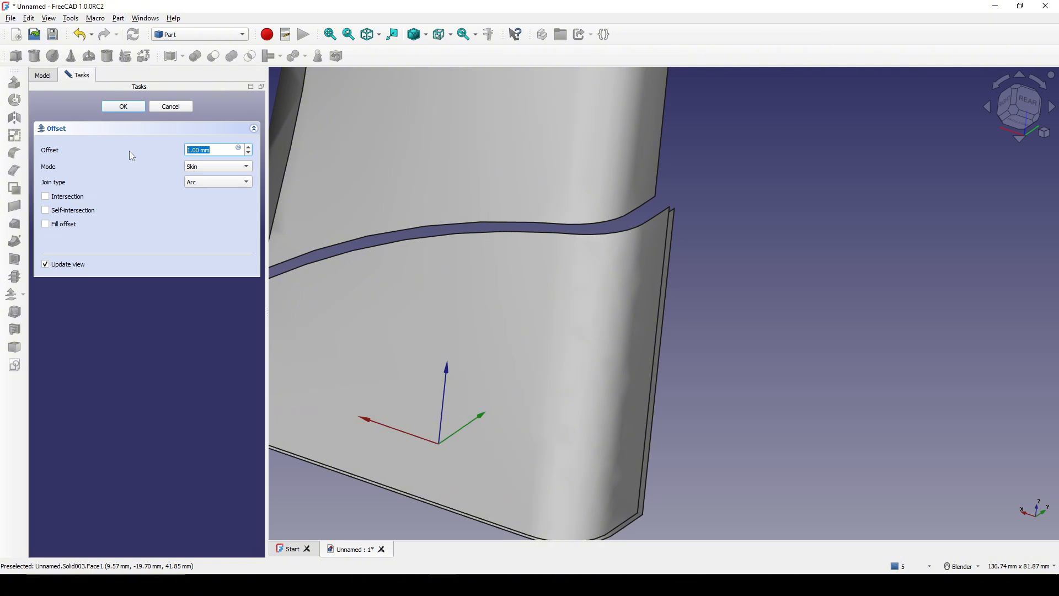
type("-2")
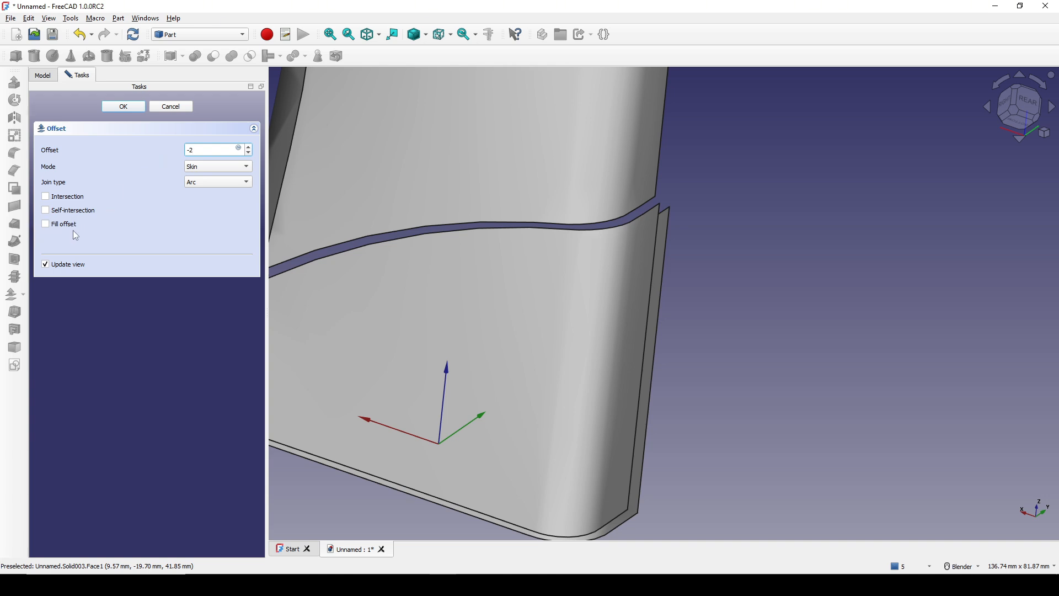
left_click(123, 107)
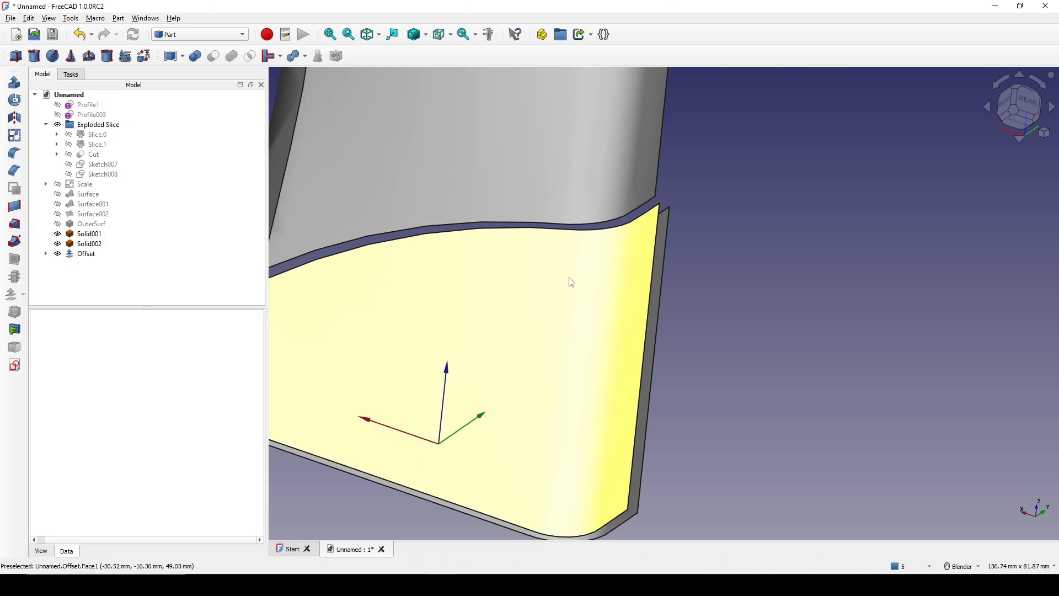
Step: Create a 3D offset of the bottle's middle section with an offset of -2 mm
scroll(631, 282, "down", 3)
middle_click_drag(682, 246, 602, 287)
scroll(689, 278, "up", 1)
scroll(650, 289, "up", 1)
scroll(615, 237, "up", 1)
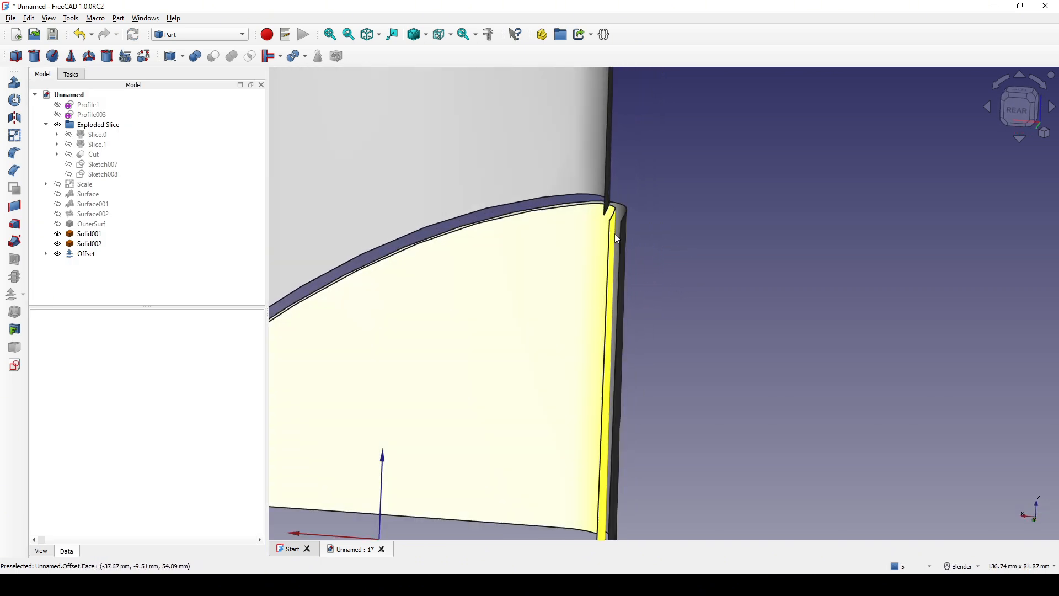
scroll(616, 237, "down", 3)
middle_click_drag(691, 336, 730, 313)
left_click(679, 265)
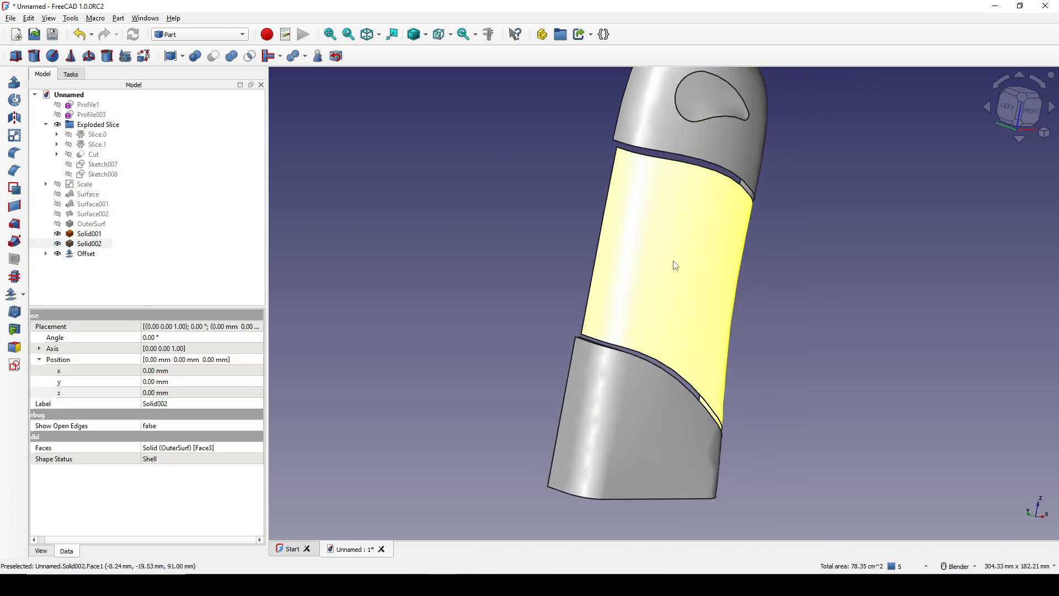
left_click(23, 294)
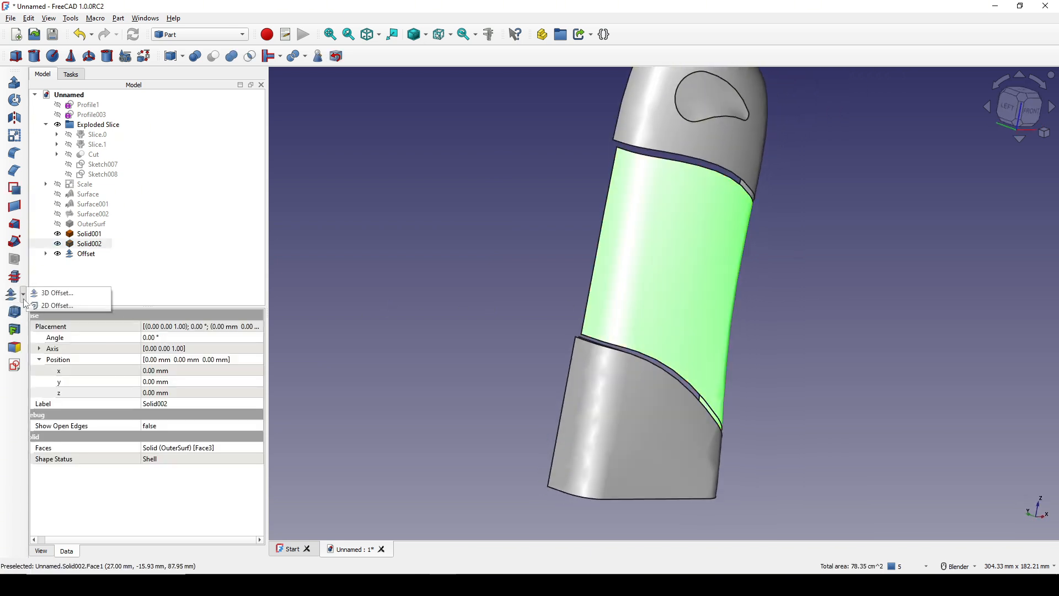
left_click(59, 295)
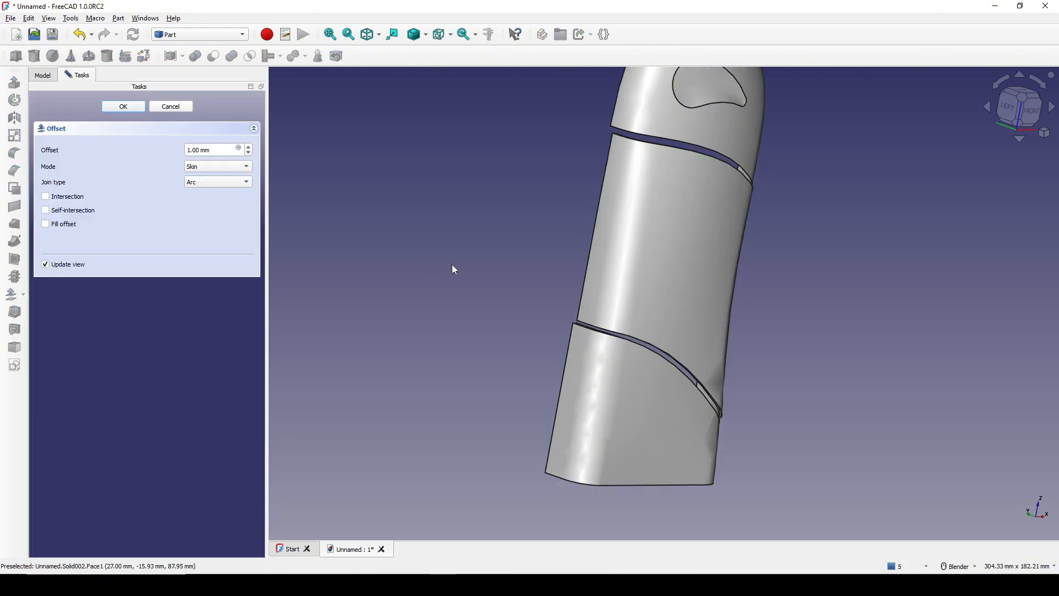
middle_click_drag(696, 298, 784, 301)
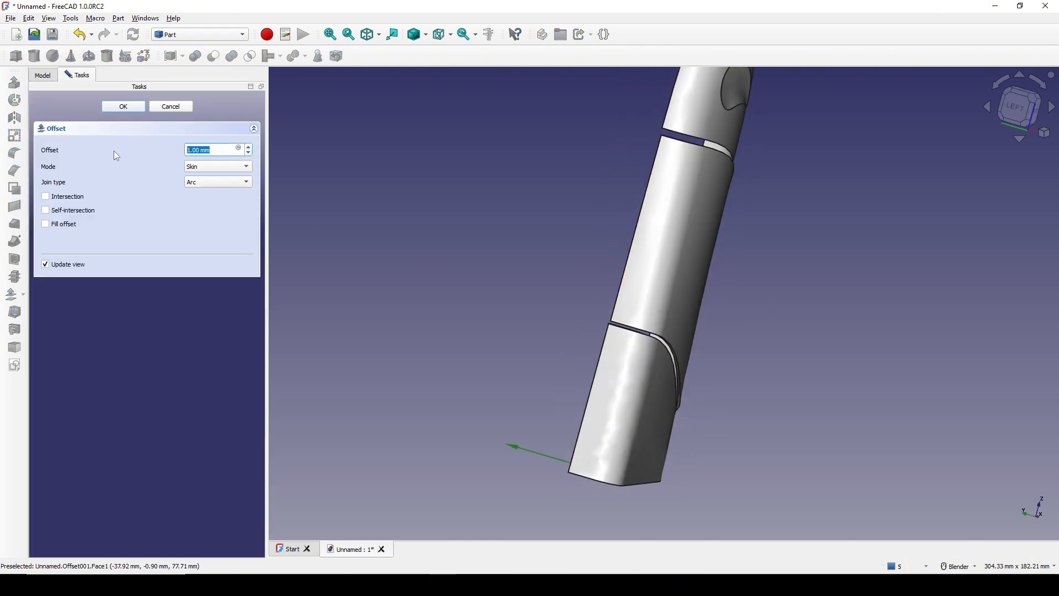
type("-2")
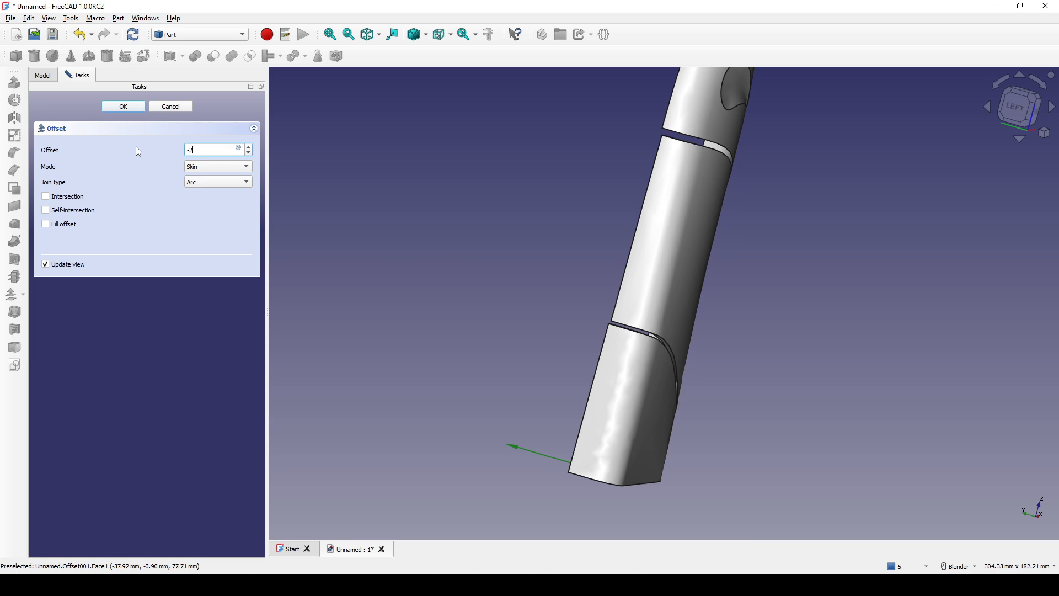
left_click(128, 107)
Step: Create a 3D offset of the bottle's upper section with an offset of -2 mm and check the gap from inside
middle_click_drag(728, 226, 574, 397)
left_click(599, 330)
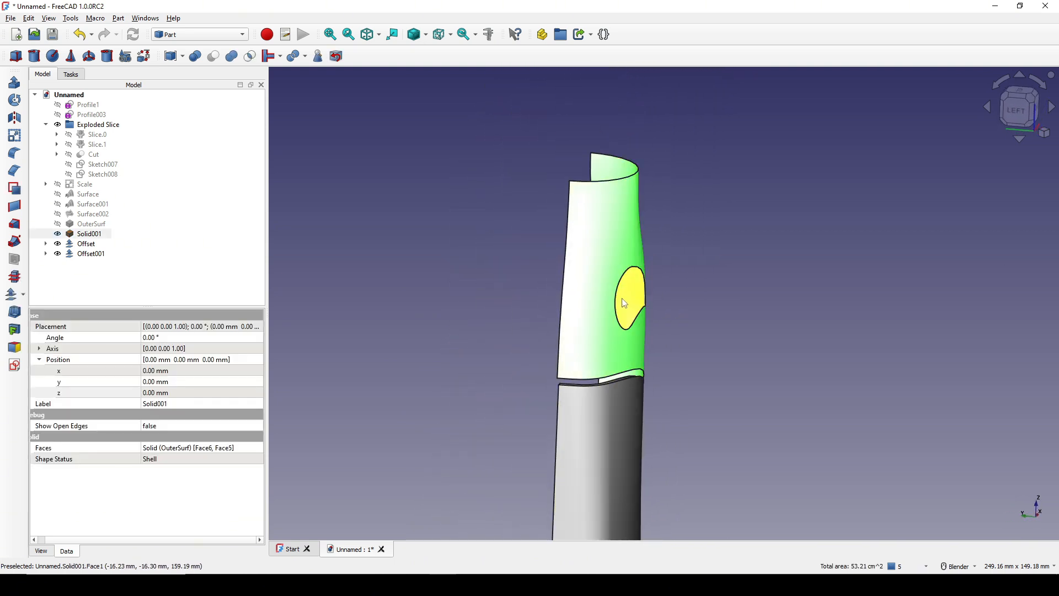
middle_click_drag(662, 328, 665, 286, "shift")
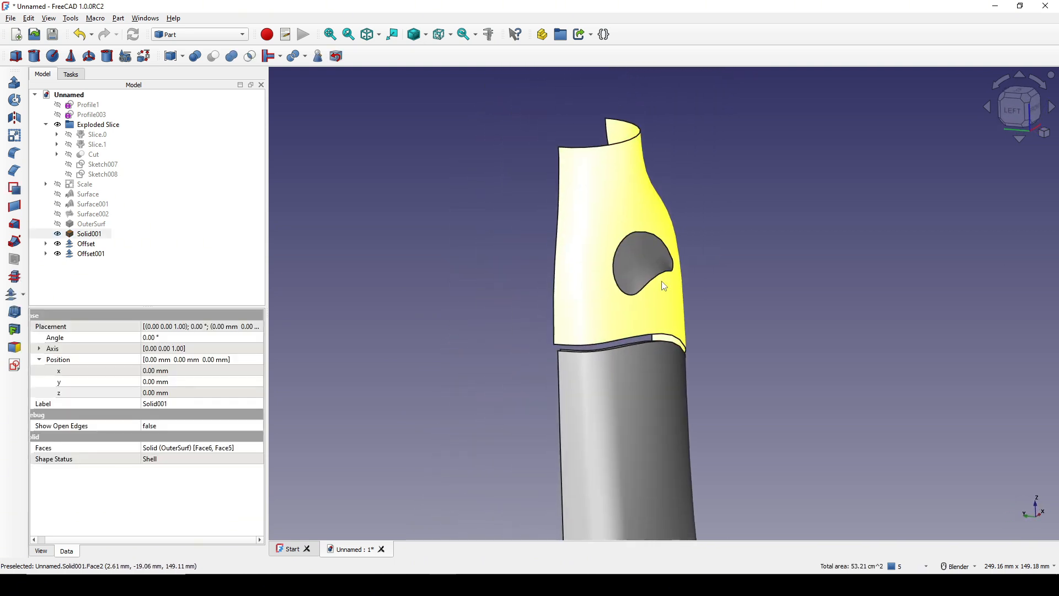
left_click(11, 294)
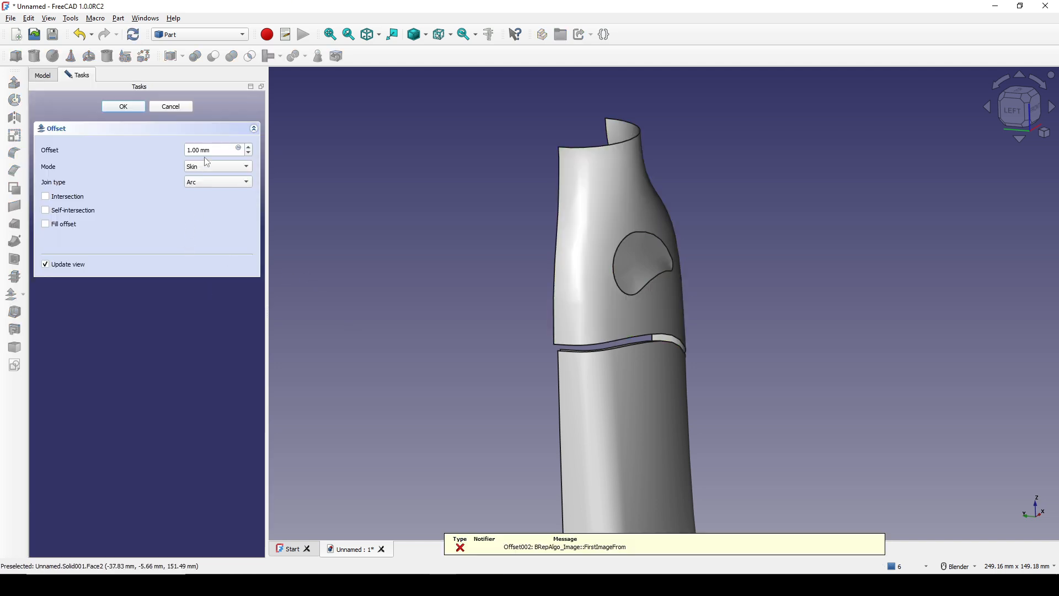
type("-")
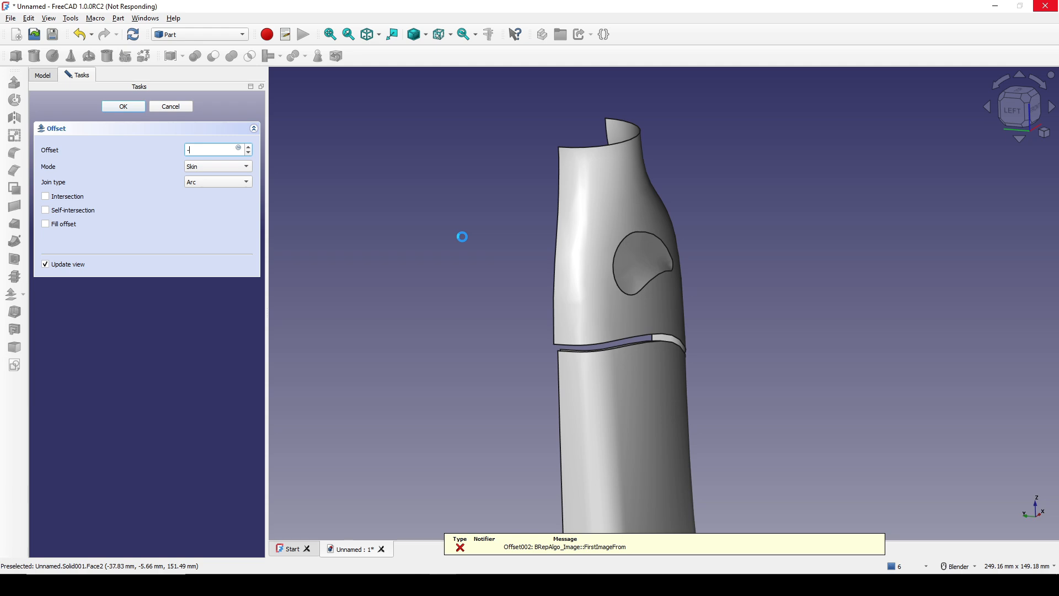
type("2")
middle_click_drag(519, 258, 714, 326)
scroll(674, 330, "up", 2)
middle_click_drag(579, 332, 535, 333)
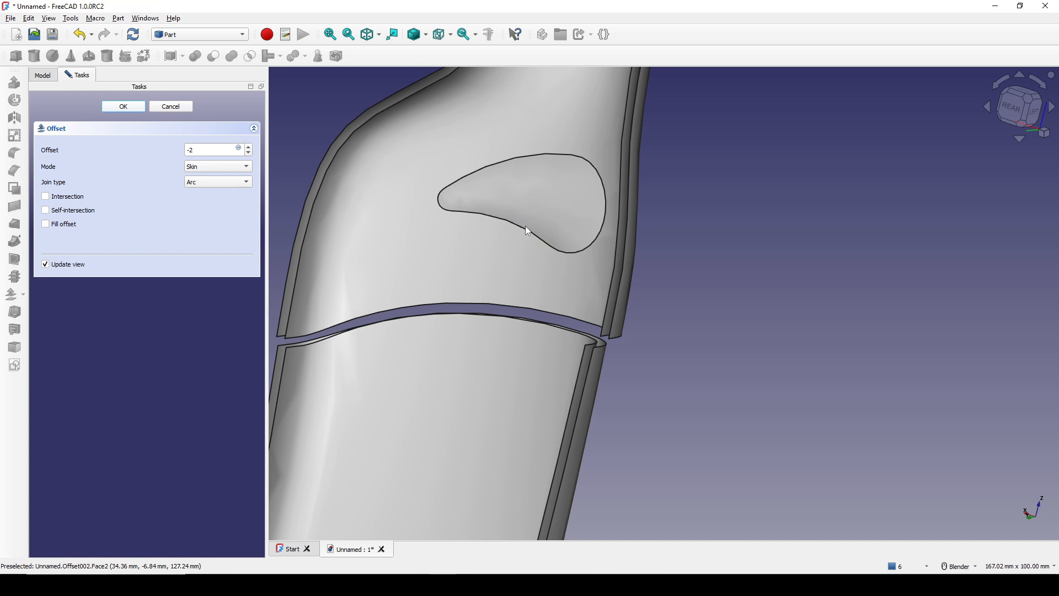
scroll(527, 233, "down", 3)
middle_click_drag(654, 320, 518, 323)
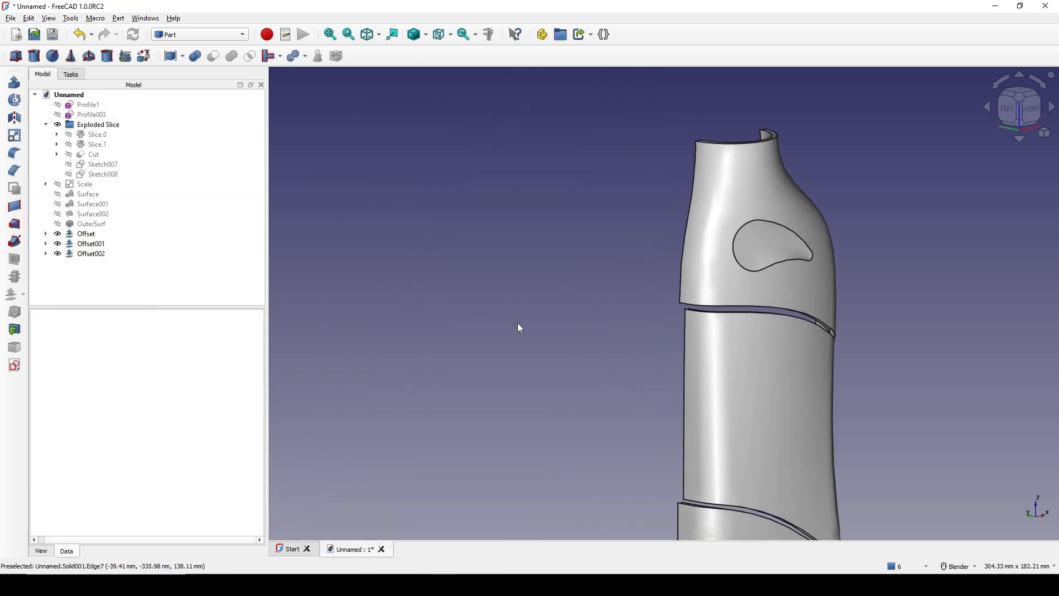
Step: Hide the source sections Solid003, Solid002 and Solid001 nested under the three offsets, leaving the offset surfaces shown
middle_click_drag(762, 359, 630, 362)
middle_click_drag(793, 364, 662, 284, "shift")
scroll(708, 329, "down", 2)
scroll(692, 311, "up", 1)
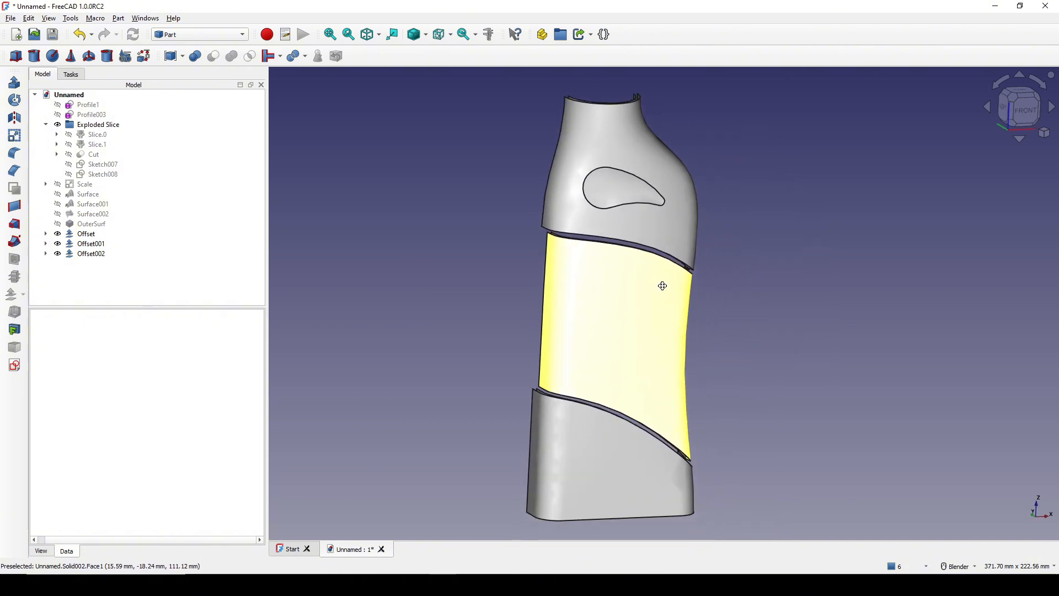
left_click(46, 233)
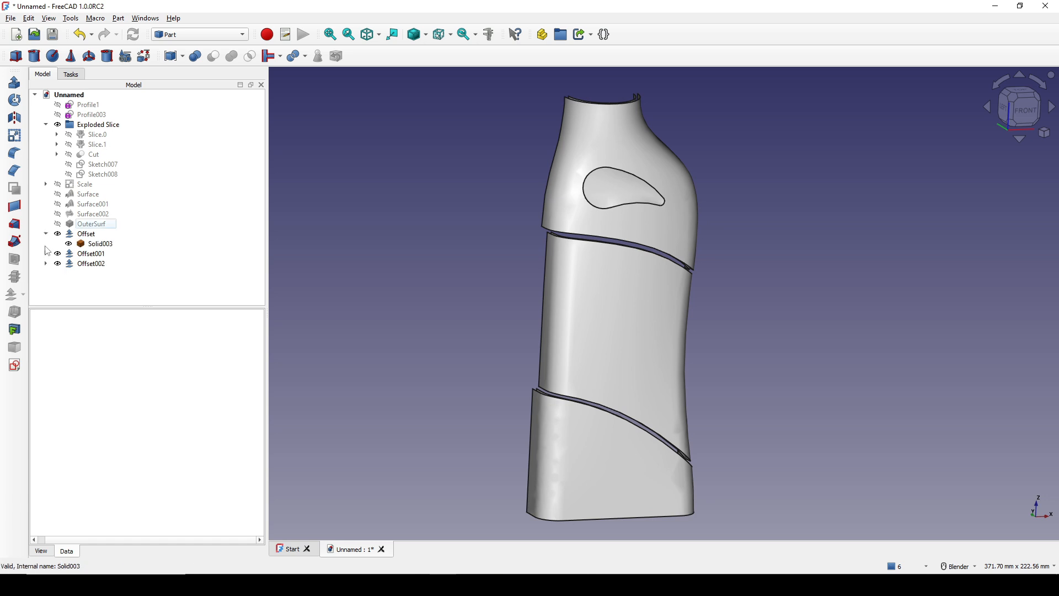
left_click(46, 254)
left_click(45, 273)
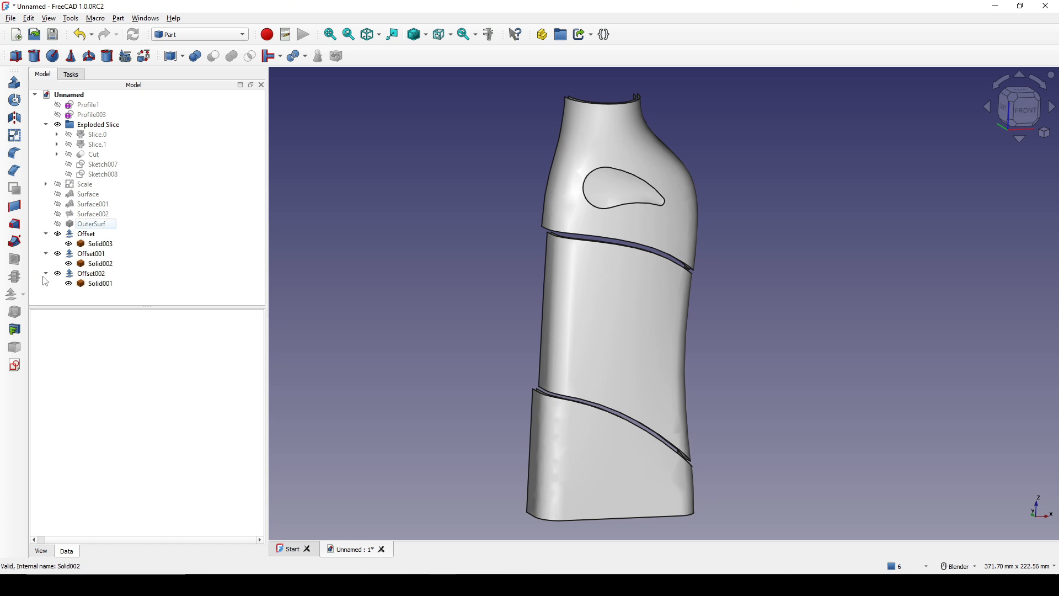
left_click(107, 244)
left_click(104, 263, "ctrl")
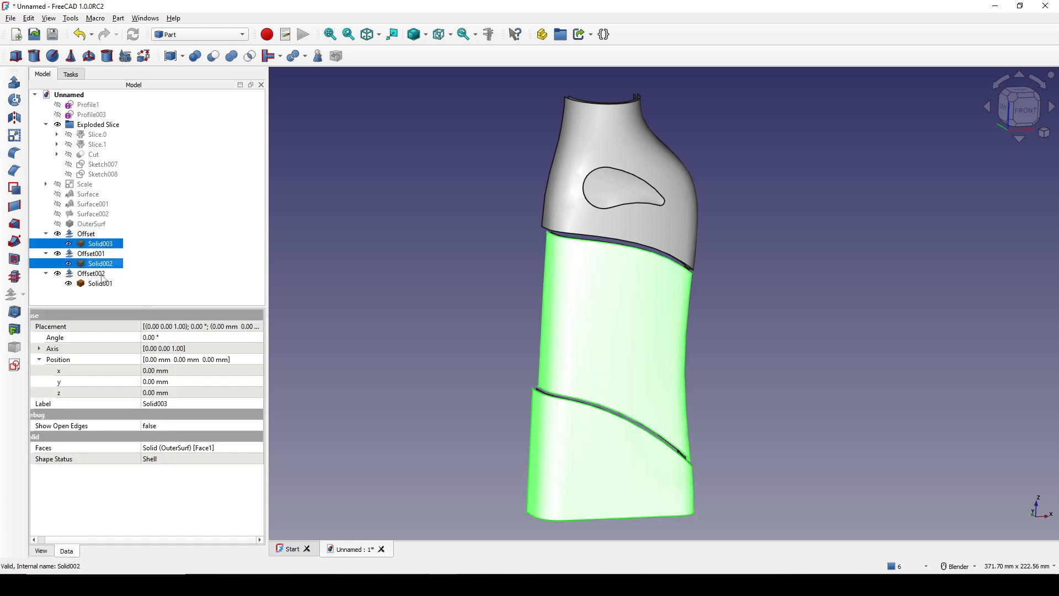
left_click(103, 283, "ctrl")
key("space")
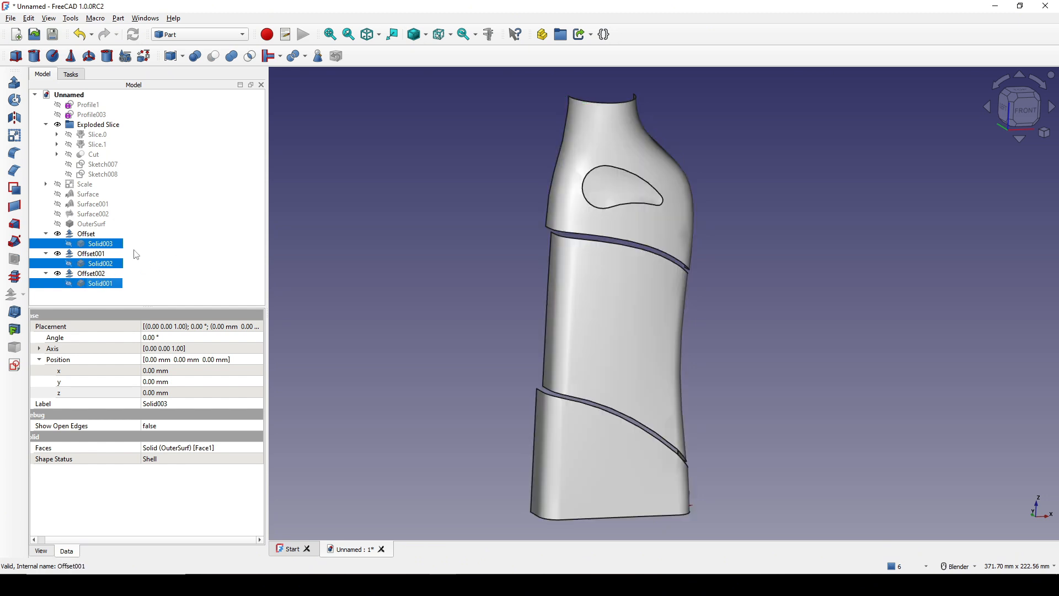
Step: Clear the selection and collapse the offset entries in the model tree
left_click(794, 286)
middle_click_drag(797, 286, 766, 283, "shift")
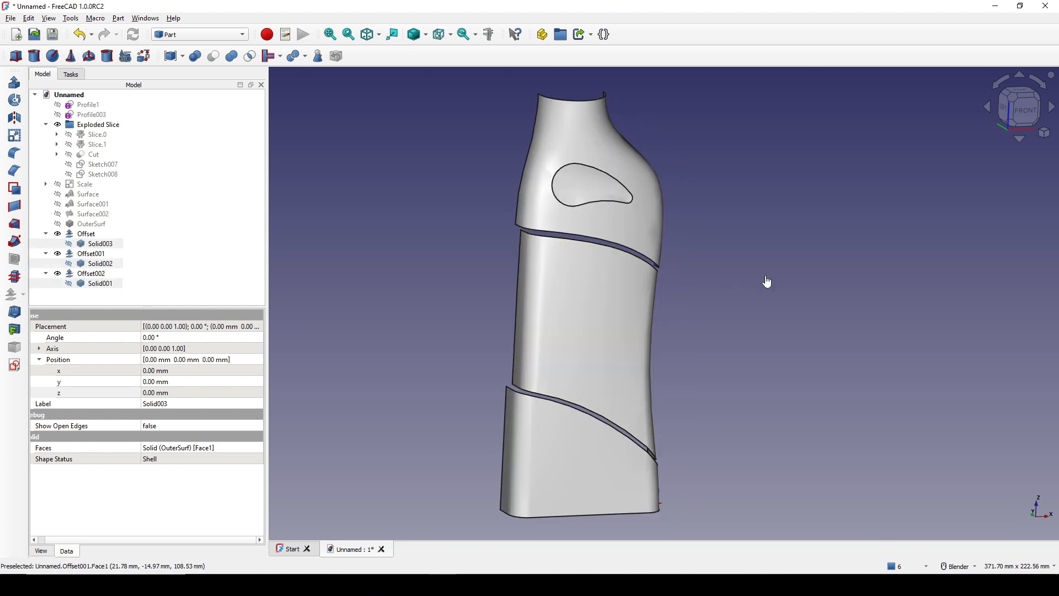
left_click(46, 234)
left_click(46, 244)
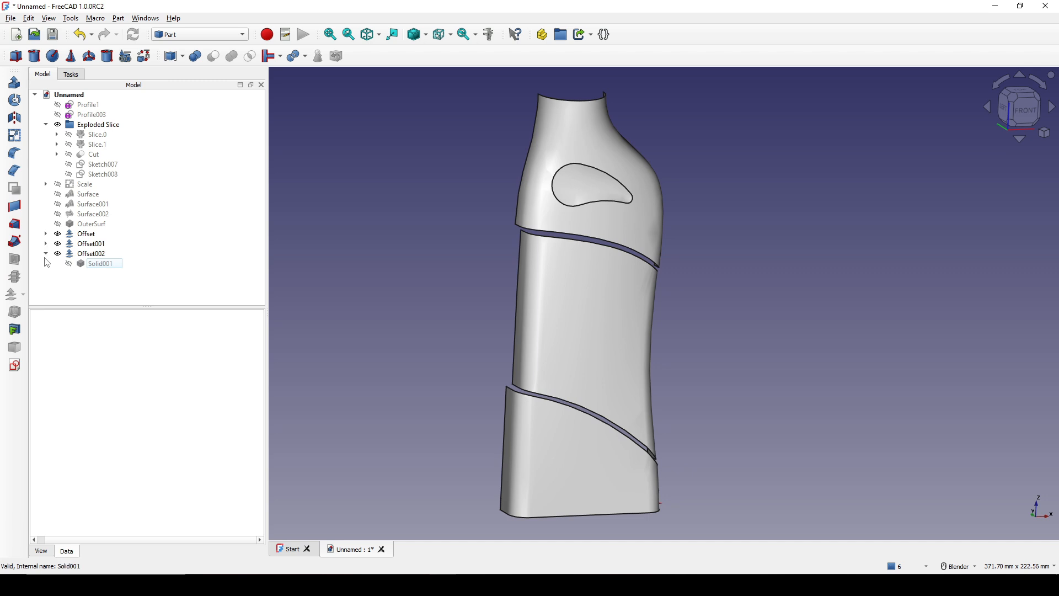
Step: Collapse the Offset002 branch and show the OuterSurf shell together with the three offset surfaces
left_click(46, 254)
left_click(85, 234)
left_click(88, 254, "shift")
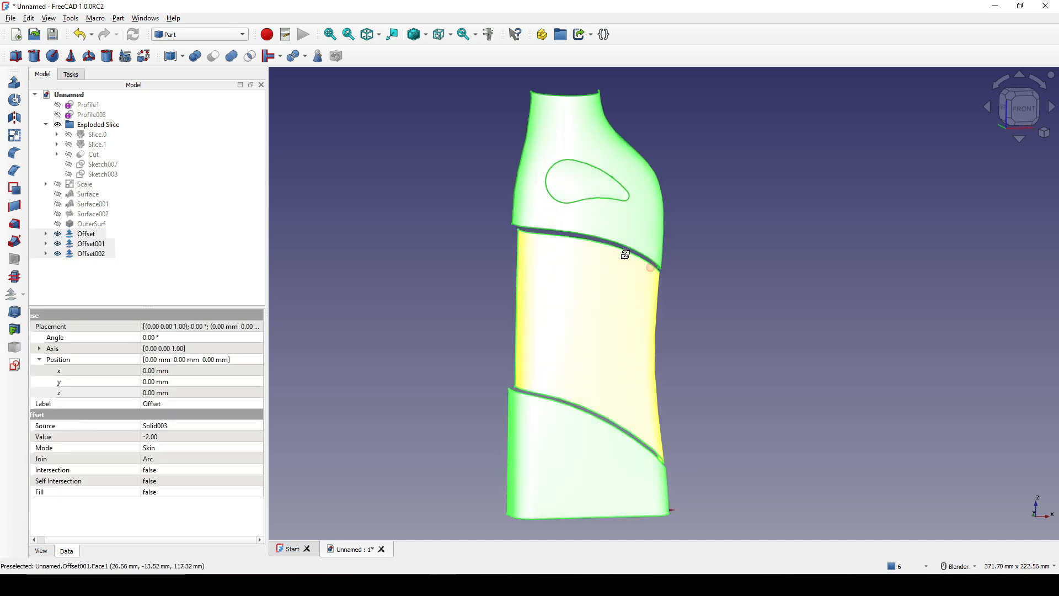
left_click(750, 257)
middle_click_drag(751, 257, 742, 264, "shift")
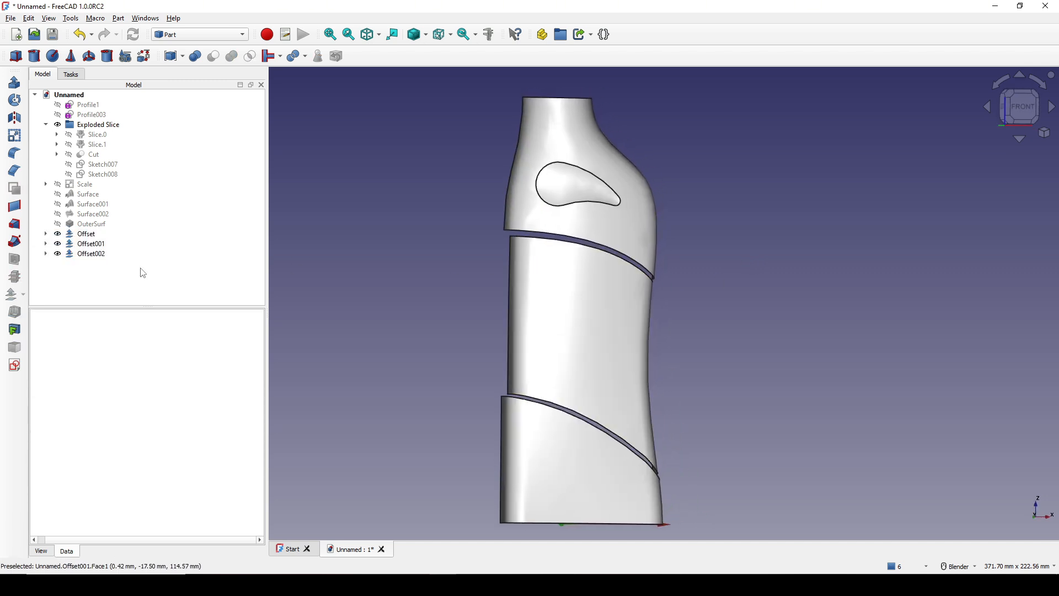
left_click(97, 226)
key("space")
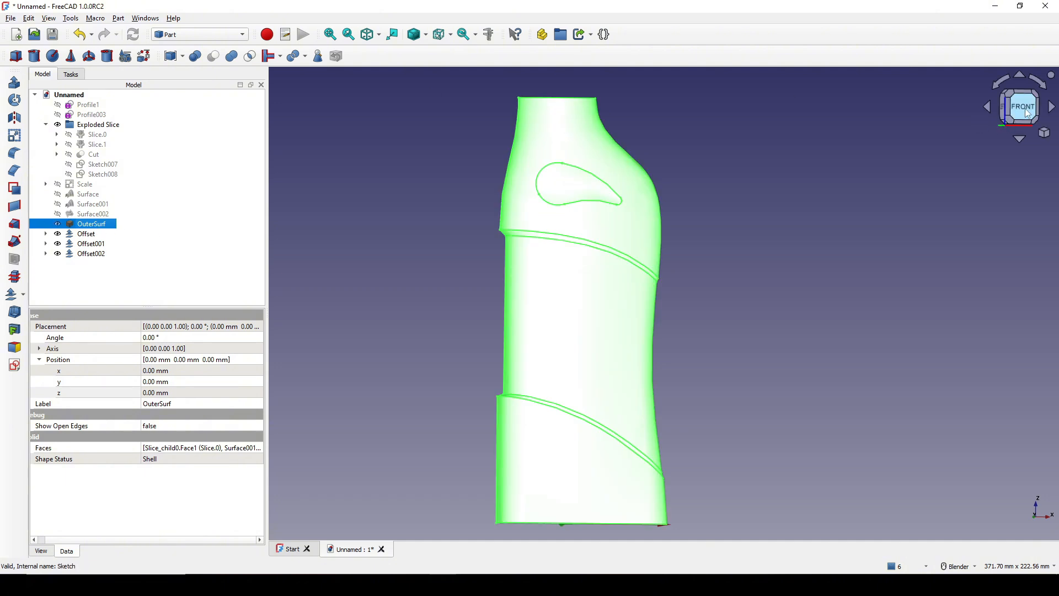
left_click(886, 171)
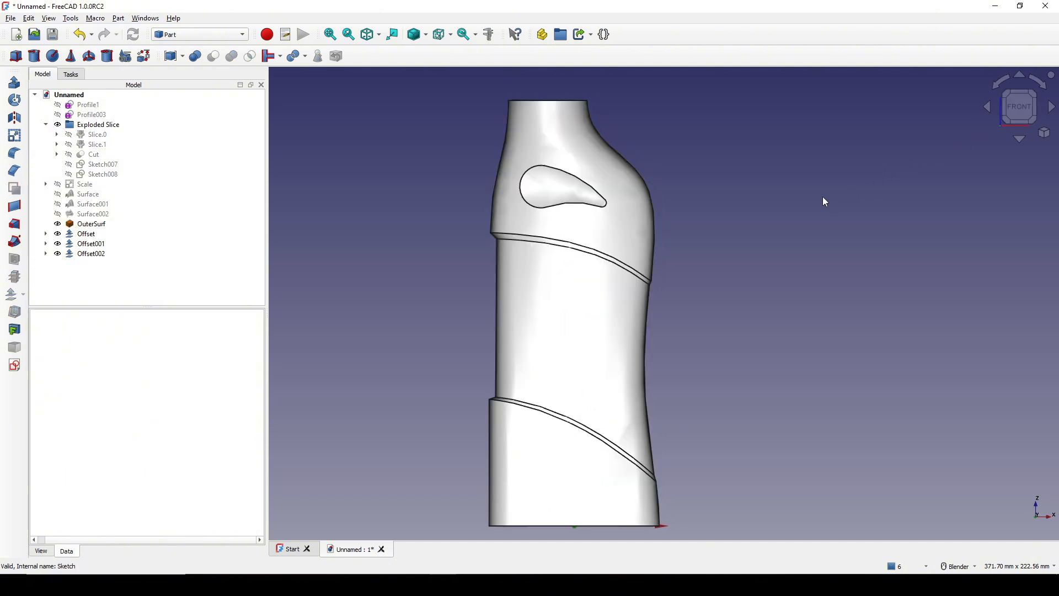
Step: Change the 3D view's display style to Wireframe
left_click(380, 38)
left_click(429, 37)
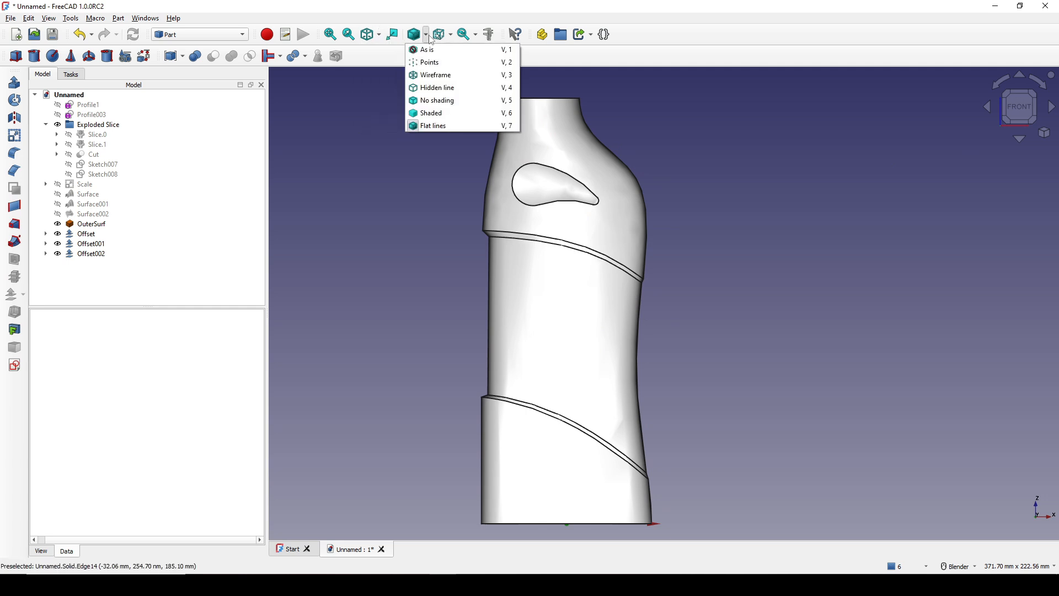
left_click(434, 75)
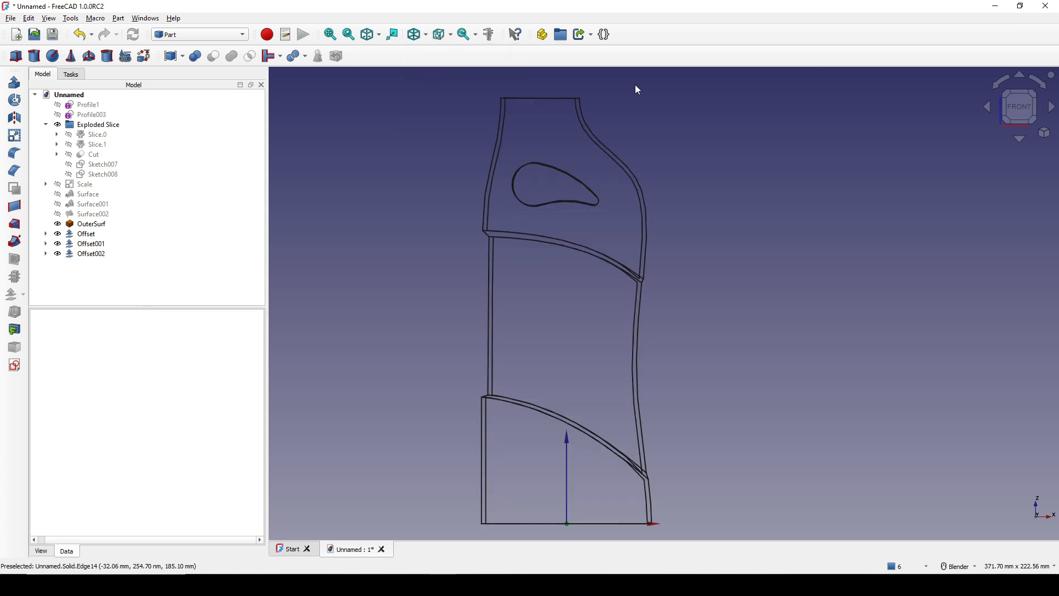
Step: Examine the negative-X end of the neck's top edge in front view, marking the inner offset corner on a temporary screen capture
scroll(624, 182, "up", 3)
middle_click_drag(679, 249, 676, 248, "shift")
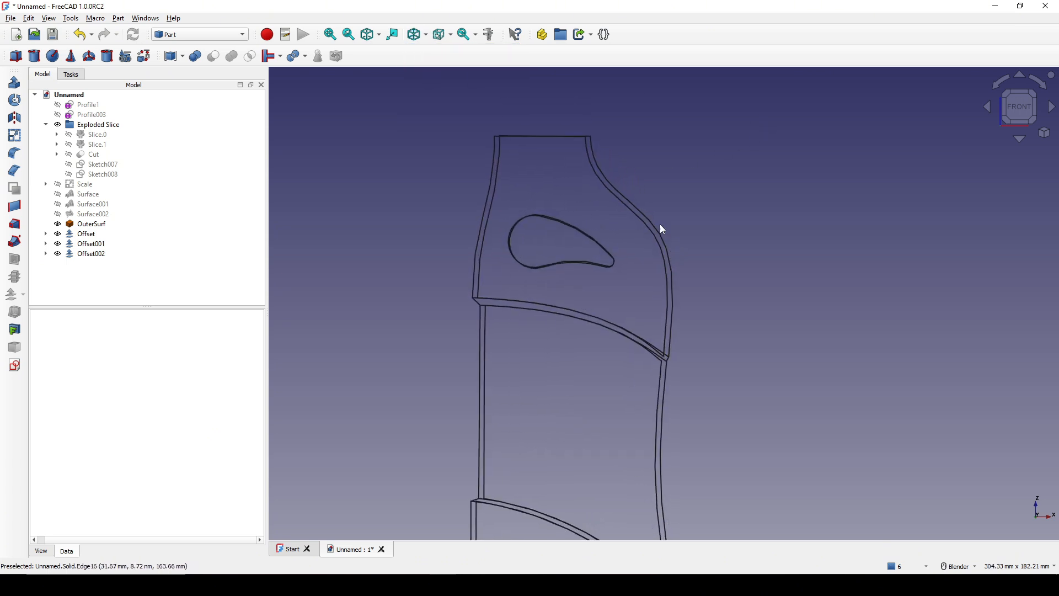
scroll(520, 184, "up", 7)
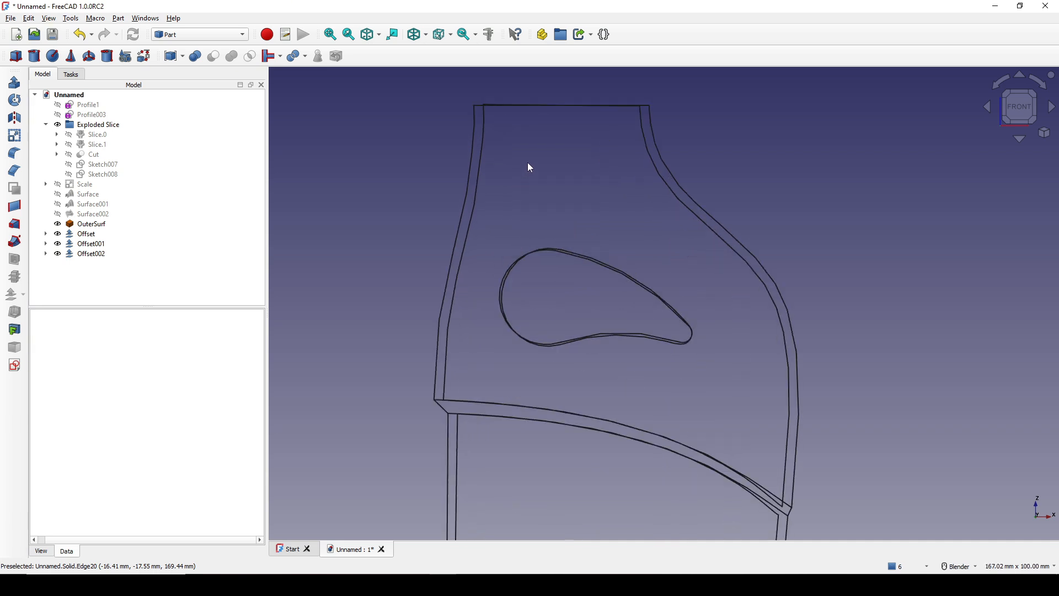
scroll(574, 361, "up", 6)
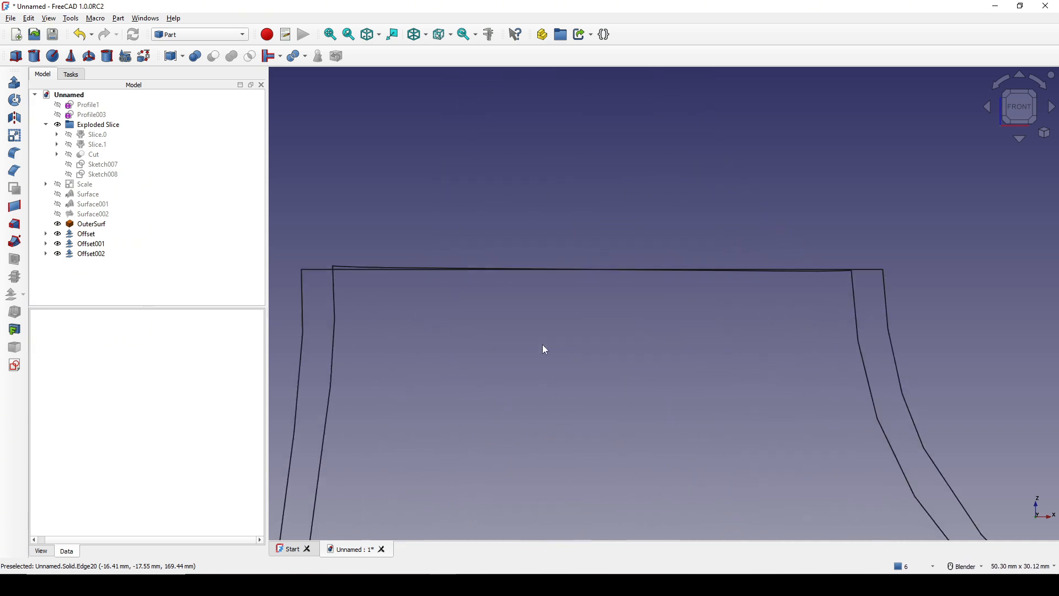
middle_click_drag(574, 315, 664, 339, "shift")
key("Print")
left_click_drag(326, 149, 876, 425)
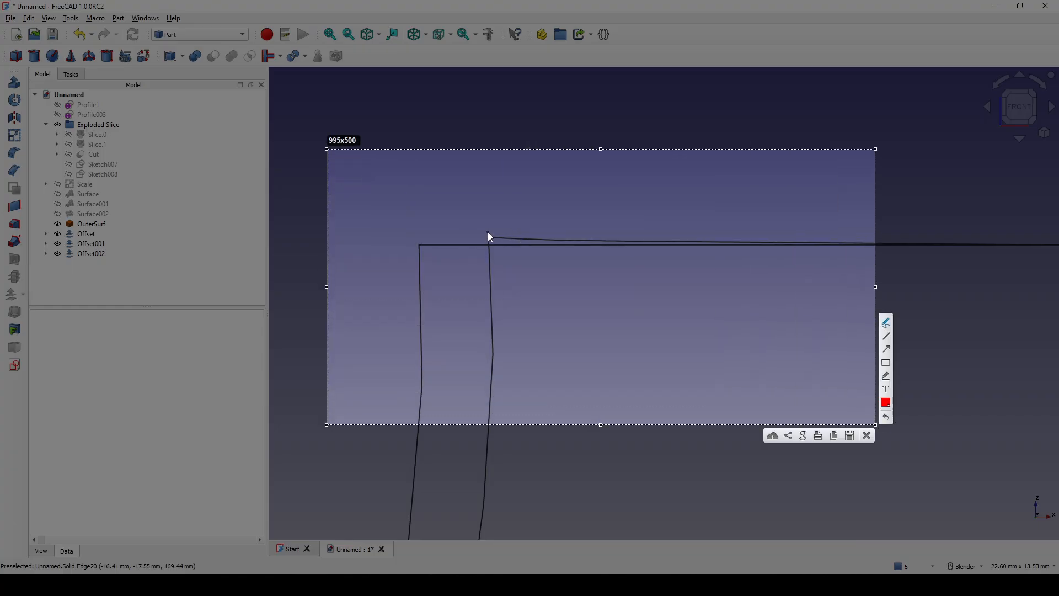
left_click_drag(488, 231, 489, 232)
left_click_drag(489, 245, 489, 232)
left_click(871, 438)
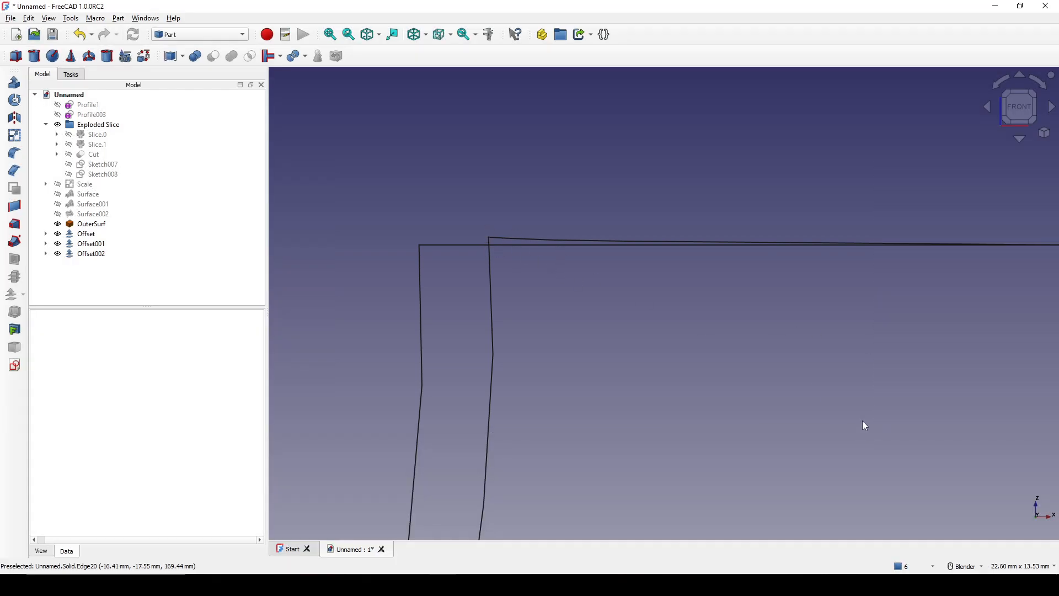
Step: Examine the positive-X end of the neck's top edge, pointing arrows at the inner and outer lines on a temporary screen capture
scroll(862, 420, "down", 5)
middle_click_drag(879, 324, 342, 257, "shift")
scroll(645, 305, "up", 1)
middle_click_drag(562, 297, 677, 304, "shift")
scroll(736, 297, "up", 10)
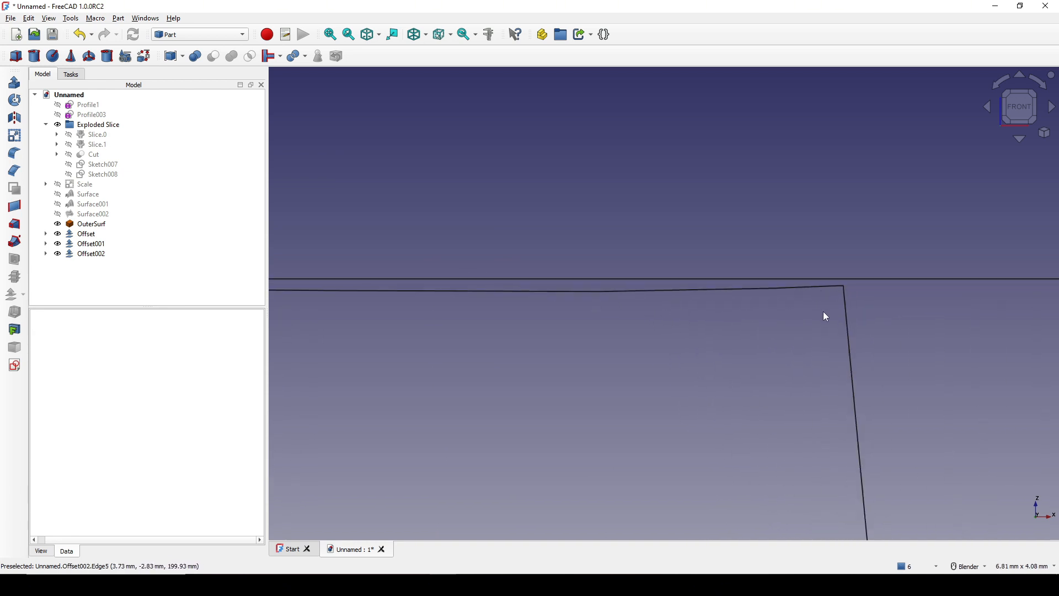
scroll(826, 316, "down", 3)
key("Print")
left_click_drag(423, 184, 971, 411)
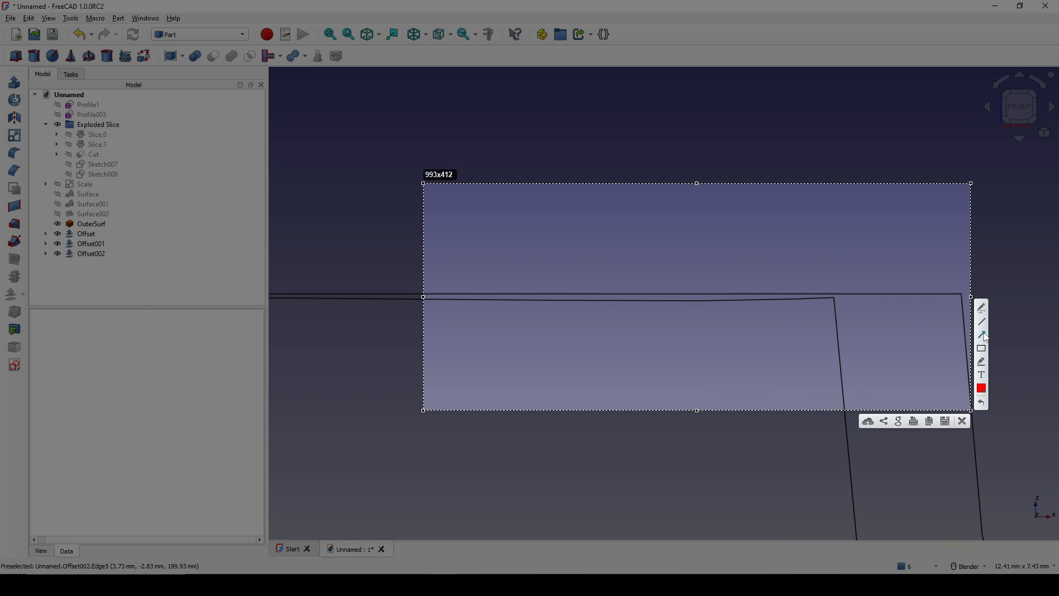
left_click_drag(741, 345, 794, 304)
left_click_drag(914, 196, 889, 291)
left_click(963, 421)
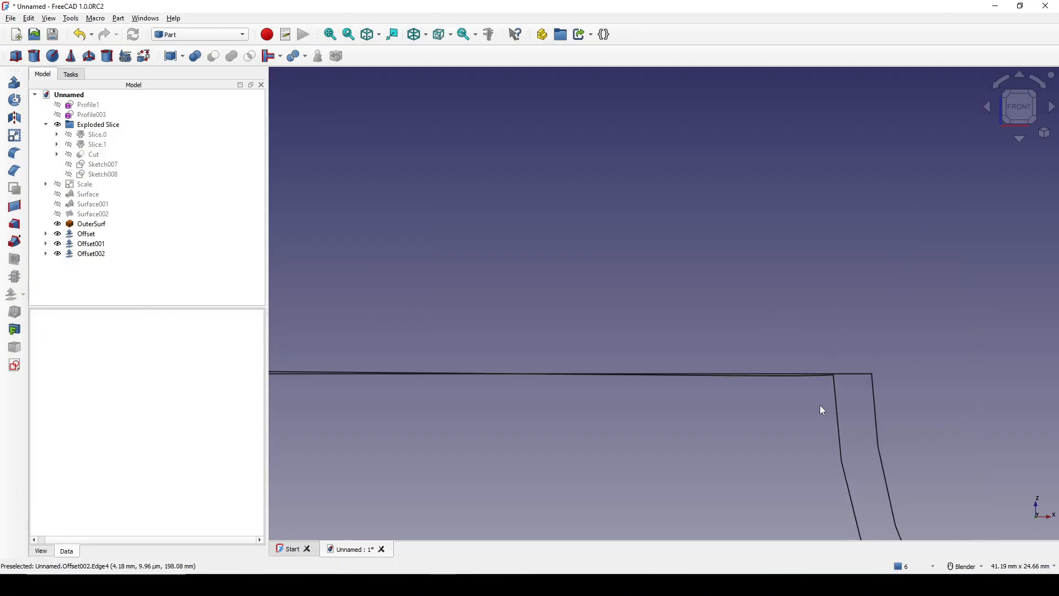
Step: Select Offset, Offset001 and Offset002 in turn to identify the inner surfaces, examining Offset002 around the neck
scroll(820, 405, "down", 5)
scroll(752, 268, "up", 3)
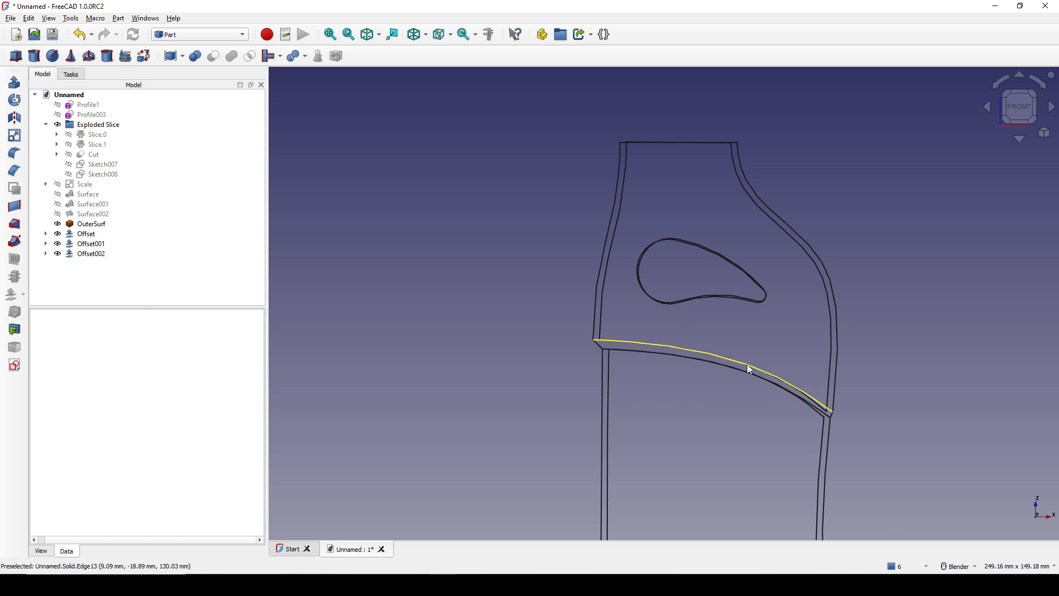
left_click(84, 234)
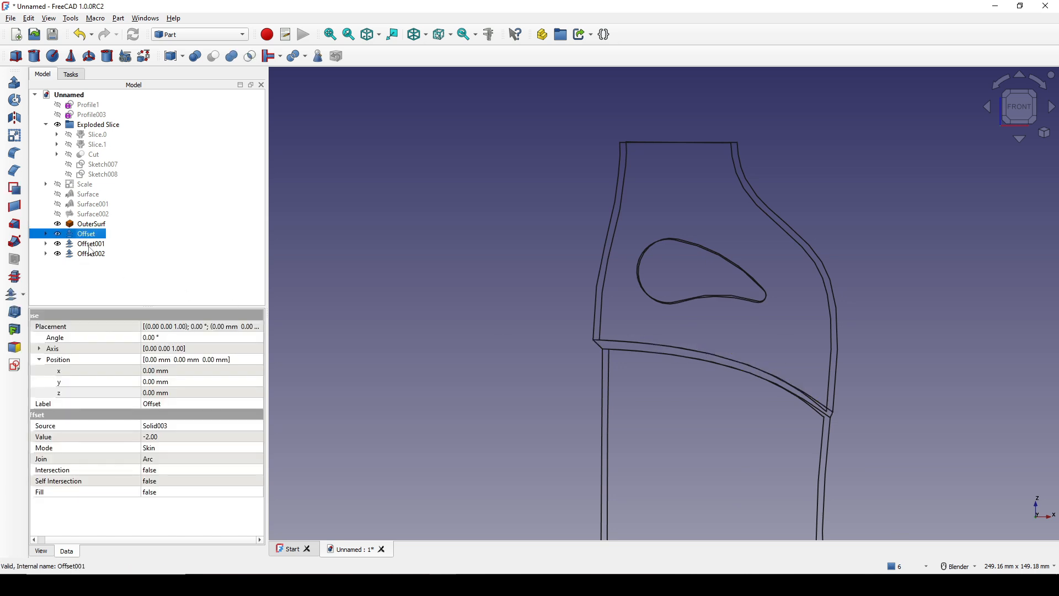
left_click(88, 246)
left_click(95, 258)
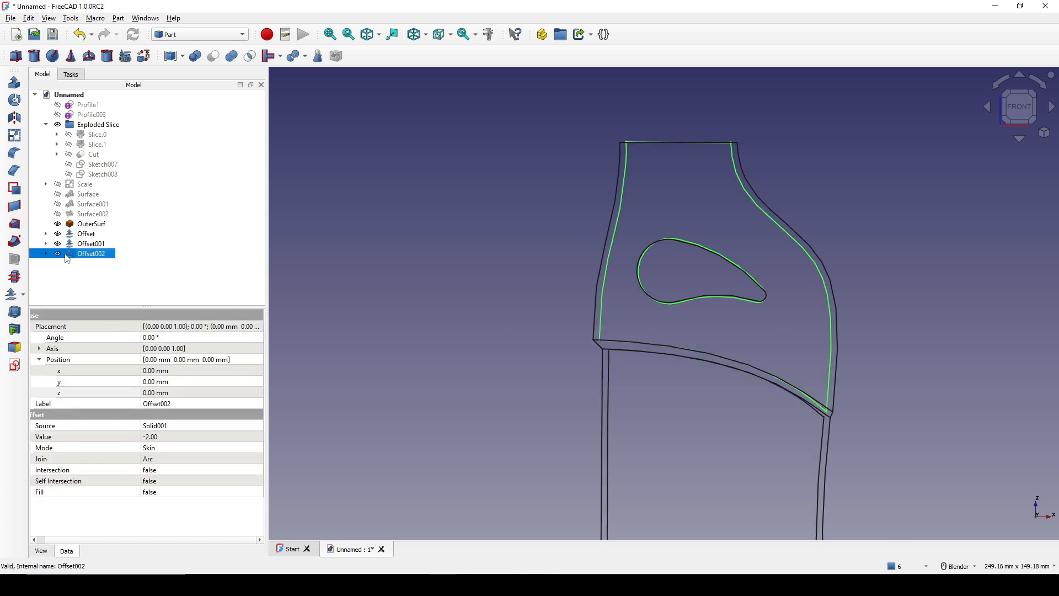
scroll(739, 173, "up", 3)
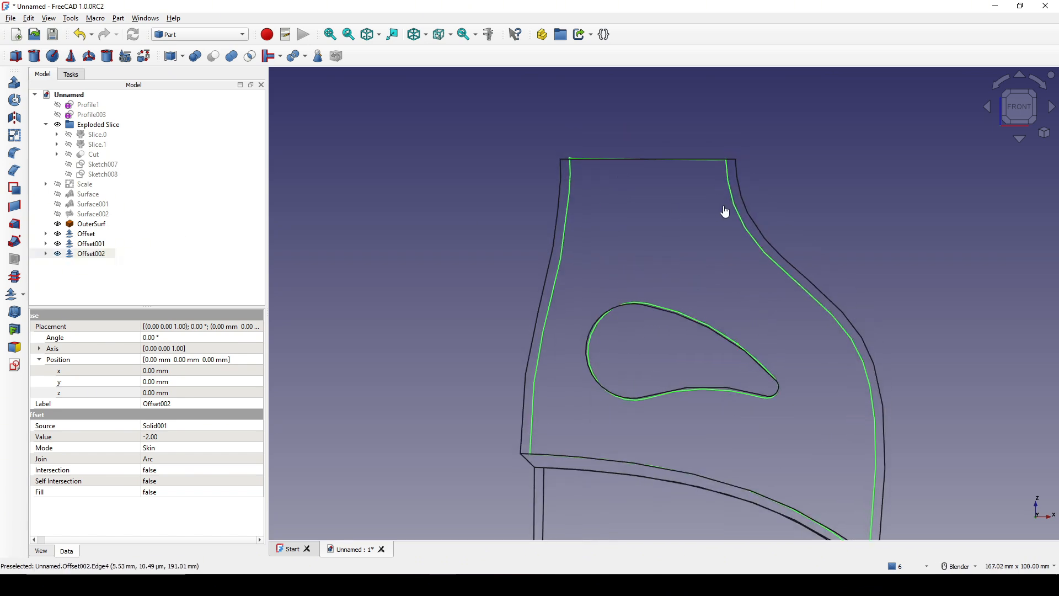
Step: Illustrate extending and trimming the neck on a temporary screen capture with an upward arrow and a rectangle above the top edge
key("Print")
mouse_move(360, 107)
left_mouse_down()
mouse_move(827, 366)
mouse_move(1021, 546)
left_mouse_up()
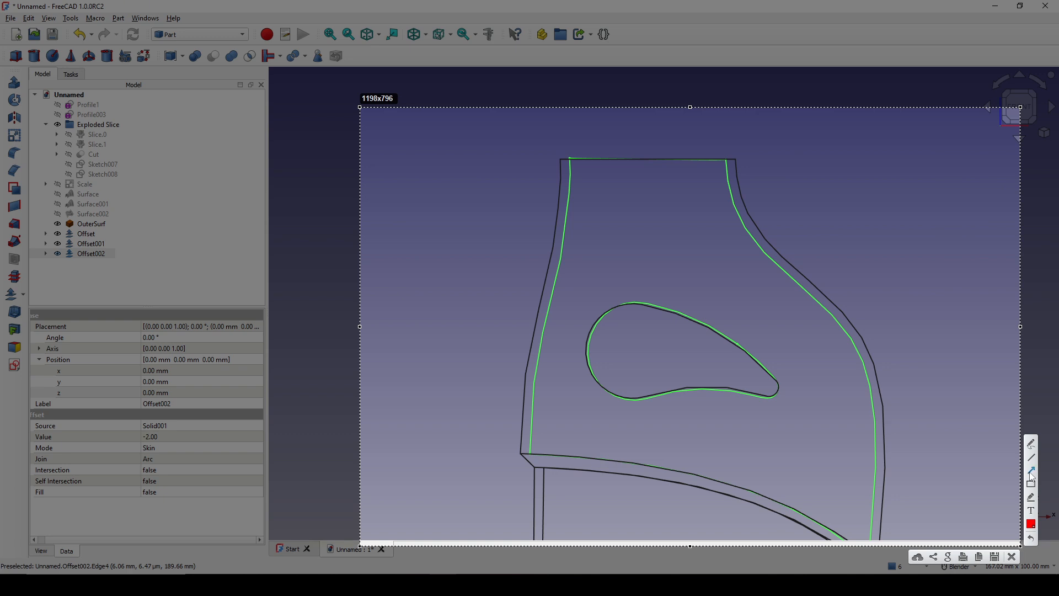
mouse_move(553, 208)
left_mouse_down()
mouse_move(538, 148)
mouse_move(550, 133)
left_mouse_up()
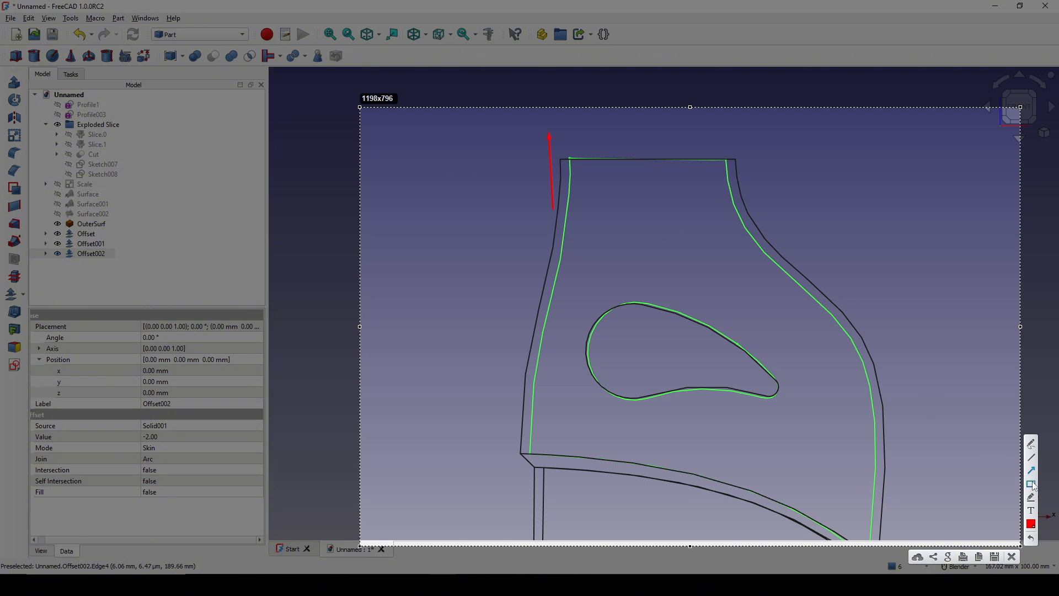
mouse_move(455, 76)
left_mouse_down()
mouse_move(480, 95)
mouse_move(714, 150)
mouse_move(807, 159)
left_mouse_up()
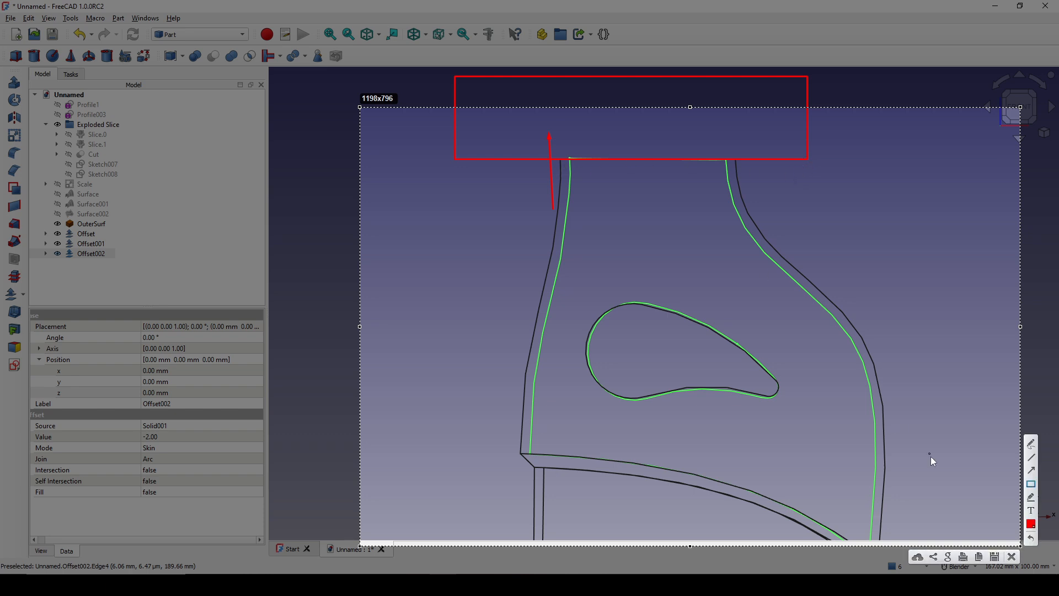
left_click(1012, 557)
Step: Examine the bottle's base in front view, marking its bottom edge with a rectangle and a handwritten "2mm" on a temporary capture
scroll(716, 366, "down", 8)
mouse_move(738, 328)
middle_mouse_down("shift")
mouse_move(712, 189)
mouse_move(717, 307)
mouse_move(720, 199)
middle_mouse_up("shift")
scroll(718, 273, "up", 2)
scroll(723, 313, "up", 2)
scroll(720, 200, "up", 2)
left_click(794, 299)
scroll(724, 333, "up", 2)
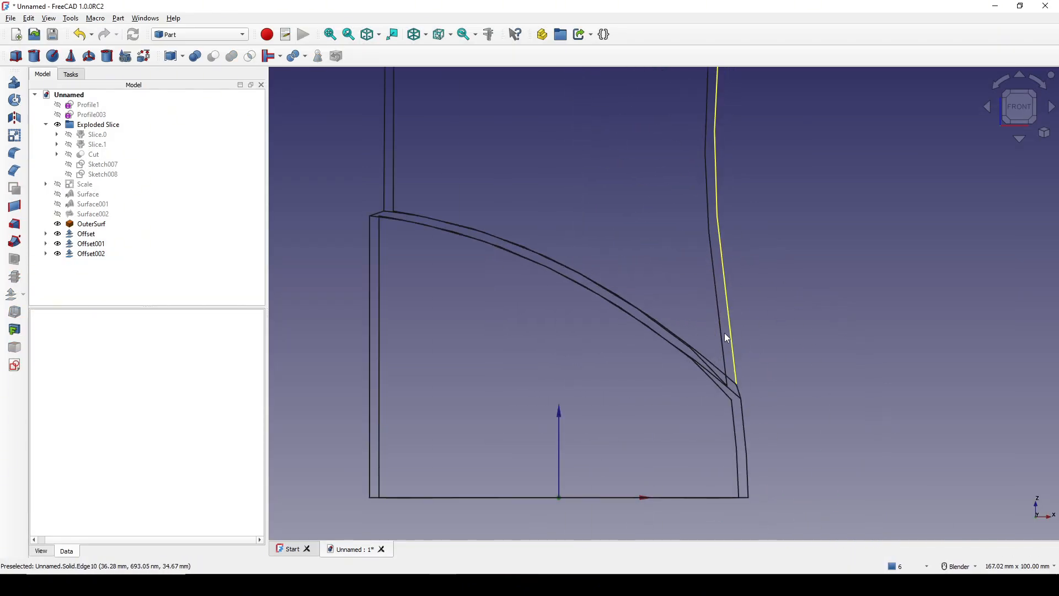
middle_click_drag(725, 332, 786, 237, "shift")
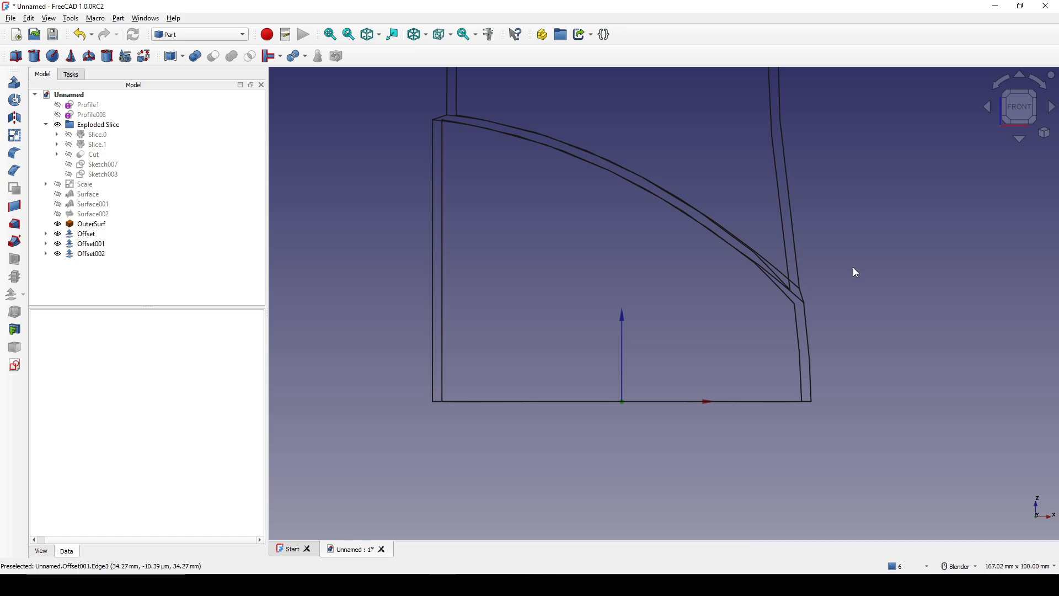
key("Print")
left_click_drag(259, 180, 912, 511)
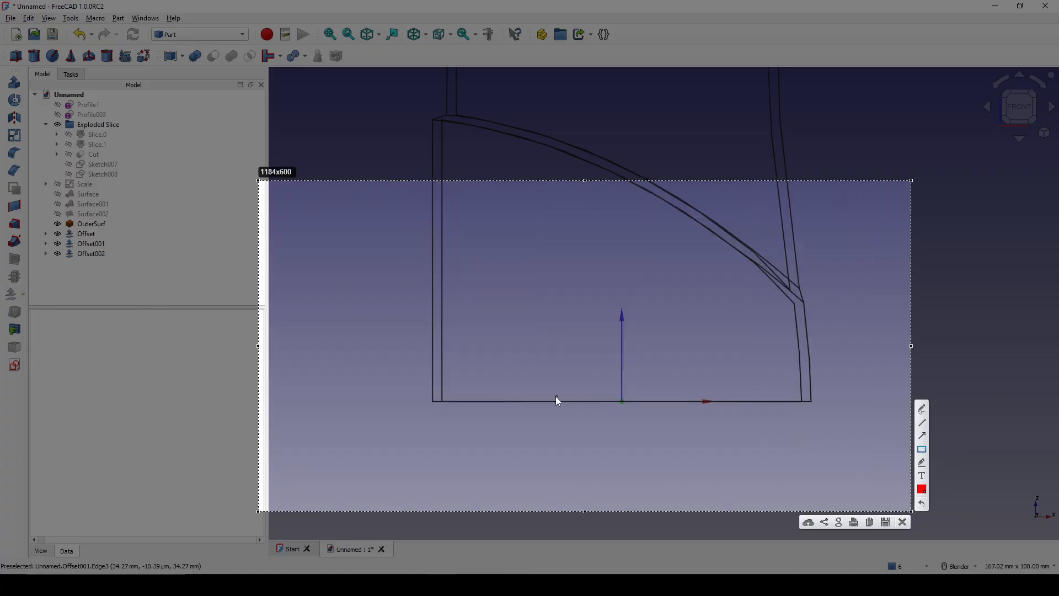
mouse_move(388, 445)
left_mouse_down()
mouse_move(713, 414)
mouse_move(828, 390)
left_mouse_up()
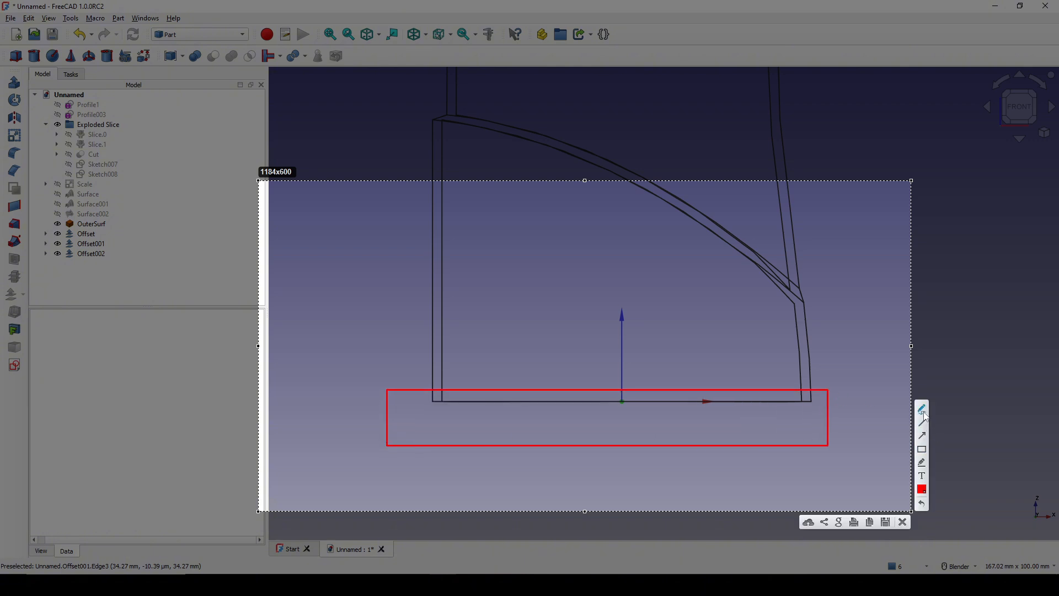
left_click_drag(508, 422, 512, 431)
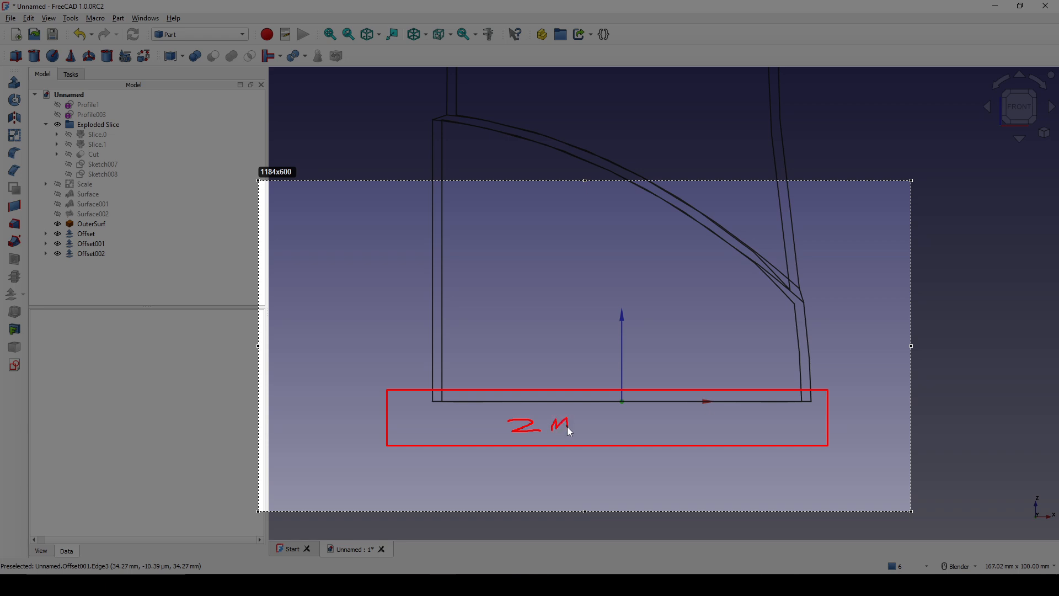
mouse_move(582, 427)
left_mouse_down()
mouse_move(583, 418)
mouse_move(614, 424)
left_mouse_up()
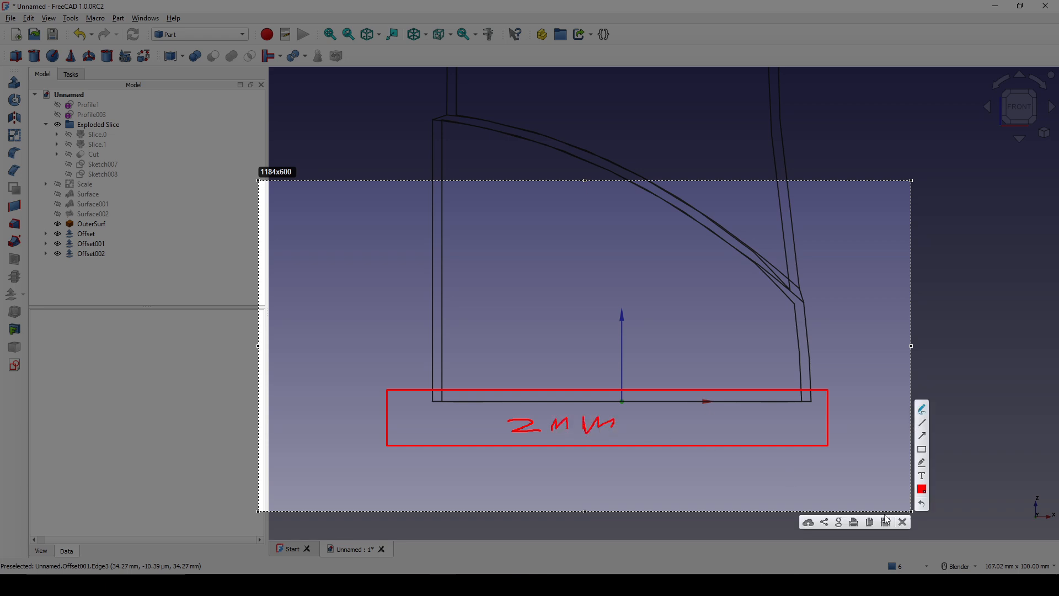
left_click(903, 523)
Step: Examine the bottom corner at the origin in right view, where the outer and offset edges meet the symmetry plane
scroll(730, 398, "down", 8)
middle_click_drag(774, 365, 551, 388)
middle_click_drag(740, 319, 652, 300)
left_click(1025, 113)
scroll(723, 333, "up", 3)
scroll(615, 331, "up", 6)
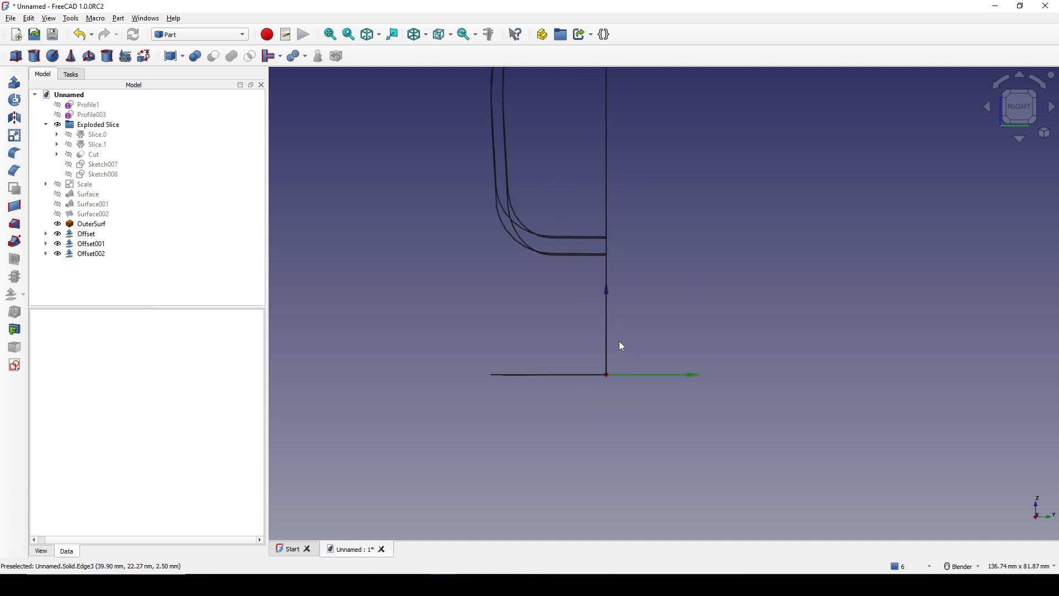
scroll(621, 347, "up", 10)
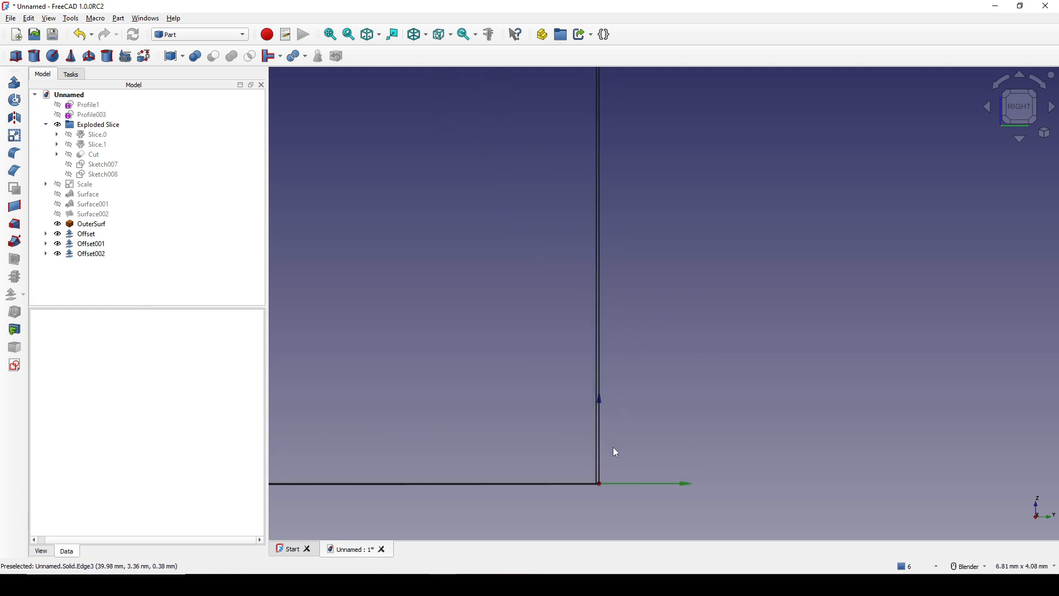
scroll(613, 452, "up", 7)
middle_click_drag(594, 467, 665, 413, "shift")
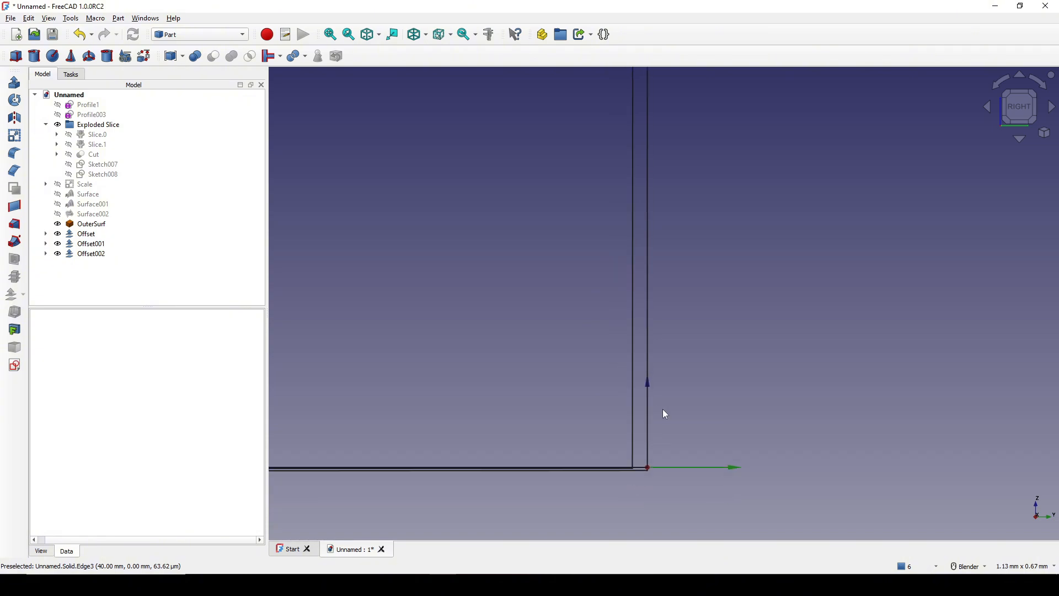
Step: Illustrate the symmetry-plane gap on a temporary screen capture with a rectangle around the corner edges and a handwritten "0,1 mm" note
key("Print")
left_click_drag(397, 253, 791, 514)
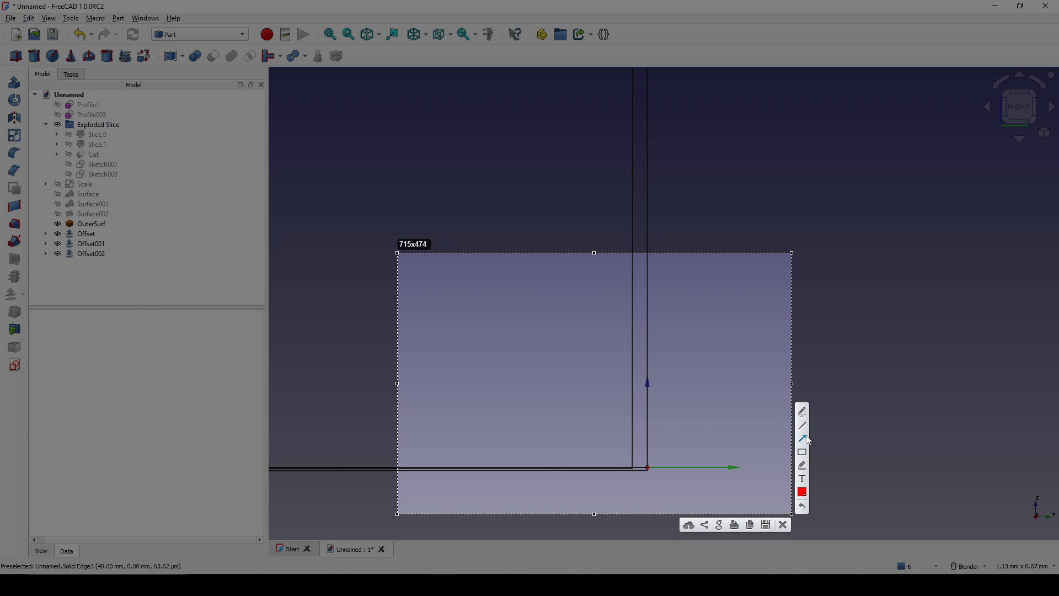
left_click(803, 452)
mouse_move(596, 274)
left_mouse_down()
mouse_move(697, 432)
mouse_move(712, 488)
left_mouse_up()
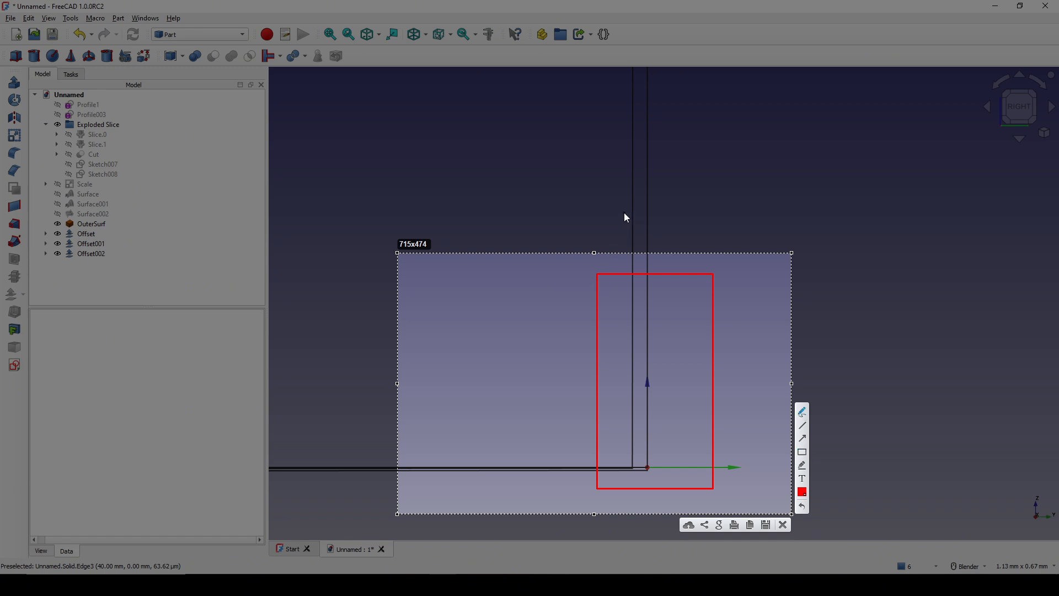
mouse_move(626, 205)
left_mouse_down()
mouse_move(594, 210)
mouse_move(629, 212)
mouse_move(634, 243)
mouse_move(749, 228)
left_mouse_up()
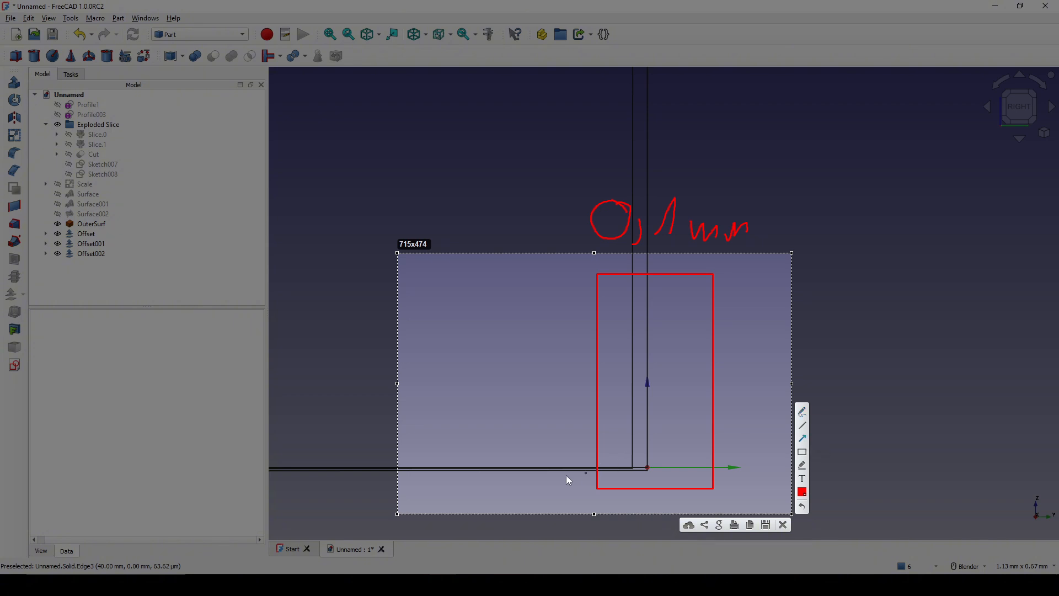
left_click_drag(508, 492, 734, 494)
left_click_drag(651, 465, 654, 469)
left_click(783, 525)
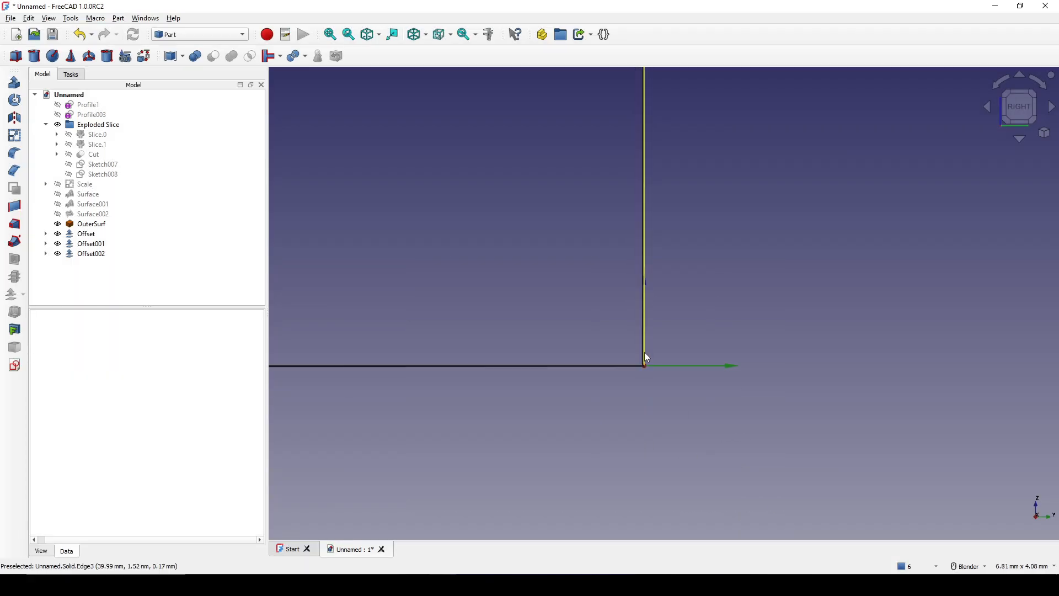
scroll(667, 300, "down", 2)
middle_click_drag(674, 402, 714, 340)
scroll(651, 348, "down", 2)
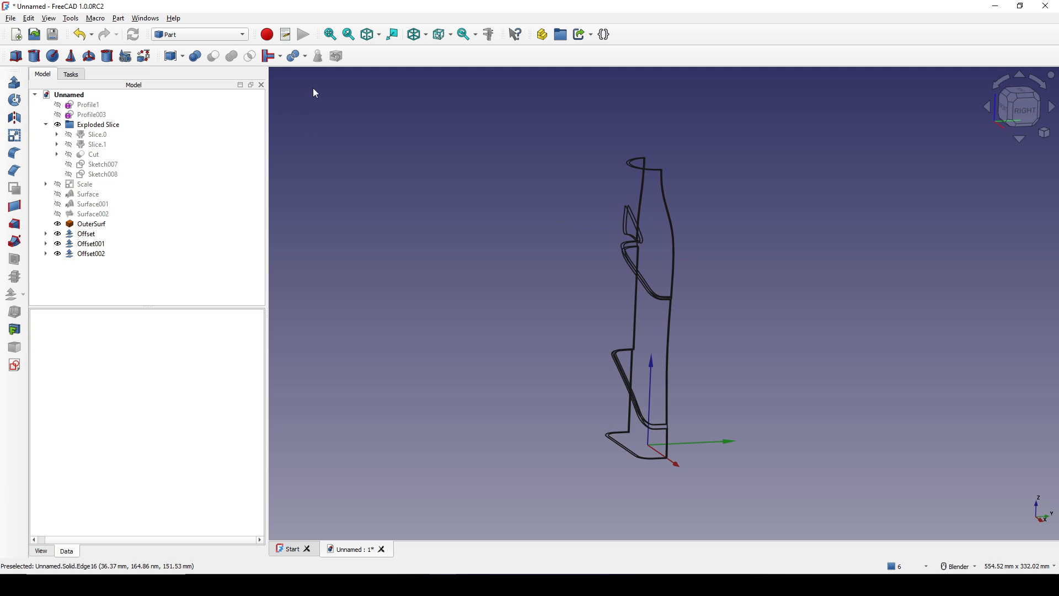
Step: Display the bottle with flat lines in front view and hide OuterSurf so only the offset surfaces show
left_click(427, 36)
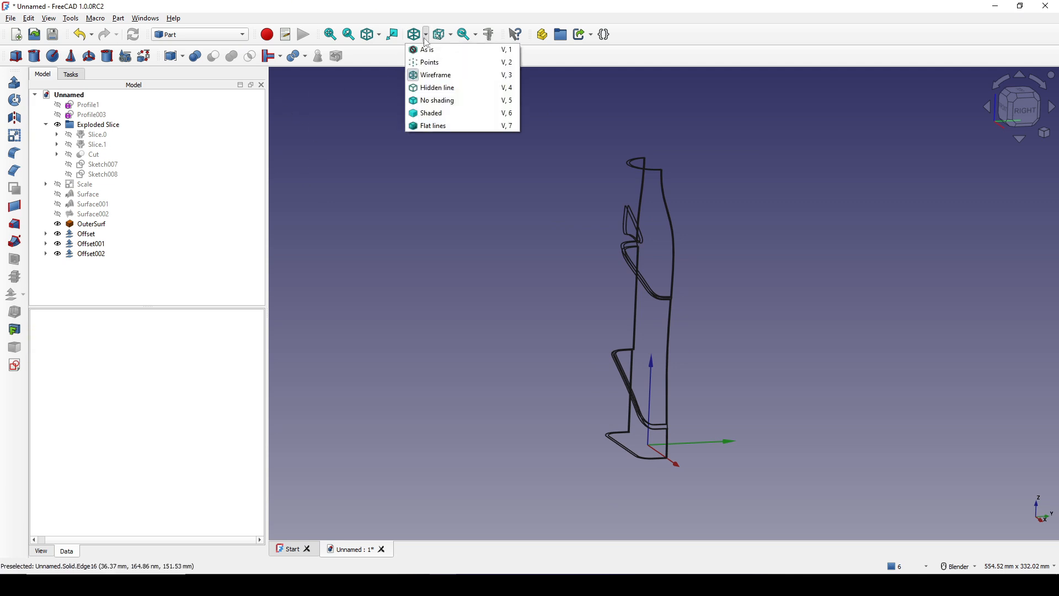
left_click(416, 125)
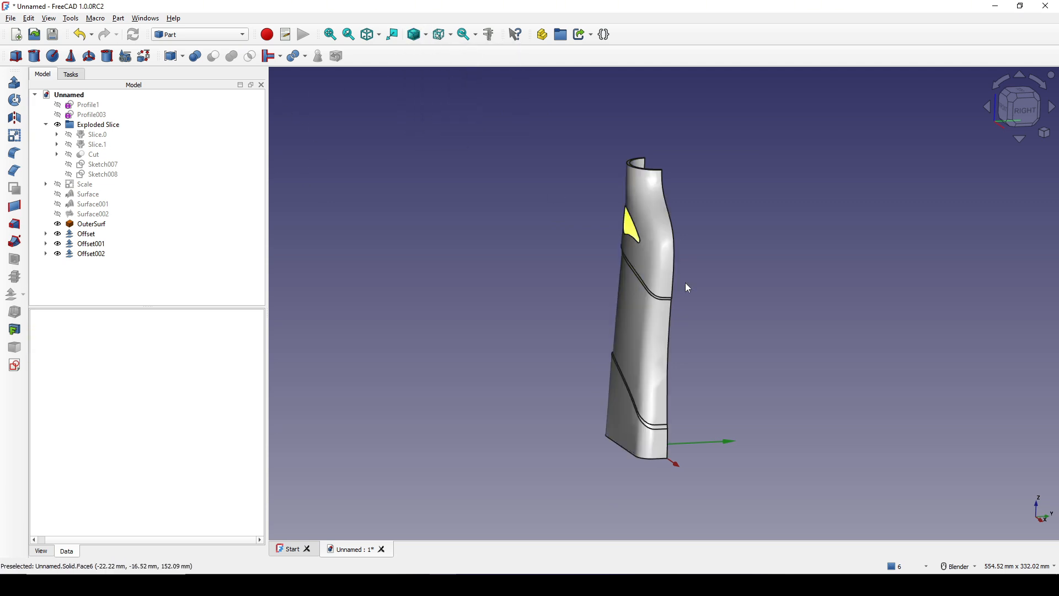
middle_click_drag(686, 282, 789, 287)
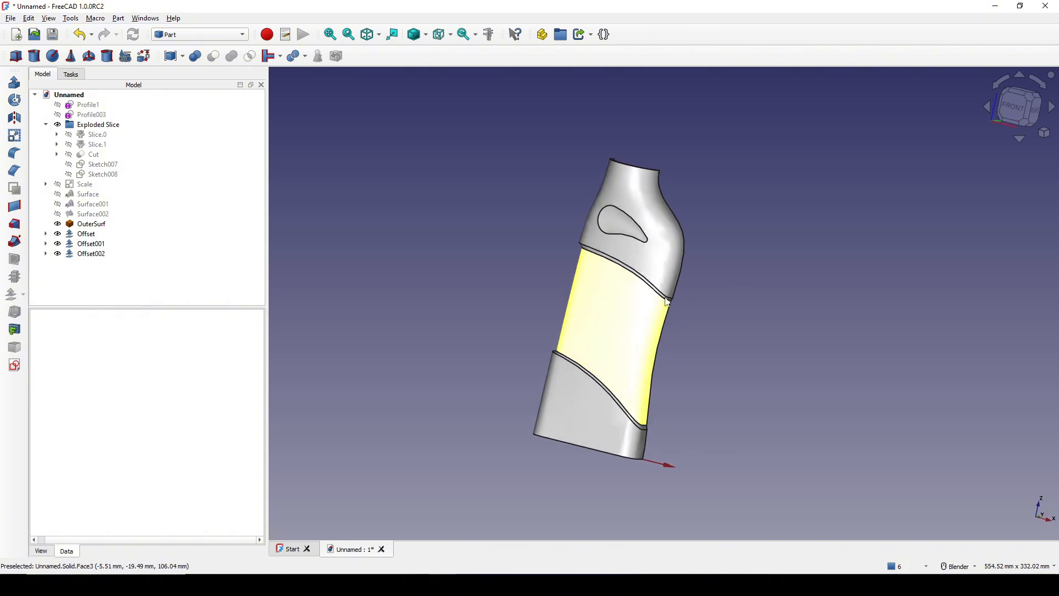
left_click(1016, 113)
scroll(666, 247, "up", 3)
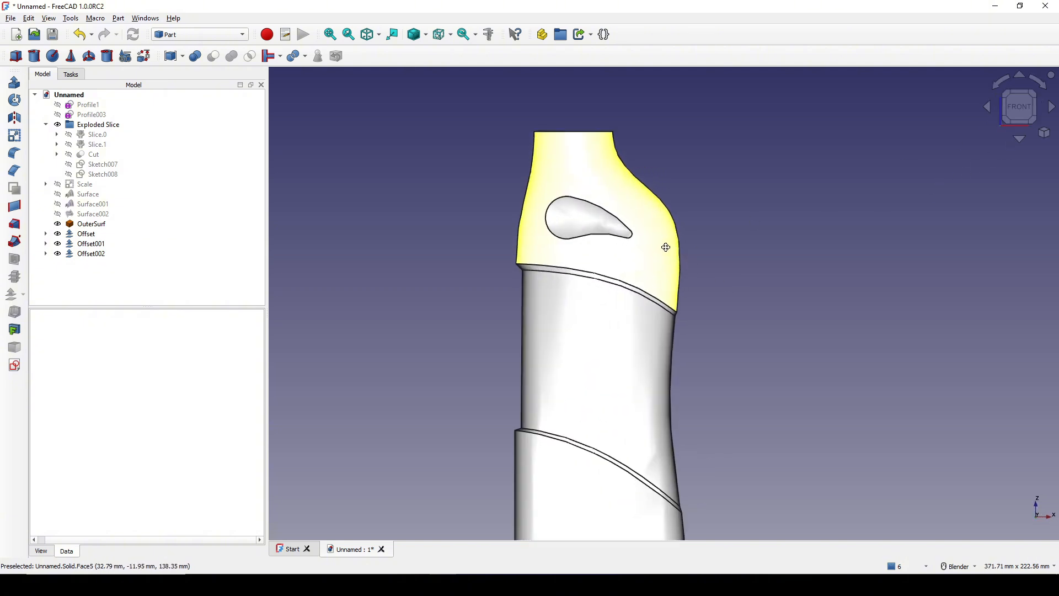
middle_click_drag(666, 247, 658, 198, "shift")
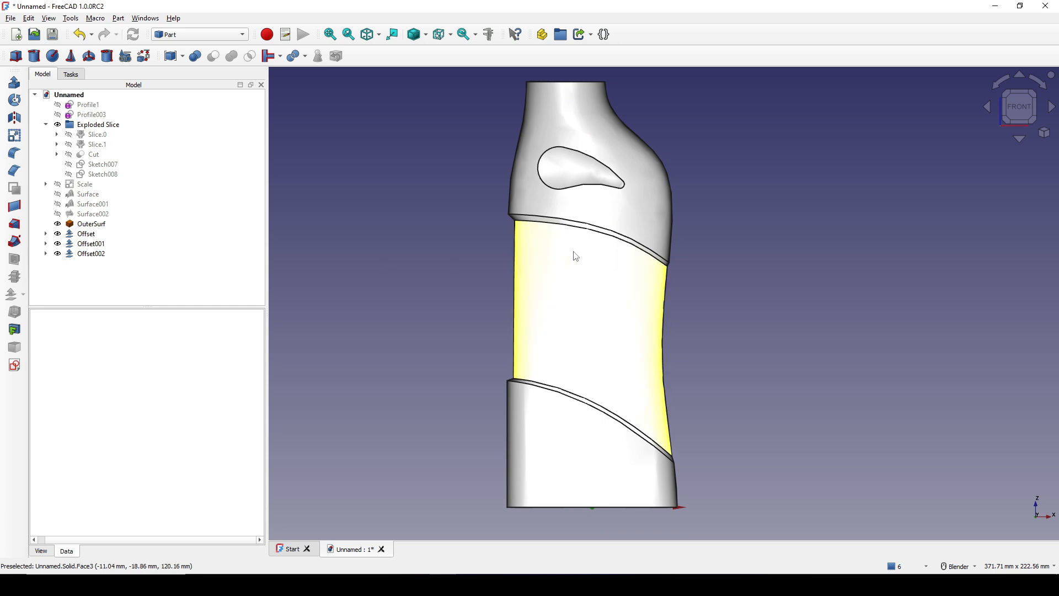
left_click(88, 225)
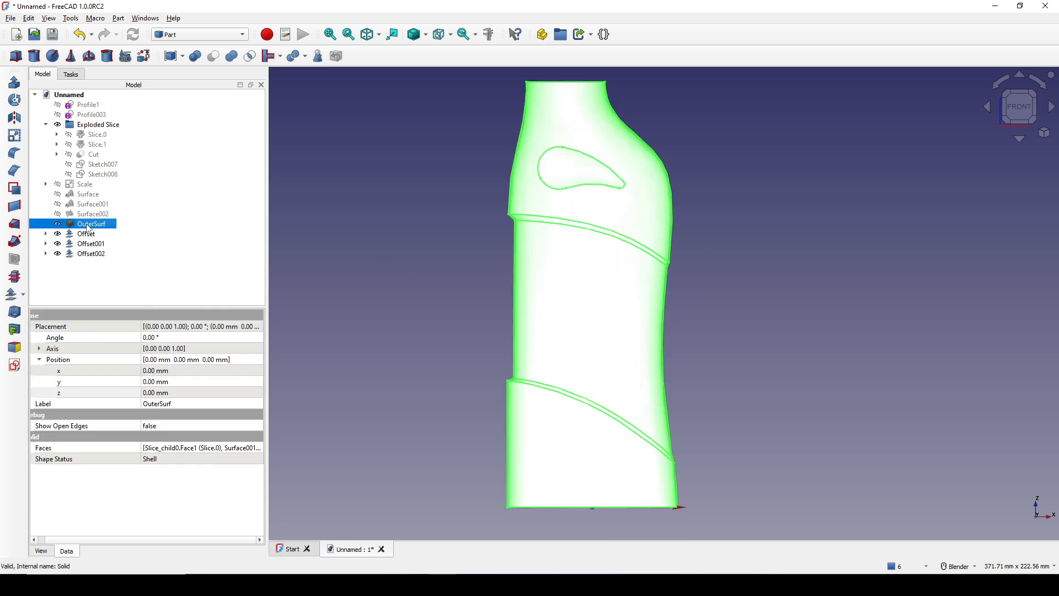
key("space")
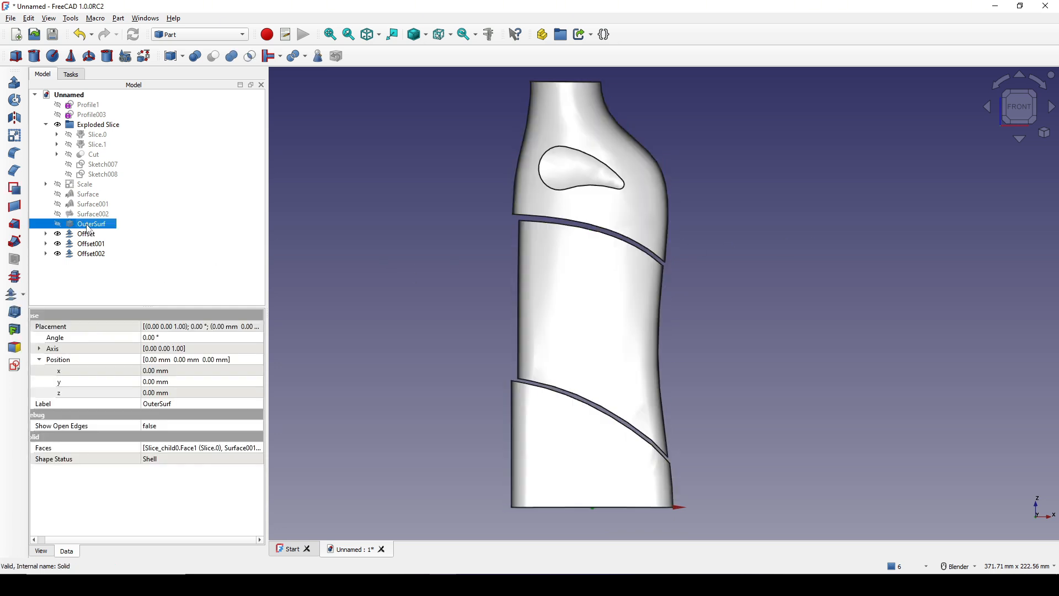
Step: Set the z position of Offset002, the neck offset surface, to 0.2 mm
left_click(89, 255)
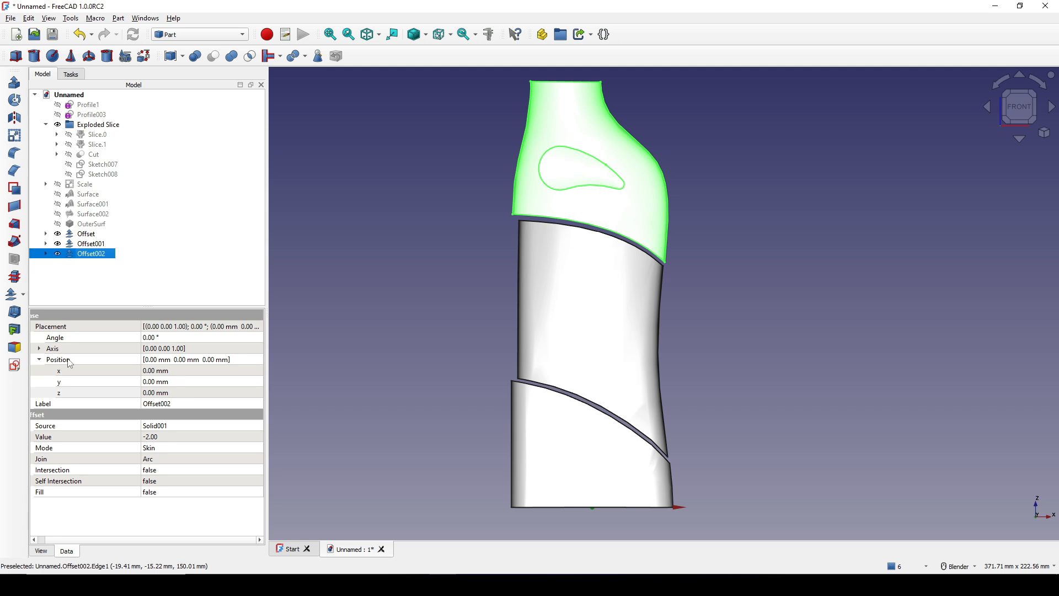
left_click(65, 394)
left_click(157, 395)
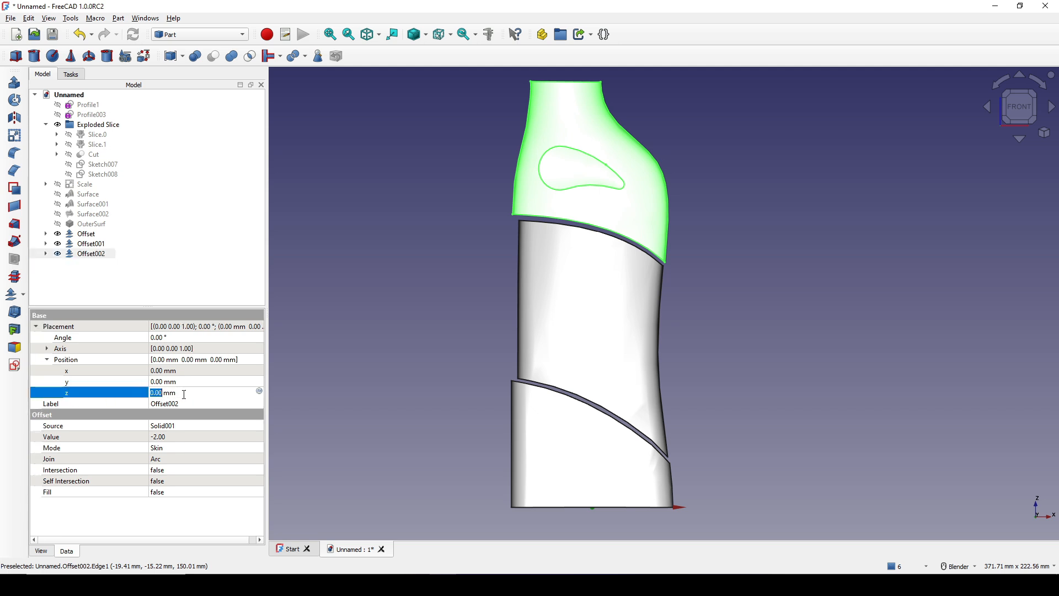
type("0")
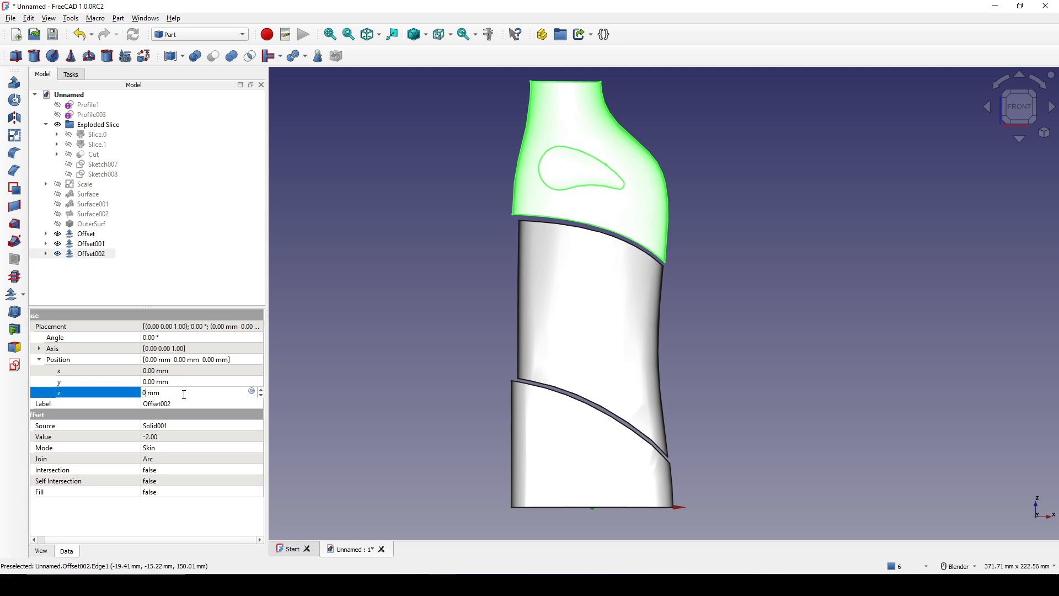
type(".2")
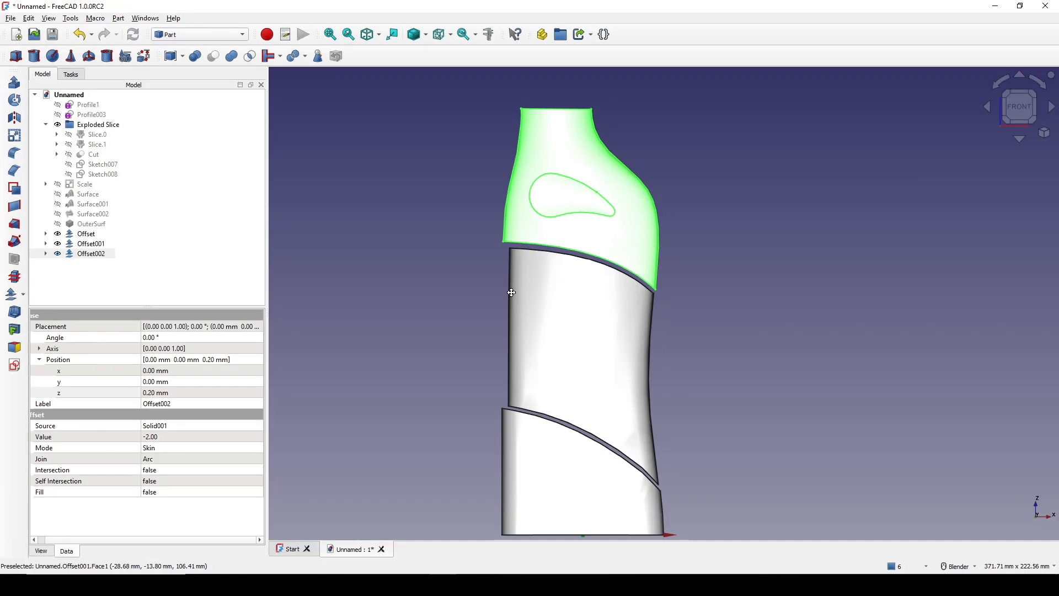
scroll(575, 260, "up", 3)
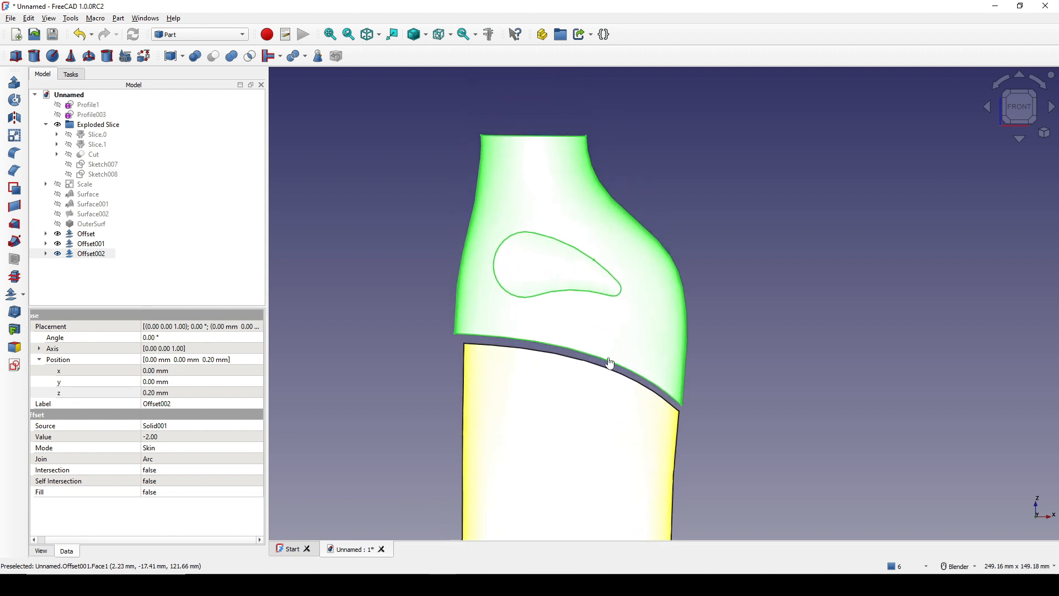
left_click(707, 277)
Step: Show OuterSurf together with the offset surfaces and display the model as wireframe
scroll(519, 278, "down", 4)
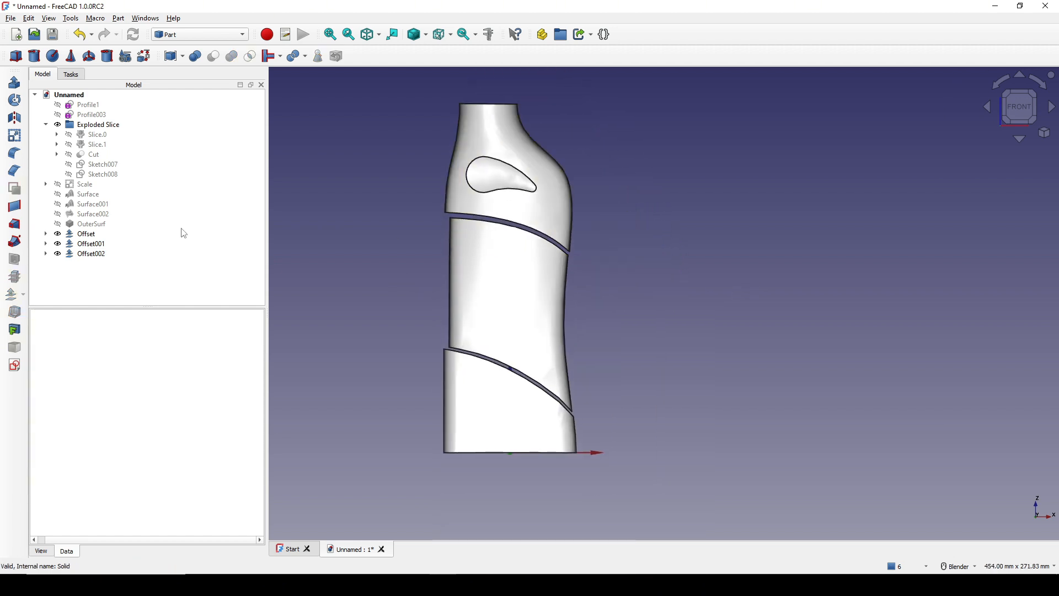
left_click(92, 224)
key("space")
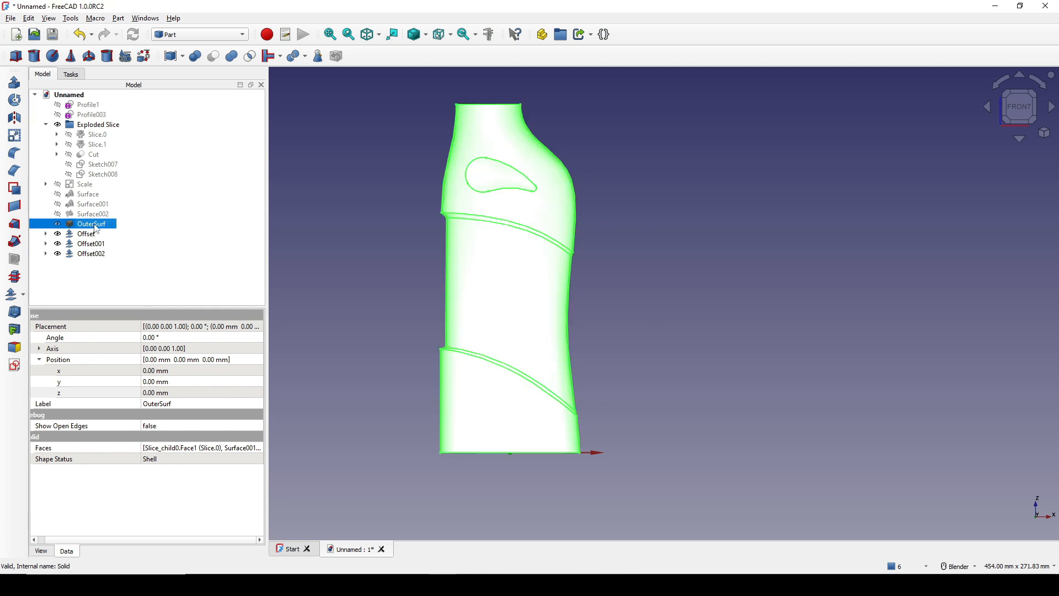
scroll(437, 107, "up", 1)
left_click(427, 37)
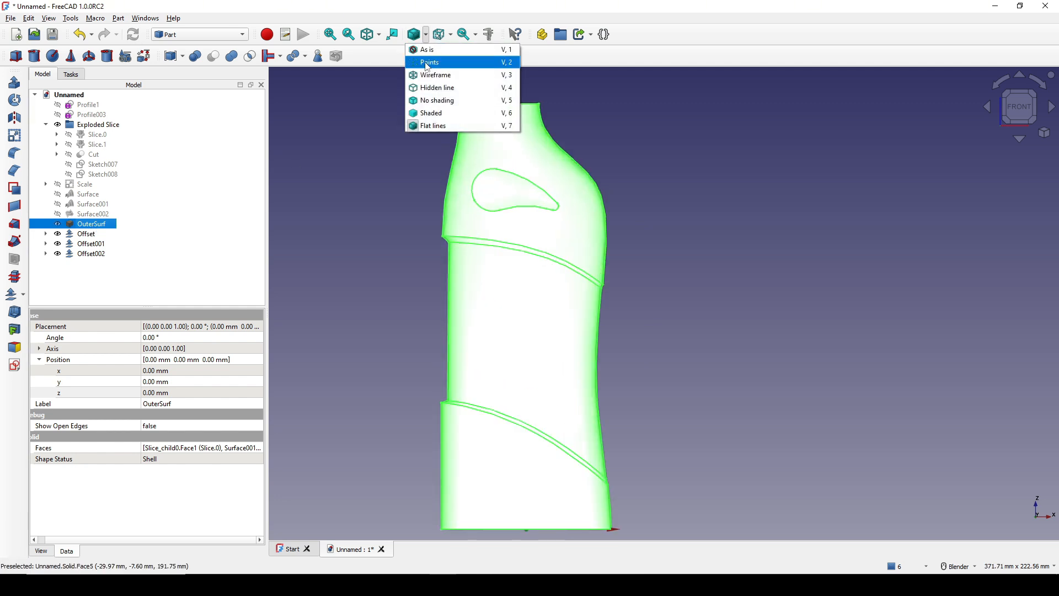
left_click(427, 75)
Step: Examine the neck's top edge up close, comparing Offset002's upper edge with OuterSurf's from one corner to the other
scroll(500, 107, "up", 4)
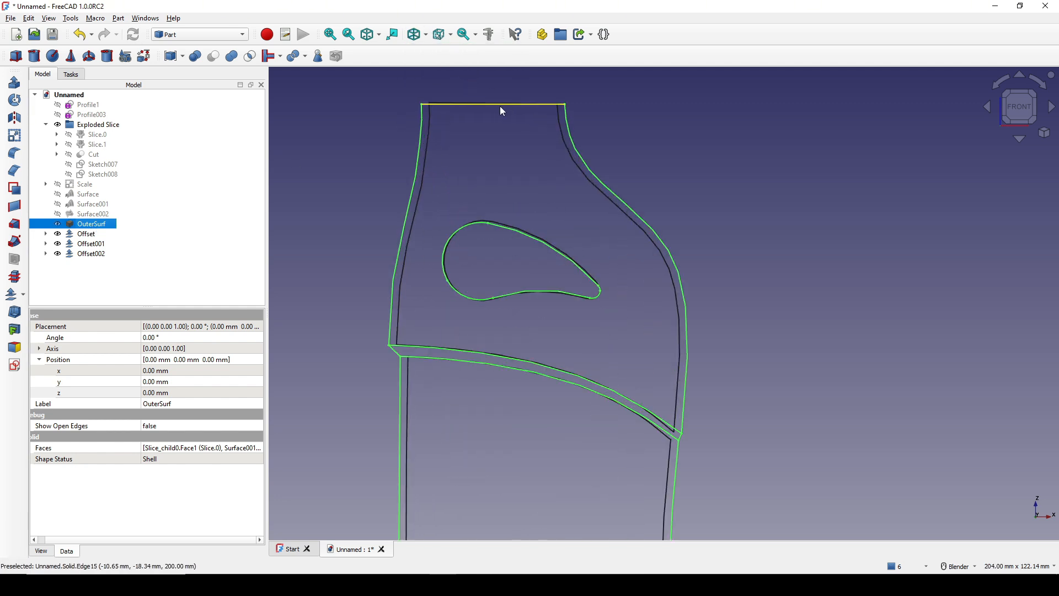
middle_click_drag(484, 110, 551, 263, "shift")
scroll(551, 263, "up", 5)
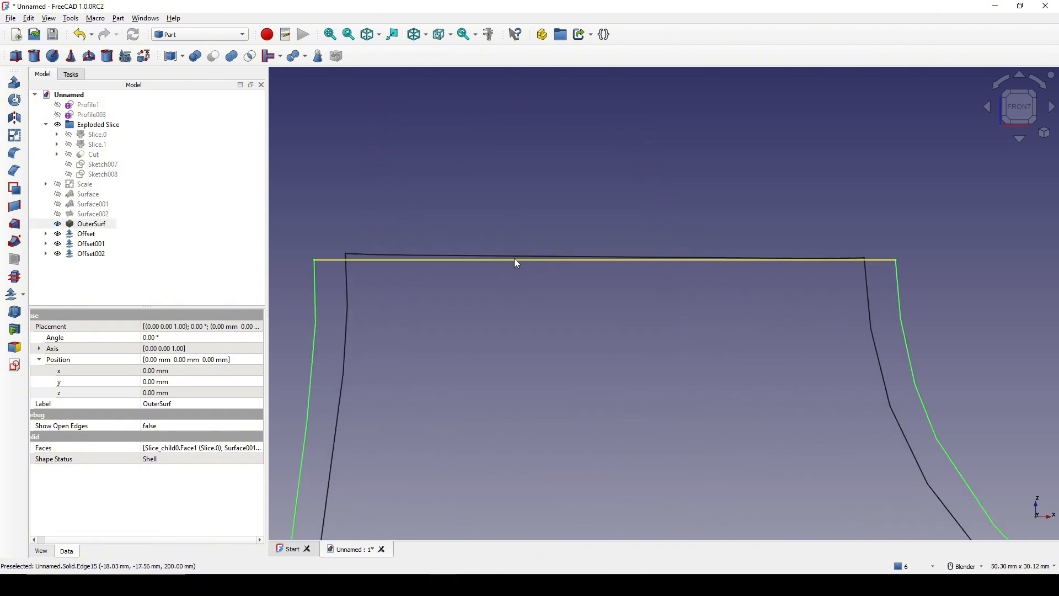
scroll(423, 252, "up", 2)
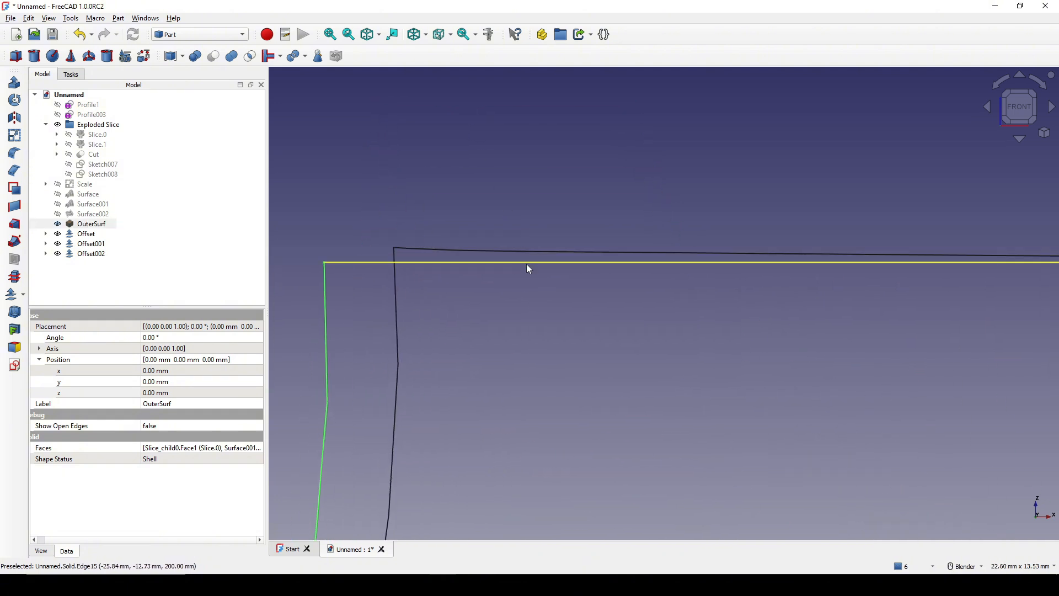
scroll(638, 301, "down", 4)
middle_click_drag(759, 305, 573, 286, "shift")
scroll(670, 299, "up", 2)
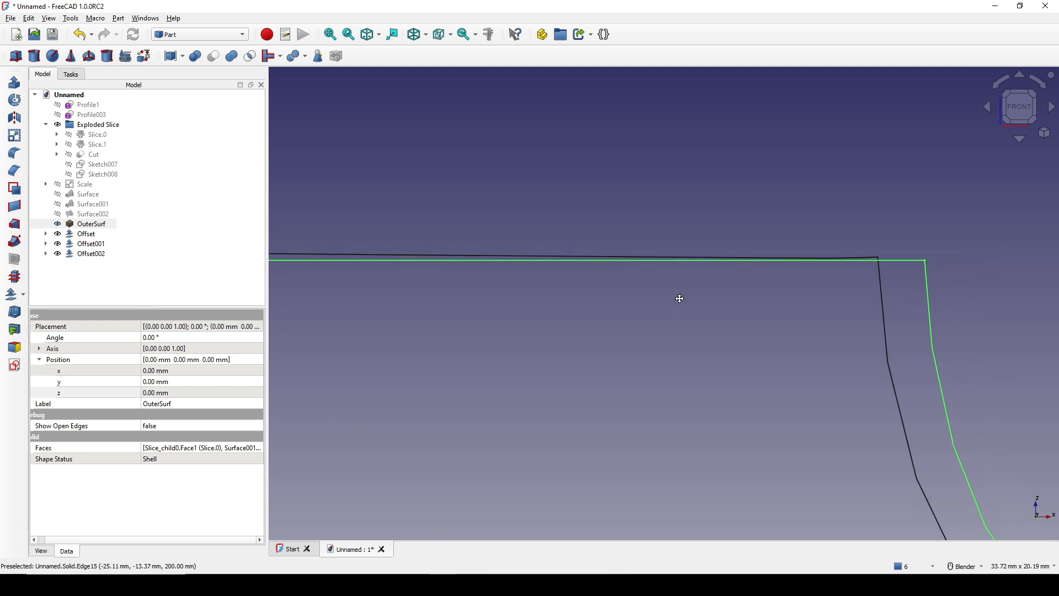
scroll(730, 284, "up", 3)
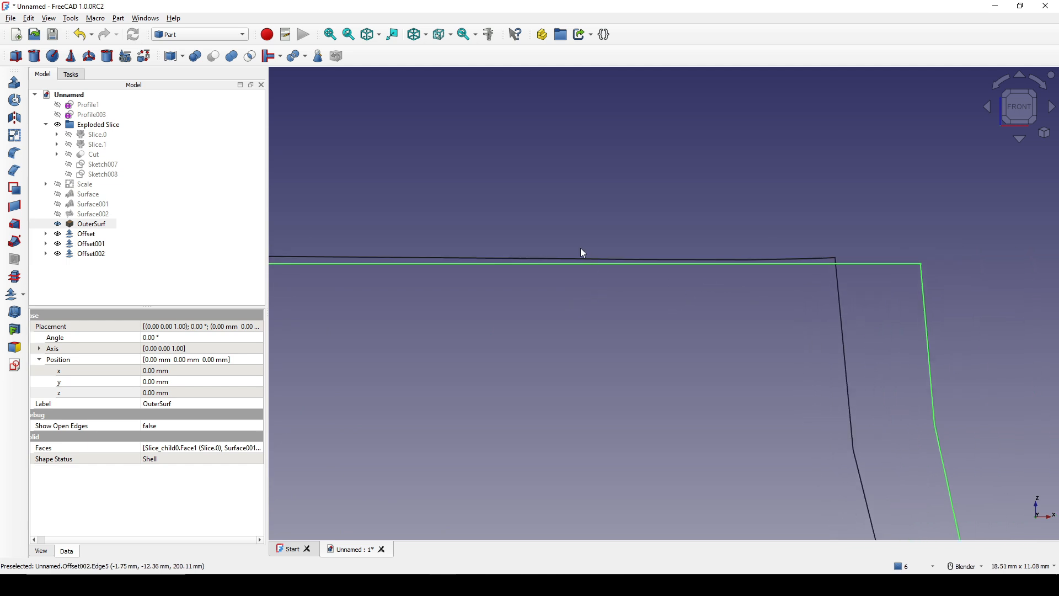
scroll(858, 264, "up", 4)
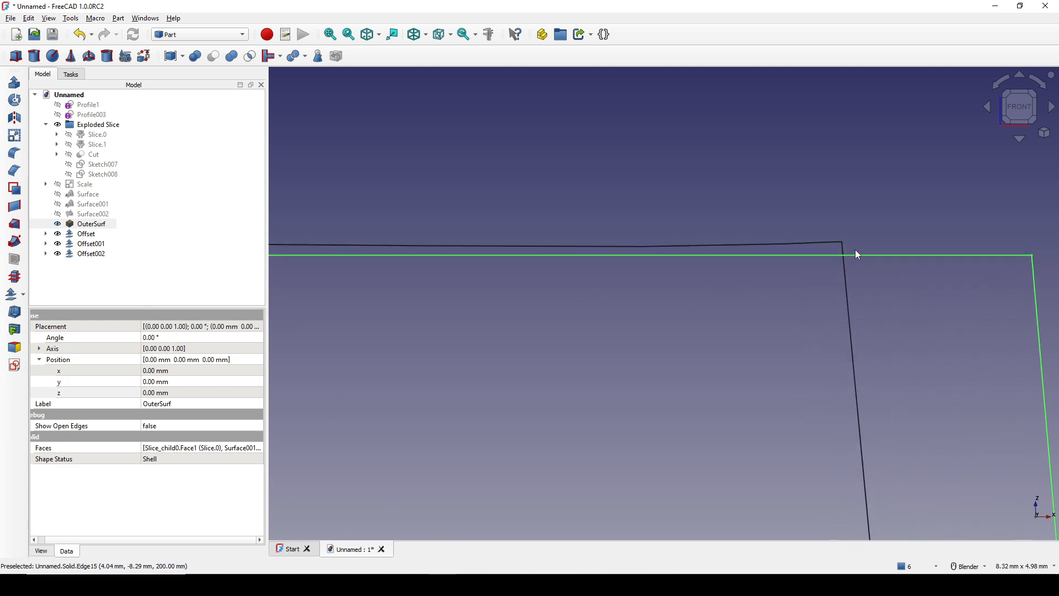
scroll(847, 261, "up", 2)
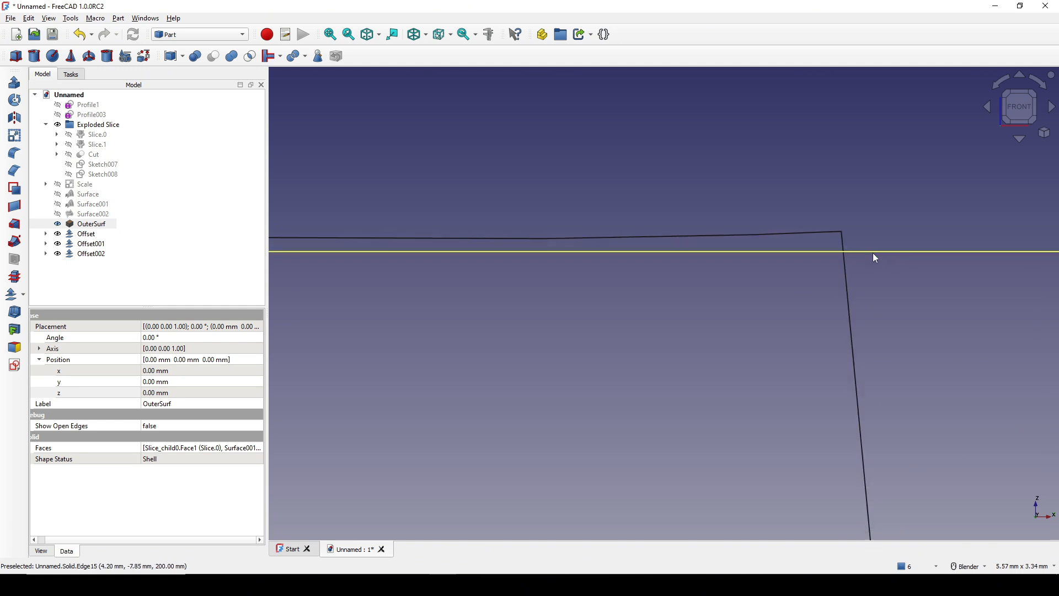
scroll(844, 261, "down", 3)
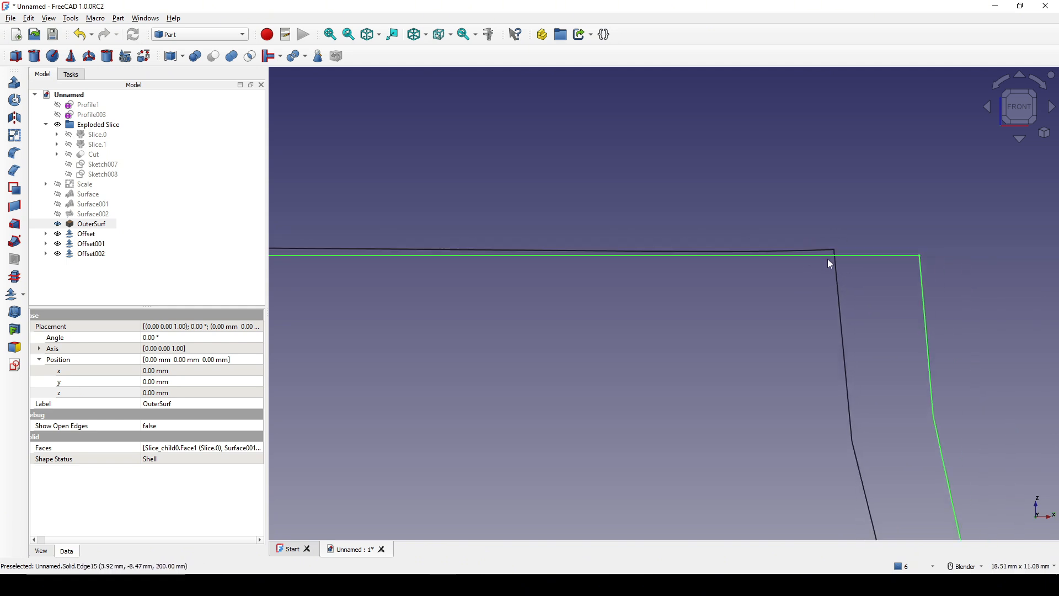
scroll(799, 249, "down", 1)
middle_click_drag(590, 286, 839, 262, "shift")
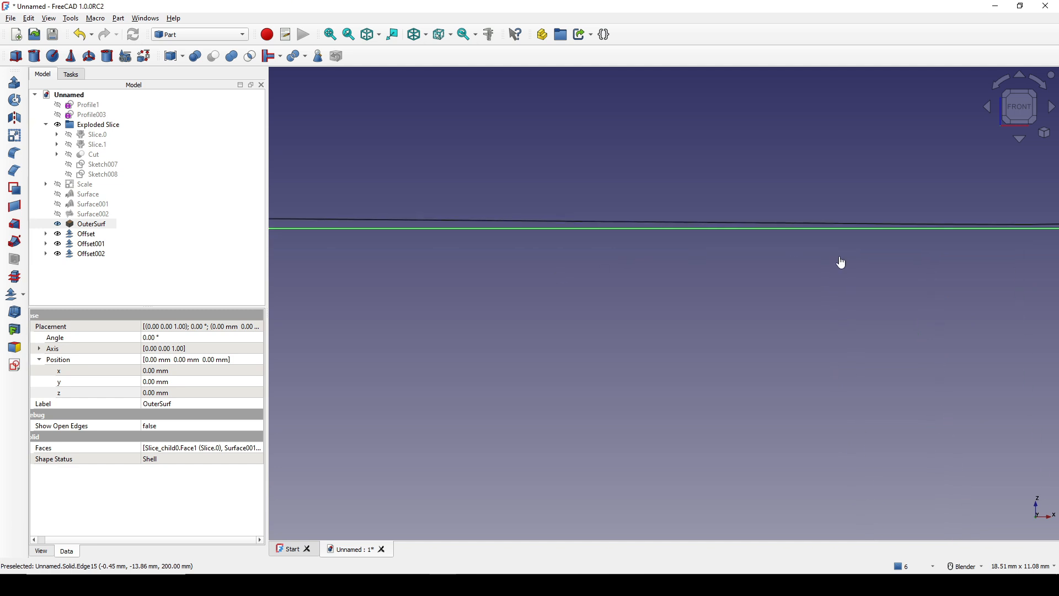
scroll(866, 263, "down", 2)
middle_click_drag(936, 267, 1037, 271, "shift")
scroll(643, 276, "down", 3)
scroll(733, 372, "down", 5)
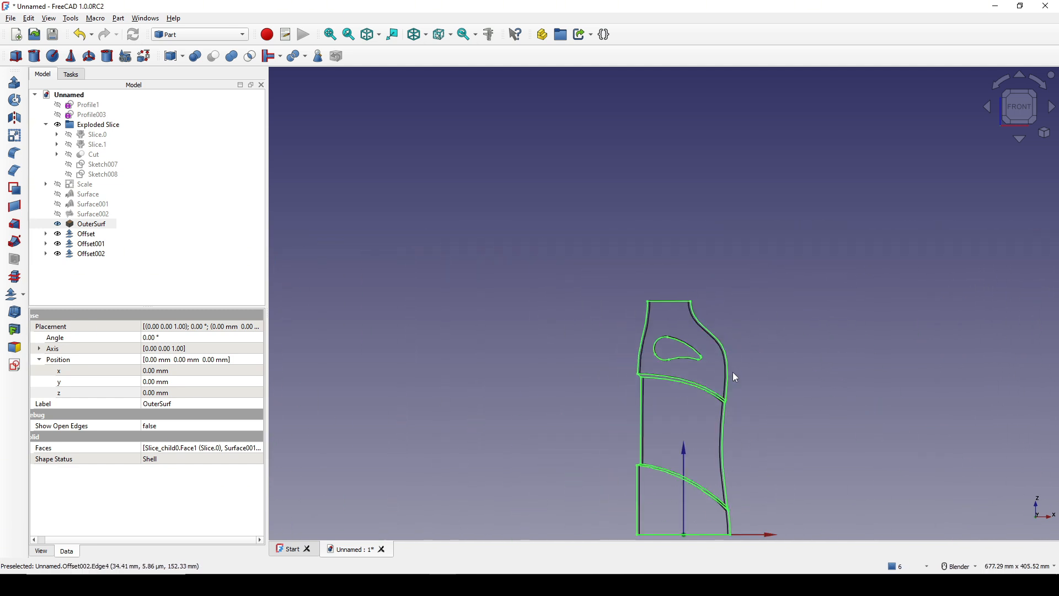
Step: Hide OuterSurf and return the display to flat lines, leaving only the three offset surfaces in view
middle_click_drag(732, 372, 704, 263, "shift")
left_click(85, 226)
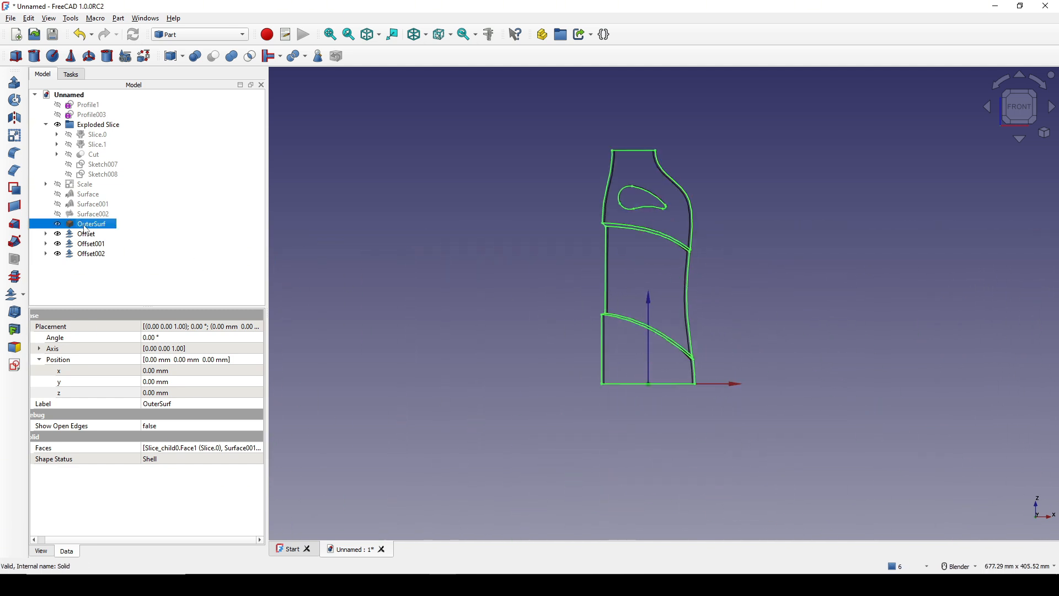
key("space")
middle_click_drag(686, 262, 680, 354)
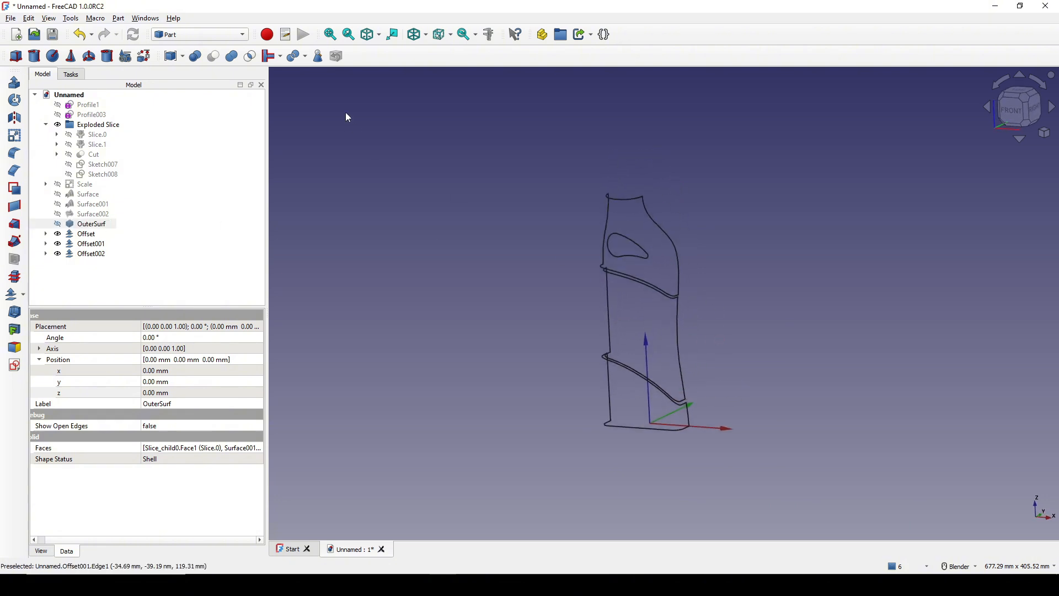
left_click(425, 34)
left_click(435, 126)
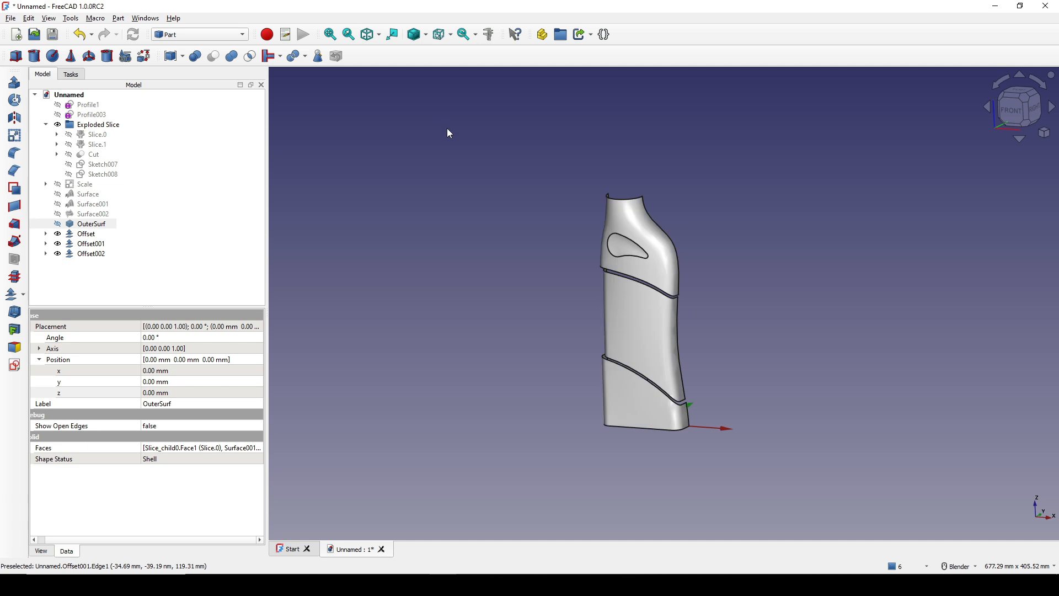
middle_click_drag(632, 325, 657, 298)
scroll(699, 325, "up", 2)
middle_click_drag(697, 339, 689, 319, "shift")
middle_click_drag(689, 327, 702, 344)
left_click(698, 344)
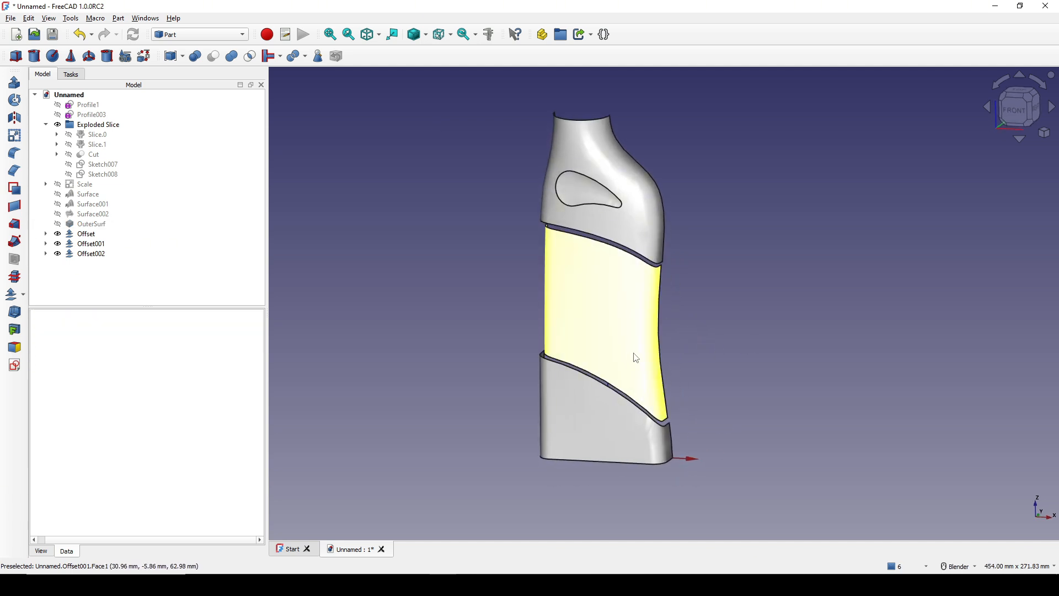
Step: Combine Offset, Offset001 and Offset002 into one compound and view it from the front
middle_click_drag(633, 357, 655, 341)
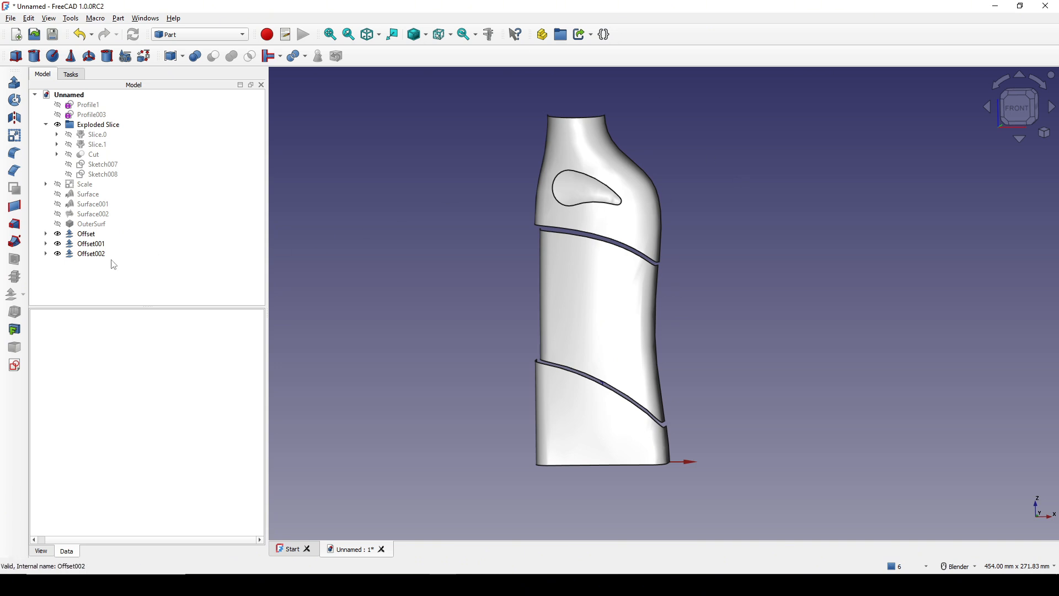
left_click(88, 235)
left_click(92, 245, "ctrl")
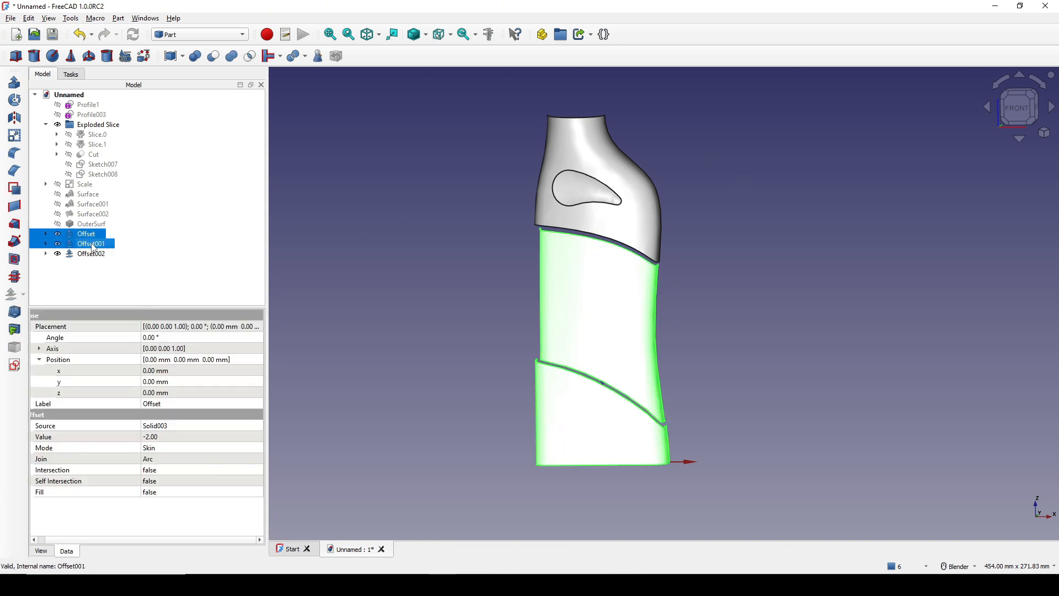
left_click(91, 254, "ctrl")
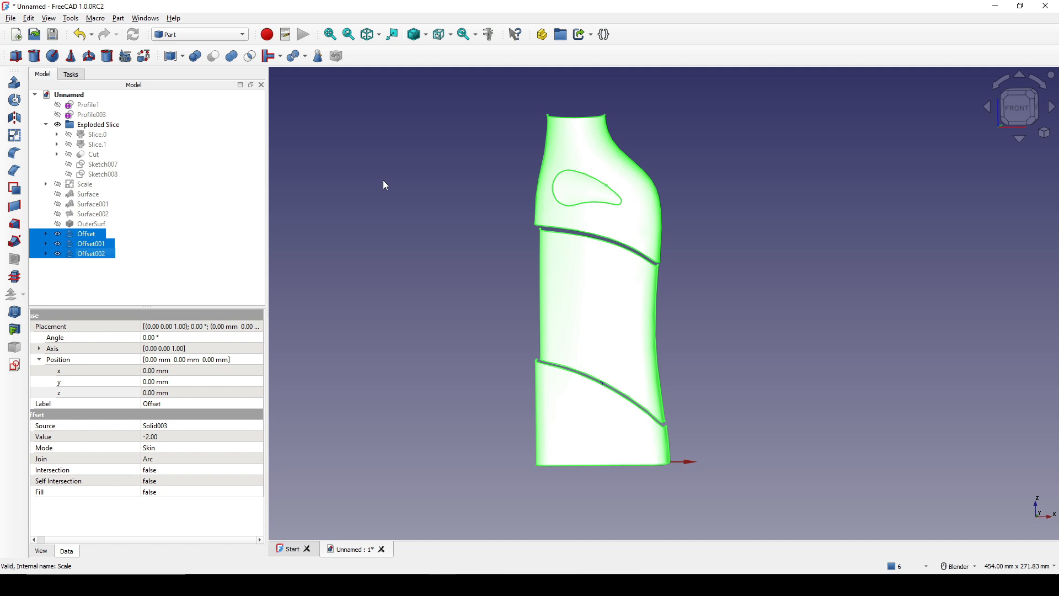
left_click(118, 18)
mouse_move(142, 264)
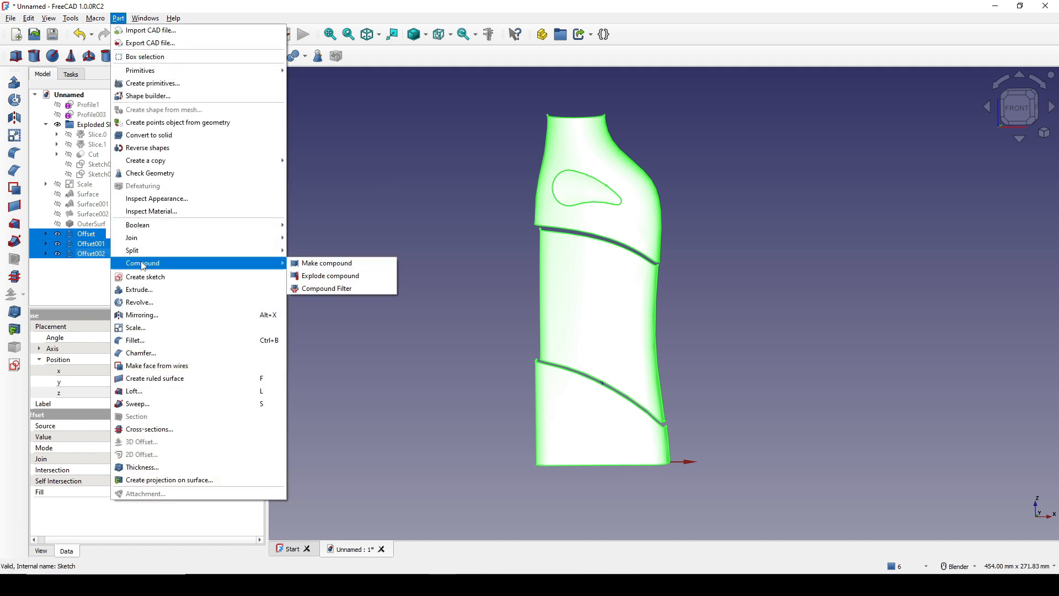
left_click(357, 264)
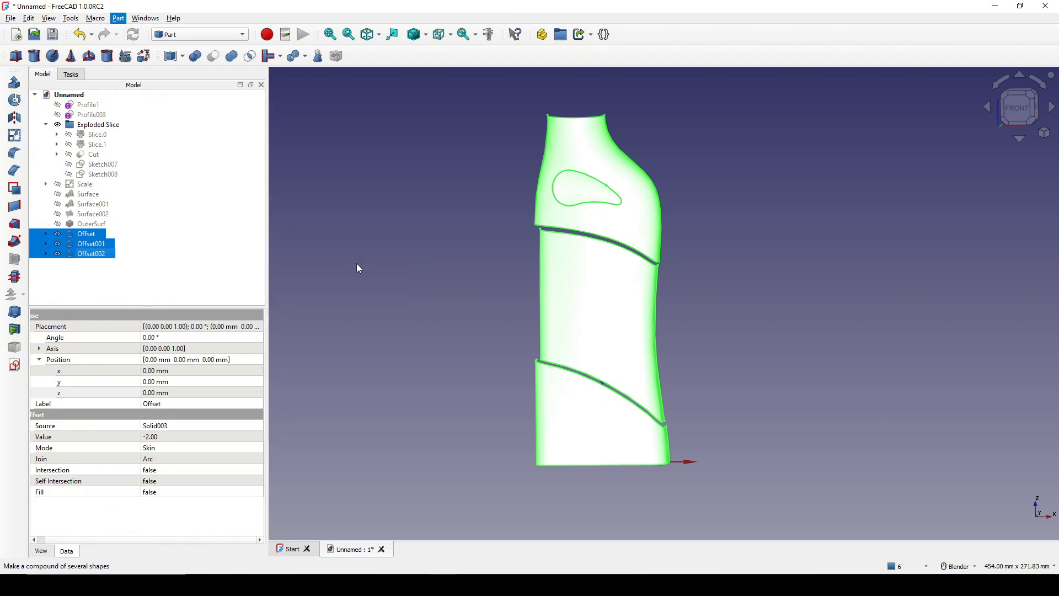
left_click(1018, 114)
left_click(959, 186)
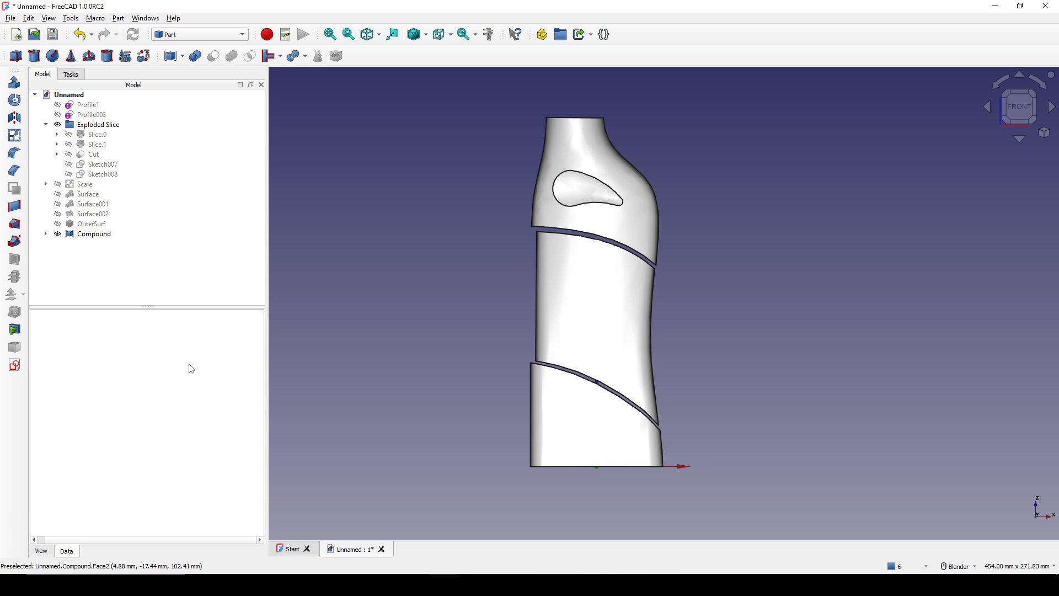
Step: Start a sketch on the XZ plane and draw a rectangle wider than the bottle, straddling the horizontal axis at the bottle's base
left_click(14, 366)
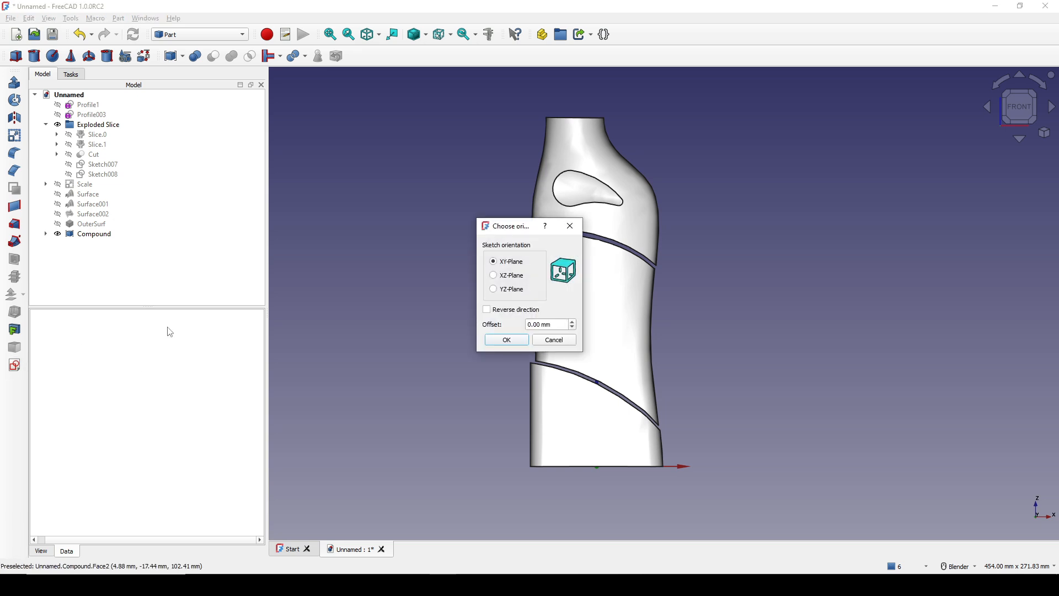
left_click(511, 276)
left_click(502, 340)
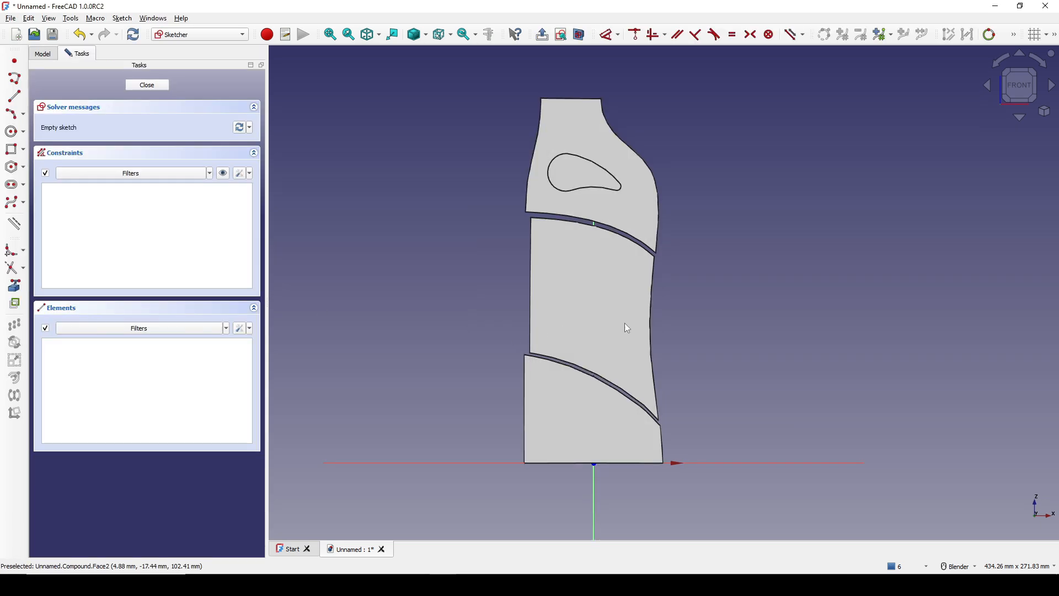
scroll(688, 308, "down", 2)
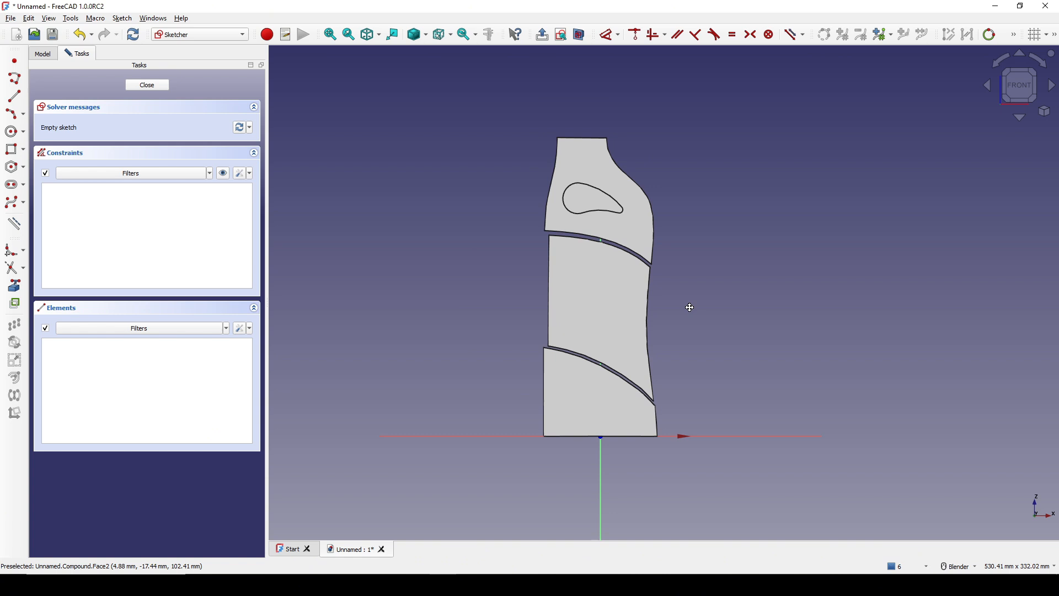
left_click(11, 149)
left_click(494, 398)
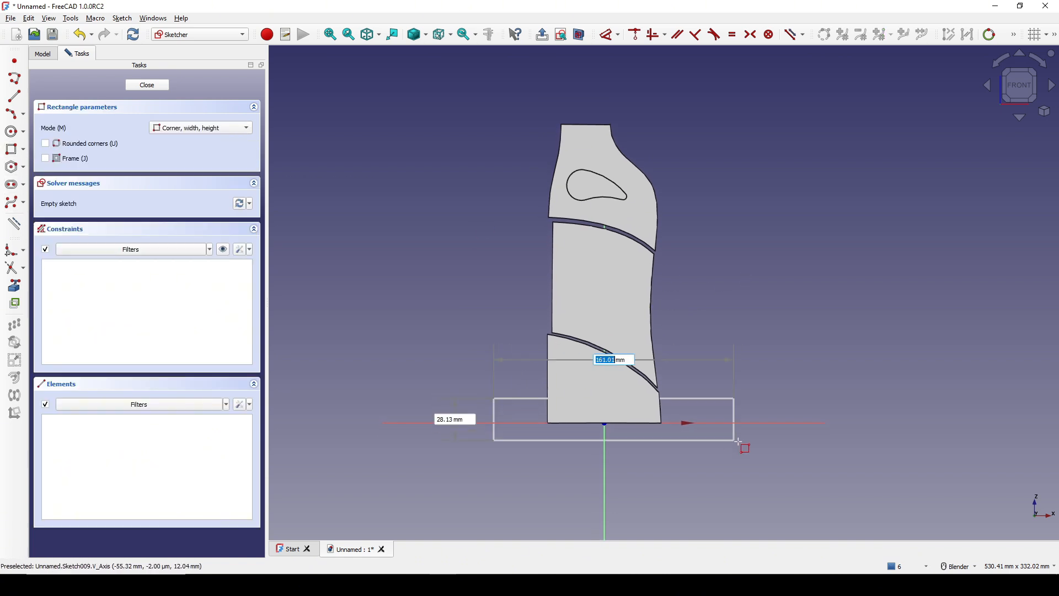
left_click(729, 475)
Step: Draw a second wide rectangle across the neck's upper end, extending above the bottle
left_click(482, 83)
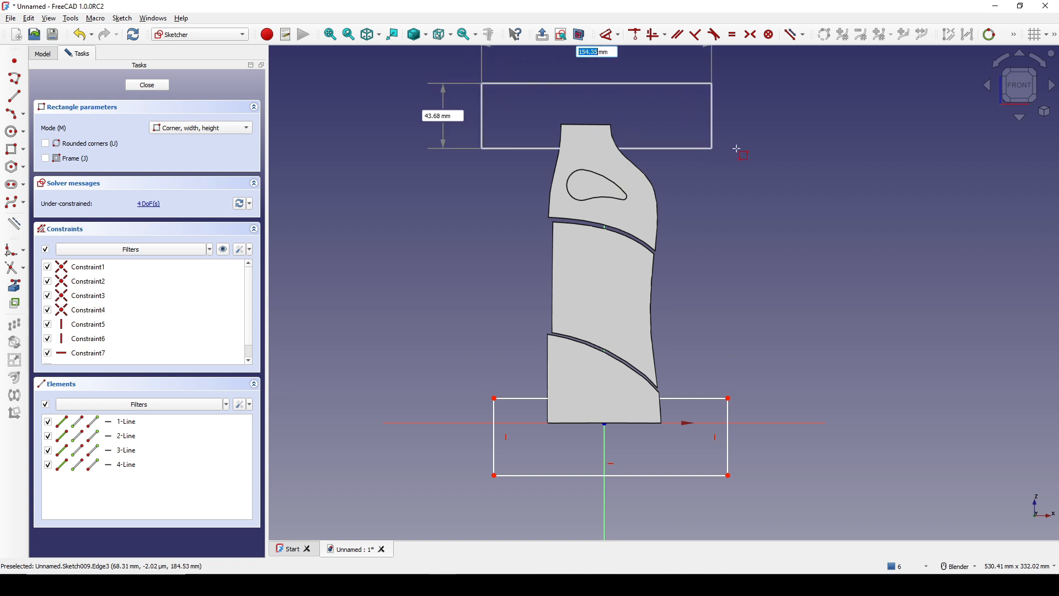
left_click(749, 140)
right_click(870, 165)
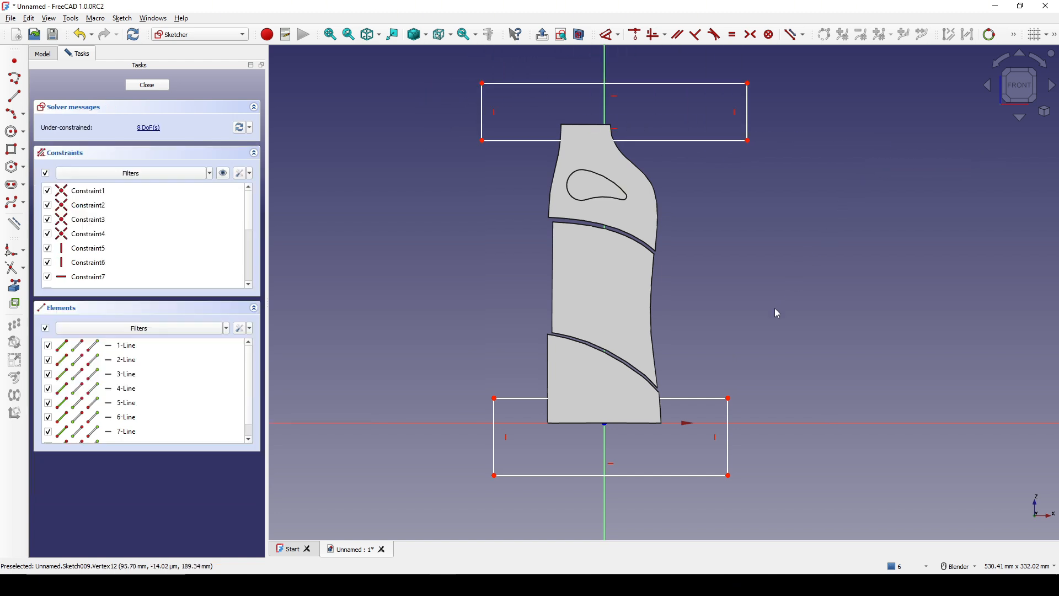
Step: Constrain the base rectangle's upper edge to 2 mm above the horizontal axis and move the dimension clear of the geometry
middle_click_drag(739, 406, 731, 334, "shift")
scroll(729, 337, "up", 2)
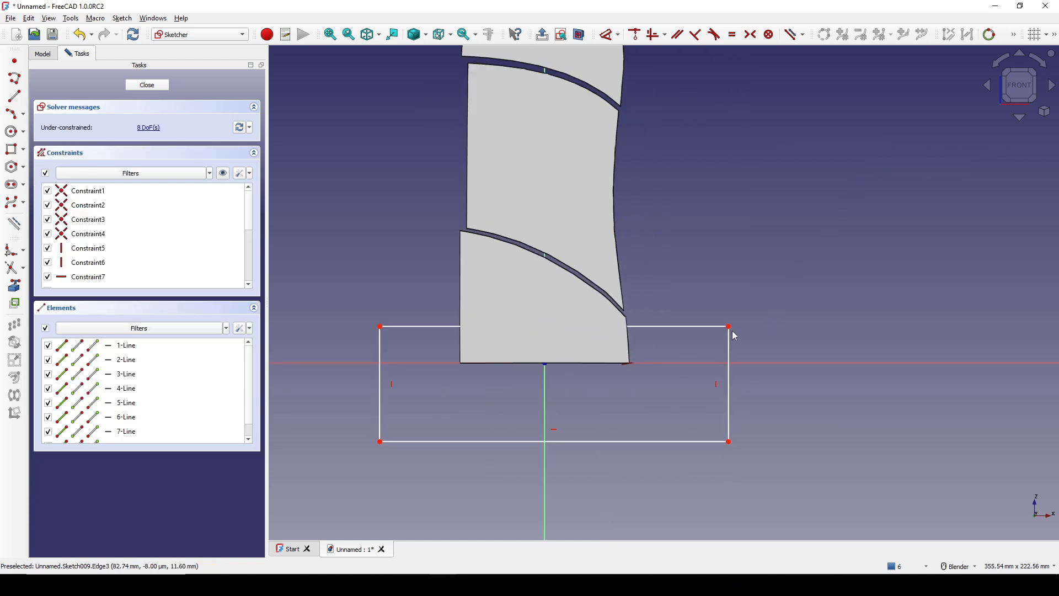
left_click(731, 328)
key("d")
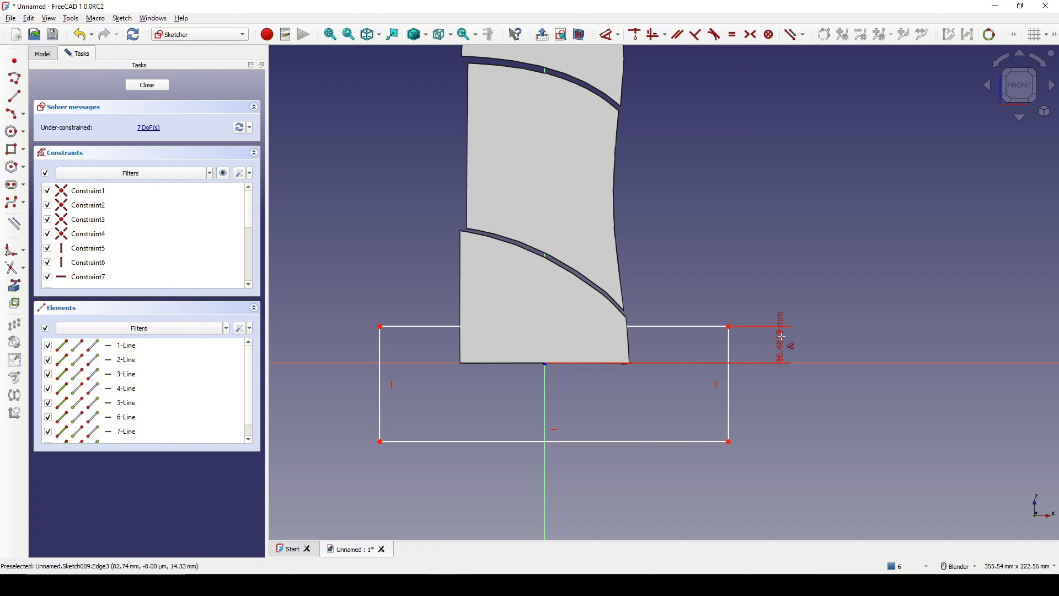
left_click(785, 344)
type("2")
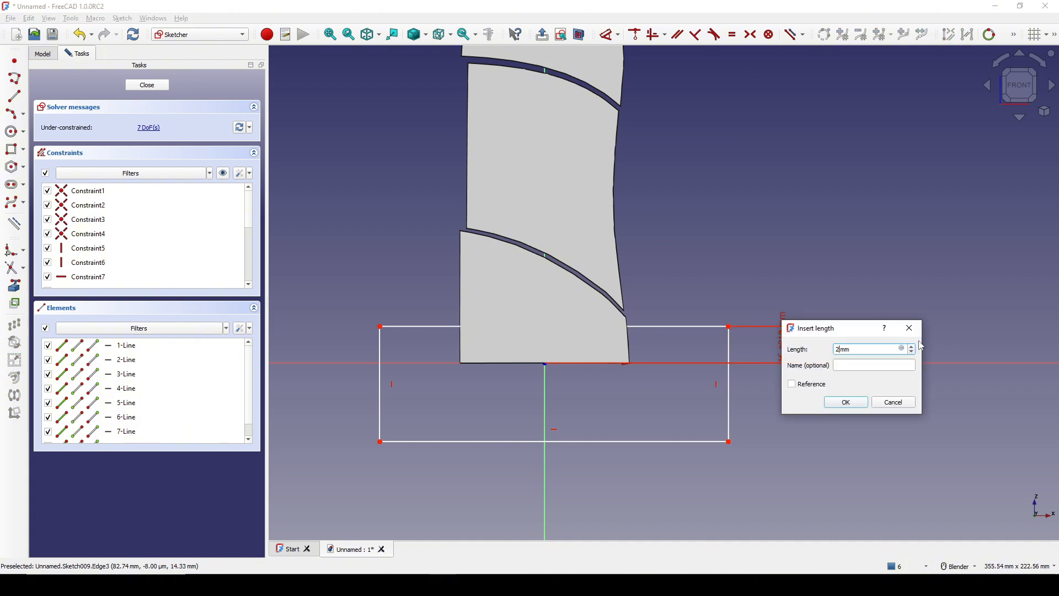
key("Return")
left_click_drag(787, 349, 821, 436)
scroll(562, 374, "up", 3)
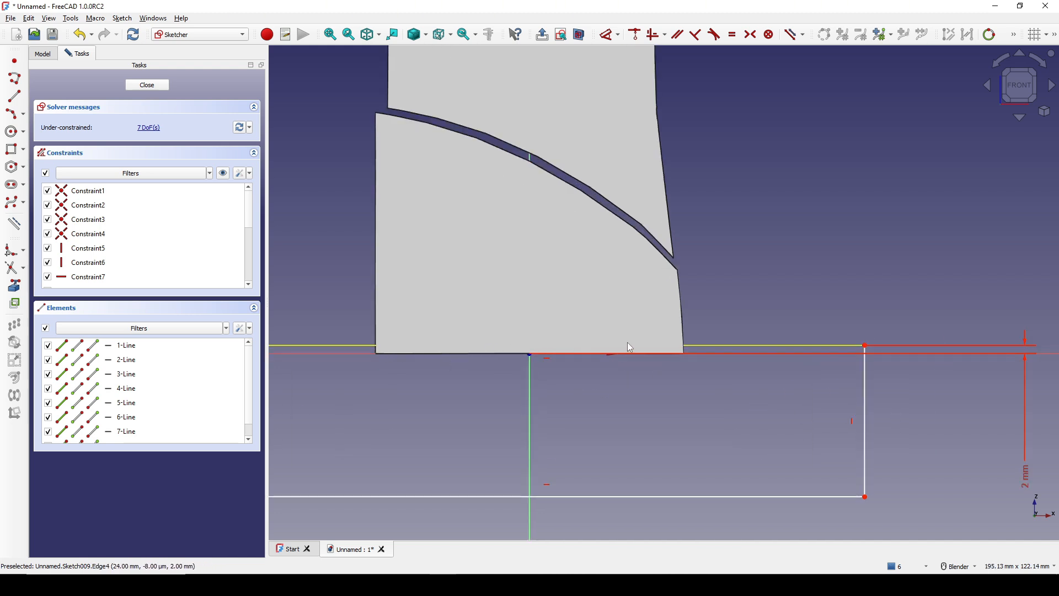
Step: Constrain the neck rectangle's lower edge to 200 mm above the horizontal axis
scroll(626, 347, "down", 5)
scroll(641, 425, "up", 2)
mouse_move(661, 348)
middle_mouse_down("shift")
mouse_move(641, 425)
mouse_move(657, 301)
middle_mouse_up("shift")
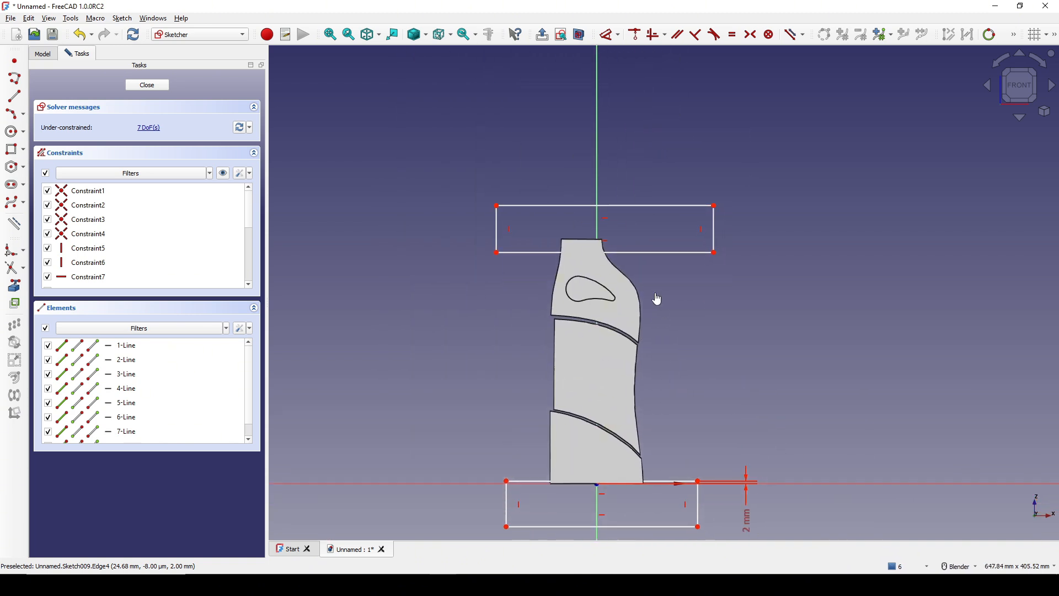
left_click(714, 252)
key("d")
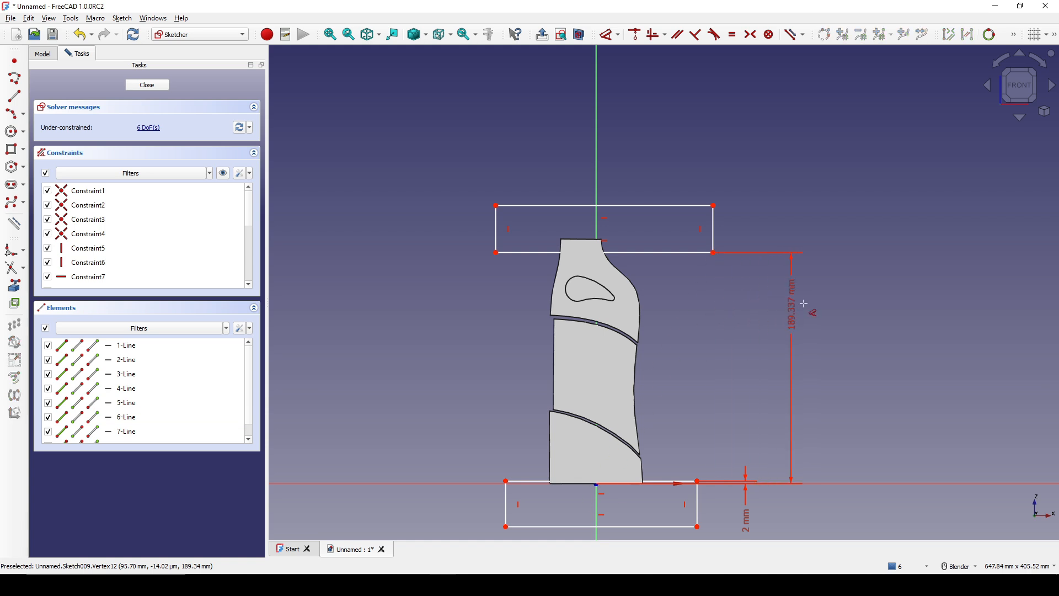
left_click(813, 304)
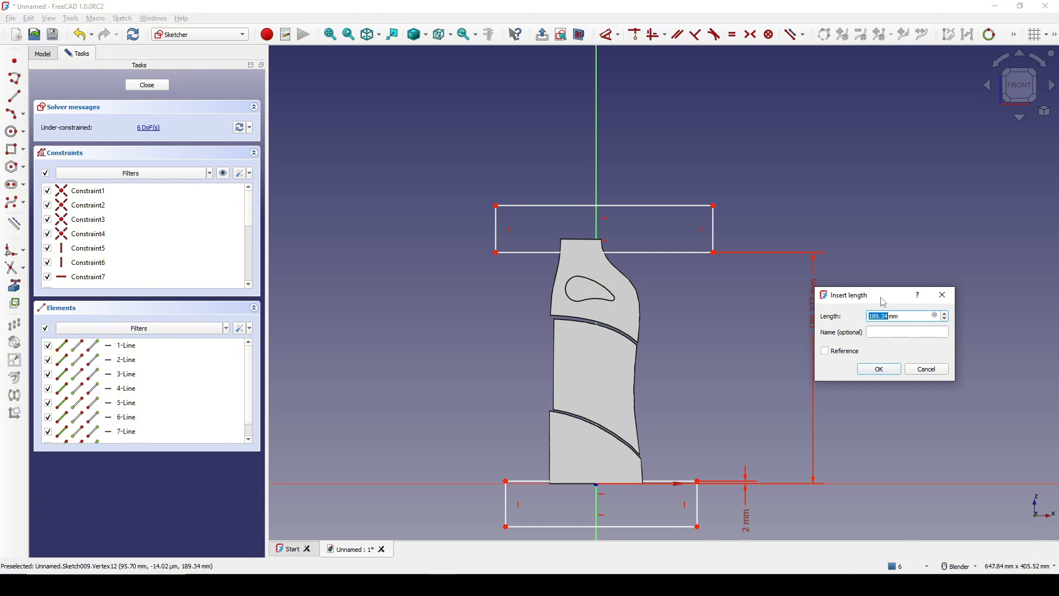
left_click_drag(884, 302, 890, 190)
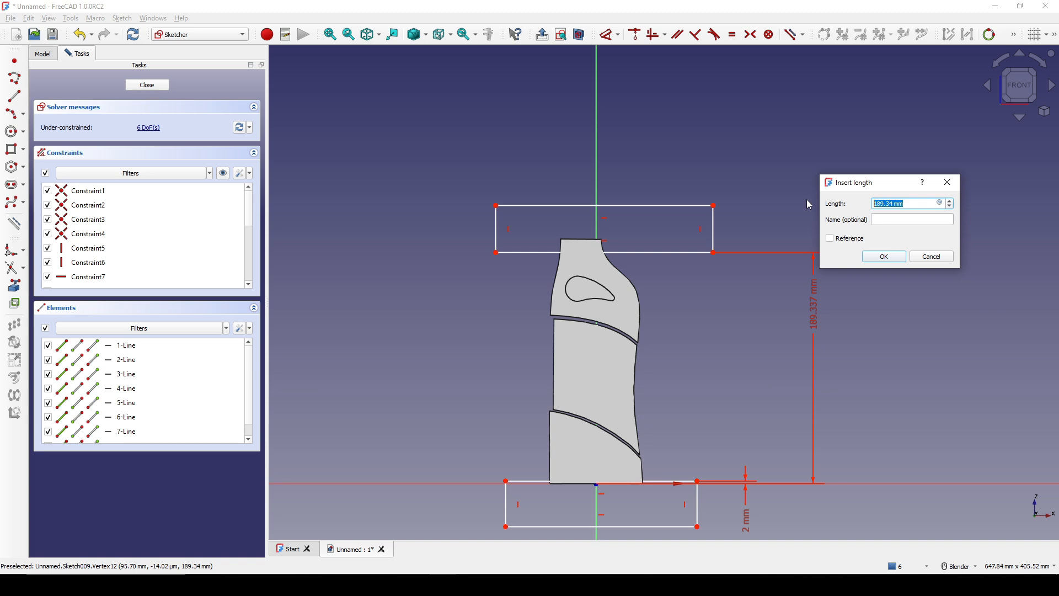
type("200")
left_click(885, 257)
scroll(611, 251, "up", 3)
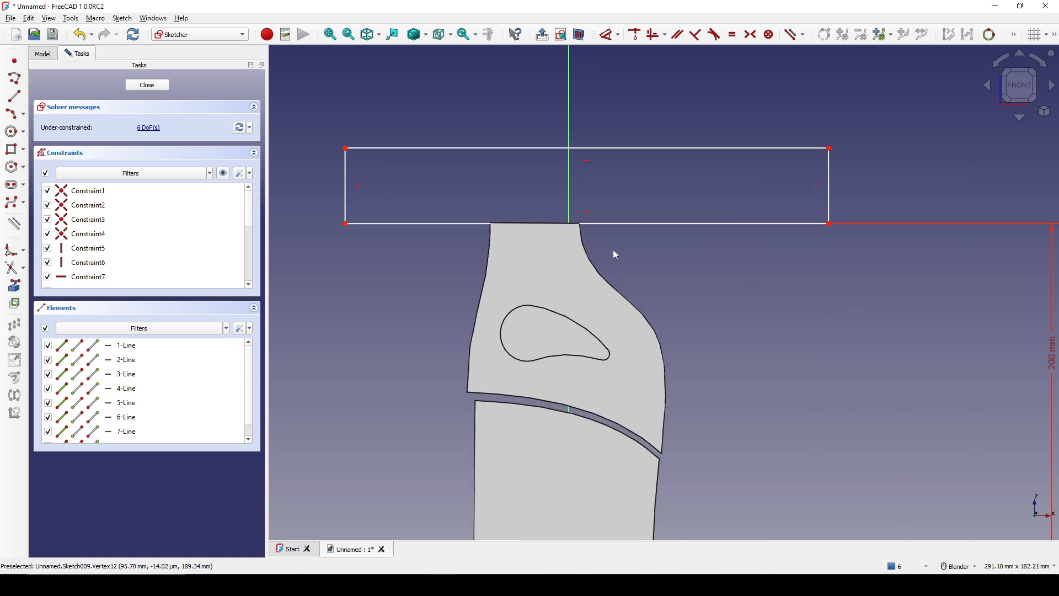
scroll(613, 249, "down", 3)
scroll(608, 238, "up", 3)
scroll(608, 239, "up", 2)
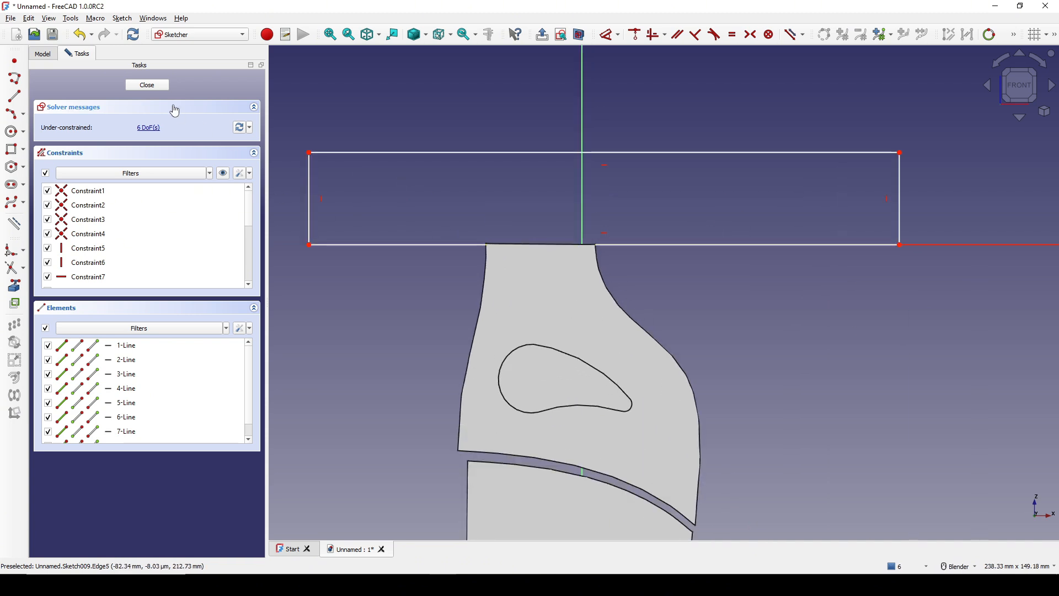
Step: Close the sketch and extrude Sketch009 symmetrically along its normal by 100 mm as a solid
left_click(147, 85)
scroll(700, 309, "down", 3)
mouse_move(705, 312)
middle_mouse_down()
mouse_move(726, 390)
mouse_move(682, 362)
mouse_move(668, 378)
middle_mouse_up()
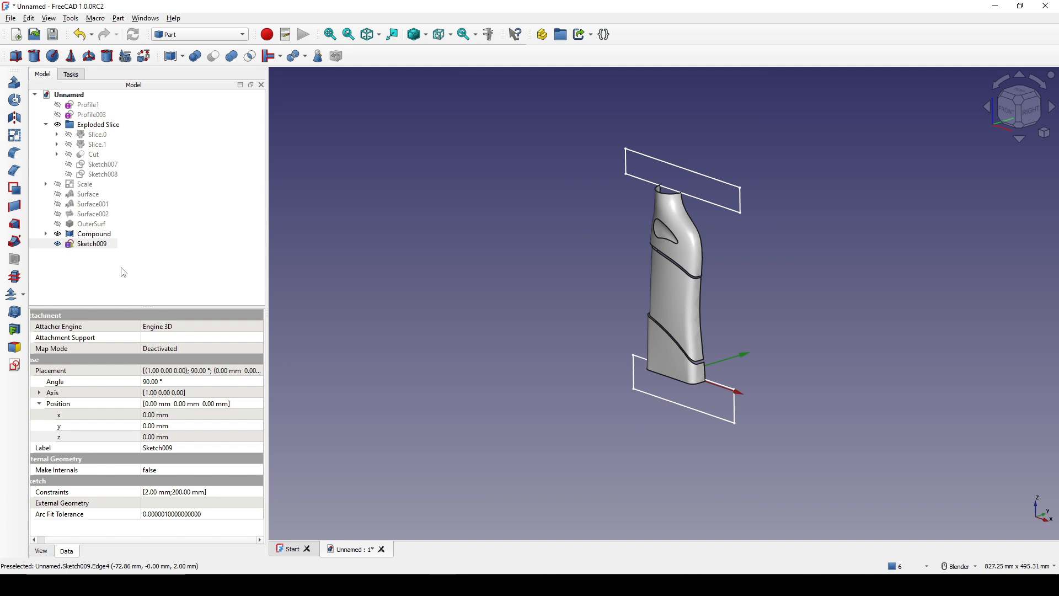
left_click(88, 244)
left_click(14, 83)
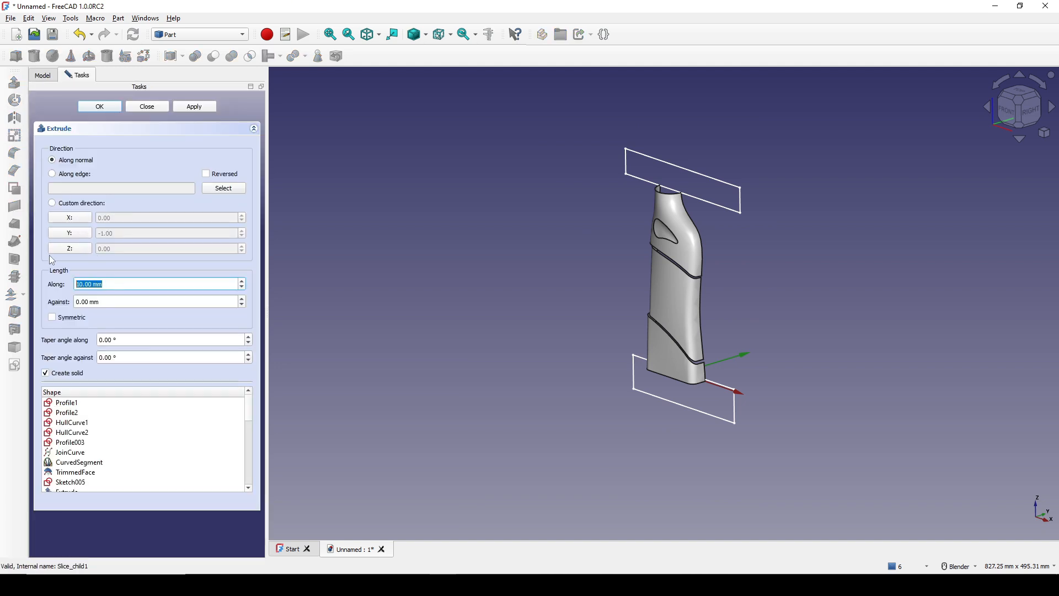
type("100")
left_click(64, 323)
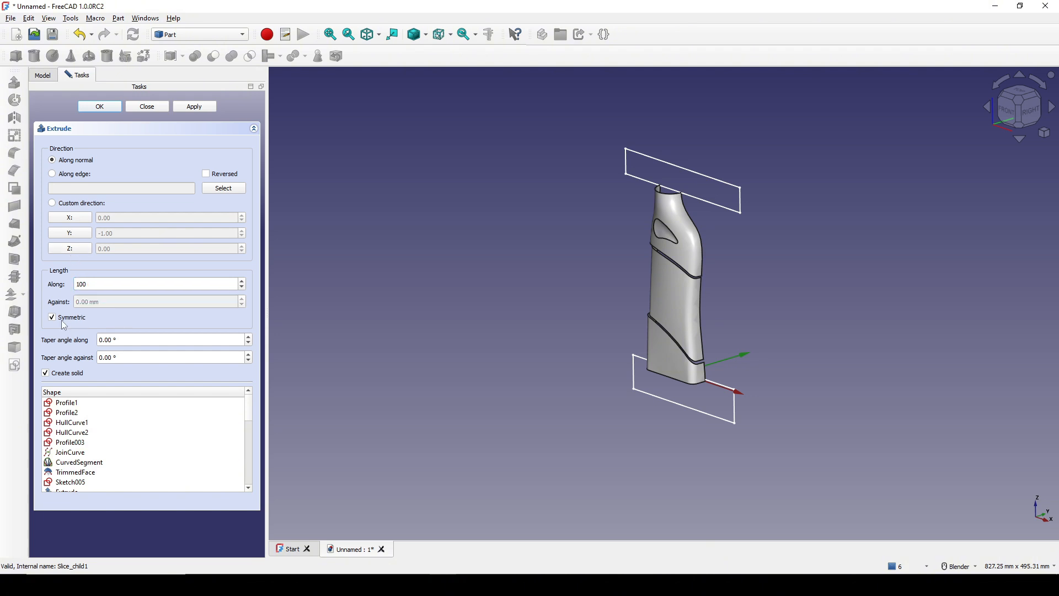
left_click(103, 108)
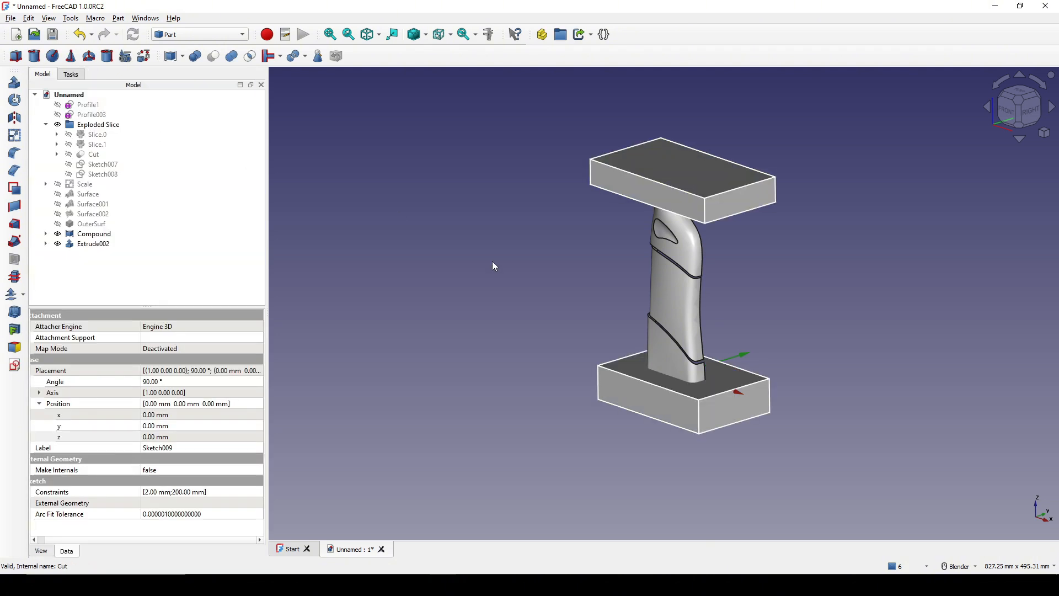
Step: Cut the extruded blocks from the Compound to trim the offset surfaces at base and neck
scroll(731, 322, "up", 2)
left_click(740, 310)
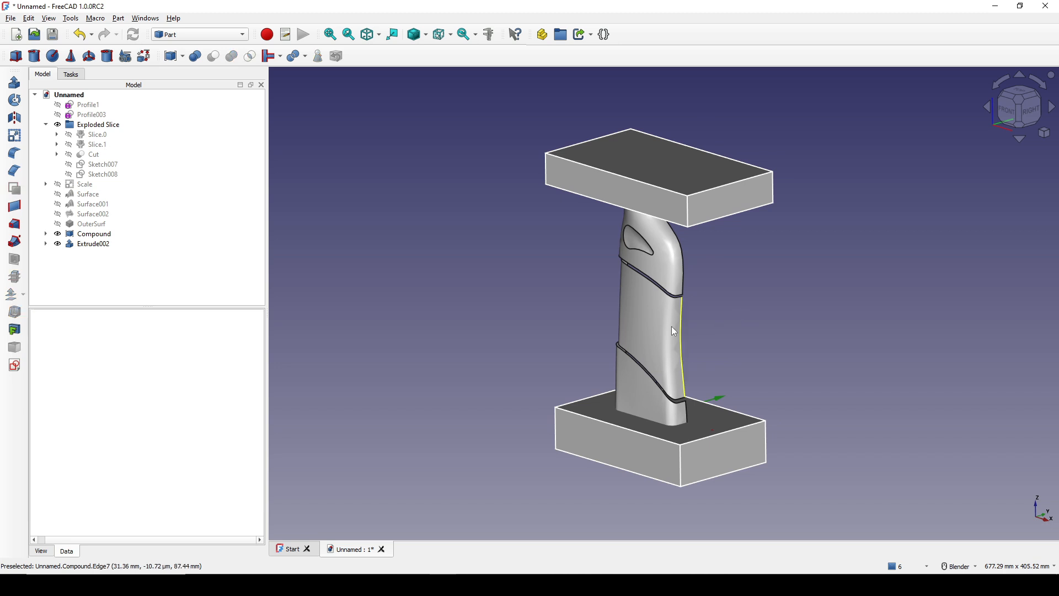
left_click(673, 331)
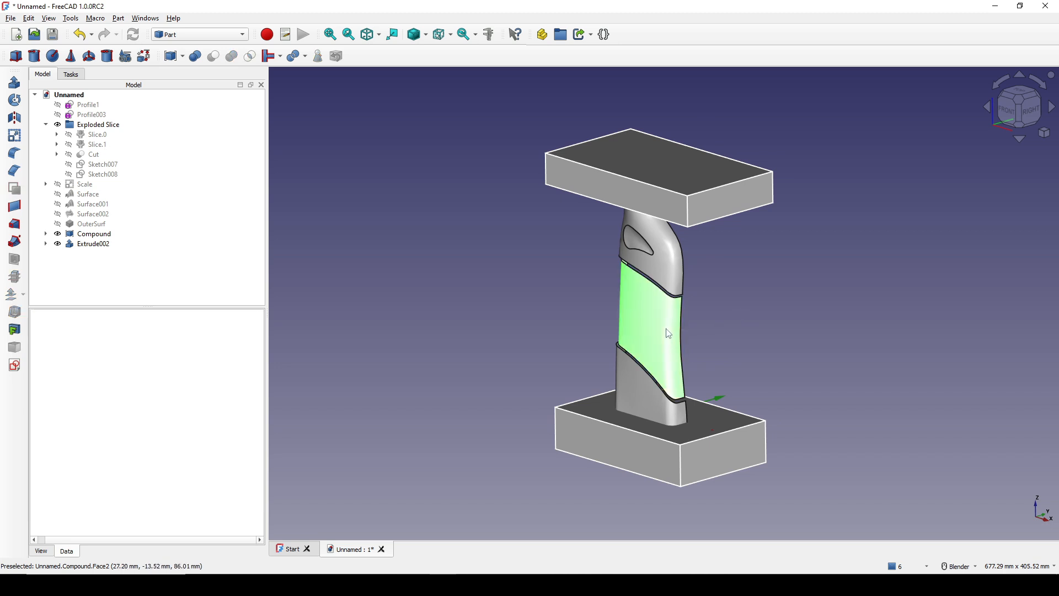
left_click(724, 205, "ctrl")
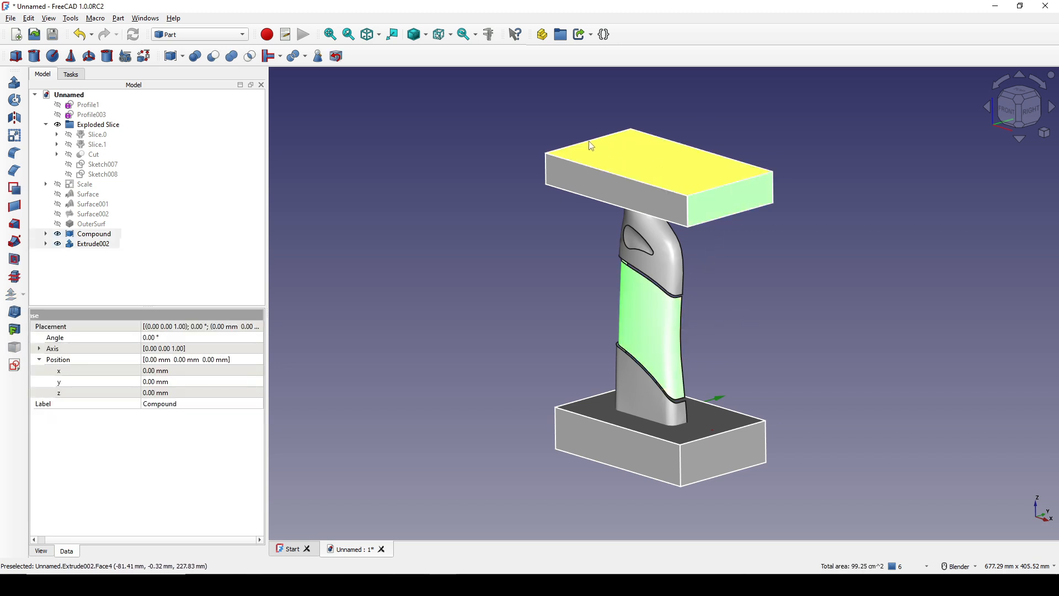
left_click(214, 56)
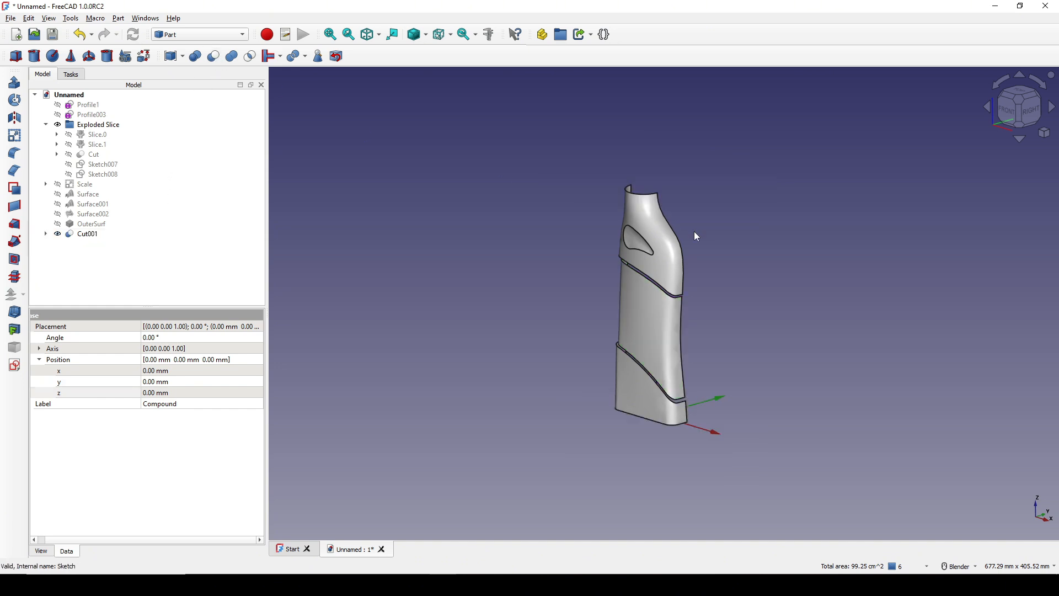
middle_click_drag(697, 237, 708, 343)
scroll(723, 341, "up", 1)
left_click(785, 352)
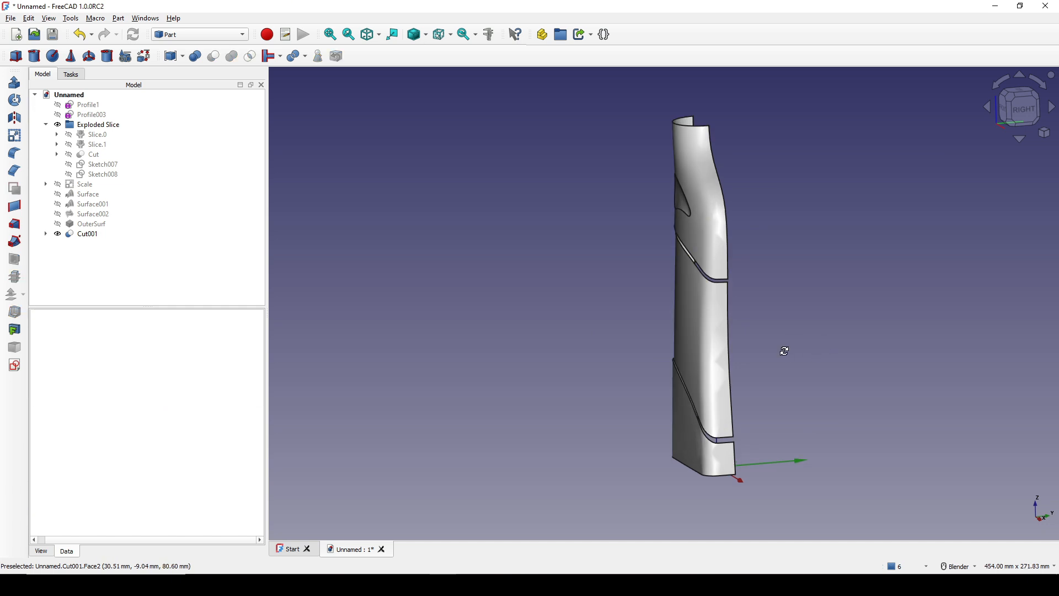
middle_click_drag(785, 352, 637, 332)
Step: From the right view, start a sketch on the YZ plane and draw a rectangle about 85 by 260 mm overlapping the bottle's open side
left_click(1020, 110)
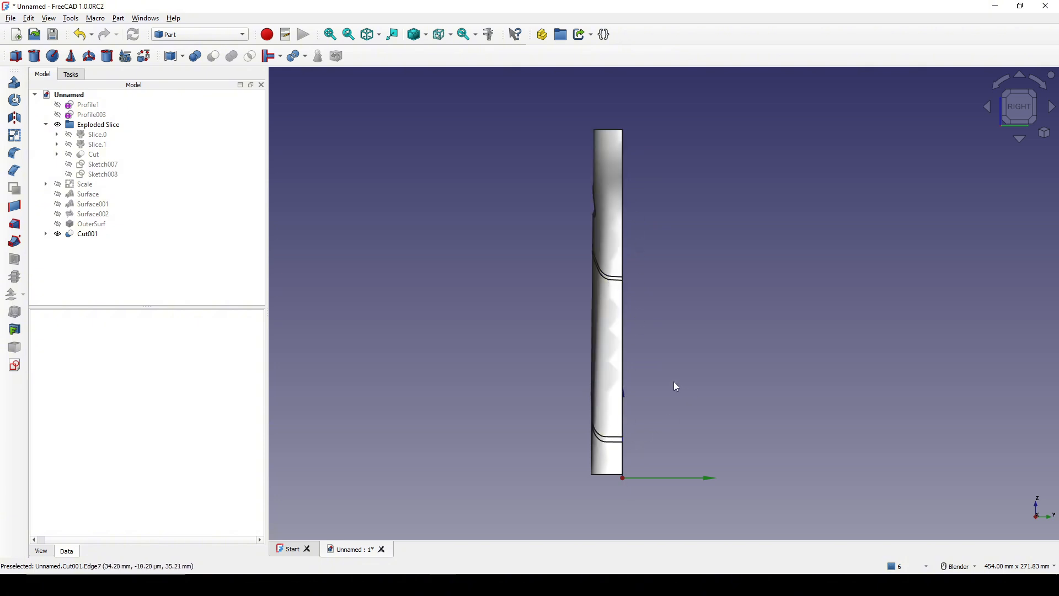
middle_click_drag(674, 385, 688, 337, "shift")
left_click(14, 365)
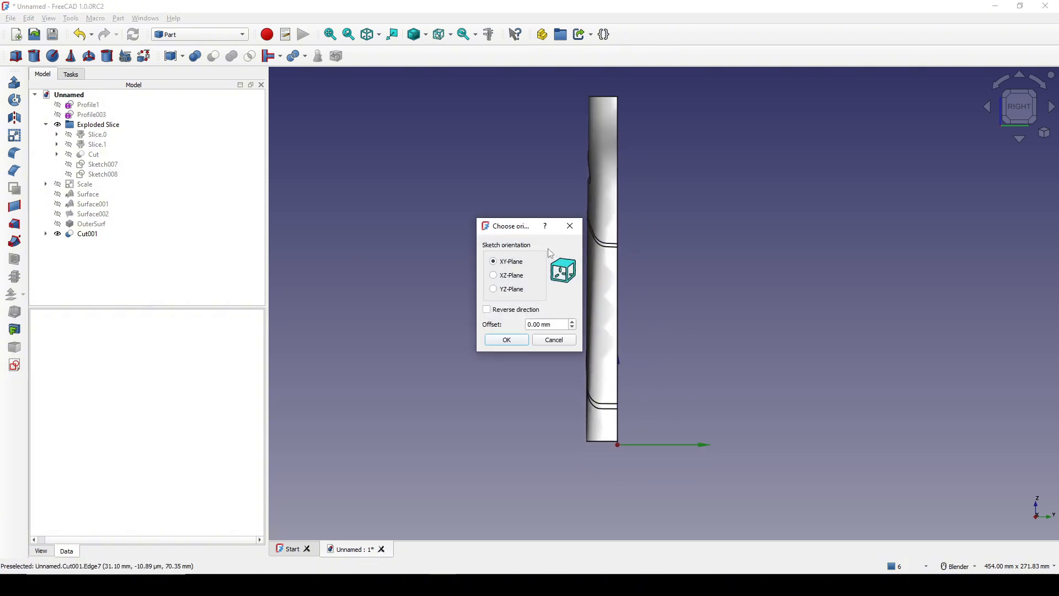
left_click(512, 289)
left_click(519, 338)
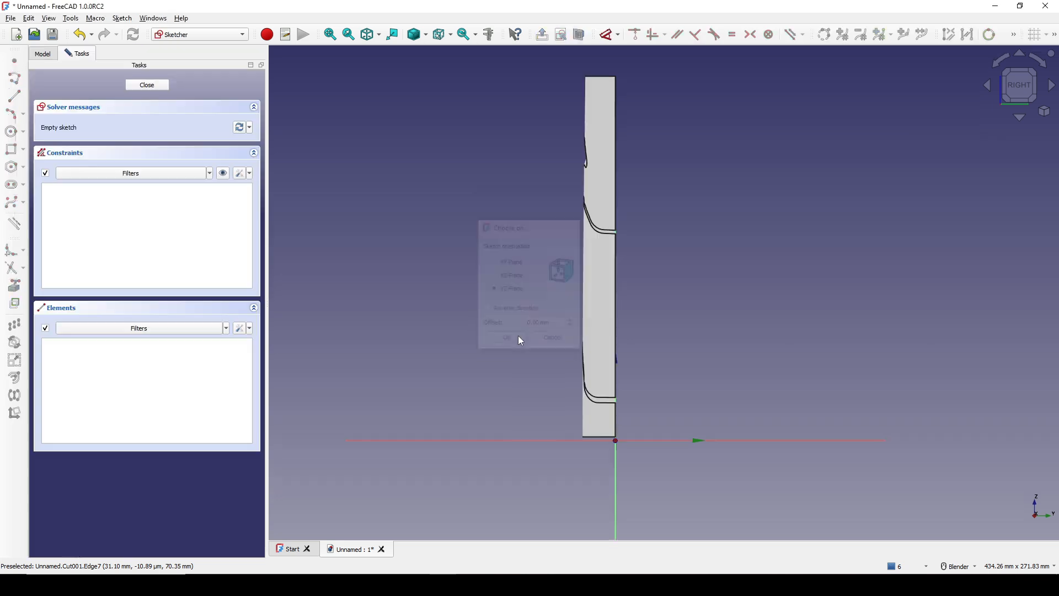
left_click(15, 158)
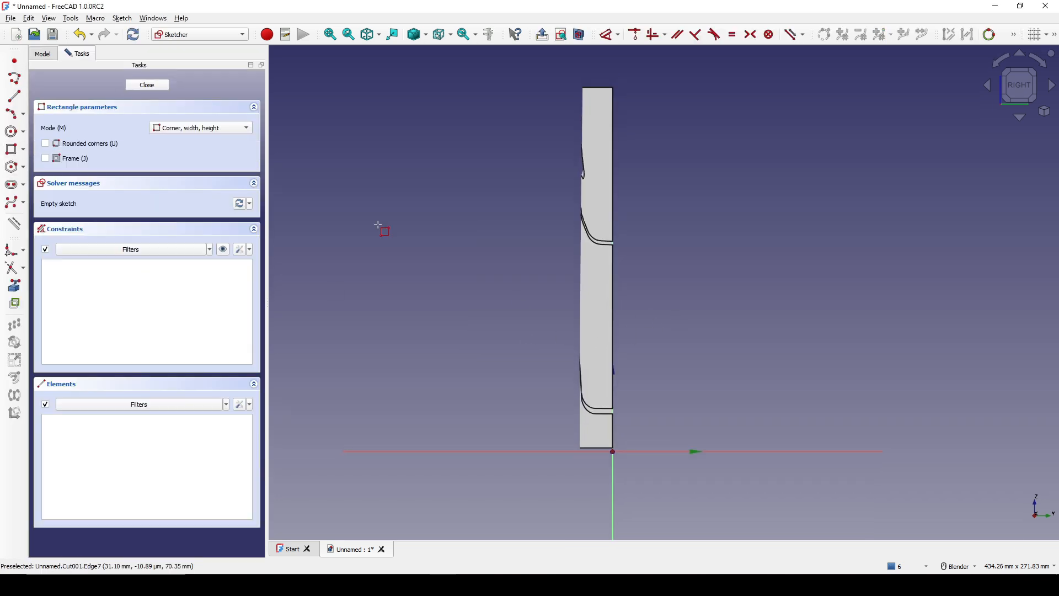
scroll(597, 382, "down", 2)
left_click(705, 473)
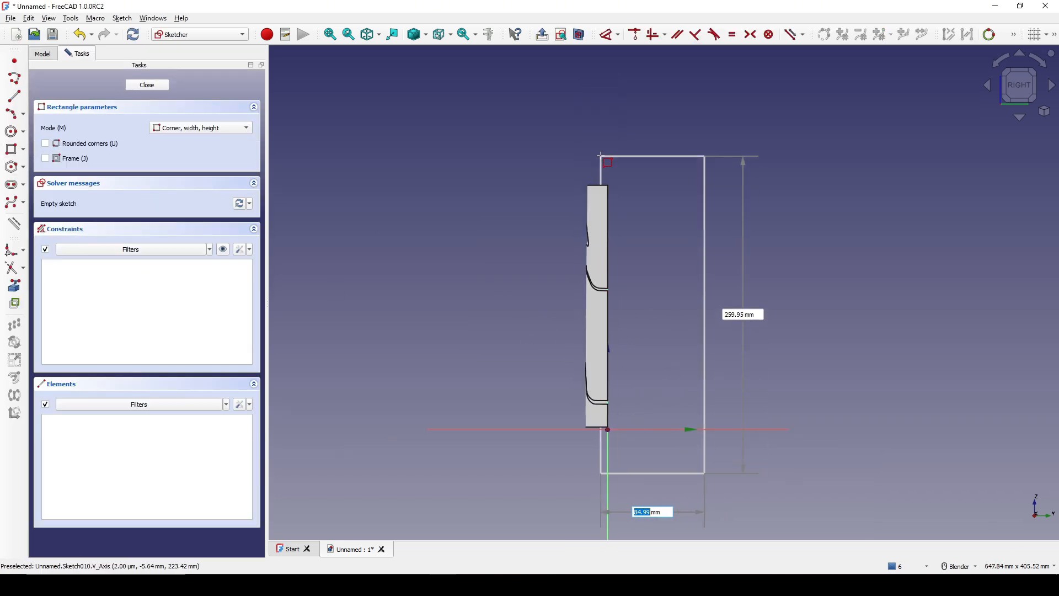
left_click(602, 156)
right_click(591, 135)
Step: Constrain the rectangle's corner nearest the bottle to 0.1 mm horizontally from the vertical axis and move the dimension clear
scroll(608, 163, "up", 3)
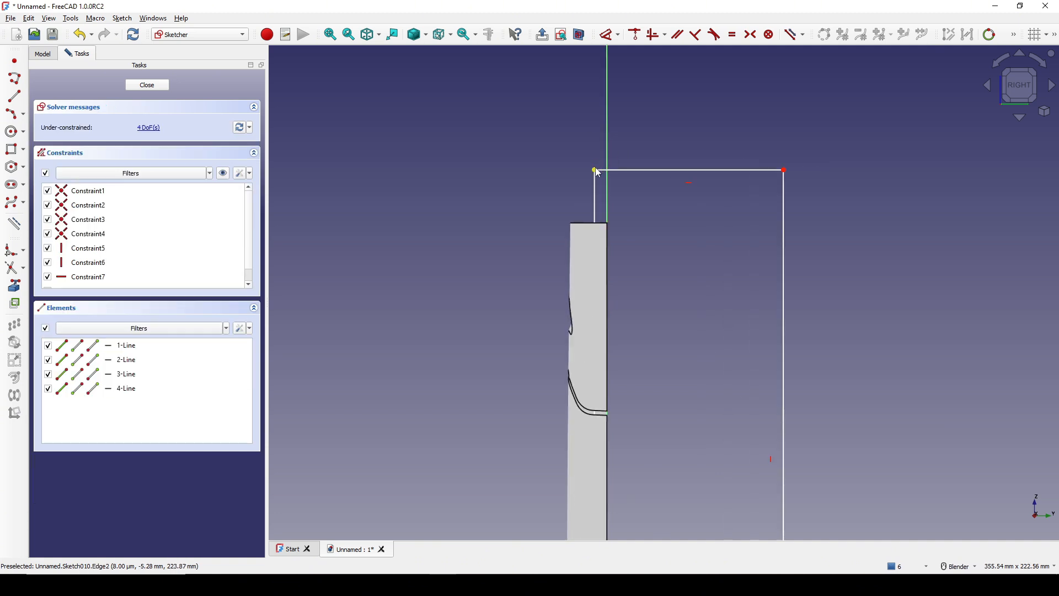
left_click(597, 172)
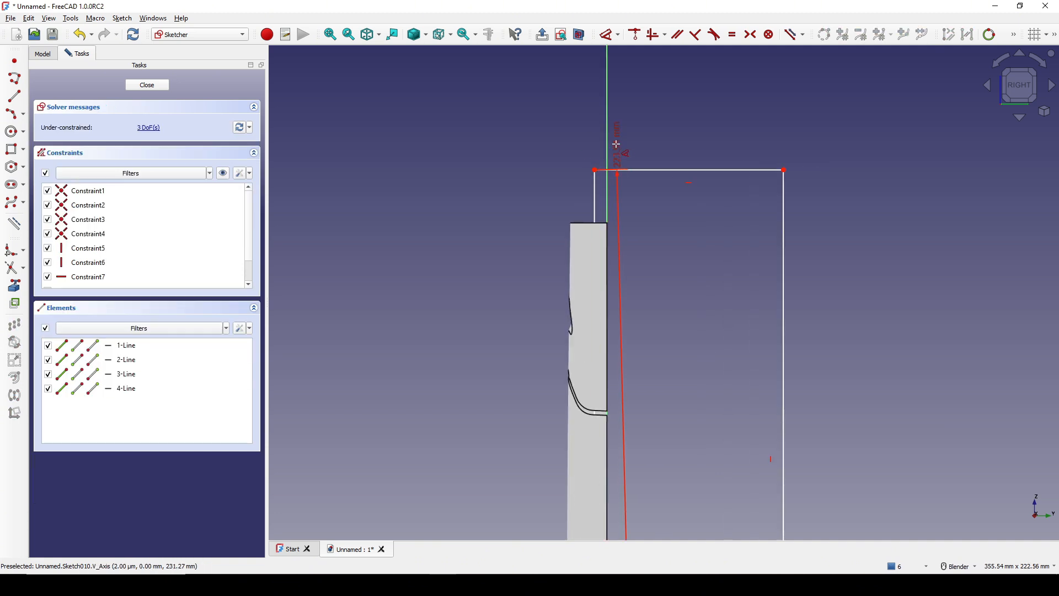
left_click(607, 153)
left_click(600, 155)
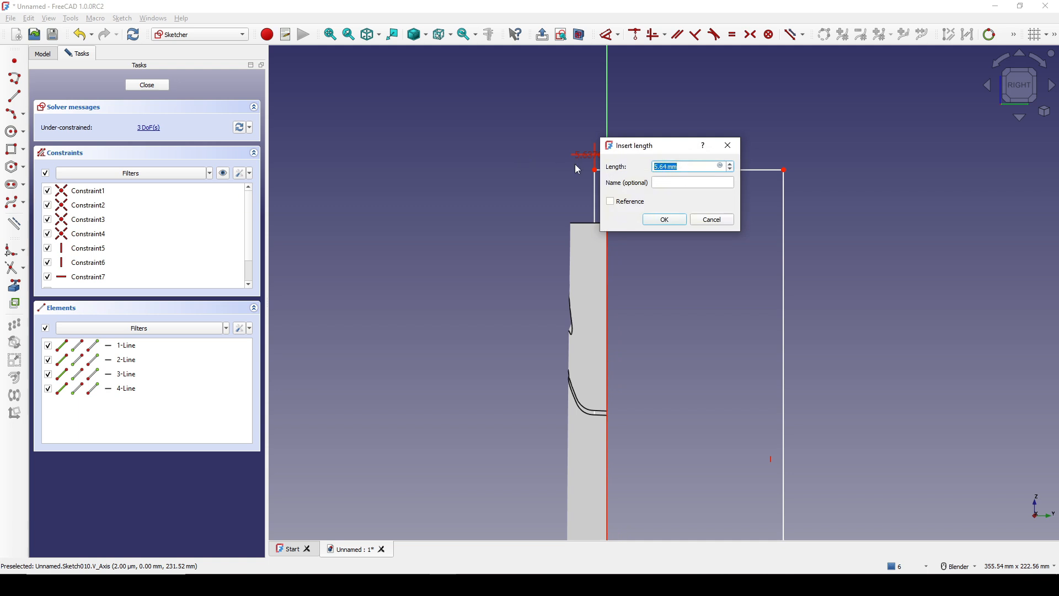
type("0.1")
left_click(680, 223)
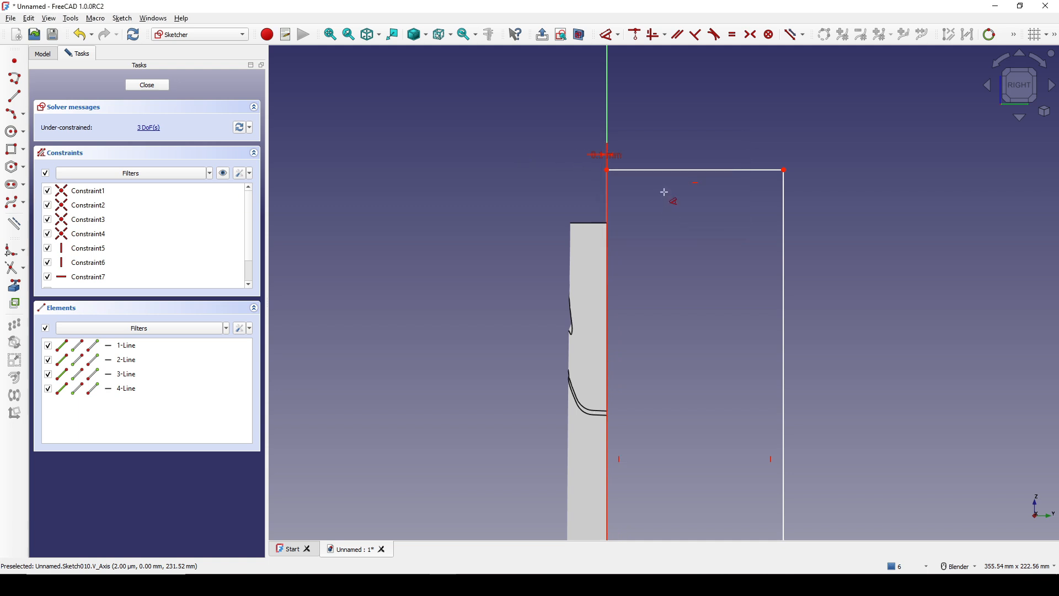
left_click_drag(615, 158, 509, 158)
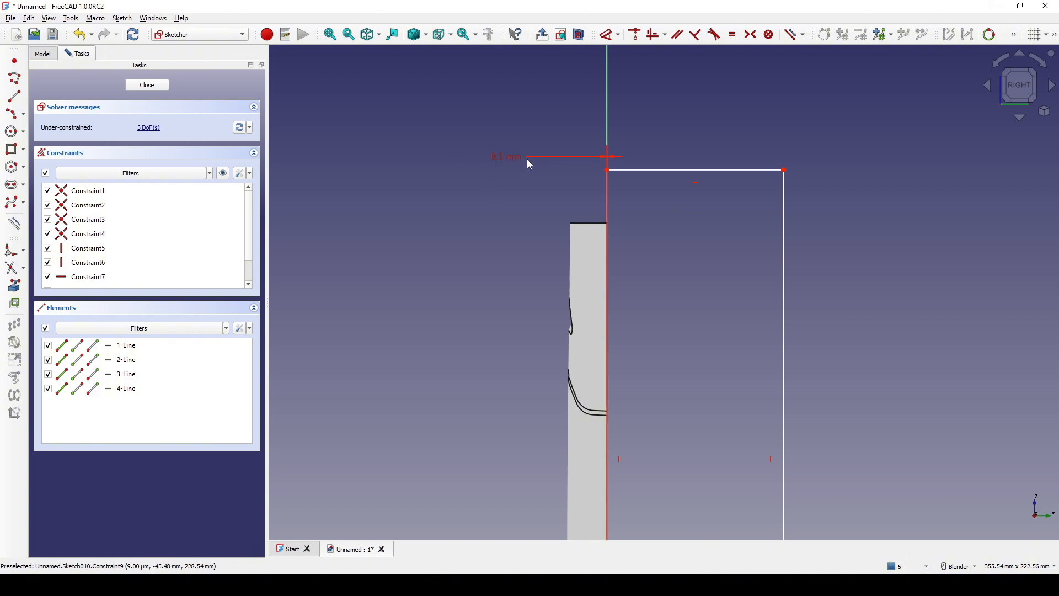
Step: Close the sketch and extrude Sketch010 symmetrically along its normal by 100 mm as a solid
scroll(521, 164, "up", 3)
scroll(592, 208, "down", 8)
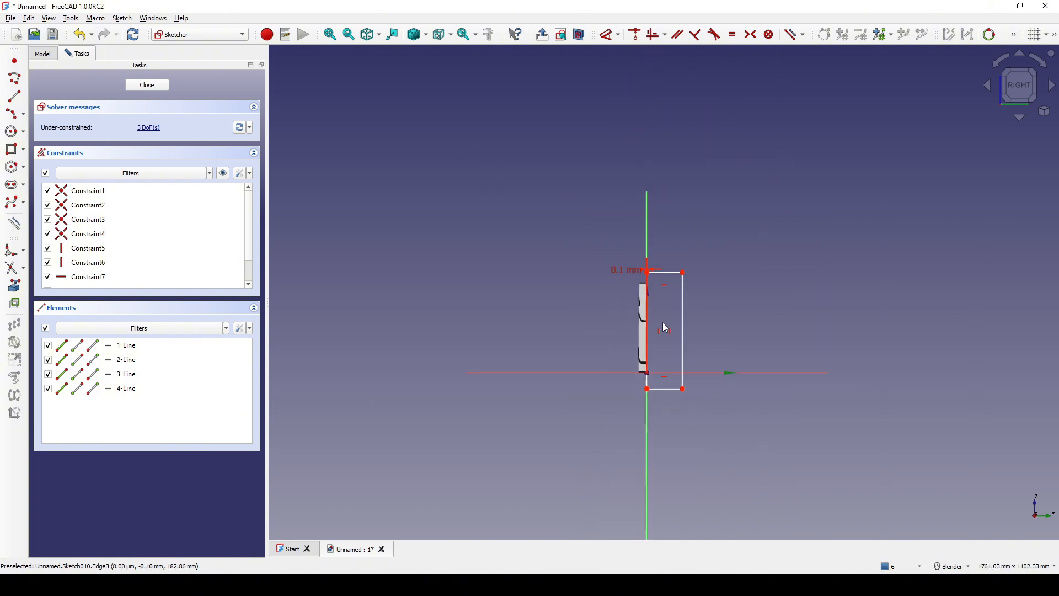
scroll(663, 324, "up", 5)
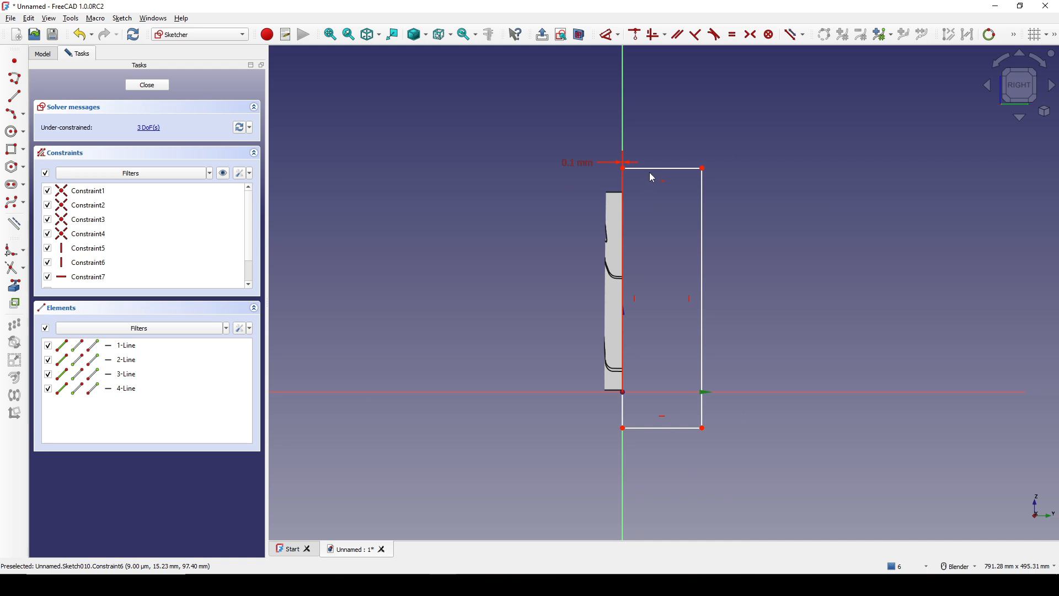
scroll(638, 251, "up", 2)
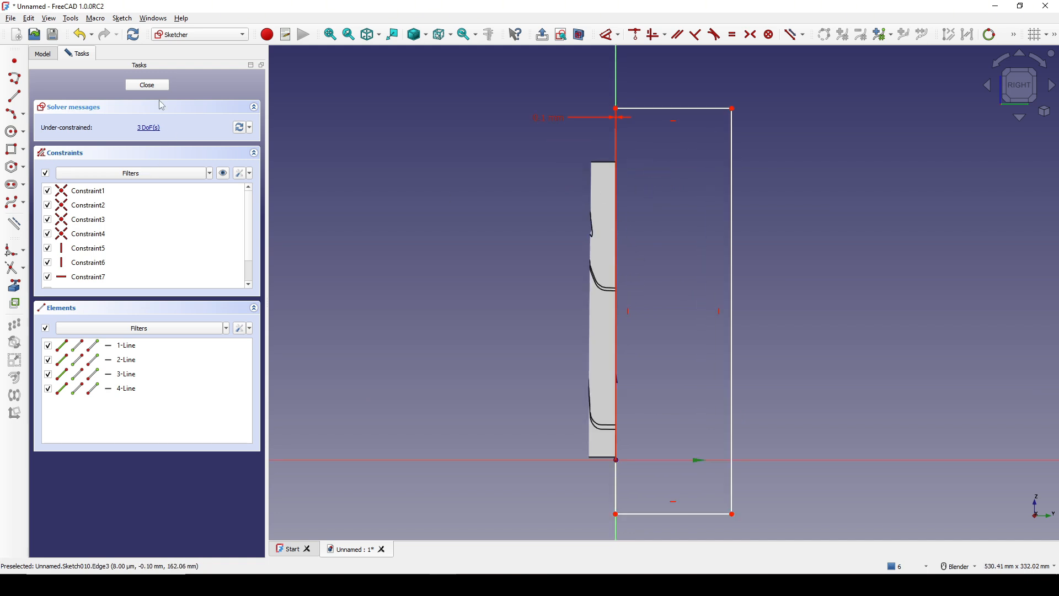
left_click(148, 85)
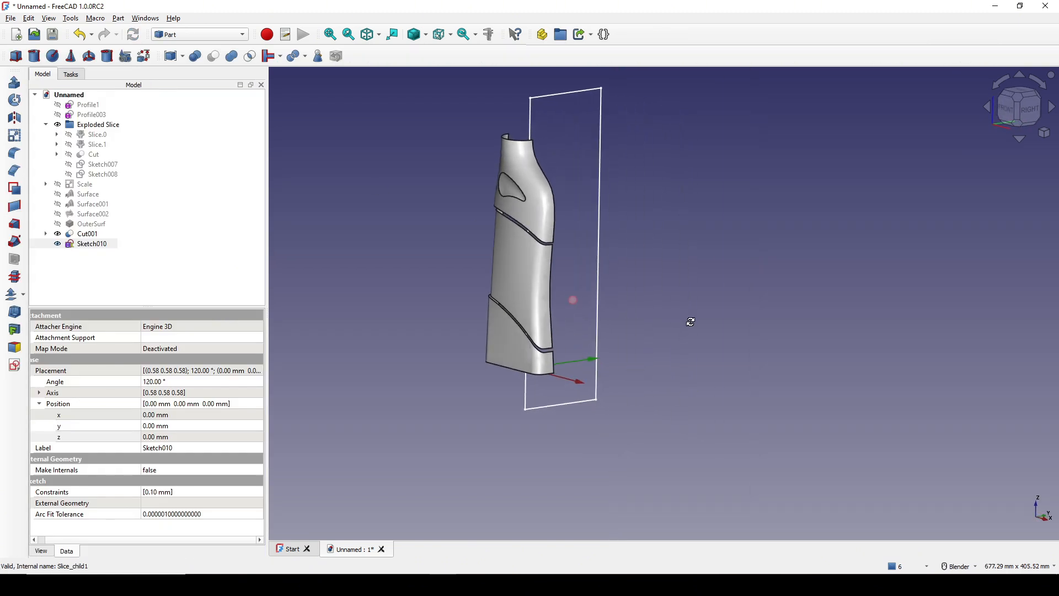
left_click(99, 246)
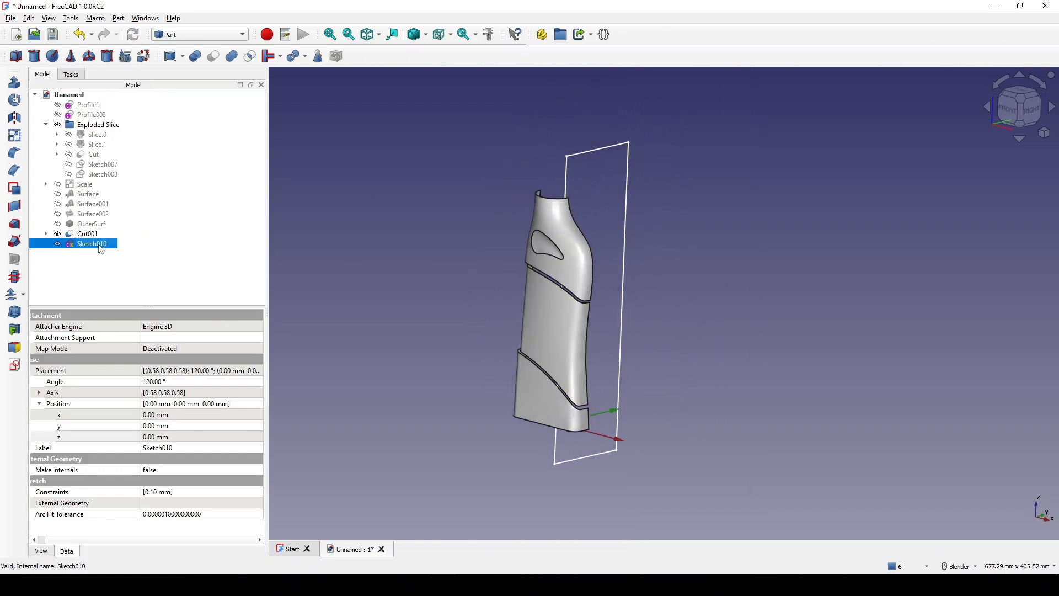
left_click(14, 82)
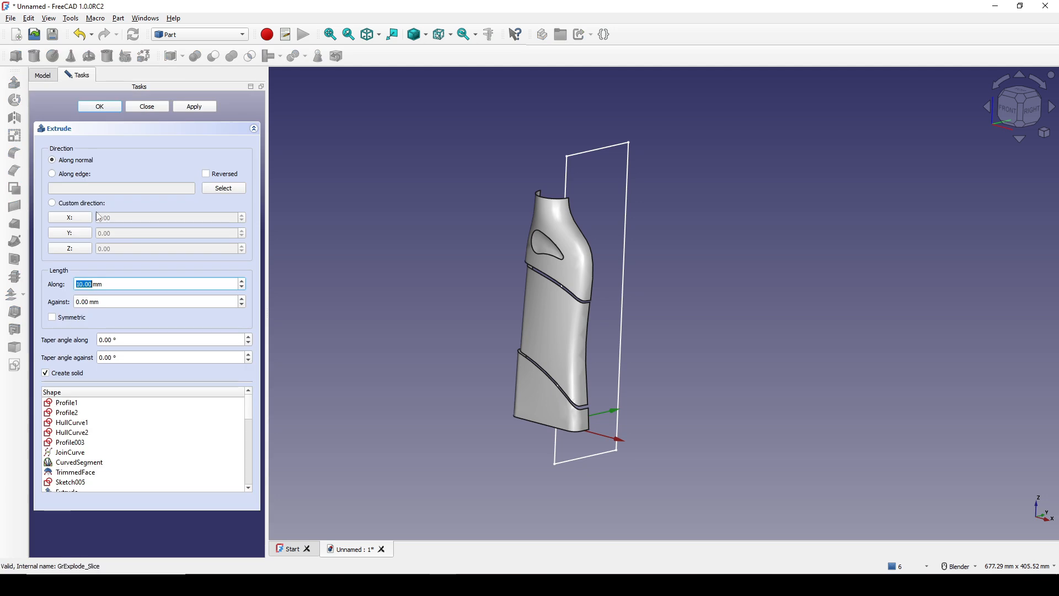
type("100")
left_click(70, 317)
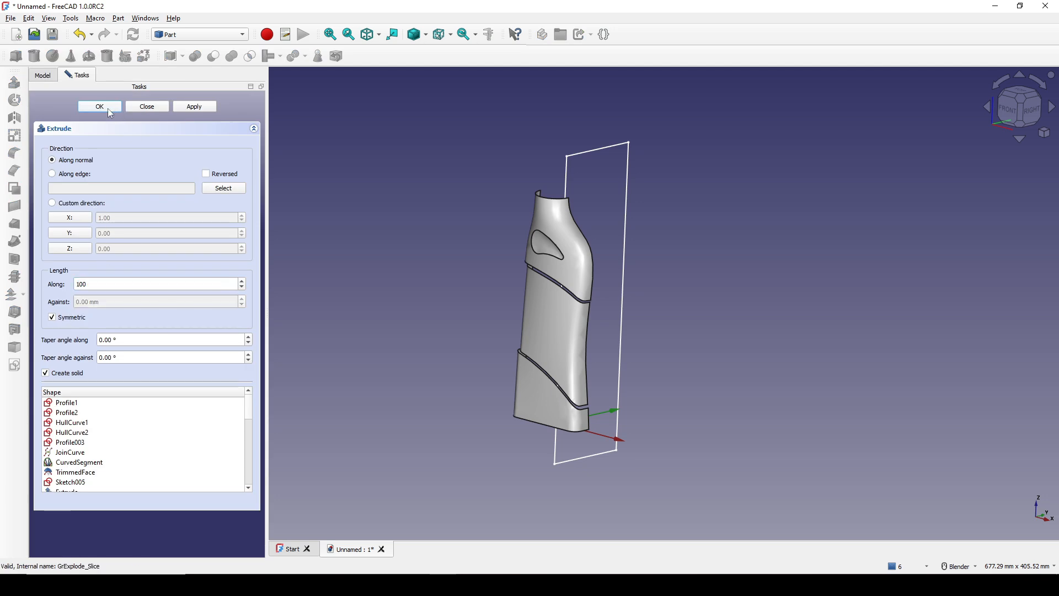
left_click(109, 110)
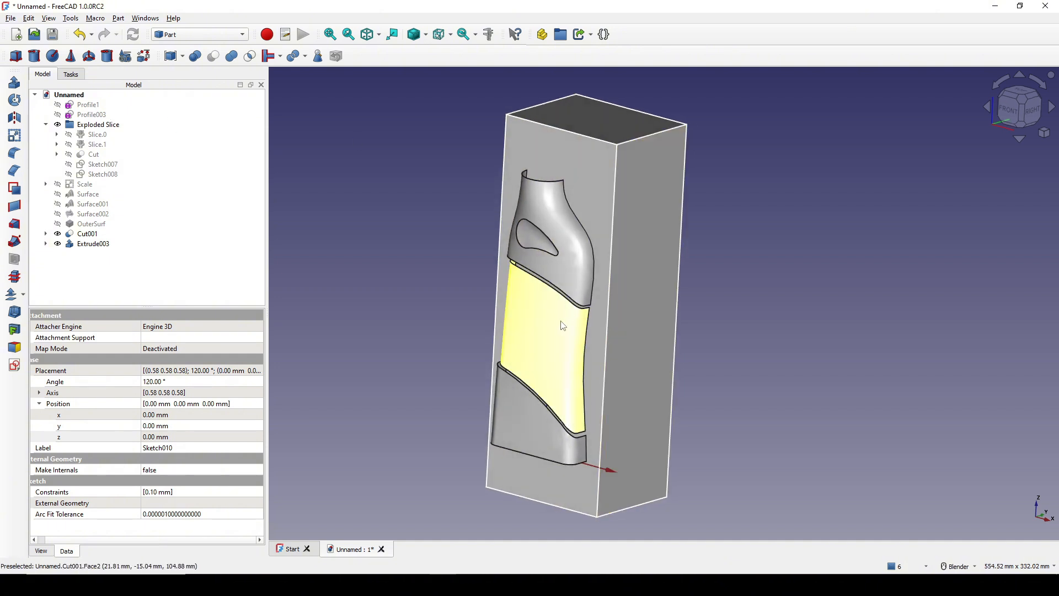
Step: Cut the new extruded block from Cut001 to trim the half bottle's surfaces along the open side
left_click(563, 326)
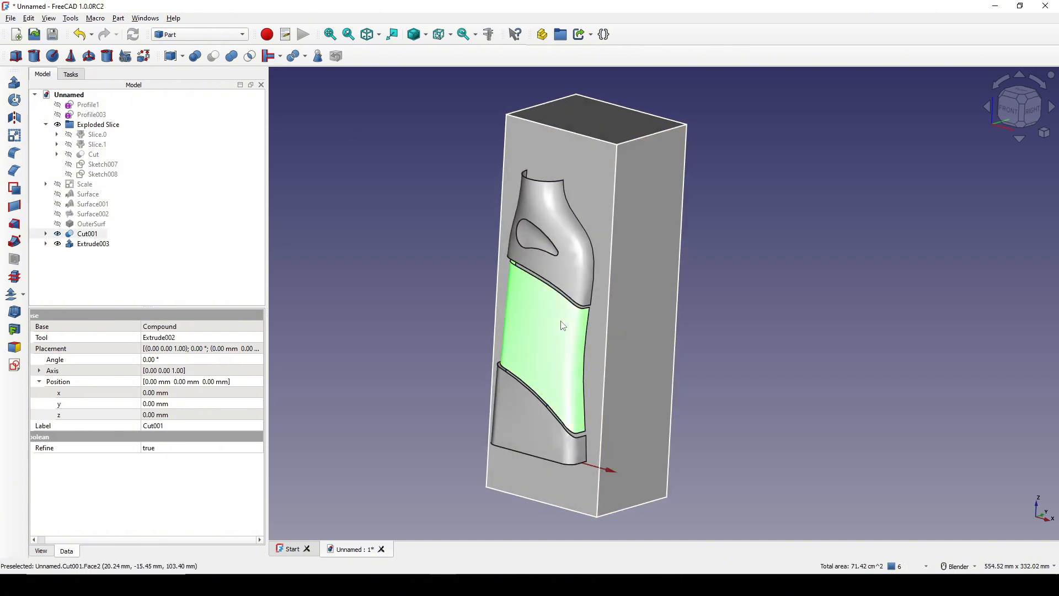
left_click(626, 305, "ctrl")
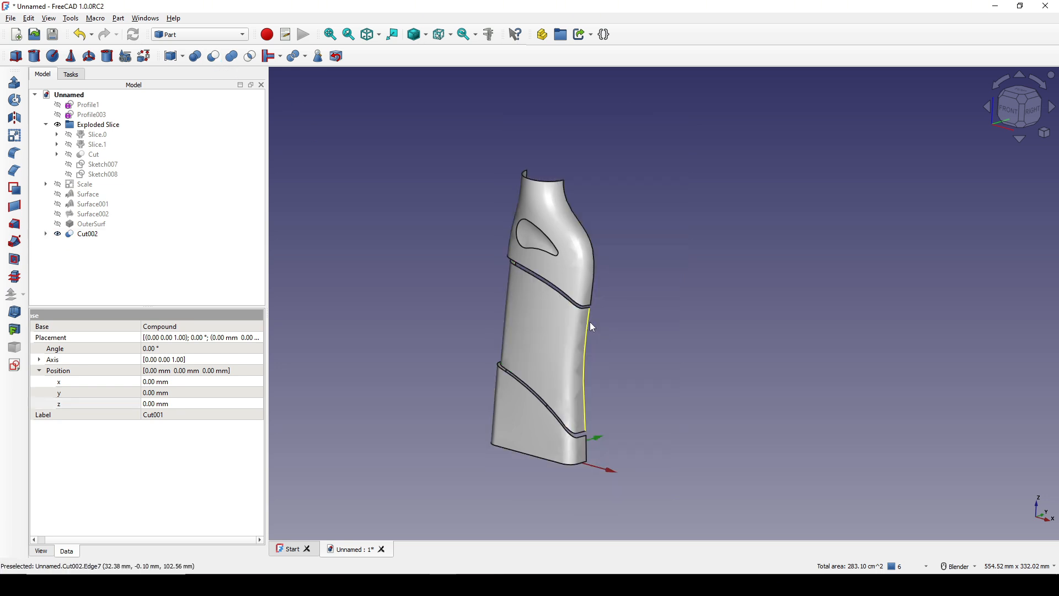
middle_click_drag(640, 349, 669, 287)
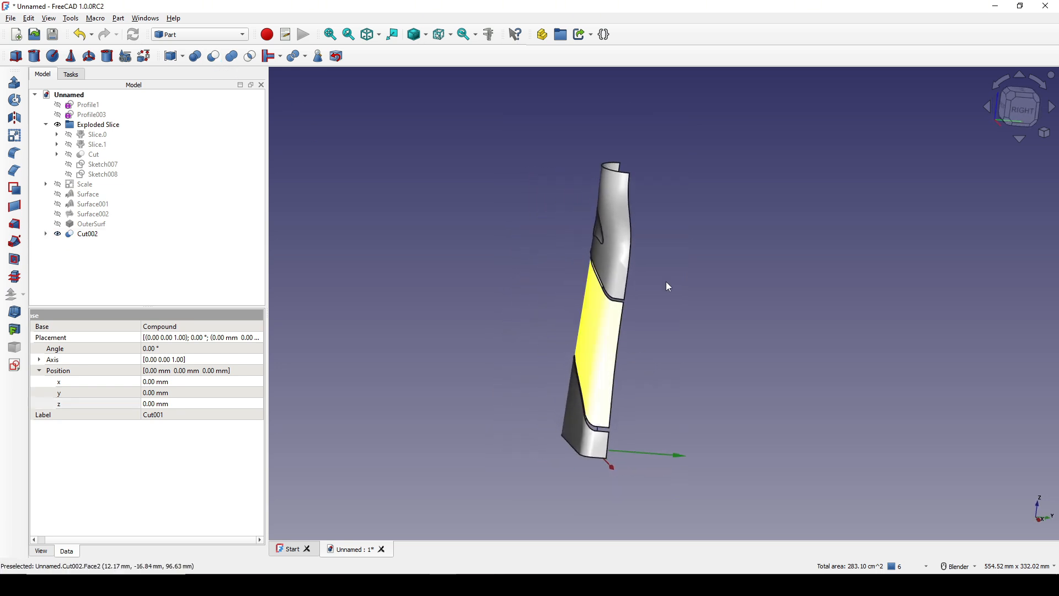
Step: Check the trimmed open edge against the origin from the right view and set Cut002's y position to 0.1 mm
left_click(1018, 109)
scroll(668, 300, "up", 15)
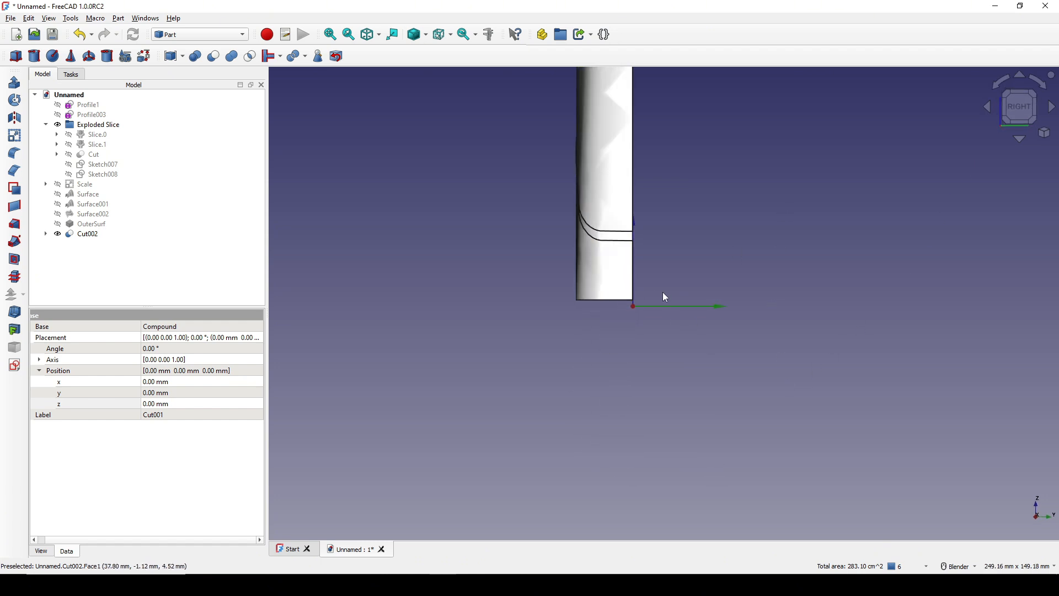
scroll(617, 322, "down", 3)
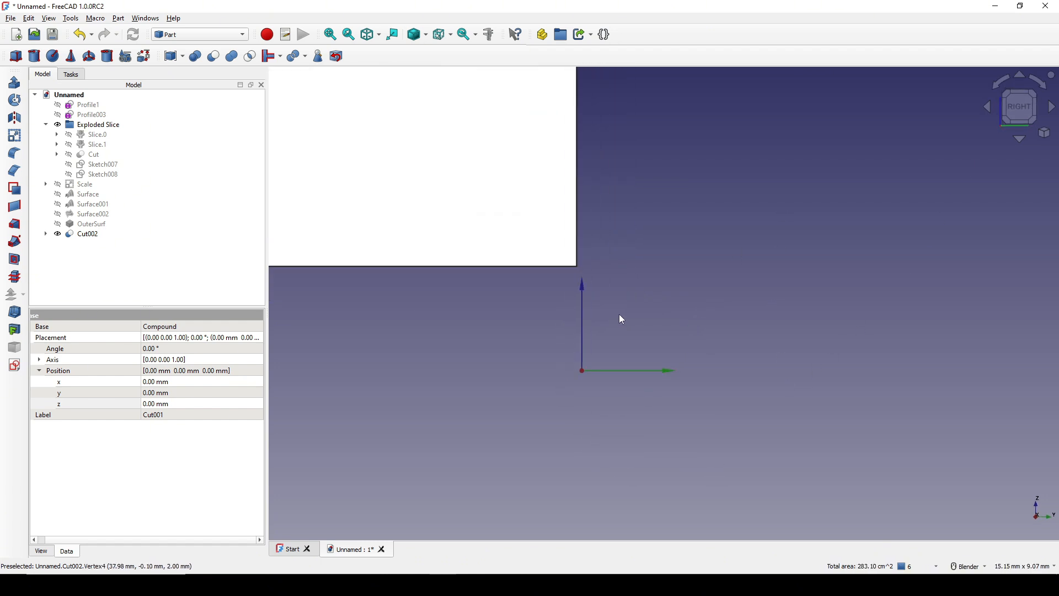
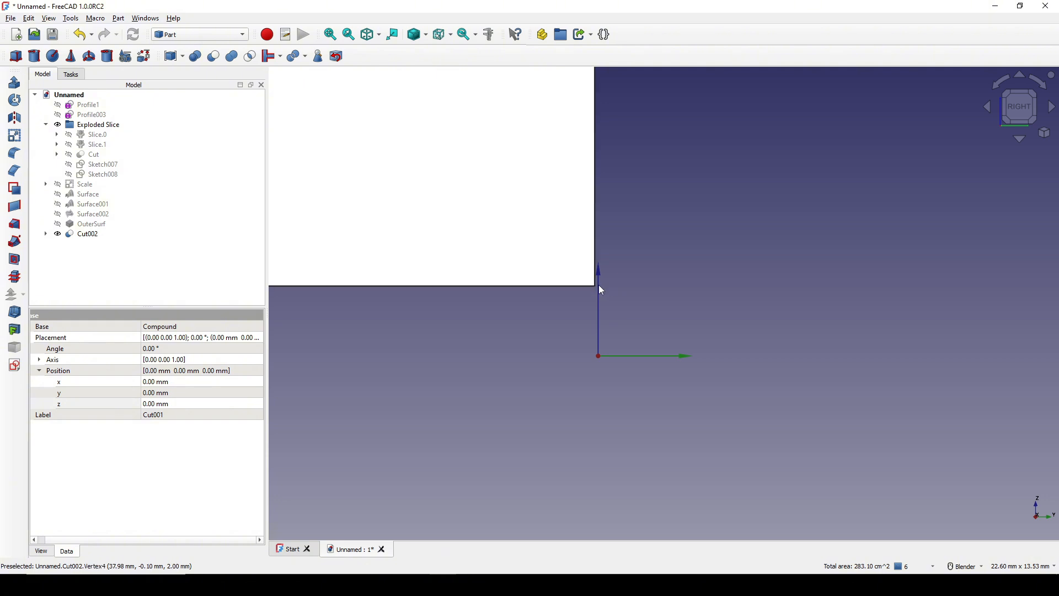
scroll(601, 282, "down", 5)
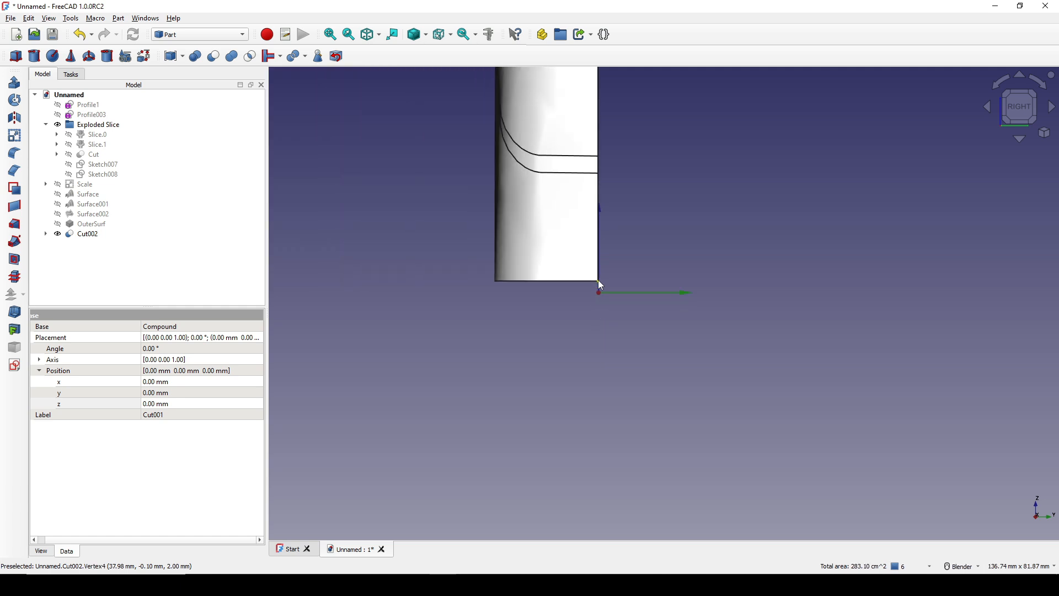
scroll(600, 283, "down", 5)
left_click(714, 311)
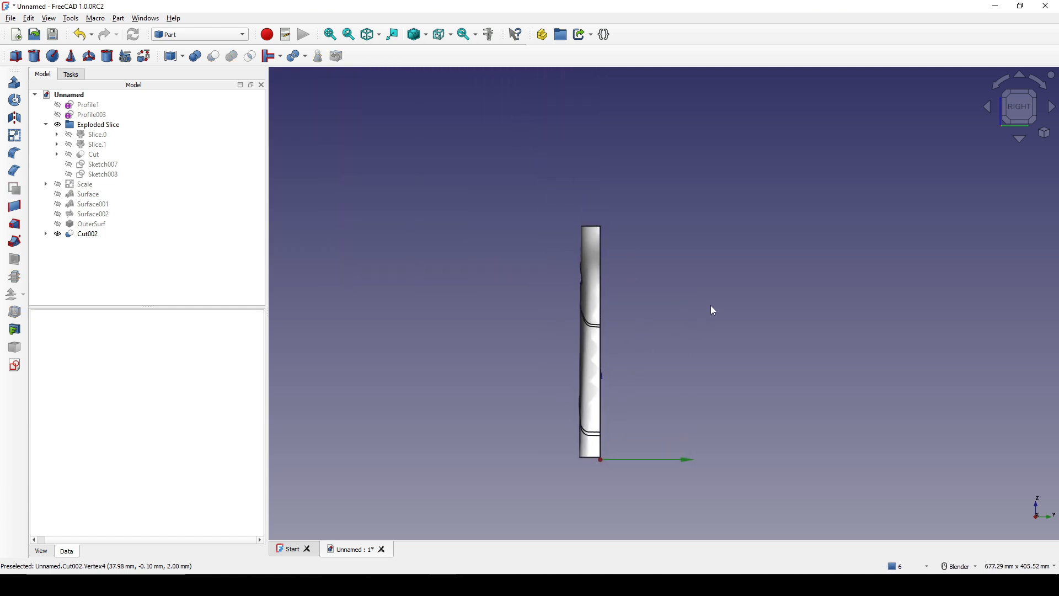
left_click(89, 236)
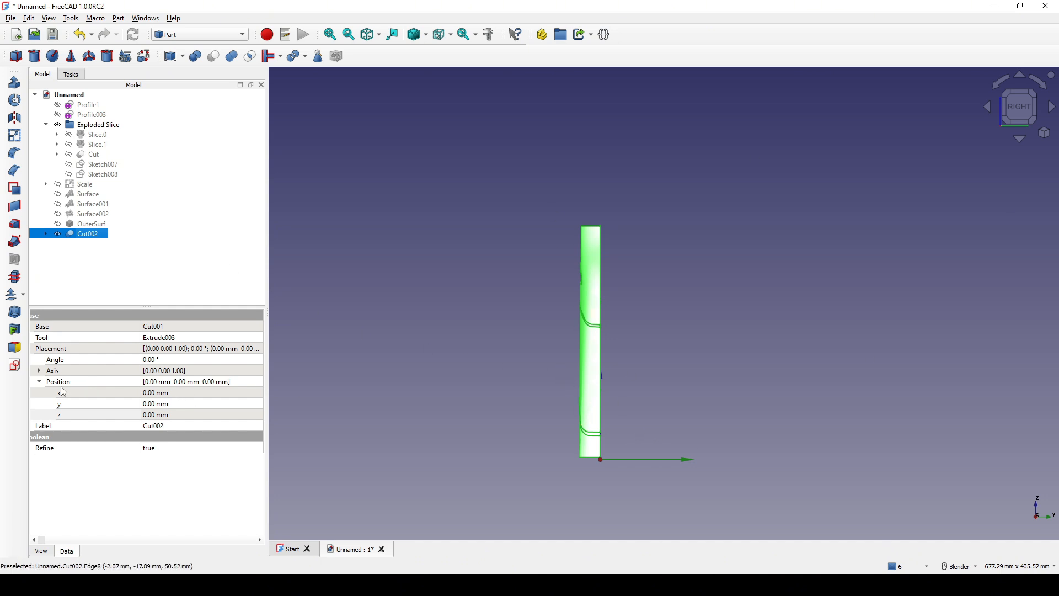
left_click(176, 406)
type("0.1")
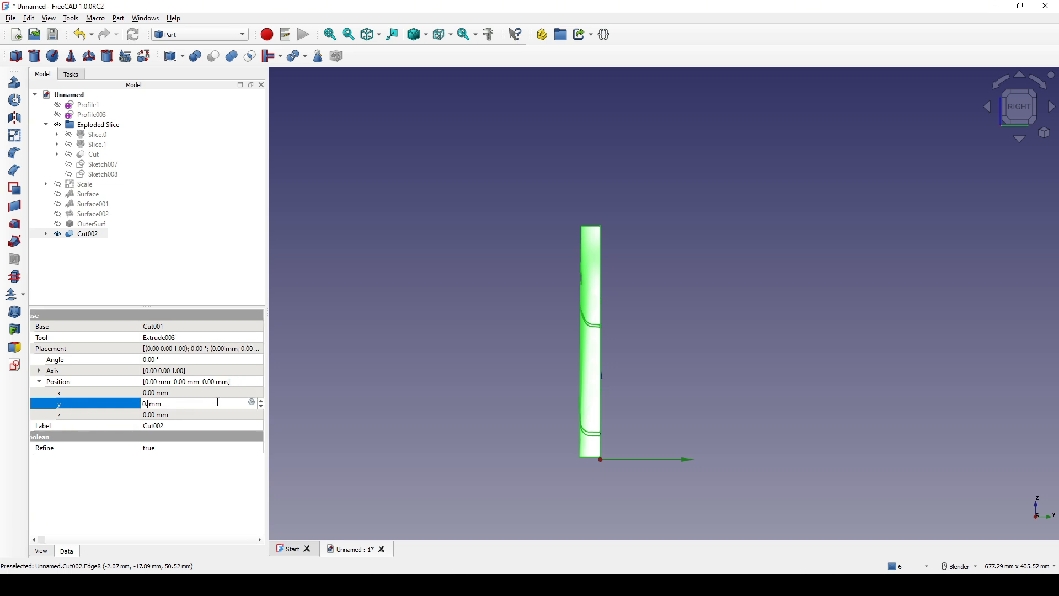
left_click(447, 388)
Step: In the Surface workbench, create a sectional-edges surface bridging the two edges of the bottle's upper gap
middle_click_drag(522, 383, 703, 332)
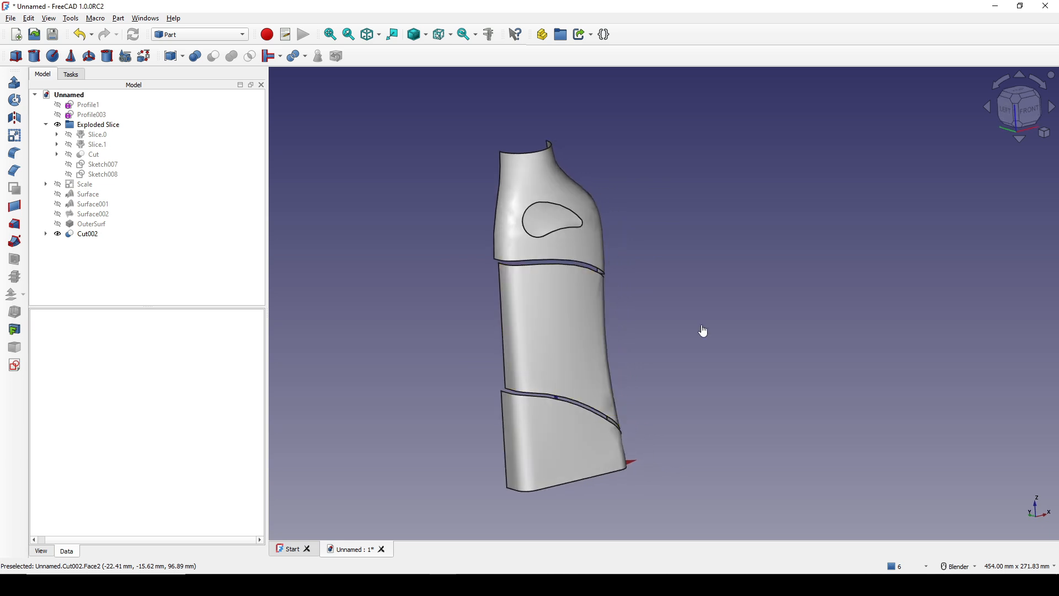
middle_click_drag(601, 433, 575, 425)
scroll(577, 423, "up", 2)
middle_click_drag(536, 389, 560, 406)
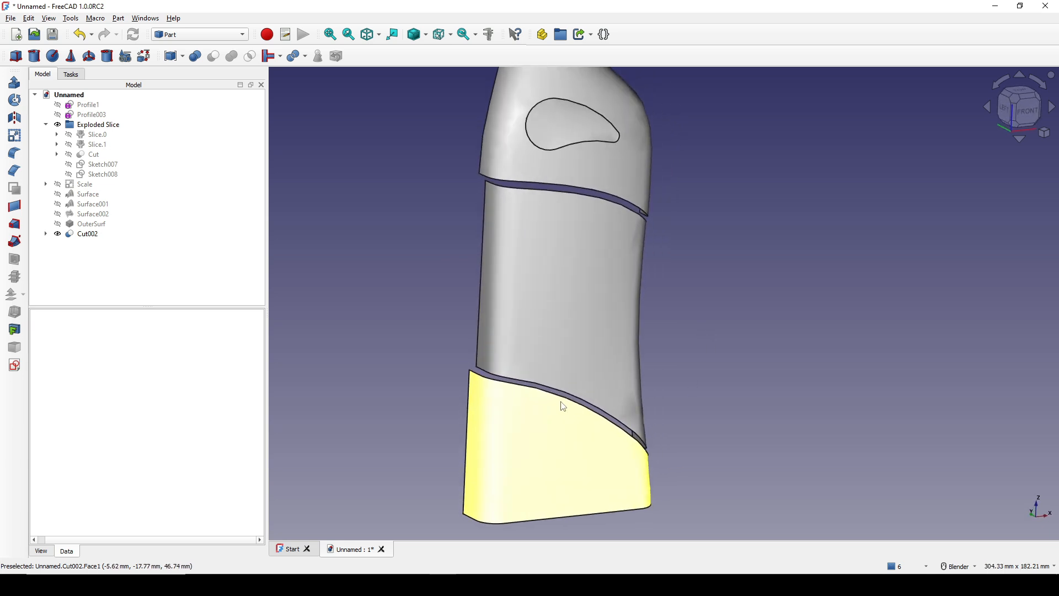
middle_click_drag(680, 251, 651, 289)
left_click(211, 38)
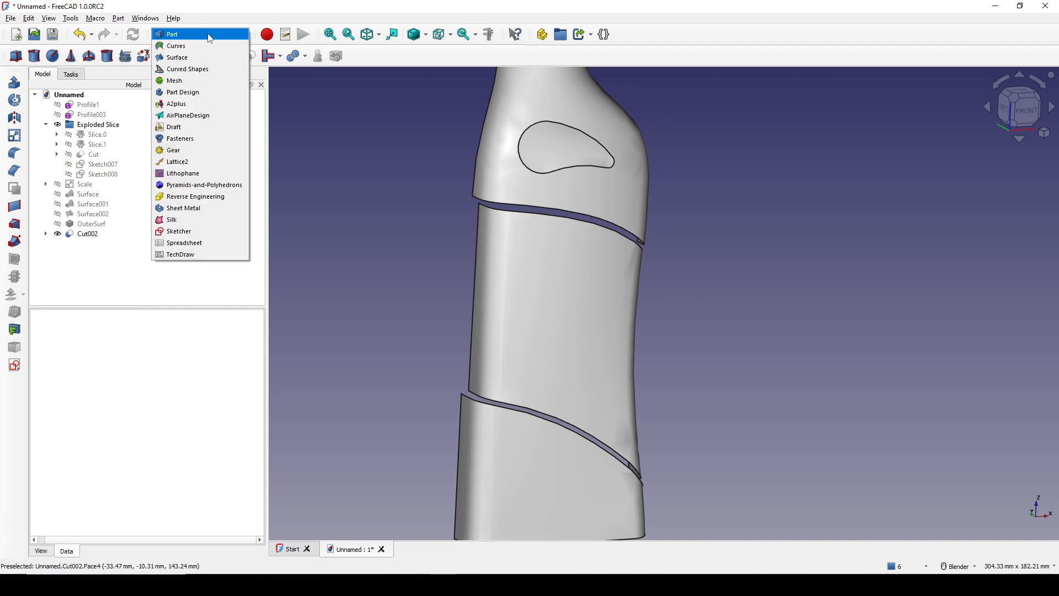
left_click(180, 57)
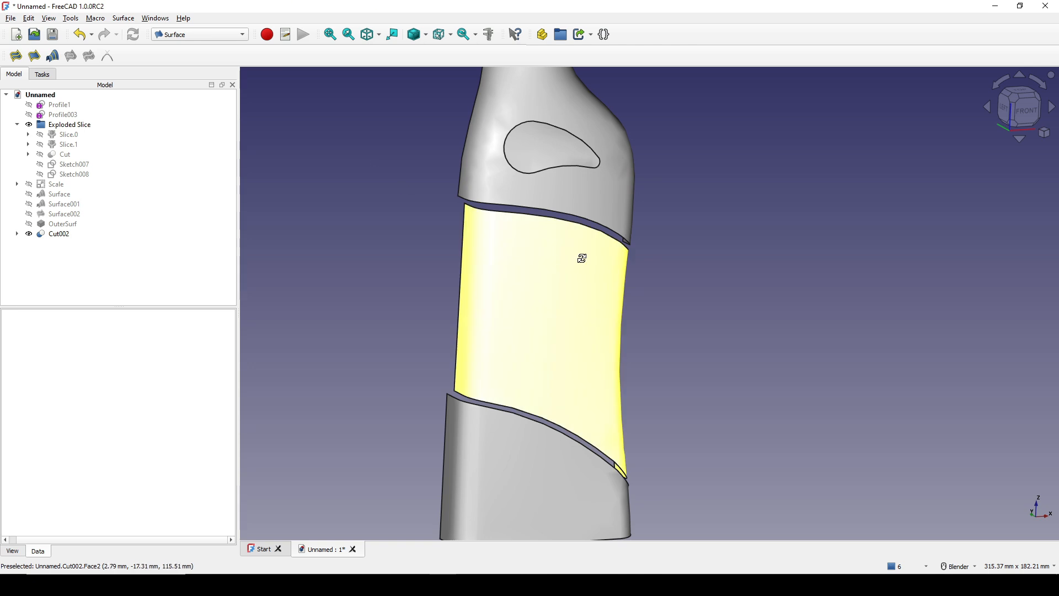
middle_click_drag(579, 256, 659, 276)
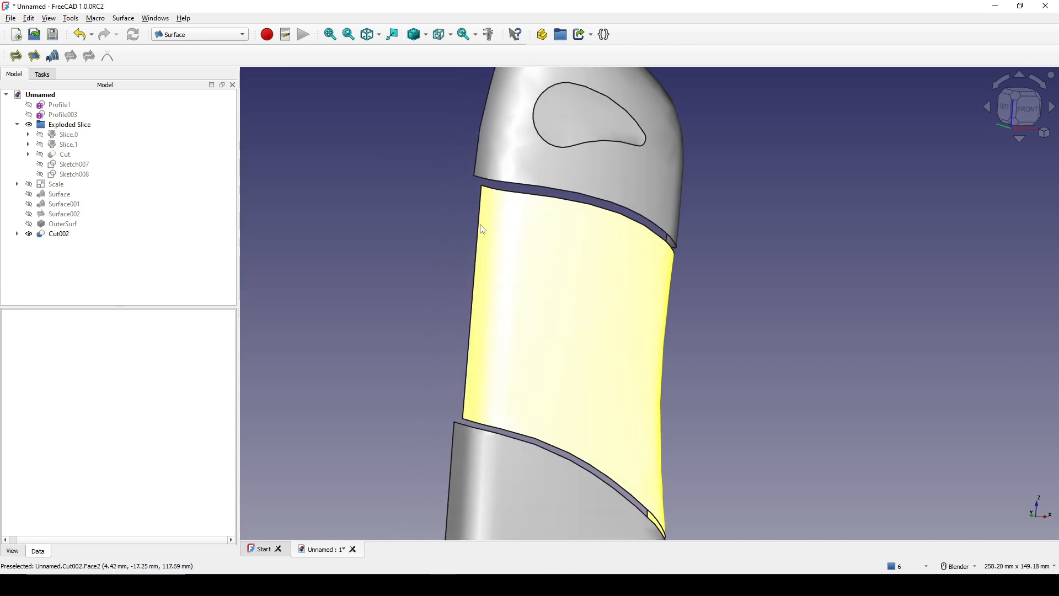
left_click(55, 57)
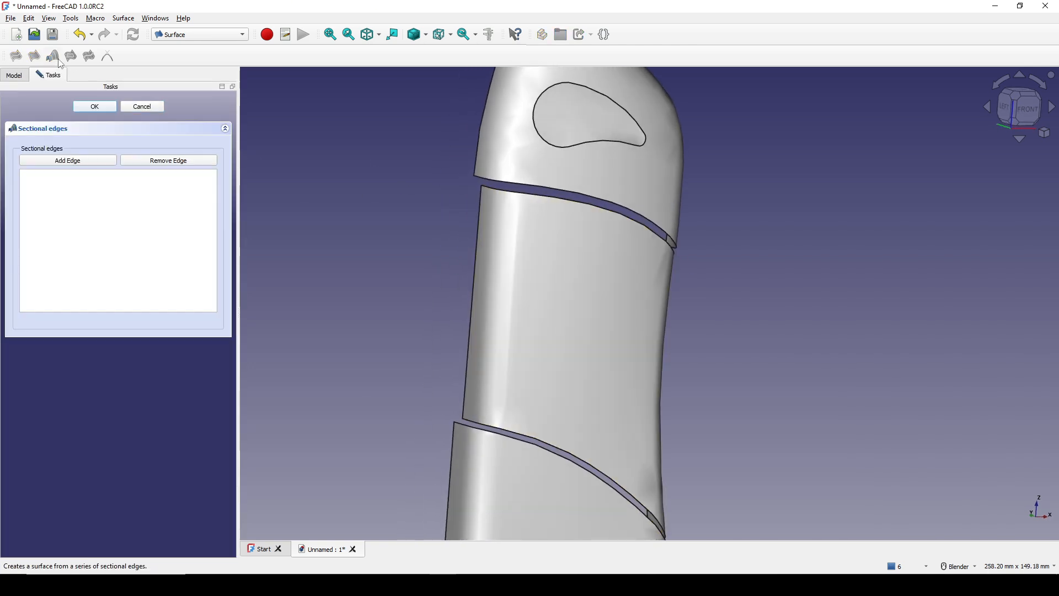
left_click(69, 161)
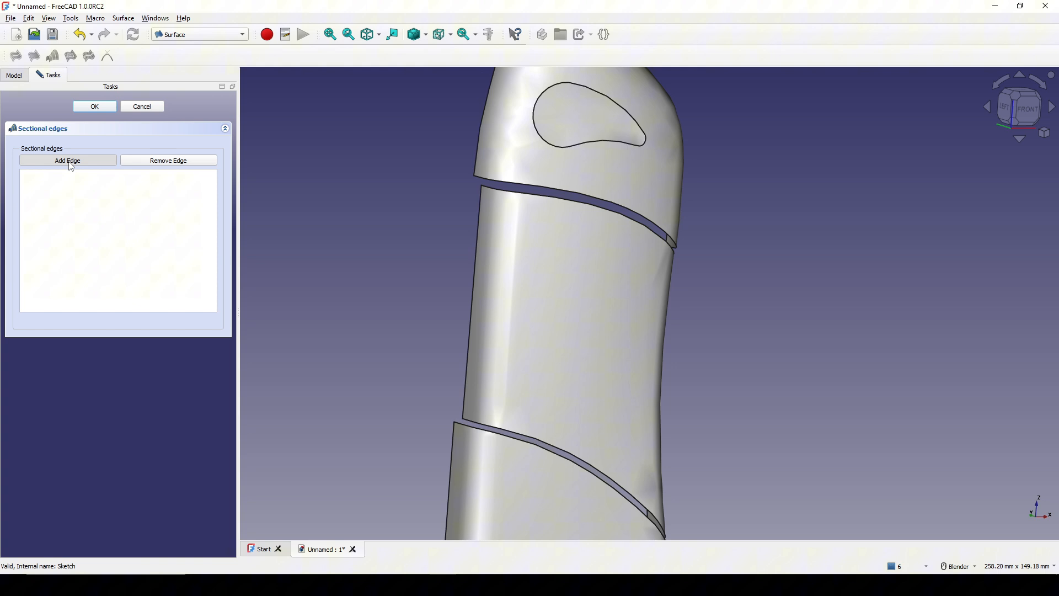
left_click(566, 199)
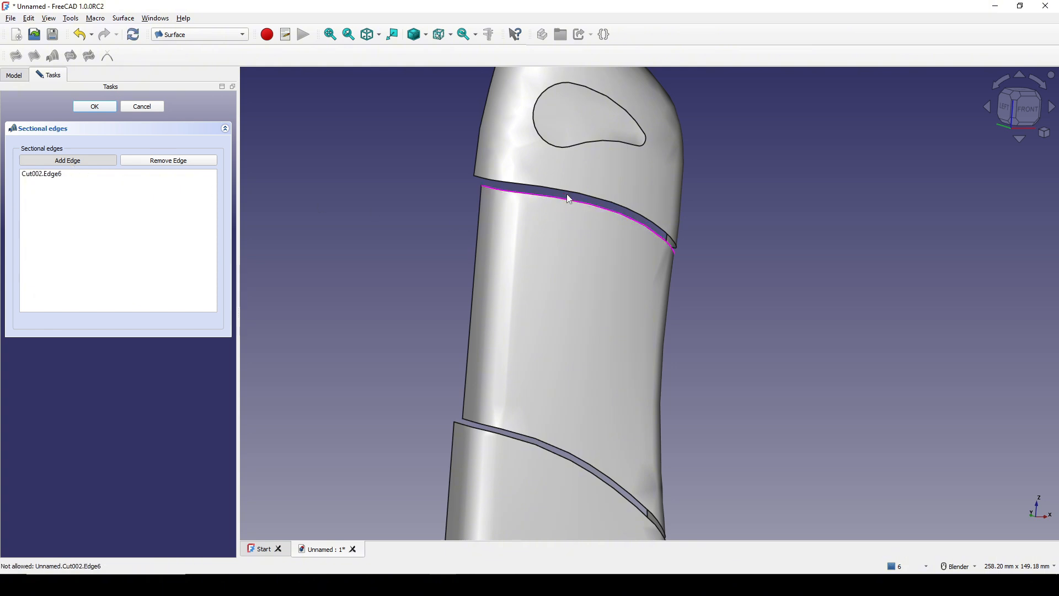
left_click(570, 196)
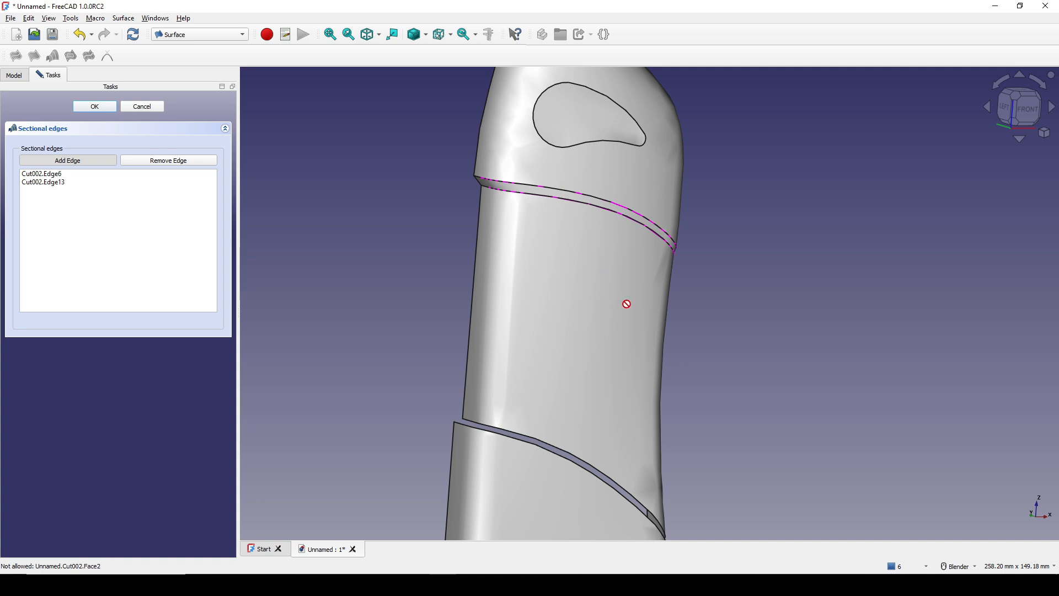
middle_click_drag(628, 335, 612, 353)
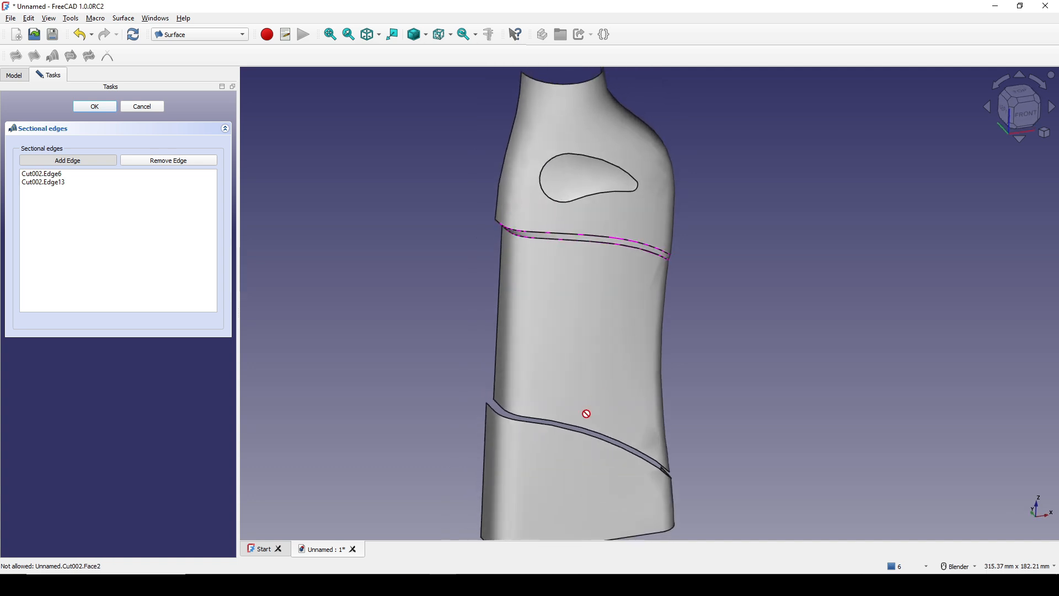
left_click(89, 109)
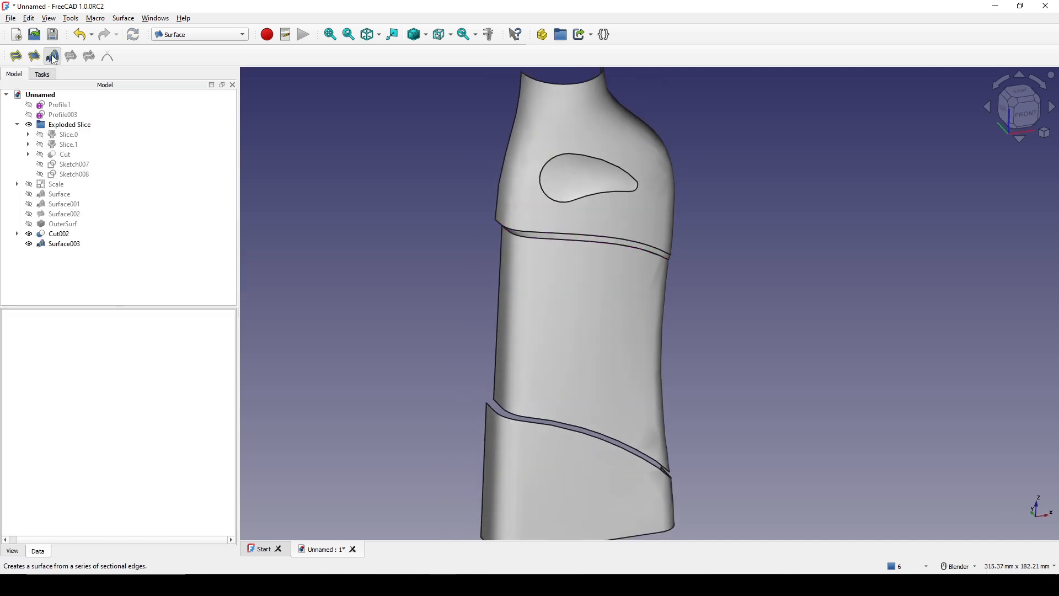
Step: Create another sectional-edges surface between the two edges of the bottle's lower gap
left_click(53, 55)
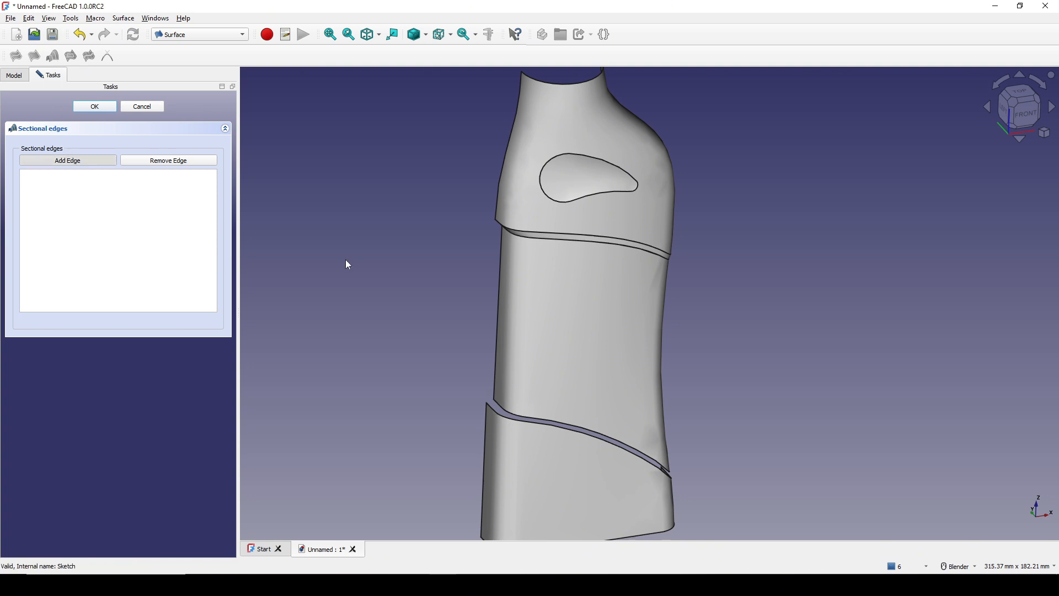
scroll(552, 434, "up", 2)
left_click(565, 429)
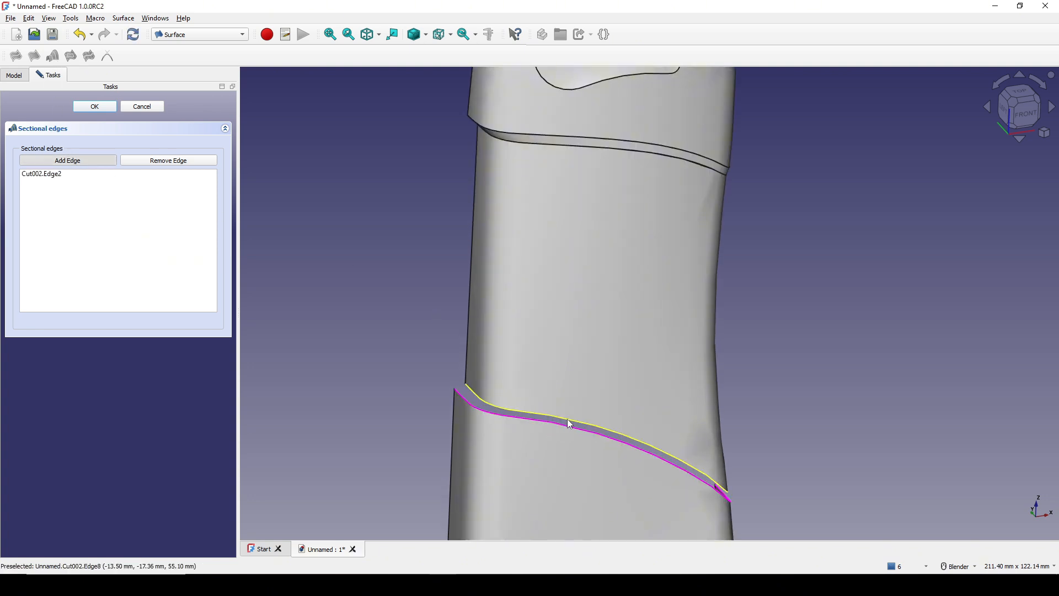
left_click(568, 421)
left_click(95, 106)
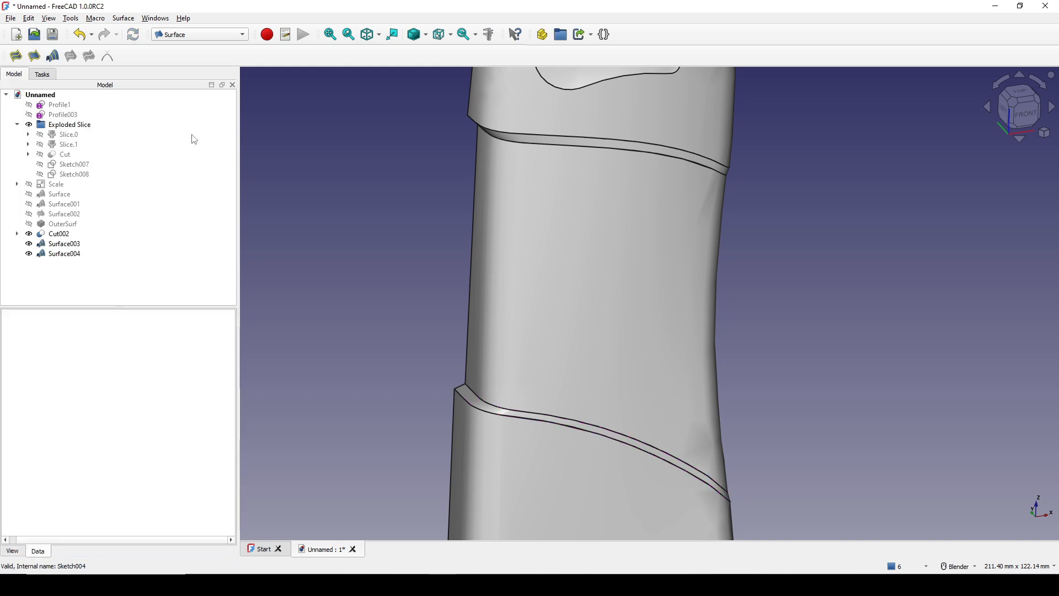
Step: In the Curves workbench, combine Cut002, Surface003 and Surface004 into one parametric solid object
scroll(687, 386, "down", 3)
middle_click_drag(686, 385, 738, 396)
scroll(739, 391, "down", 2)
middle_click_drag(730, 378, 703, 363)
middle_click_drag(764, 343, 756, 328, "shift")
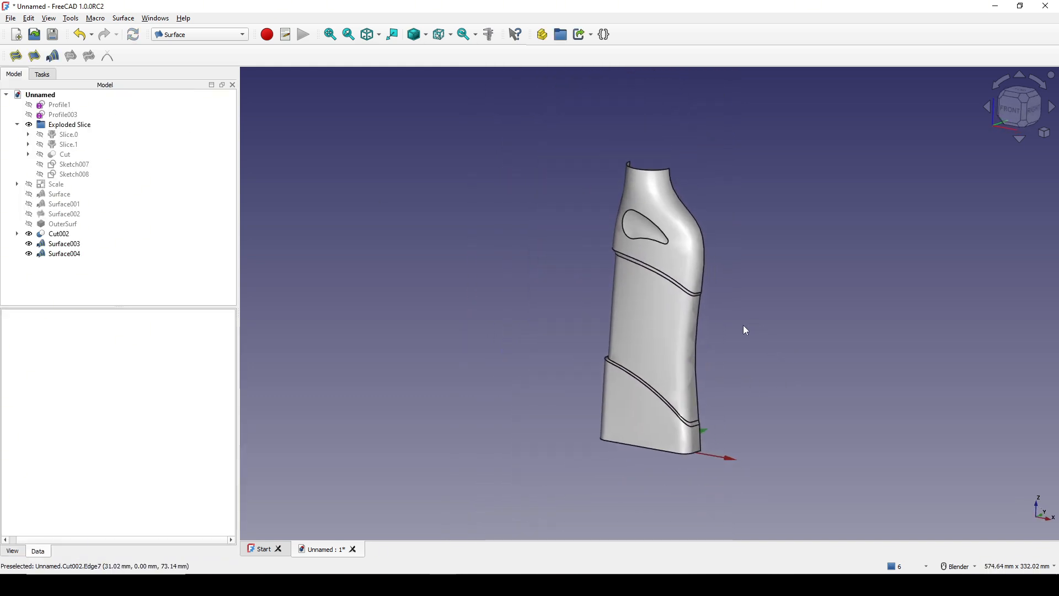
key("shift+b")
left_click_drag(453, 103, 782, 500)
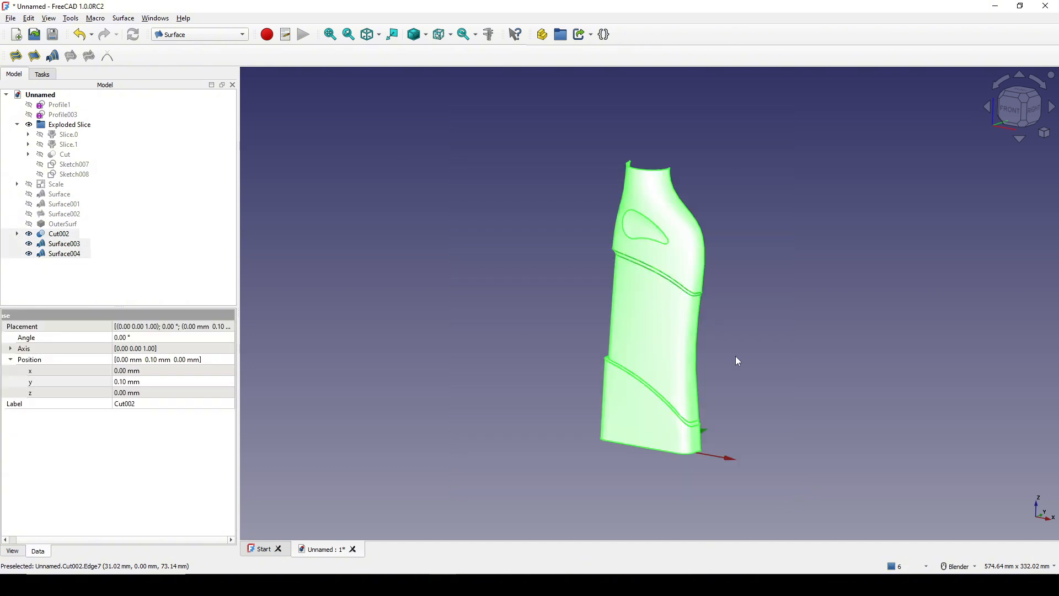
left_click(211, 37)
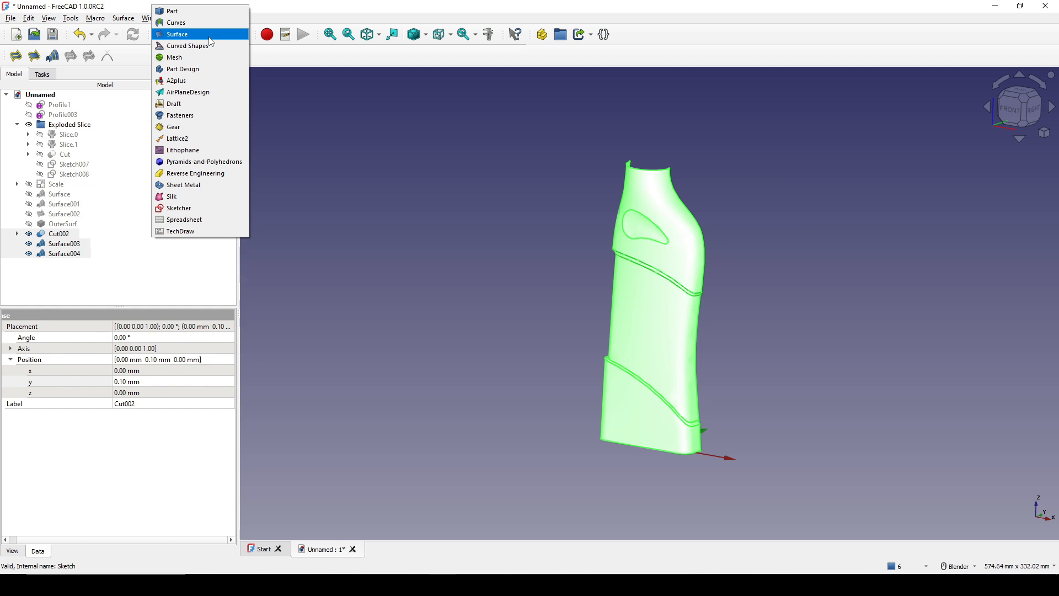
left_click(208, 23)
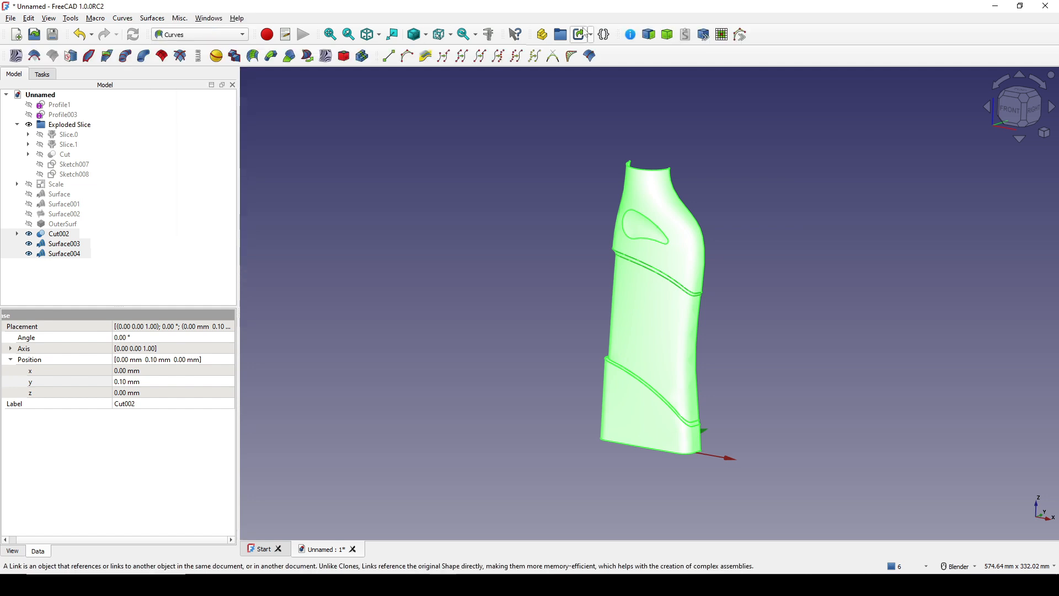
left_click(667, 36)
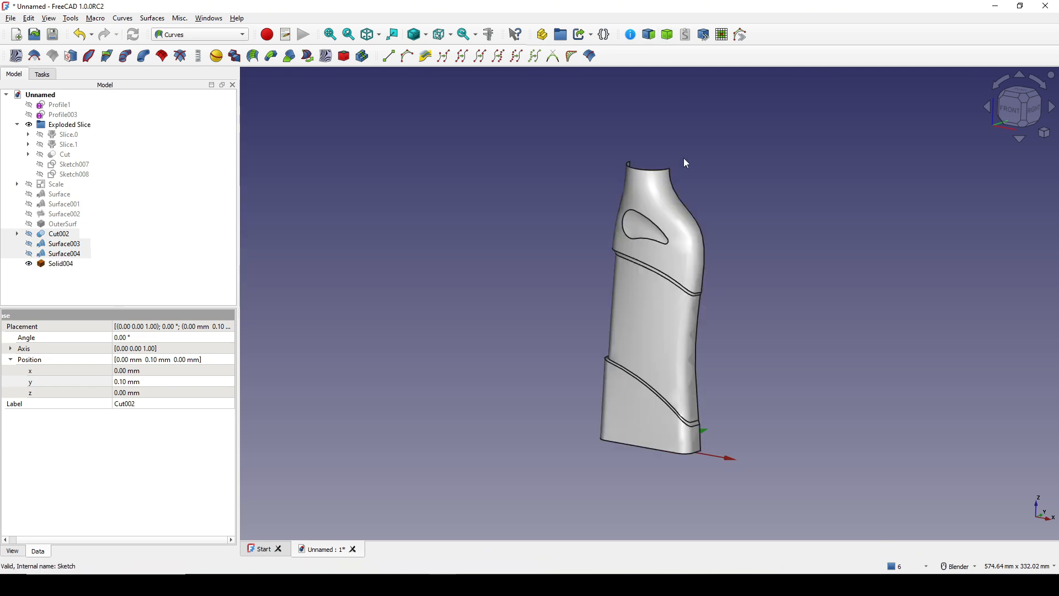
Step: Rename the newly combined half-bottle shape as InnerSurf
scroll(736, 319, "up", 1)
scroll(726, 296, "up", 1)
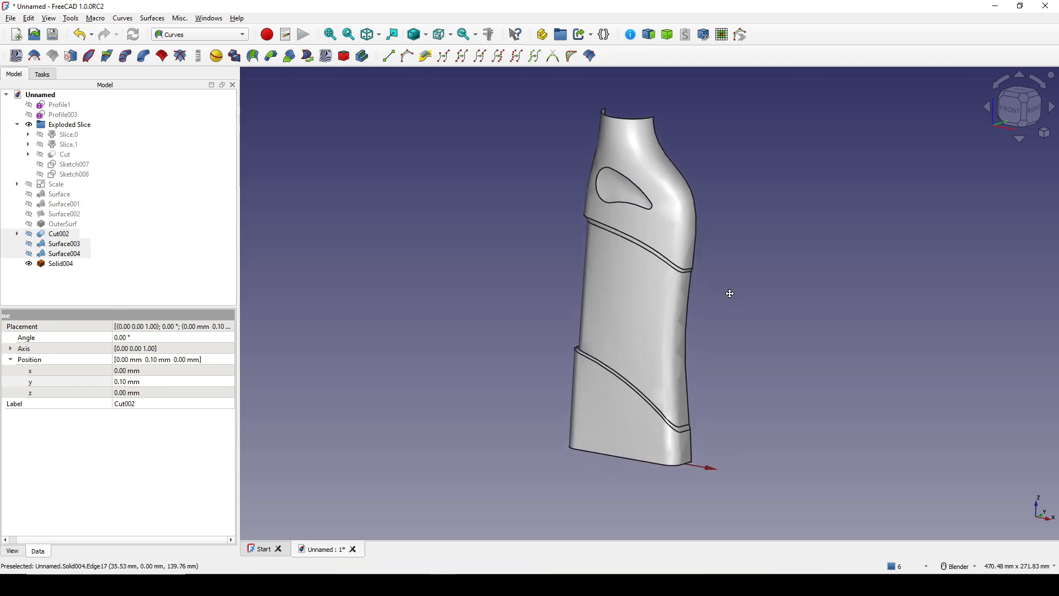
left_click(62, 264)
right_click(64, 269)
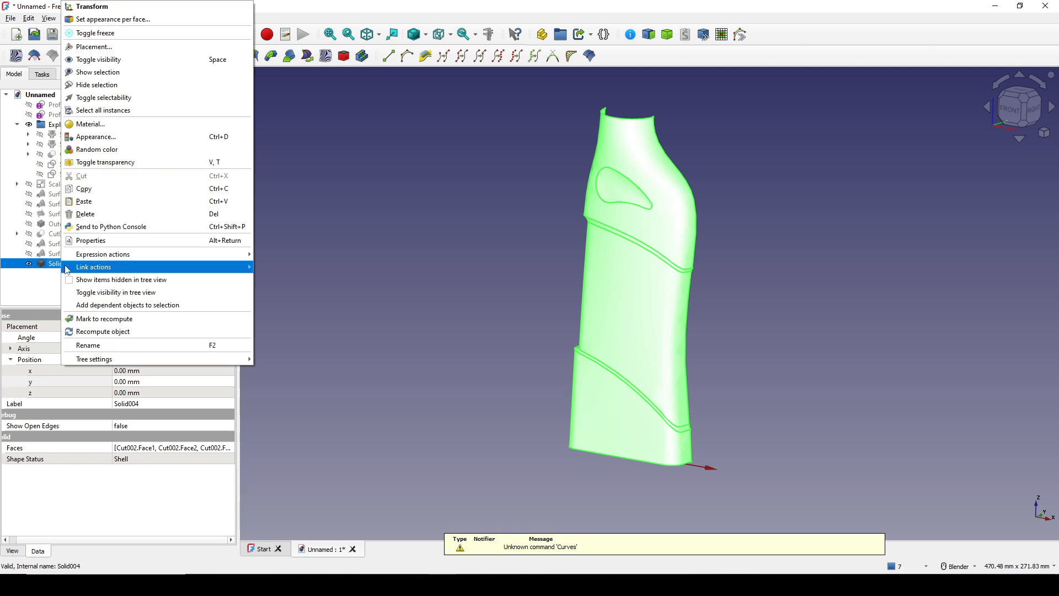
left_click(156, 335)
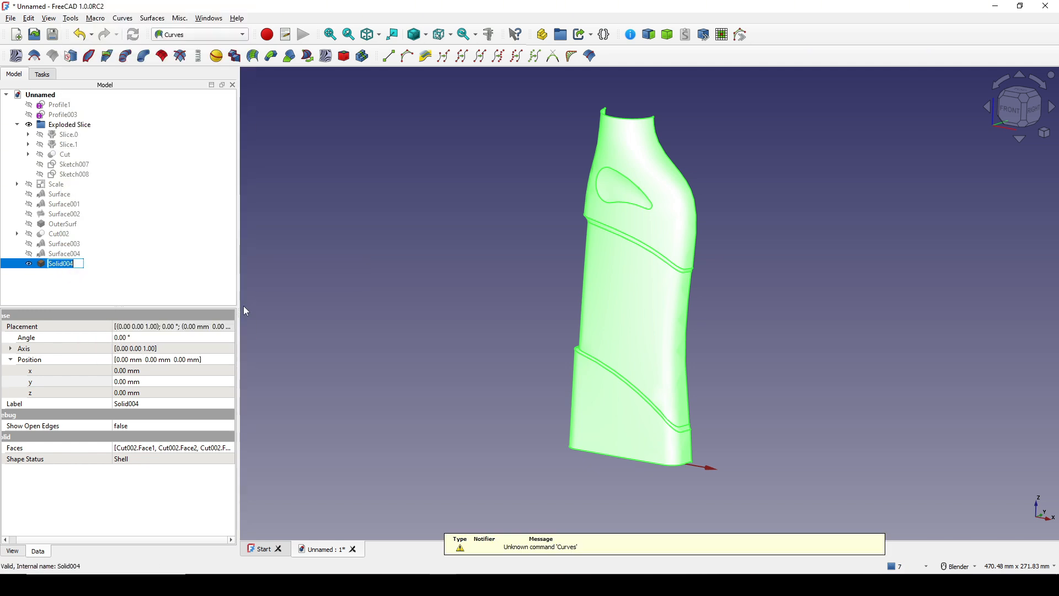
type("InnerSurf")
key("Return")
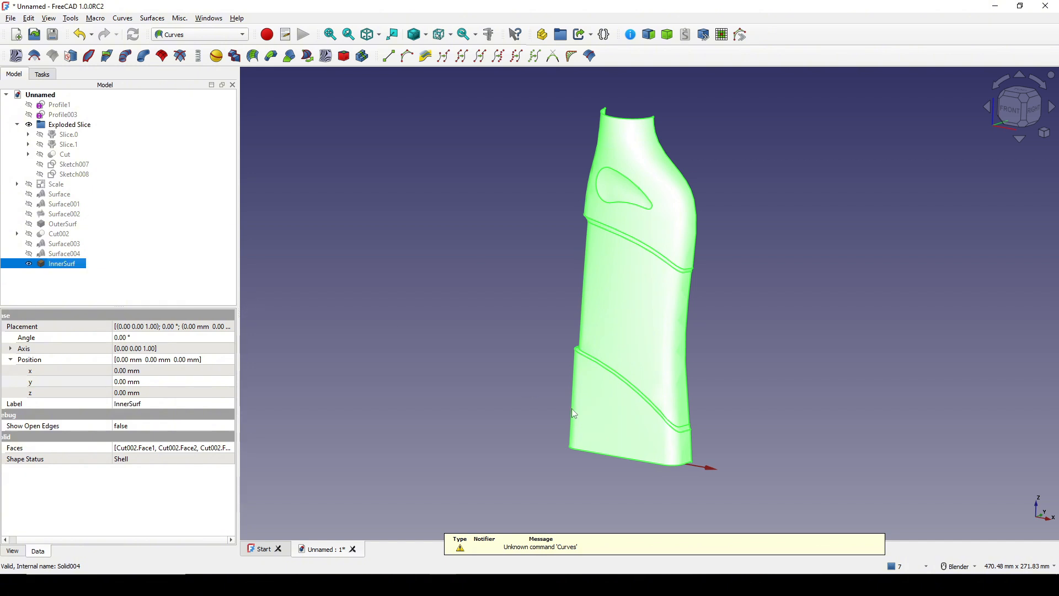
Step: Show OuterSurf together with InnerSurf, examine the wall gap between them from the open side, and hide OuterSurf again
middle_click_drag(594, 370, 582, 374)
middle_click_drag(690, 236, 675, 240)
left_click(753, 331)
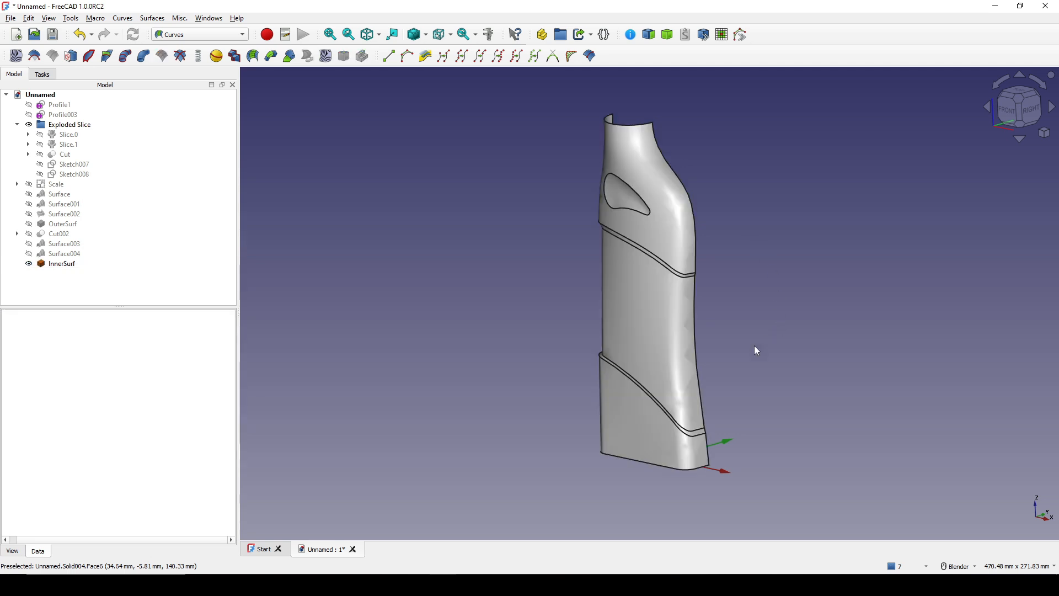
middle_click_drag(755, 346, 749, 346)
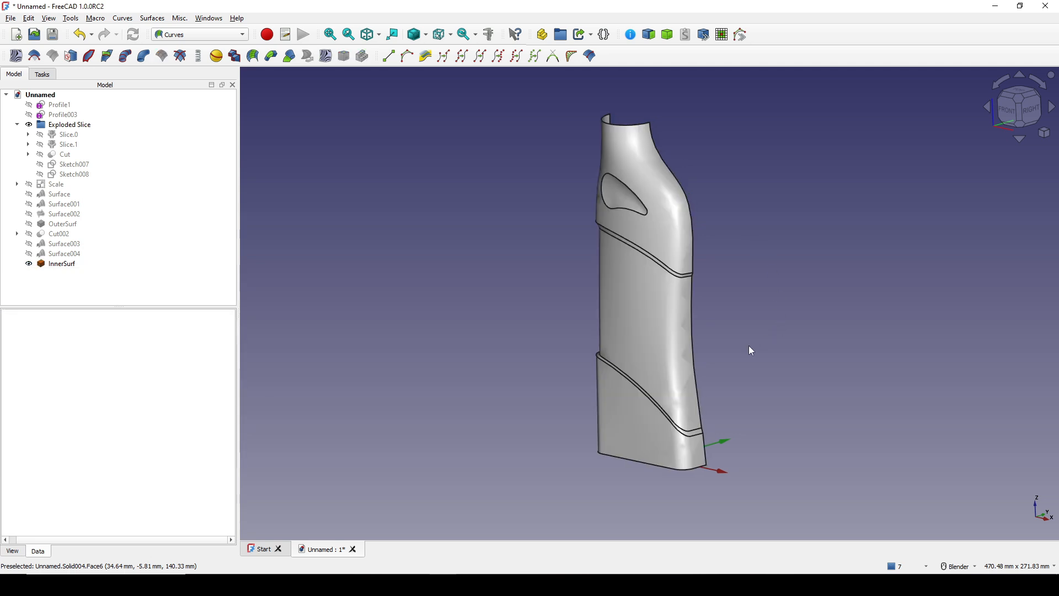
left_click(70, 224)
key("space")
middle_click_drag(733, 375, 633, 373)
left_click(804, 280)
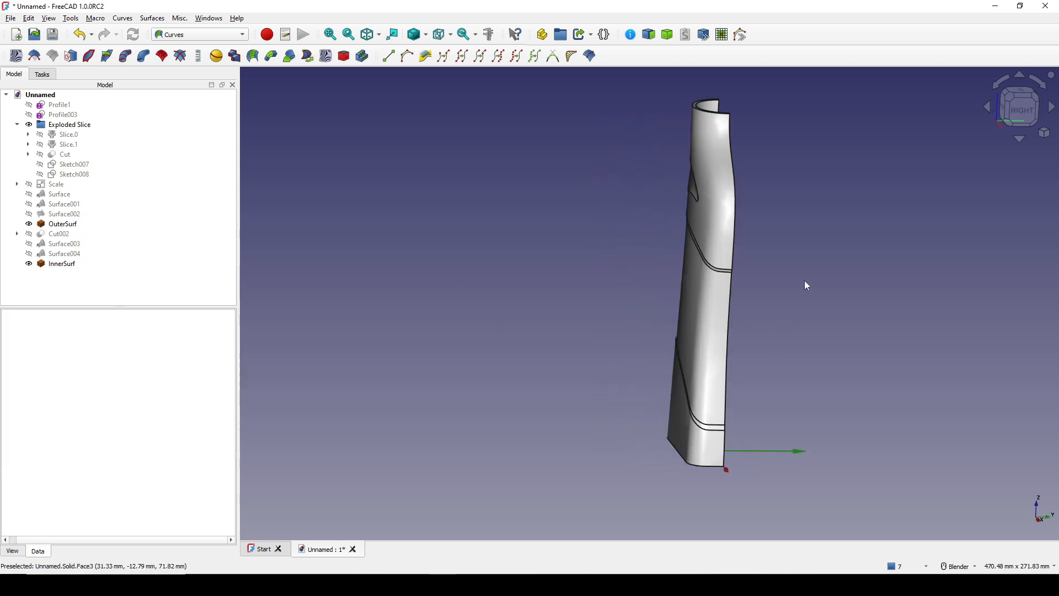
middle_click_drag(775, 274, 778, 324)
scroll(584, 393, "up", 3)
scroll(596, 402, "down", 5)
scroll(772, 325, "up", 2)
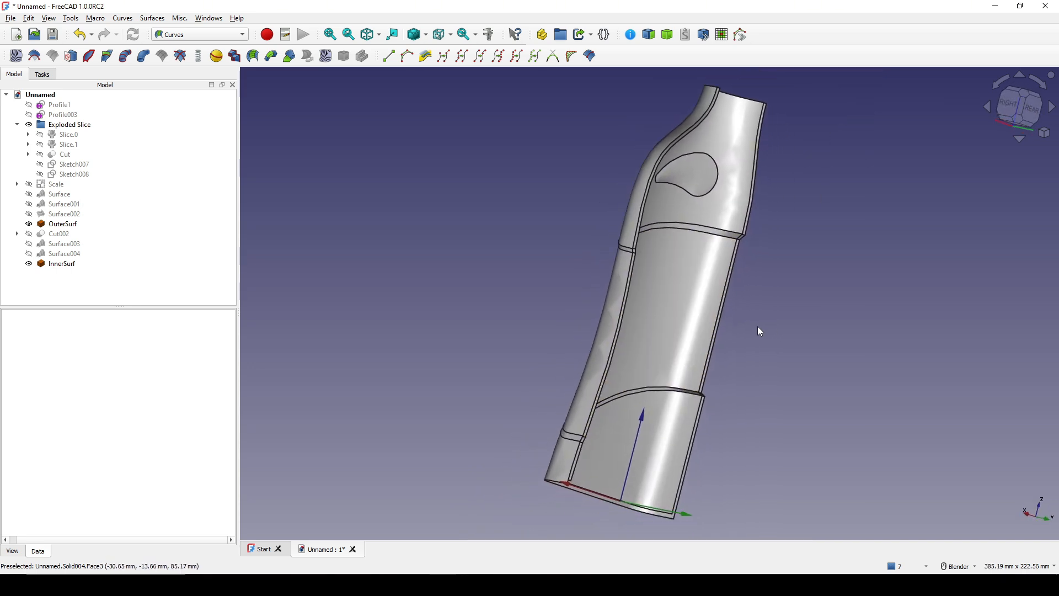
left_click(66, 225)
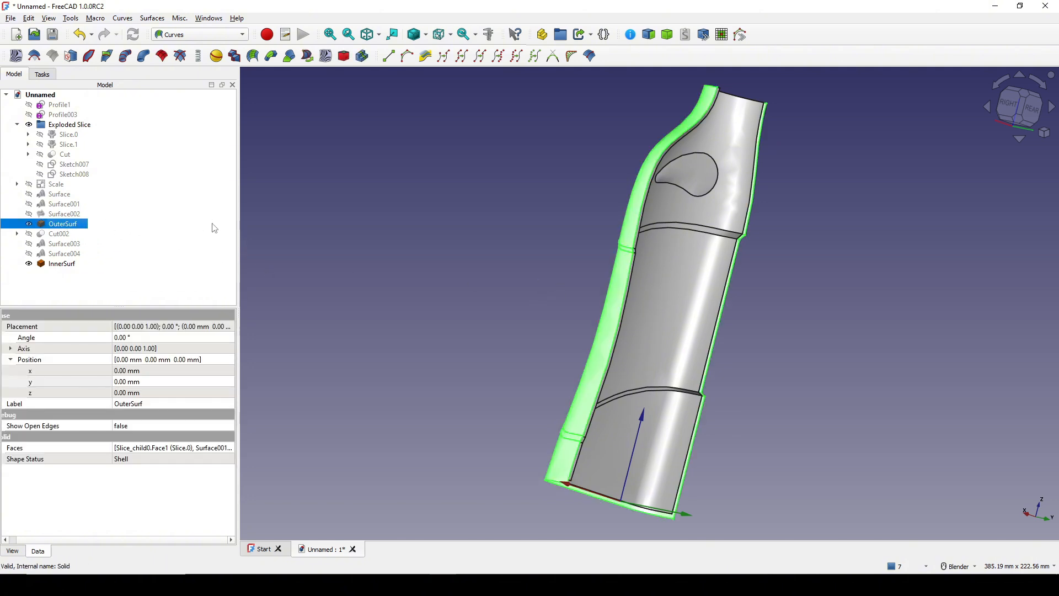
key("space")
Step: In the Part workbench, mirror InnerSurf about the XZ plane to make the other half of the inner bottle surface
middle_click_drag(687, 312, 589, 362)
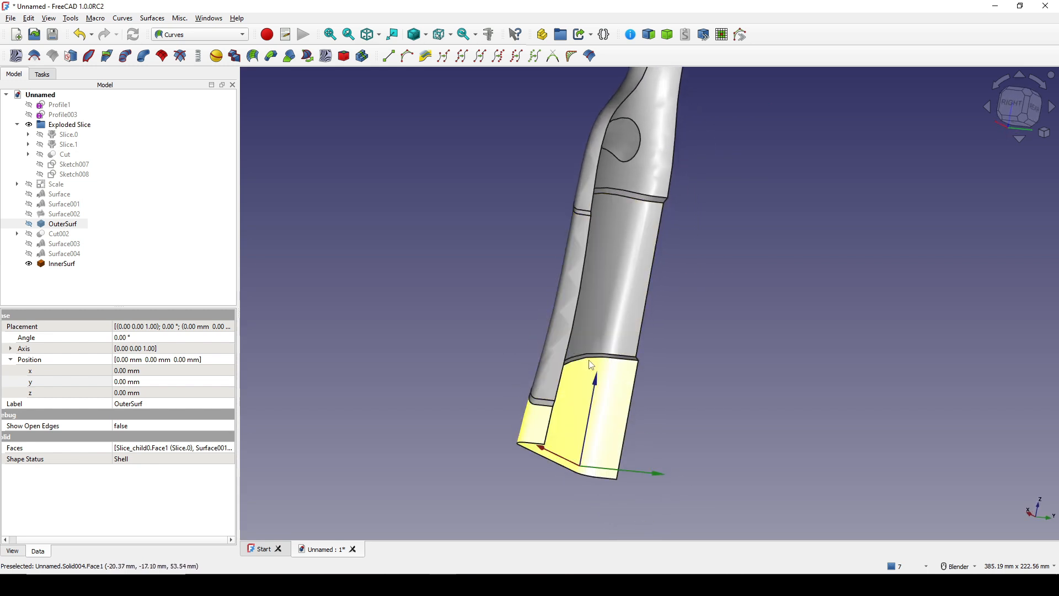
left_click(62, 264)
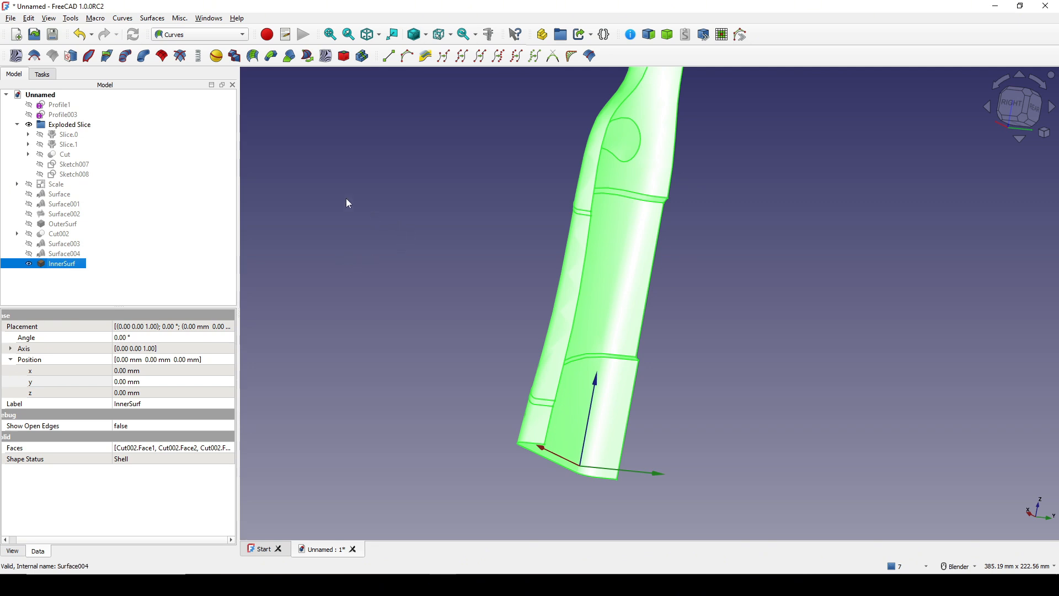
left_click(200, 34)
left_click(195, 28)
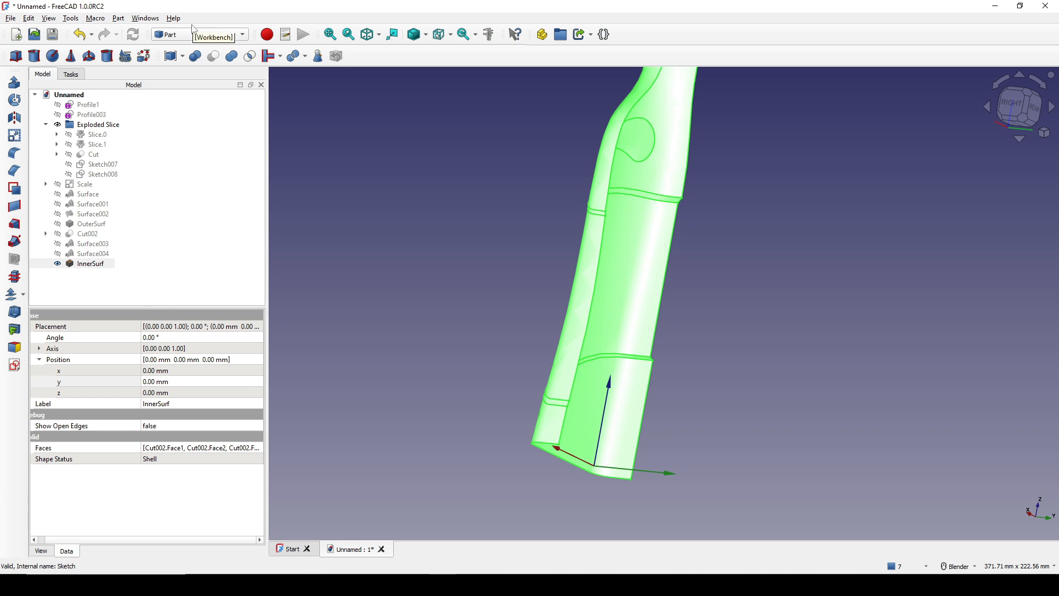
left_click(15, 117)
middle_click_drag(537, 301, 536, 355)
scroll(537, 357, "down", 1)
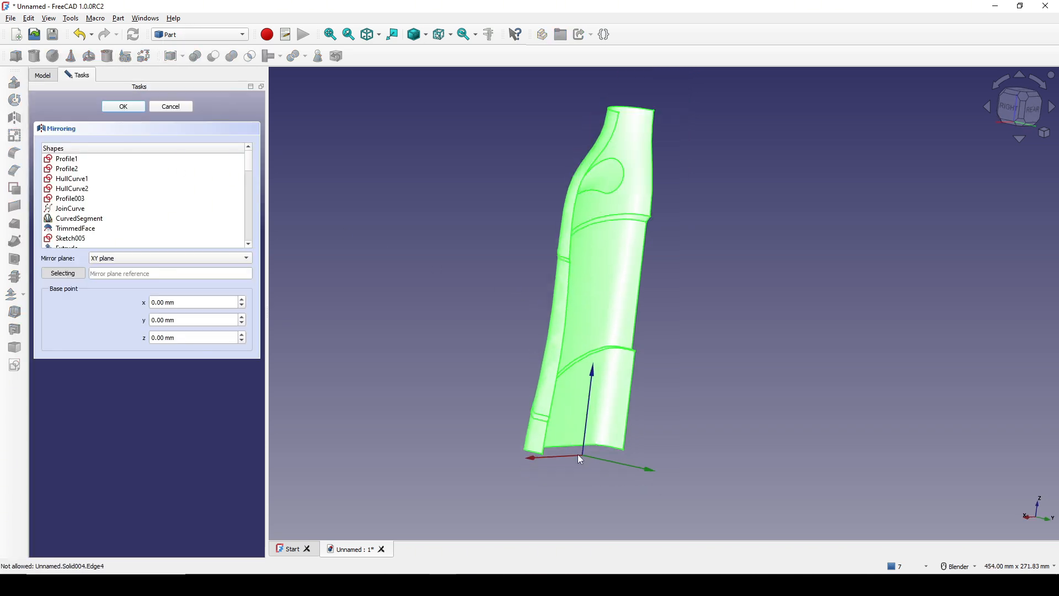
left_click(175, 258)
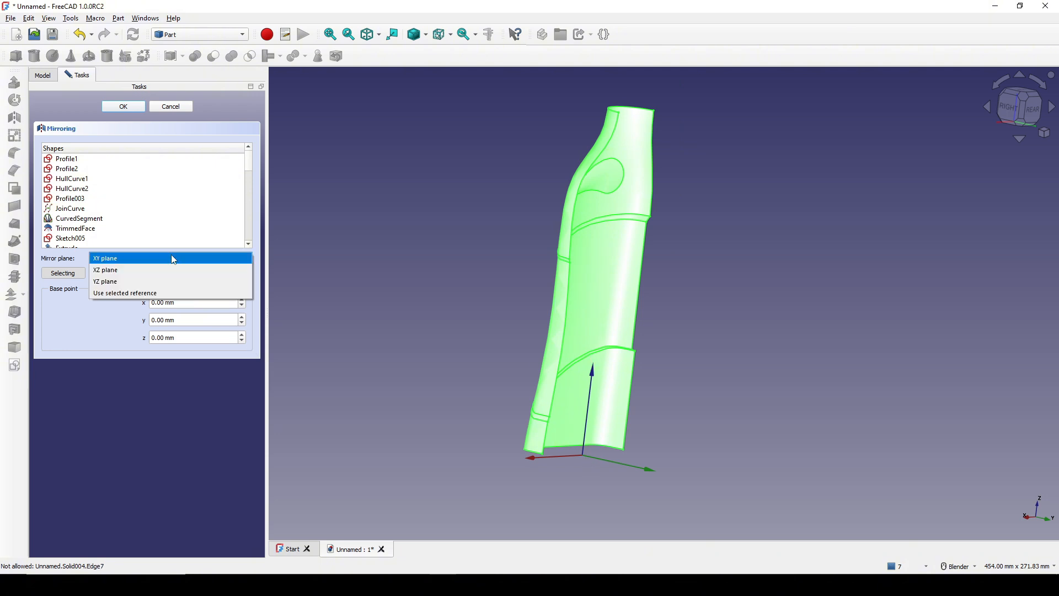
left_click(165, 270)
left_click(123, 107)
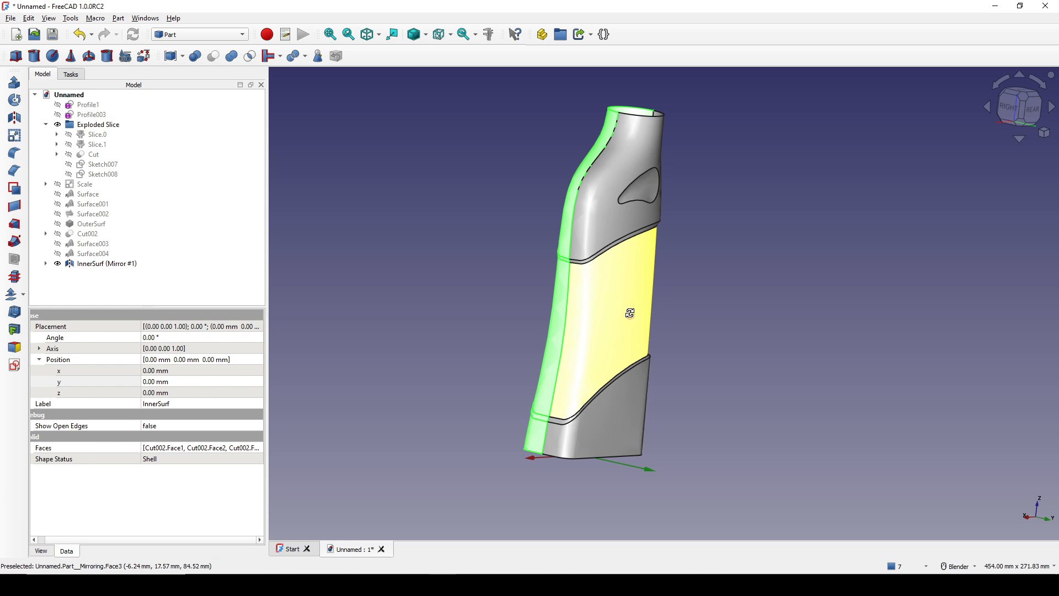
middle_click_drag(609, 310, 833, 300)
middle_click_drag(754, 343, 785, 357)
scroll(784, 357, "up", 2)
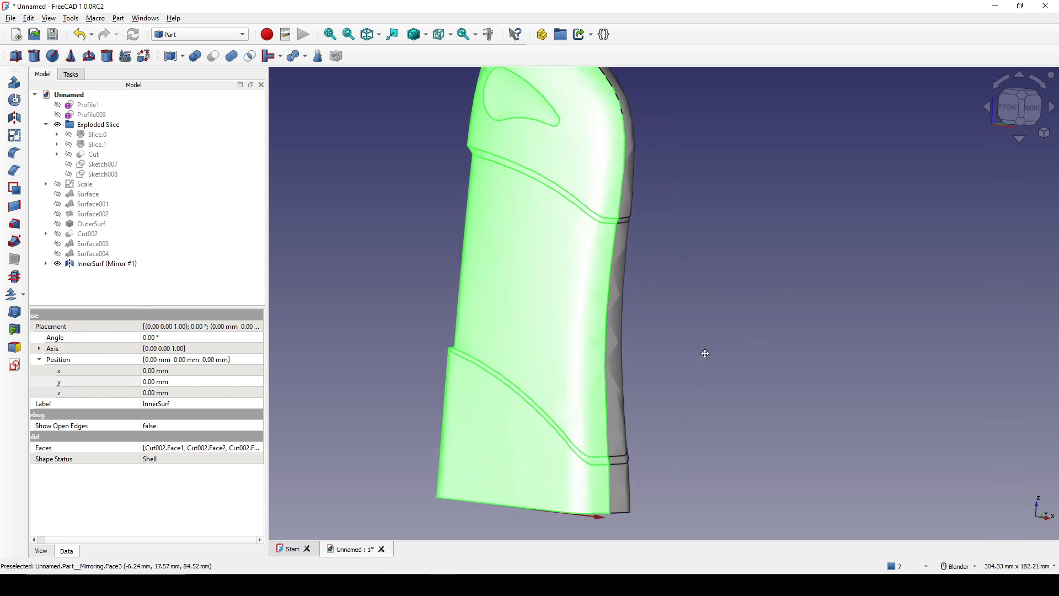
left_click(704, 366)
Step: In the Surface workbench, close the bottle's open bottom with a filling surface bounded by the bottom edges of InnerSurf and its mirror
middle_click_drag(705, 355, 714, 288, "shift")
mouse_move(709, 325)
middle_mouse_down("shift")
mouse_move(707, 373)
mouse_move(694, 335)
mouse_move(710, 314)
middle_mouse_up("shift")
scroll(714, 361, "down", 1)
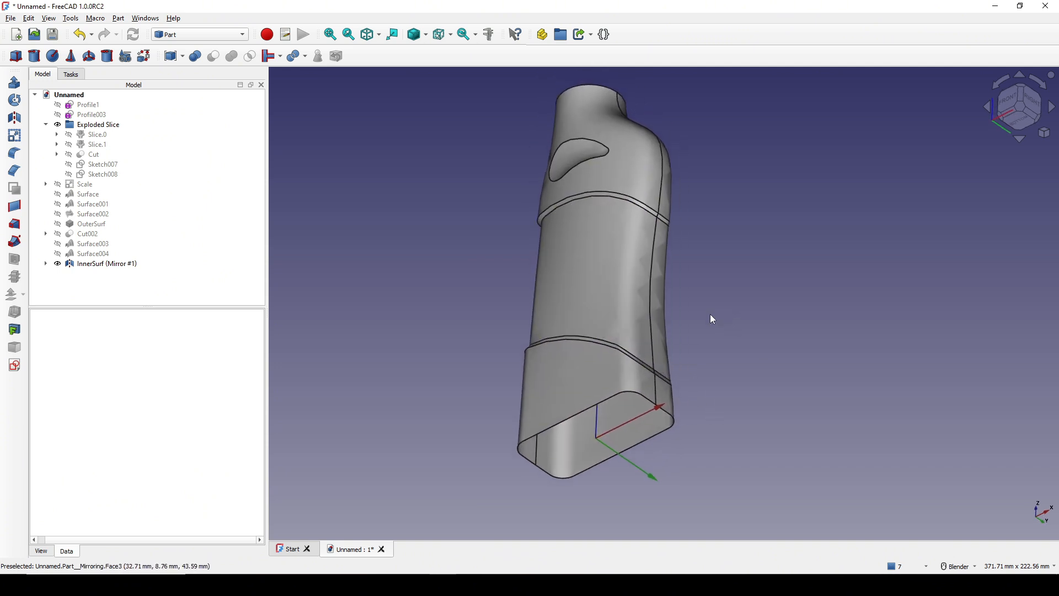
left_click(195, 39)
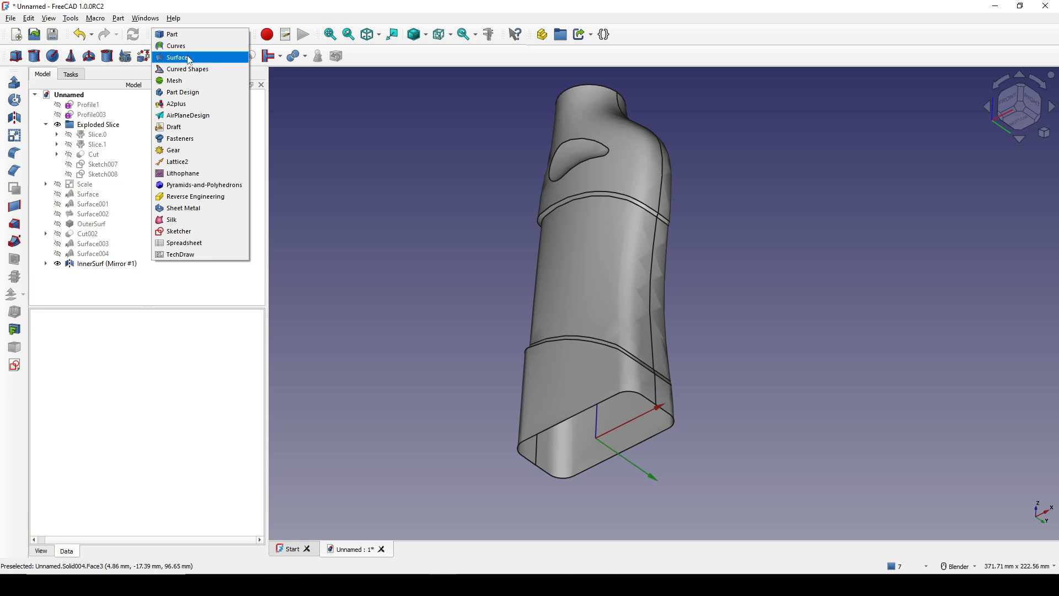
left_click(189, 58)
scroll(619, 380, "up", 3)
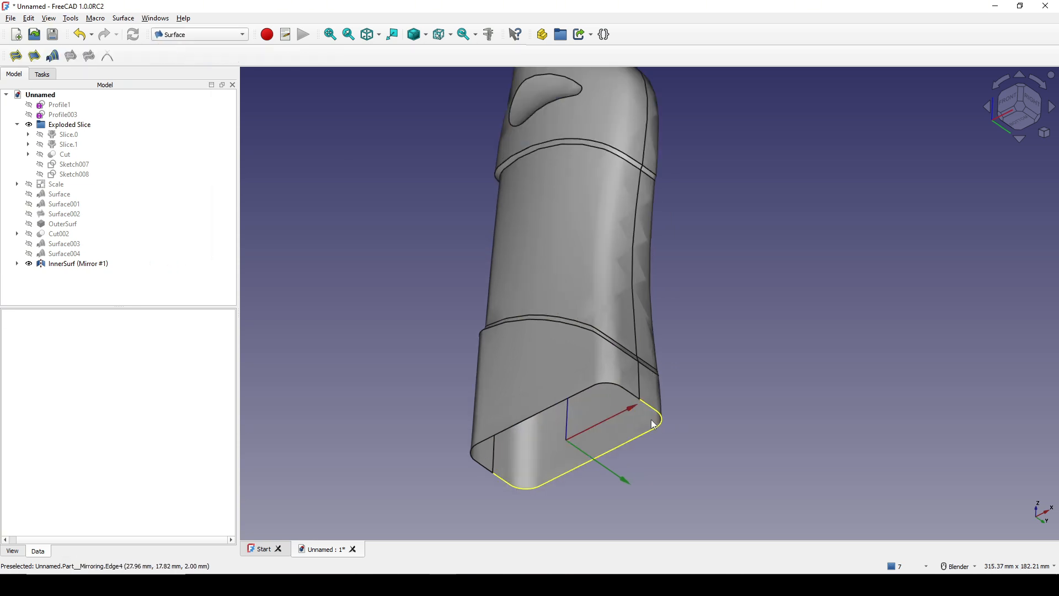
left_click(17, 58)
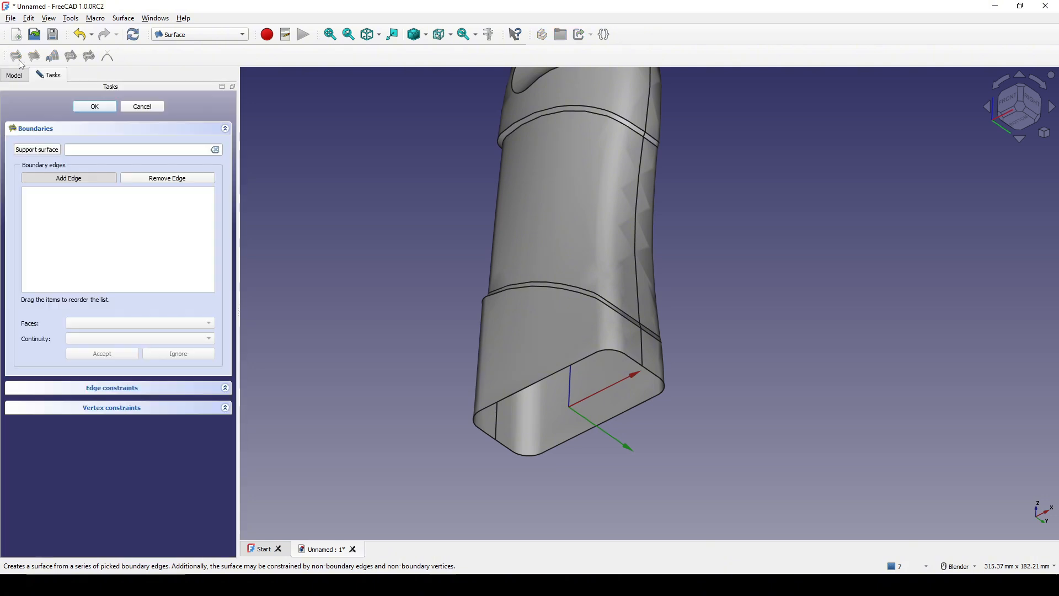
left_click(575, 362)
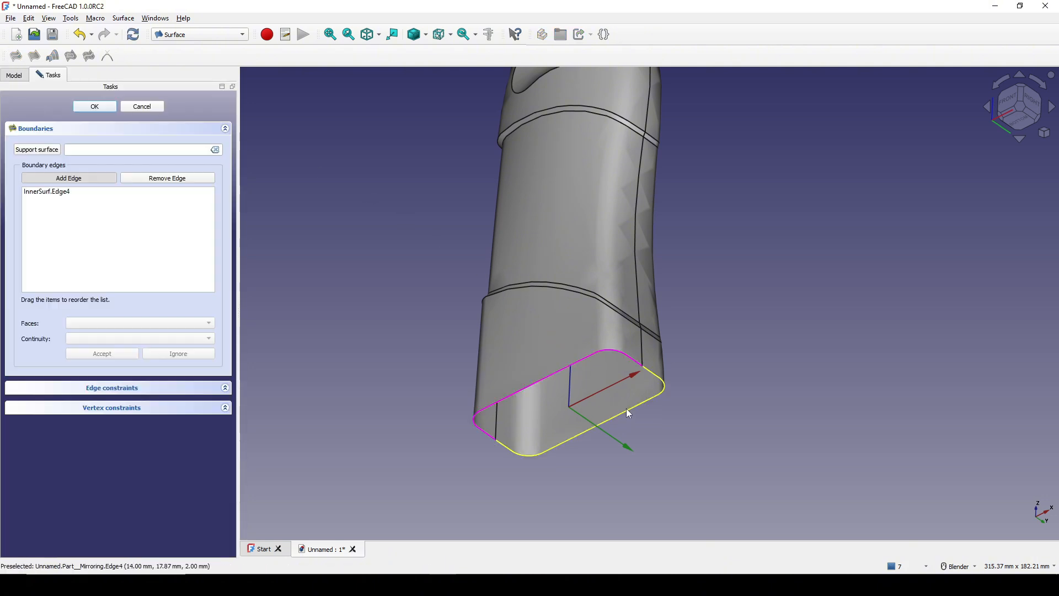
left_click(627, 408)
middle_click_drag(675, 272, 729, 330)
scroll(670, 294, "down", 2)
left_click(95, 106)
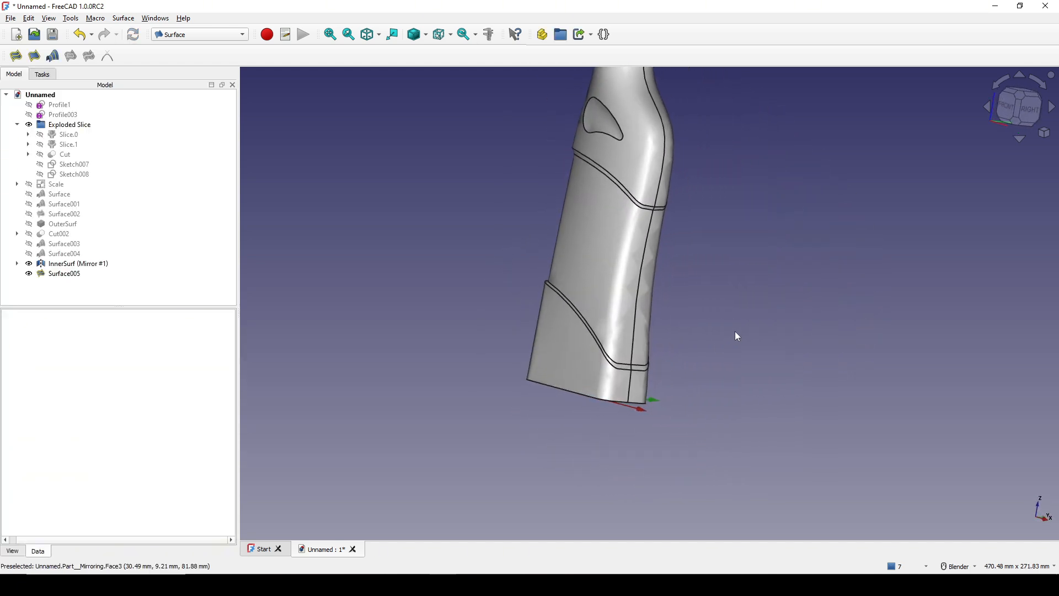
Step: In the Curves workbench, combine the mirrored half, InnerSurf and the bottom filling Surface005 into one parametric solid object
middle_click_drag(640, 302, 660, 320)
middle_click_drag(660, 320, 696, 293, "shift")
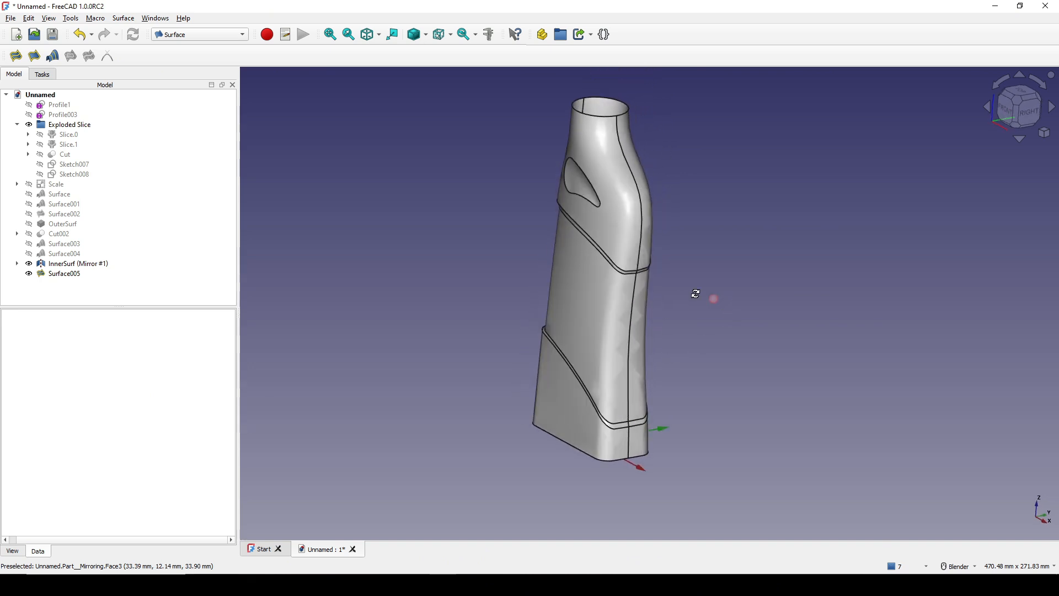
left_click(17, 264)
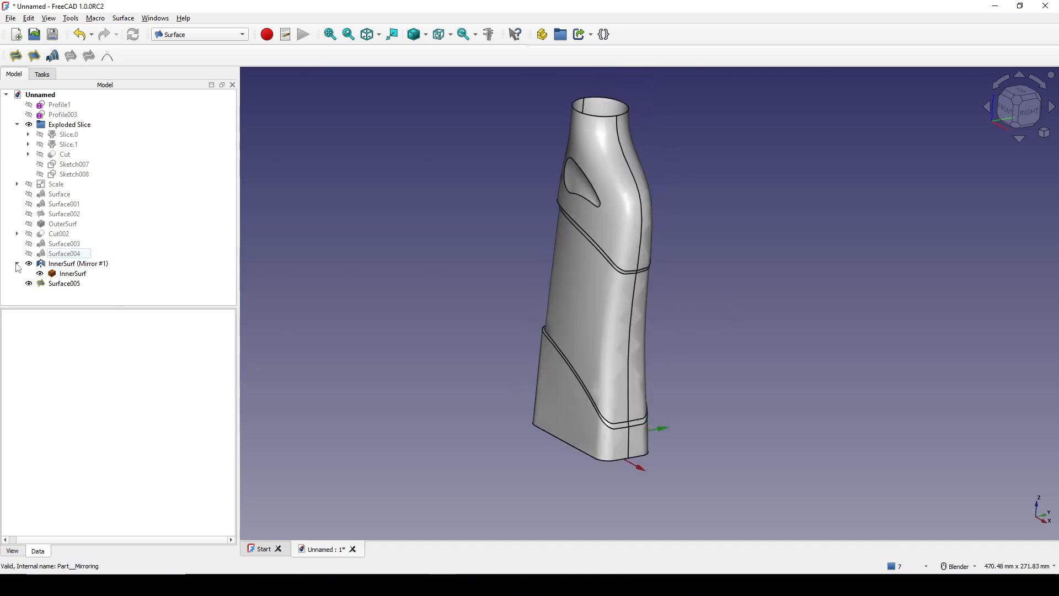
left_click(81, 264)
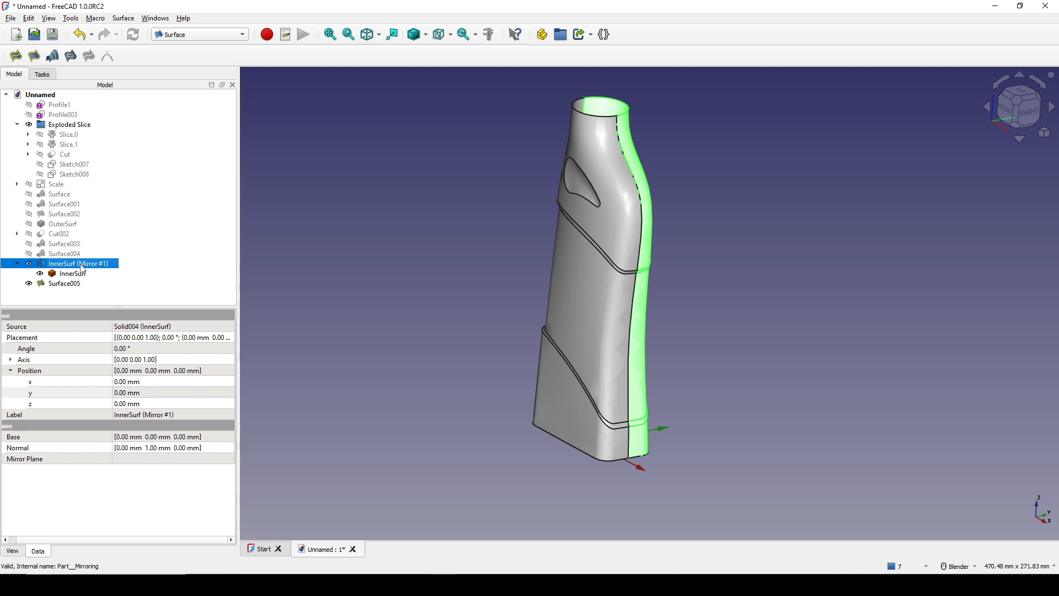
left_click(76, 274, "ctrl")
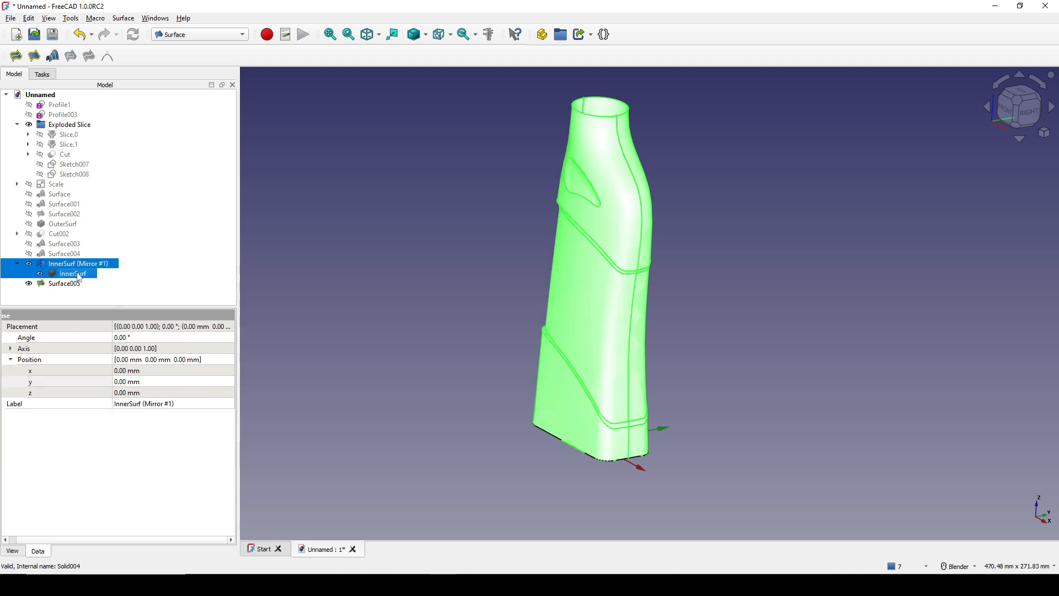
left_click(68, 285, "ctrl")
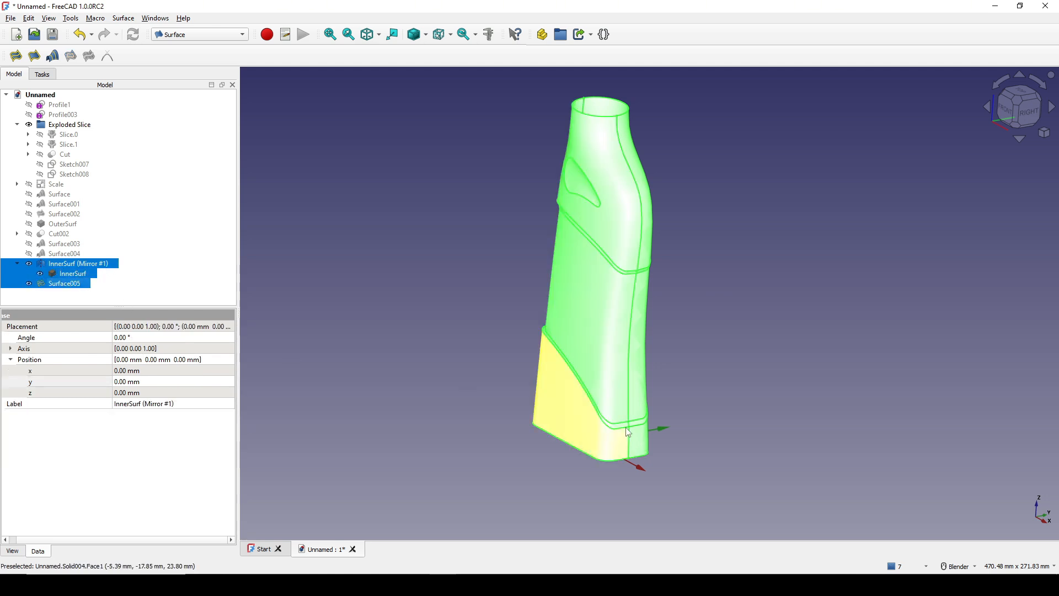
middle_click_drag(618, 398, 641, 313)
left_click(187, 35)
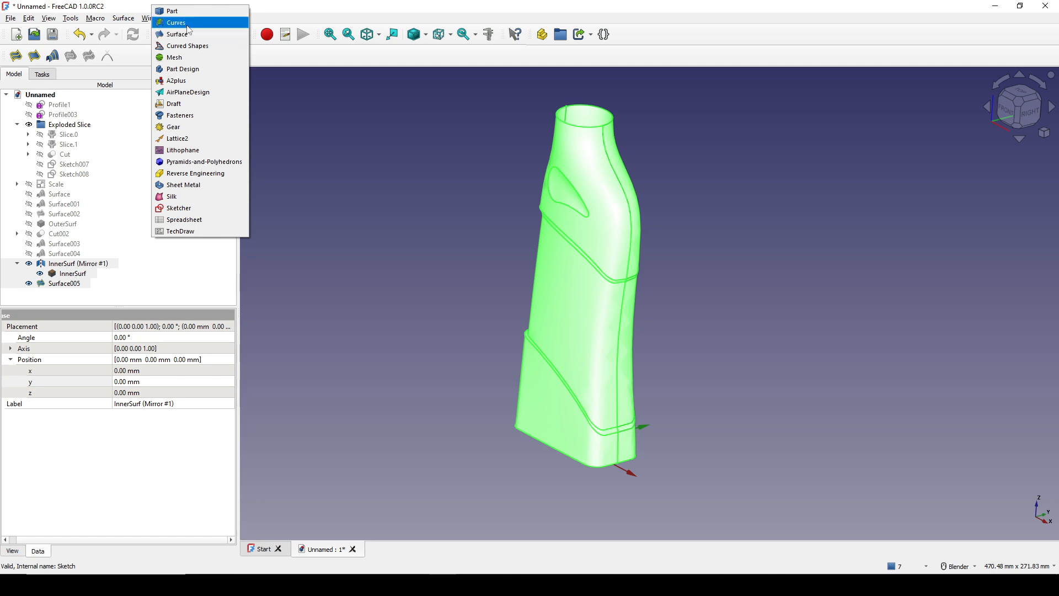
left_click(182, 23)
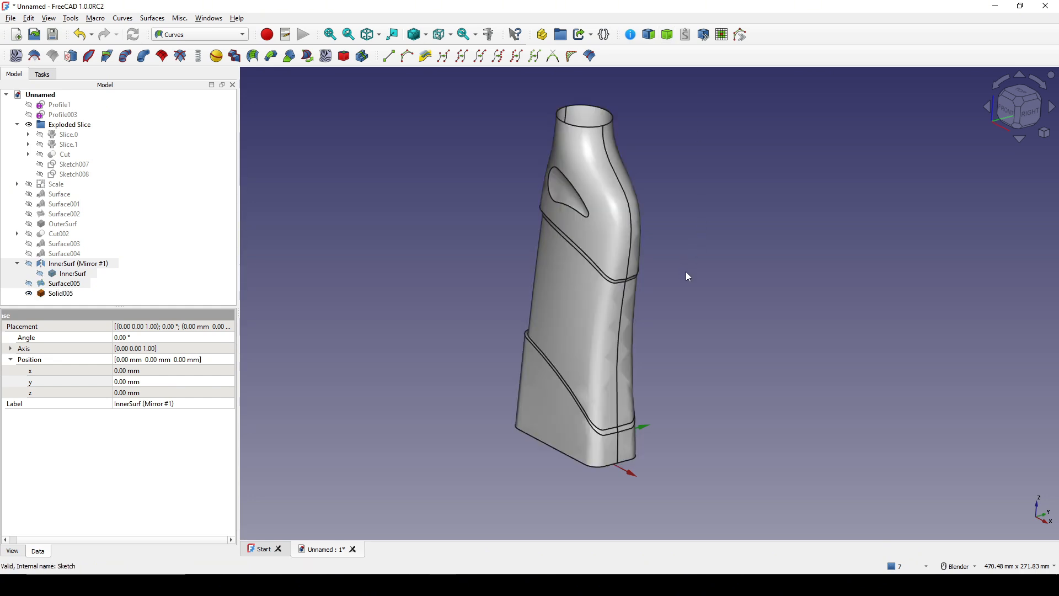
middle_click_drag(657, 343, 699, 328)
left_click(687, 317)
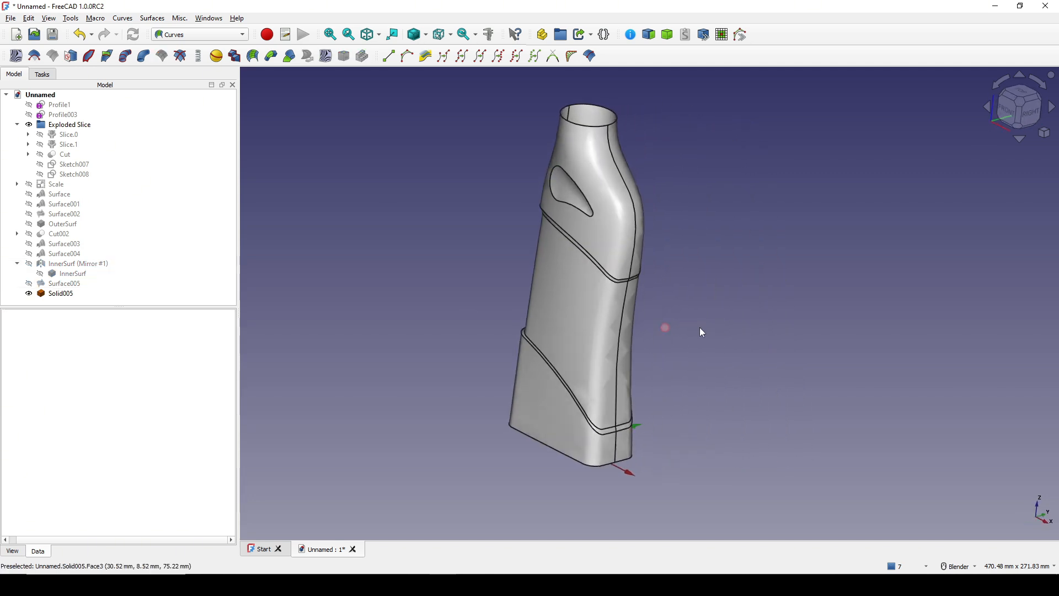
Step: Rename the combined inner bottle object Solid005 as InnerSurf_Completed
left_click(66, 294)
middle_click_drag(586, 336, 759, 298)
left_click(759, 298)
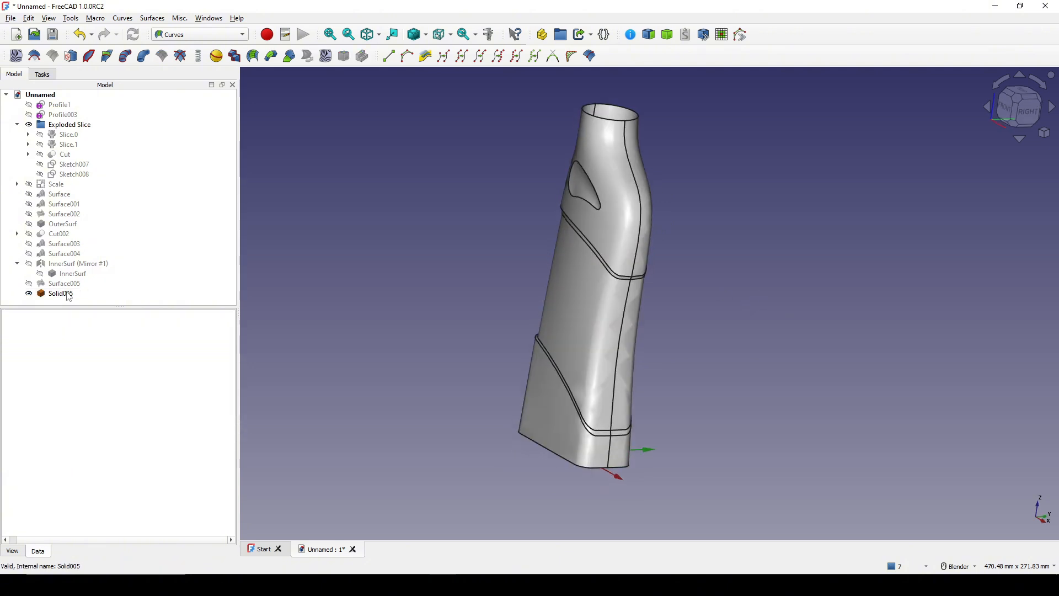
left_click(66, 293)
right_click(69, 296)
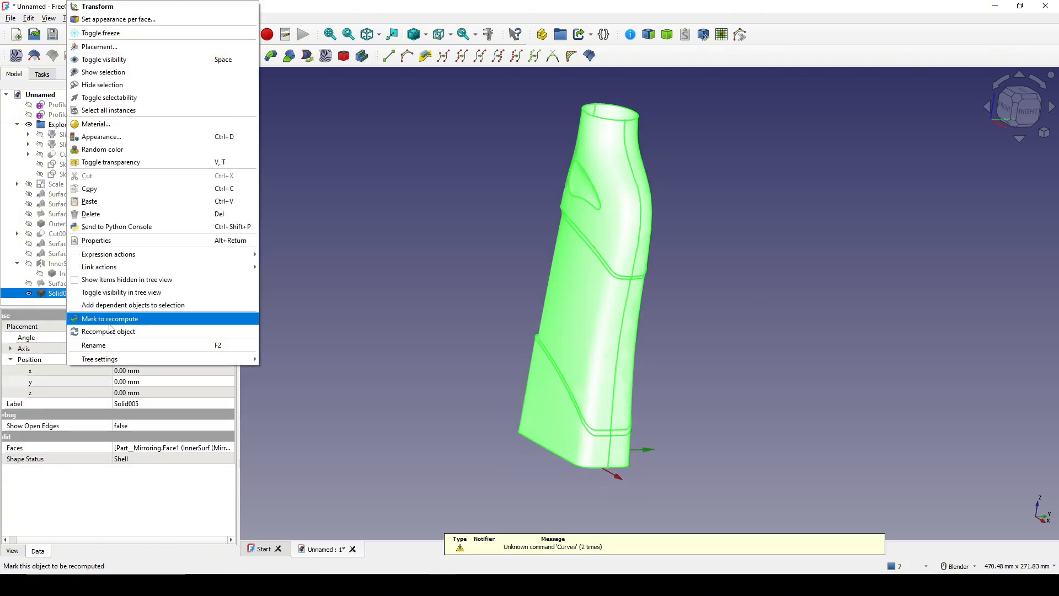
left_click(118, 354)
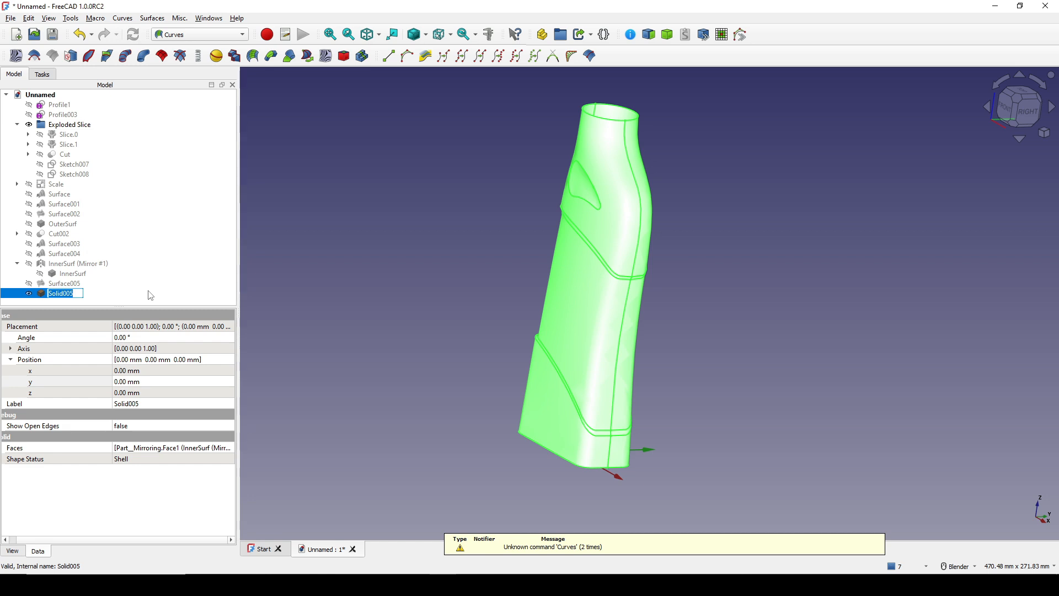
type("In")
type("nerSurf_Comp")
type("leted")
key("Return")
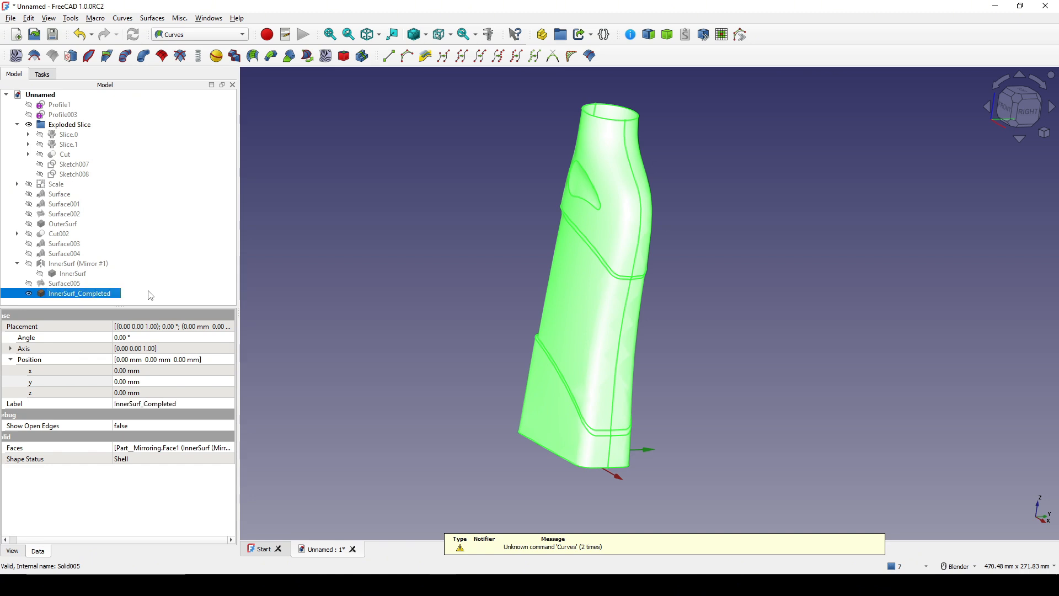
left_click(302, 287)
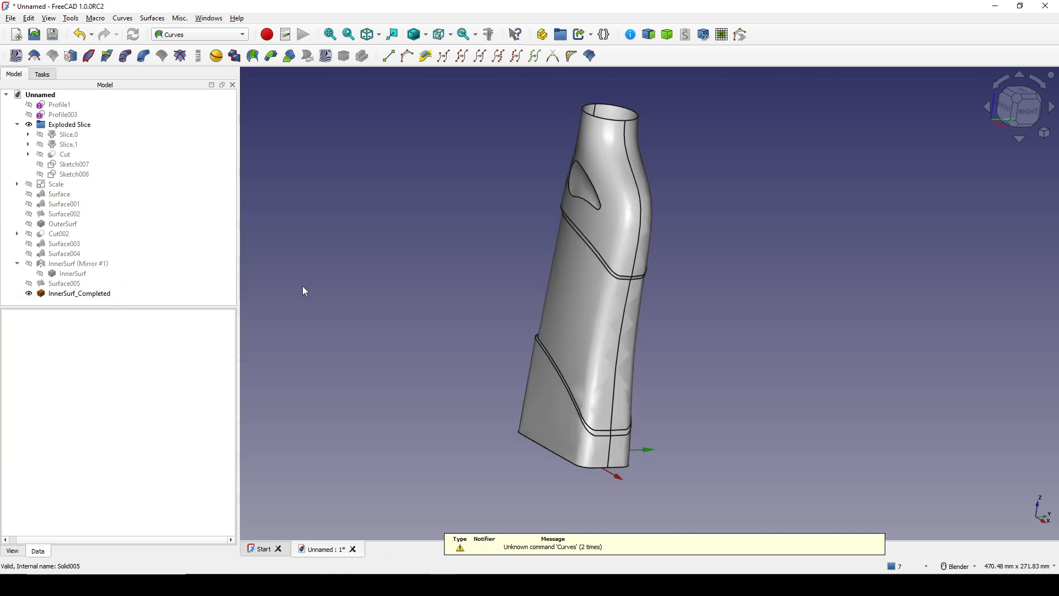
Step: Show OuterSurf and hide InnerSurf_Completed so that only the outer half surface is displayed
middle_click_drag(766, 312, 745, 308)
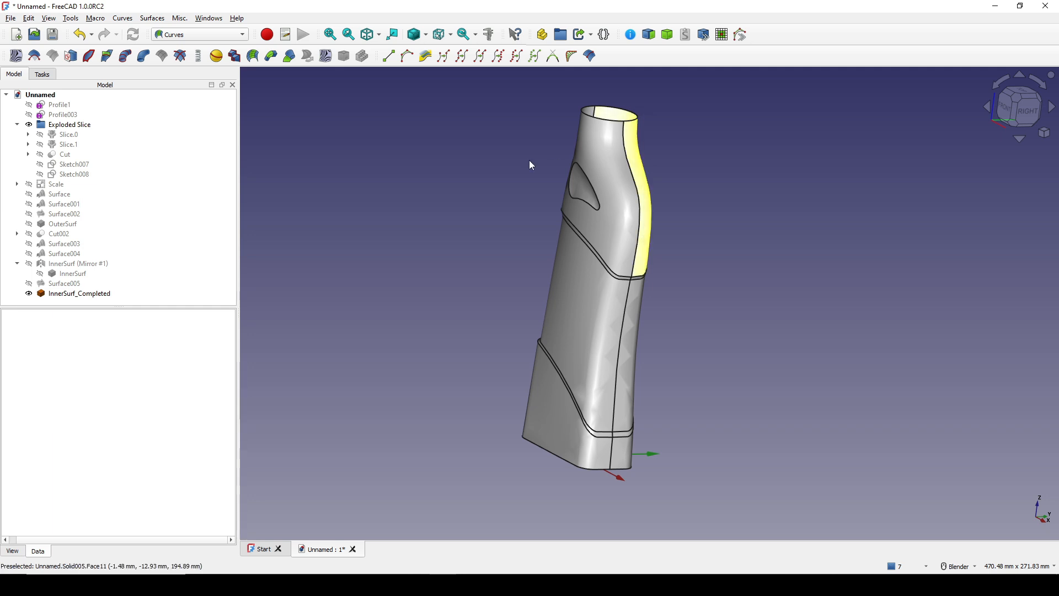
left_click(66, 225)
middle_click_drag(696, 308, 661, 306)
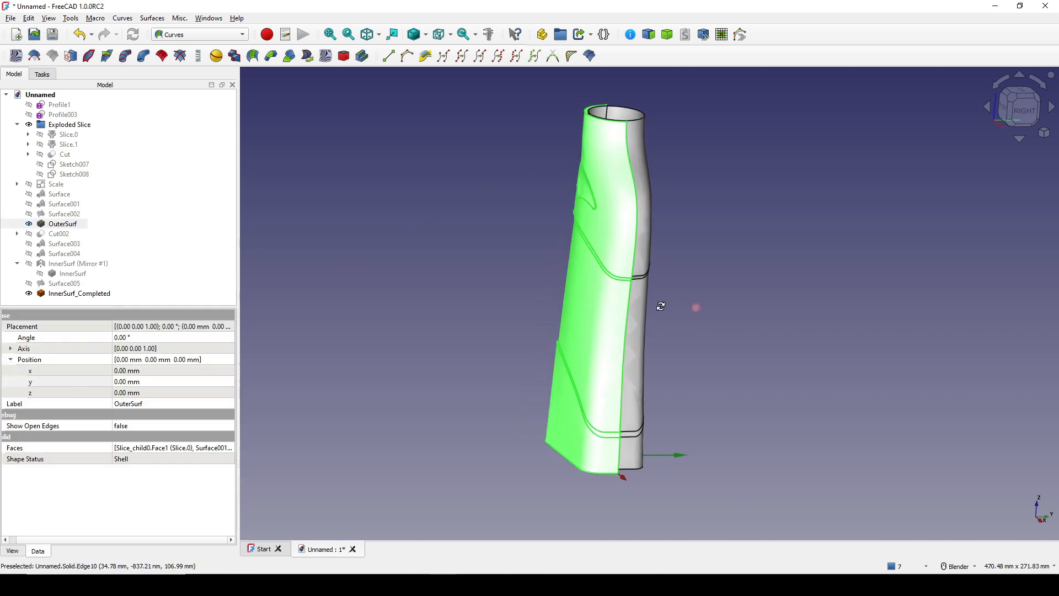
left_click(68, 295)
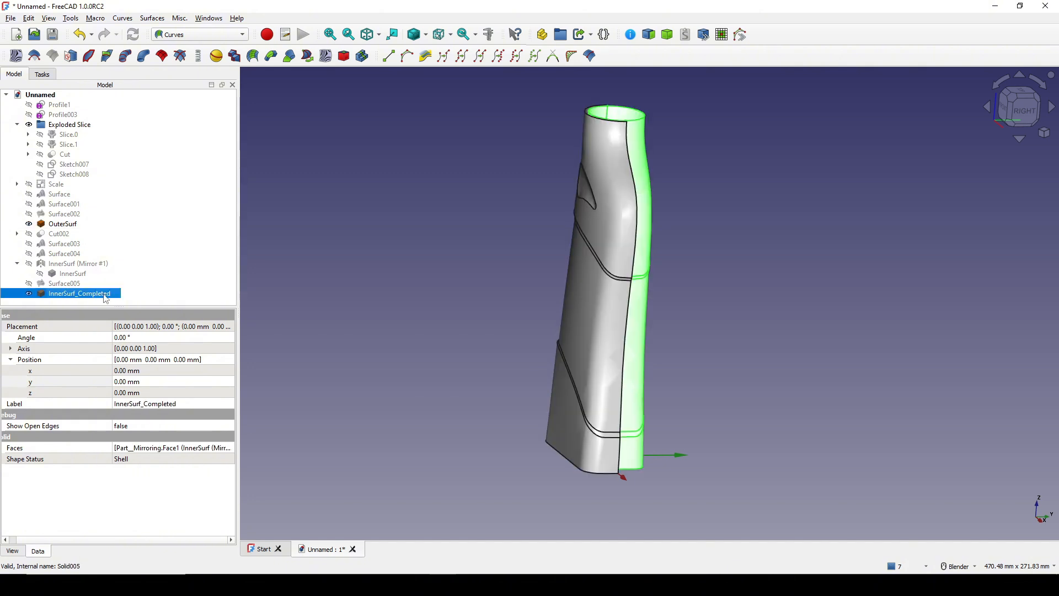
key("space")
middle_click_drag(602, 304, 263, 296)
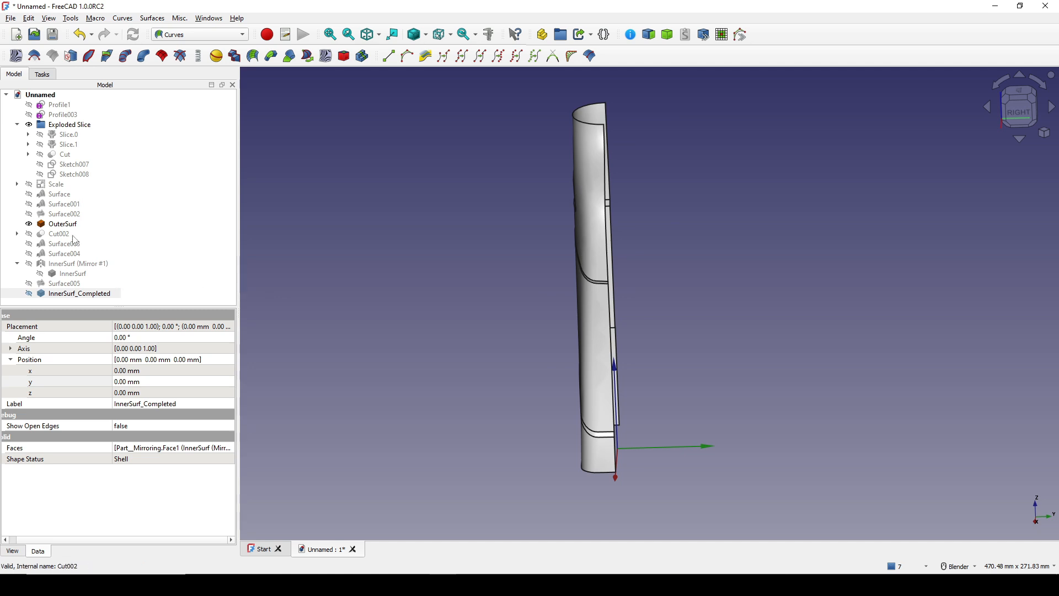
Step: In the Part workbench, mirror OuterSurf about the XZ plane to make the other half of the outer bottle surface
left_click(68, 228)
middle_click_drag(419, 276, 500, 277)
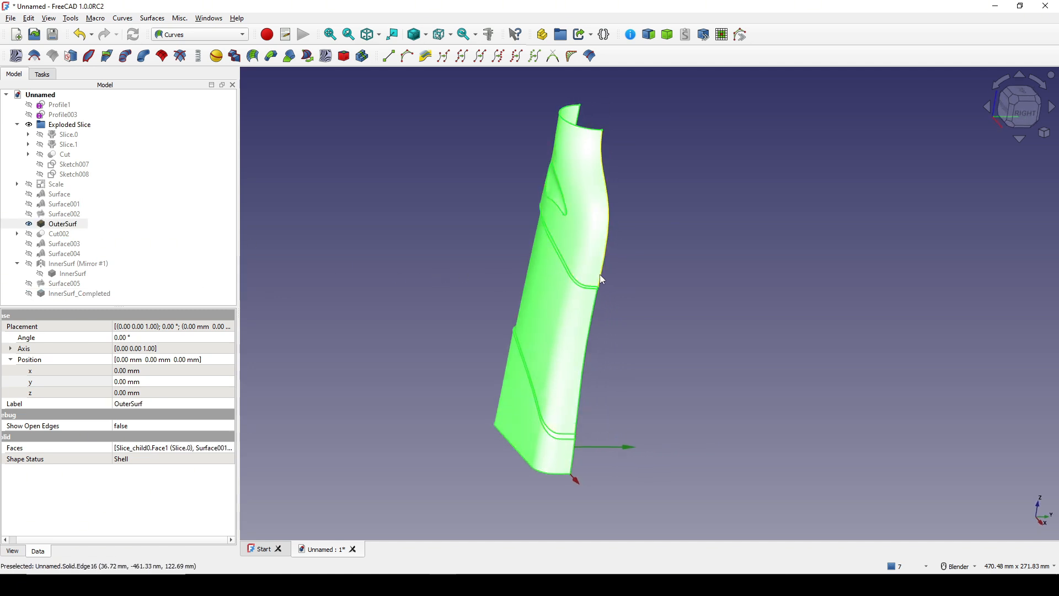
left_click(219, 35)
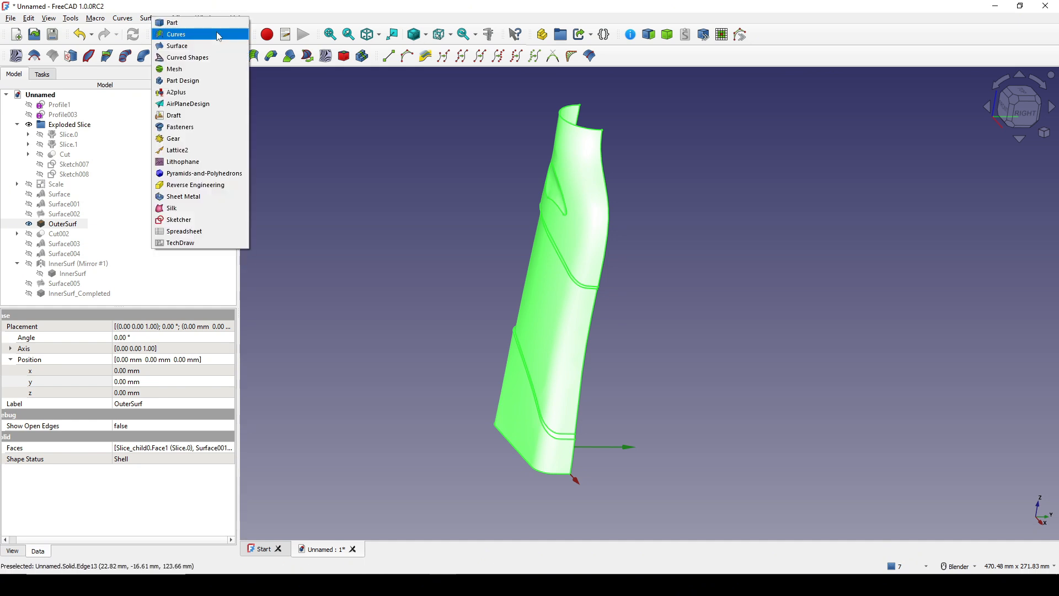
left_click(218, 23)
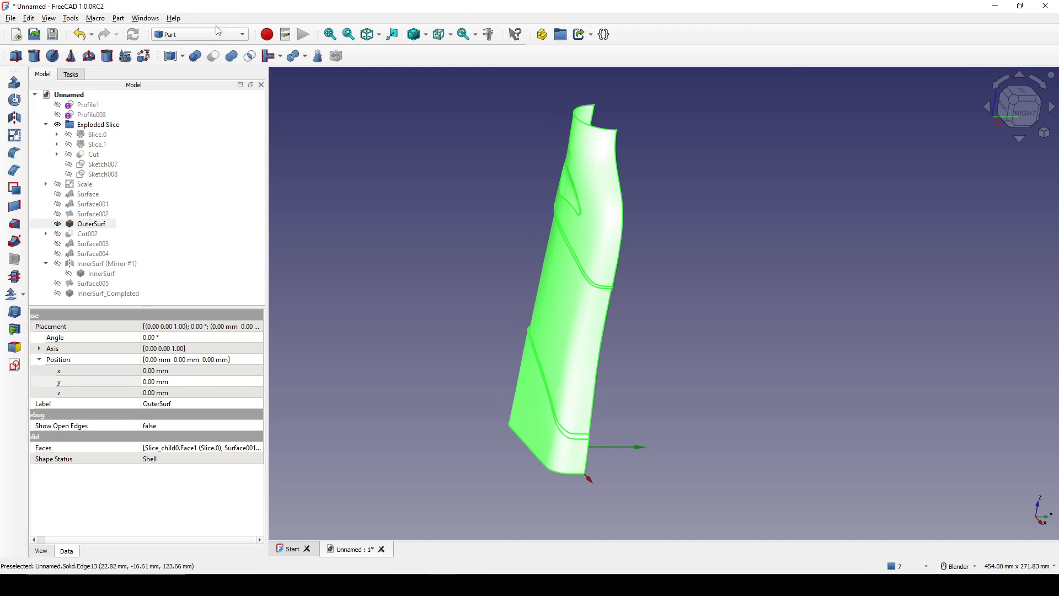
middle_click_drag(463, 222, 457, 226)
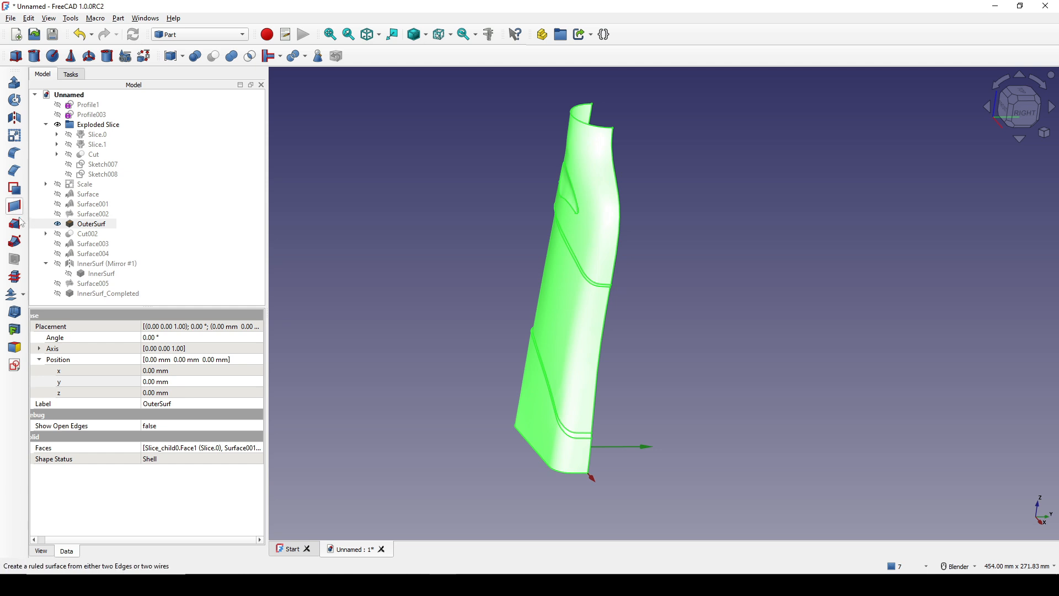
left_click(15, 118)
middle_click_drag(571, 345, 480, 355)
left_click(125, 261)
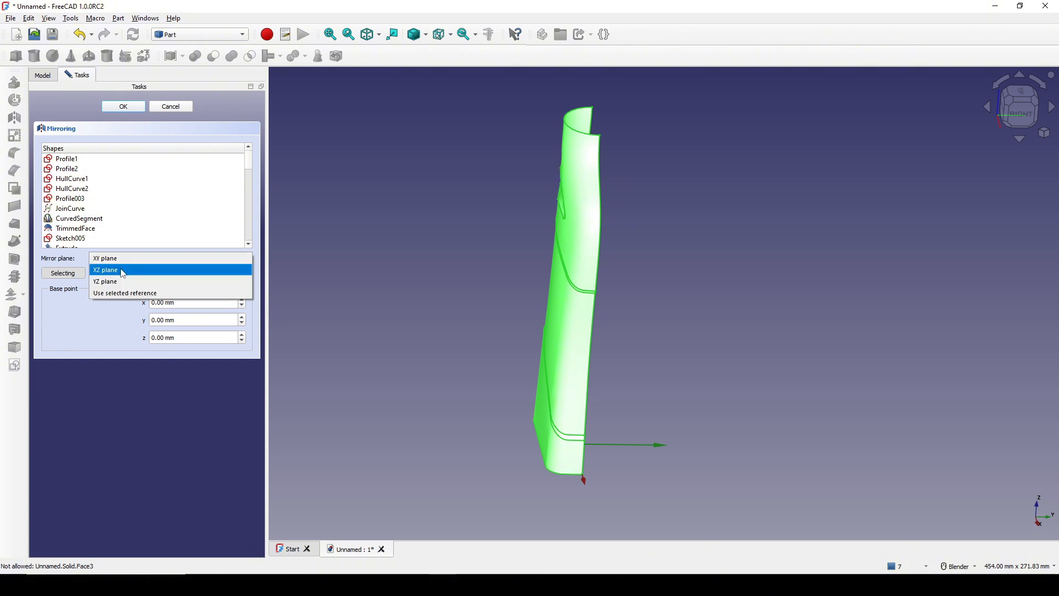
left_click(122, 270)
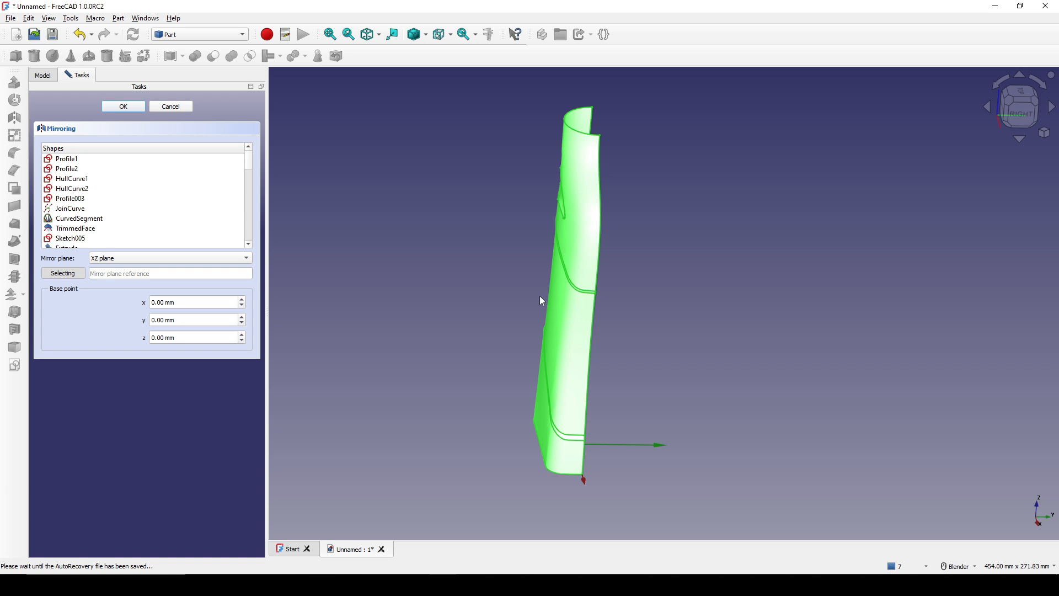
left_click(123, 106)
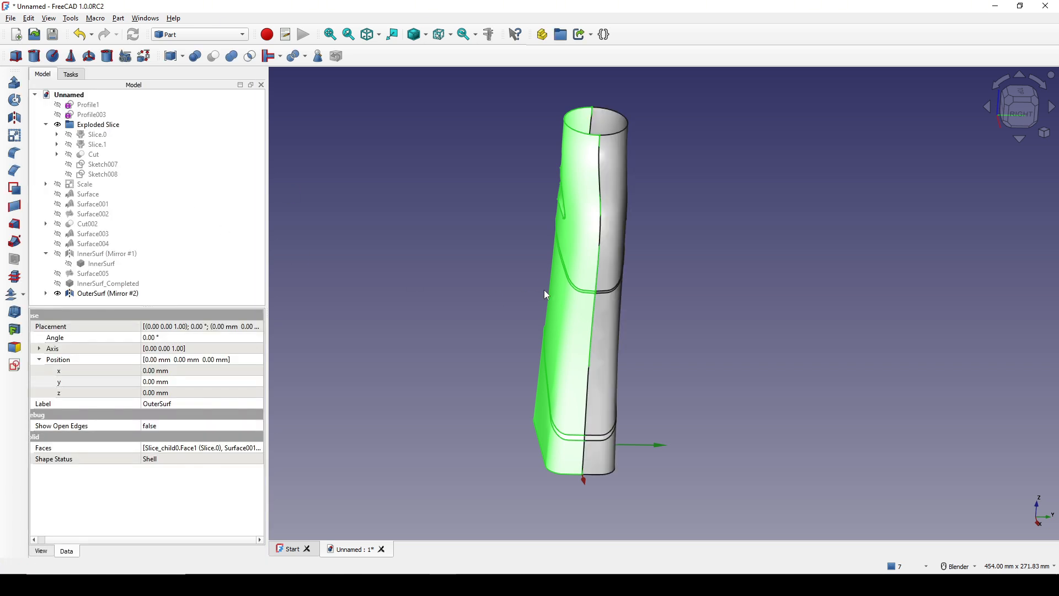
Step: In the Surface workbench, close the outer bottle's open bottom with a filling surface bounded by the bottom edges of OuterSurf and its mirror
middle_click_drag(585, 331, 726, 279)
scroll(661, 368, "up", 3)
middle_click_drag(661, 368, 689, 305)
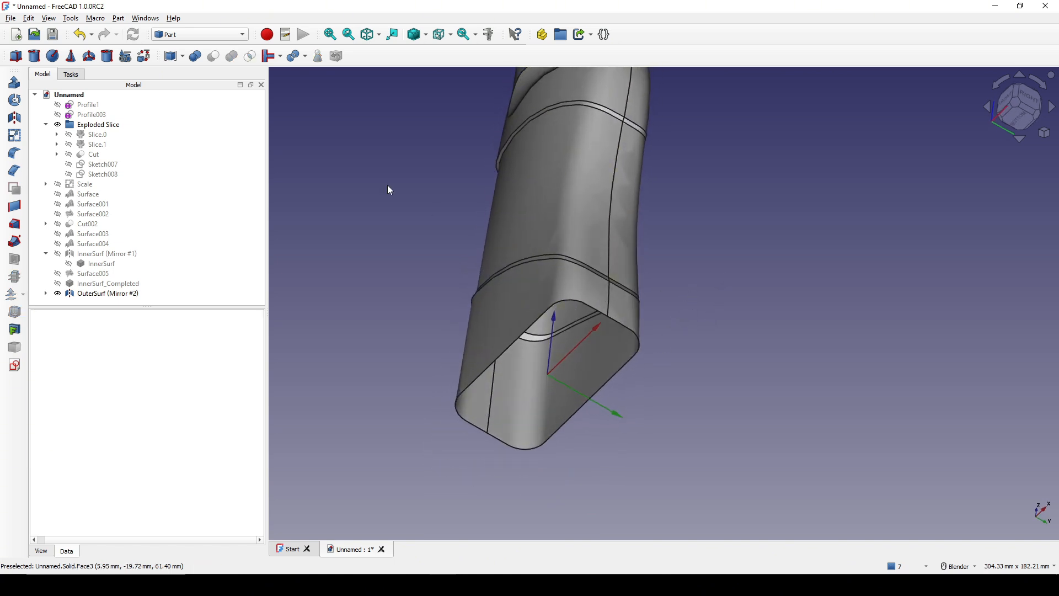
left_click(217, 35)
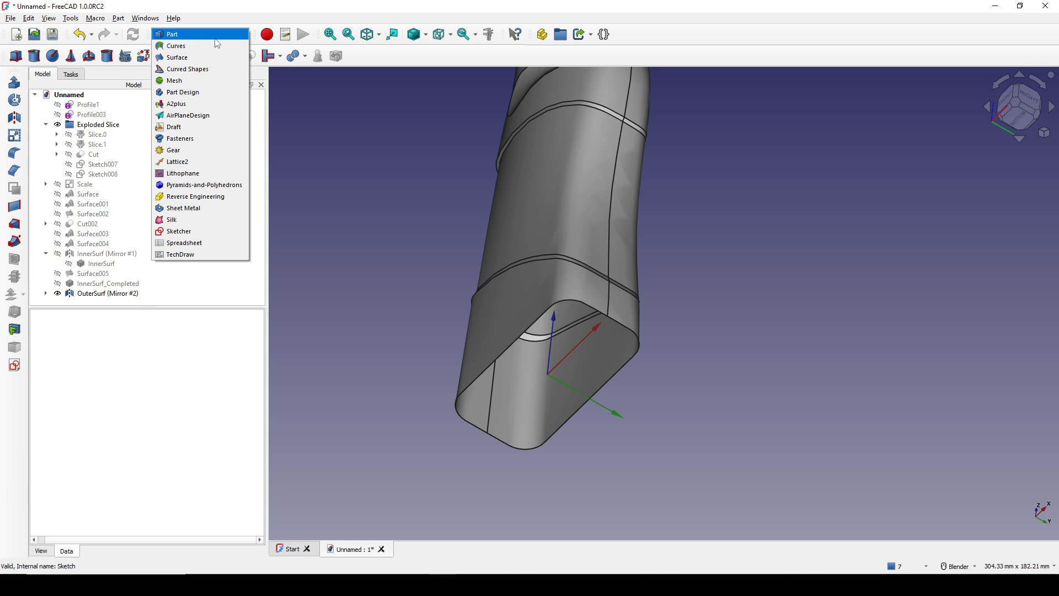
left_click(213, 57)
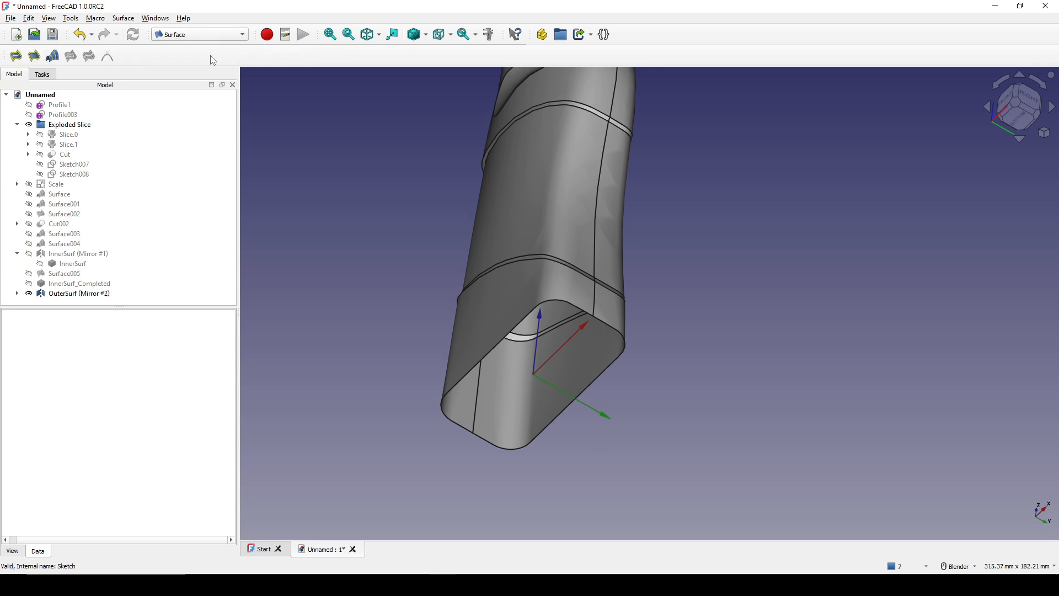
left_click(16, 55)
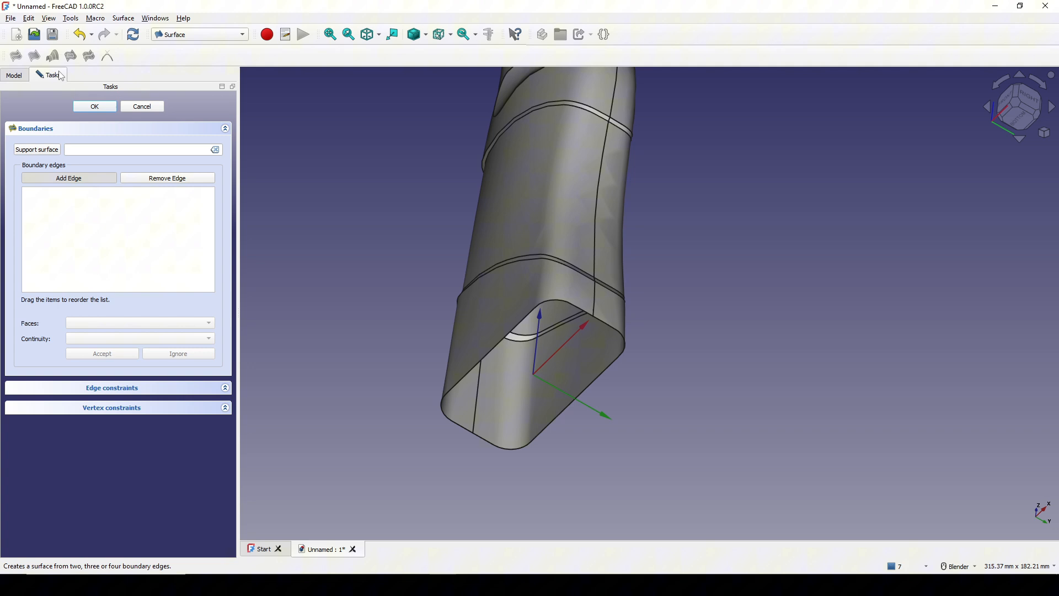
left_click(528, 314)
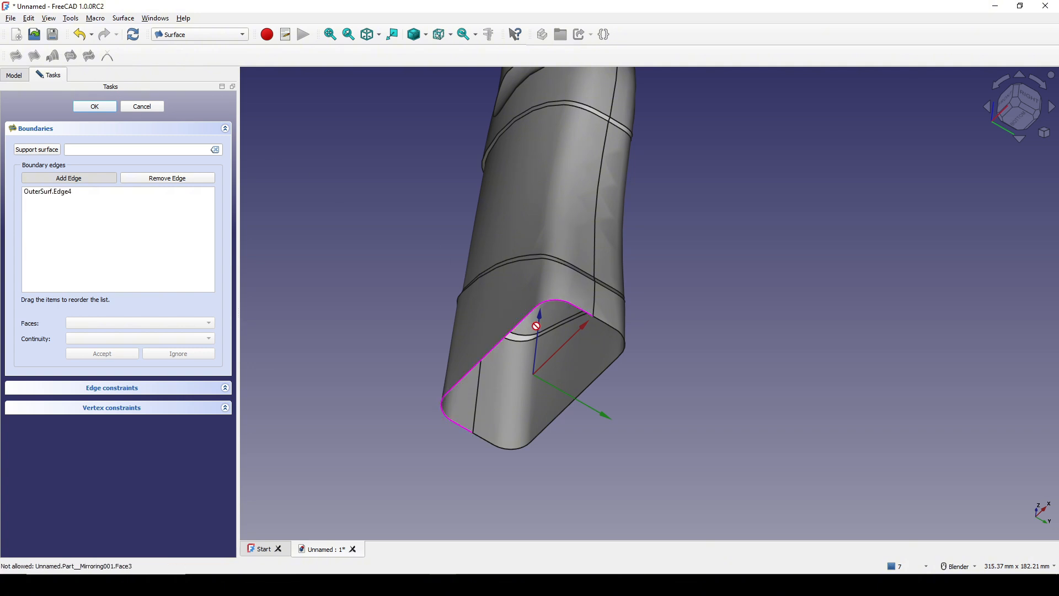
left_click(610, 366)
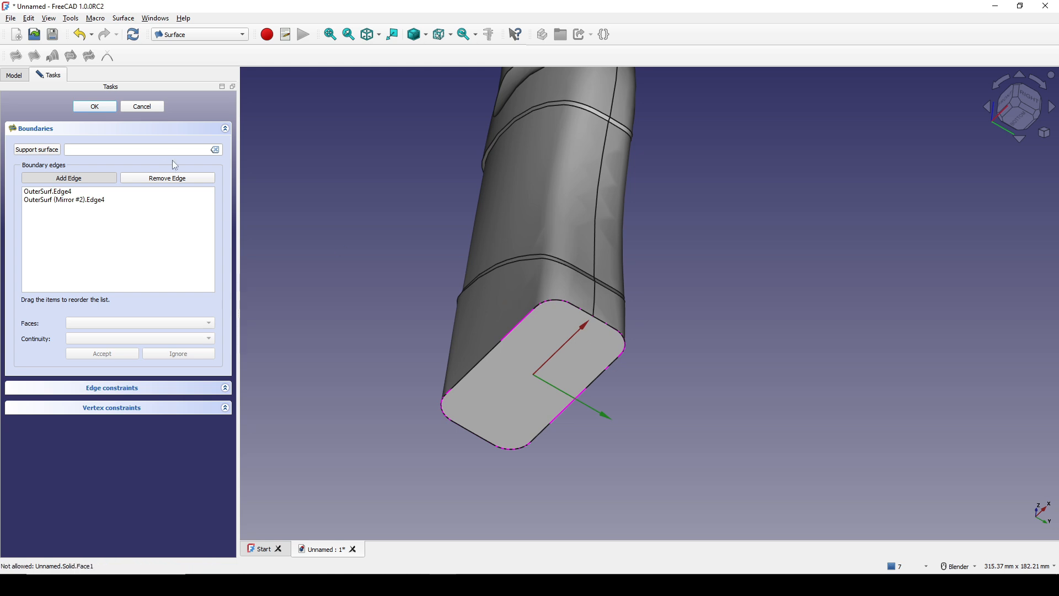
left_click(100, 105)
scroll(614, 264, "down", 3)
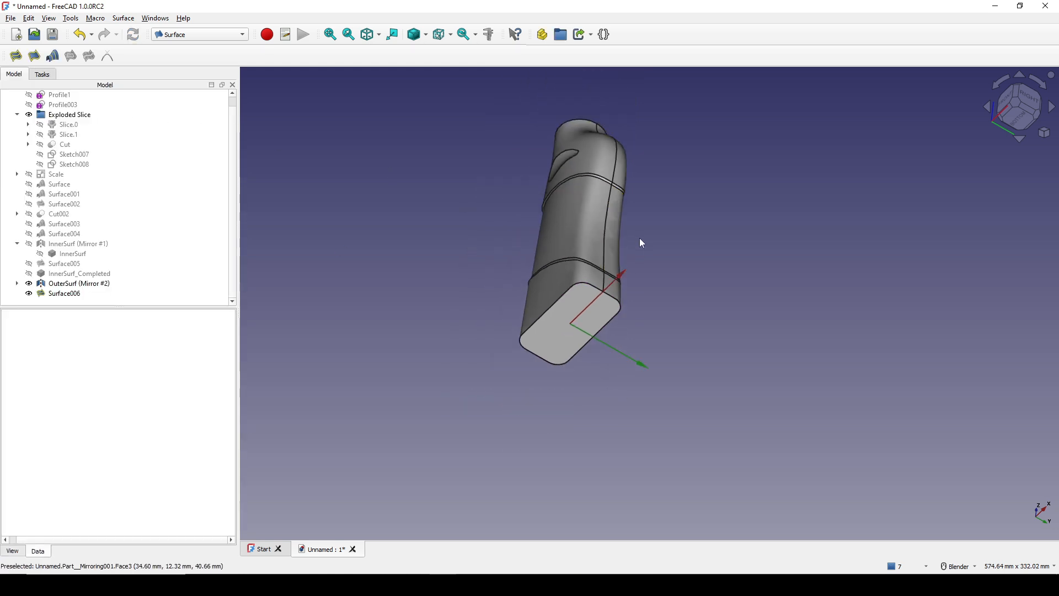
Step: In the Curves workbench, combine the mirrored half, OuterSurf and the bottom filling Surface006 into one parametric solid object
middle_click_drag(640, 239, 629, 311)
middle_click_drag(609, 221, 580, 275, "shift")
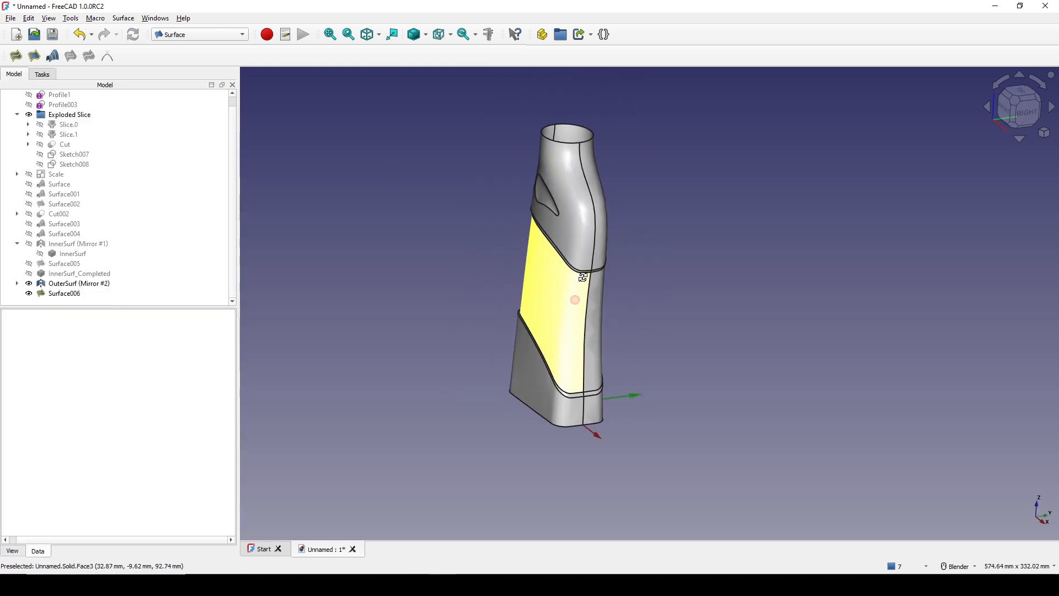
left_click(16, 283)
left_click(80, 275)
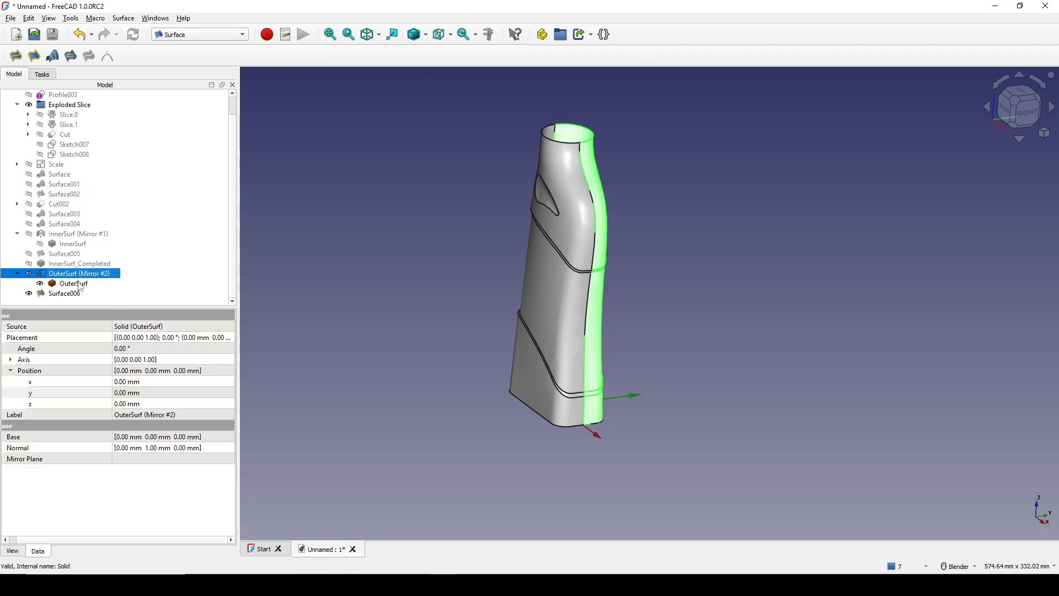
left_click(82, 287, "ctrl")
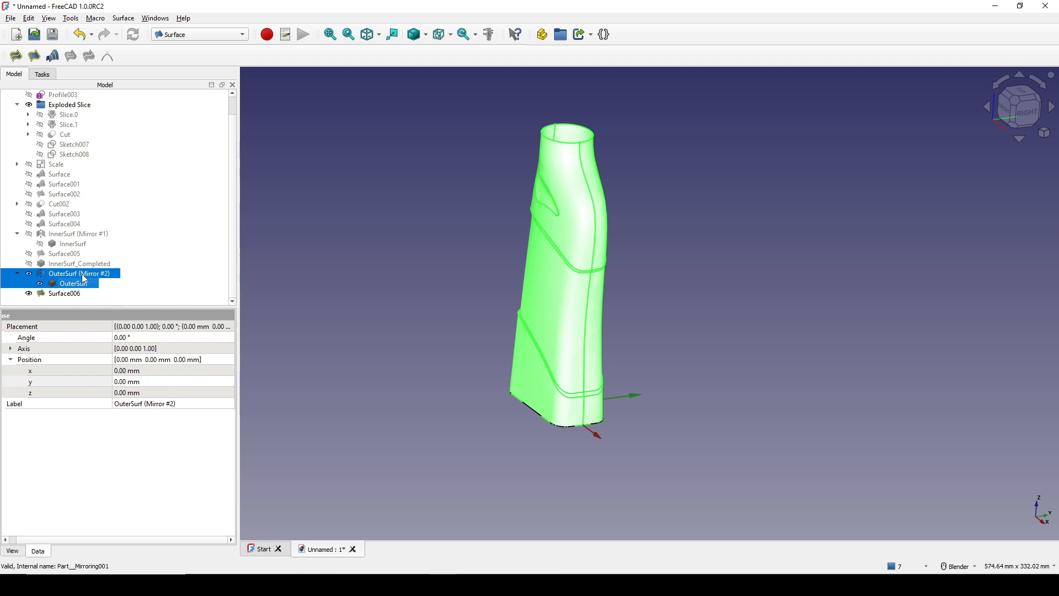
left_click(64, 293, "ctrl")
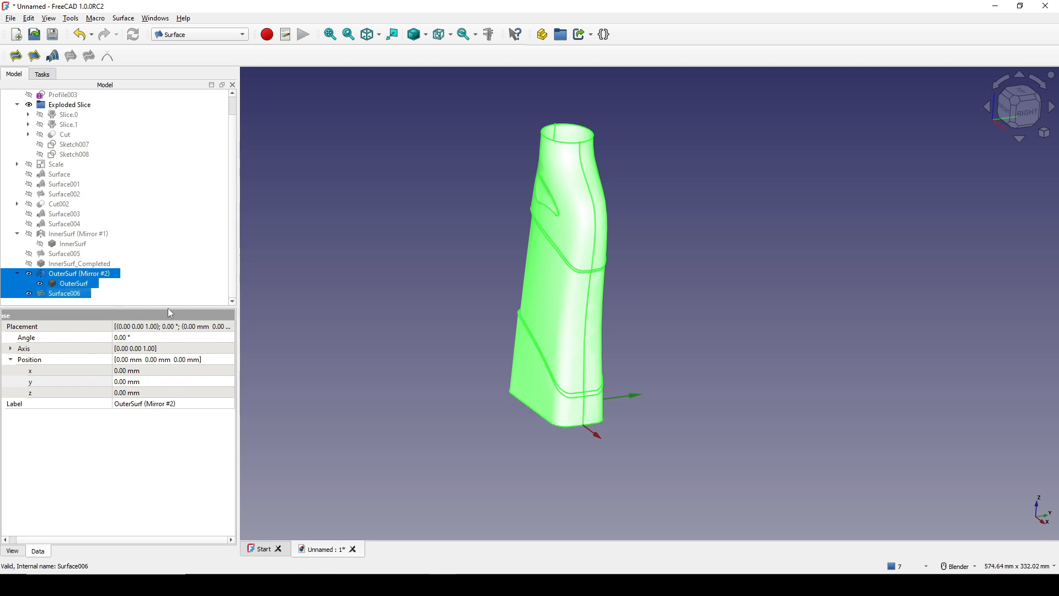
middle_click_drag(563, 309, 607, 351)
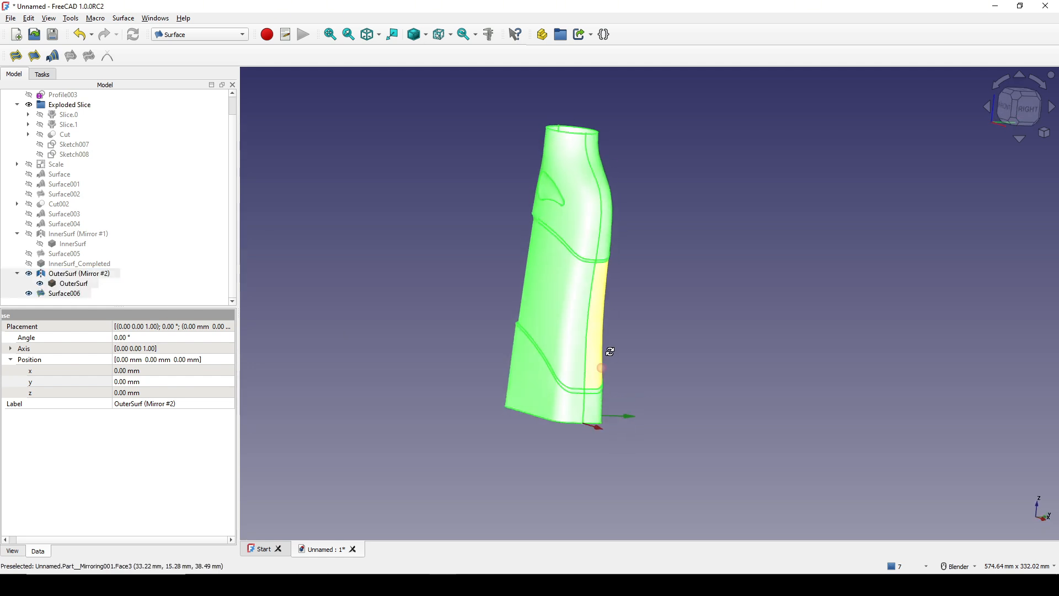
left_click(194, 34)
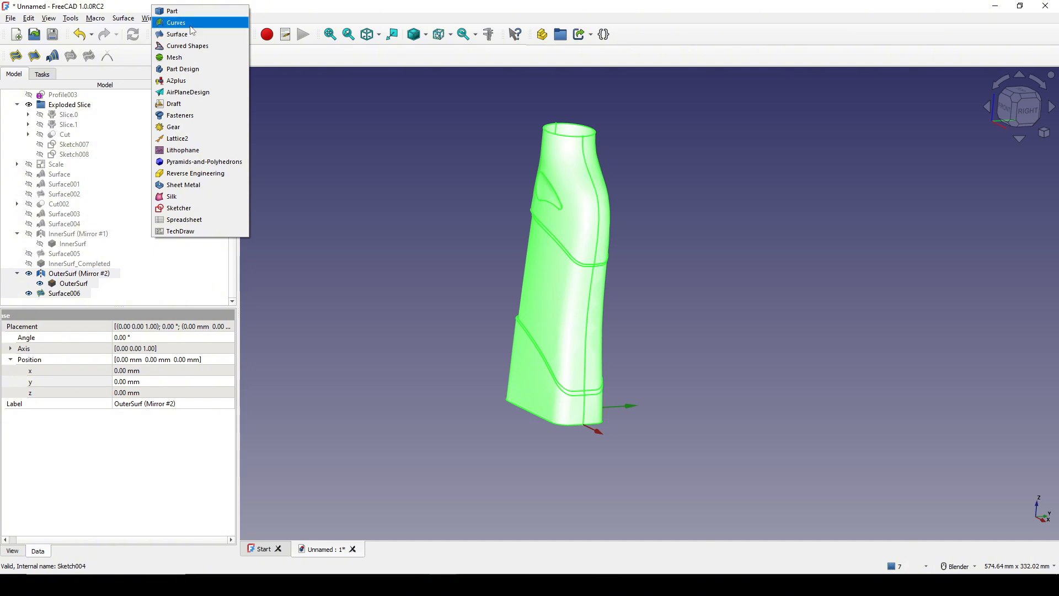
left_click(191, 23)
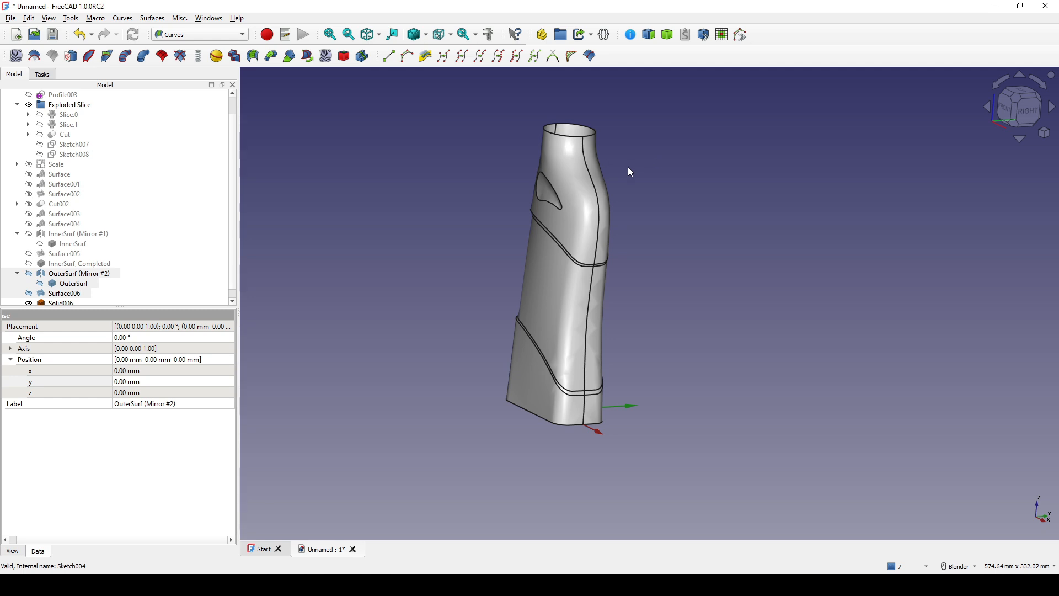
Step: Rename the combined outer bottle object Solid006 as OuterSurf_Completed
scroll(622, 175, "down", 1)
scroll(59, 293, "down", 1)
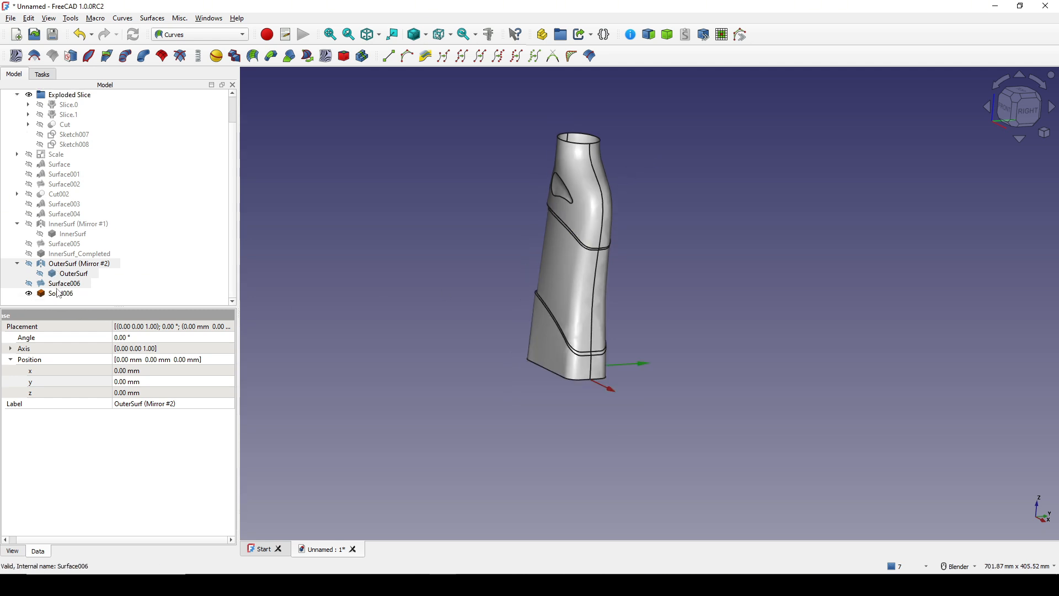
left_click(60, 294)
right_click(78, 299)
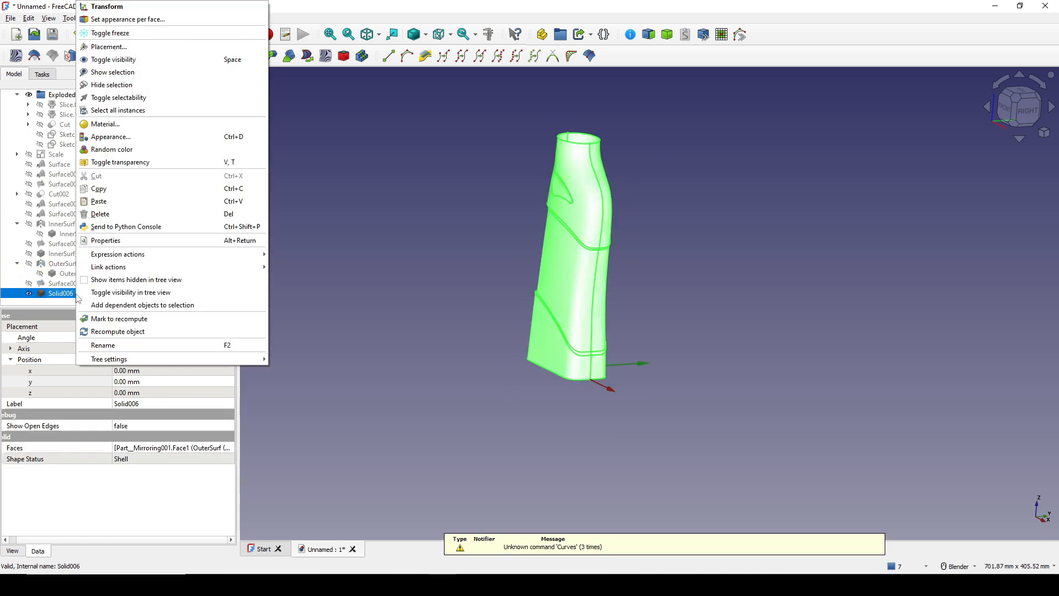
left_click(113, 345)
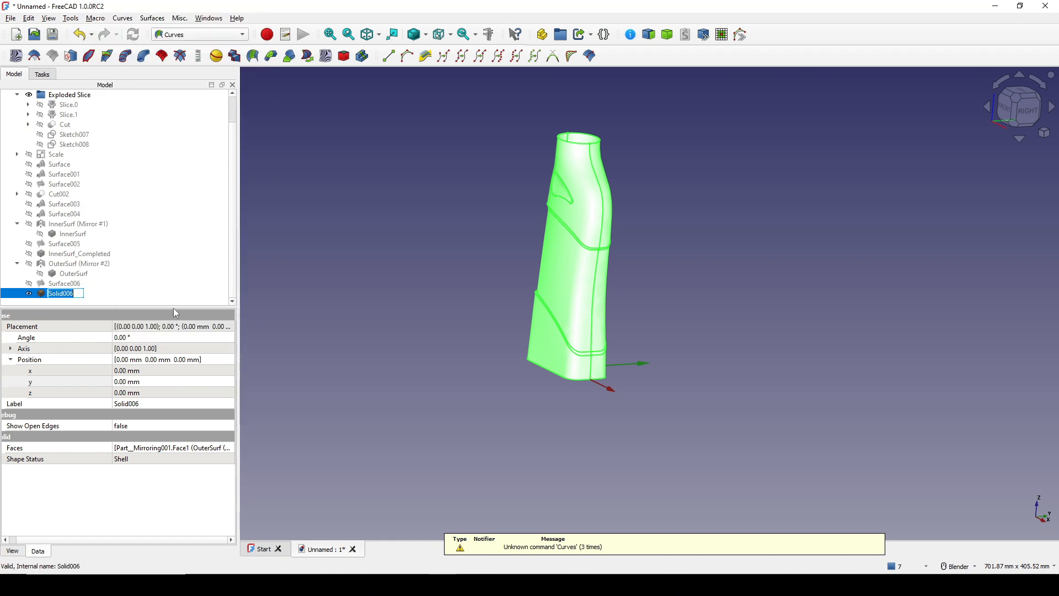
type("Ou")
type("terSurf_")
type("Completed")
key("Return")
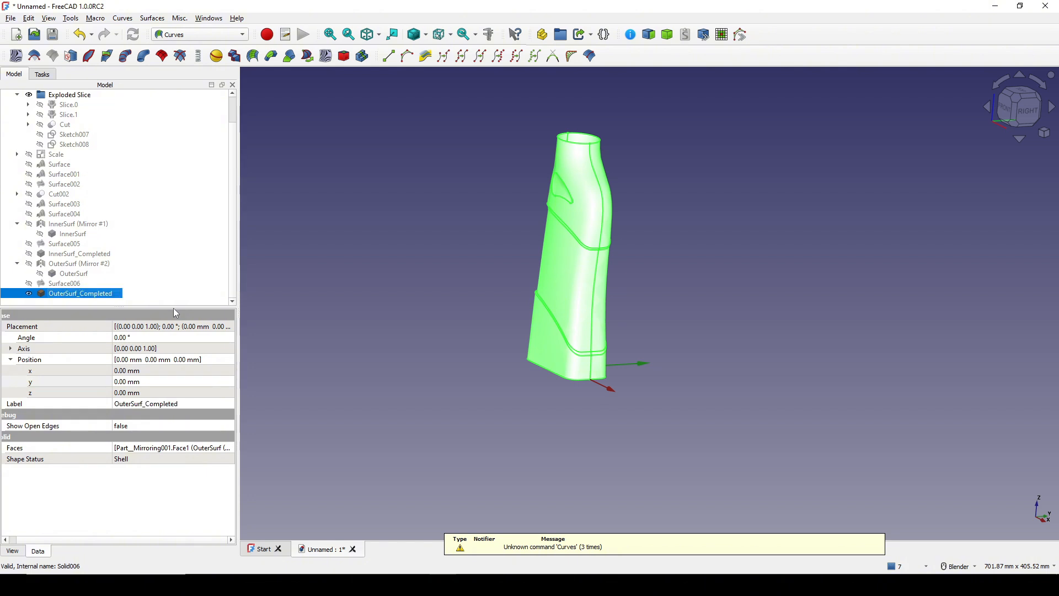
left_click(449, 232)
middle_click_drag(673, 258, 663, 275, "shift")
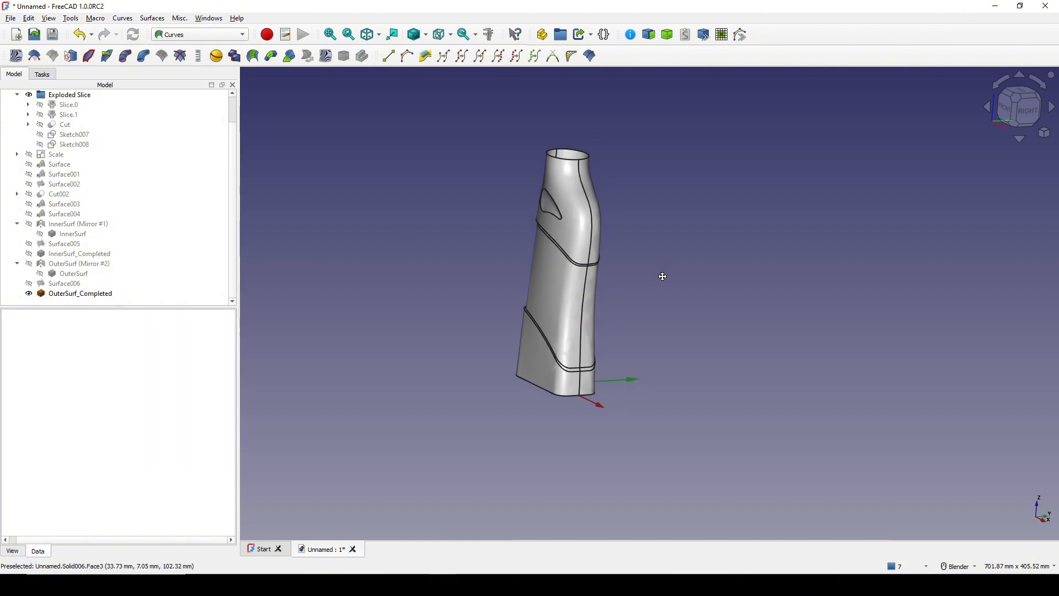
Step: Show InnerSurf_Completed together with the outer bottle body and inspect the gap between their rims at the neck opening
left_click(81, 255)
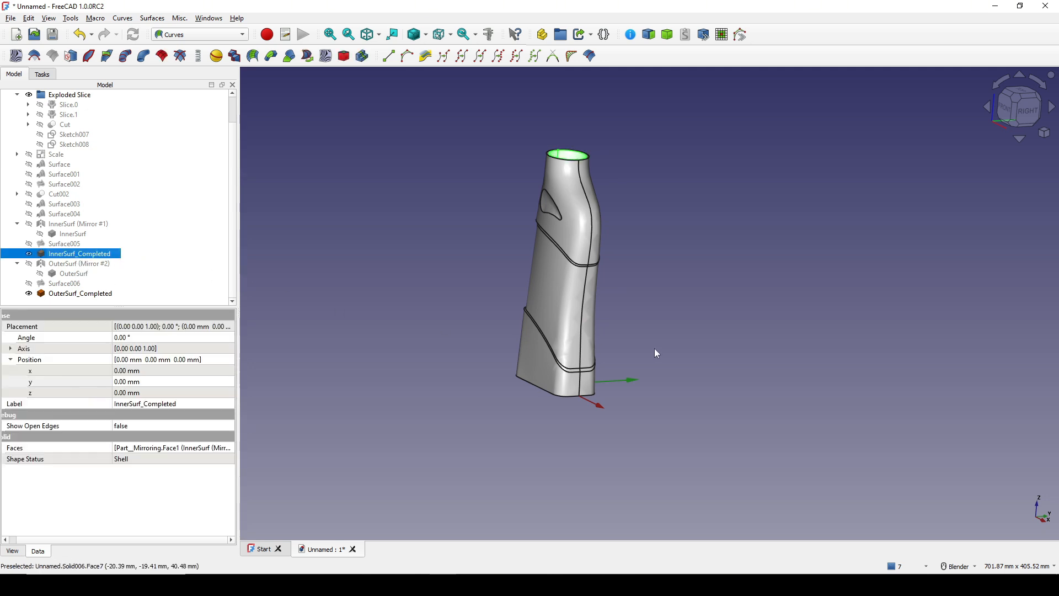
middle_click_drag(597, 320, 605, 347)
scroll(608, 227, "up", 2)
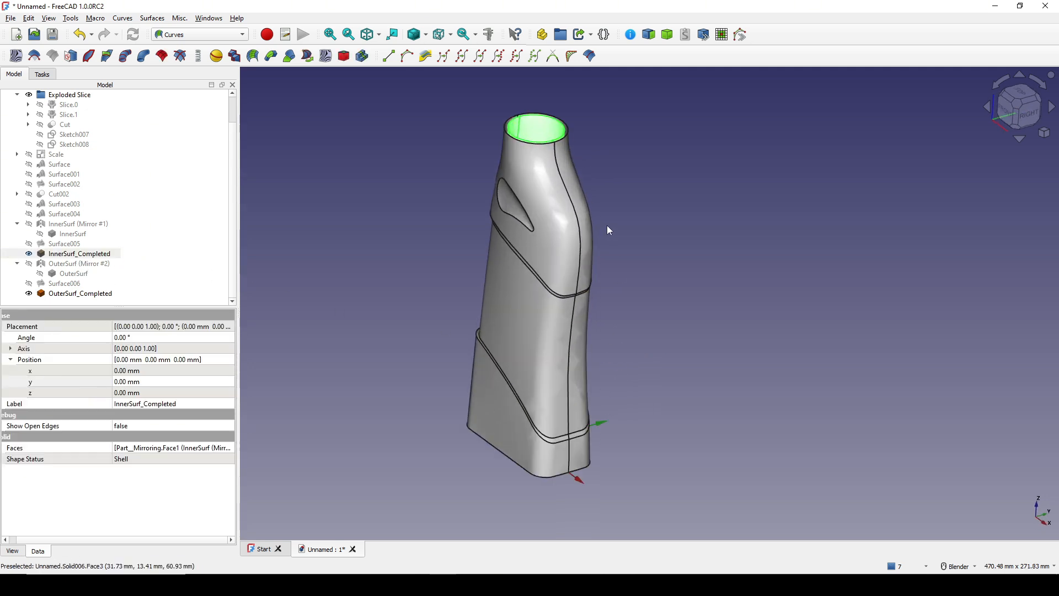
middle_click_drag(609, 230, 631, 364)
scroll(581, 310, "up", 4)
scroll(633, 370, "down", 4)
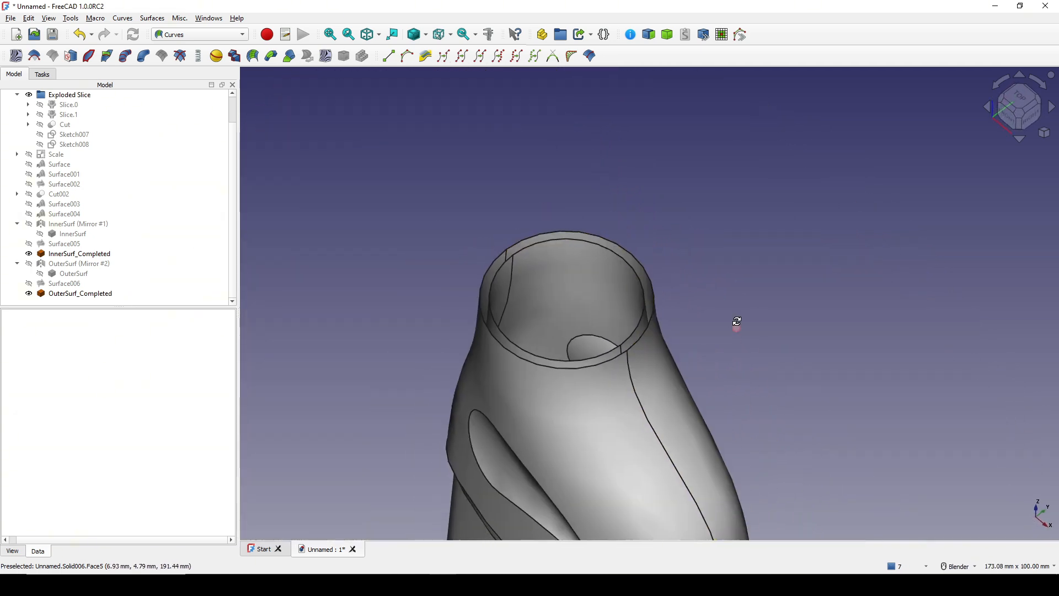
middle_click_drag(737, 322, 702, 335)
scroll(636, 369, "up", 1)
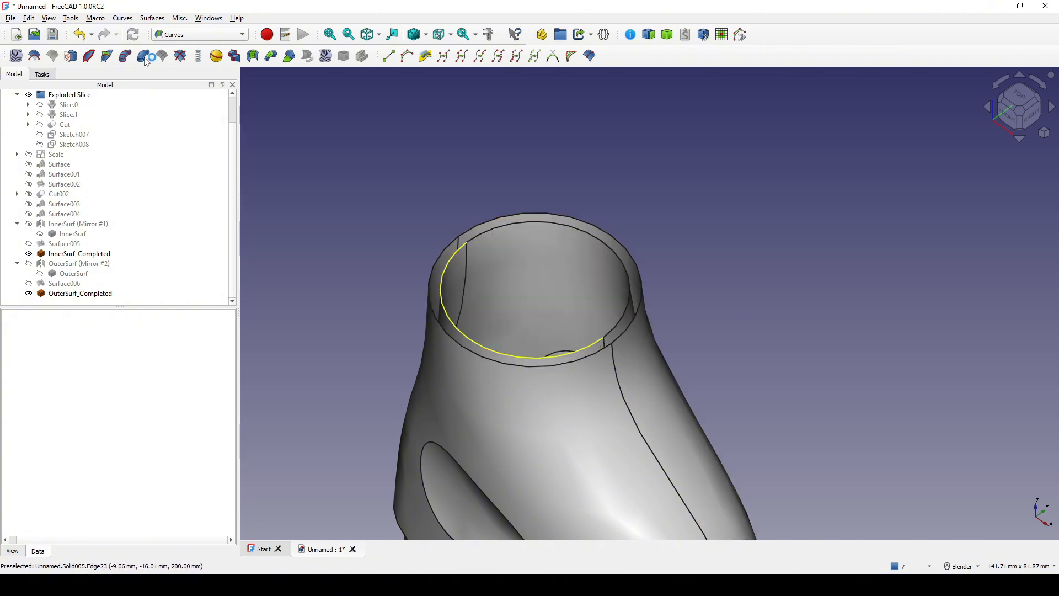
Step: In the Part workbench, create a ruled surface between the outer and inner rim edges on the near half of the neck
left_click(232, 33)
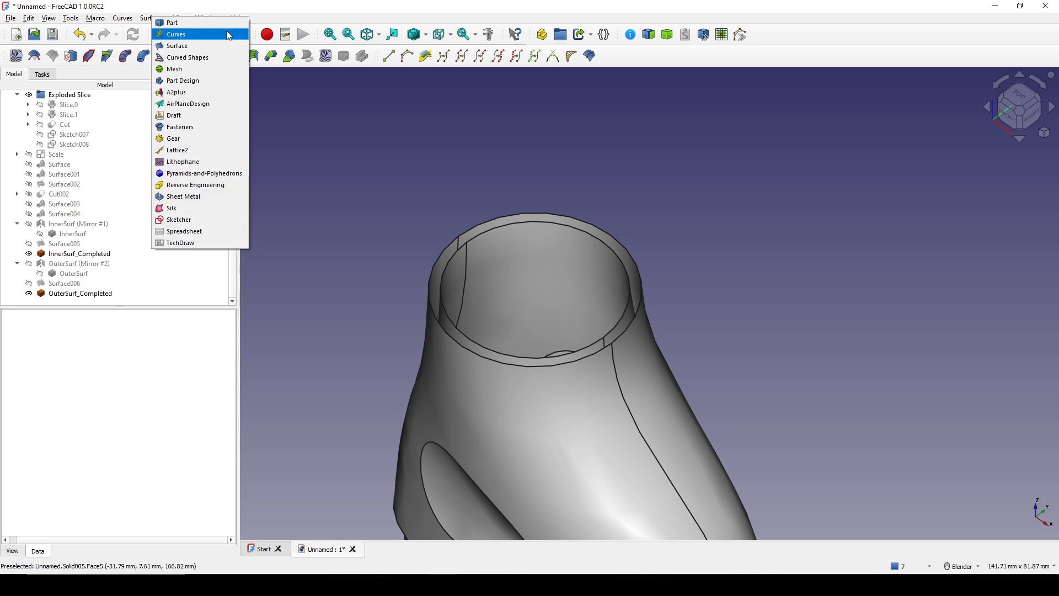
left_click(229, 23)
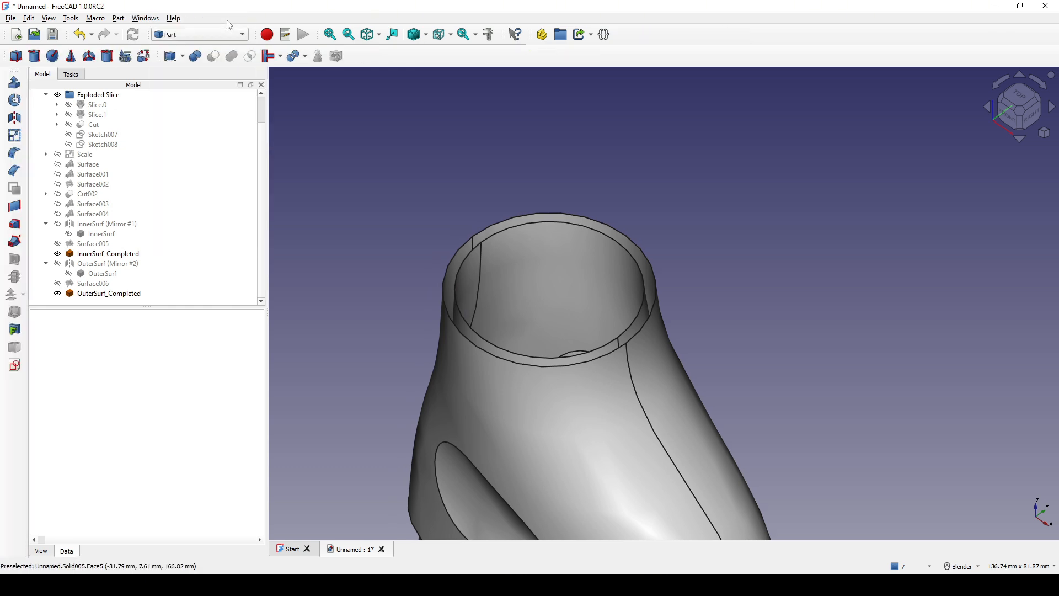
left_click(459, 331)
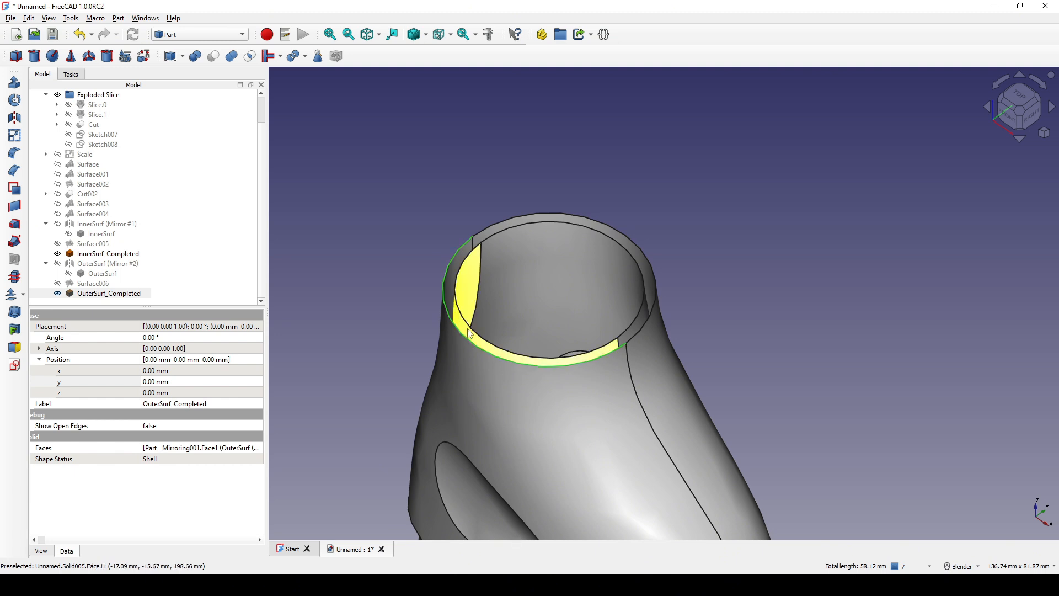
left_click(473, 334, "ctrl")
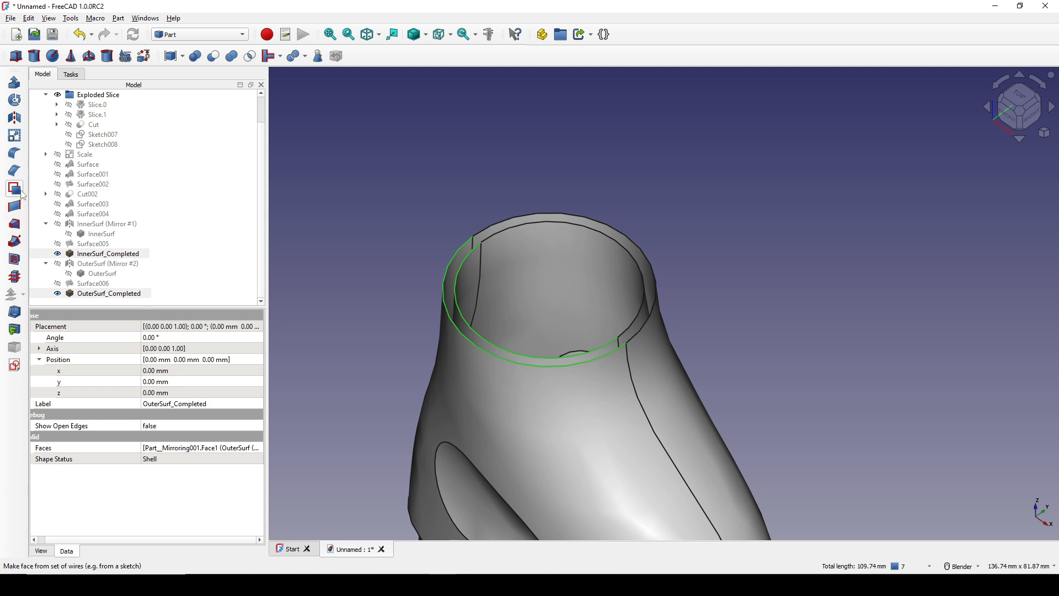
left_click(20, 207)
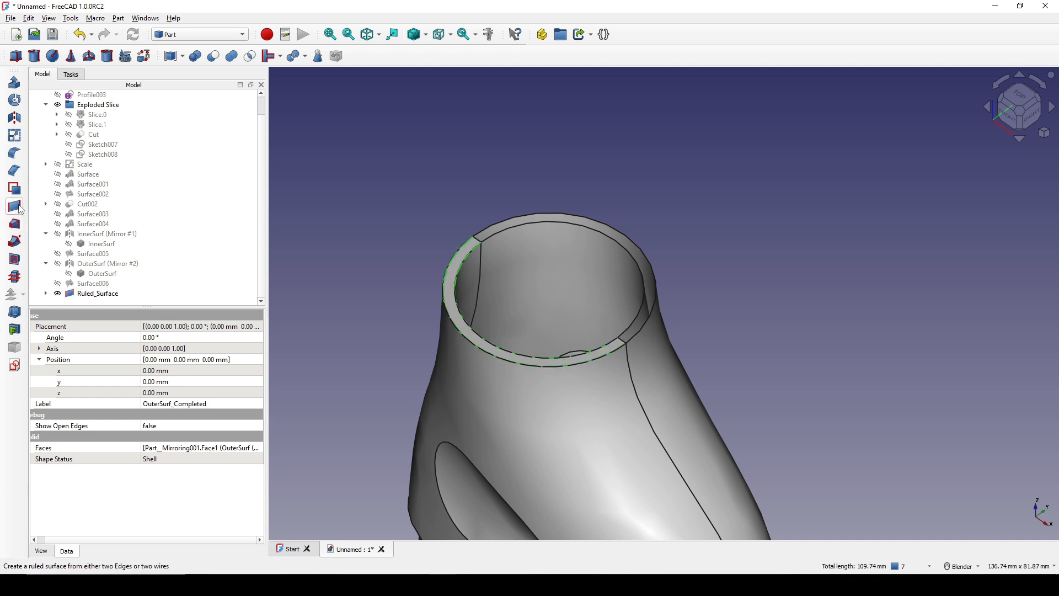
Step: Create a second ruled surface between the outer and inner rim edges on the far half of the neck
left_click(573, 149)
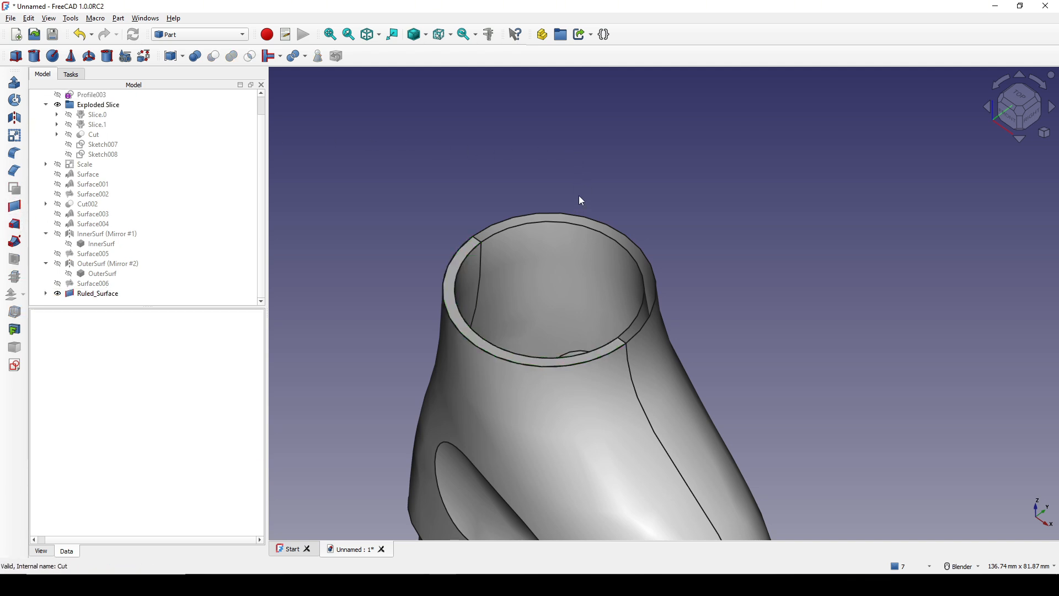
left_click(582, 224)
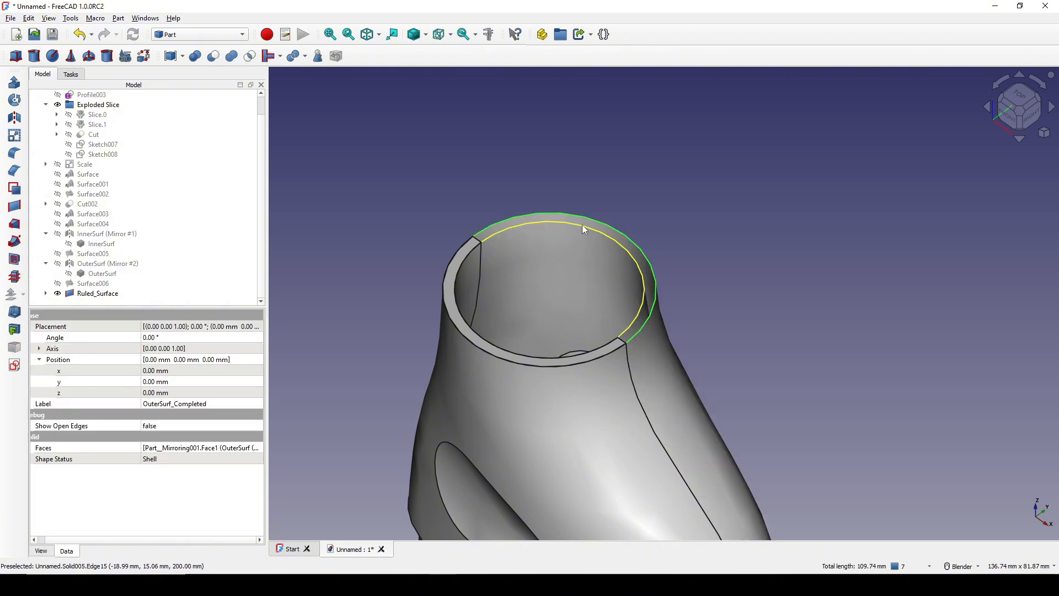
left_click(19, 208)
scroll(675, 317, "down", 6)
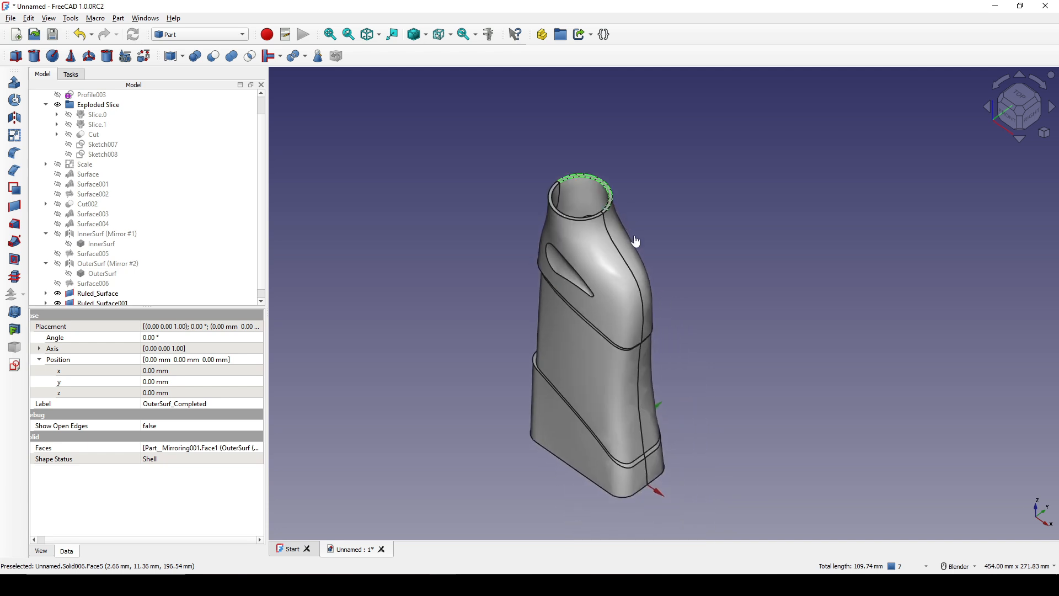
left_click(680, 232)
middle_click_drag(679, 247, 674, 219, "shift")
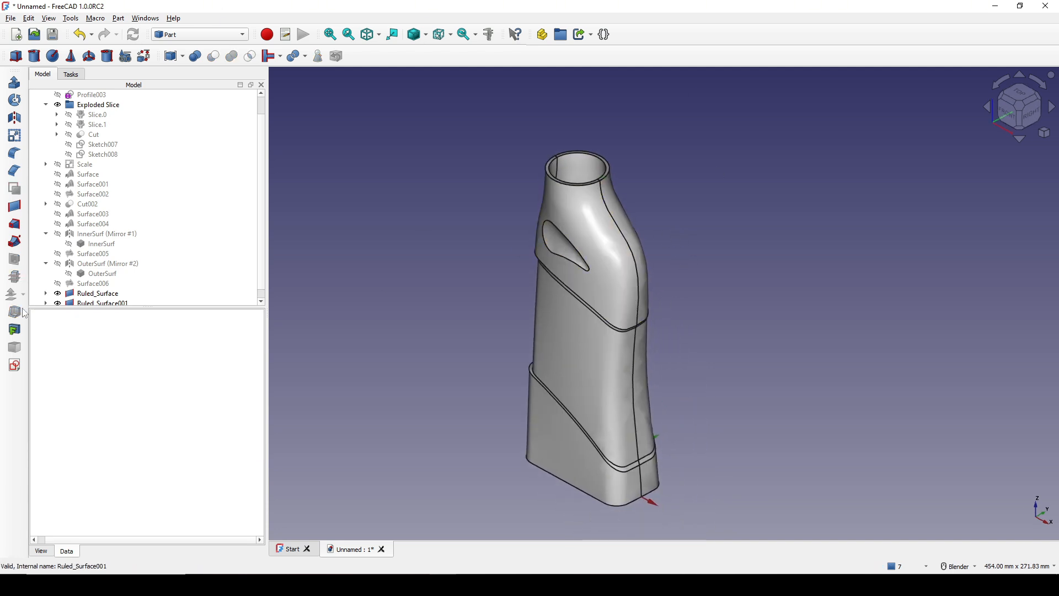
Step: In the Curves workbench, combine InnerSurf_Completed, OuterSurf_Completed, Ruled_Surface and Ruled_Surface001 into one parametric solid
scroll(57, 275, "down", 1)
left_click(45, 283)
scroll(45, 289, "down", 1)
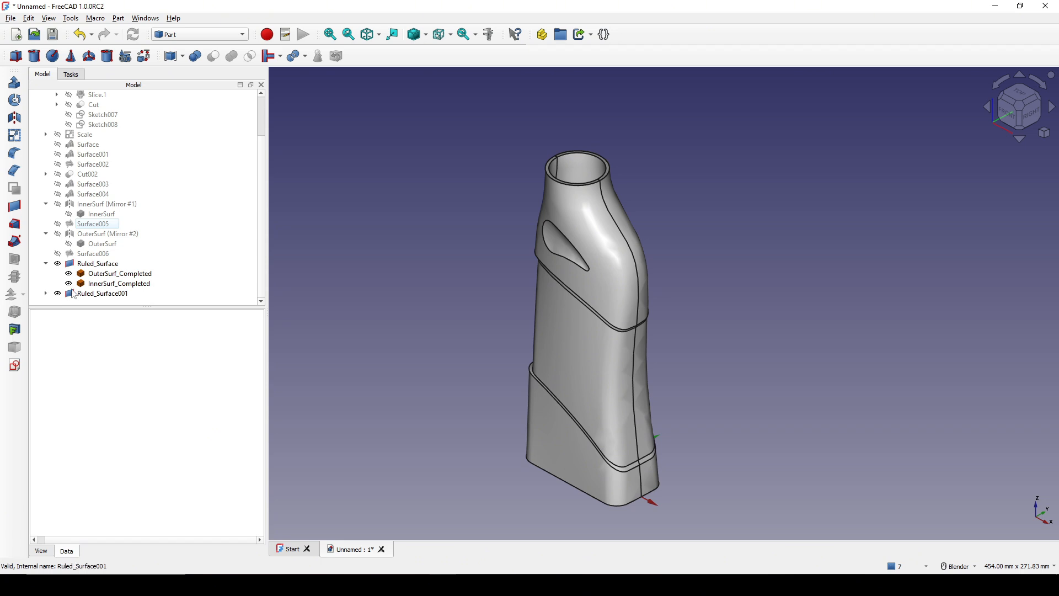
left_click(114, 285)
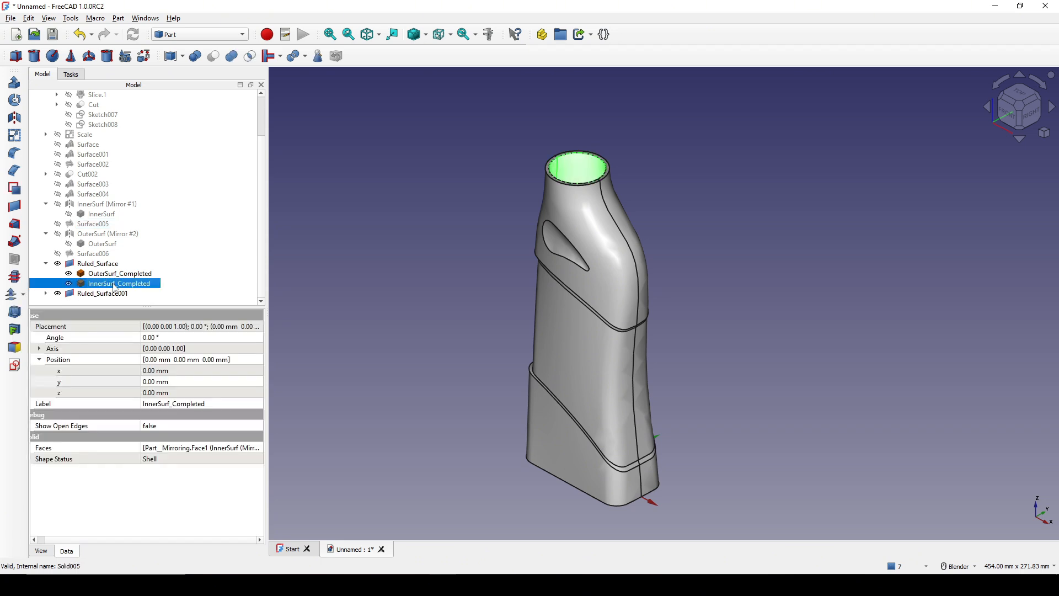
left_click(127, 277, "ctrl")
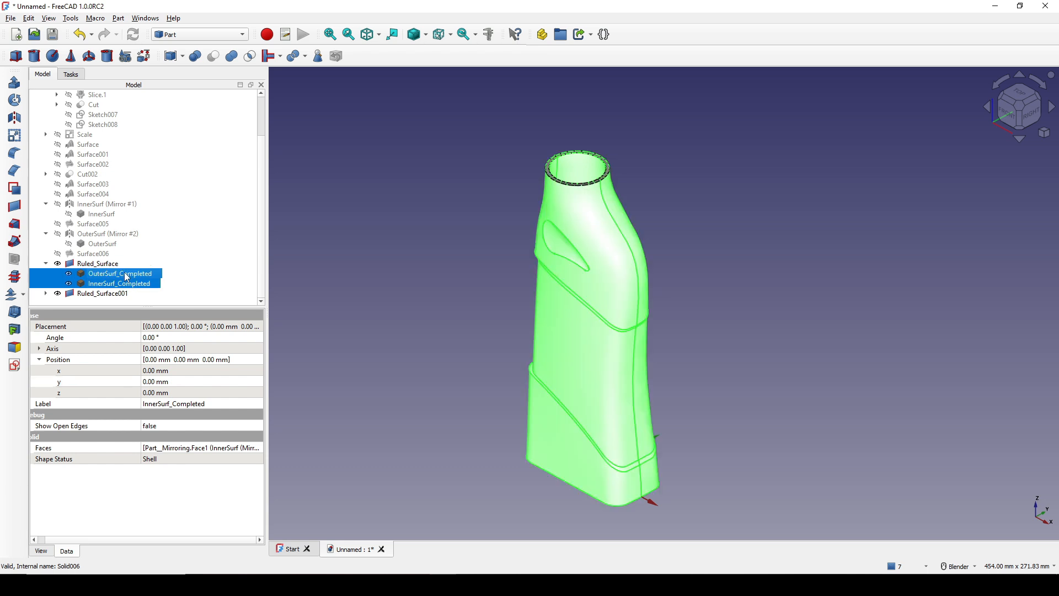
left_click(108, 266, "ctrl")
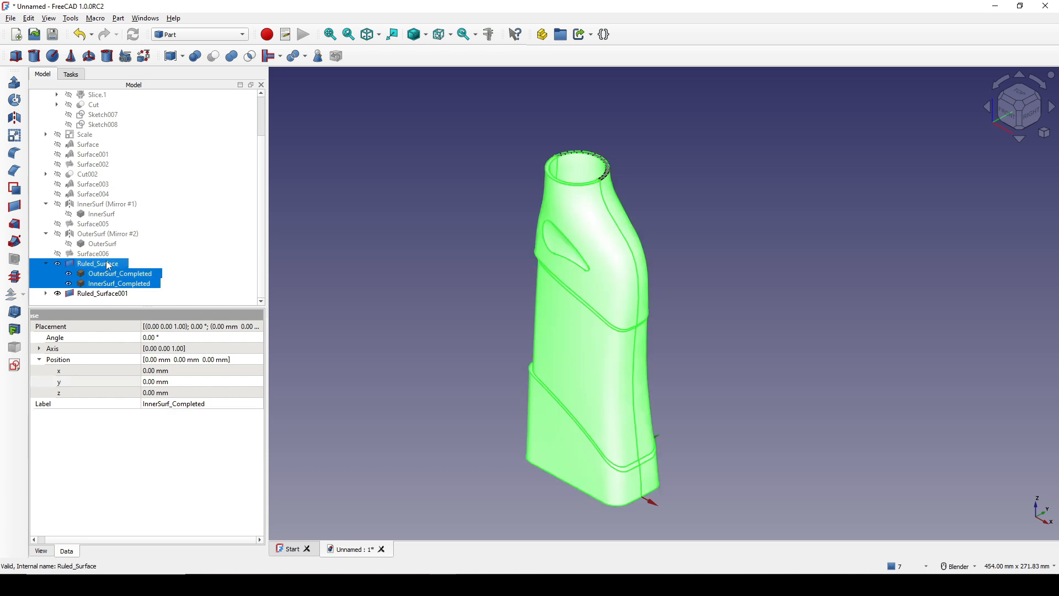
left_click(104, 294, "ctrl")
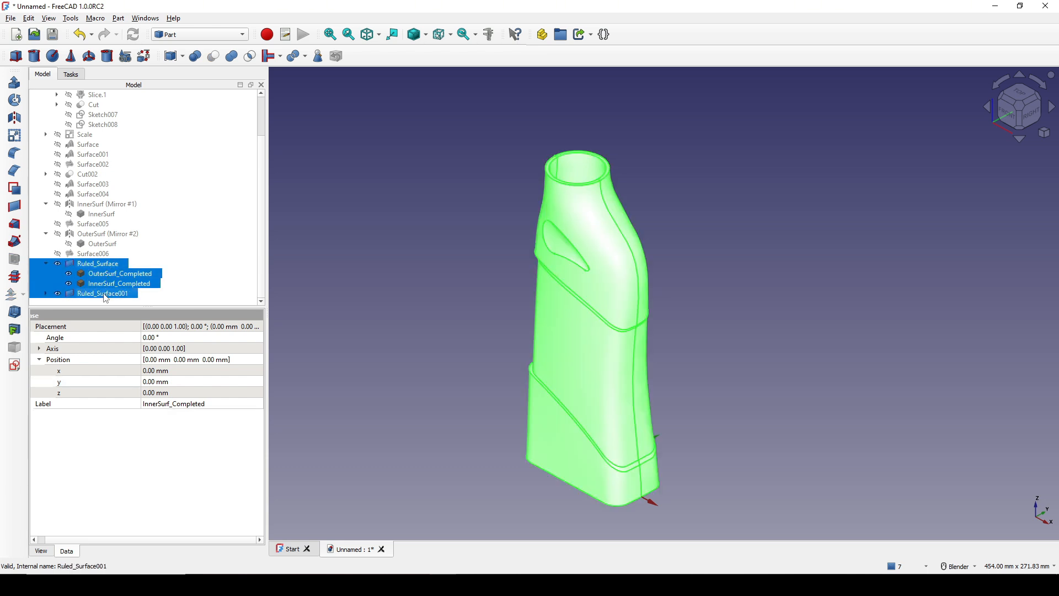
left_click(197, 36)
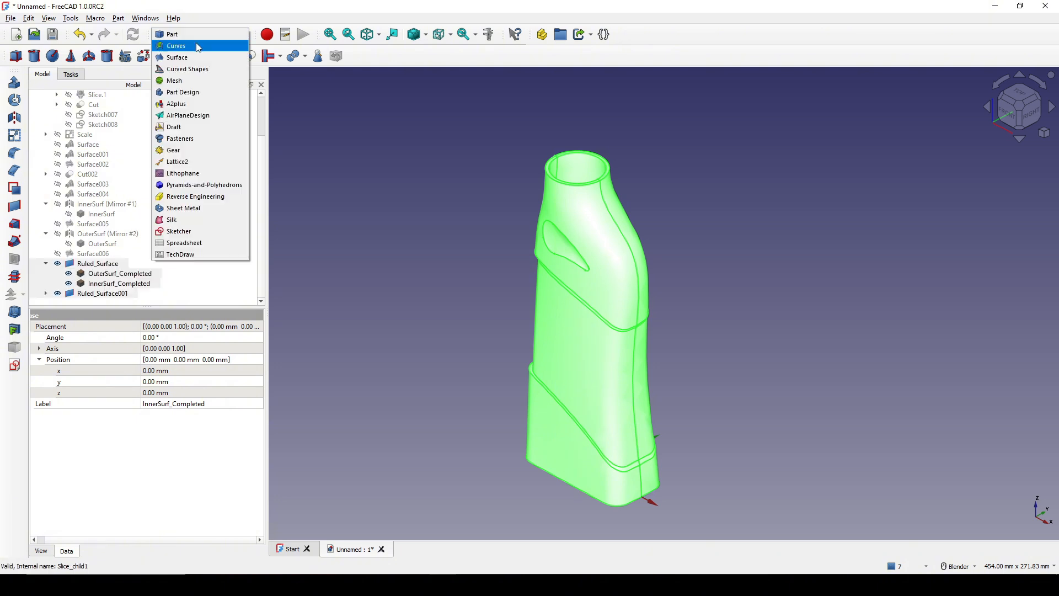
left_click(196, 46)
left_click(666, 39)
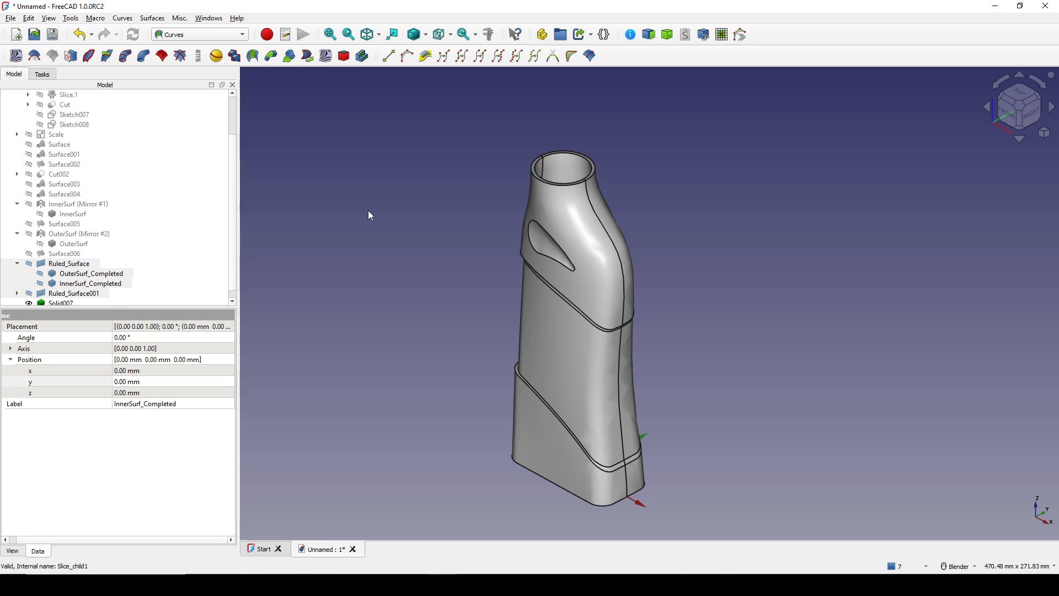
Step: Examine the combined bottle solid, looking at its walls and the closed rim around the neck opening
scroll(115, 260, "down", 1)
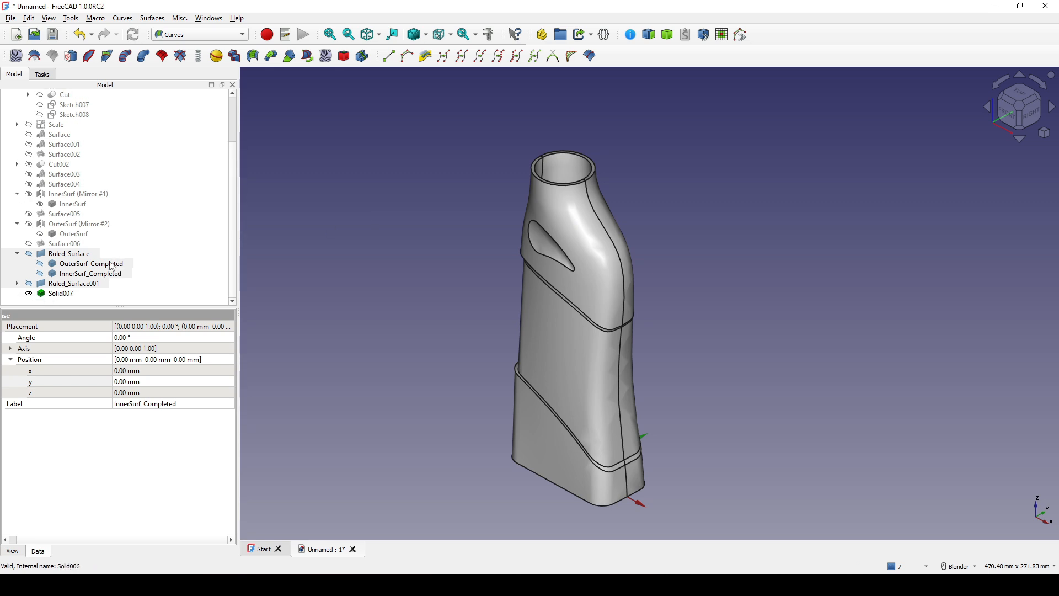
left_click(65, 297)
left_click(697, 344)
middle_click_drag(698, 345, 644, 331)
scroll(615, 152, "up", 3)
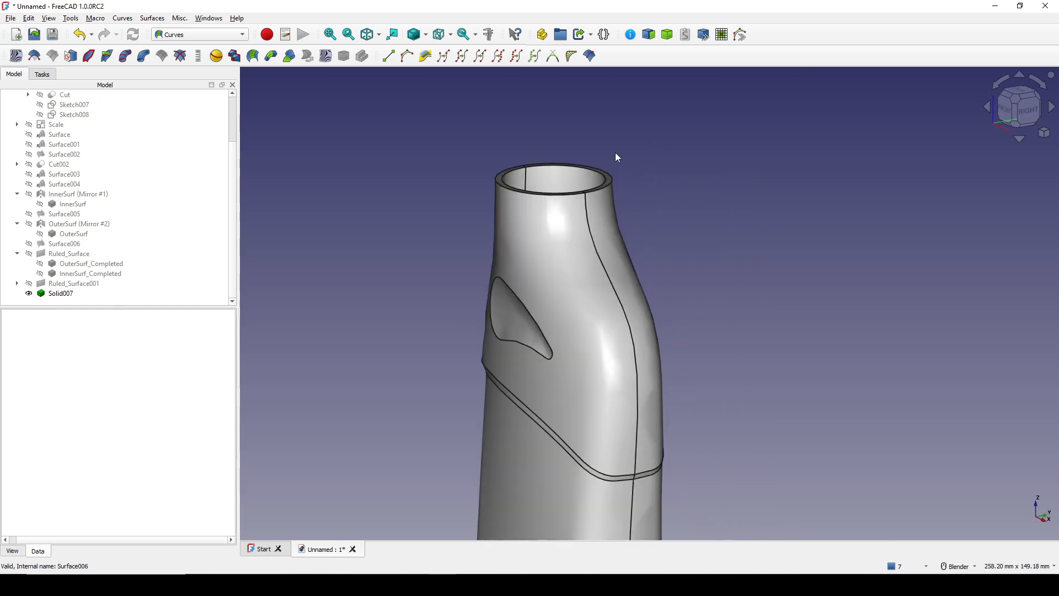
middle_click_drag(546, 195, 598, 334)
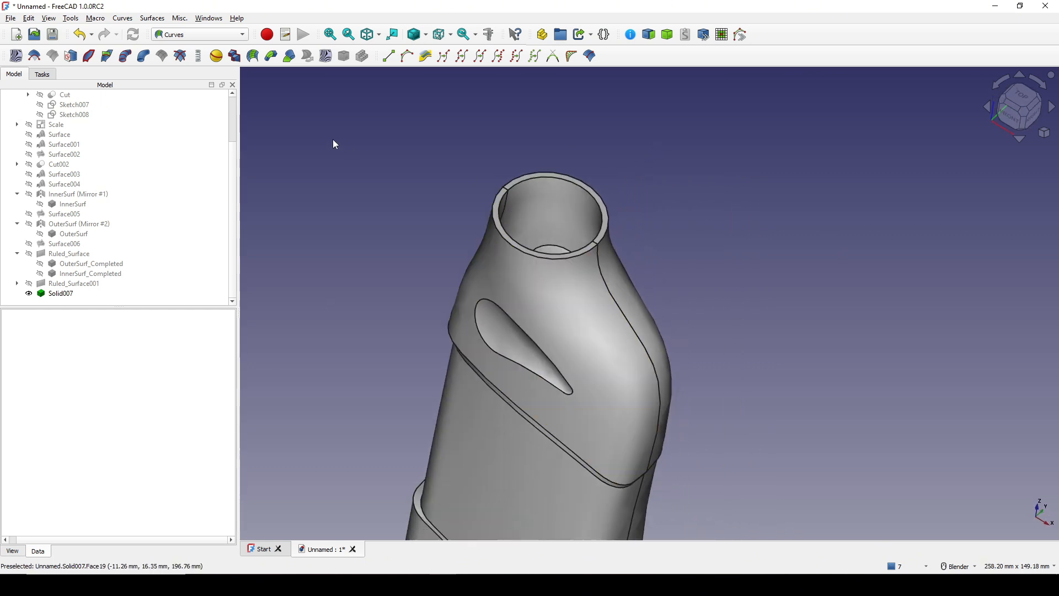
Step: From the Part workbench, create a new sketch on the XY plane with a 200 mm offset
left_click(194, 35)
left_click(177, 22)
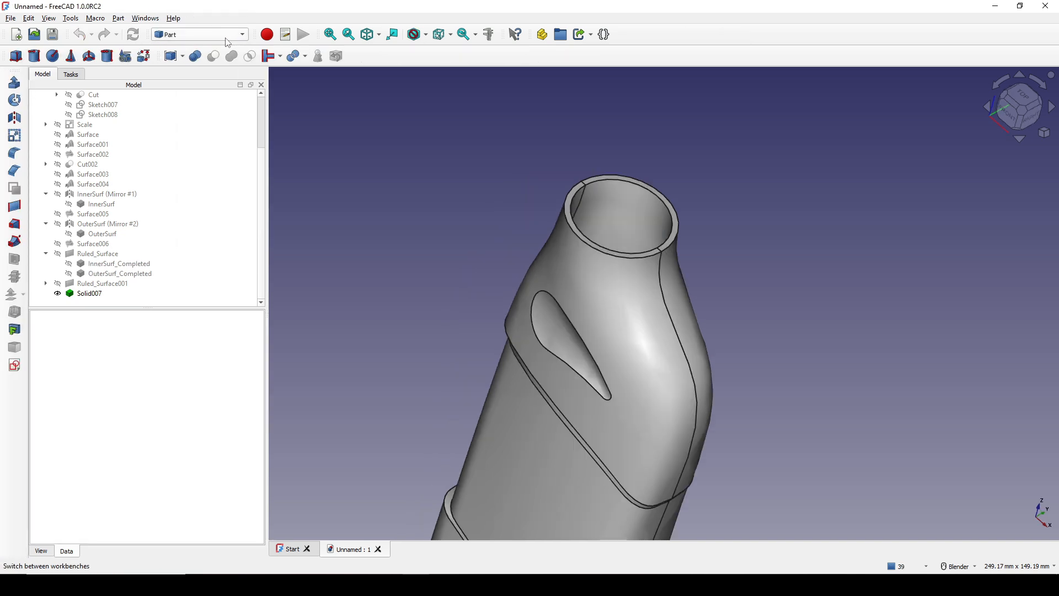
left_click(14, 365)
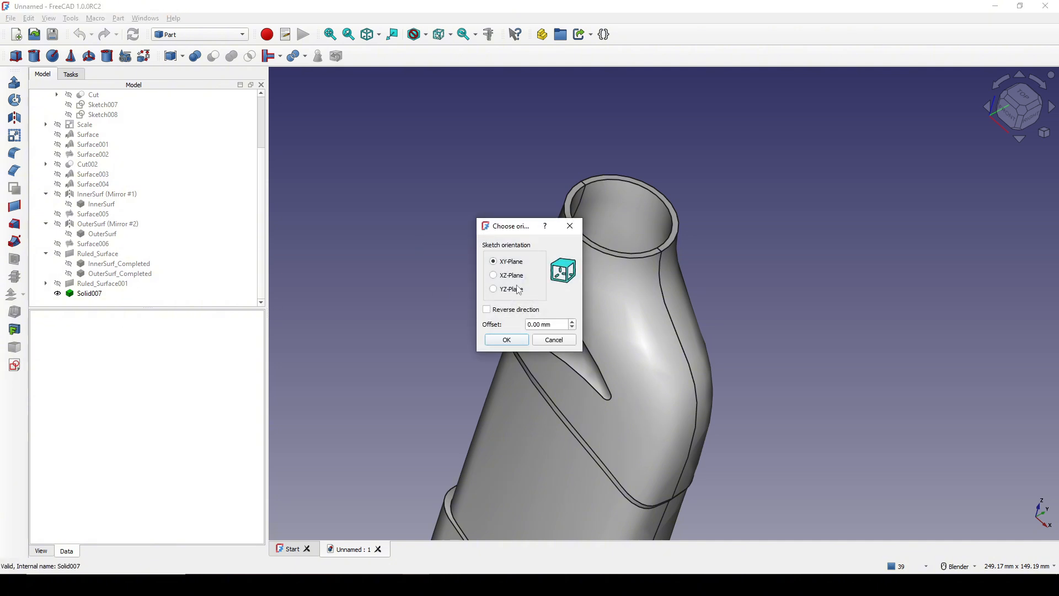
left_click_drag(559, 324, 475, 322)
type("200")
left_click(512, 341)
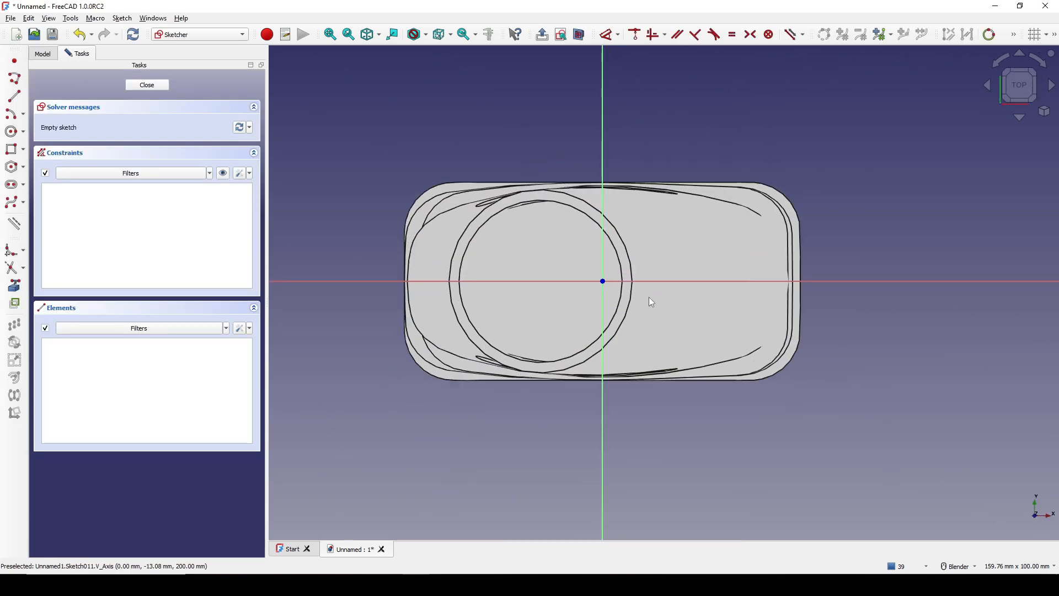
Step: Draw a circle about 66 mm in diameter, centred on the horizontal axis at the middle of the bottle neck
left_click(11, 132)
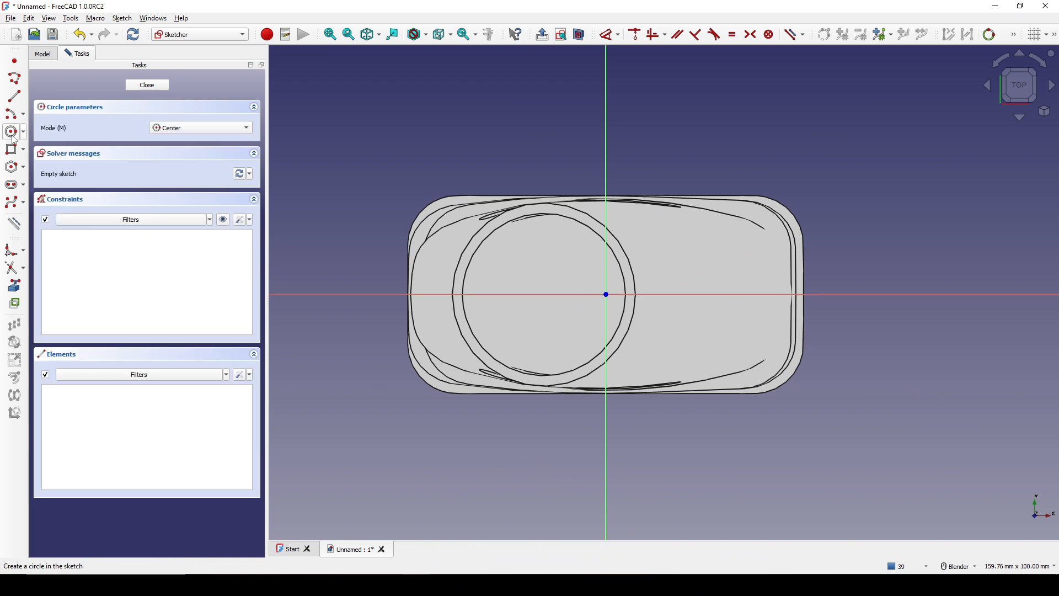
left_click(545, 296)
left_click(676, 197)
middle_click_drag(696, 172, 676, 172, "shift")
Step: Constrain the horizontal distance between the circle's centre and the sketch origin to 12.5 mm
left_click(523, 295)
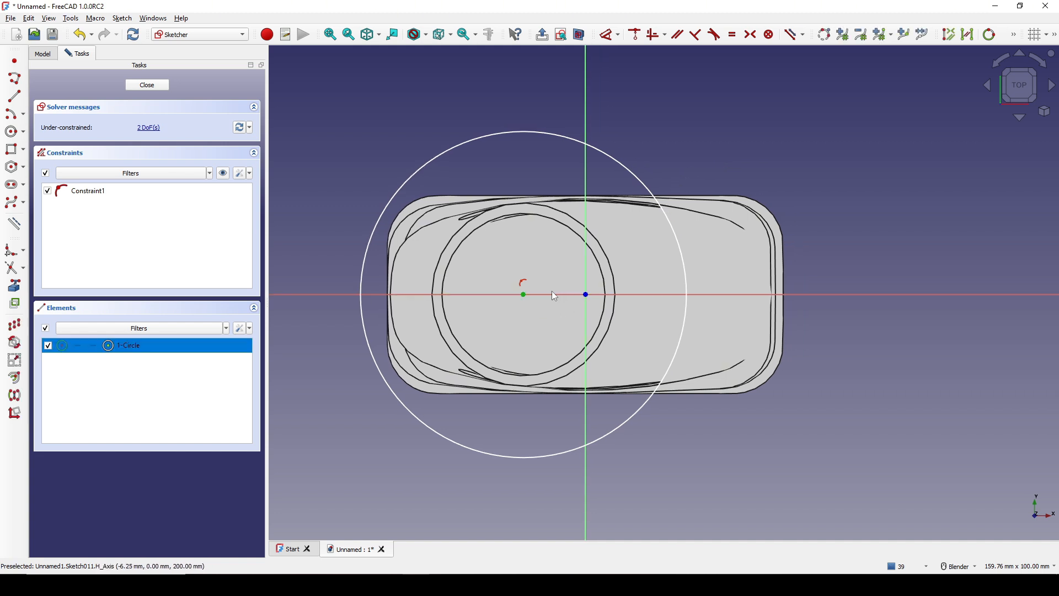
key("d")
left_click(567, 237)
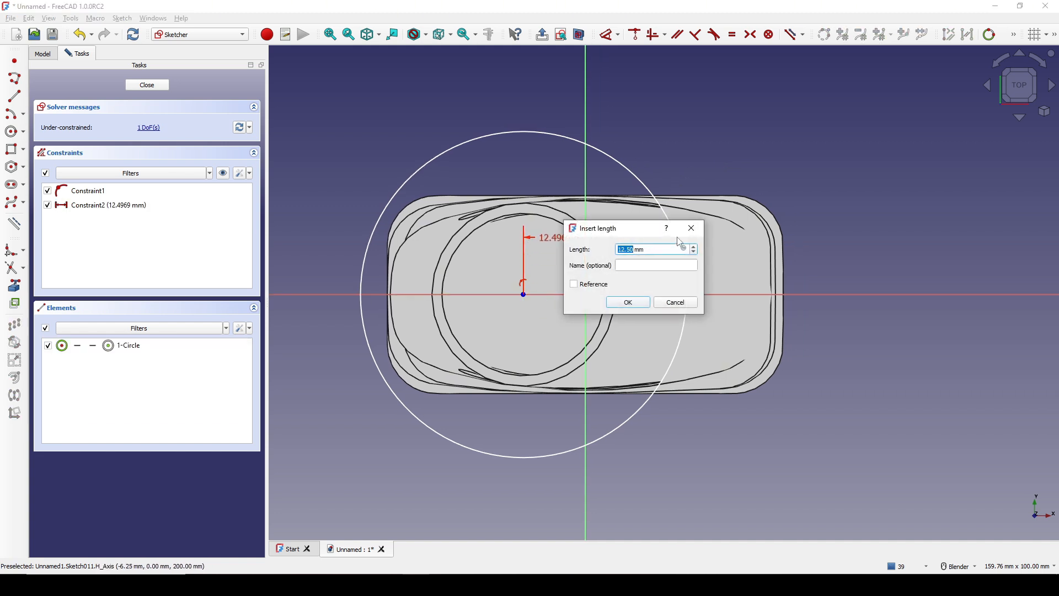
type("2")
type("12.5")
left_click(643, 302)
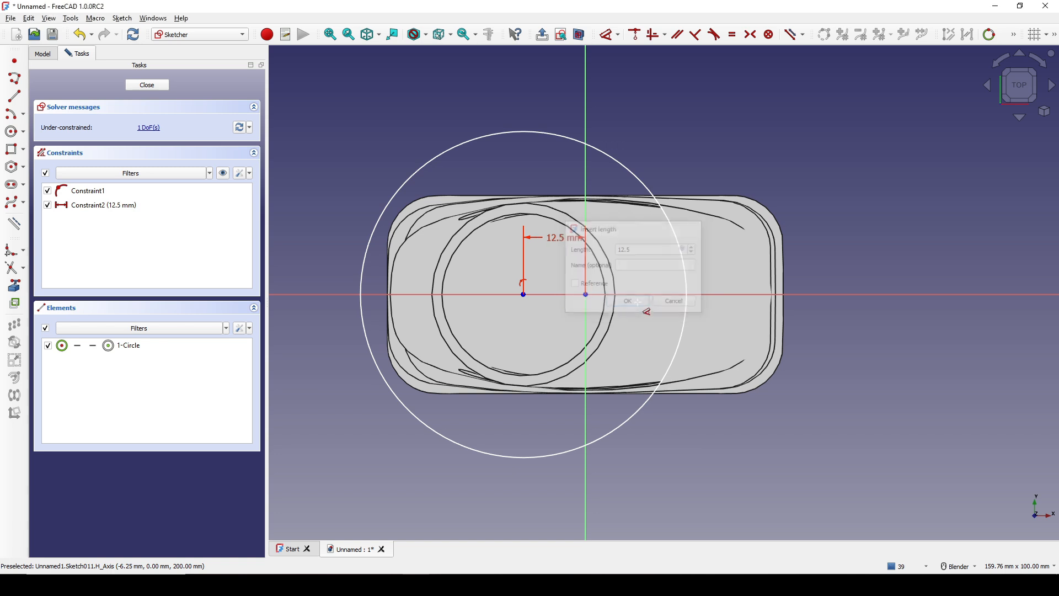
Step: Constrain the circle's diameter to 36 mm
left_click(626, 168)
key("d")
left_click(733, 141)
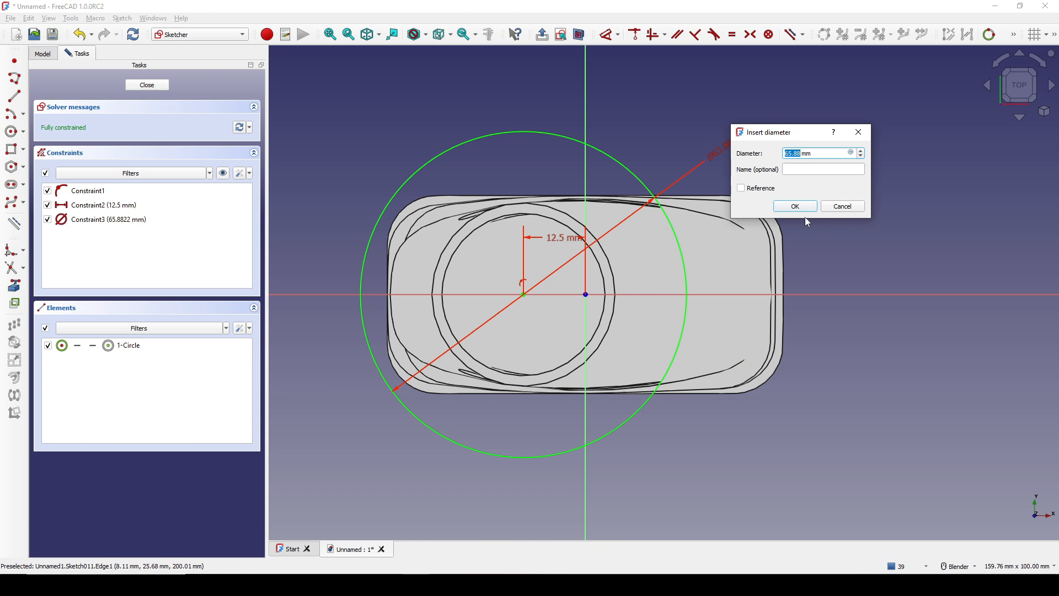
type("36")
left_click(795, 207)
scroll(624, 278, "up", 3)
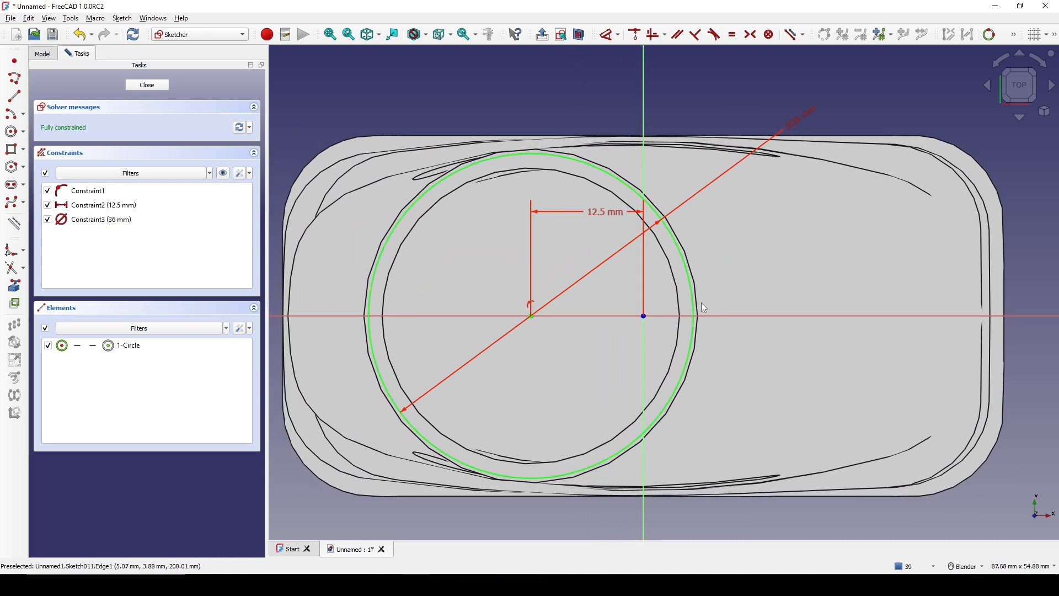
scroll(684, 248, "down", 1)
middle_click_drag(690, 247, 679, 258, "shift")
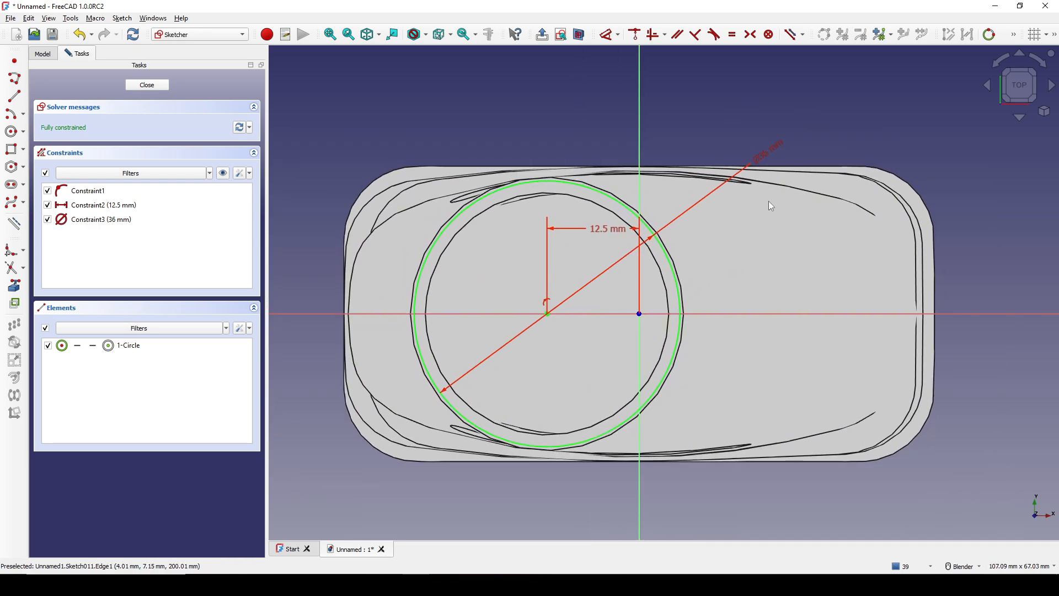
Step: Draw a second circle about 67 mm in diameter, centred on the existing circle's centre point
left_click(12, 131)
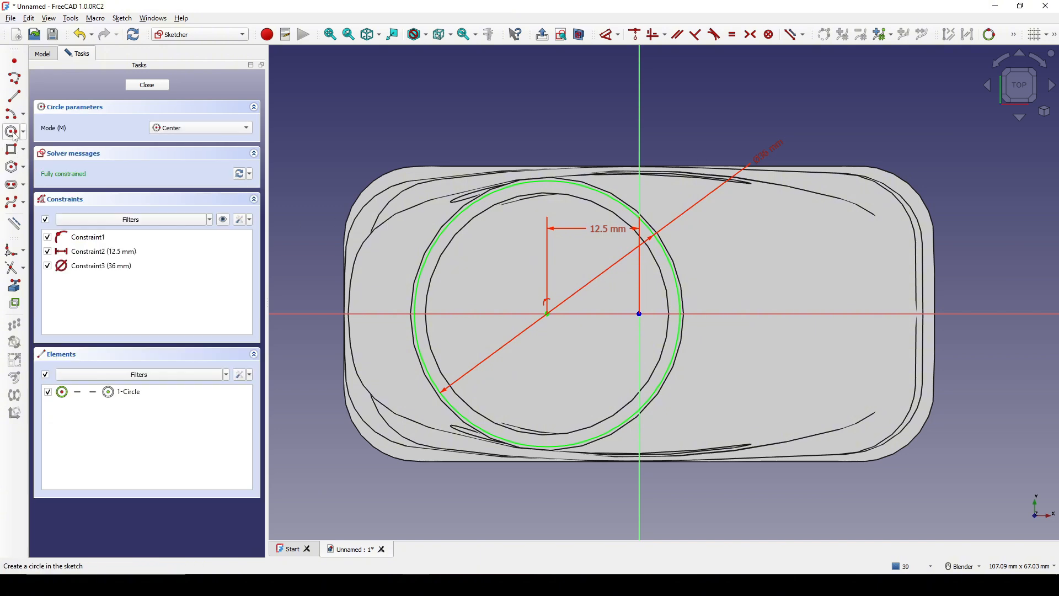
left_click(548, 315)
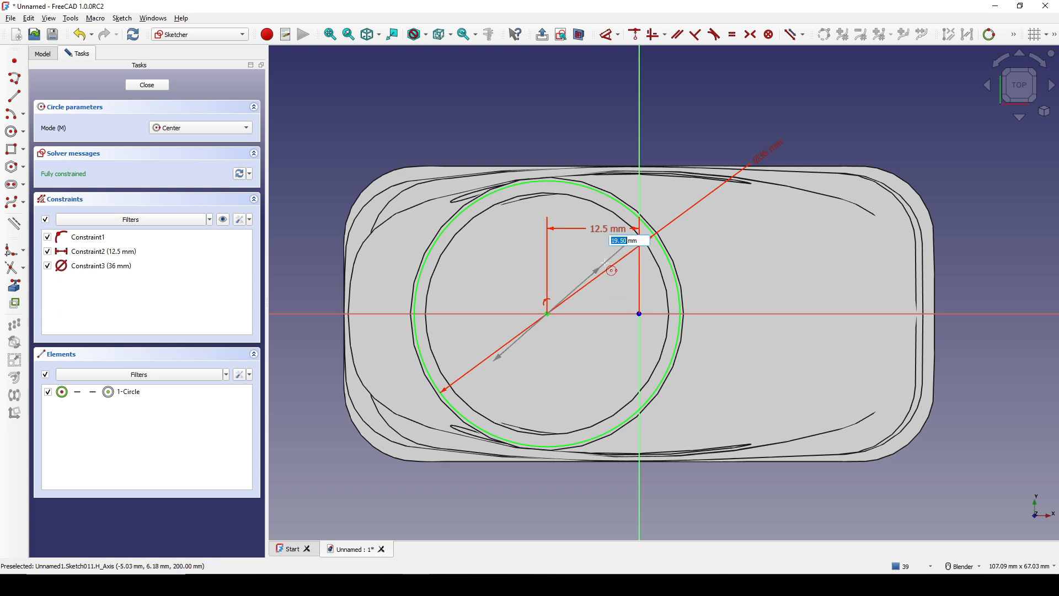
left_click(749, 171)
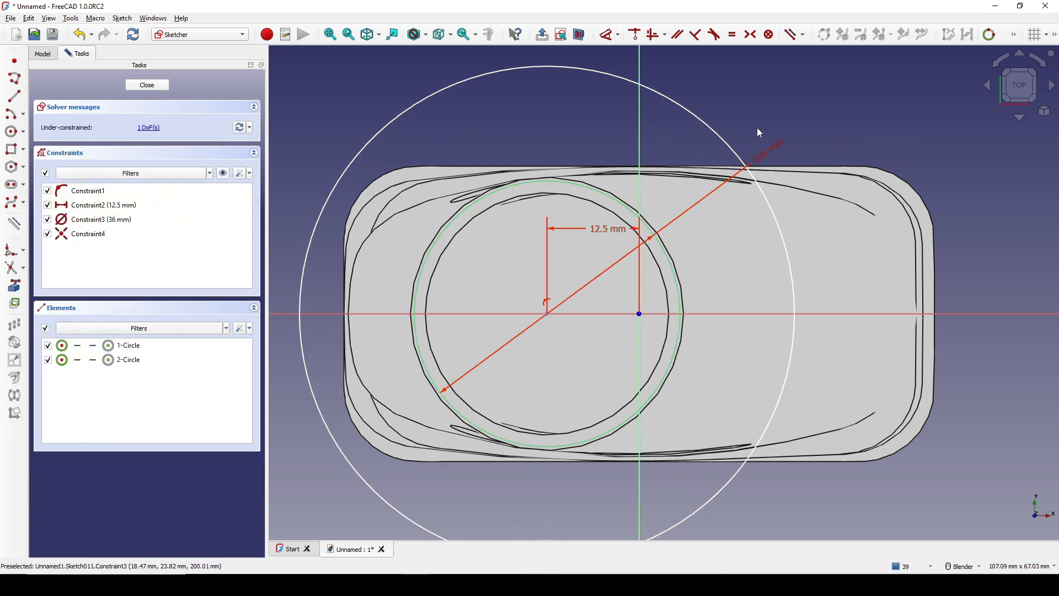
Step: Constrain the second circle's diameter to 34 mm and close the sketch
left_click(715, 130)
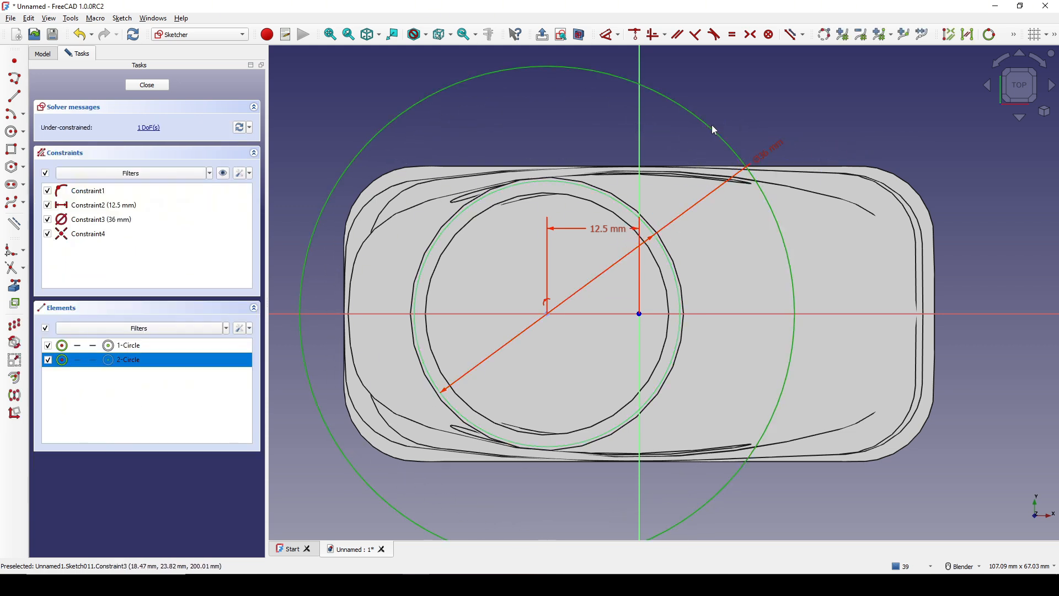
key("d")
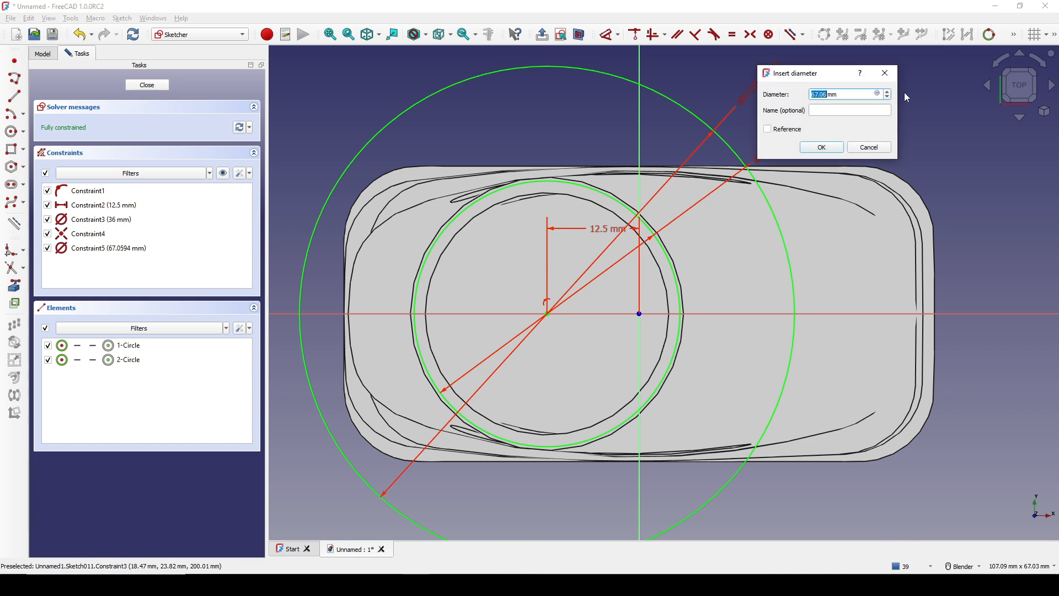
type("34")
left_click(830, 152)
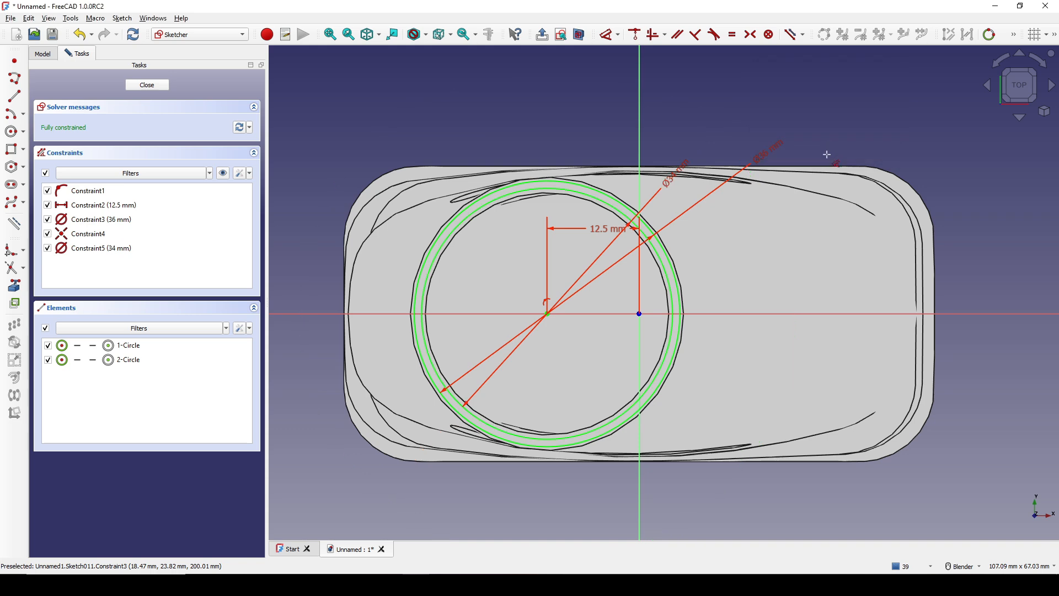
scroll(694, 296, "up", 5)
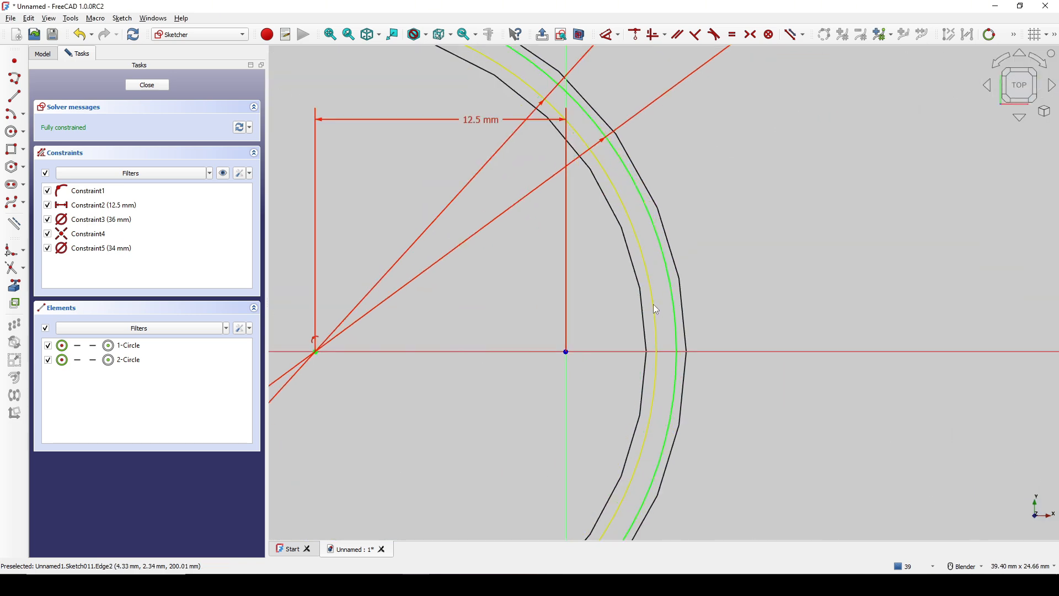
scroll(657, 308, "down", 5)
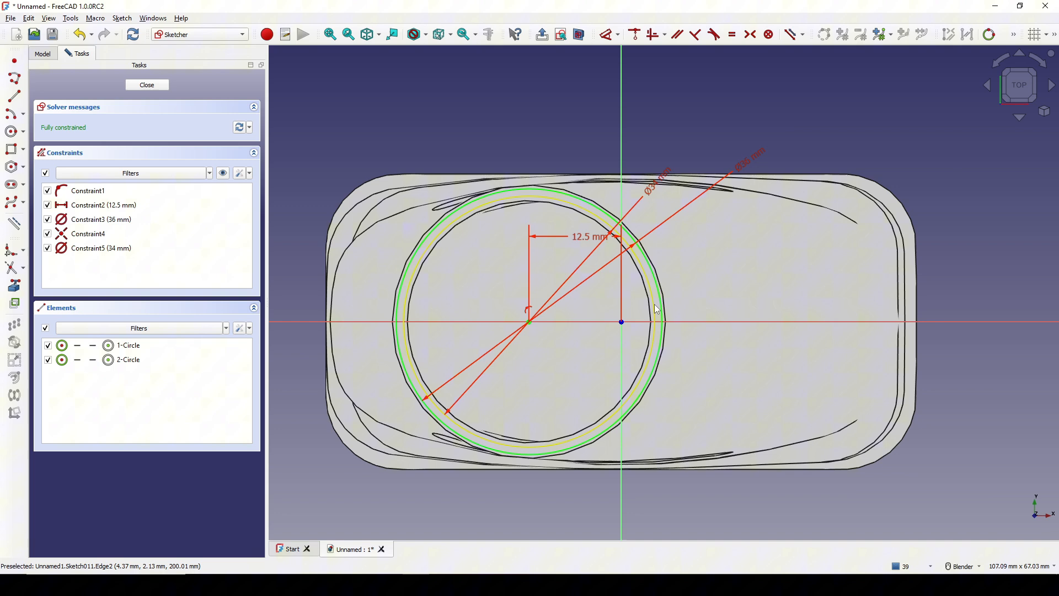
left_click(145, 85)
Step: Extrude the ring sketch at the bottle mouth 20 mm along its normal as a solid
middle_click_drag(713, 265, 706, 320)
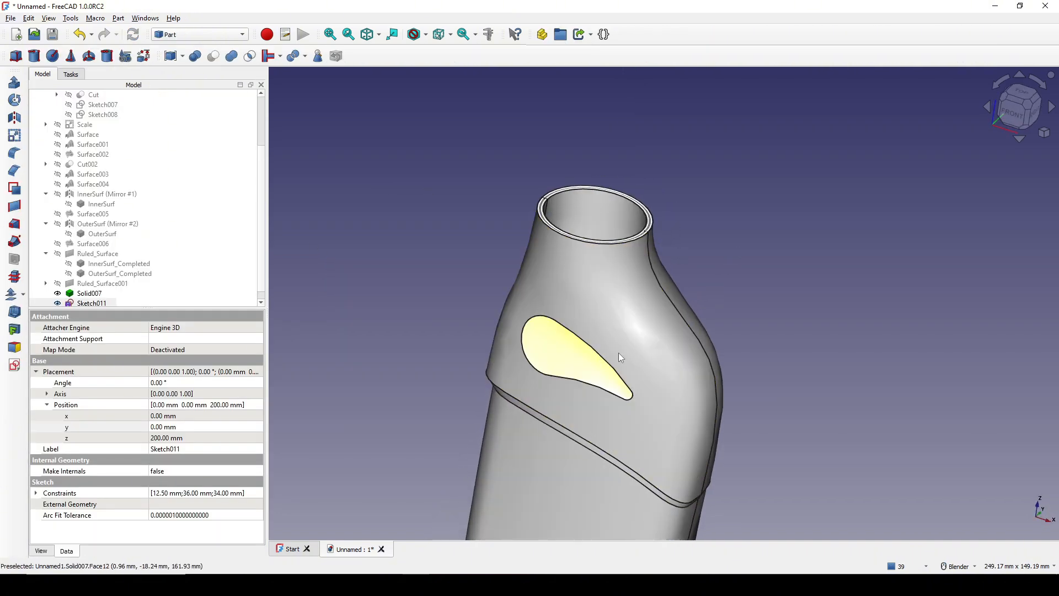
middle_click_drag(618, 352, 616, 322, "shift")
scroll(106, 302, "down", 1)
left_click(93, 296)
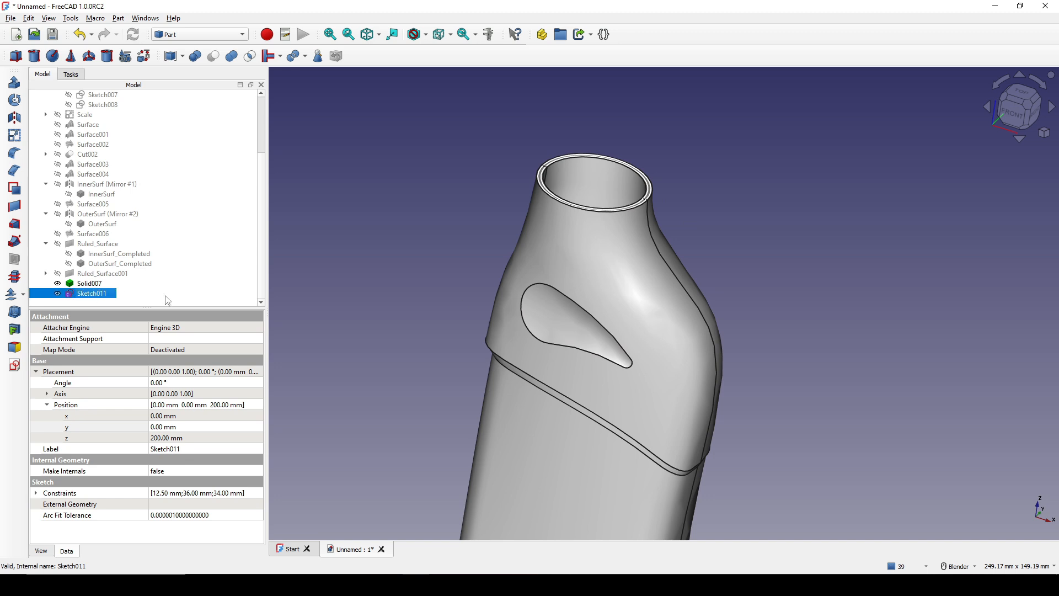
middle_click_drag(714, 277, 710, 260, "shift")
left_click(13, 86)
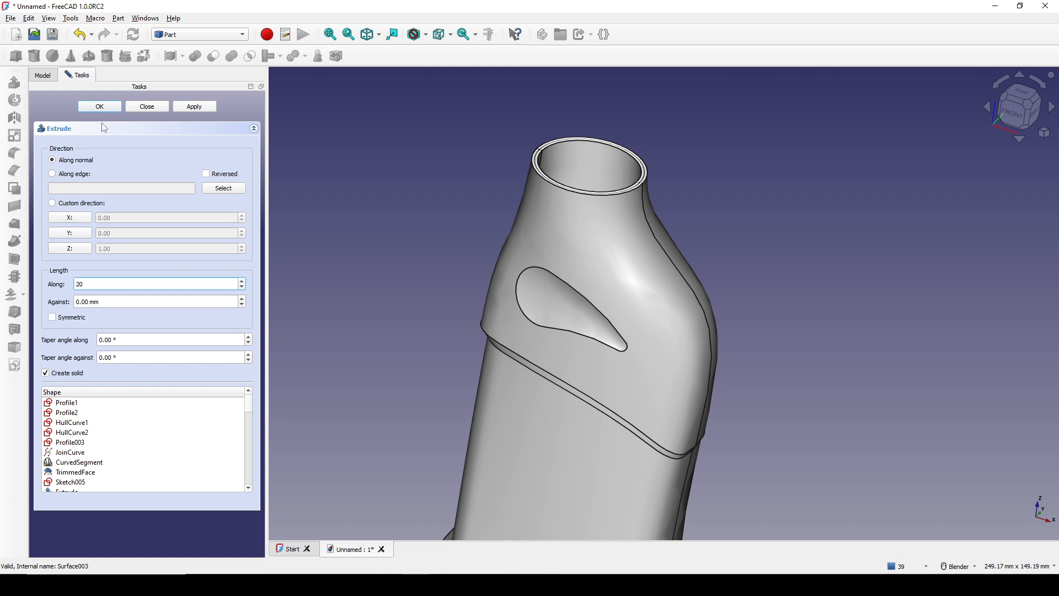
left_click(100, 106)
Step: Fuse the hollow bottle solid and the extruded neck ring into one shape with a Boolean union
mouse_move(607, 290)
middle_mouse_down()
mouse_move(723, 243)
mouse_move(717, 270)
middle_mouse_up()
left_click(722, 243)
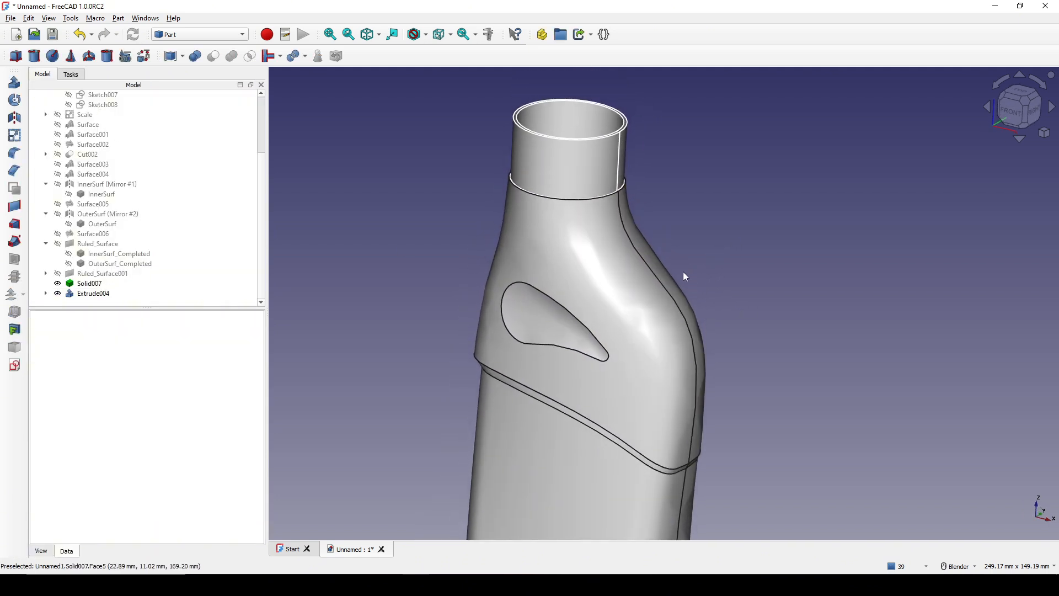
left_click(610, 296)
left_click(584, 176, "ctrl")
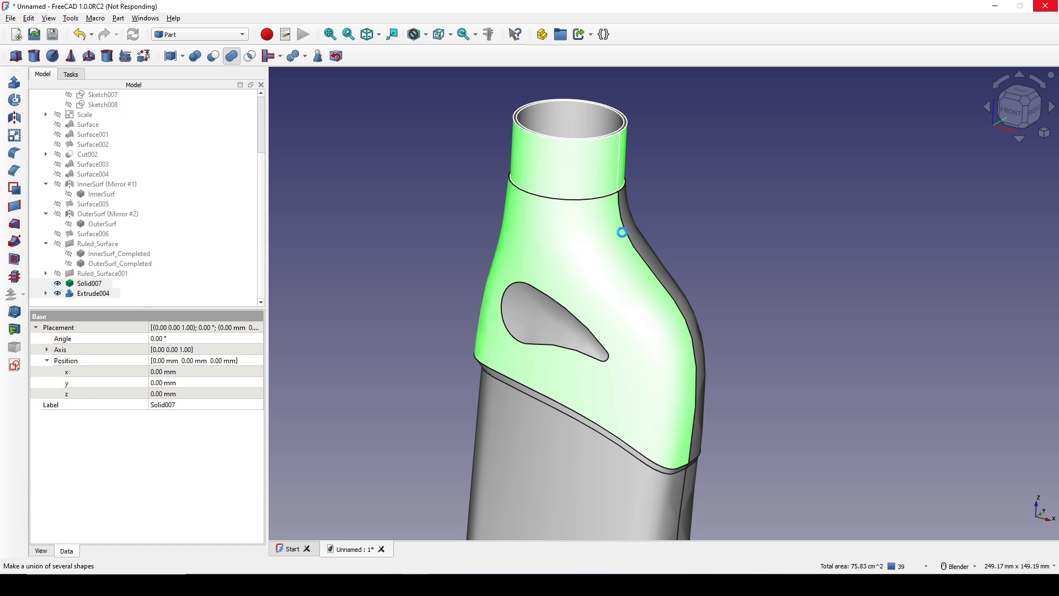
Step: Fillet the upper edges of the teardrop recesses on both sides and the bottle's bottom edge with a 2 mm radius
middle_click_drag(628, 250, 655, 310)
scroll(651, 264, "up", 2)
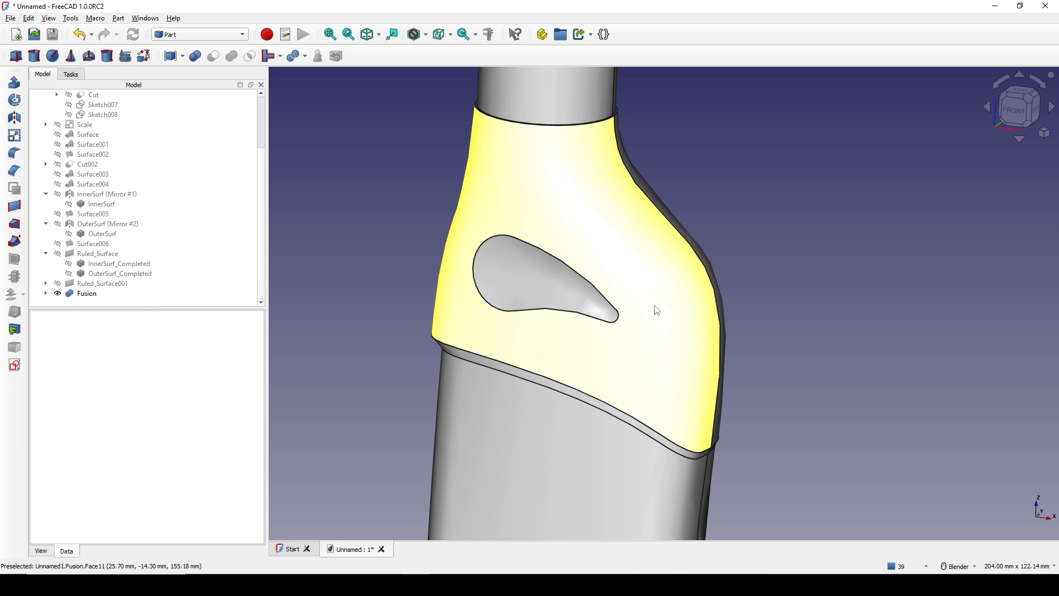
left_click(591, 291)
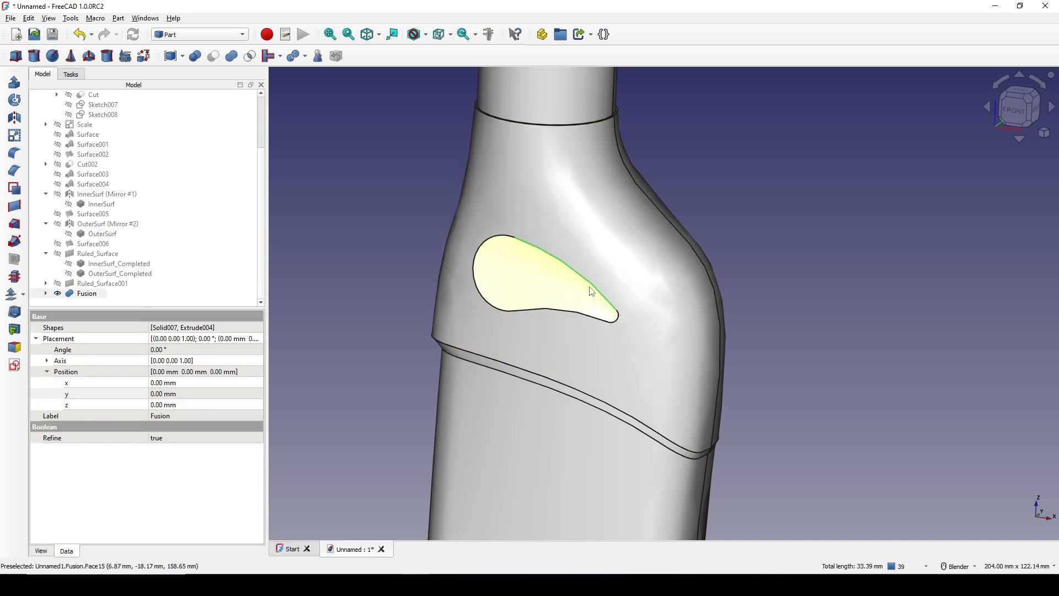
middle_click_drag(634, 318, 364, 331)
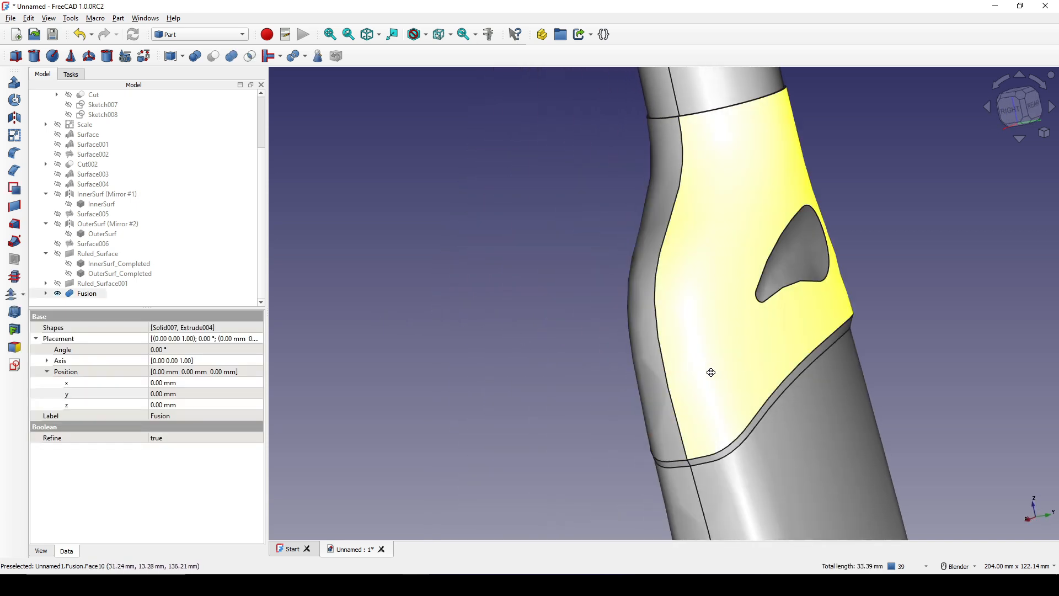
scroll(711, 373, "down", 2)
middle_click_drag(744, 248, 616, 322)
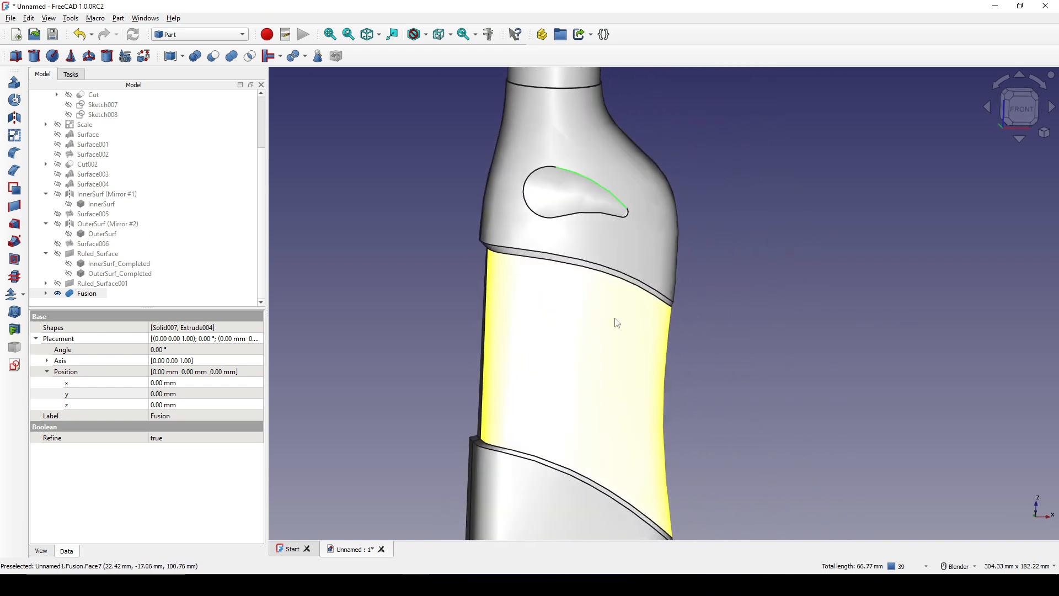
middle_click_drag(546, 259, 576, 446)
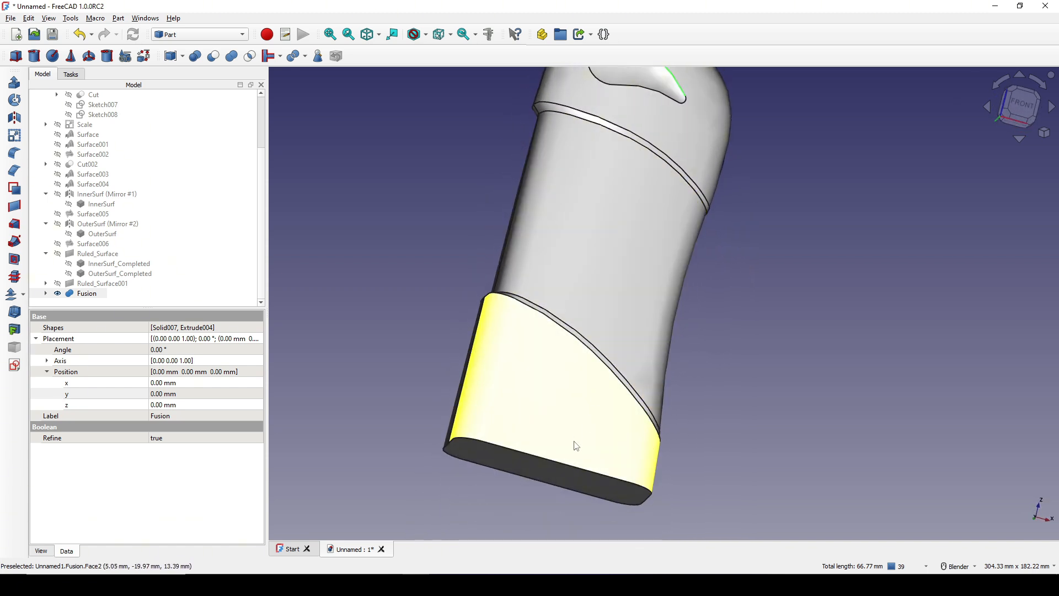
middle_click_drag(731, 431, 784, 188)
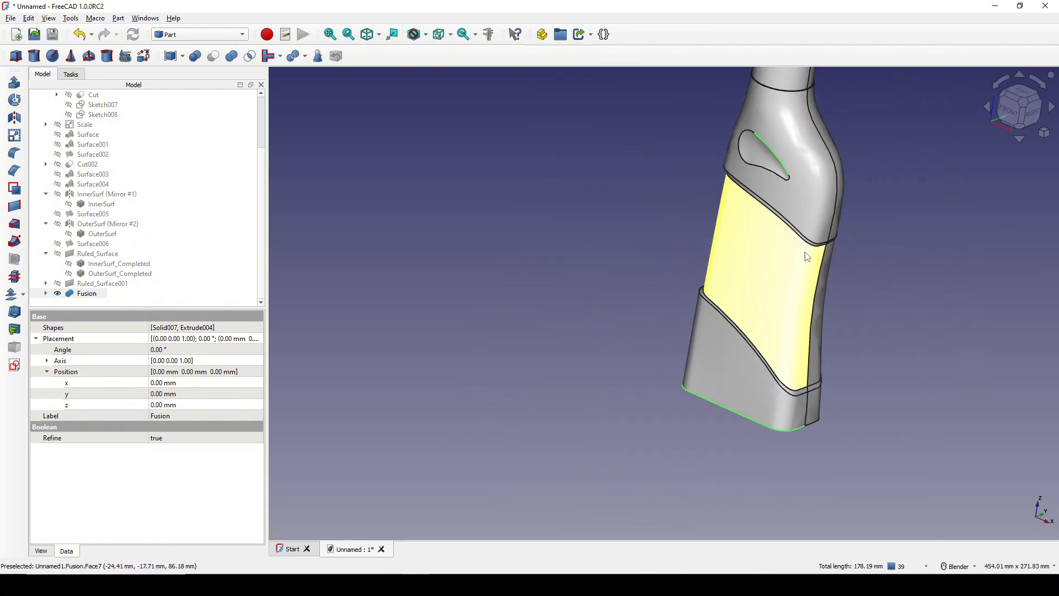
left_click(15, 153)
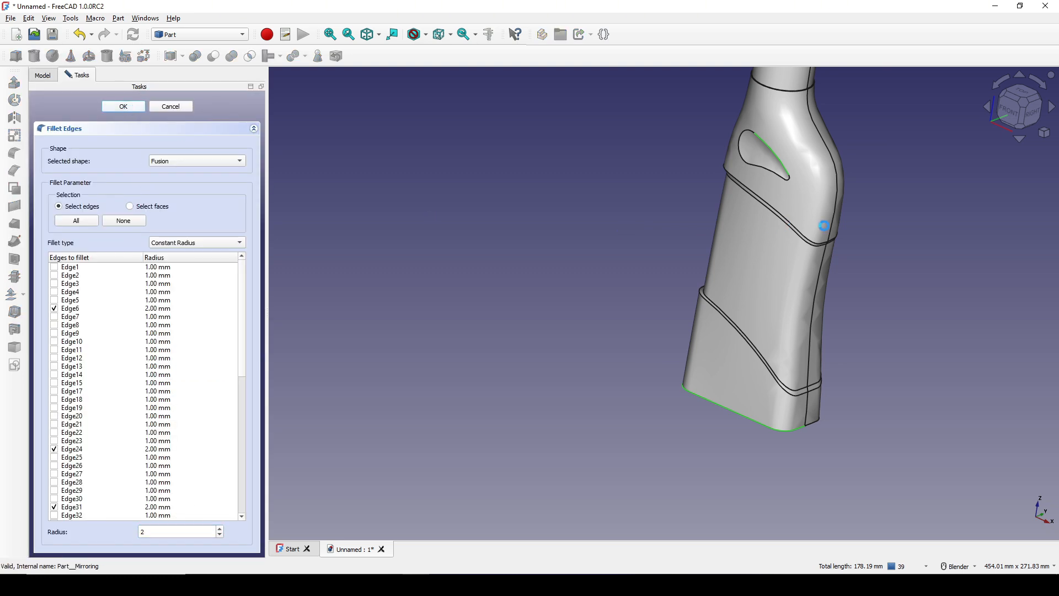
middle_click_drag(824, 227, 753, 276, "shift")
mouse_move(753, 276)
middle_mouse_down()
mouse_move(742, 276)
mouse_move(751, 269)
middle_mouse_up()
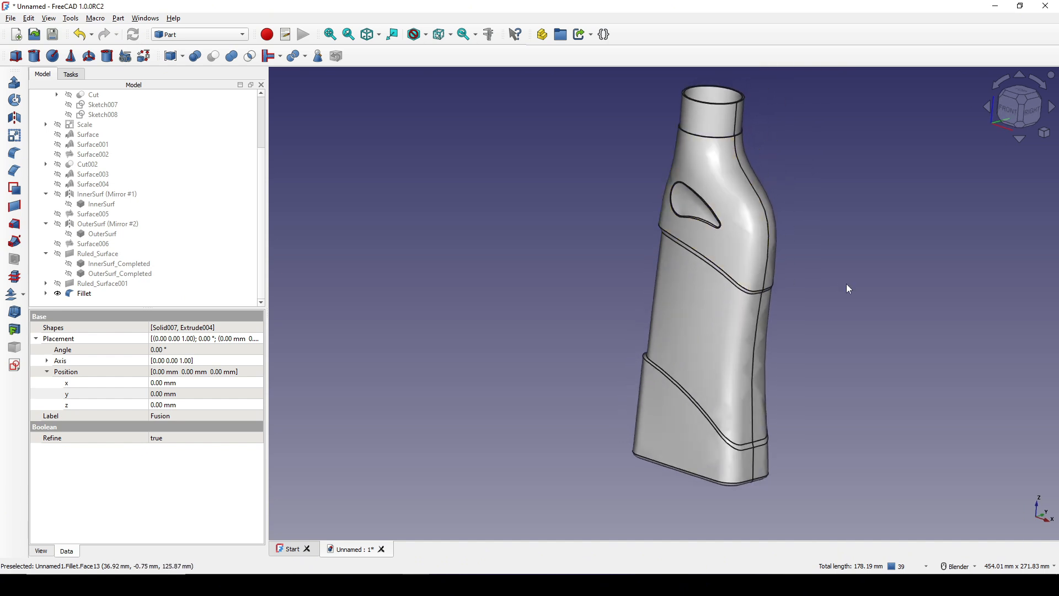
Step: Try to fillet the front step edge where the shoulder meets the label area, and delete that fillet feature
left_click(846, 283)
middle_click_drag(847, 284, 552, 326)
middle_click_drag(861, 345, 661, 340)
scroll(717, 339, "up", 2)
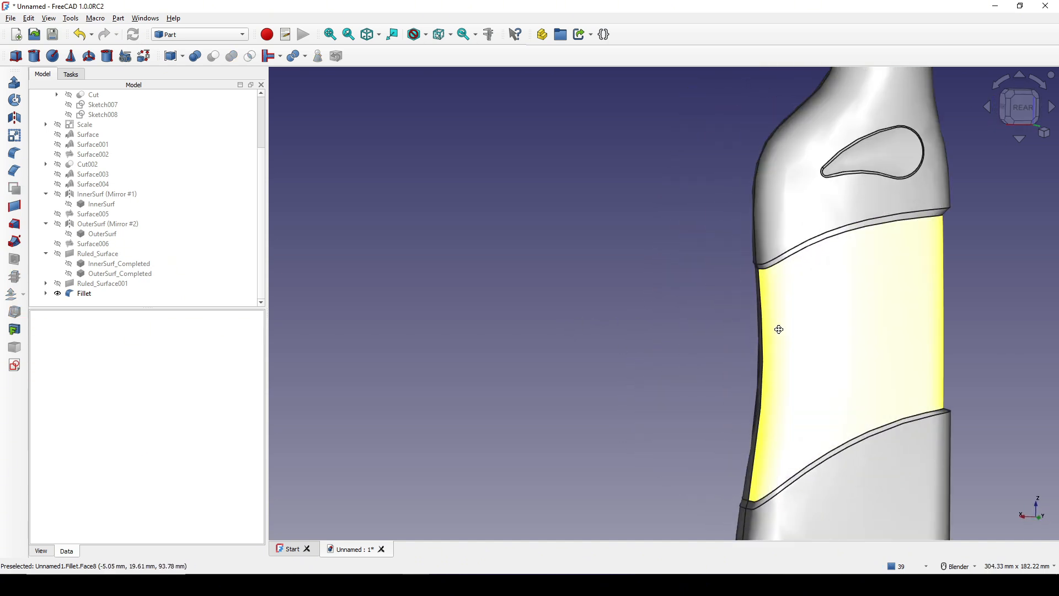
middle_click_drag(779, 329, 563, 329)
middle_click_drag(979, 331, 610, 279)
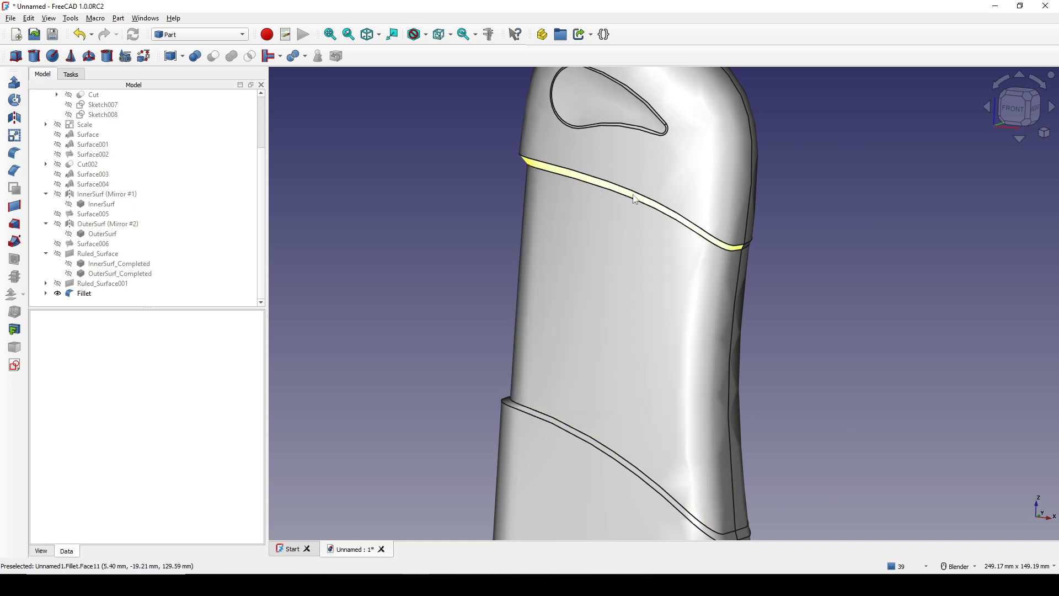
left_click(634, 196)
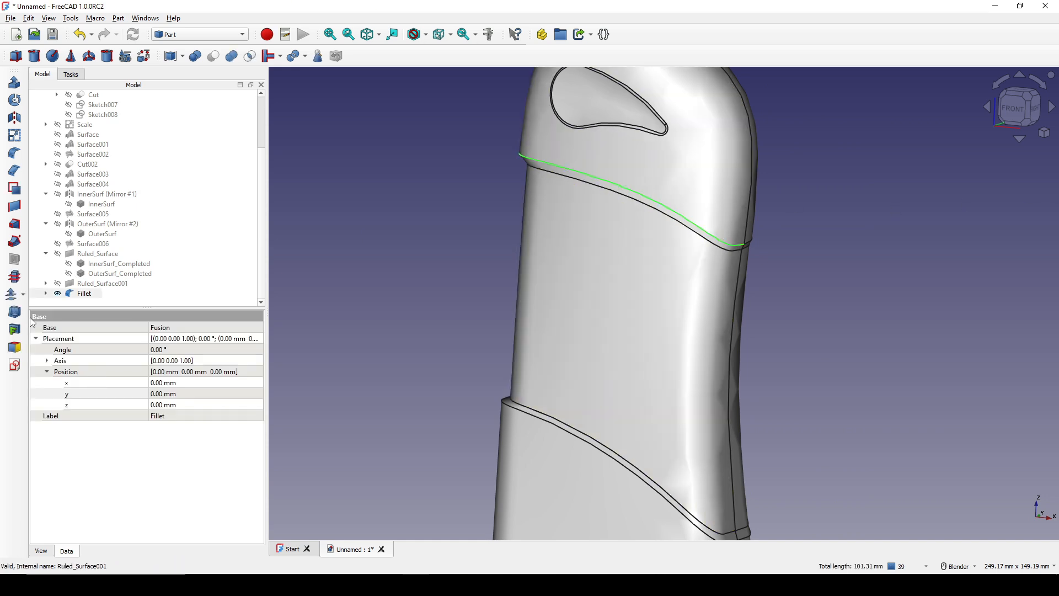
left_click(14, 153)
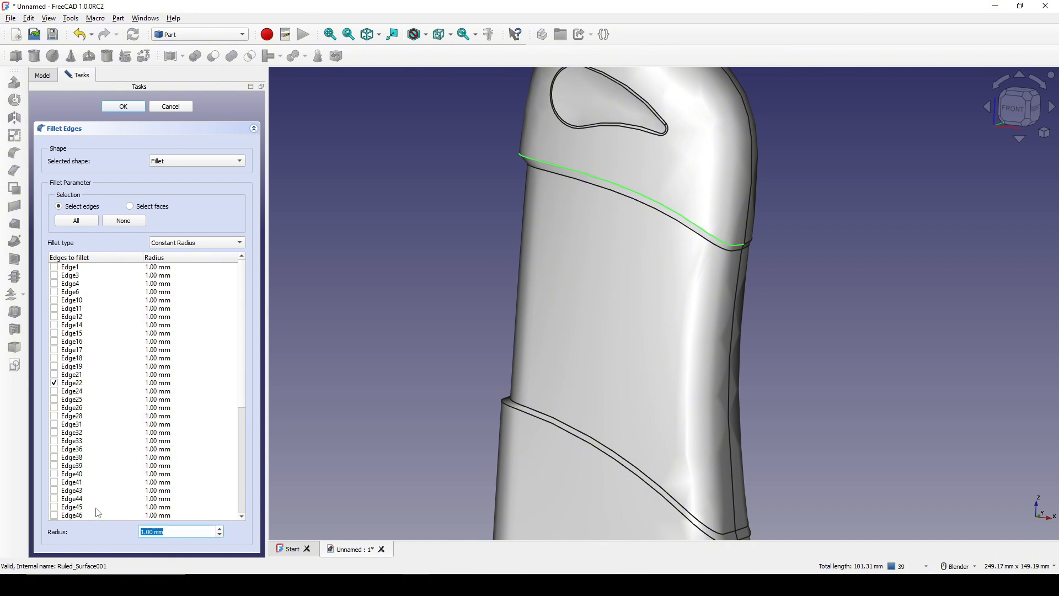
left_click(123, 107)
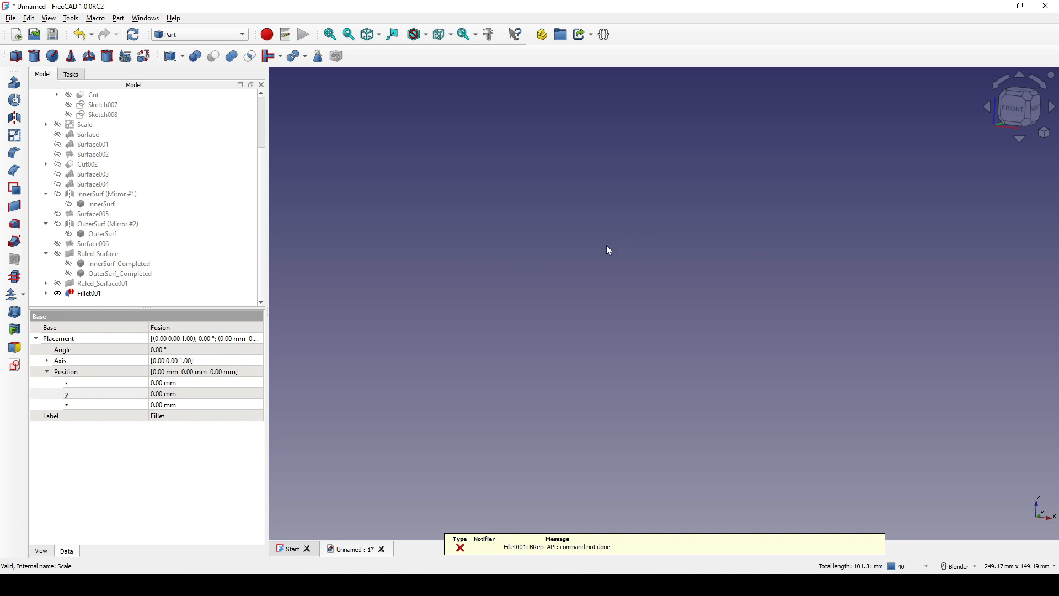
left_click(87, 295)
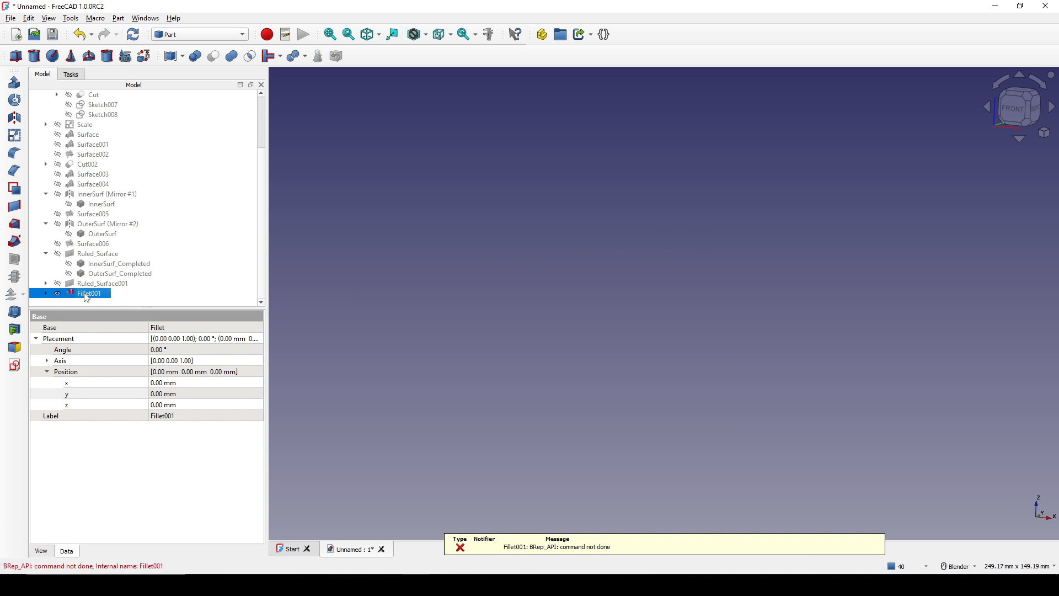
key("Delete")
Step: Lower the filleted bottle's display Deviation to a value below 0.1 for a smoother surface representation
scroll(728, 363, "down", 2)
middle_click_drag(757, 358, 663, 356)
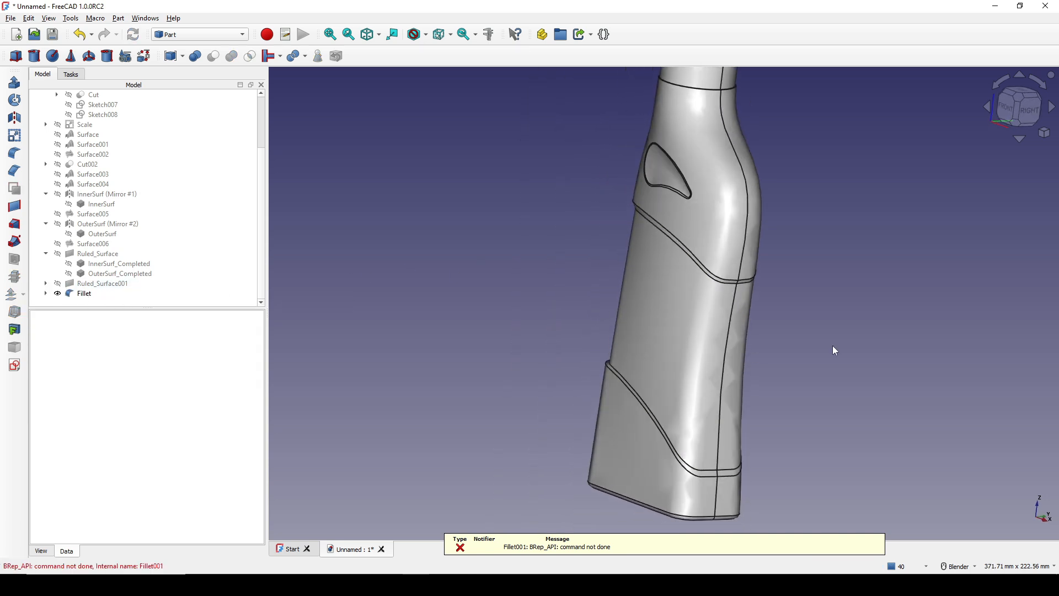
middle_click_drag(834, 350, 804, 341)
scroll(646, 357, "up", 4)
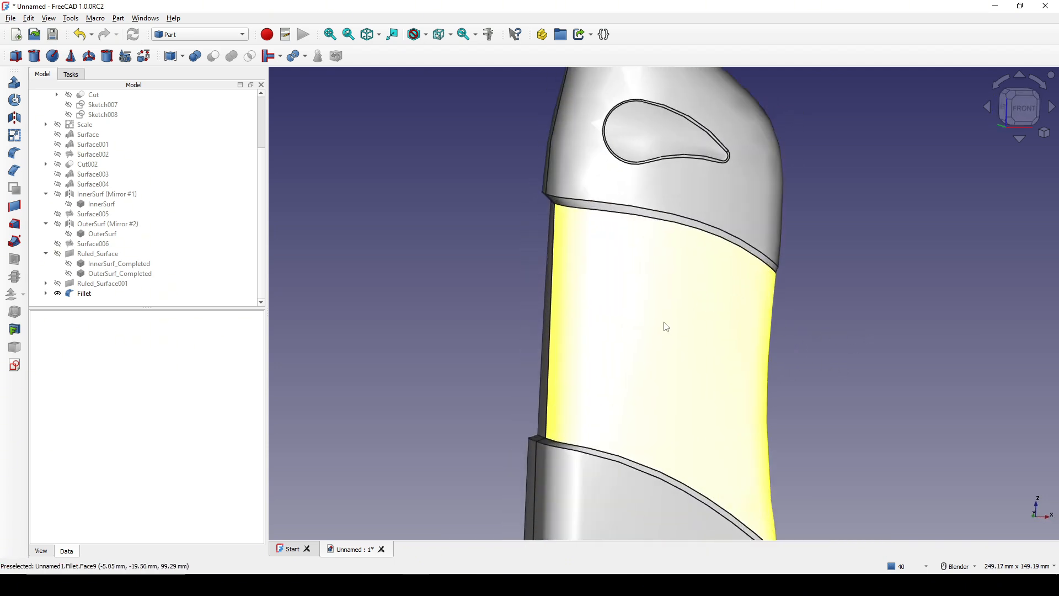
middle_click_drag(666, 327, 835, 338)
scroll(693, 239, "down", 1)
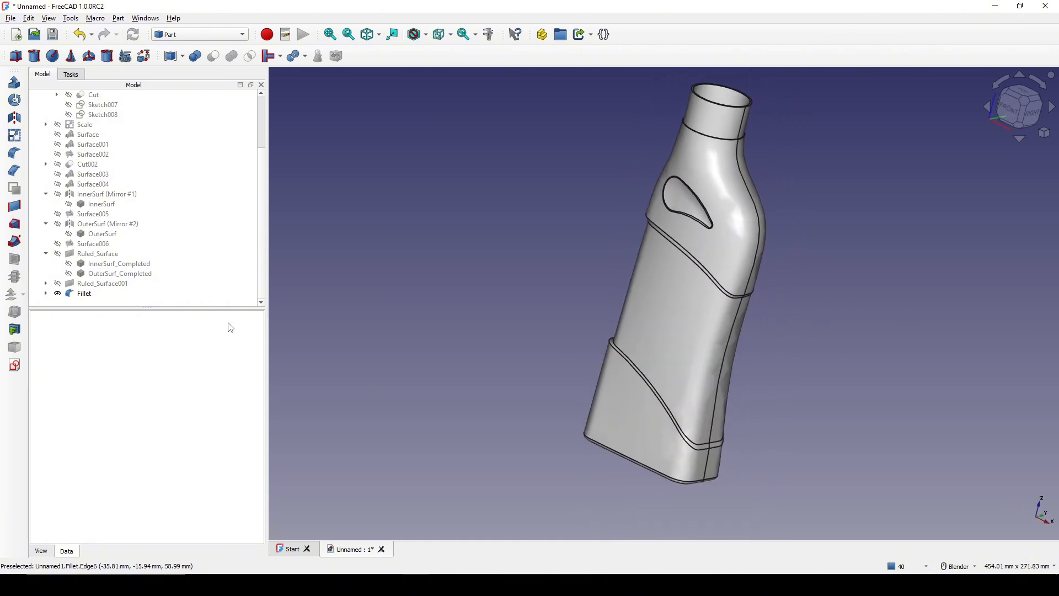
left_click(84, 293)
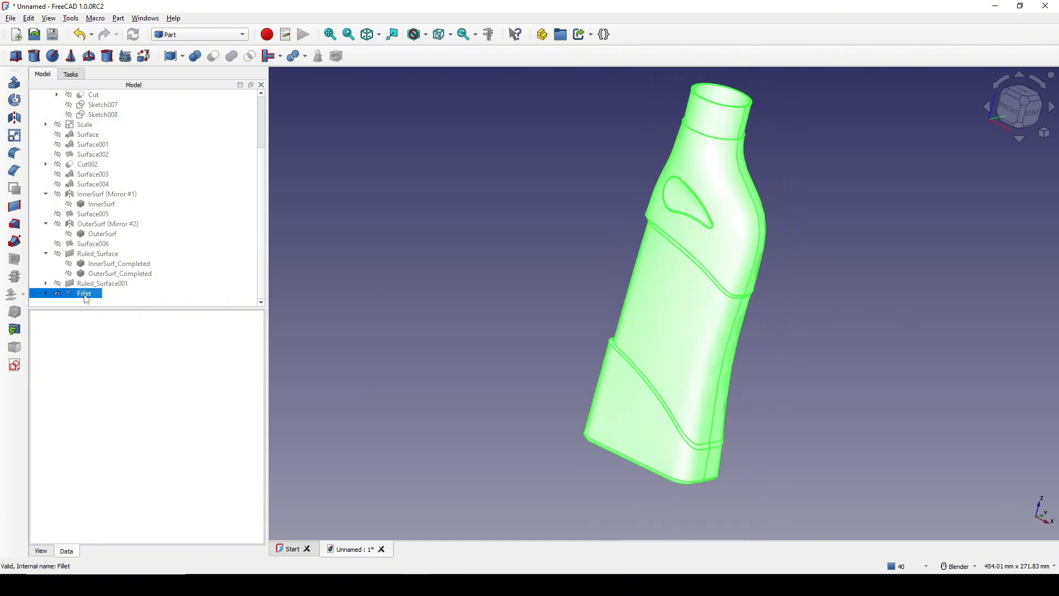
left_click(41, 551)
left_click(55, 394)
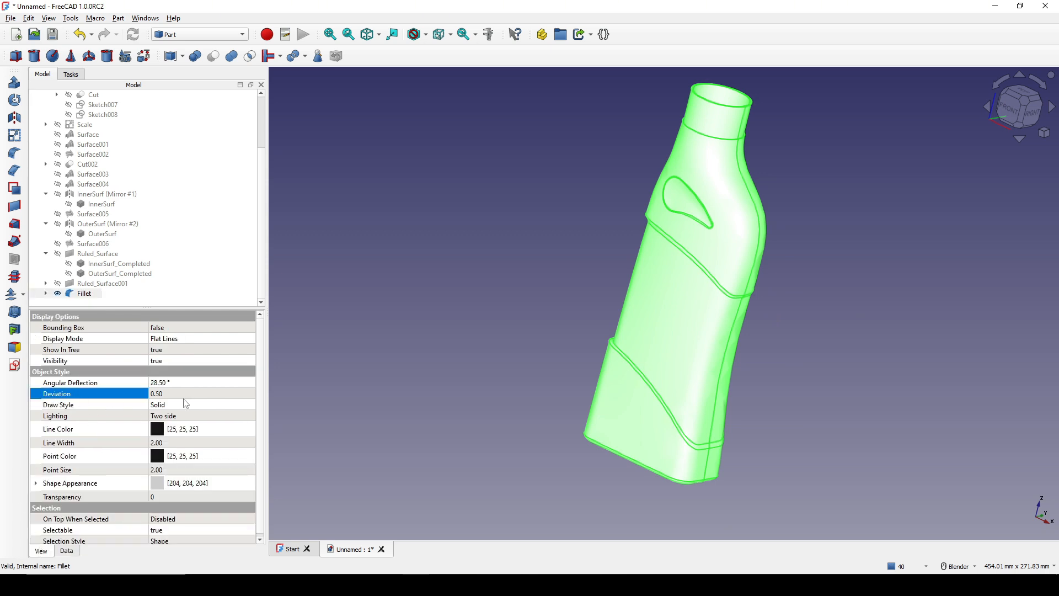
left_click(179, 394)
type("0")
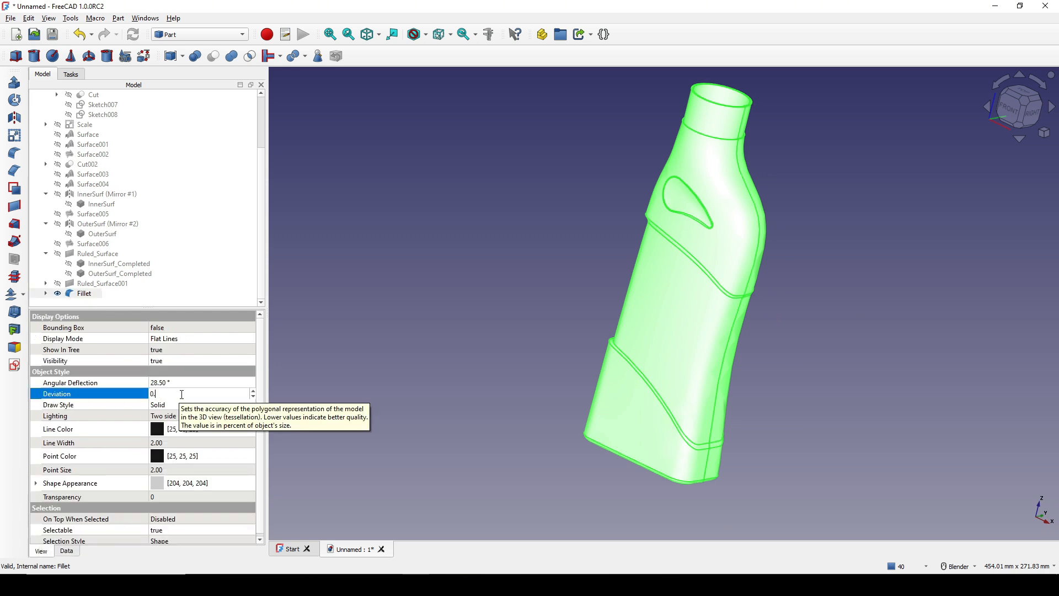
type(".1")
left_click_drag(182, 394, 141, 392)
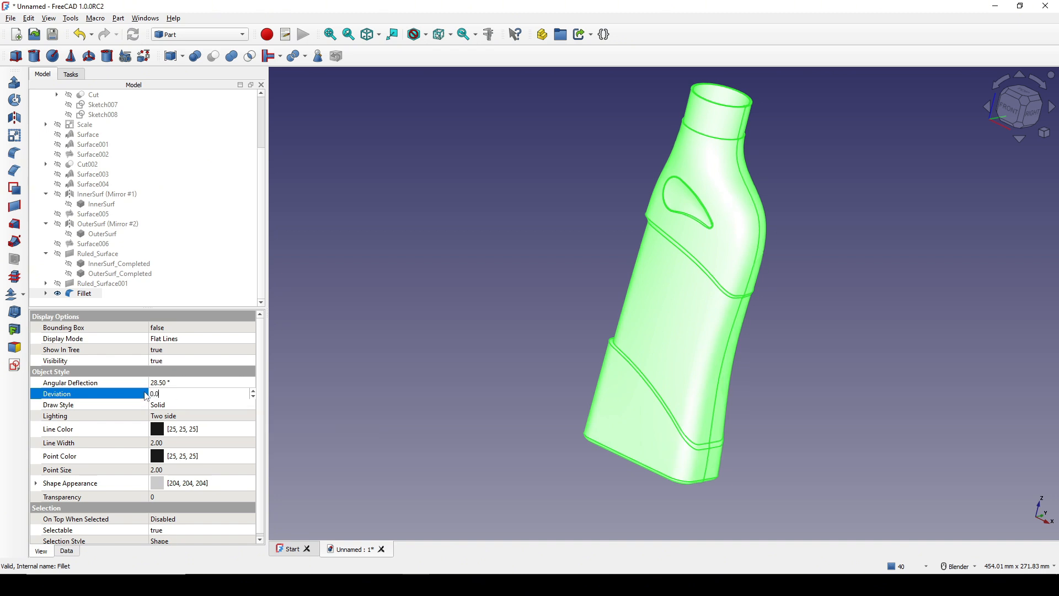
left_click(432, 357)
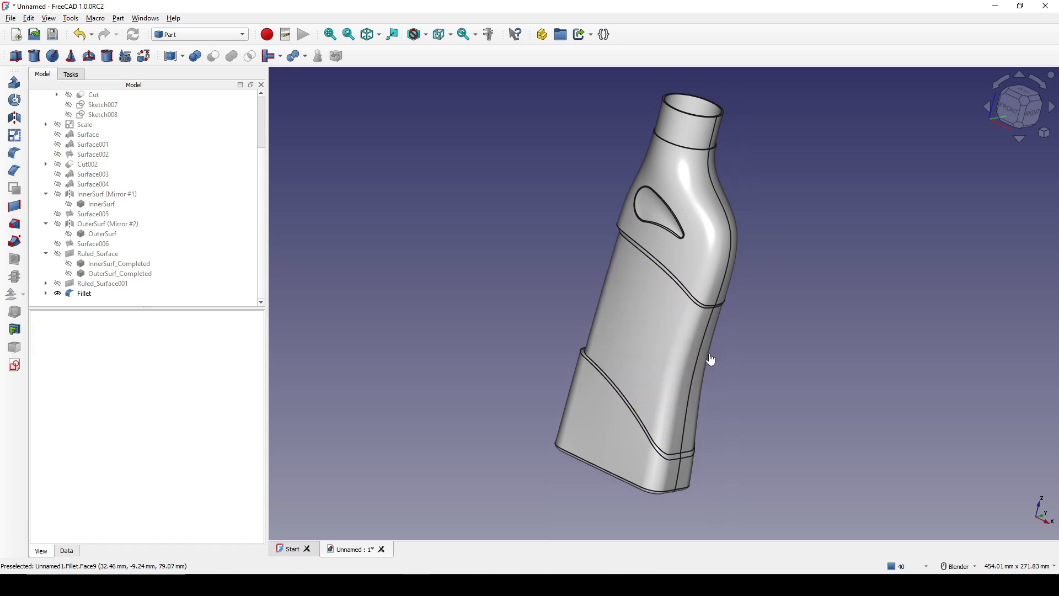